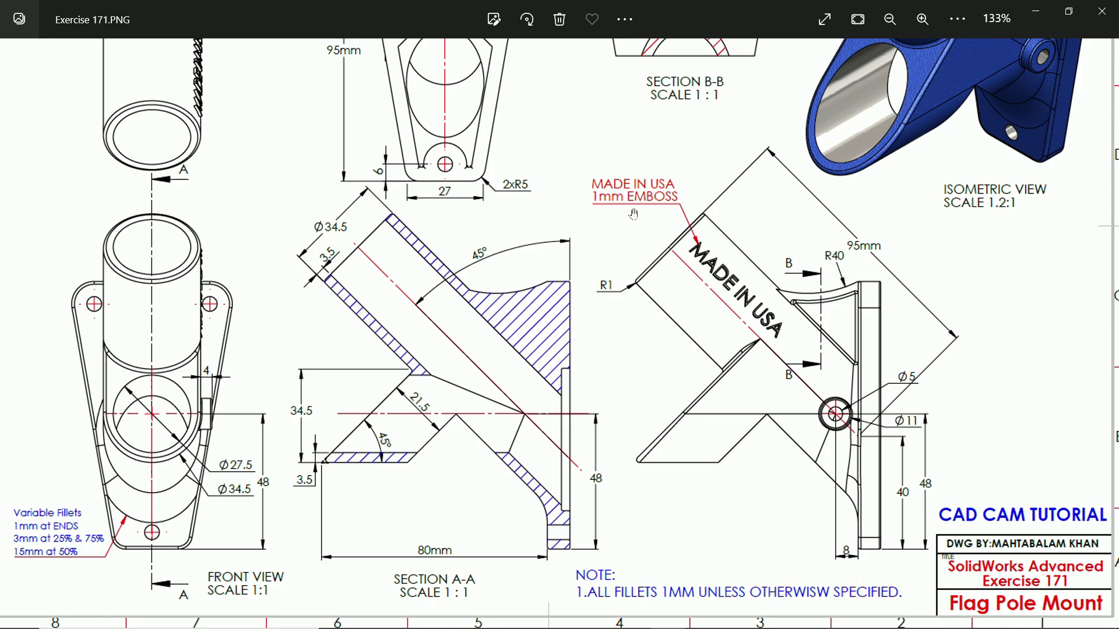
# - Examine the views, dimensions and notes of the flag pole mount exercise drawing
pyautogui.moveTo(634, 214)
pyautogui.mouseDown()
pyautogui.moveTo(637, 362)
pyautogui.moveTo(654, 442)
pyautogui.moveTo(684, 340)
pyautogui.moveTo(683, 298)
pyautogui.mouseUp()
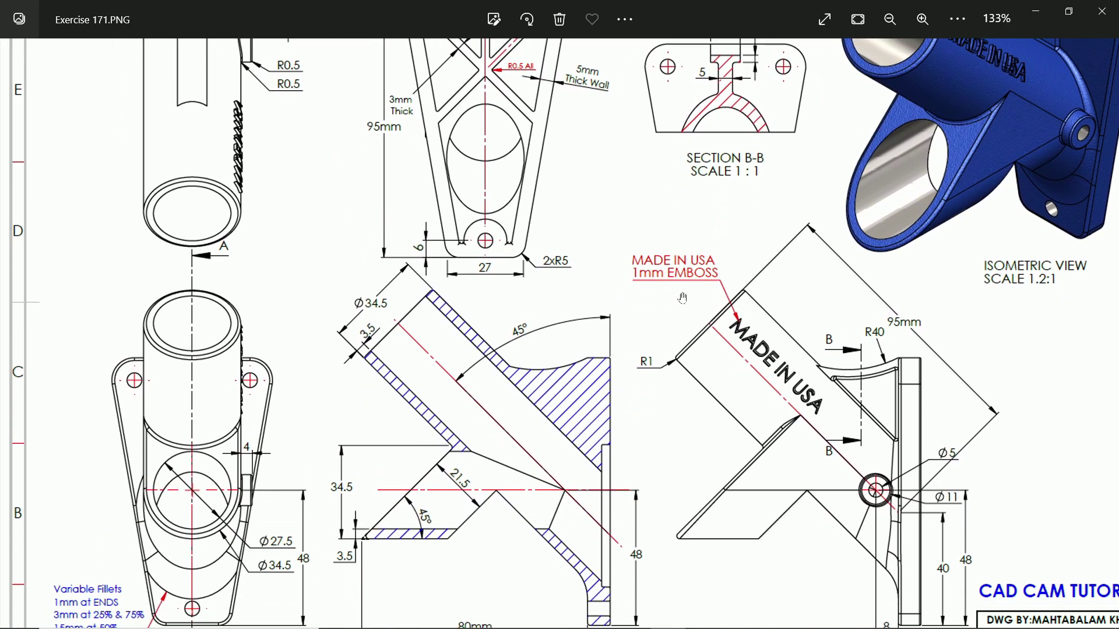
pyautogui.scroll(-2, 683, 298)
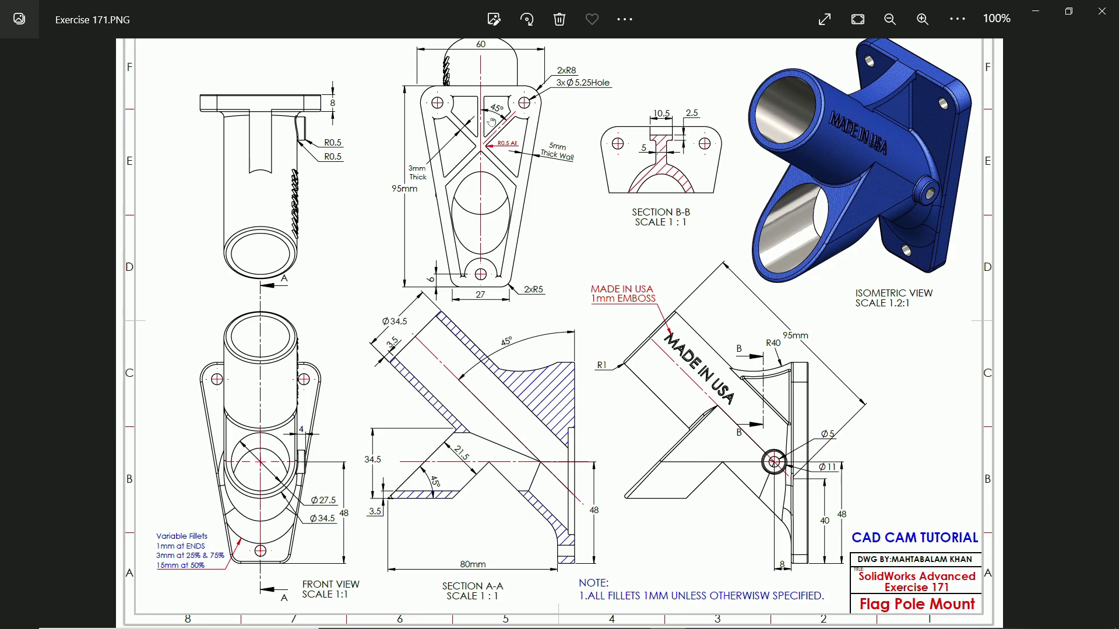
pyautogui.scroll(2, 387, 307)
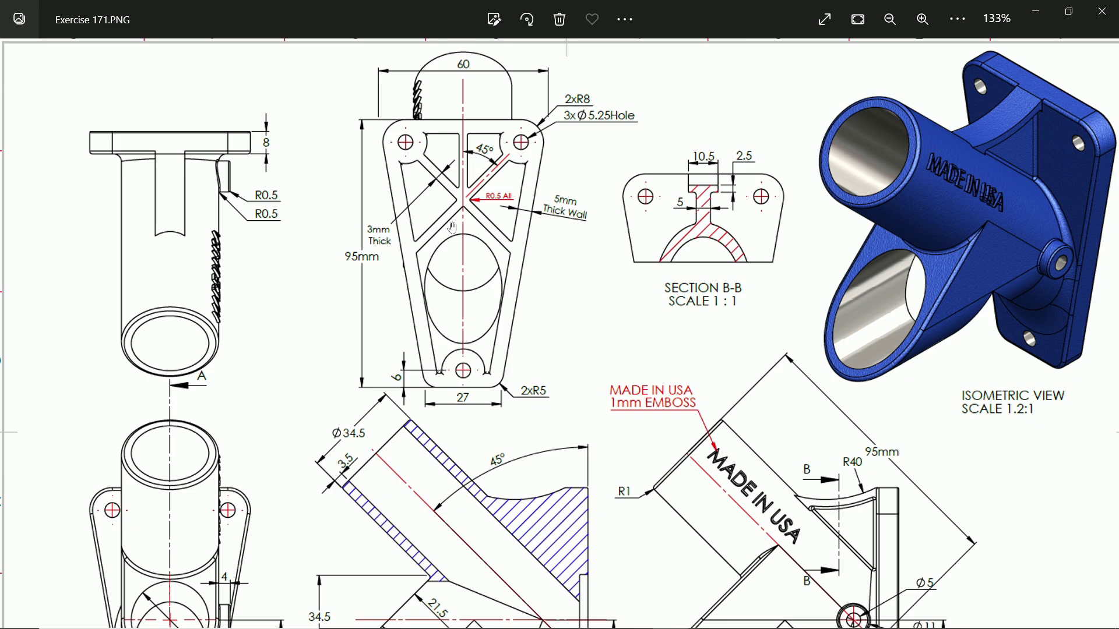
# - Switch to SOLIDWORKS and check the unit system of the empty part
pyautogui.click(1035, 12)
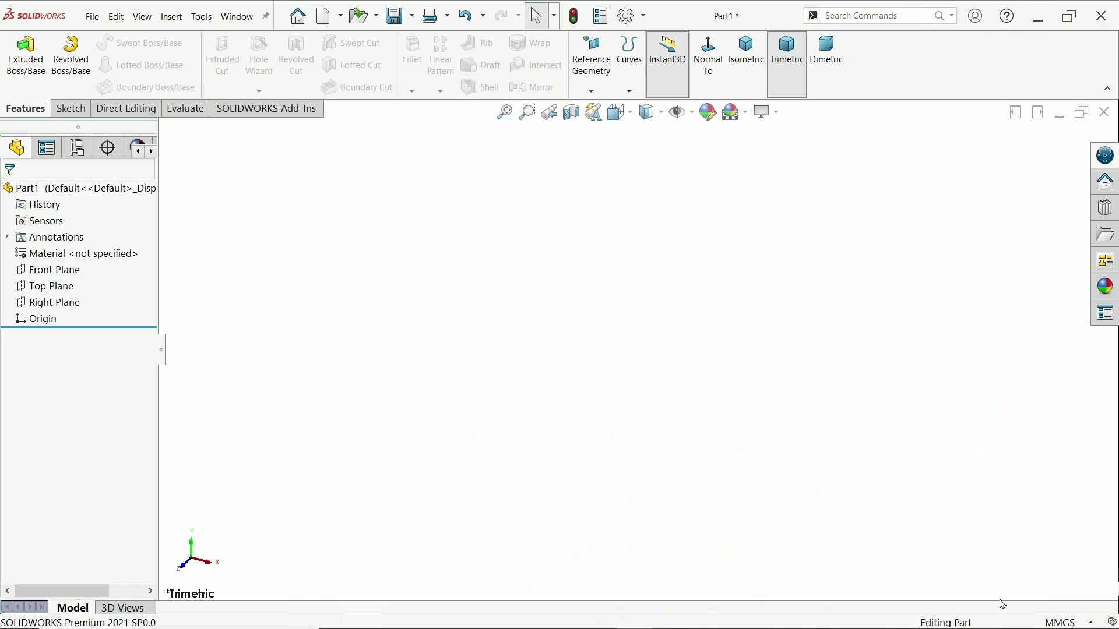
pyautogui.click(1065, 622)
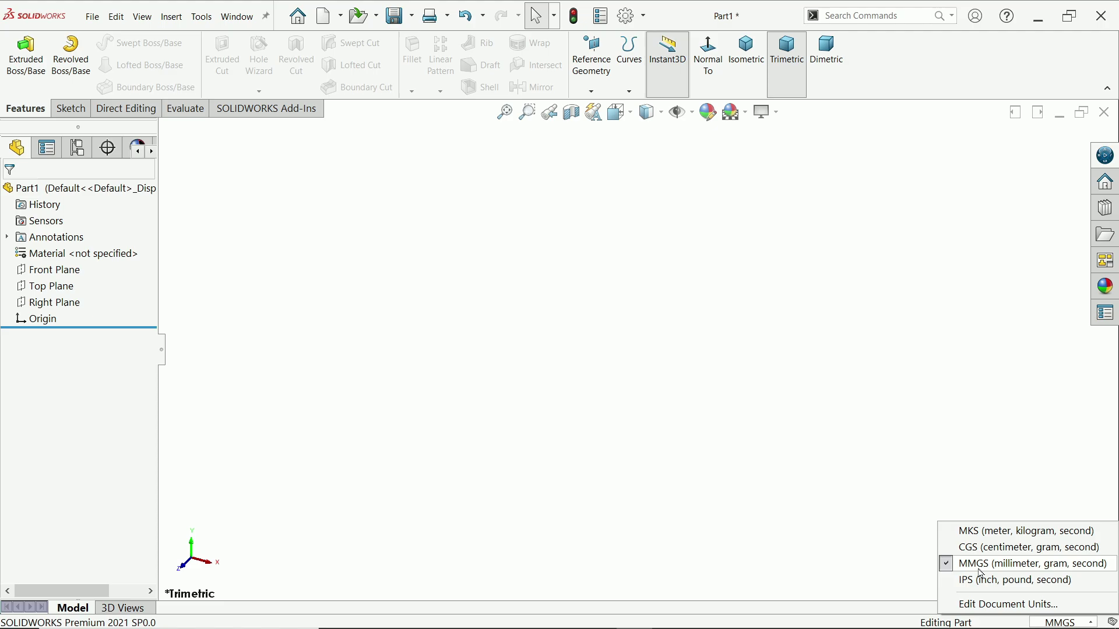
pyautogui.click(726, 399)
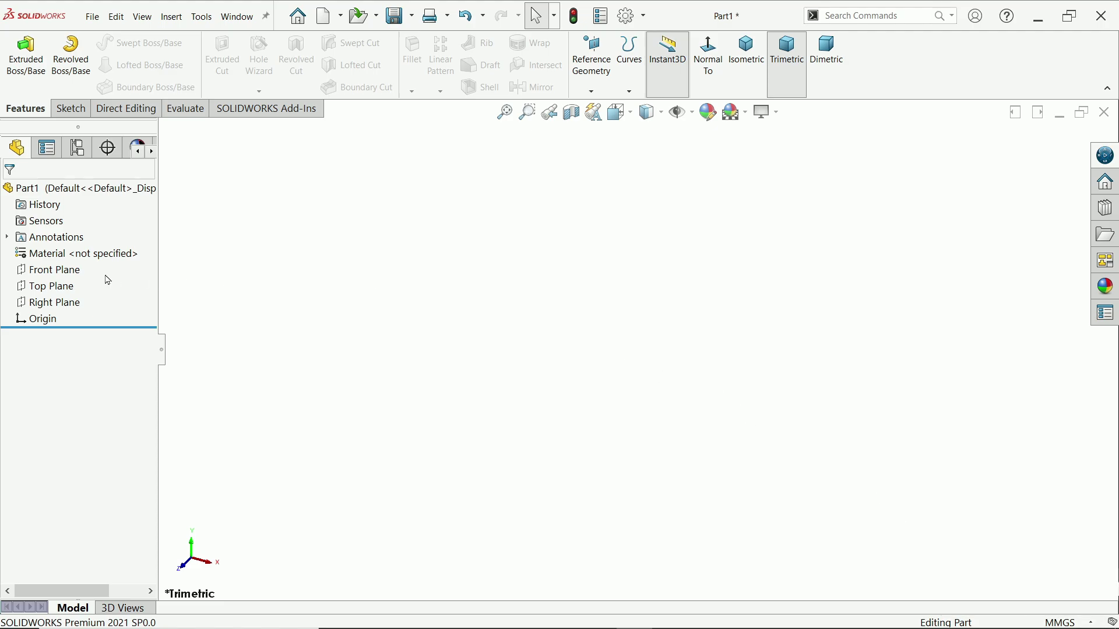
# - Sketch a closed trapezoid on the Front Plane, about 116 mm wide along its top edge, about 137 mm high and narrower at the bottom
pyautogui.click(76, 271)
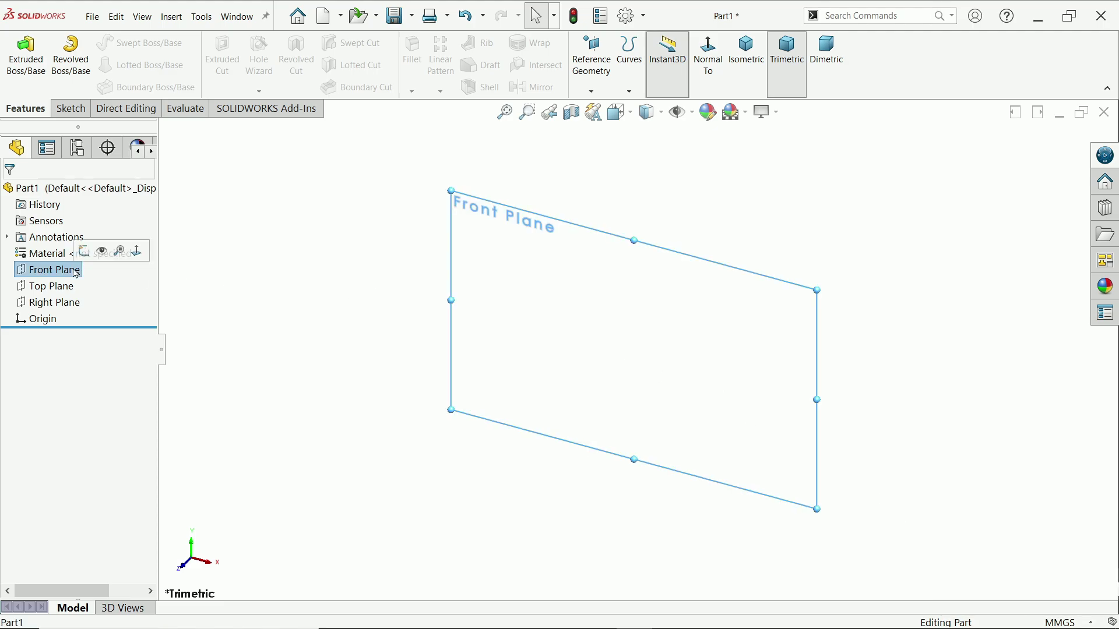
pyautogui.click(83, 255)
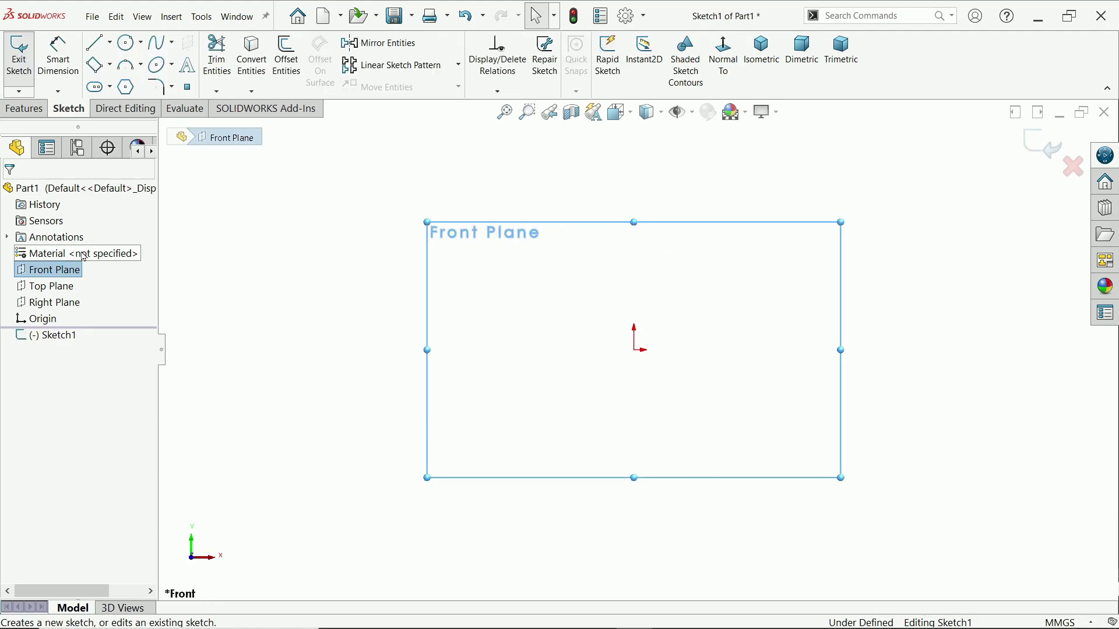
pyautogui.click(95, 47)
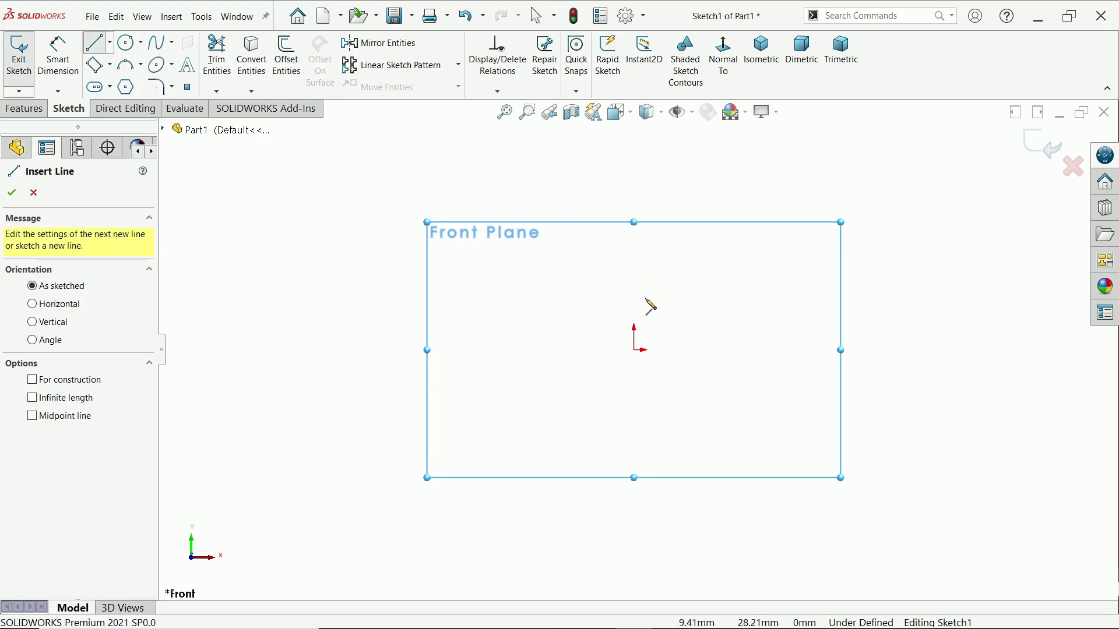
pyautogui.click(528, 174)
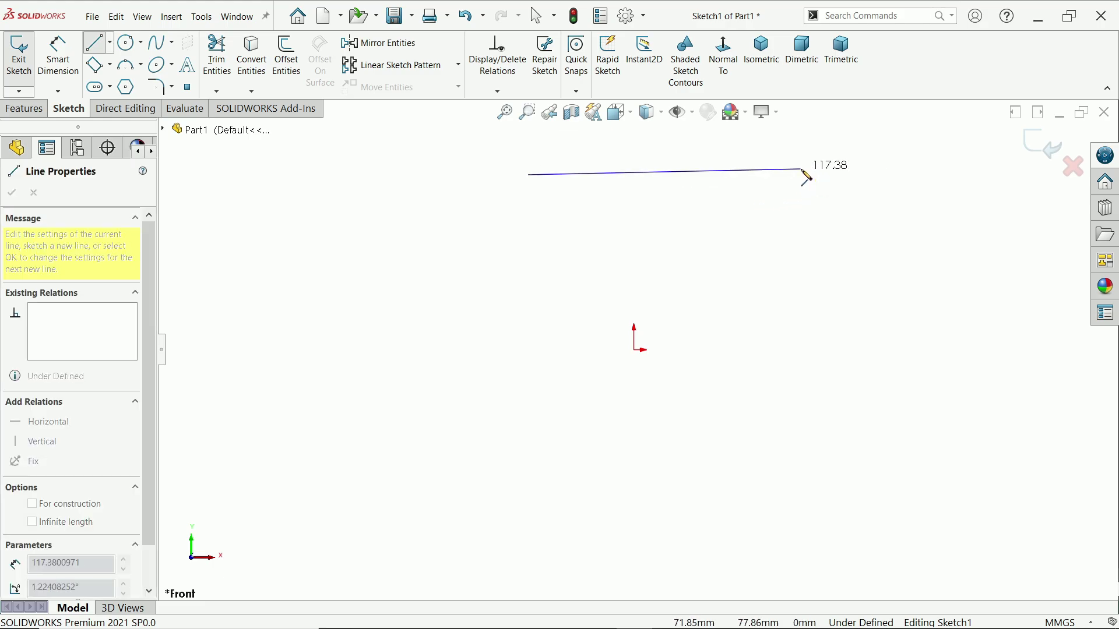
pyautogui.click(797, 175)
pyautogui.click(717, 494)
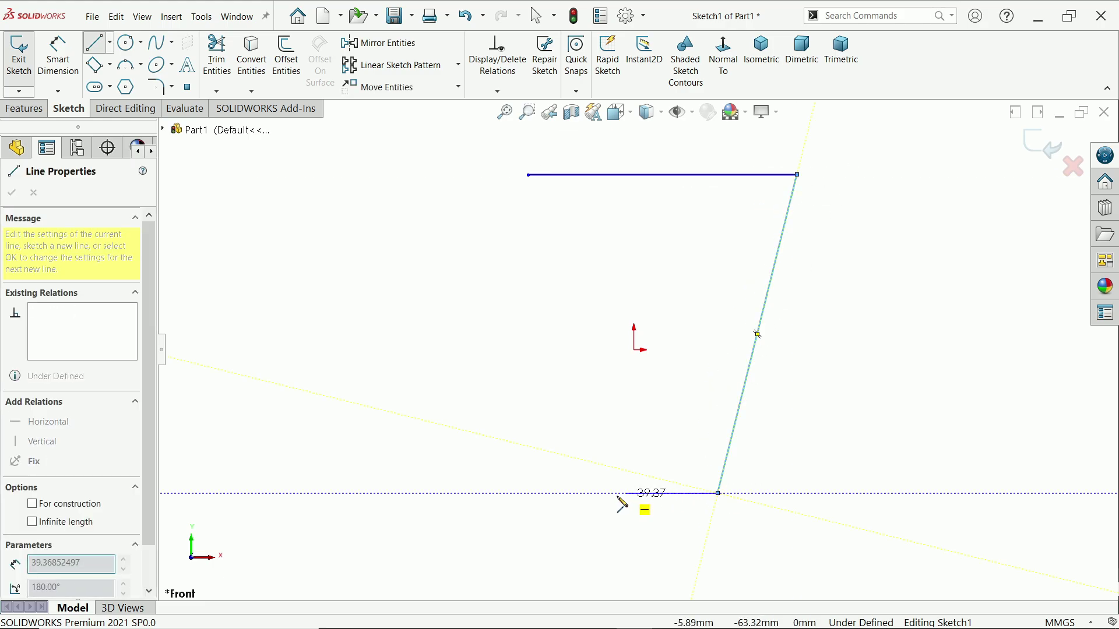
pyautogui.click(608, 494)
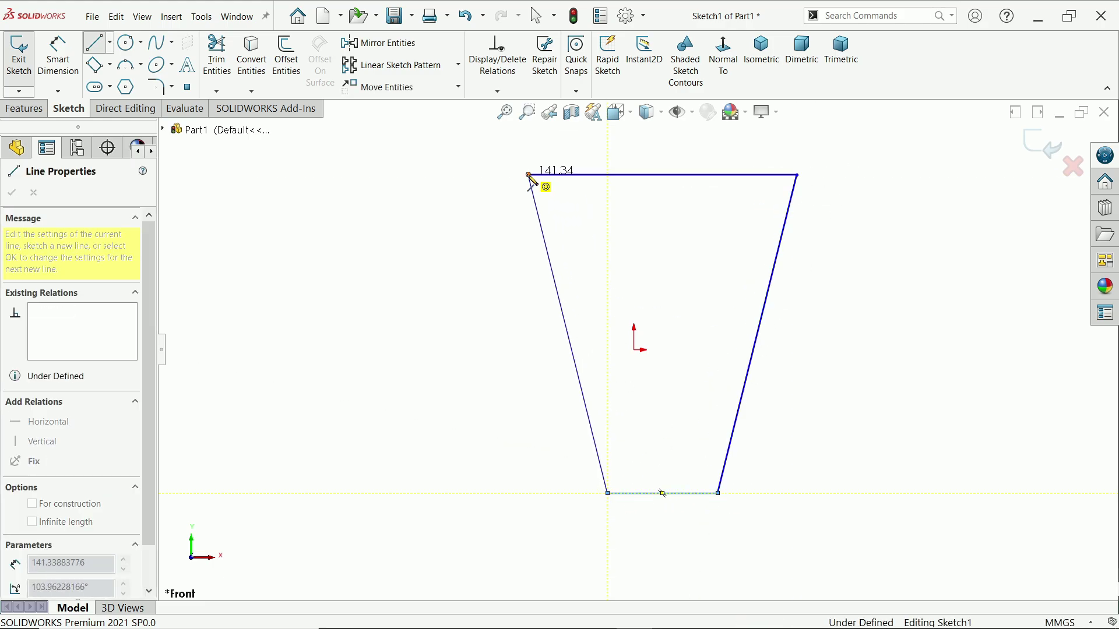
pyautogui.click(528, 175)
# - Draw a vertical line between the midpoints of the trapezoid's top and bottom edges and make it construction geometry
pyautogui.click(663, 175)
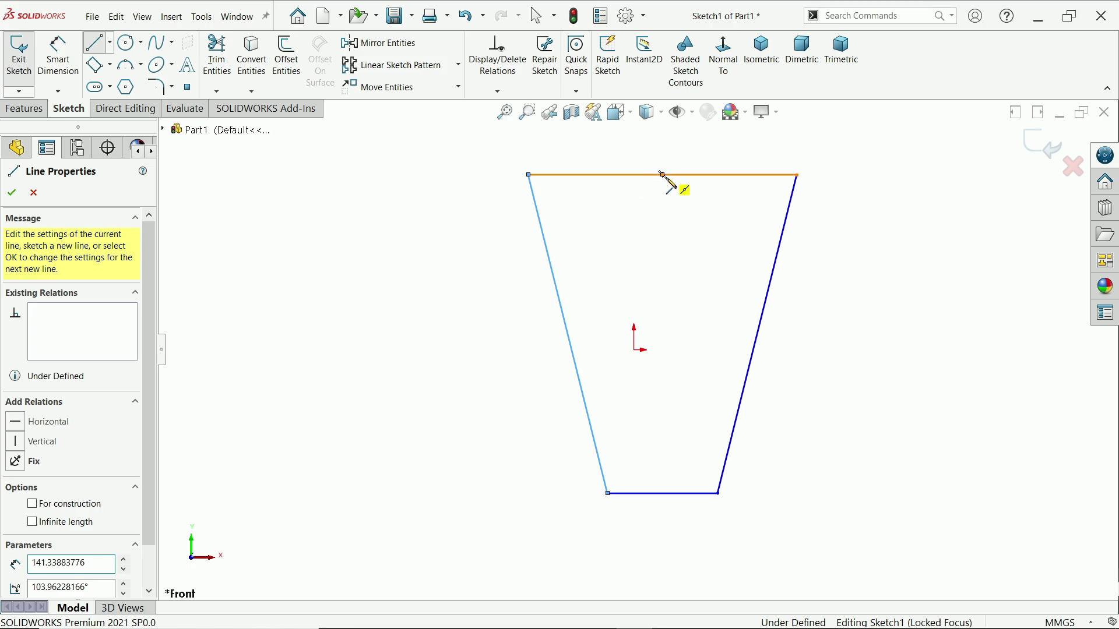
pyautogui.click(663, 494)
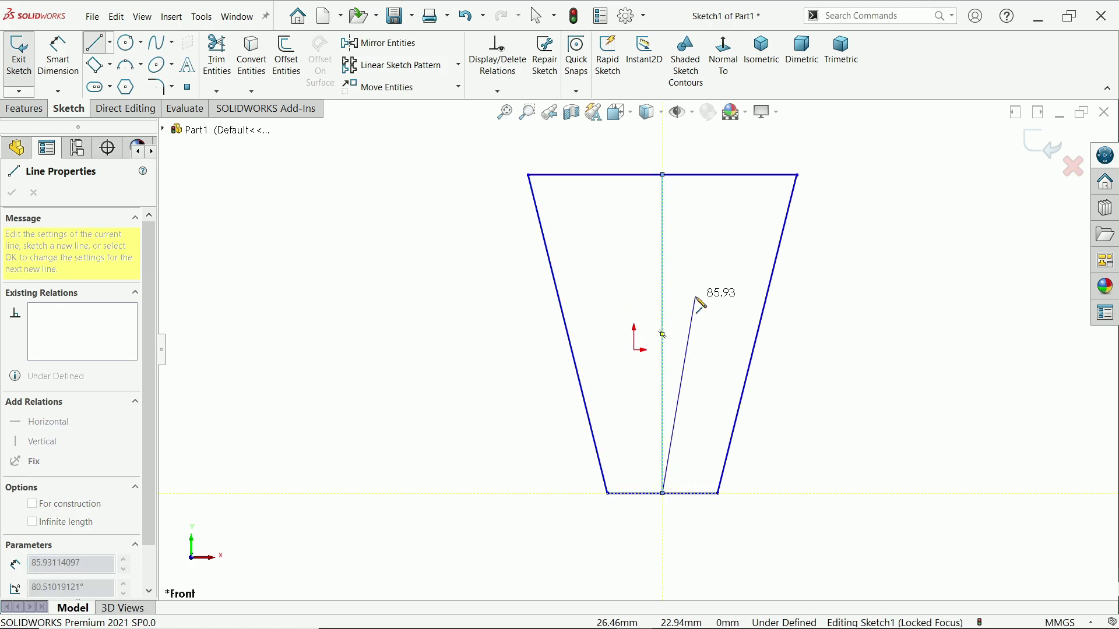
pyautogui.rightClick(700, 301)
pyautogui.click(737, 307)
pyautogui.click(664, 324)
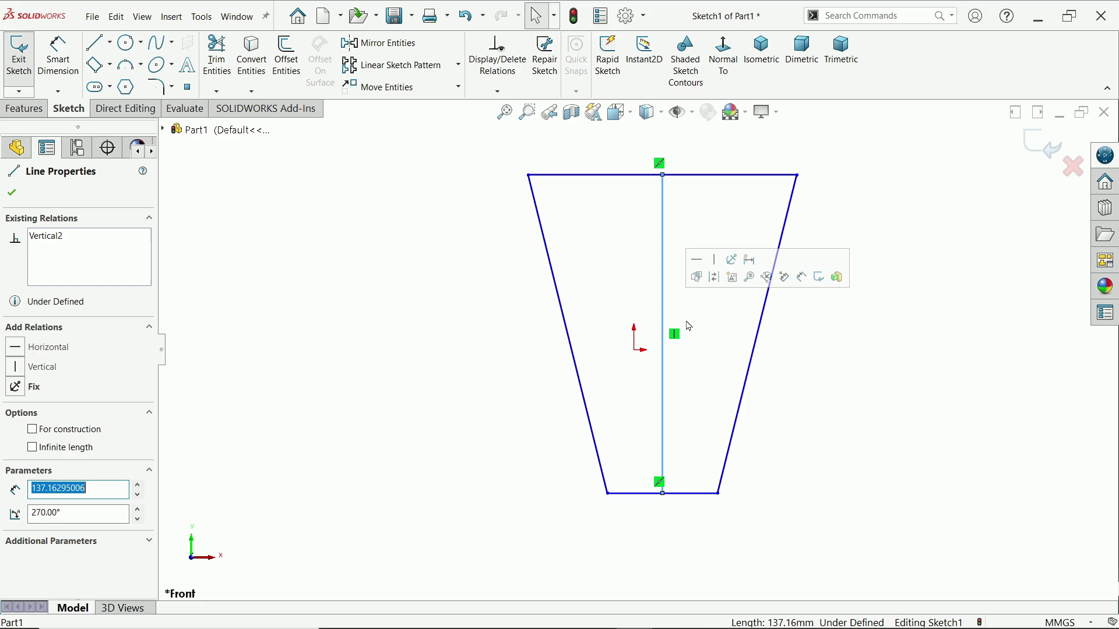
pyautogui.click(716, 278)
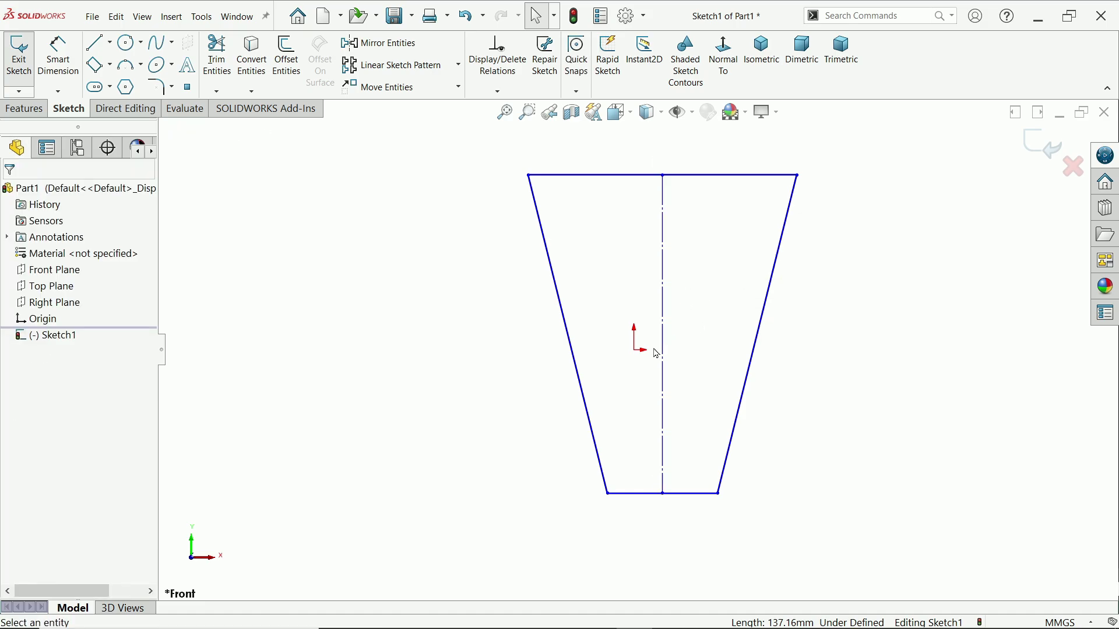
# - Add a coincident relation between the vertical centreline and the sketch origin
pyautogui.click(635, 350)
pyautogui.keyDown('ctrl'); pyautogui.click(663, 357); pyautogui.keyUp('ctrl')
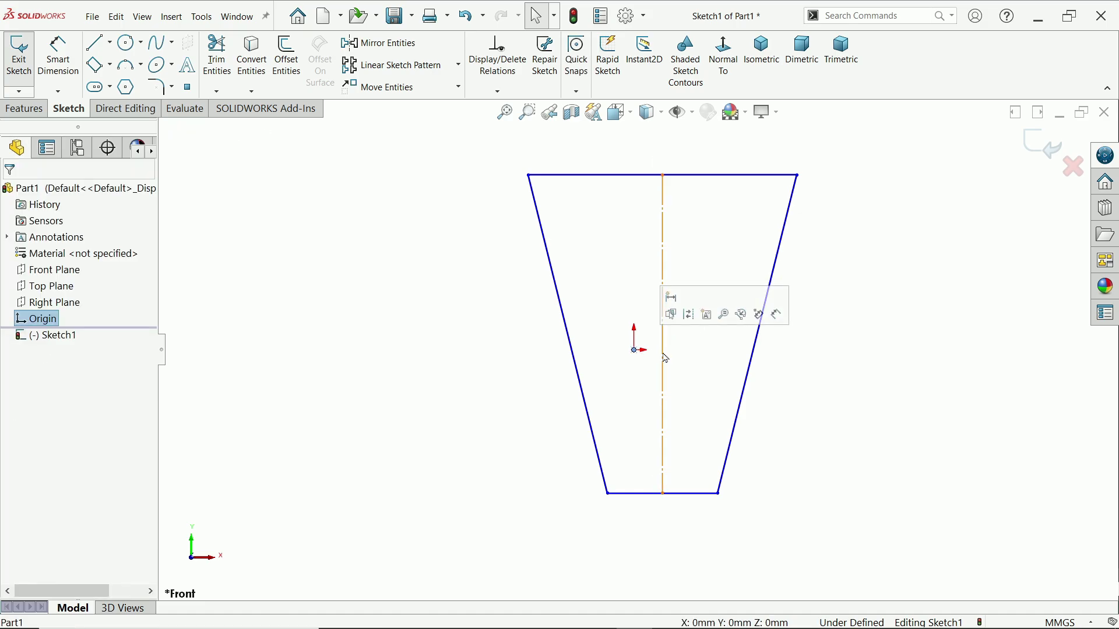
pyautogui.click(713, 319)
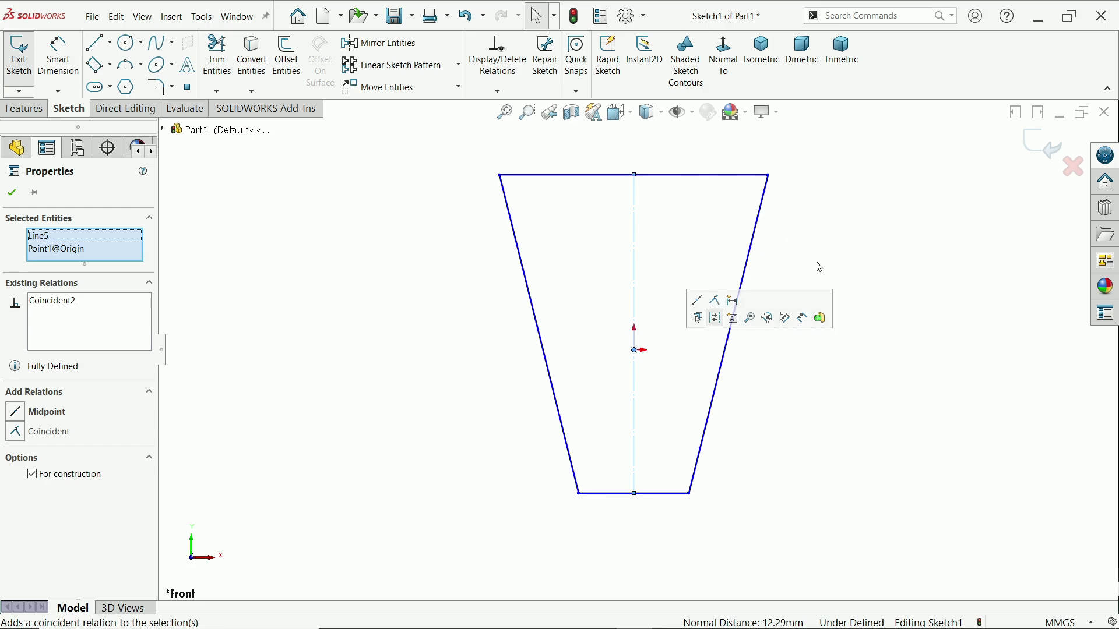
pyautogui.click(861, 234)
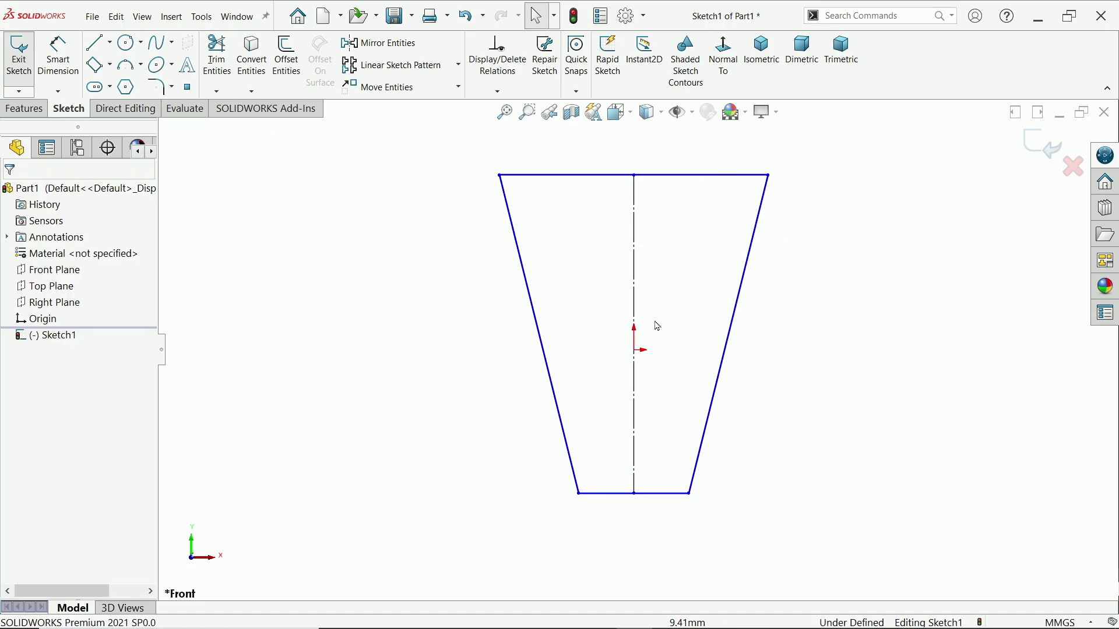
# - Dimension the trapezoid's top edge to 60 mm and its bottom edge to 27 mm
pyautogui.click(67, 69)
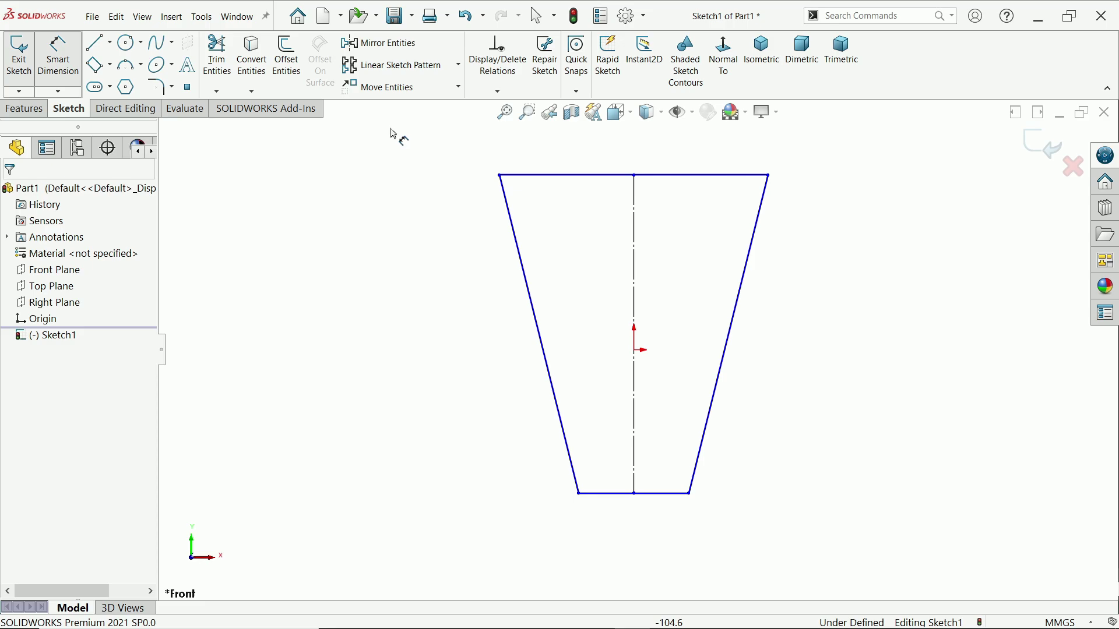
pyautogui.click(667, 175)
pyautogui.click(663, 158)
pyautogui.write('60')
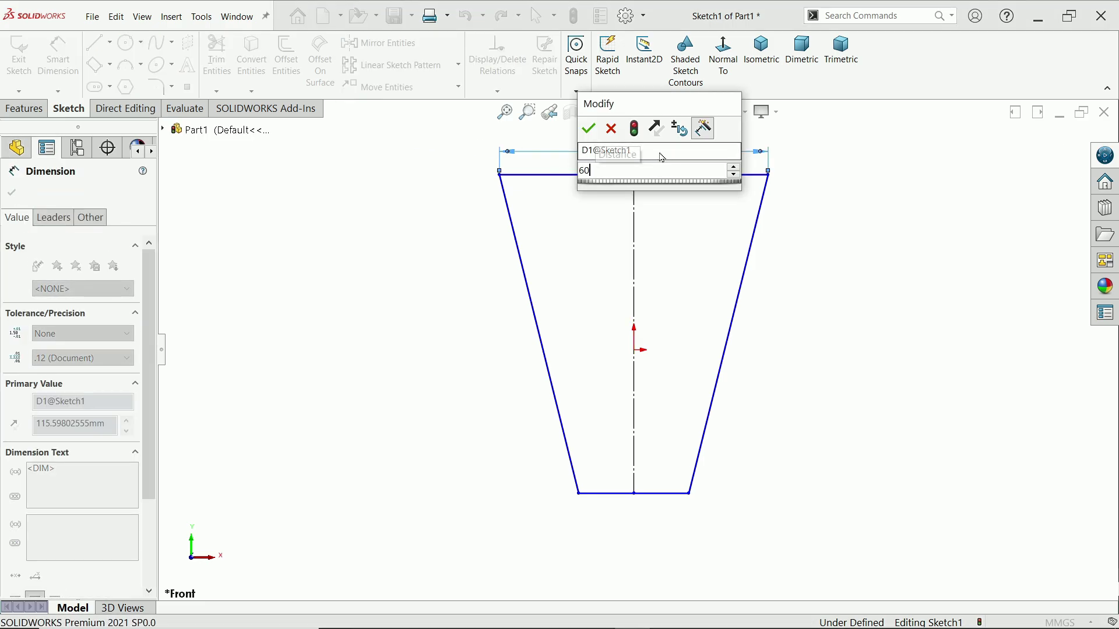
pyautogui.press('Return')
pyautogui.click(661, 494)
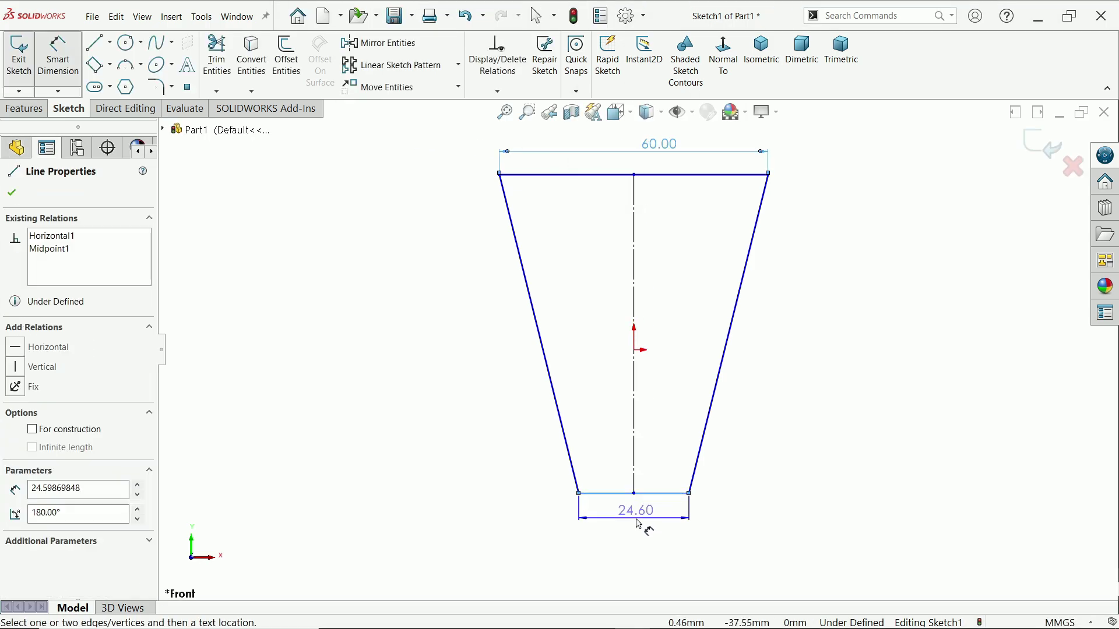
pyautogui.click(641, 524)
pyautogui.write('27')
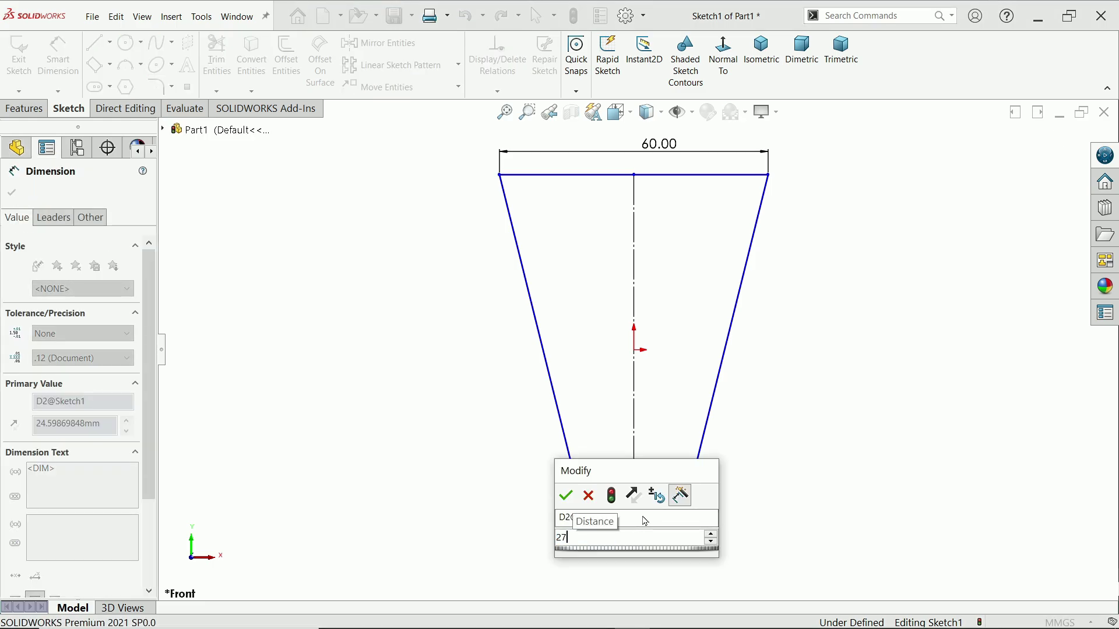
pyautogui.press('Return')
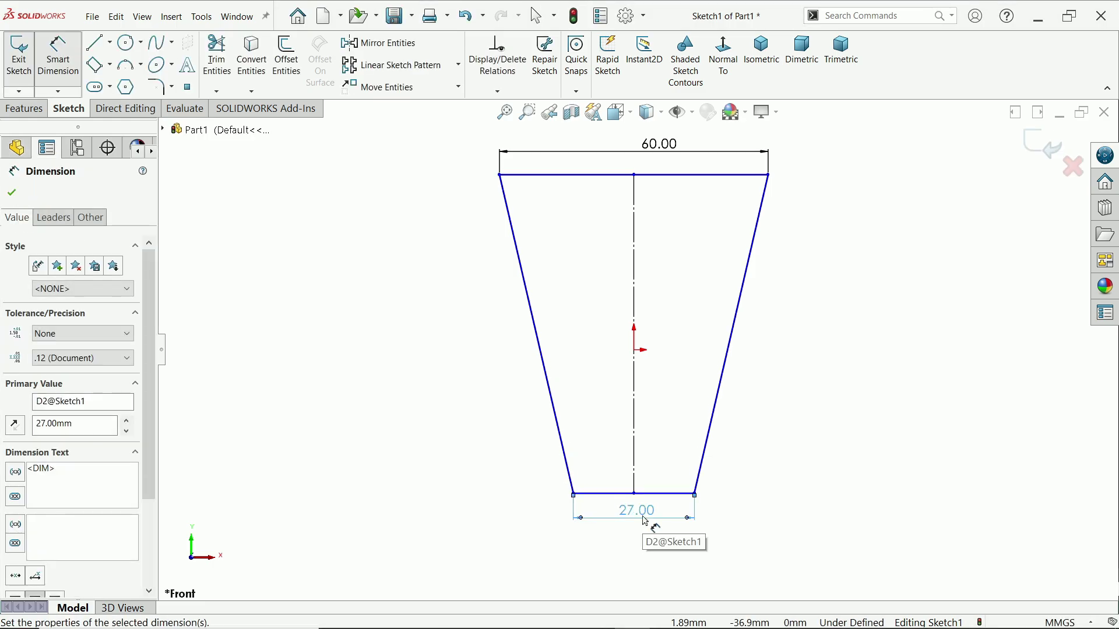
# - Dimension the vertical centreline to set the trapezoid's height to 95 mm
pyautogui.click(636, 282)
pyautogui.click(421, 305)
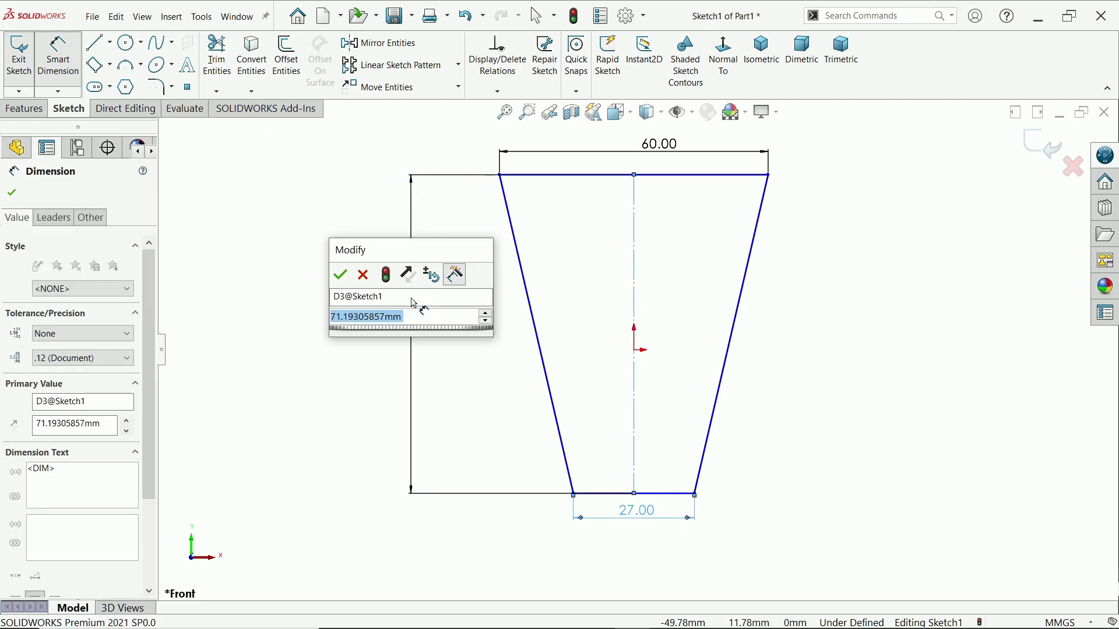
pyautogui.write('95')
pyautogui.press('Return')
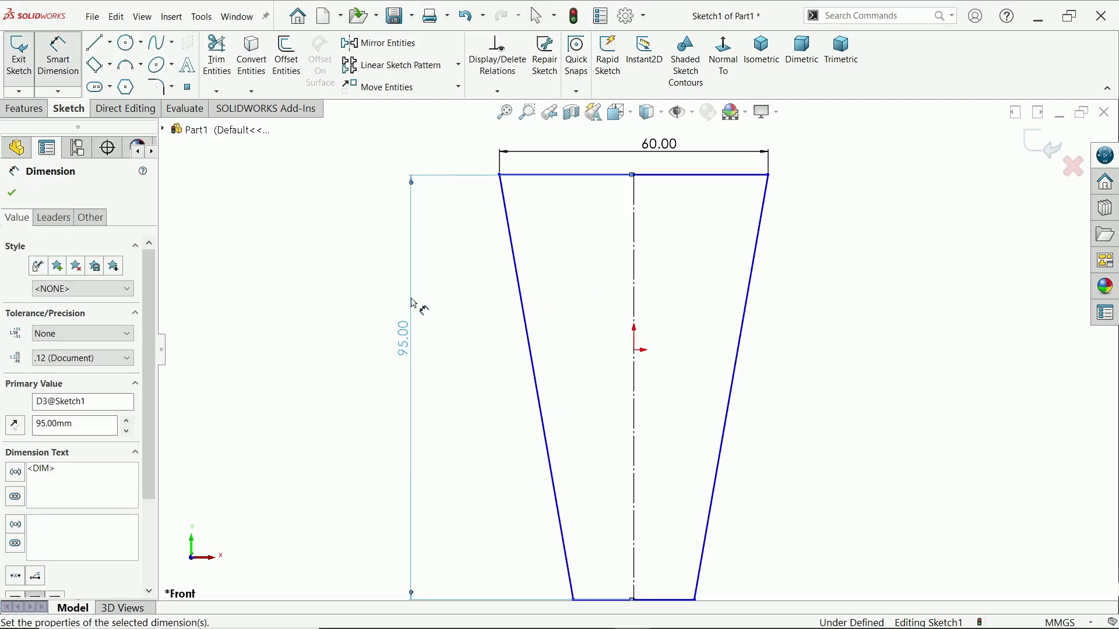
pyautogui.press('f')
pyautogui.scroll(-2, 698, 413)
pyautogui.scroll(2, 669, 425)
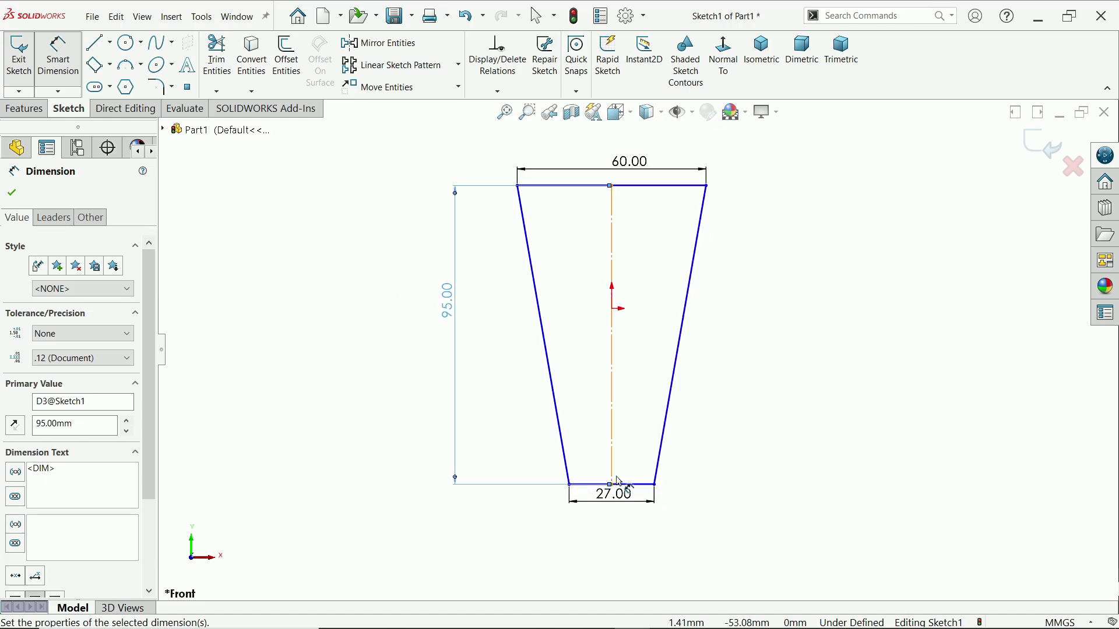
# - Dimension the vertical distance from the origin to the bottom edge's midpoint as 48 mm
pyautogui.scroll(-3, 781, 387)
pyautogui.press('Escape')
pyautogui.click(612, 219)
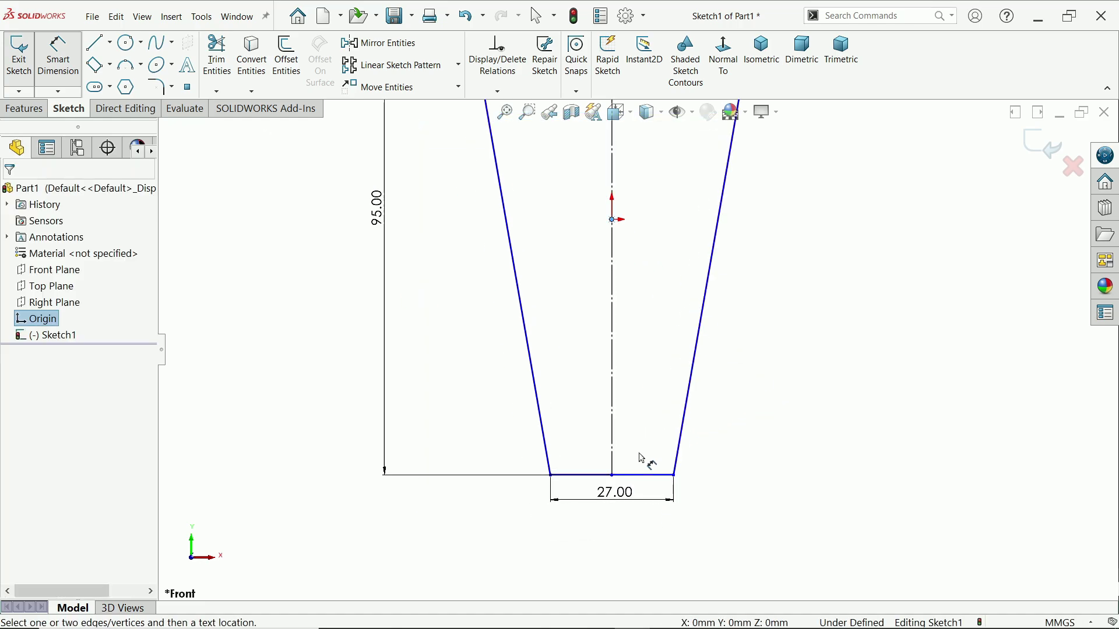
pyautogui.click(612, 476)
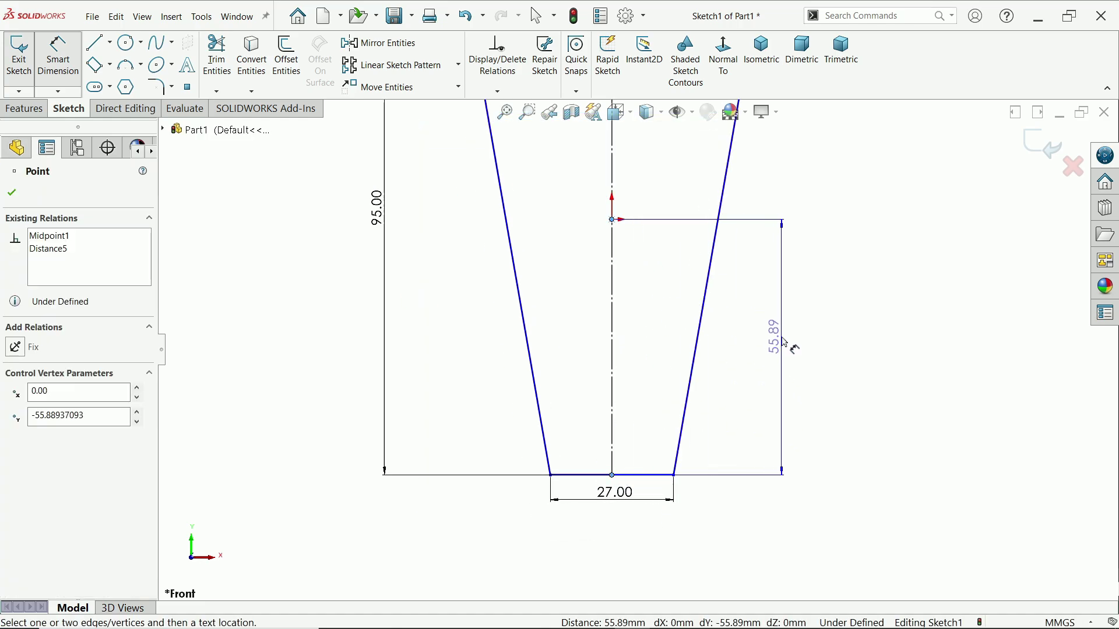
pyautogui.click(783, 337)
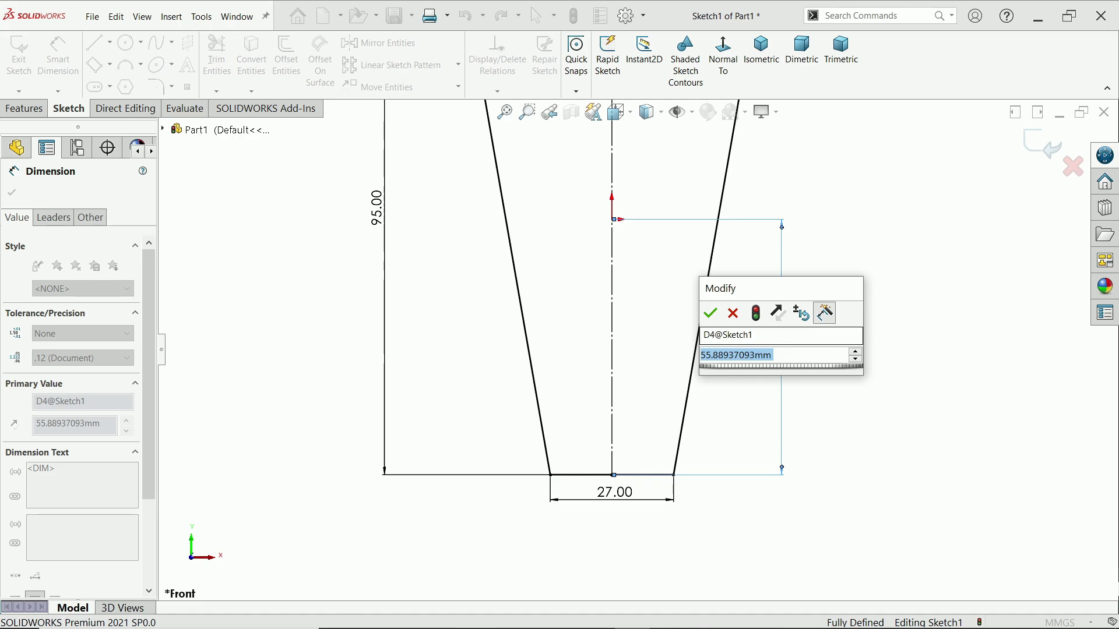
pyautogui.write('4')
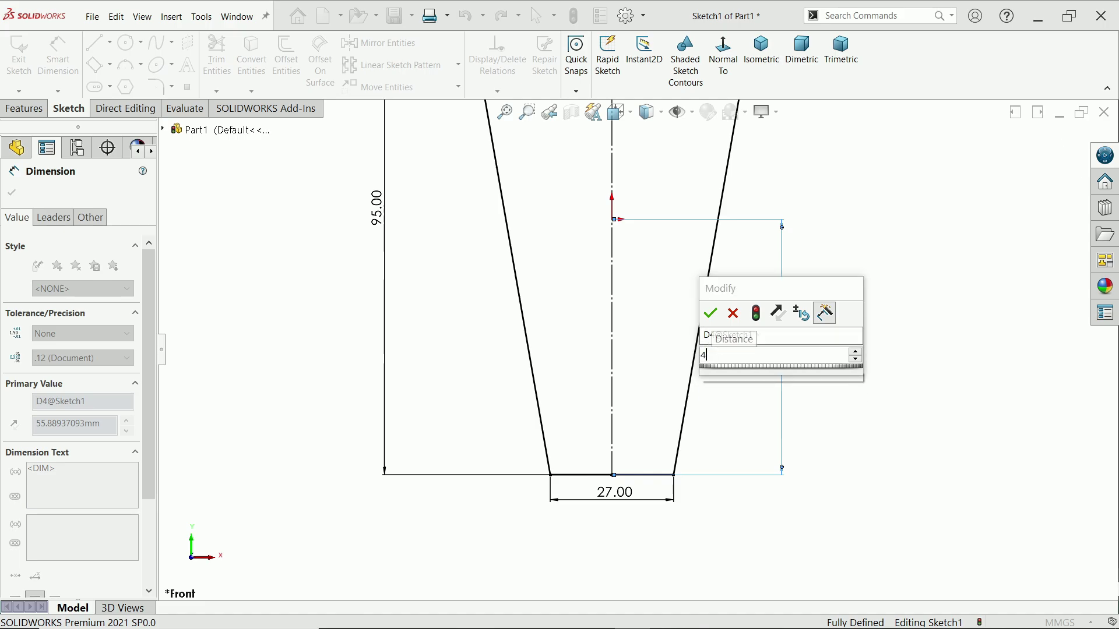
pyautogui.write('8')
pyautogui.press('Return')
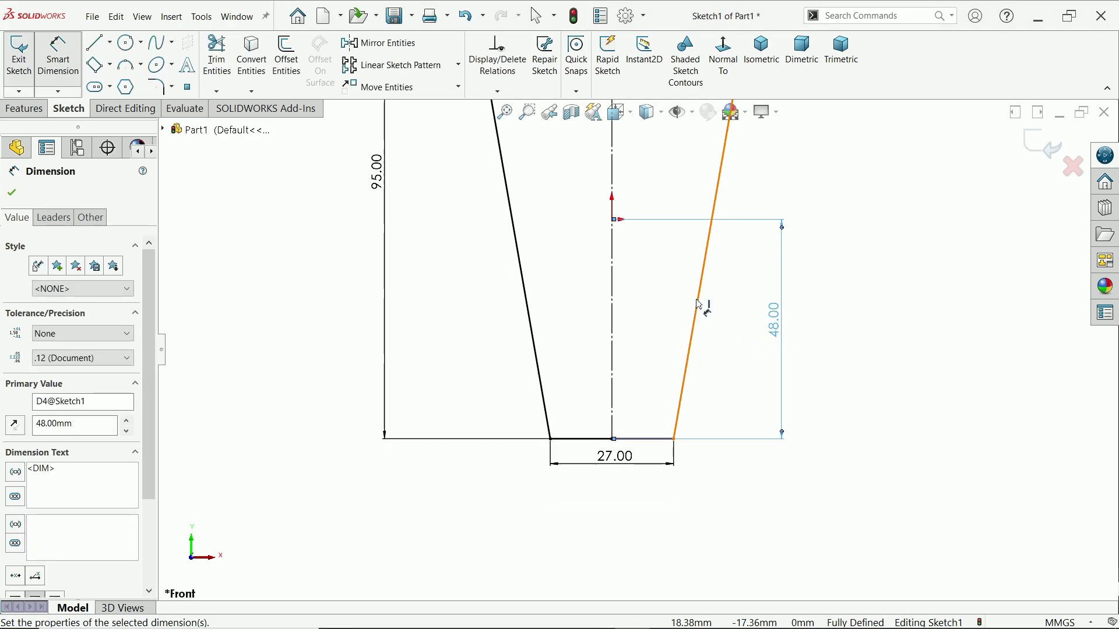
# - Extrude the trapezoid sketch 8 mm blind from the sketch plane, and switch the plate's display to plainer shading
pyautogui.scroll(3, 699, 304)
pyautogui.scroll(-1, 663, 207)
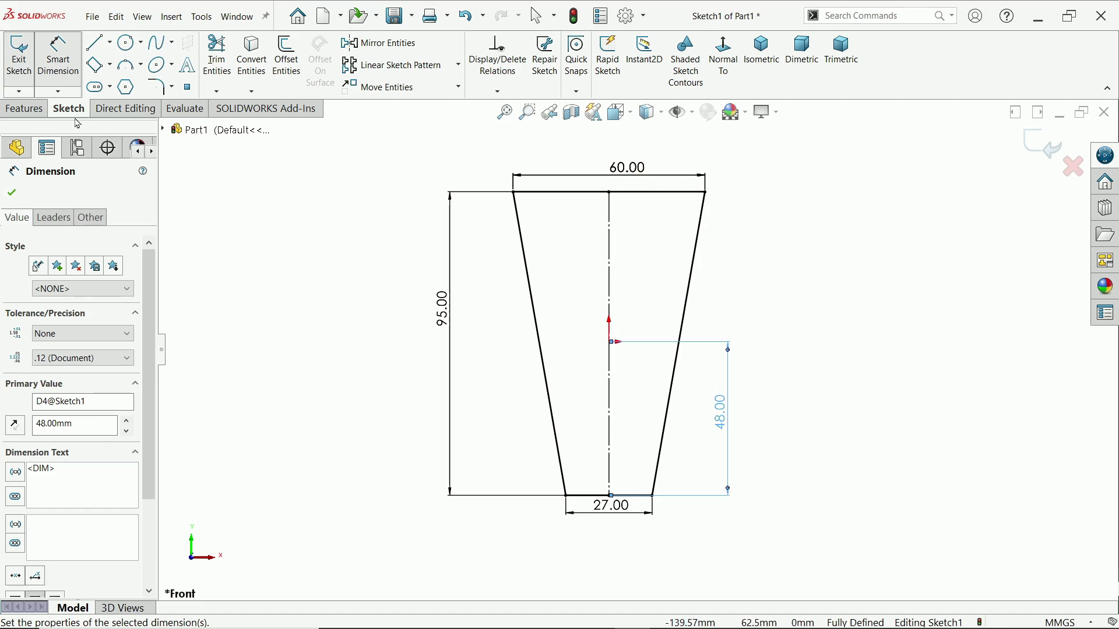
pyautogui.click(23, 108)
pyautogui.click(24, 64)
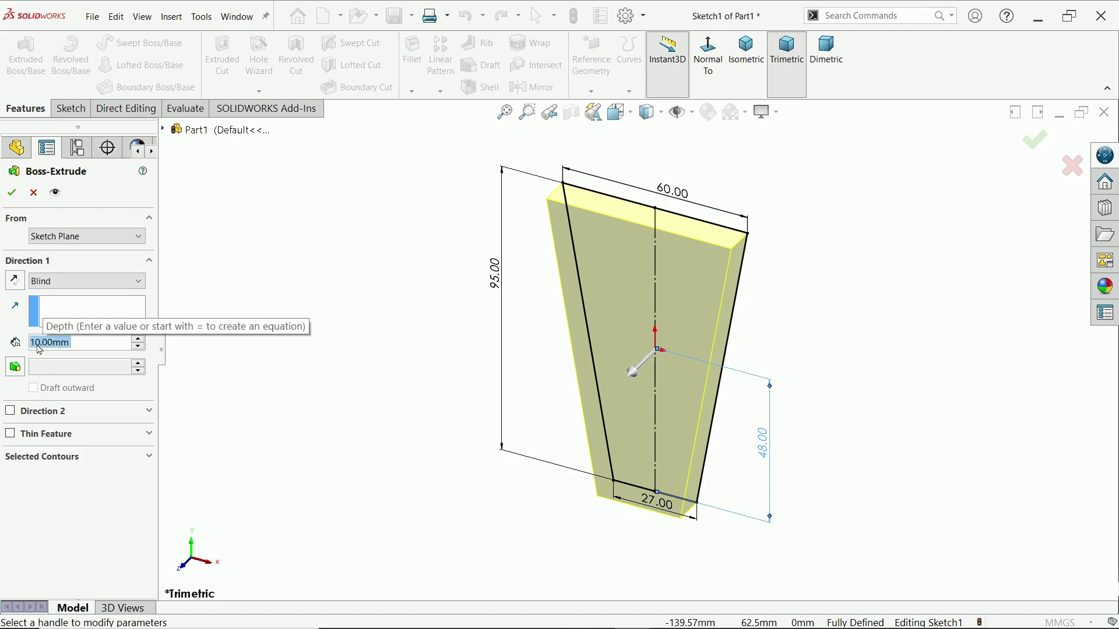
pyautogui.write('8')
pyautogui.press('Return')
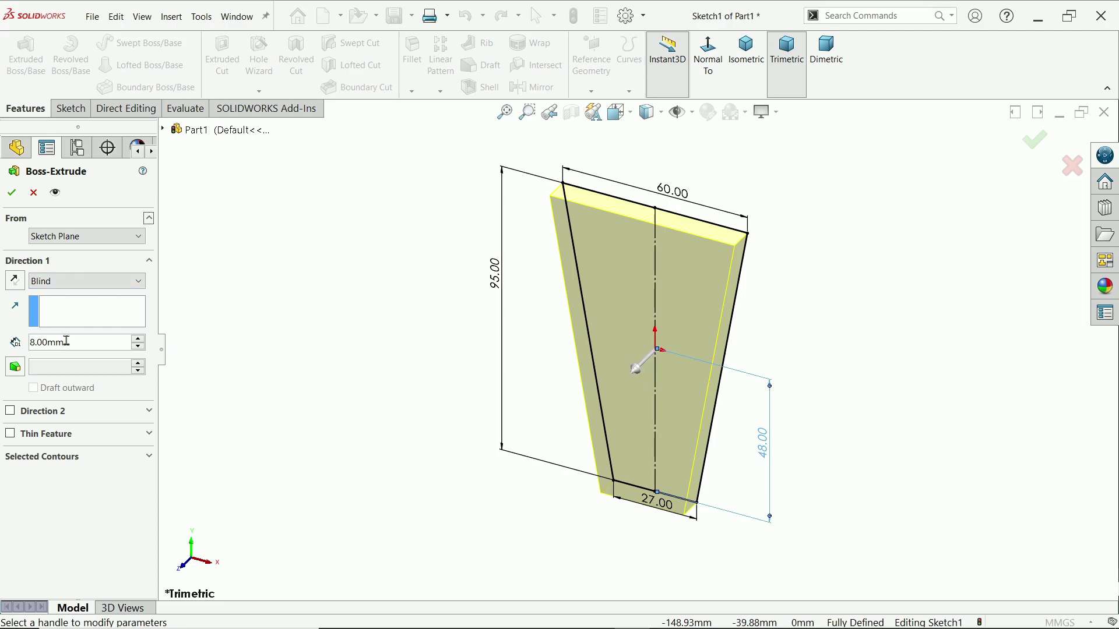
pyautogui.moveTo(67, 341); pyautogui.dragTo(7, 342)
pyautogui.click(75, 240)
pyautogui.click(75, 240)
pyautogui.click(12, 192)
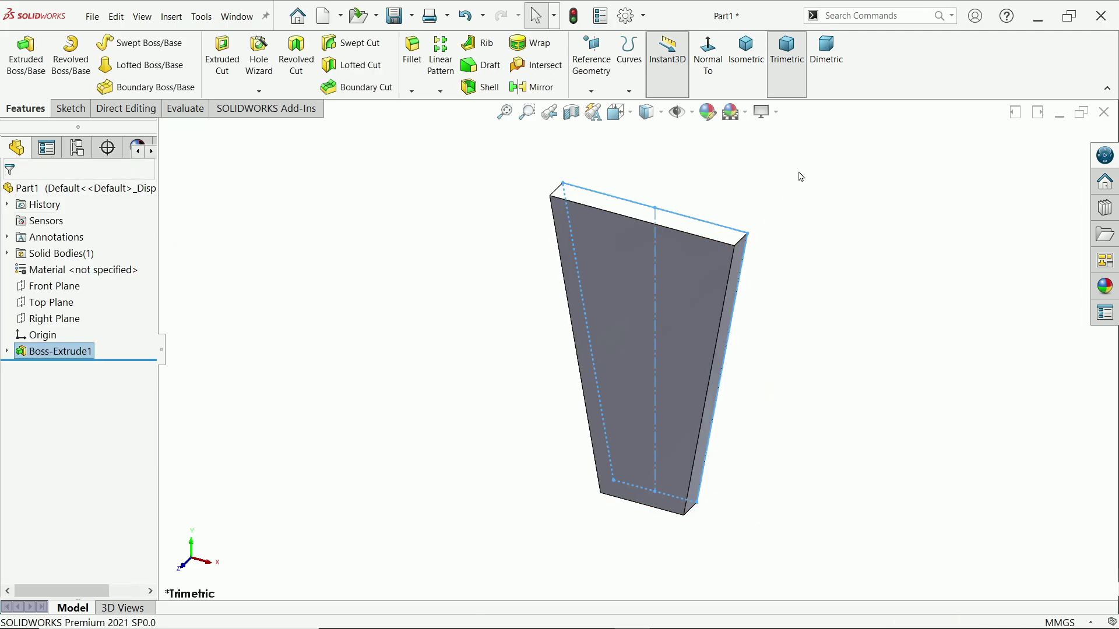
pyautogui.click(763, 111)
pyautogui.click(778, 131)
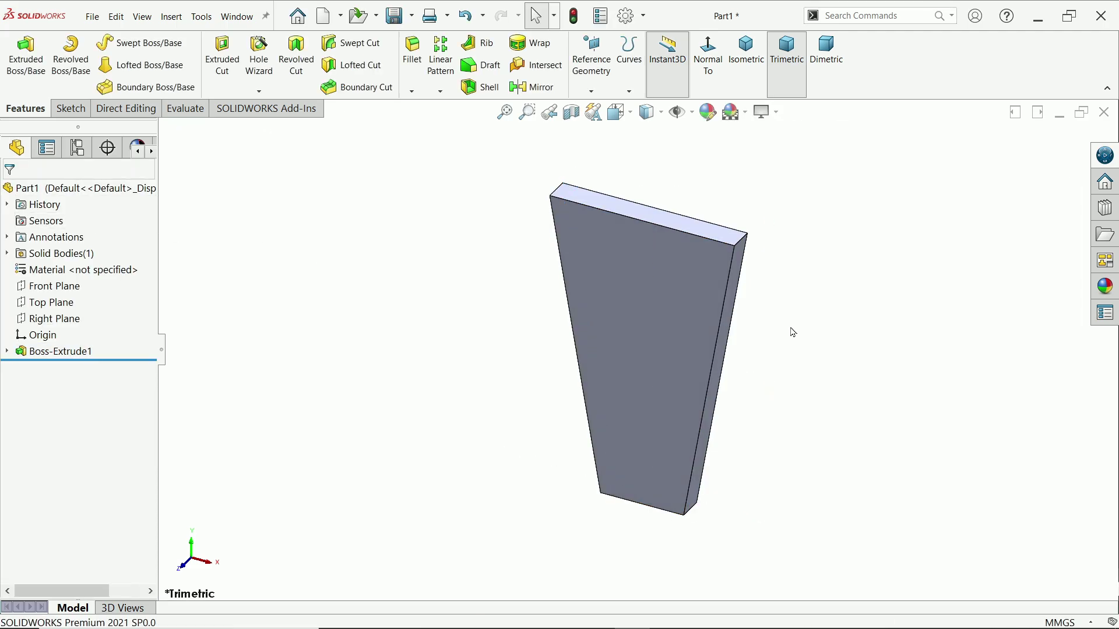
# - Start a multi-radius fillet on the four 8 mm corner edges of the plate
pyautogui.scroll(-2, 732, 252)
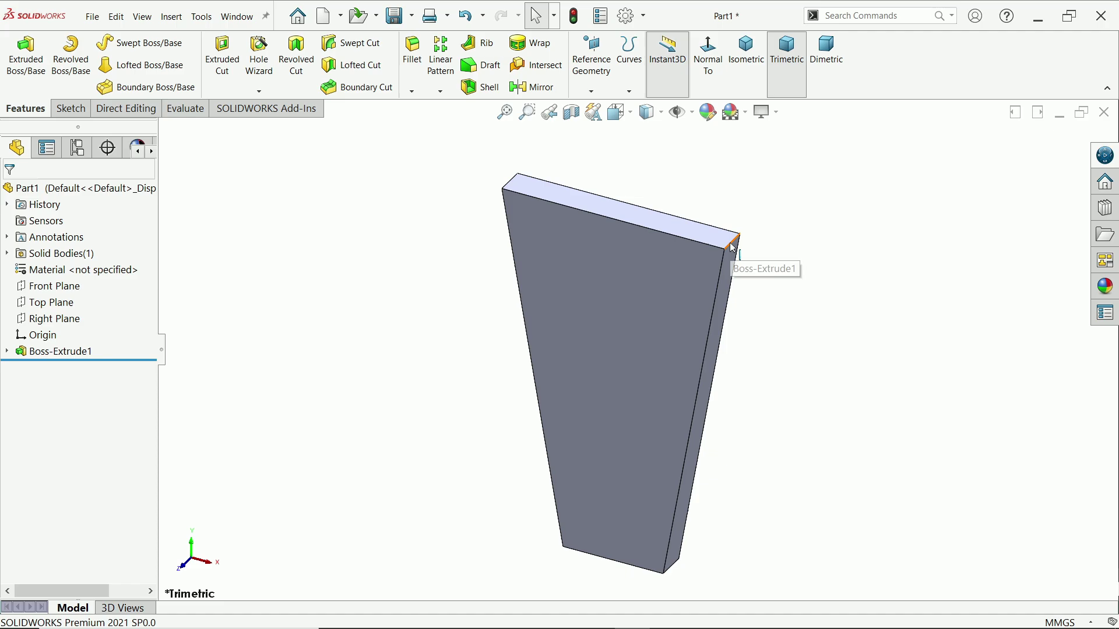
pyautogui.click(731, 247)
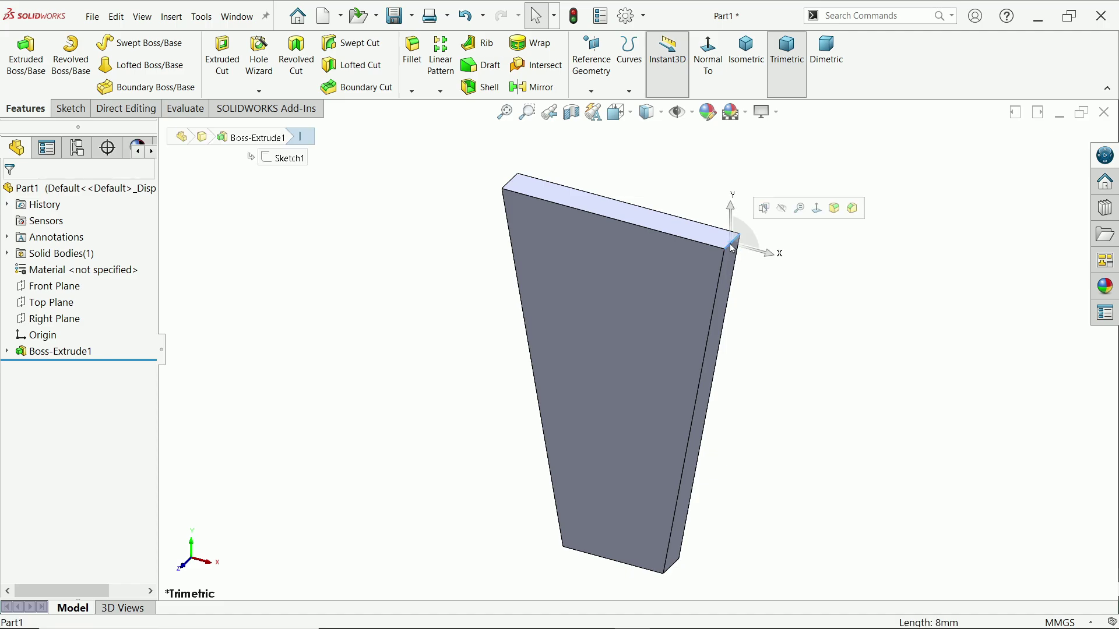
pyautogui.click(838, 216)
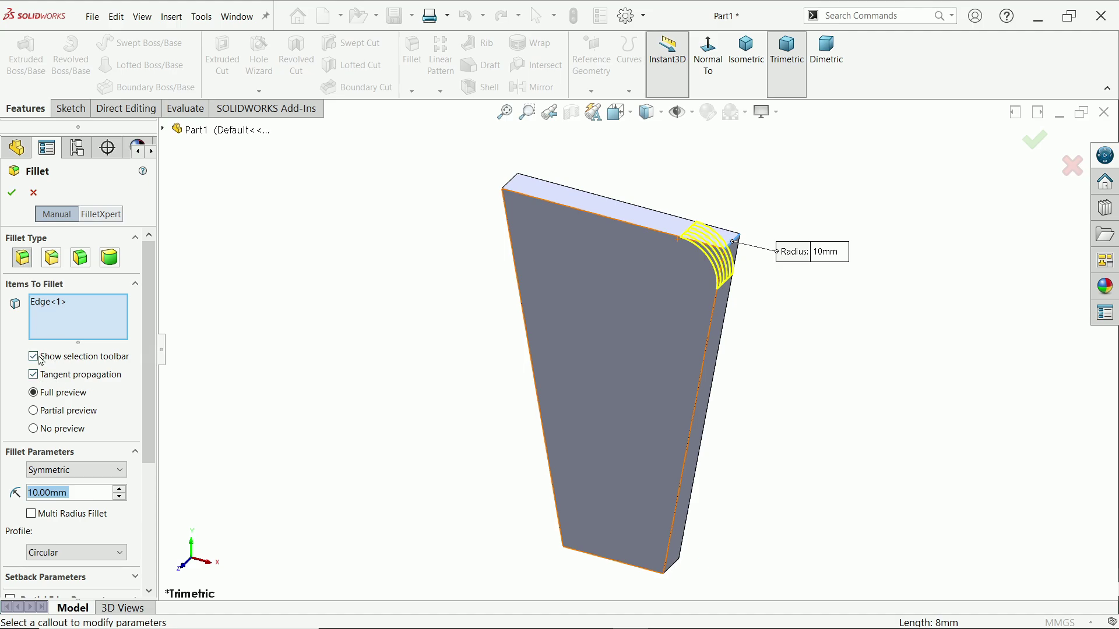
pyautogui.scroll(-2, 149, 343)
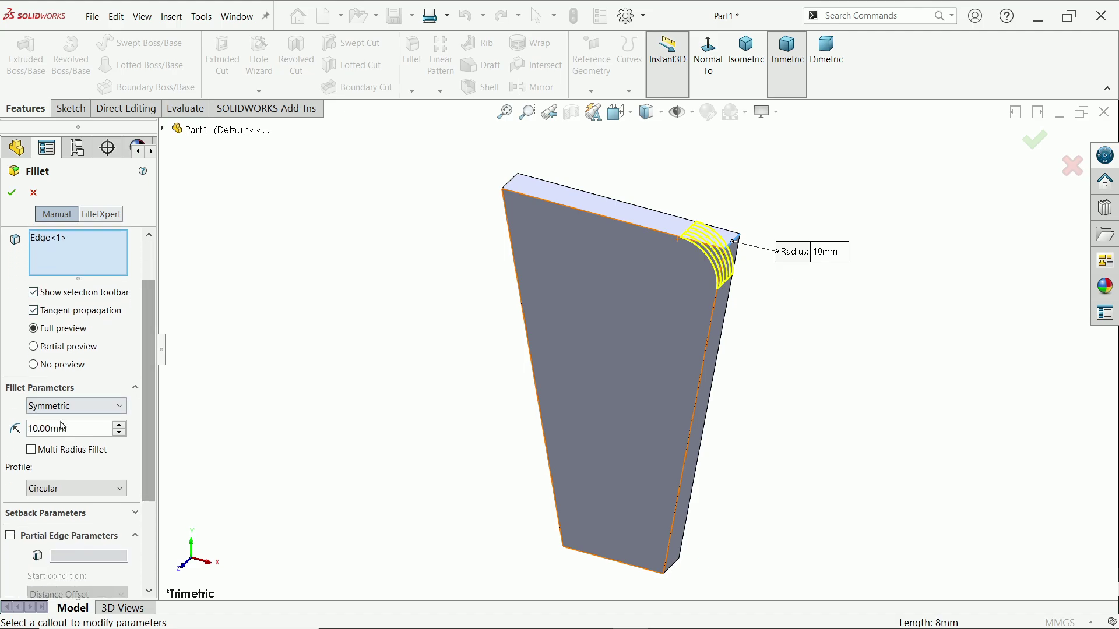
pyautogui.click(30, 452)
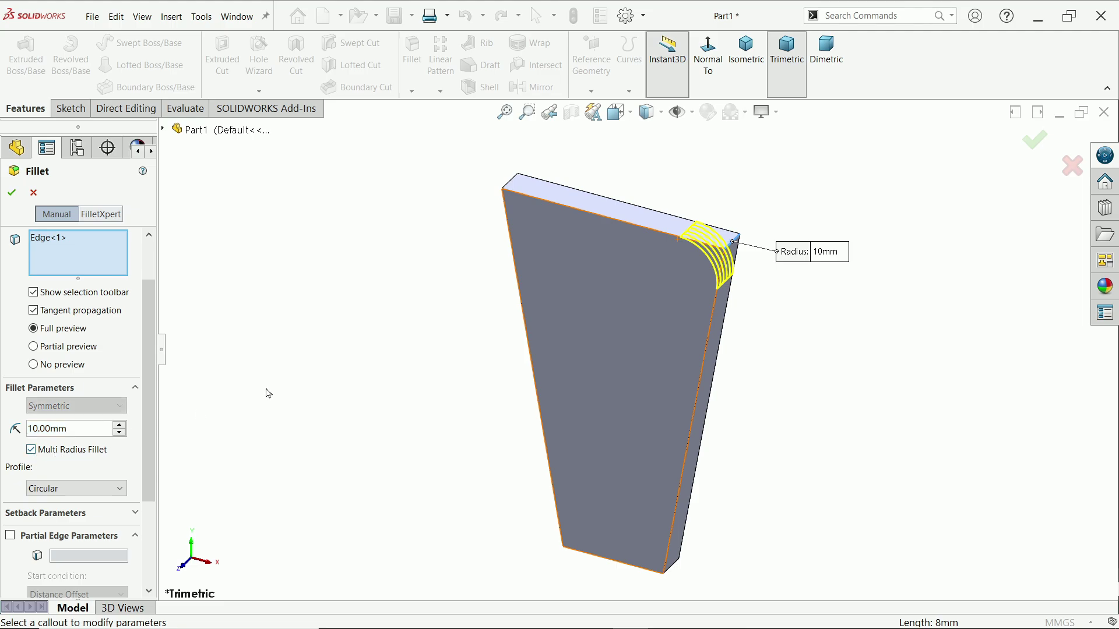
pyautogui.click(510, 181)
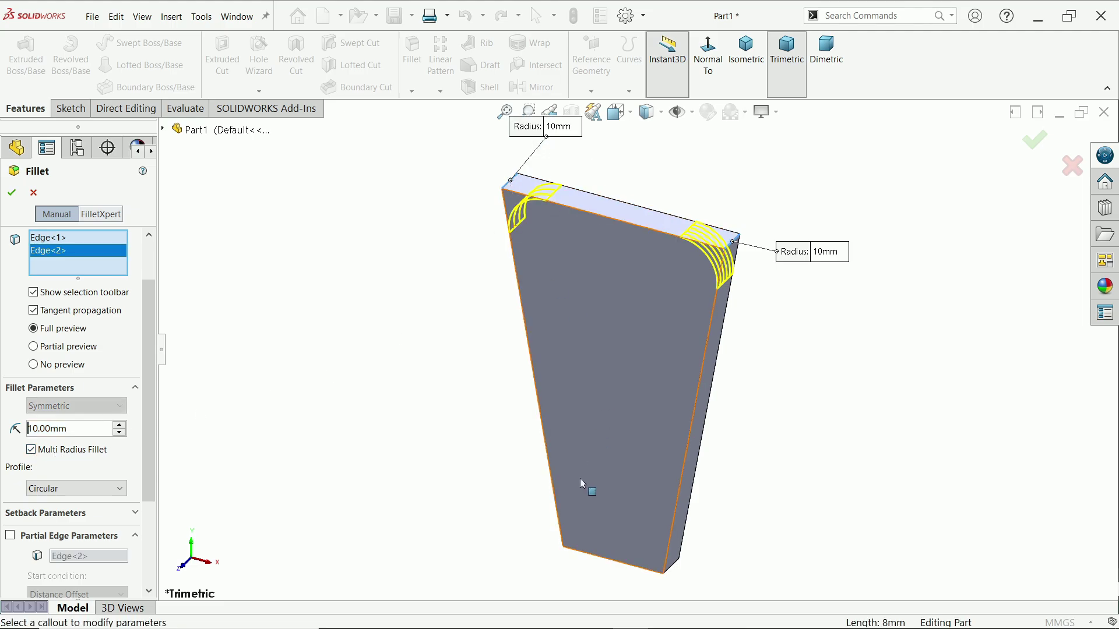
pyautogui.click(572, 542)
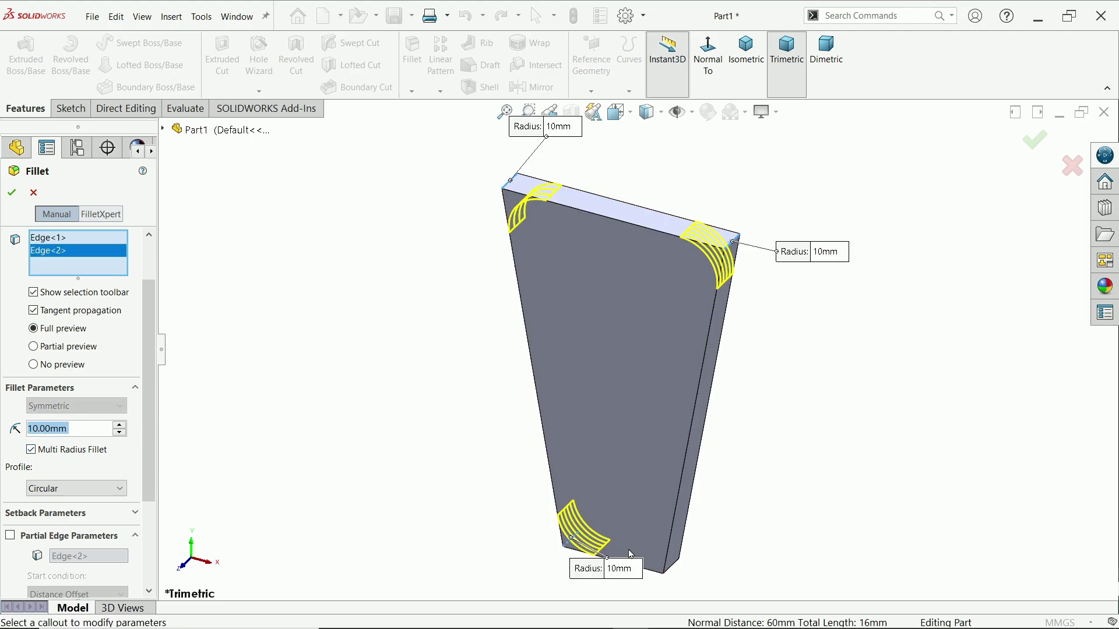
pyautogui.click(674, 569)
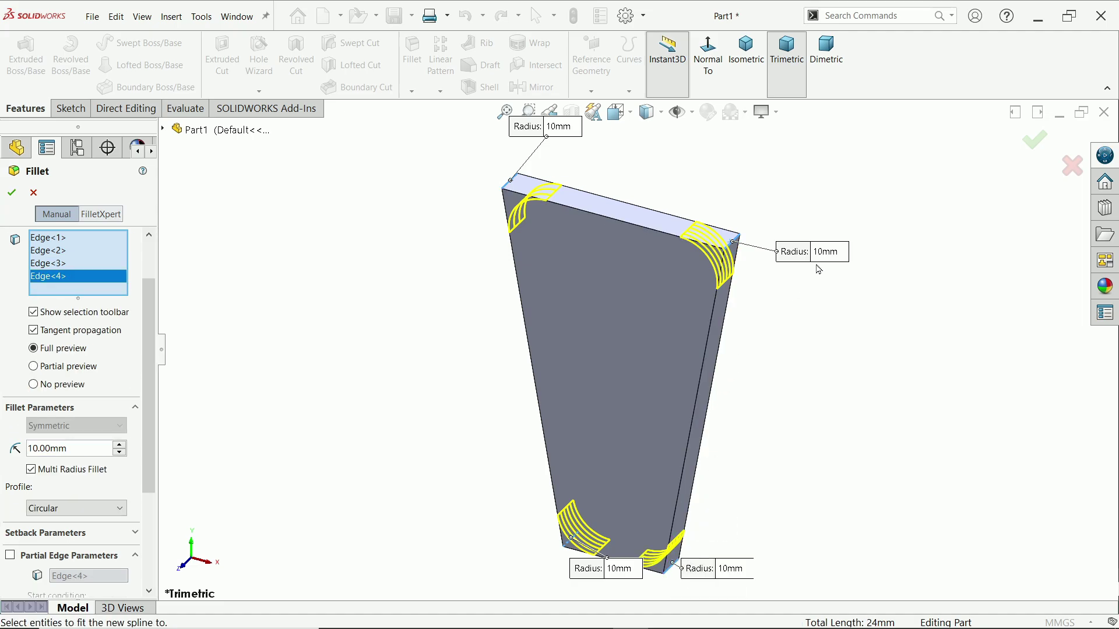
# - Set the fillet radius to 8 mm at both upper corners and 5 mm at both lower corners, and create the fillet
pyautogui.moveTo(562, 136); pyautogui.dragTo(442, 192)
pyautogui.click(441, 191)
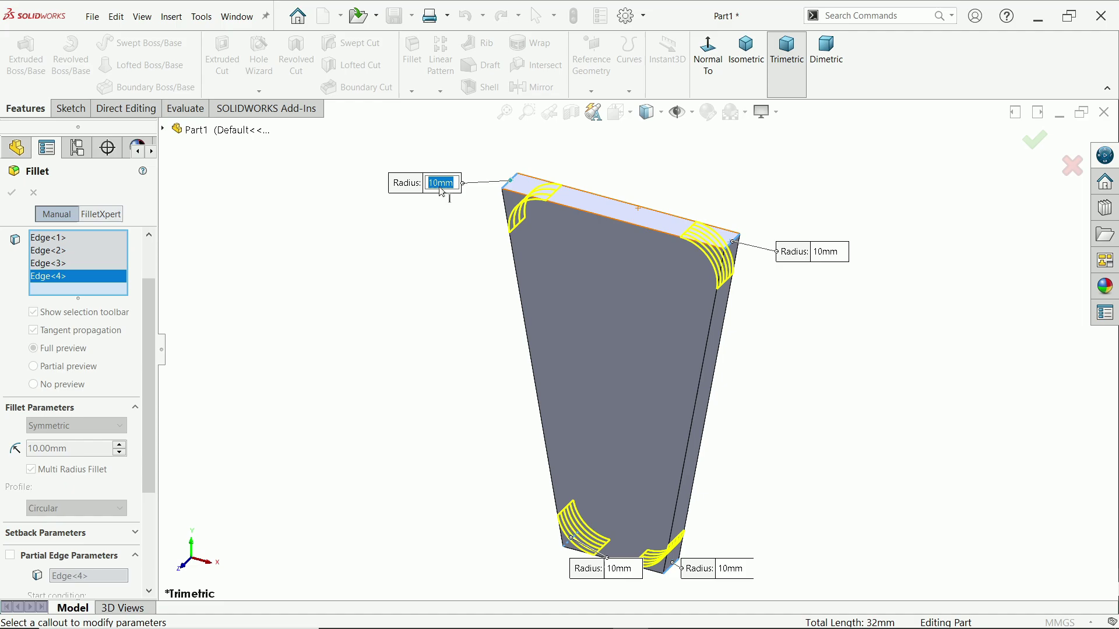
pyautogui.write('8')
pyautogui.click(829, 252)
pyautogui.write('8')
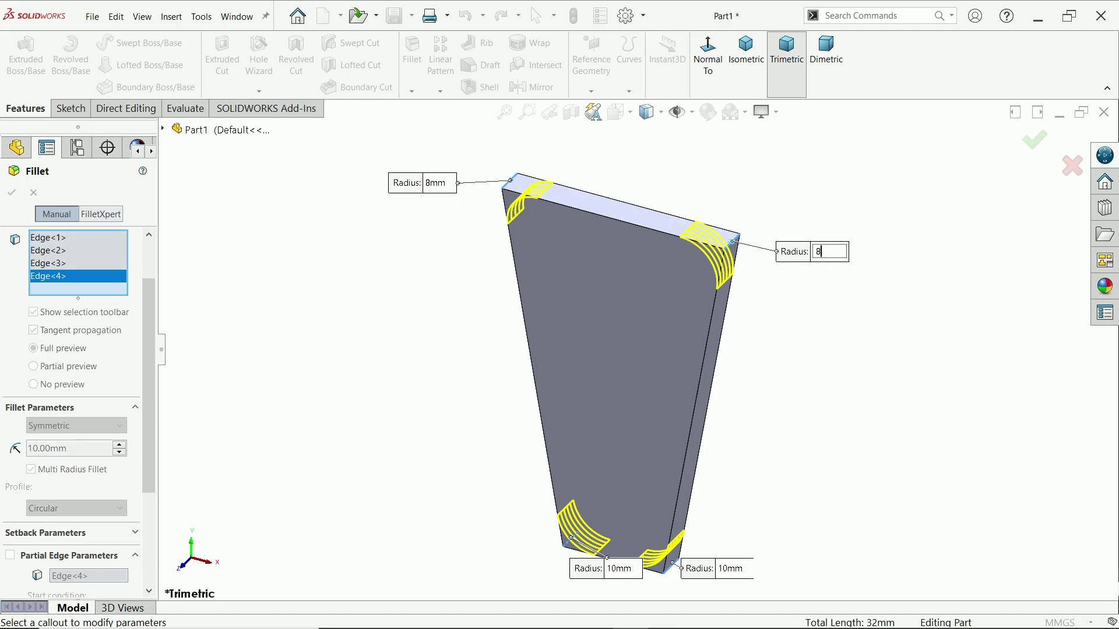
pyautogui.click(736, 570)
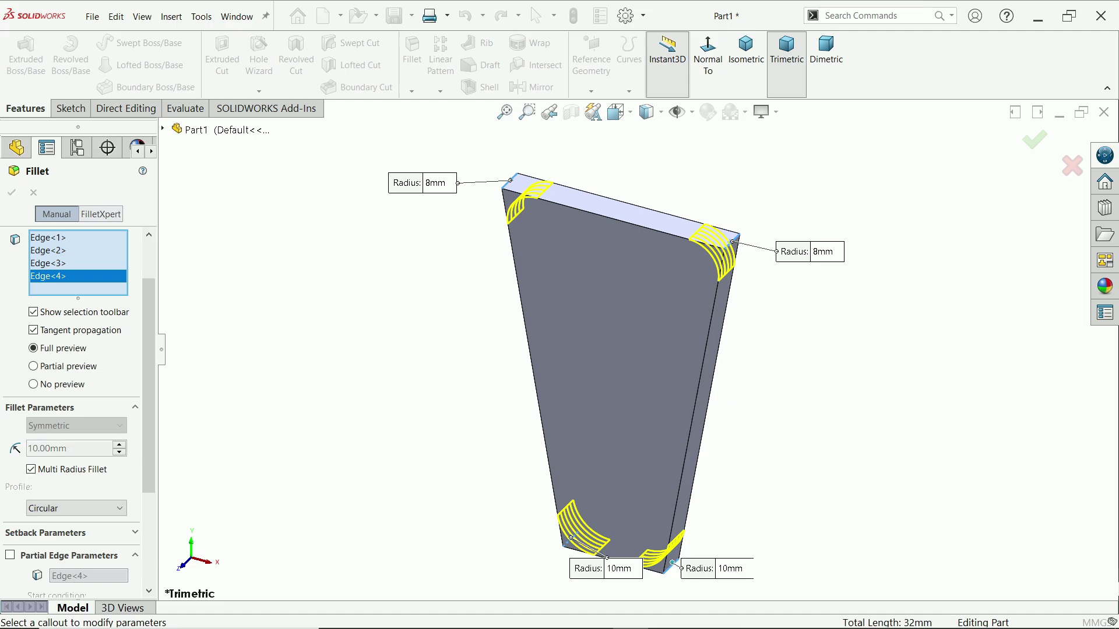
pyautogui.write('5')
pyautogui.click(621, 568)
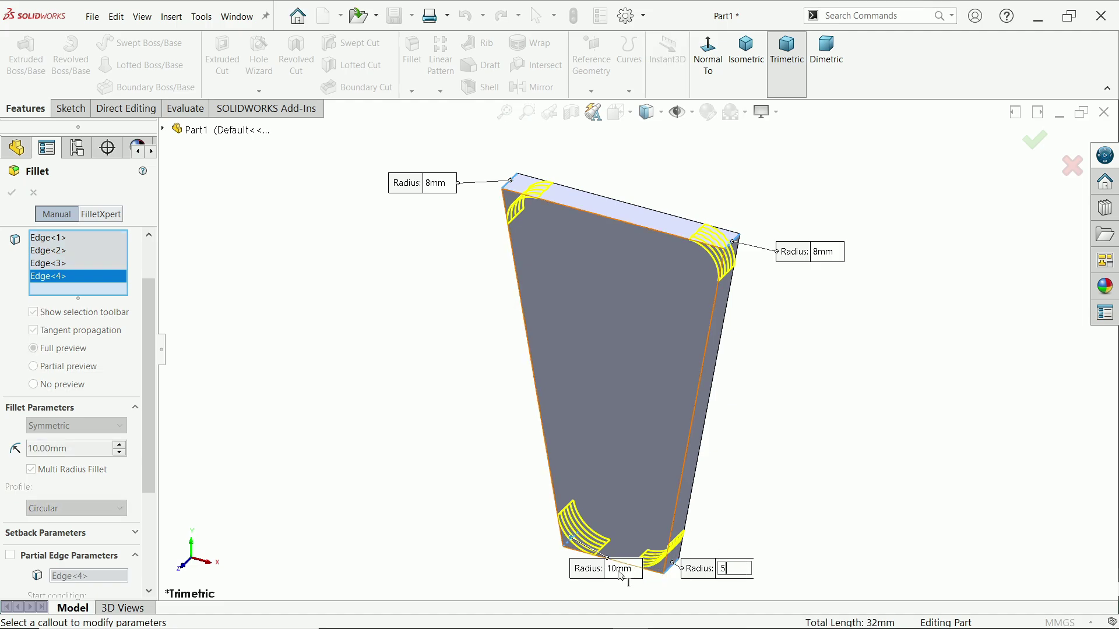
pyautogui.write('5')
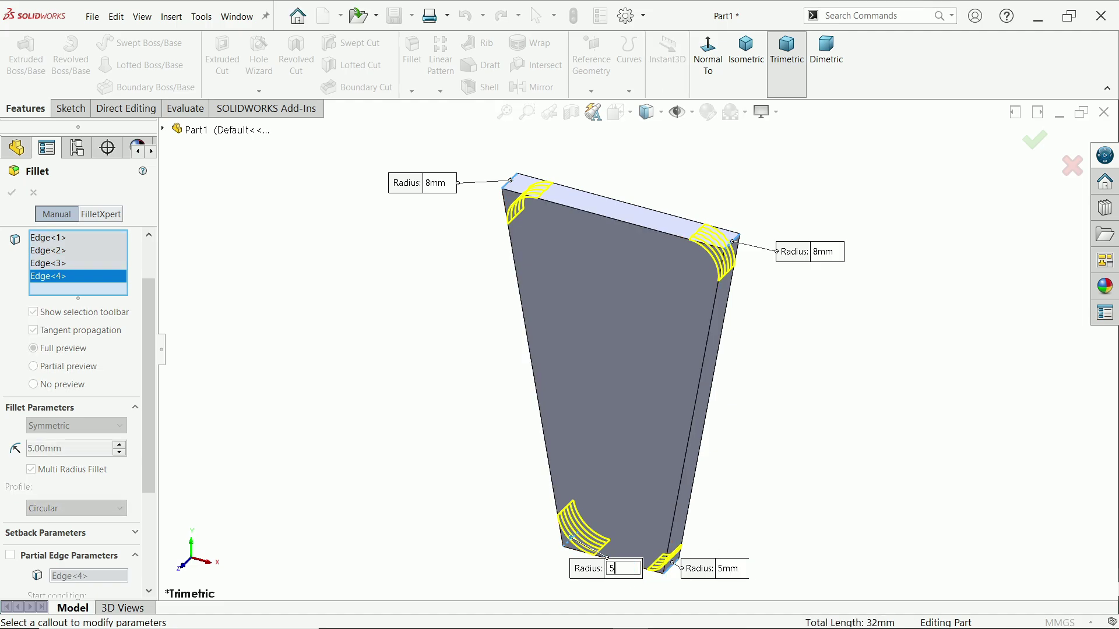
pyautogui.press('Return')
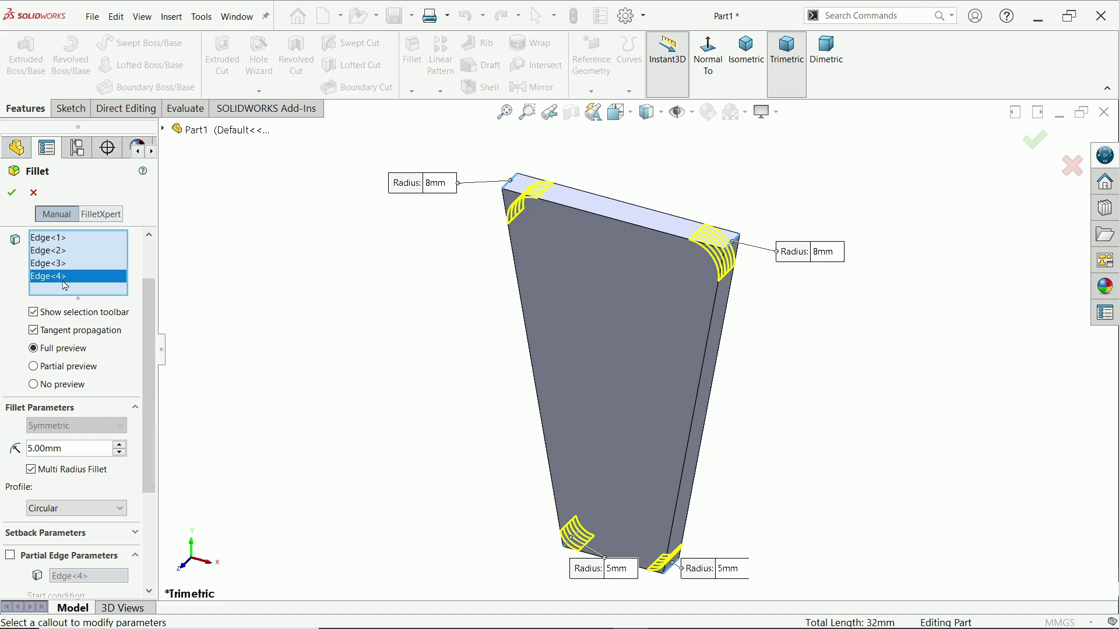
pyautogui.scroll(2, 150, 356)
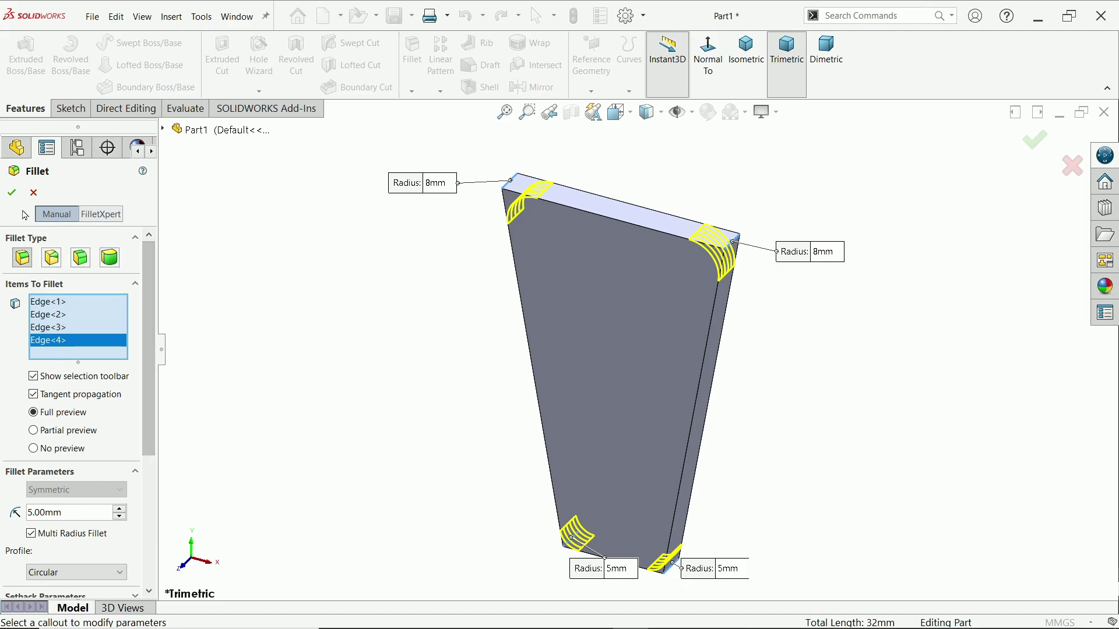
pyautogui.click(11, 192)
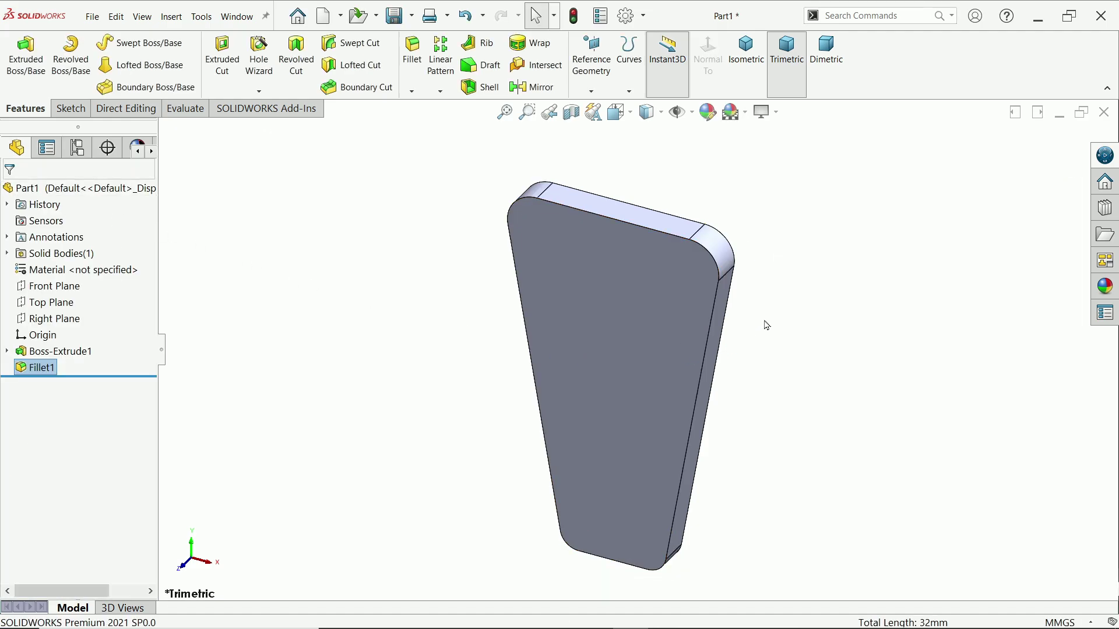
# - Open a new sketch on the back face of the filleted plate
pyautogui.moveTo(766, 325); pyautogui.dragTo(705, 269, button='middle')
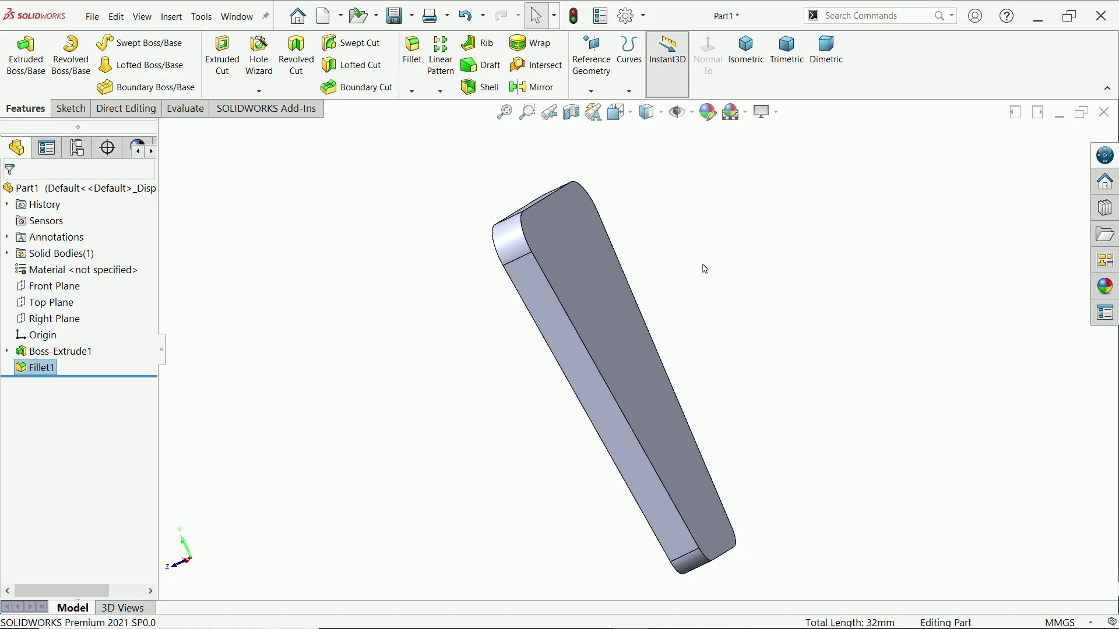
pyautogui.click(746, 49)
pyautogui.moveTo(820, 249); pyautogui.dragTo(686, 257, button='middle')
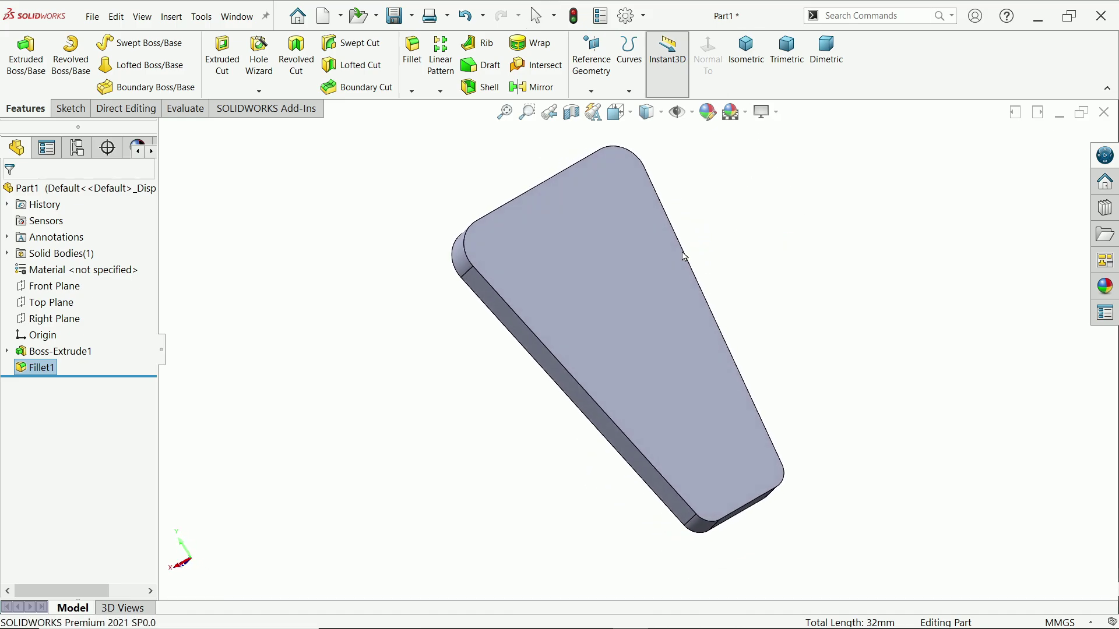
pyautogui.click(633, 302)
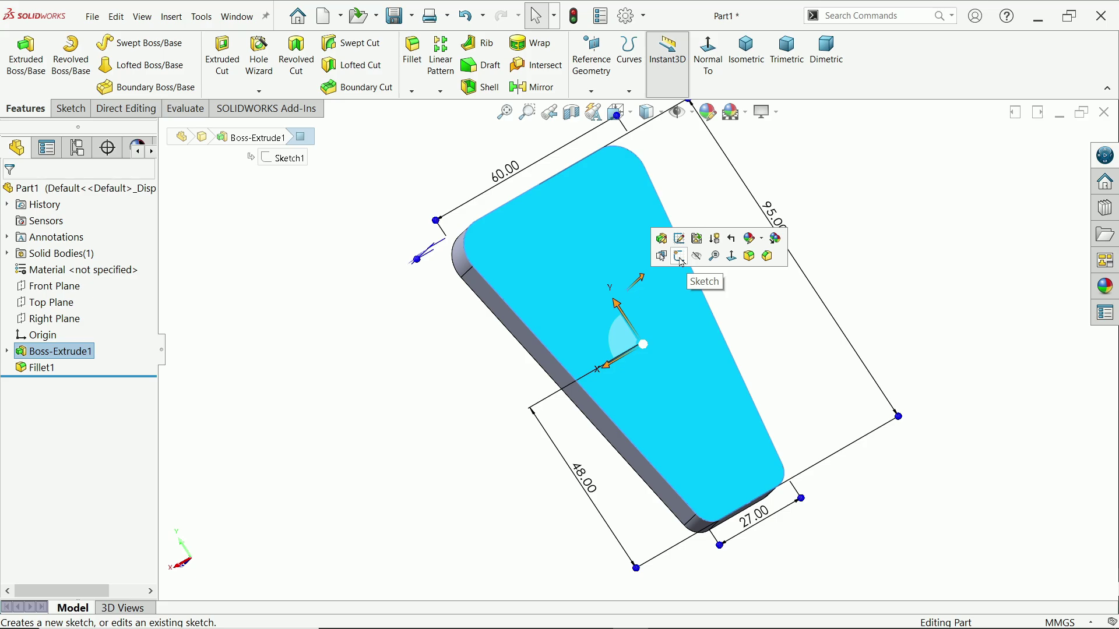
pyautogui.click(680, 258)
# - Sketch circles of about 4.3 and 4.5 mm radius centred on the upper corner fillets, and one of about 6.8 mm radius near the lower edge
pyautogui.click(129, 46)
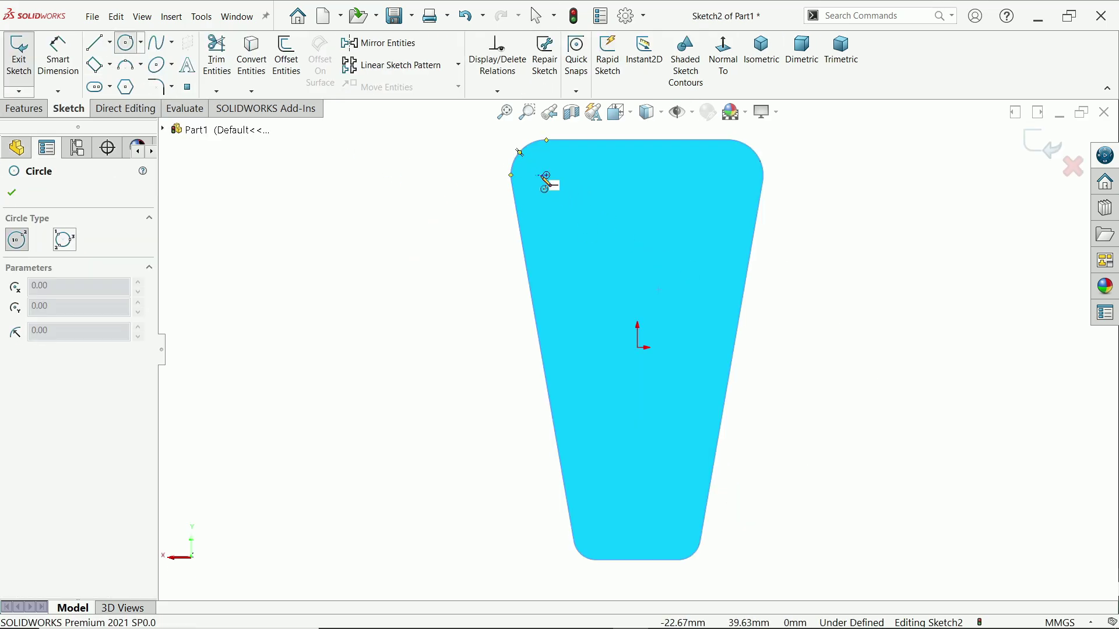
pyautogui.moveTo(547, 176); pyautogui.dragTo(564, 163)
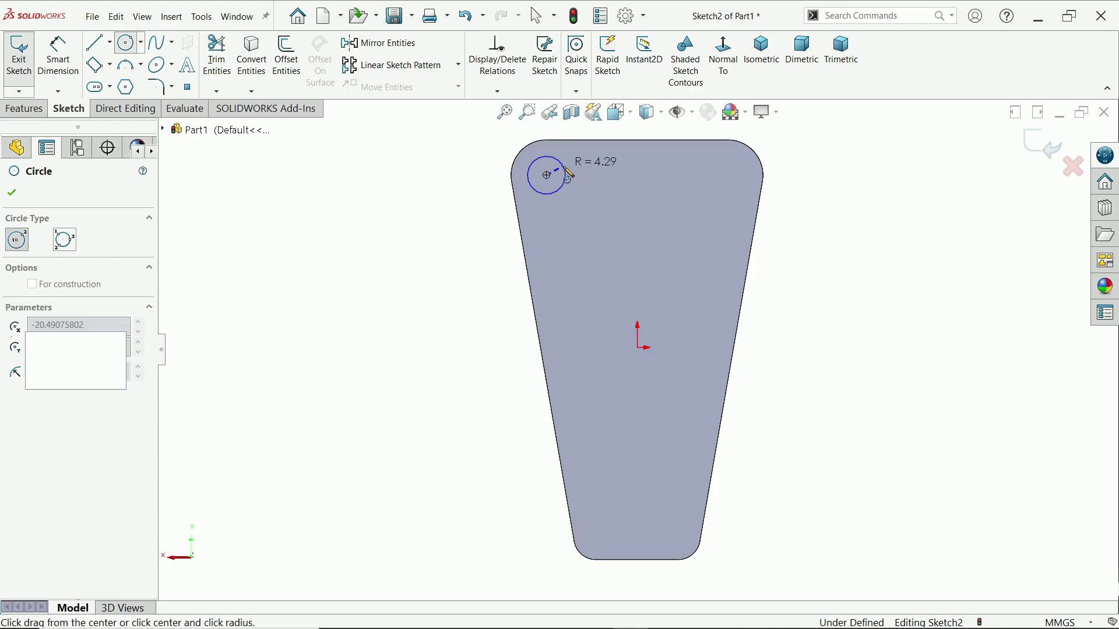
pyautogui.moveTo(764, 172)
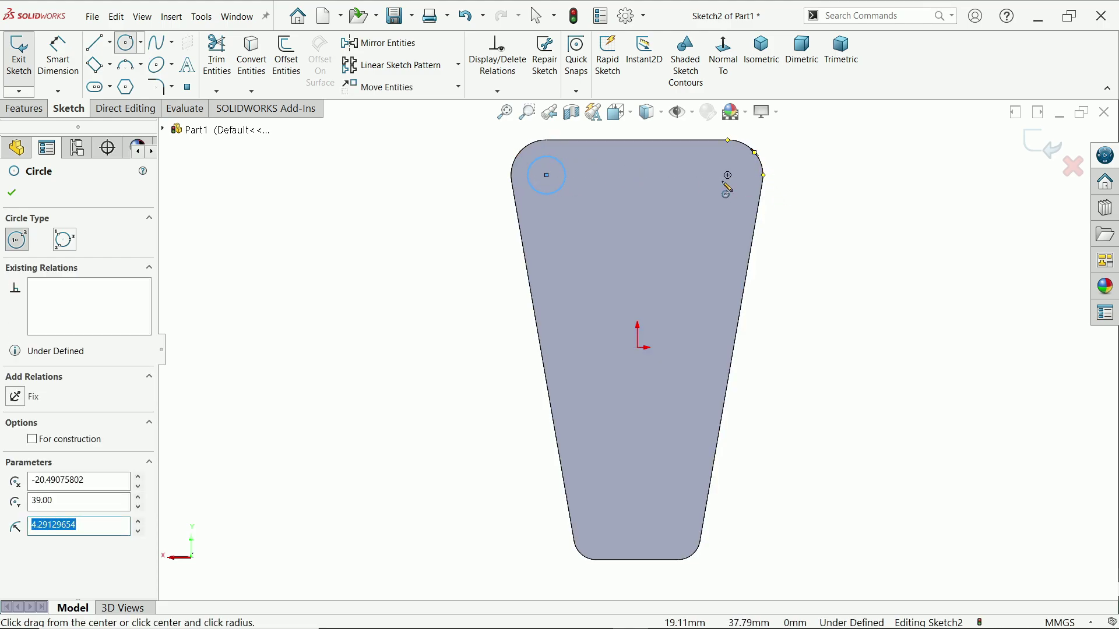
pyautogui.moveTo(727, 175); pyautogui.dragTo(741, 160)
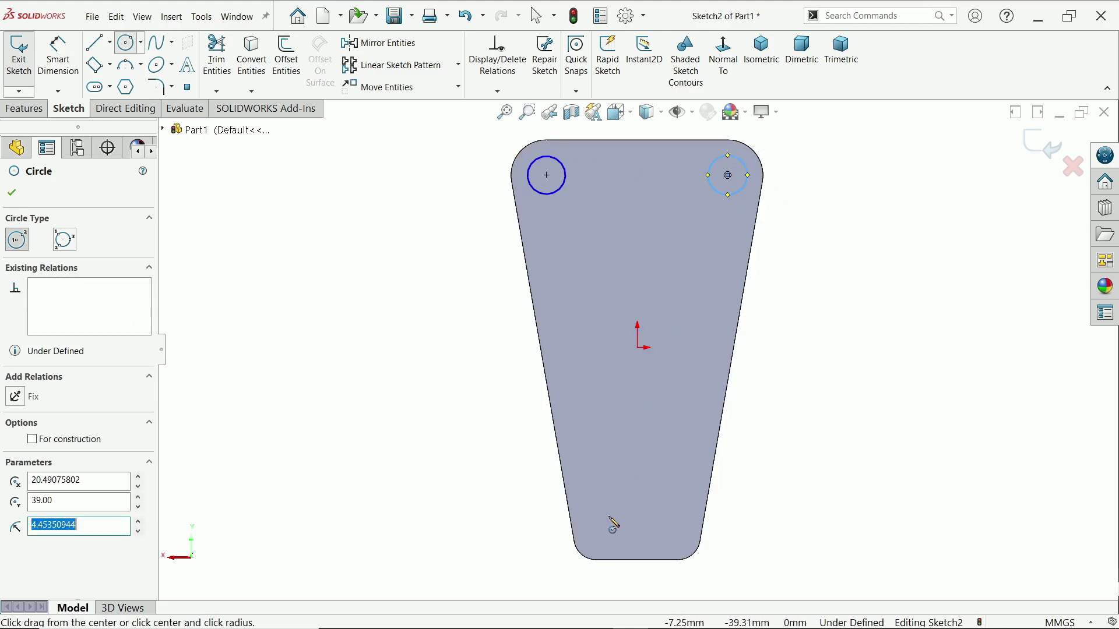
pyautogui.moveTo(617, 504); pyautogui.dragTo(653, 495)
pyautogui.rightClick(803, 387)
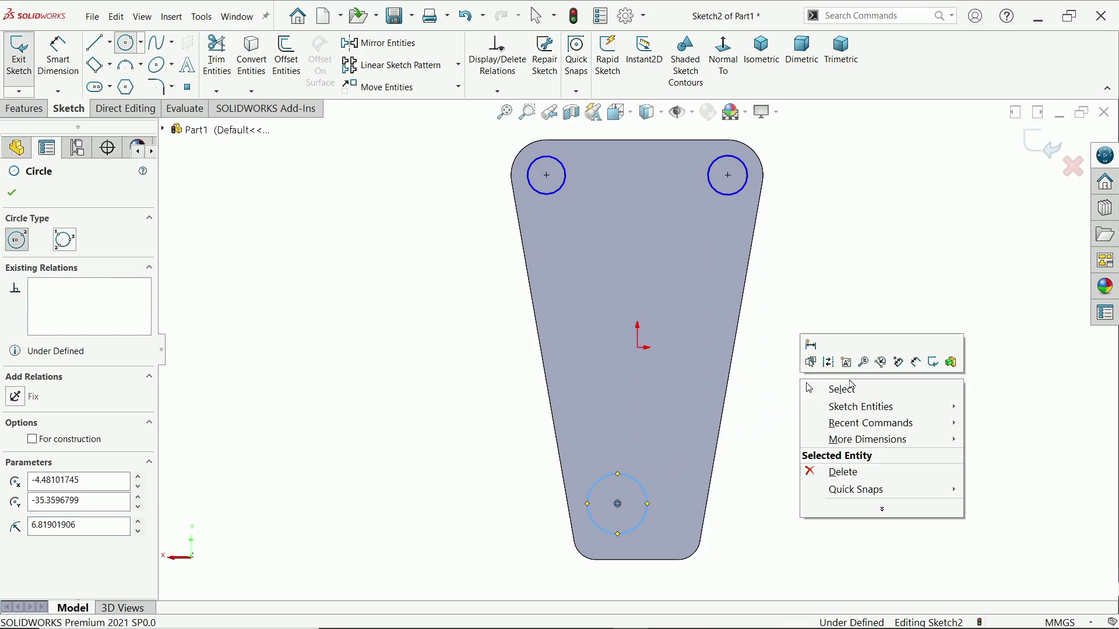
pyautogui.click(852, 387)
# - Make the three circles equal and dimension the diameter of one upper circle to 5.25 mm
pyautogui.moveTo(852, 150); pyautogui.dragTo(502, 537)
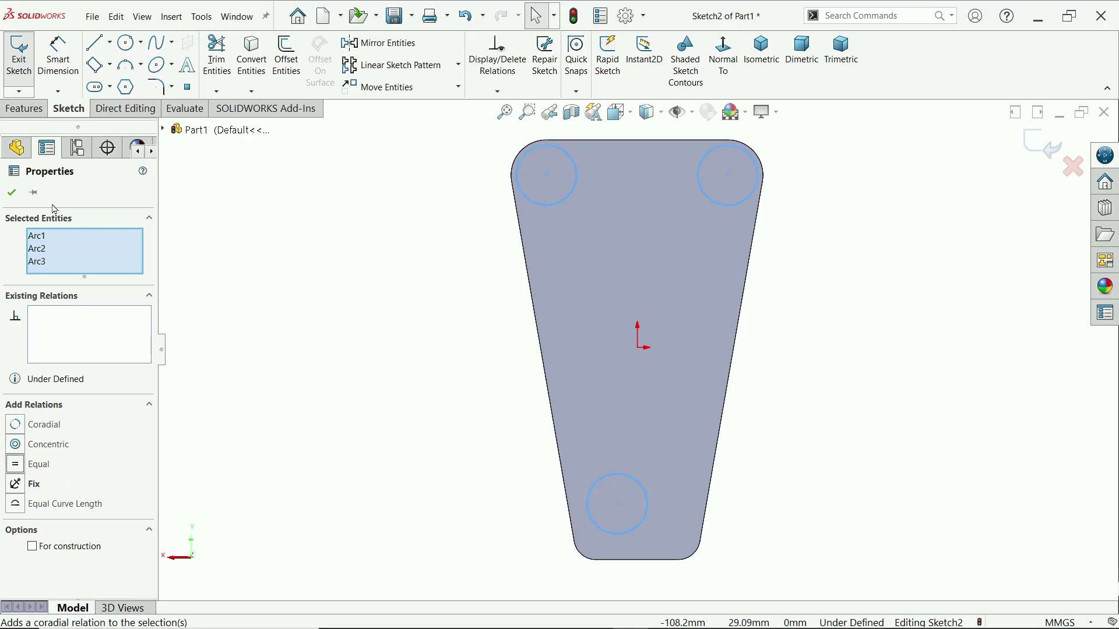
pyautogui.click(59, 57)
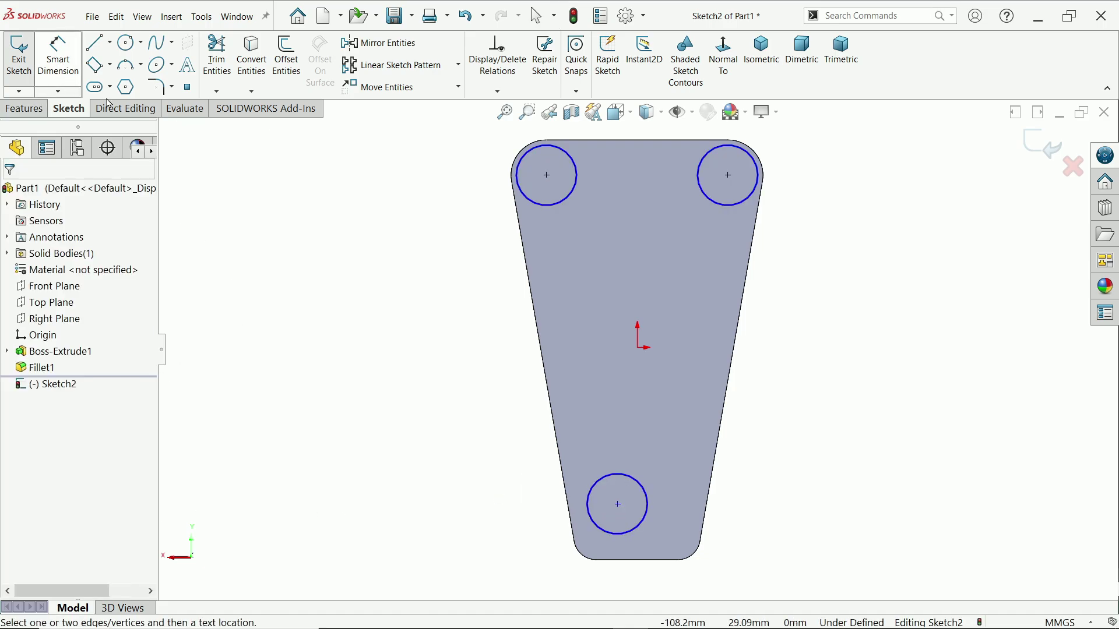
pyautogui.click(516, 184)
pyautogui.click(468, 215)
pyautogui.press('BackSpace')
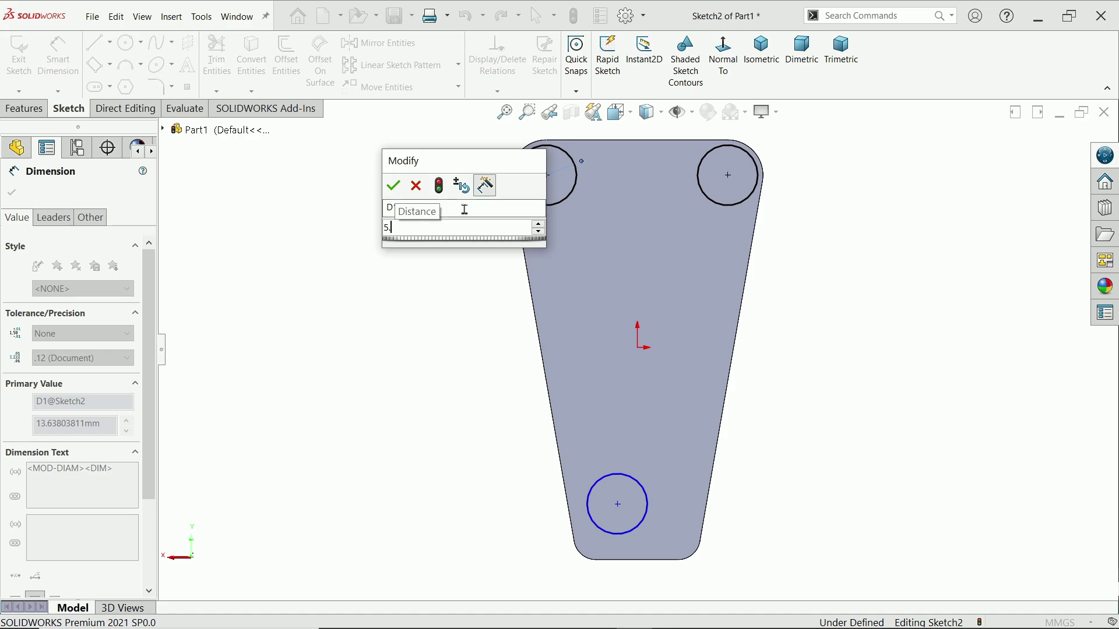
pyautogui.write('5.25')
pyautogui.press('Return')
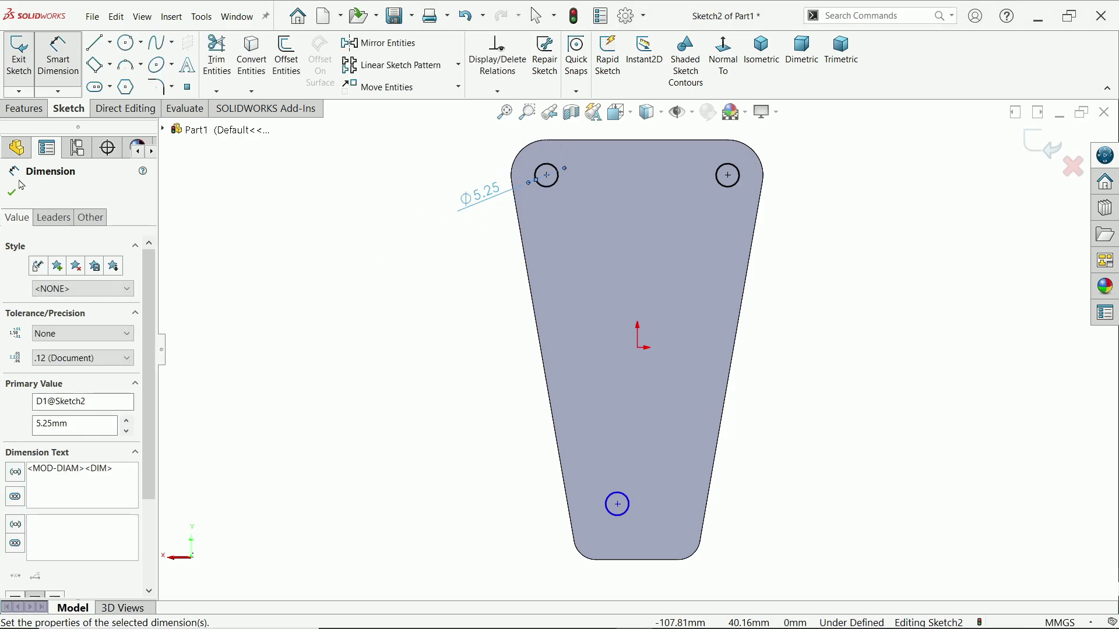
pyautogui.click(12, 193)
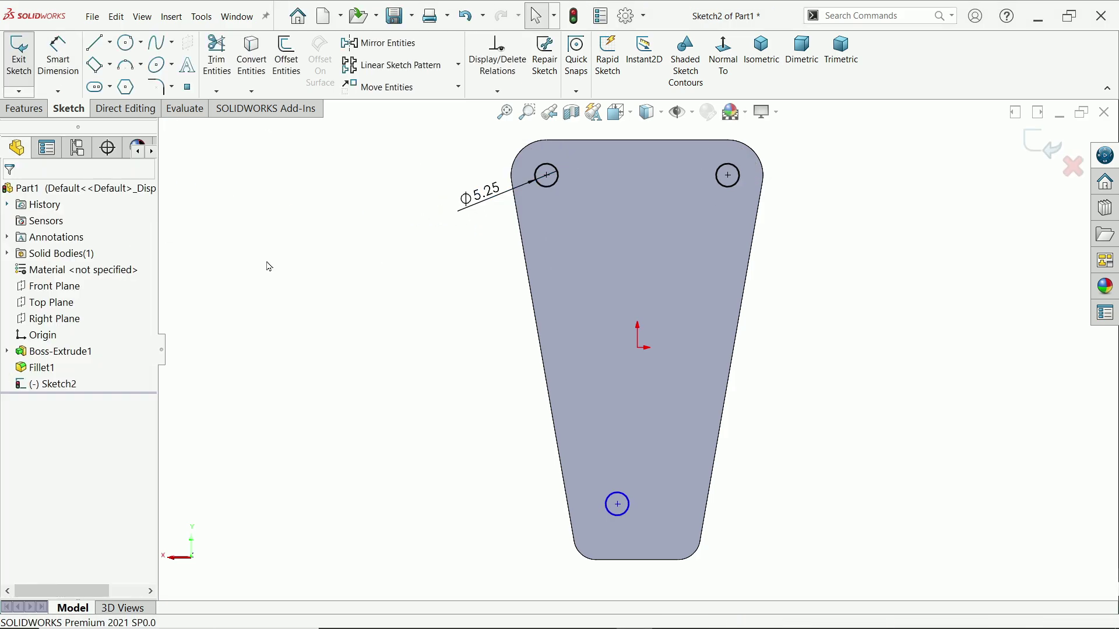
# - Make the lower circle's centre vertical with the sketch origin
pyautogui.click(639, 342)
pyautogui.keyDown('ctrl'); pyautogui.click(619, 504); pyautogui.keyUp('ctrl')
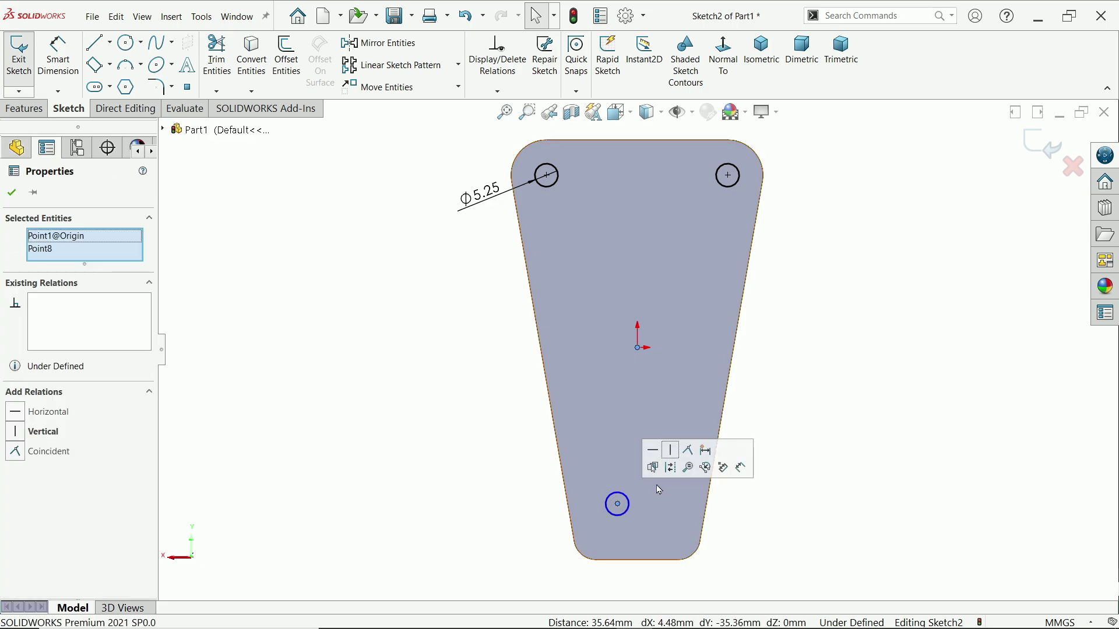
pyautogui.click(673, 450)
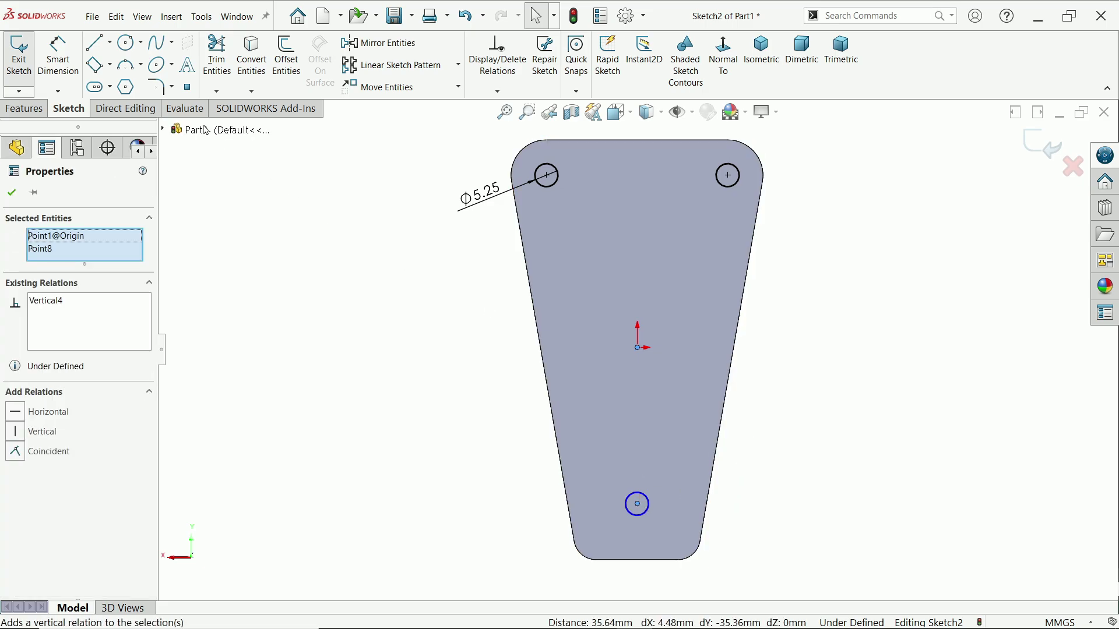
# - Dimension the lower circle's centre 6 mm from the plate's bottom edge
pyautogui.moveTo(635, 466); pyautogui.dragTo(632, 425, button='right')
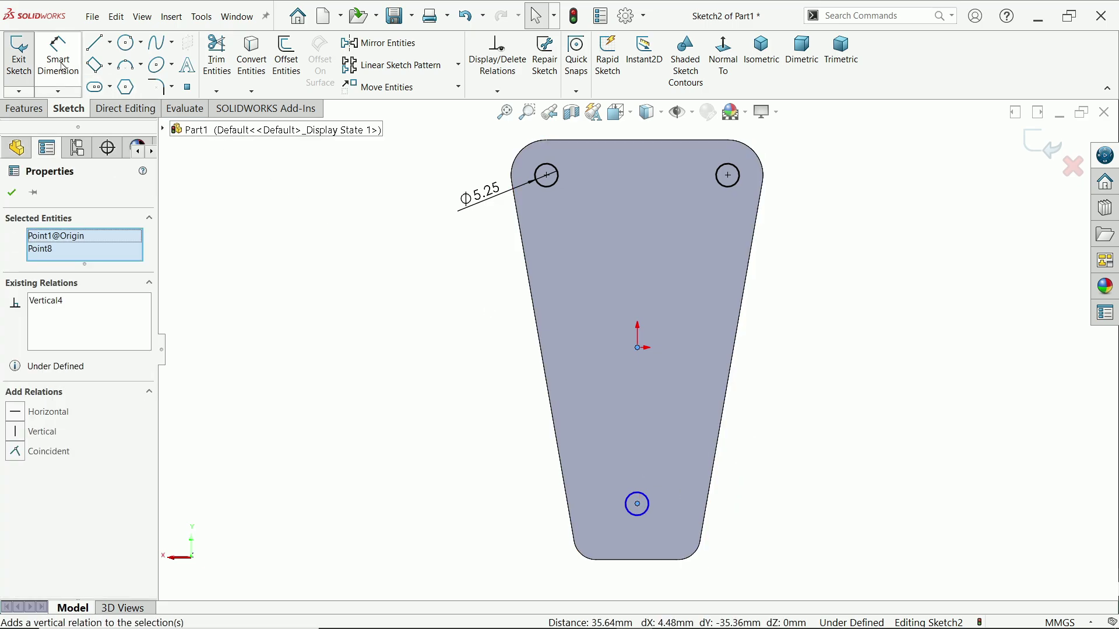
pyautogui.click(637, 504)
pyautogui.click(644, 560)
pyautogui.click(518, 516)
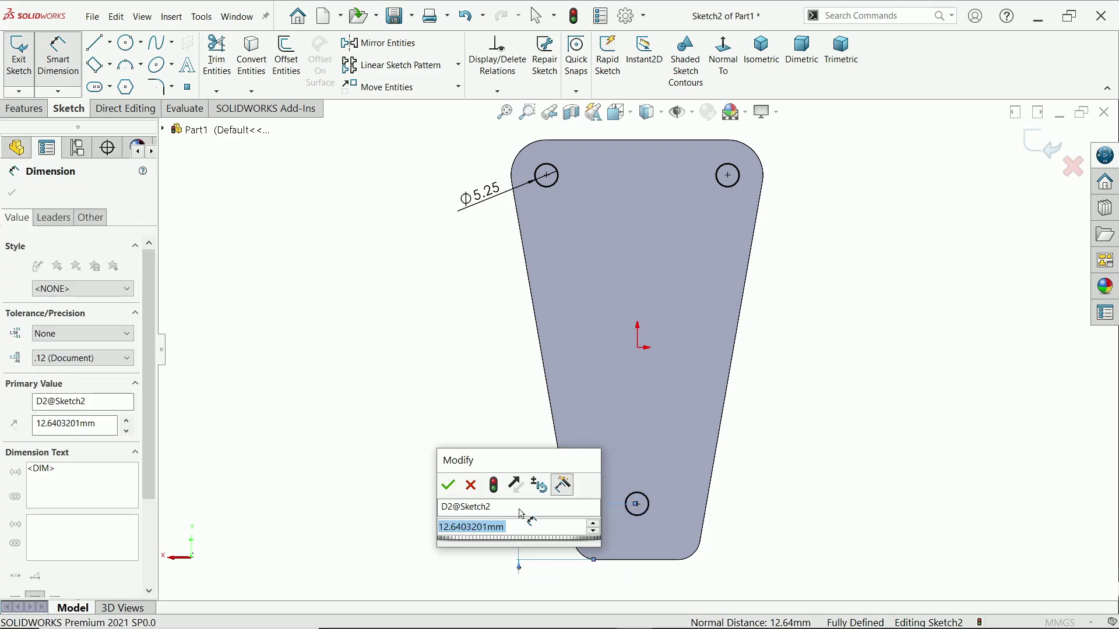
pyautogui.write('6')
pyautogui.press('Return')
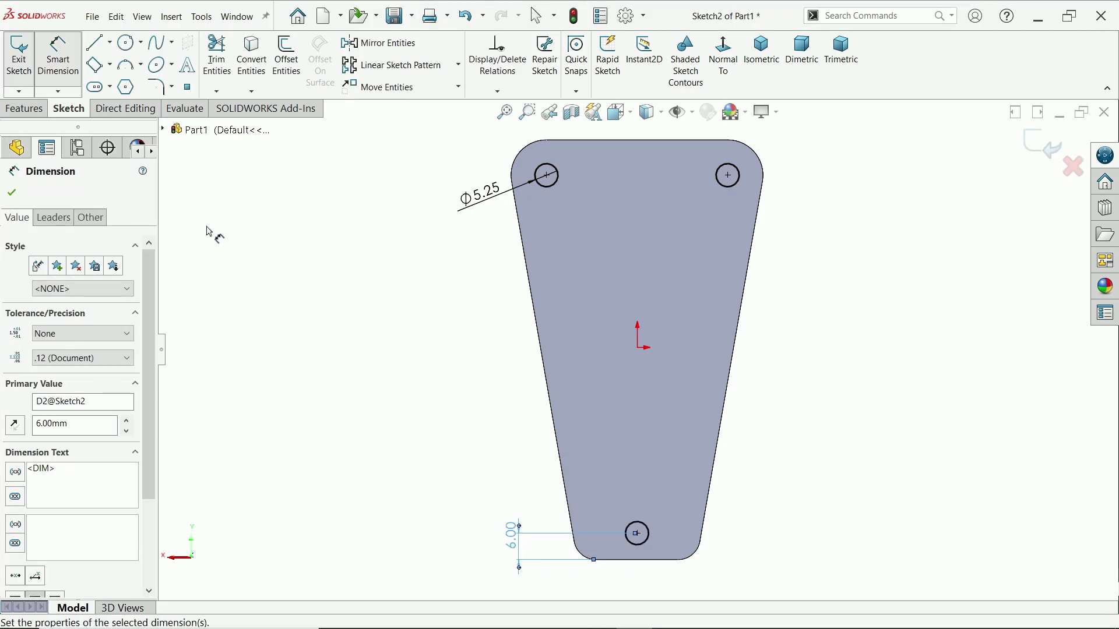
# - Cut the three circles out of the plate with an 8 mm blind extruded cut starting from the sketch plane
pyautogui.click(23, 108)
pyautogui.click(222, 58)
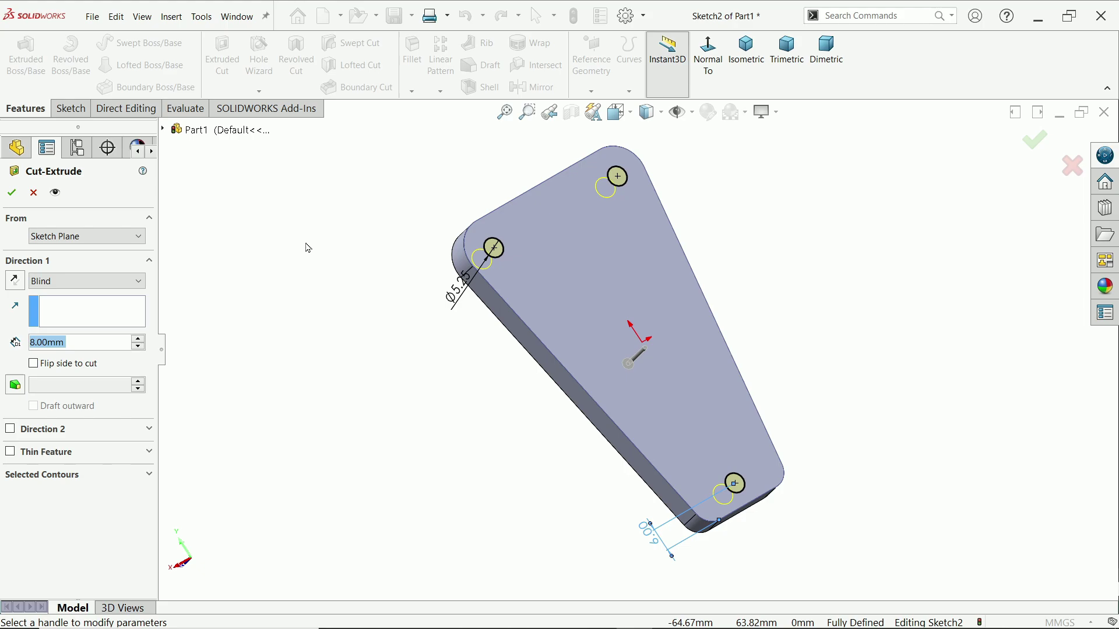
pyautogui.click(64, 236)
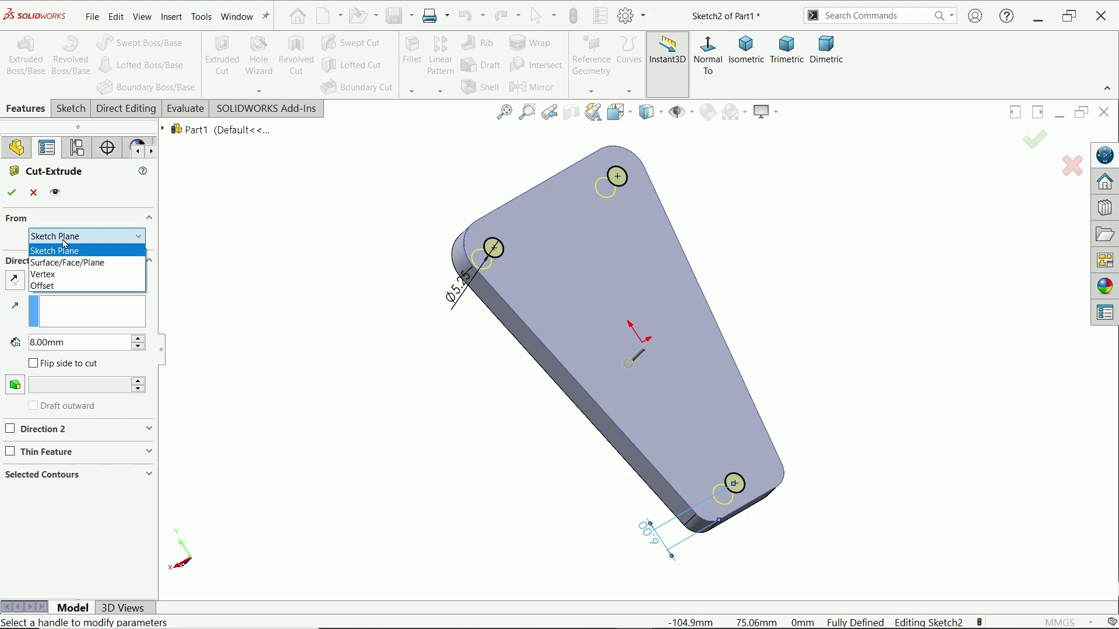
pyautogui.click(64, 247)
pyautogui.click(76, 282)
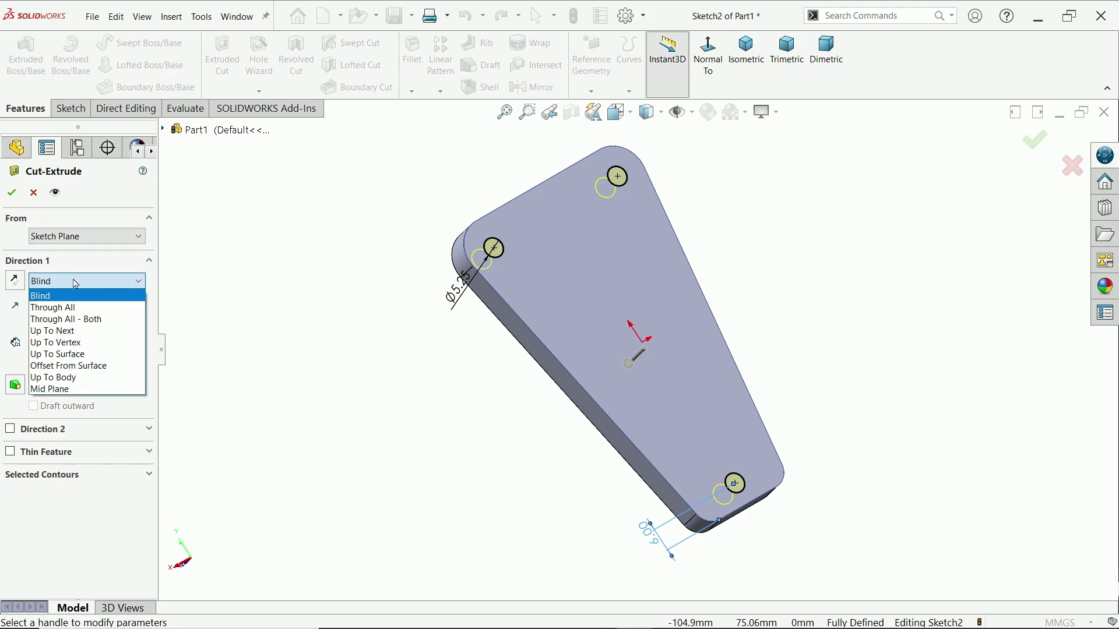
pyautogui.click(75, 283)
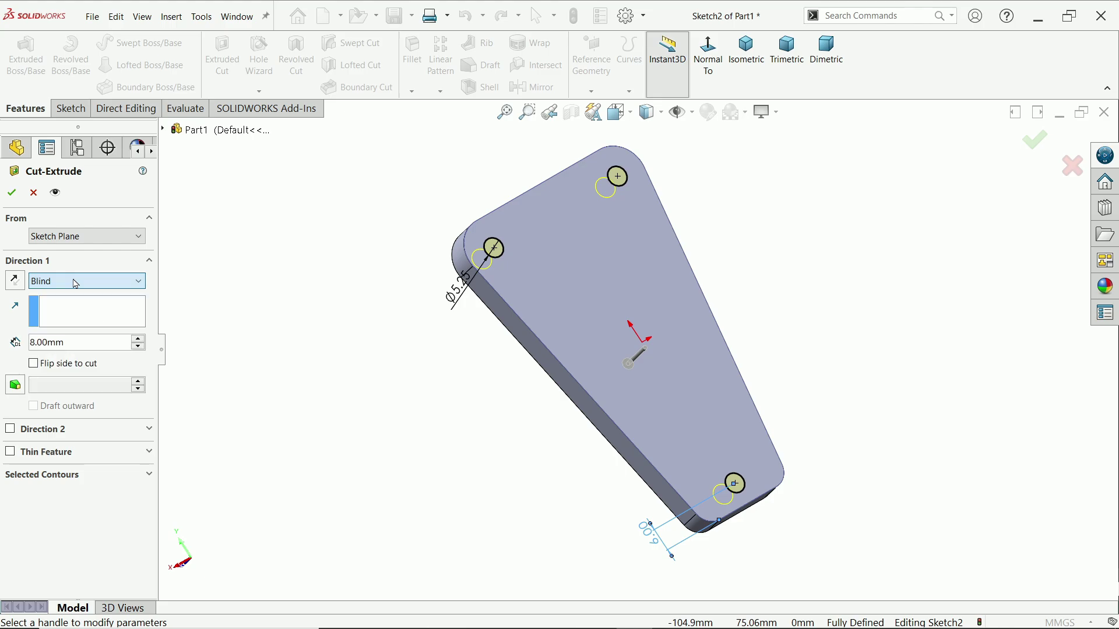
pyautogui.scroll(-3, 643, 430)
pyautogui.moveTo(806, 336); pyautogui.dragTo(839, 309, button='middle')
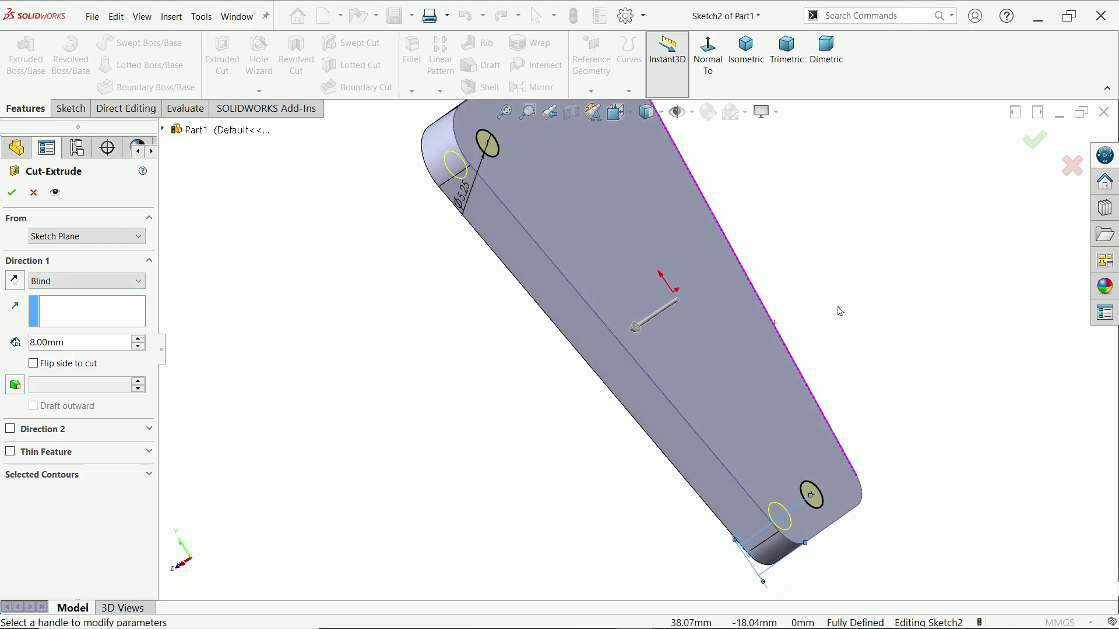
pyautogui.click(47, 287)
pyautogui.click(48, 291)
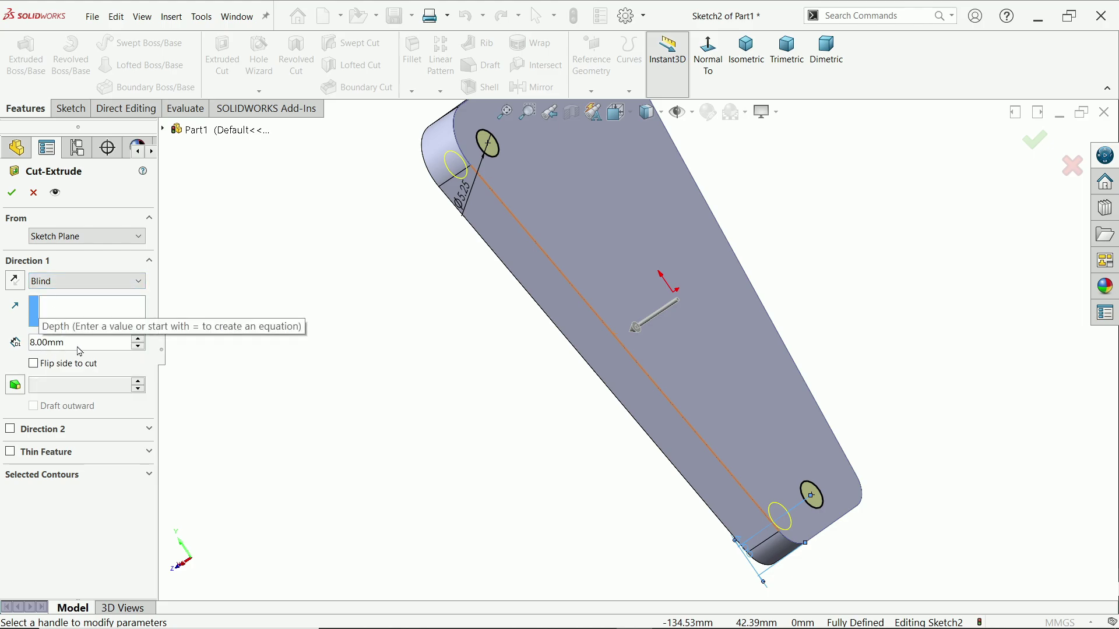
pyautogui.click(64, 281)
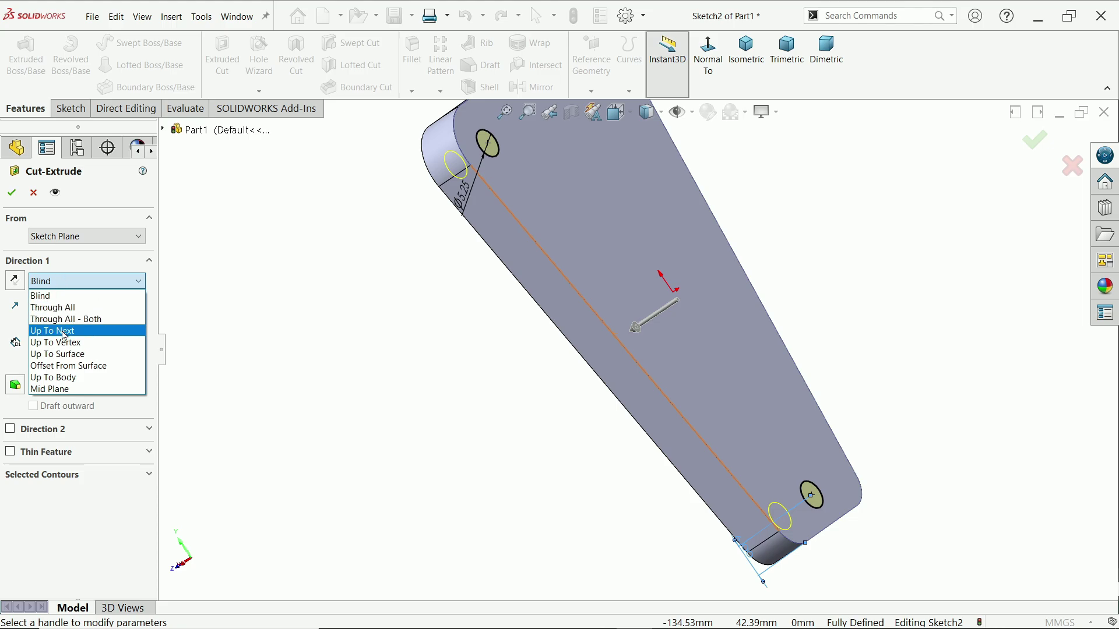
pyautogui.click(67, 296)
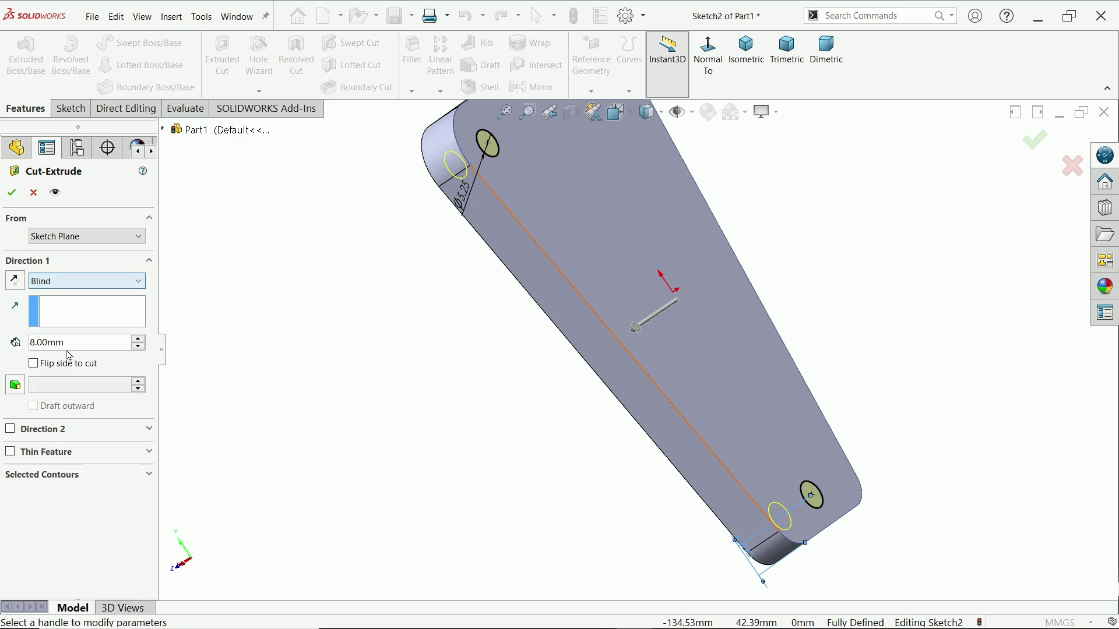
pyautogui.click(12, 194)
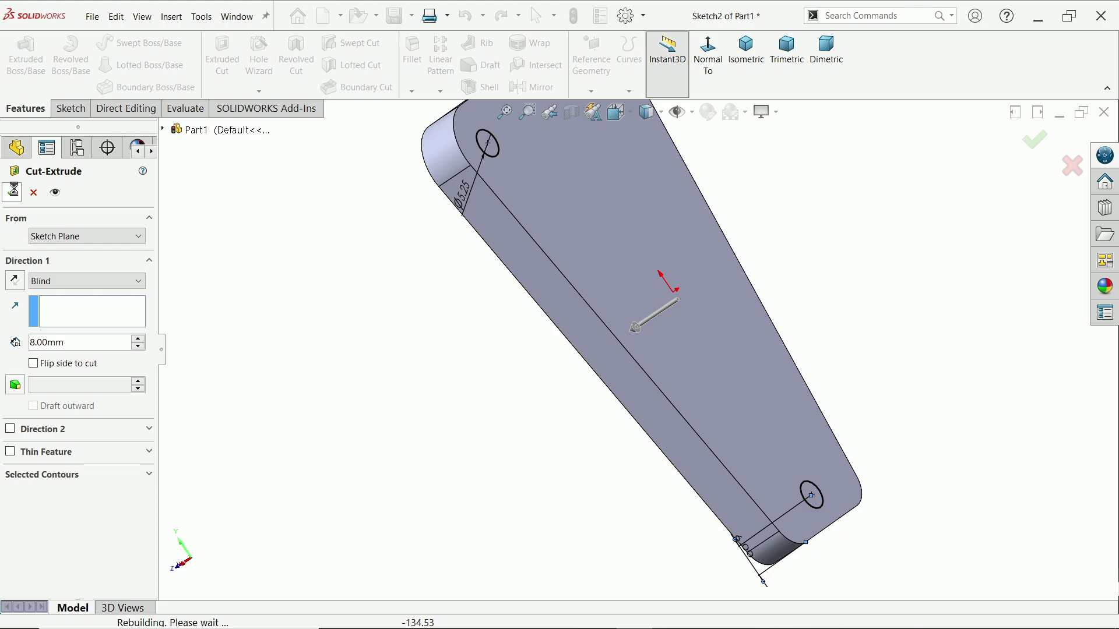
# - Shell the plate with a 5 mm wall thickness, removing its large back face and showing the preview
pyautogui.moveTo(352, 348); pyautogui.dragTo(326, 411, button='middle')
pyautogui.click(746, 50)
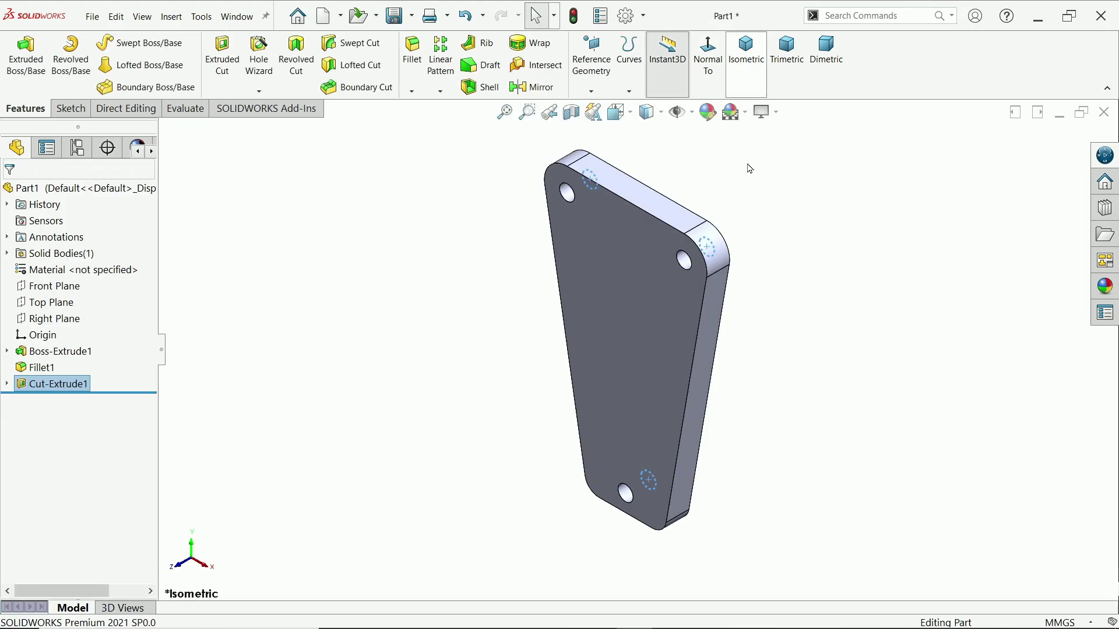
pyautogui.click(797, 347)
pyautogui.moveTo(796, 348); pyautogui.dragTo(637, 347, button='middle')
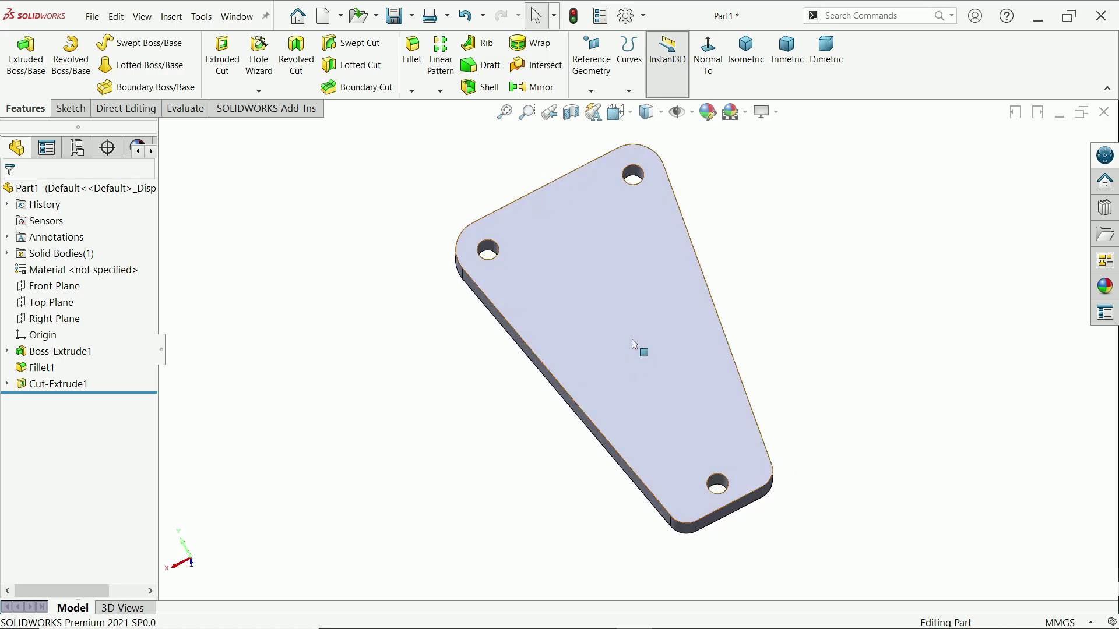
pyautogui.click(481, 86)
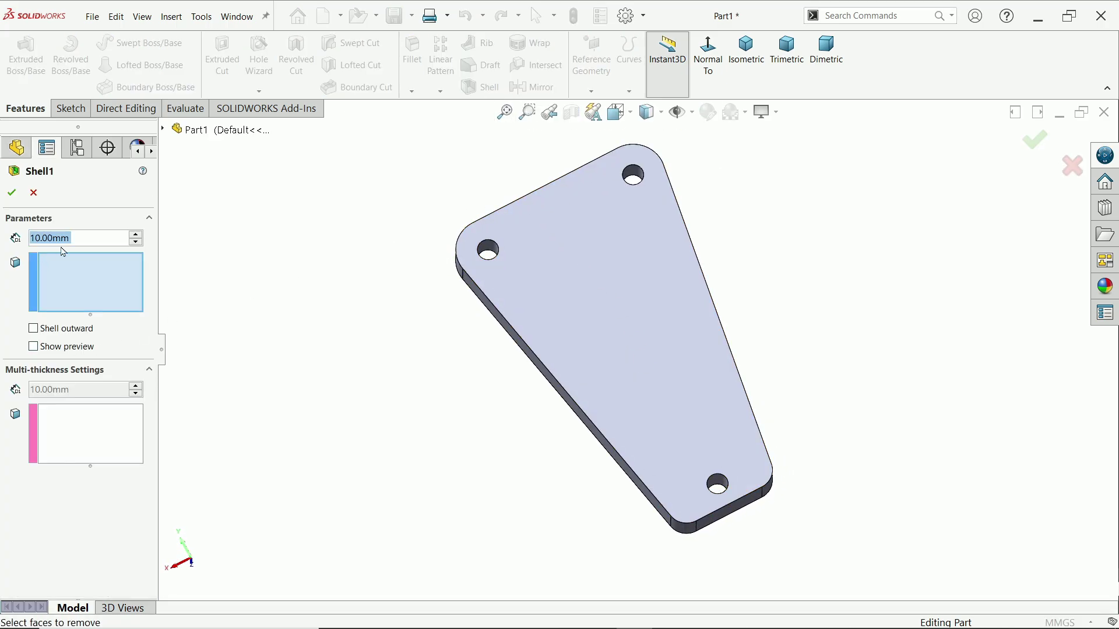
pyautogui.write('5')
pyautogui.press('Return')
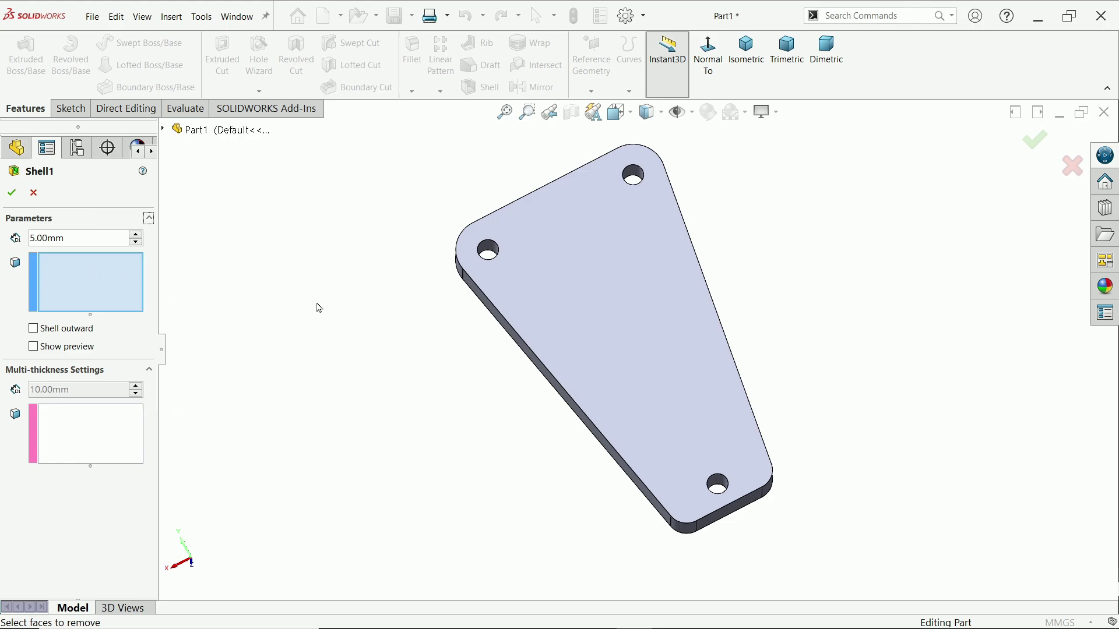
pyautogui.click(639, 337)
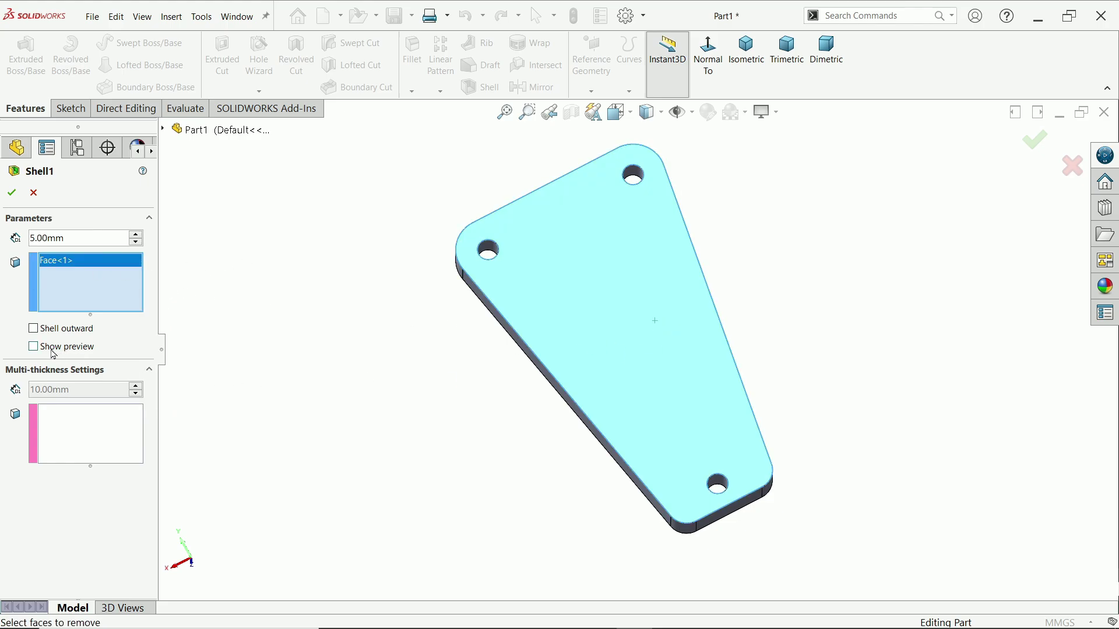
pyautogui.scroll(-1, 685, 371)
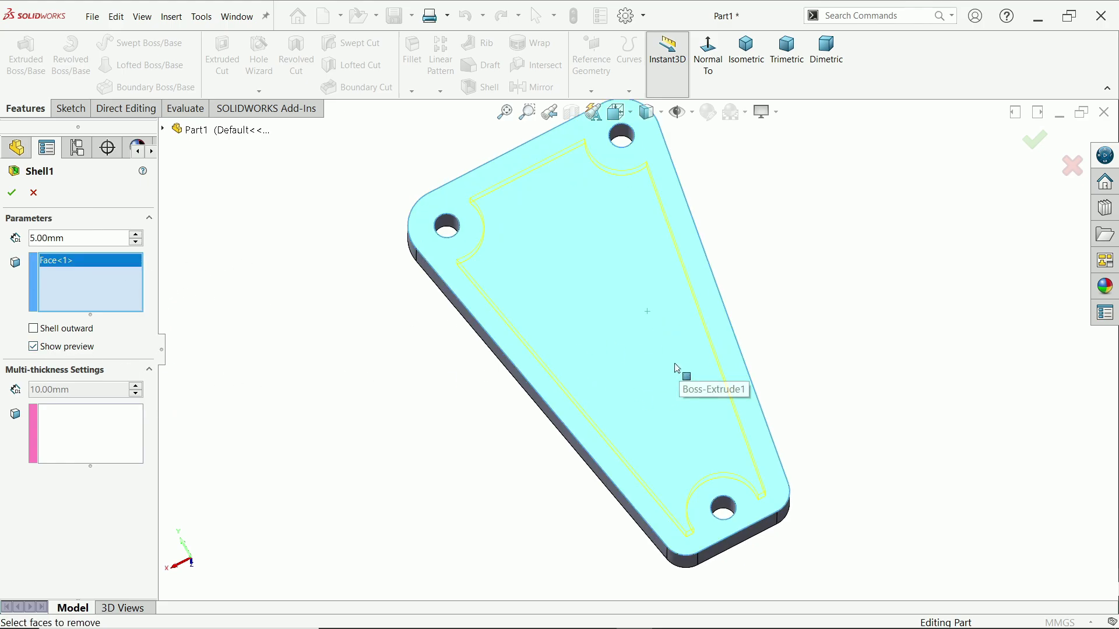
pyautogui.click(12, 192)
# - Open a new sketch on the rim face around the shelled pocket
pyautogui.moveTo(454, 390); pyautogui.dragTo(425, 387, button='middle')
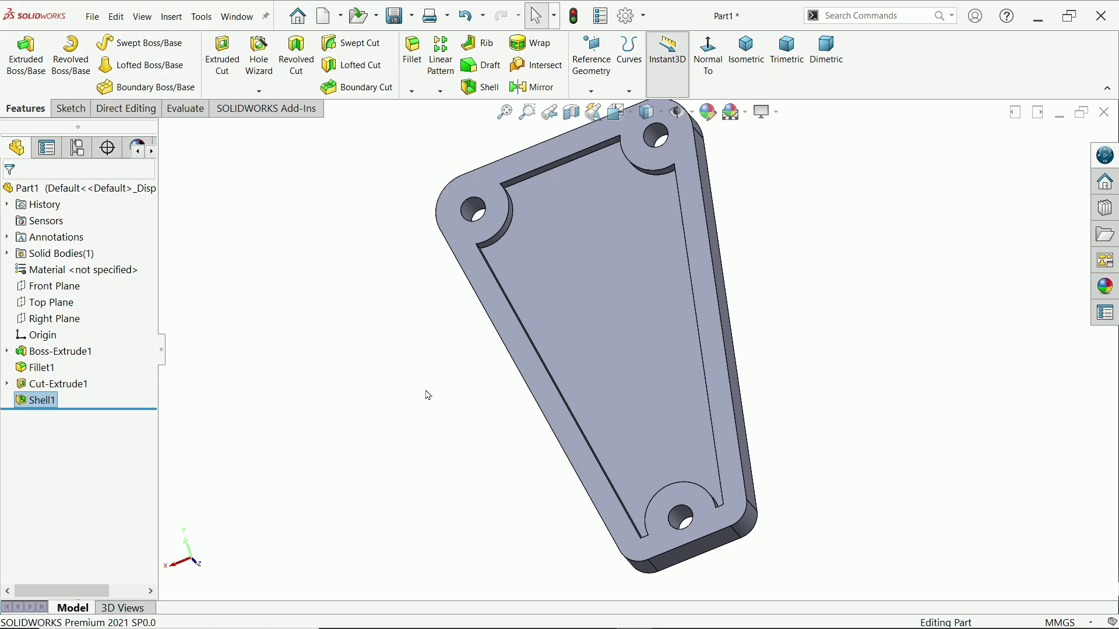
pyautogui.click(703, 255)
pyautogui.click(747, 214)
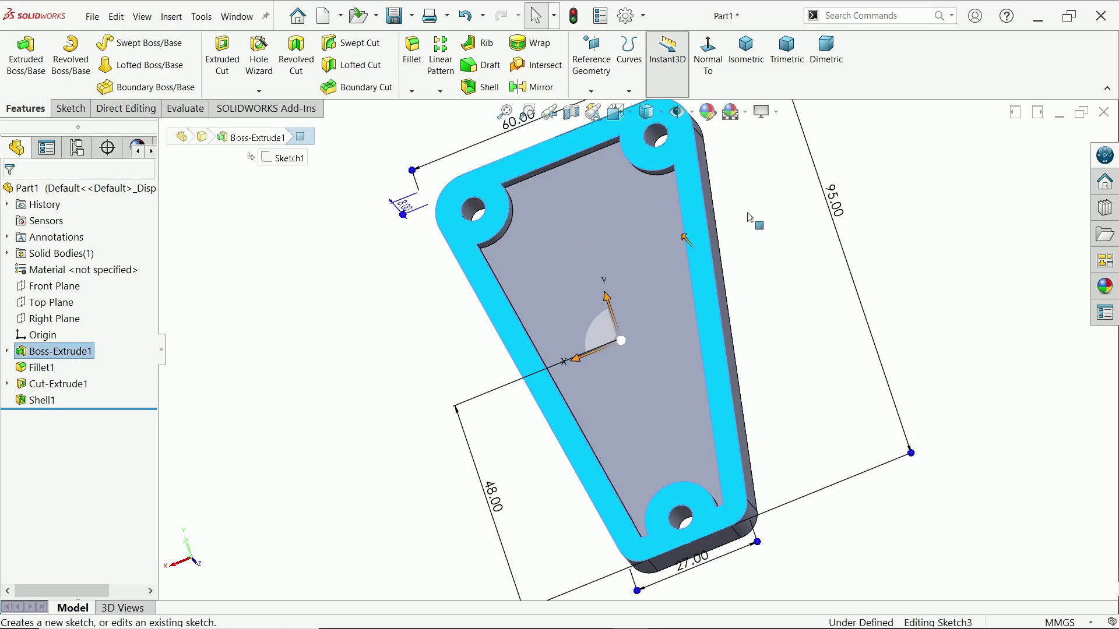
# - Sketch two crossing lines from the upper hole centres to the opposite inner side edges, the first about 52.6 mm long
pyautogui.click(97, 45)
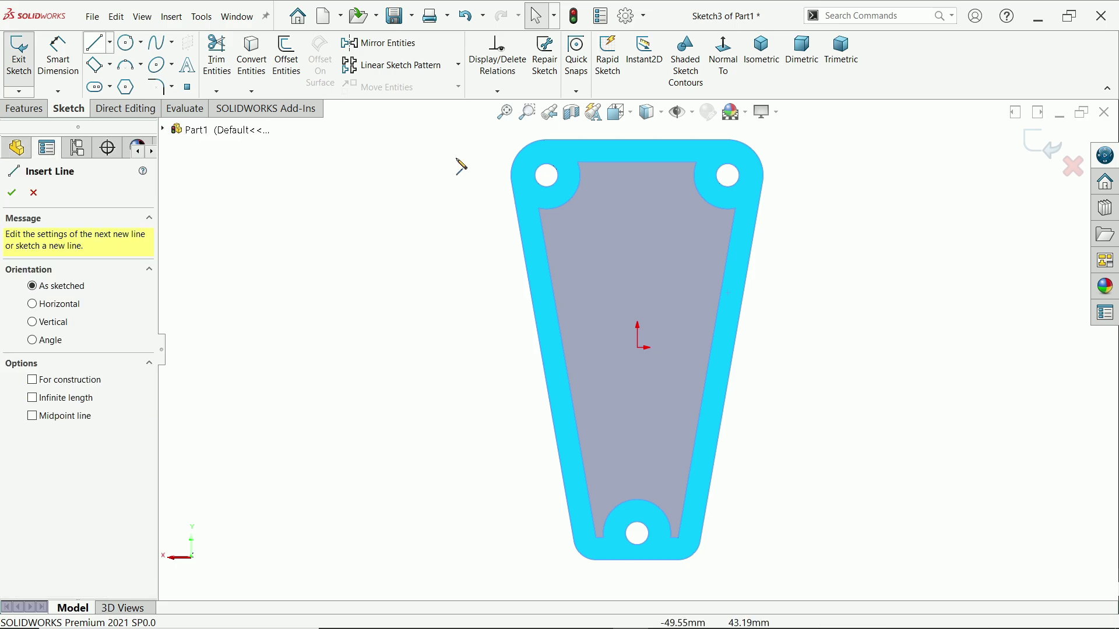
pyautogui.scroll(-1, 676, 148)
pyautogui.click(738, 182)
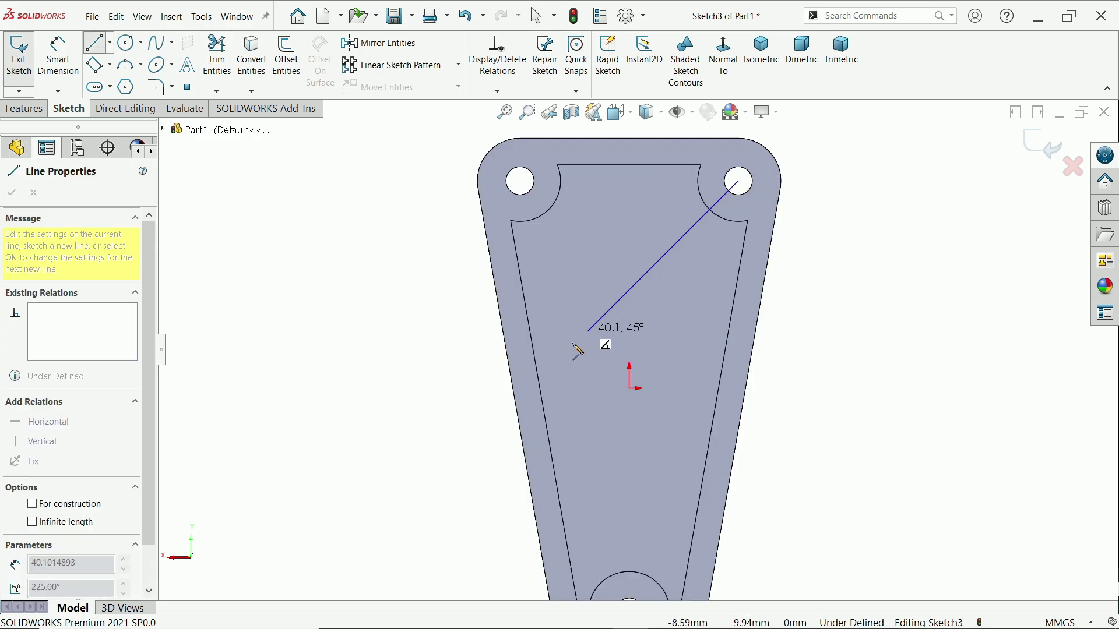
pyautogui.click(539, 379)
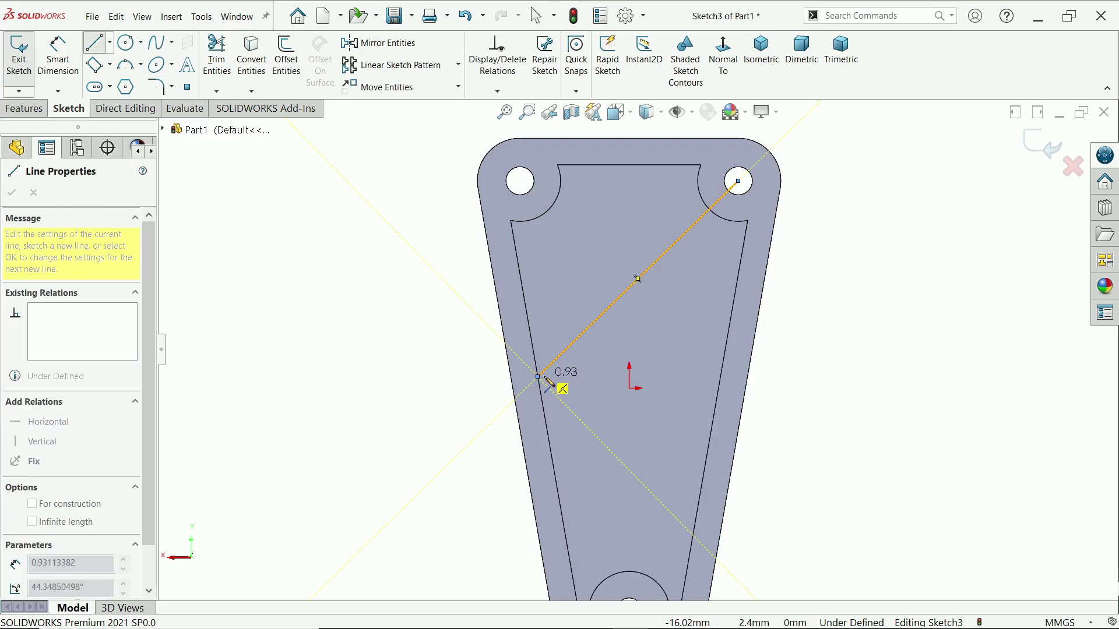
pyautogui.press('Escape')
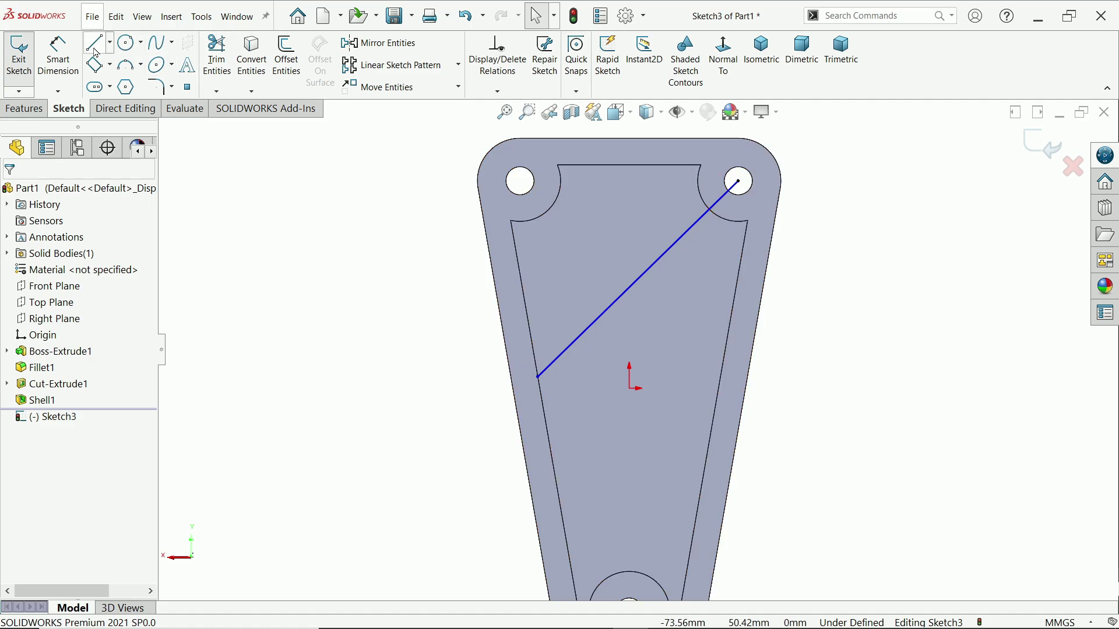
pyautogui.click(95, 43)
pyautogui.click(520, 183)
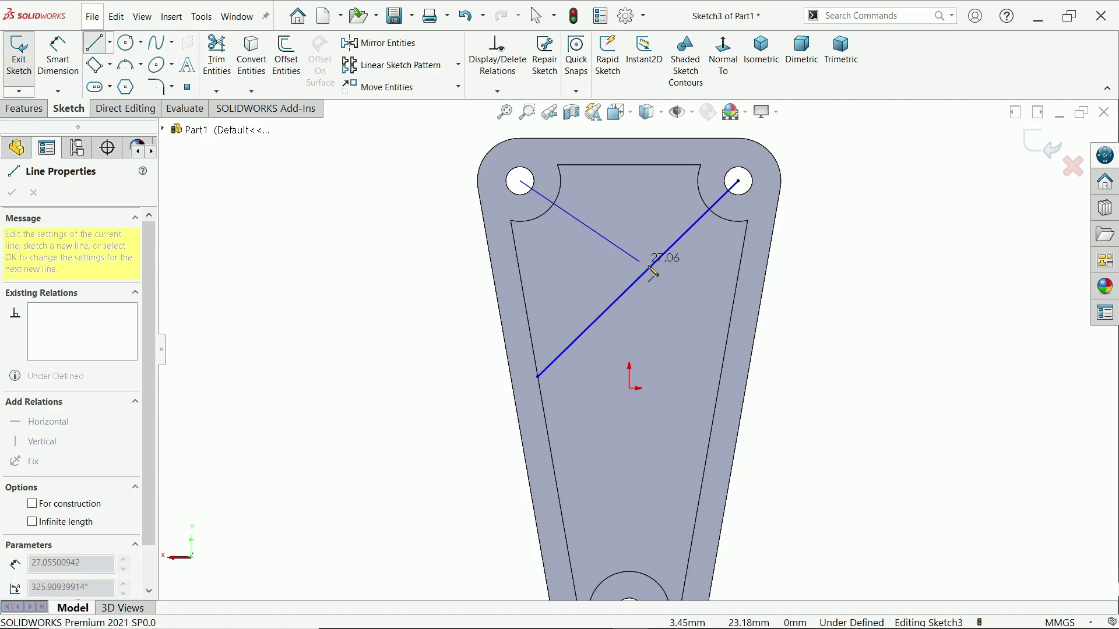
pyautogui.click(726, 345)
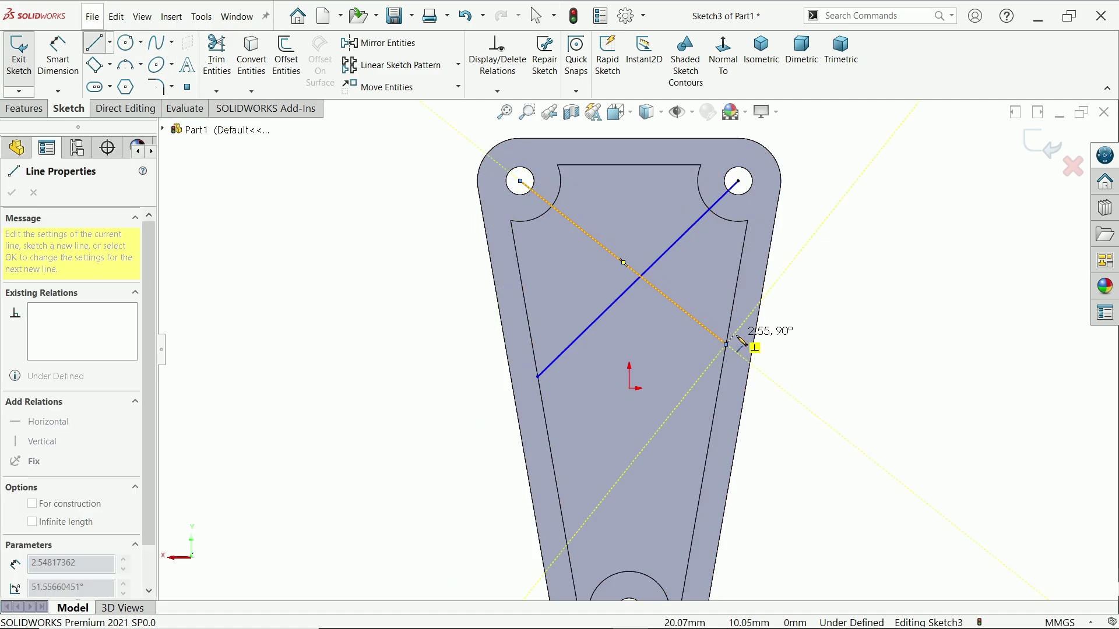
pyautogui.press('Escape')
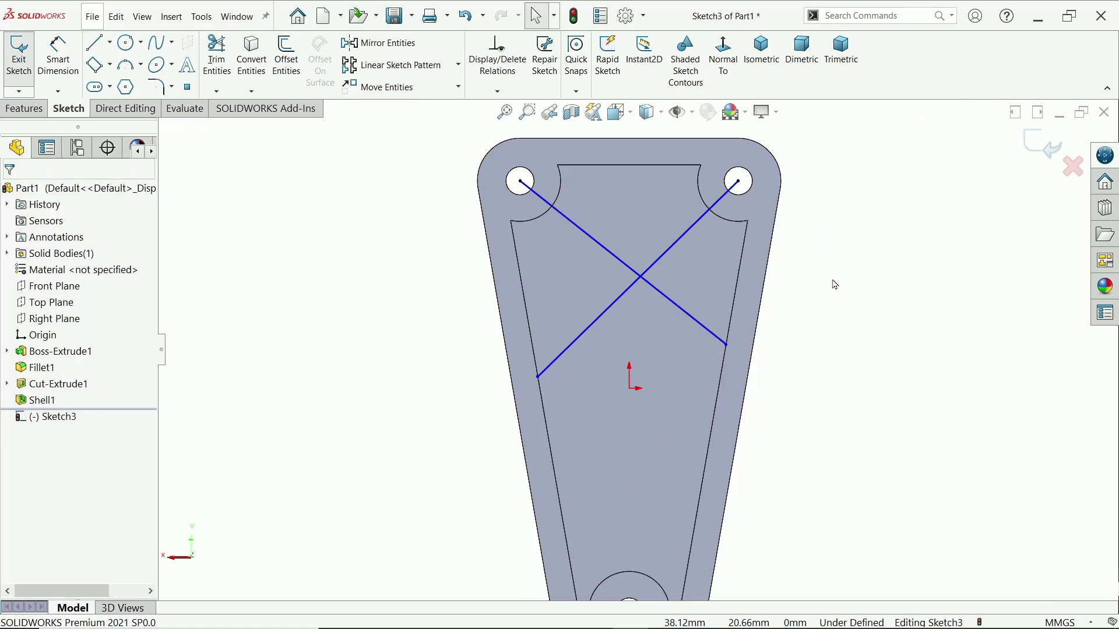
# - Sketch a short vertical line downward from the midpoint of the pocket's top inner edge
pyautogui.moveTo(864, 278); pyautogui.dragTo(804, 279, button='right')
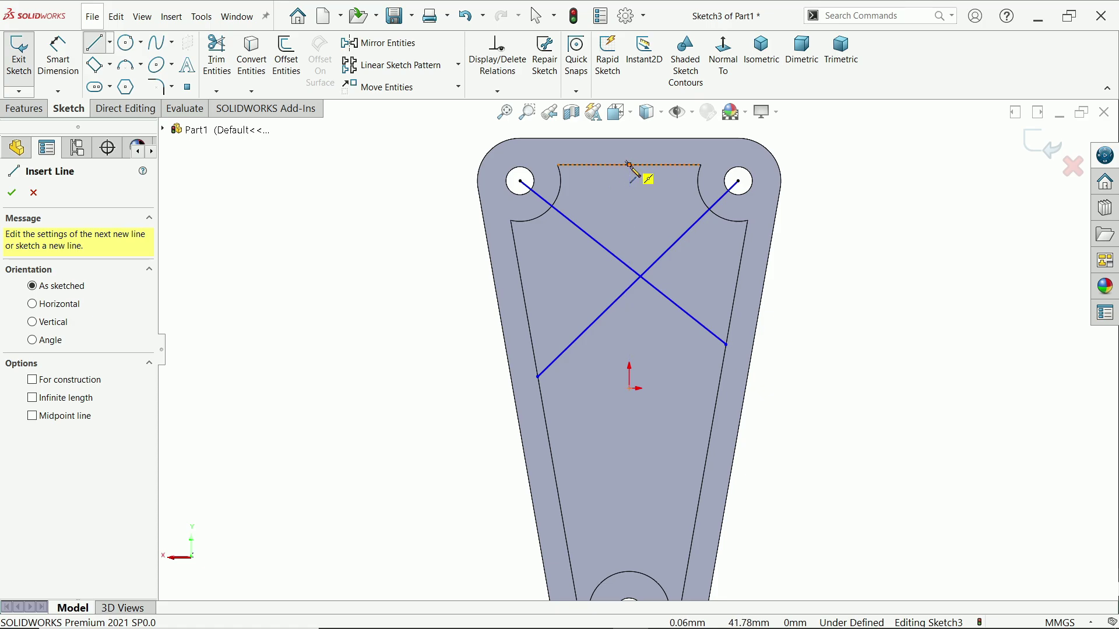
pyautogui.click(629, 165)
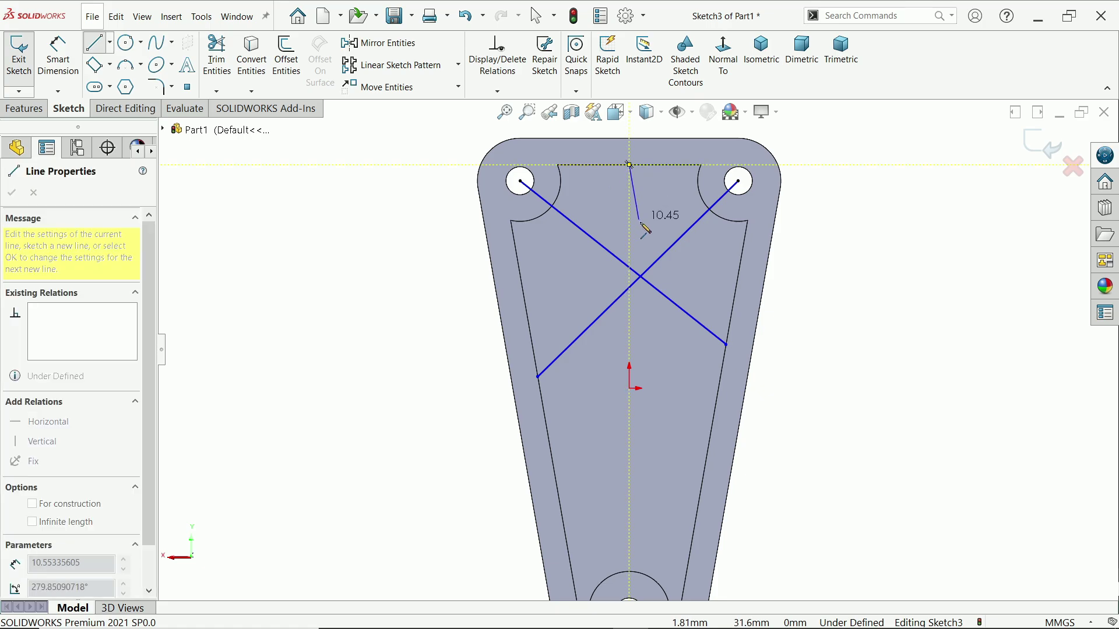
pyautogui.click(628, 250)
pyautogui.rightClick(653, 182)
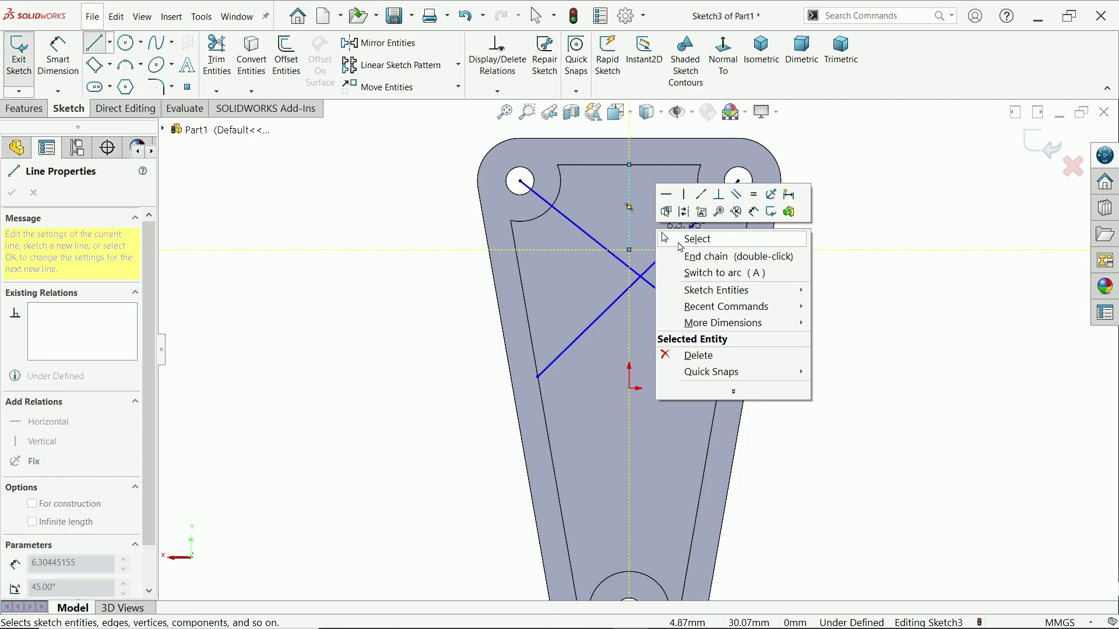
pyautogui.click(678, 240)
# - Dimension the diagonal line starting at the upper-right hole centre at 45° from the vertical through that centre
pyautogui.click(59, 55)
pyautogui.scroll(-1, 702, 242)
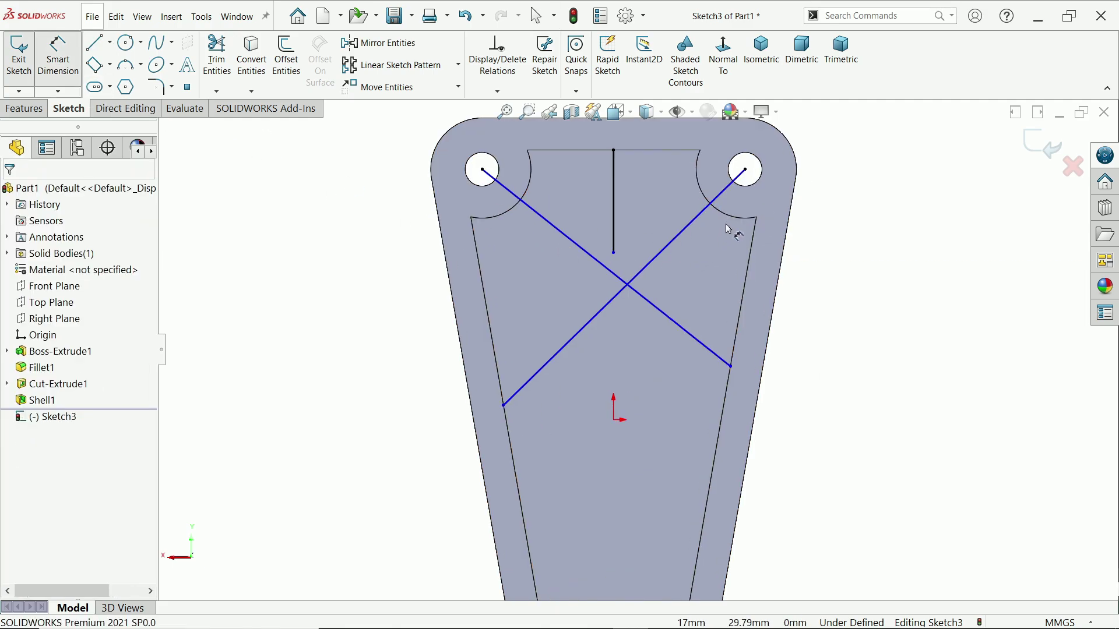
pyautogui.click(722, 193)
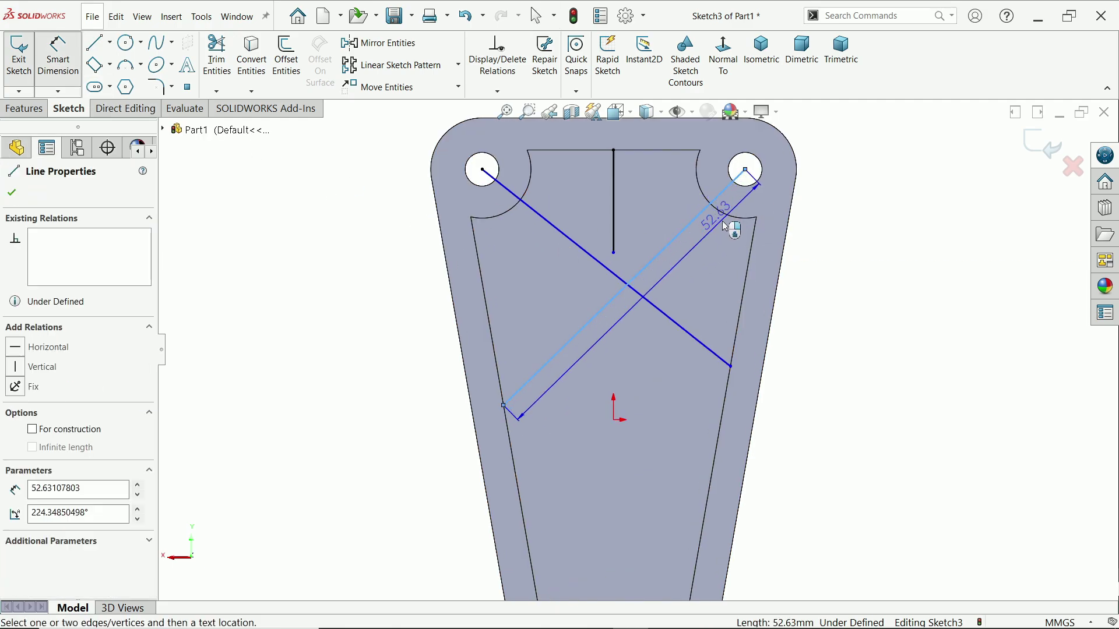
pyautogui.scroll(-3, 744, 190)
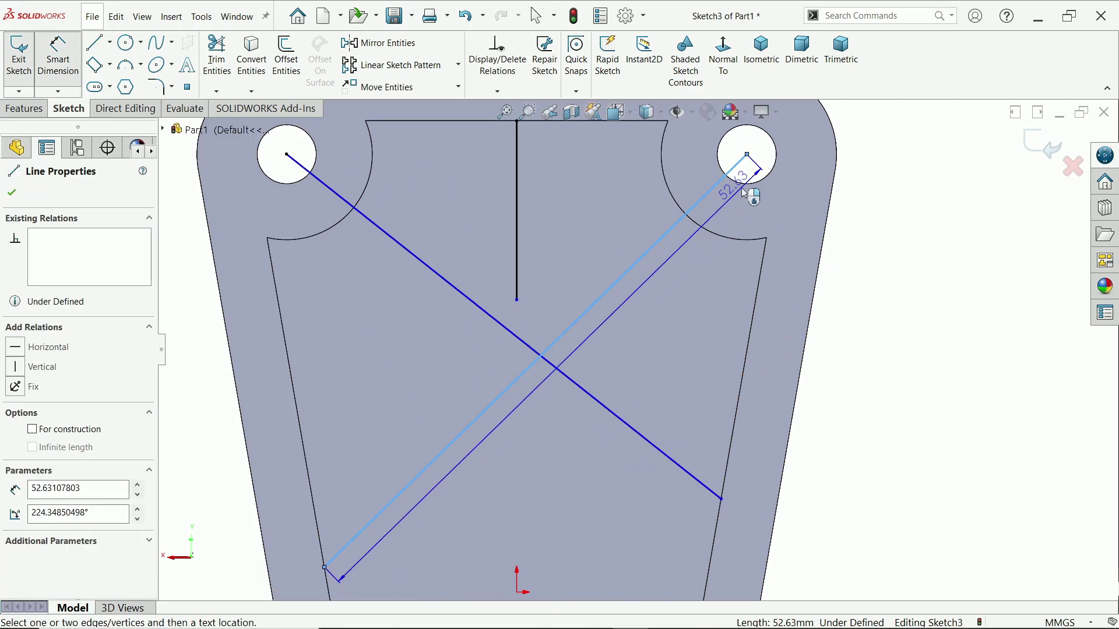
pyautogui.click(748, 156)
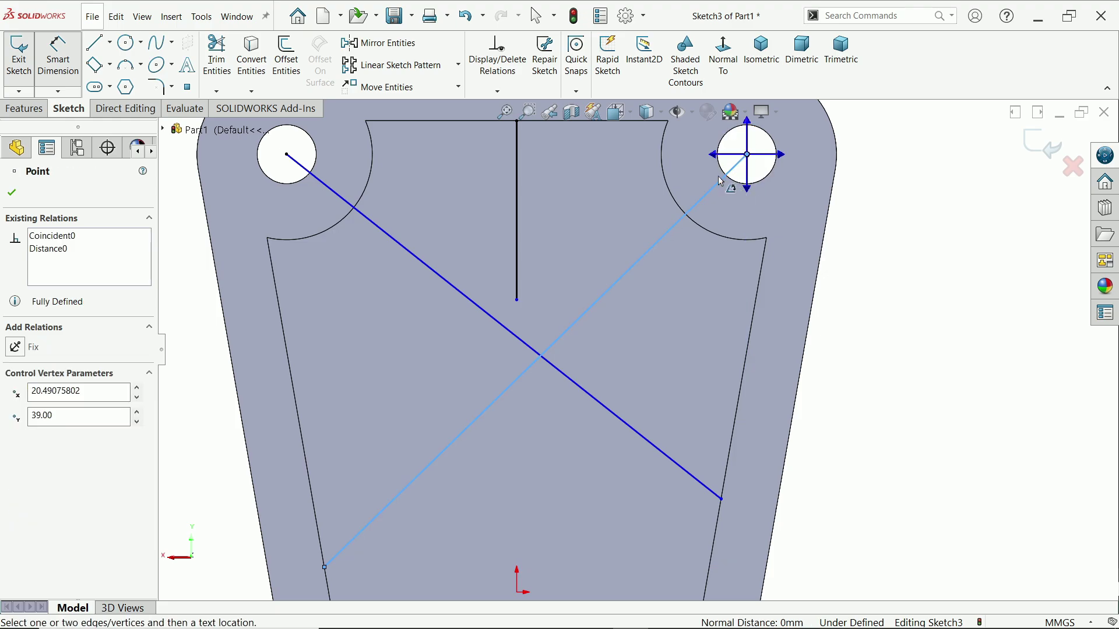
pyautogui.click(748, 190)
pyautogui.click(694, 301)
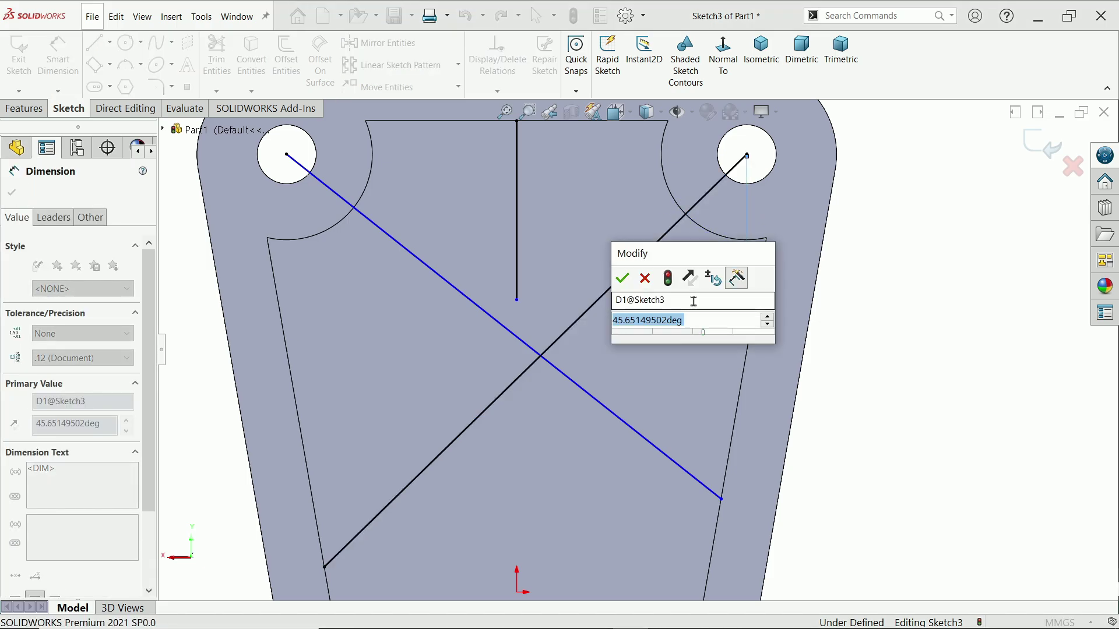
pyautogui.write('45')
pyautogui.press('Return')
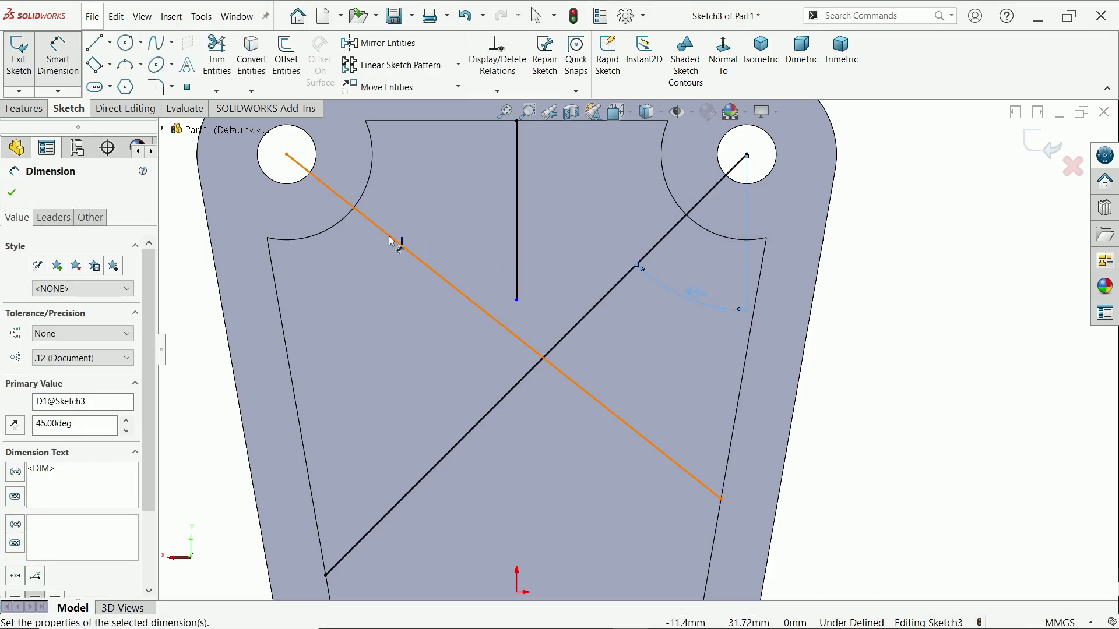
# - Dimension the other diagonal, starting at the upper-left hole centre, at 45° from the vertical through that centre
pyautogui.click(395, 243)
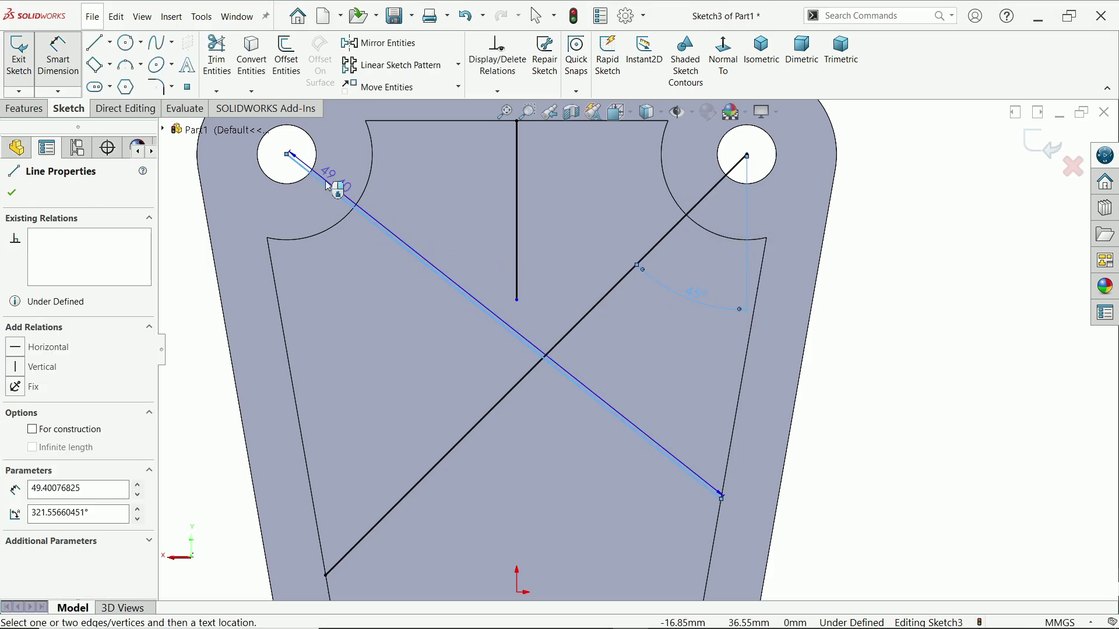
pyautogui.click(287, 156)
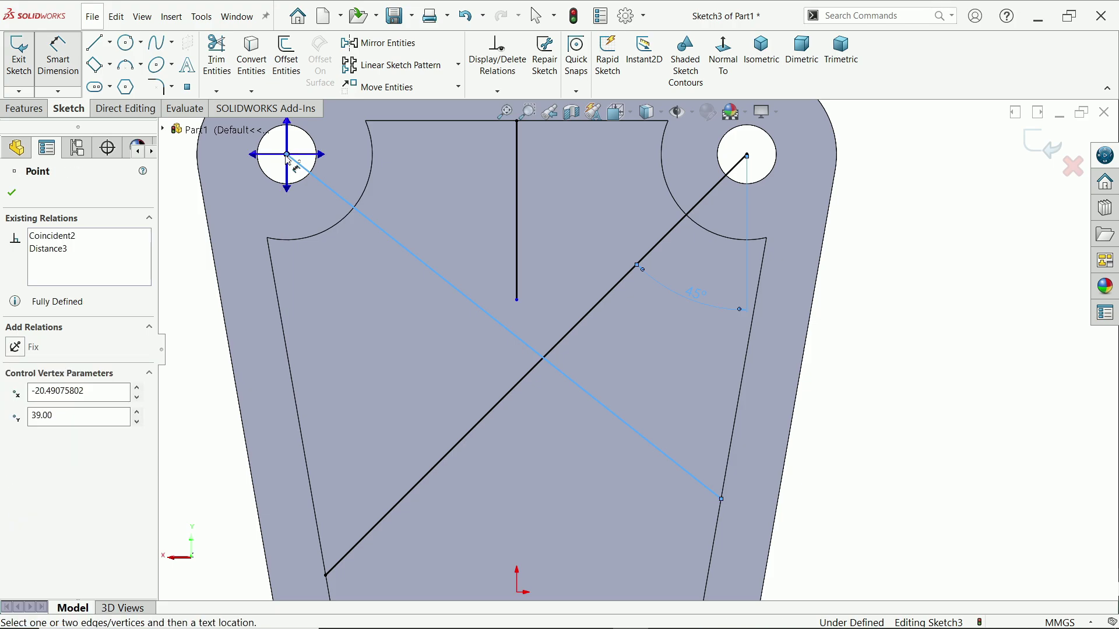
pyautogui.click(288, 190)
pyautogui.click(370, 295)
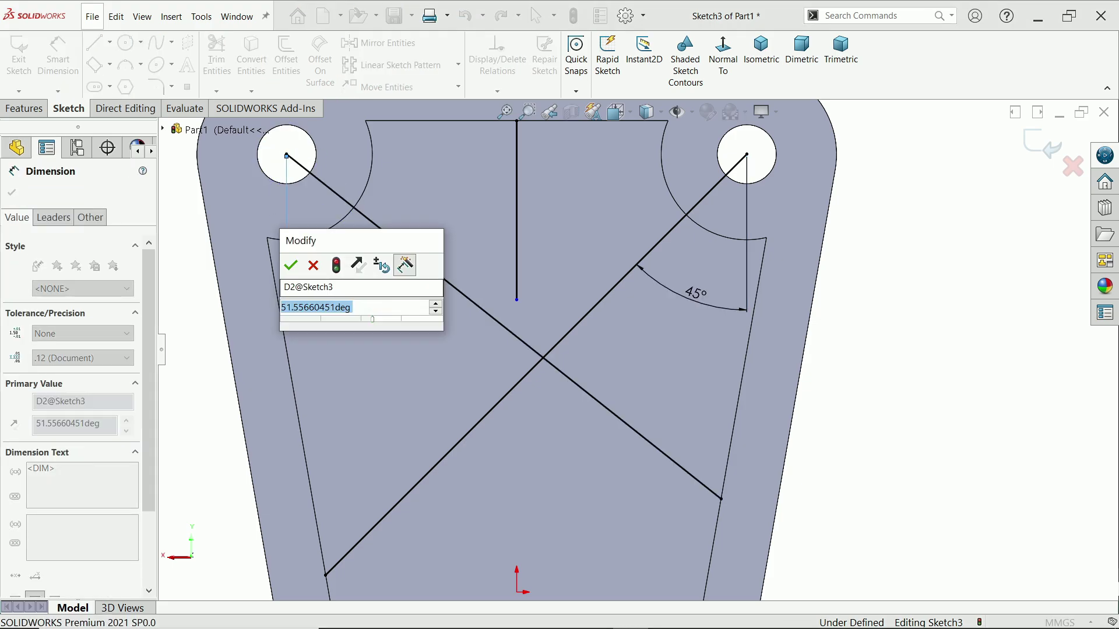
pyautogui.write('45')
pyautogui.press('Return')
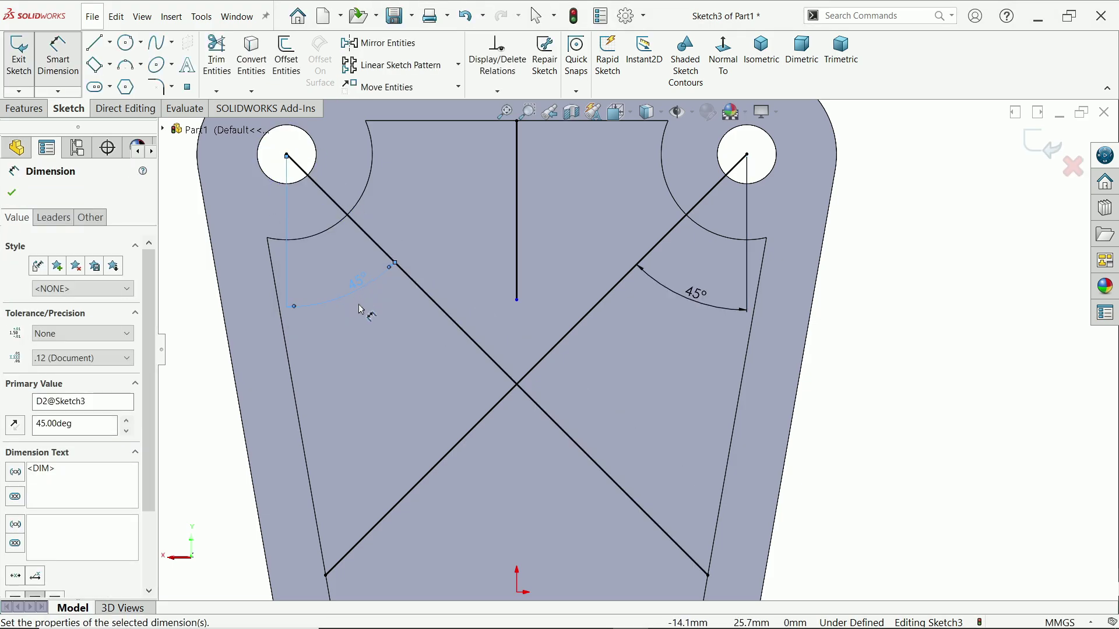
pyautogui.click(12, 193)
pyautogui.scroll(3, 518, 308)
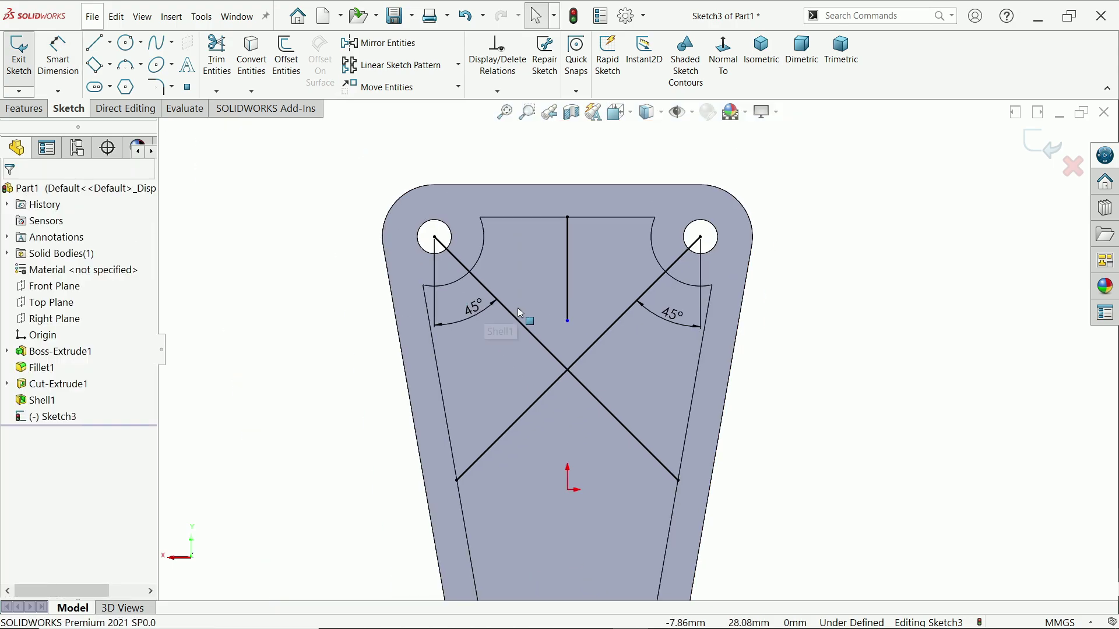
pyautogui.click(568, 322)
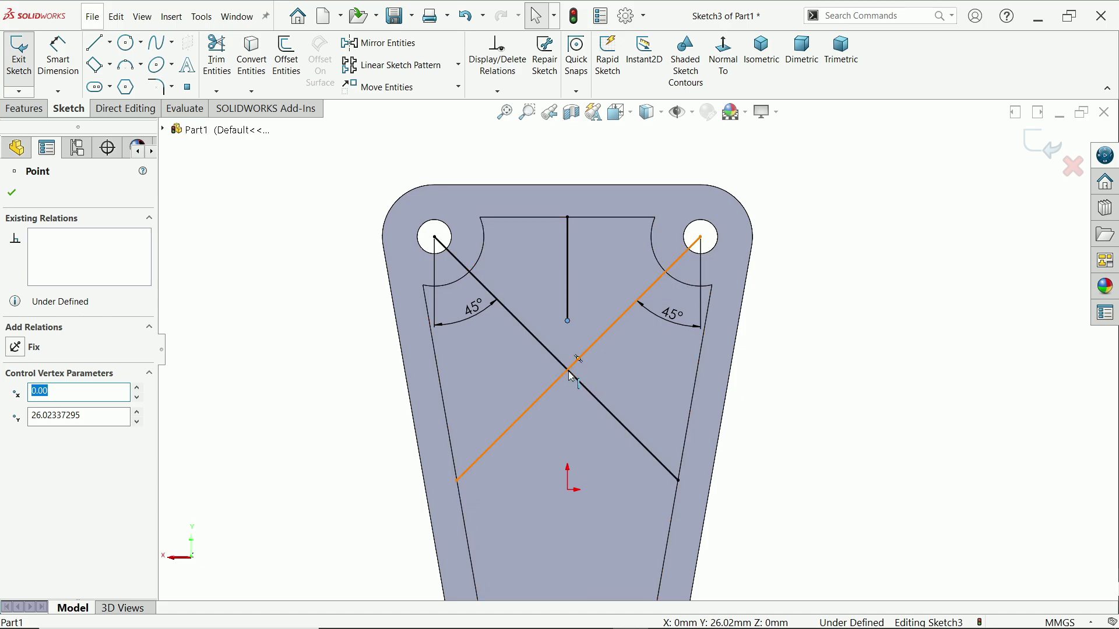
pyautogui.click(572, 367)
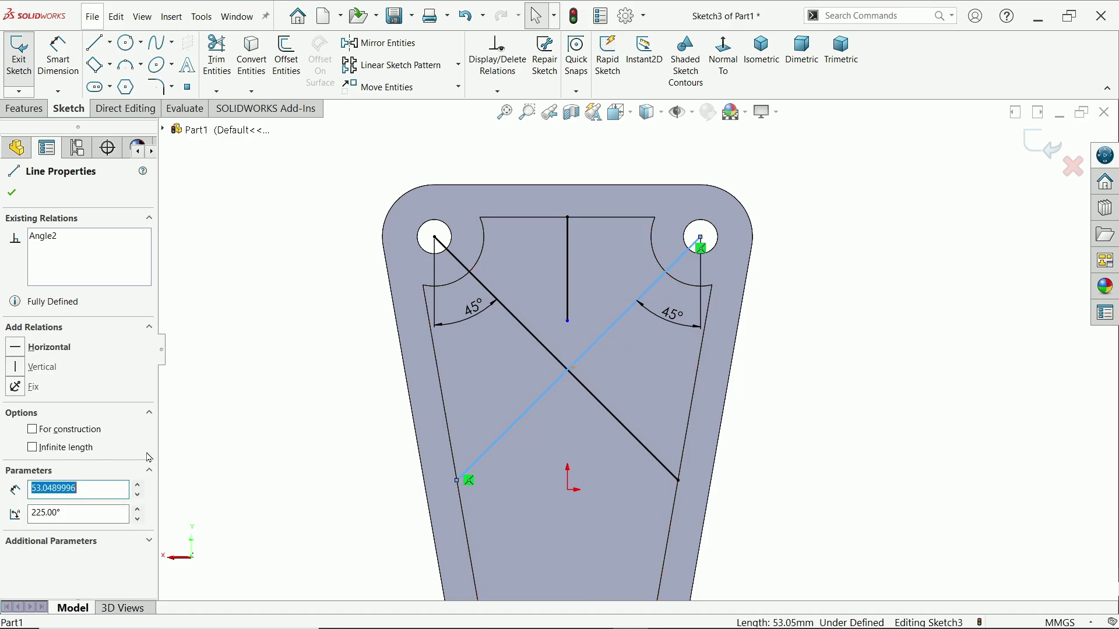
pyautogui.click(278, 415)
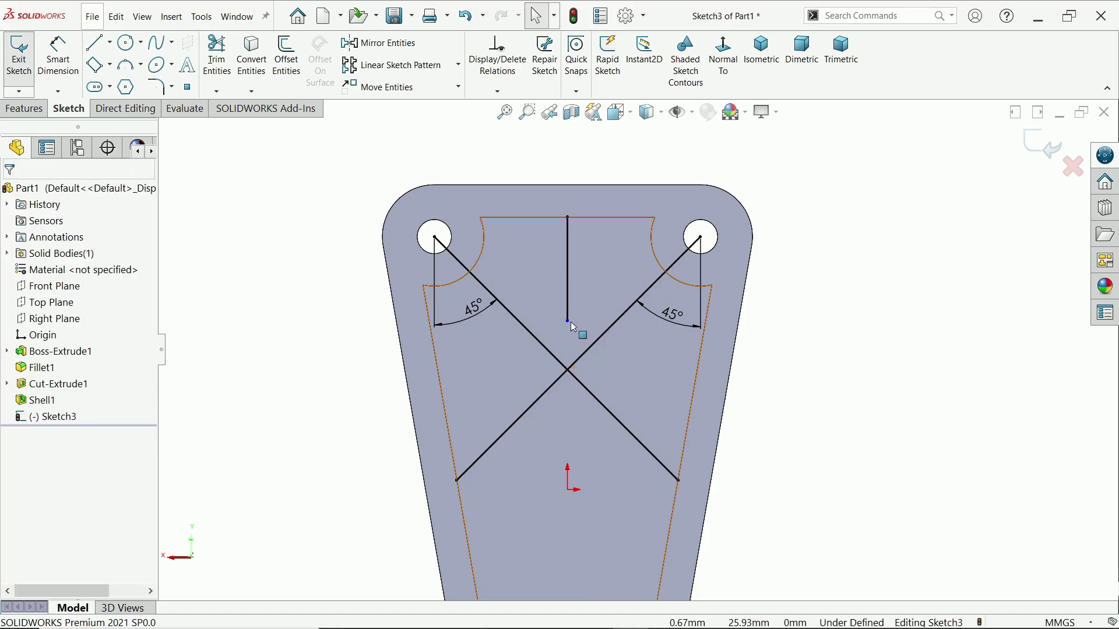
# - Extend the short vertical line's lower endpoint down to the crossing point of the two diagonals
pyautogui.moveTo(569, 323); pyautogui.dragTo(570, 371)
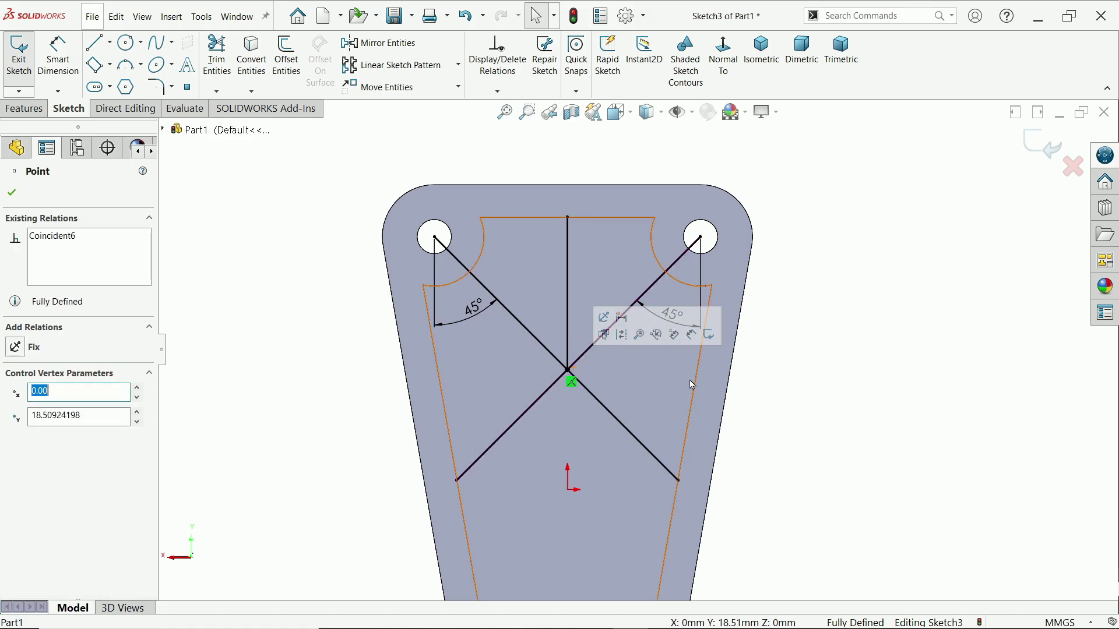
pyautogui.click(806, 384)
pyautogui.scroll(3, 769, 388)
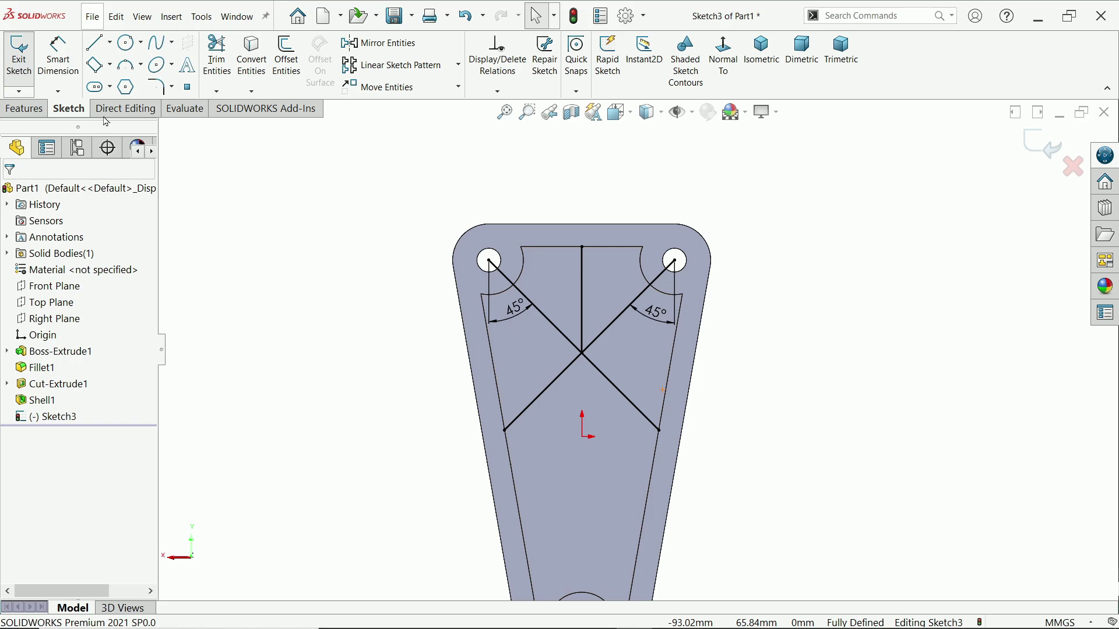
# - Create a rib from the three sketched lines with a 3 mm thickness on both sides, extruded normal to the sketch
pyautogui.click(24, 108)
pyautogui.click(487, 45)
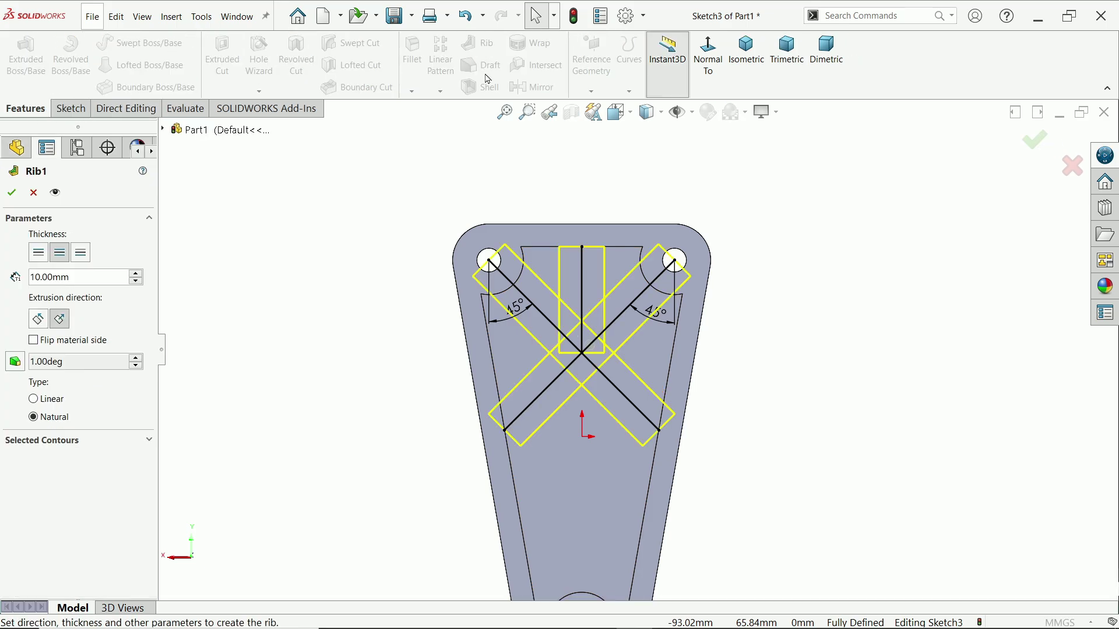
pyautogui.click(746, 49)
pyautogui.moveTo(770, 318); pyautogui.dragTo(577, 304, button='middle')
pyautogui.scroll(-5, 576, 303)
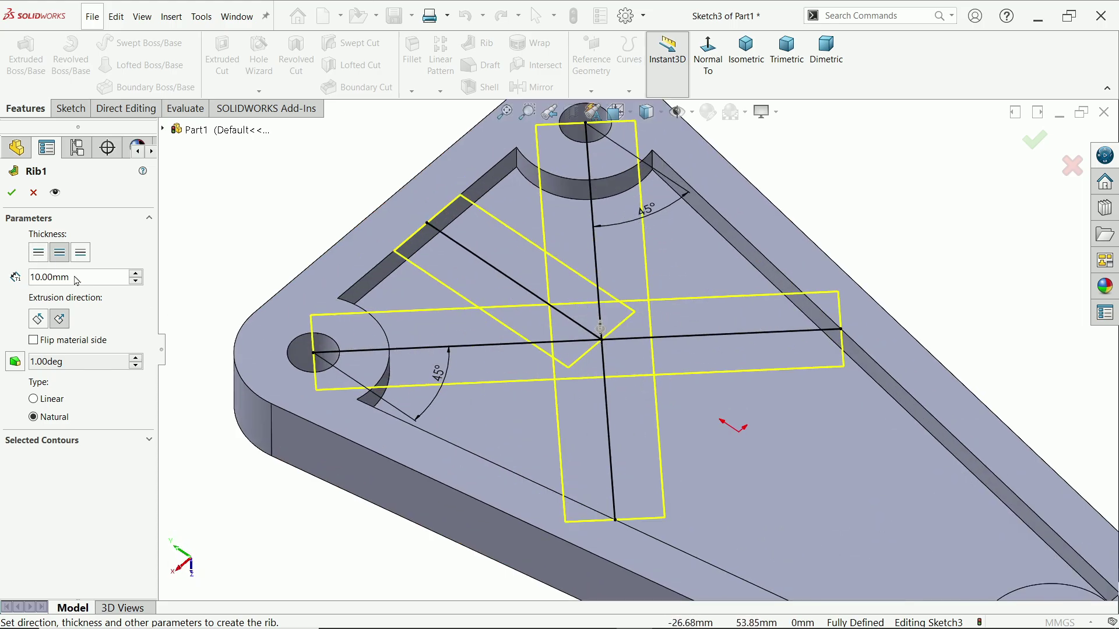
pyautogui.moveTo(79, 279); pyautogui.dragTo(12, 275)
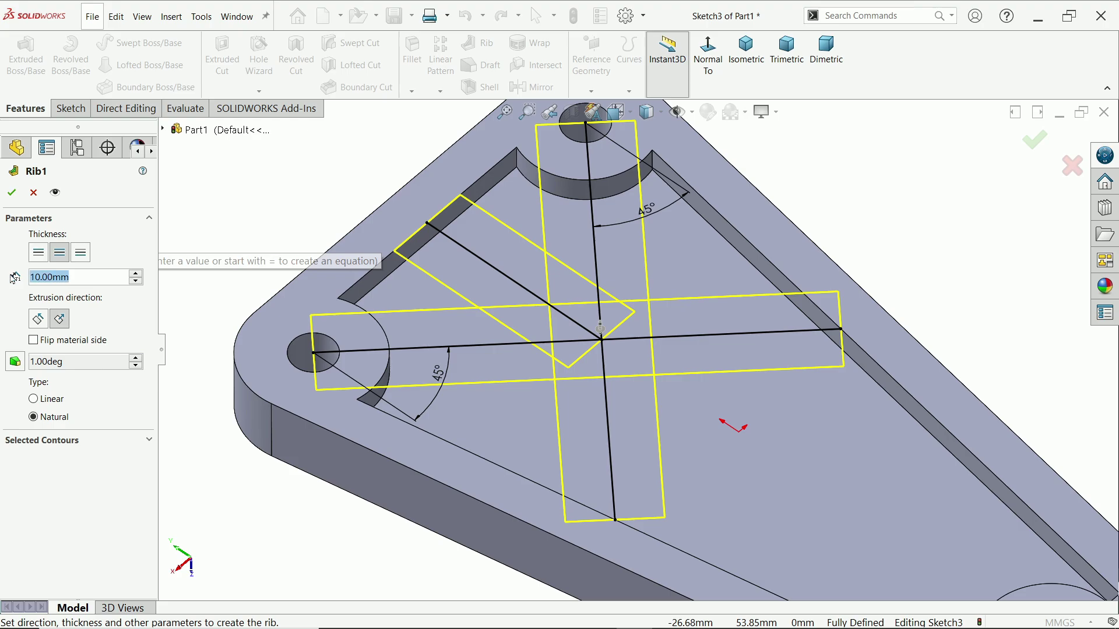
pyautogui.write('3')
pyautogui.press('Return')
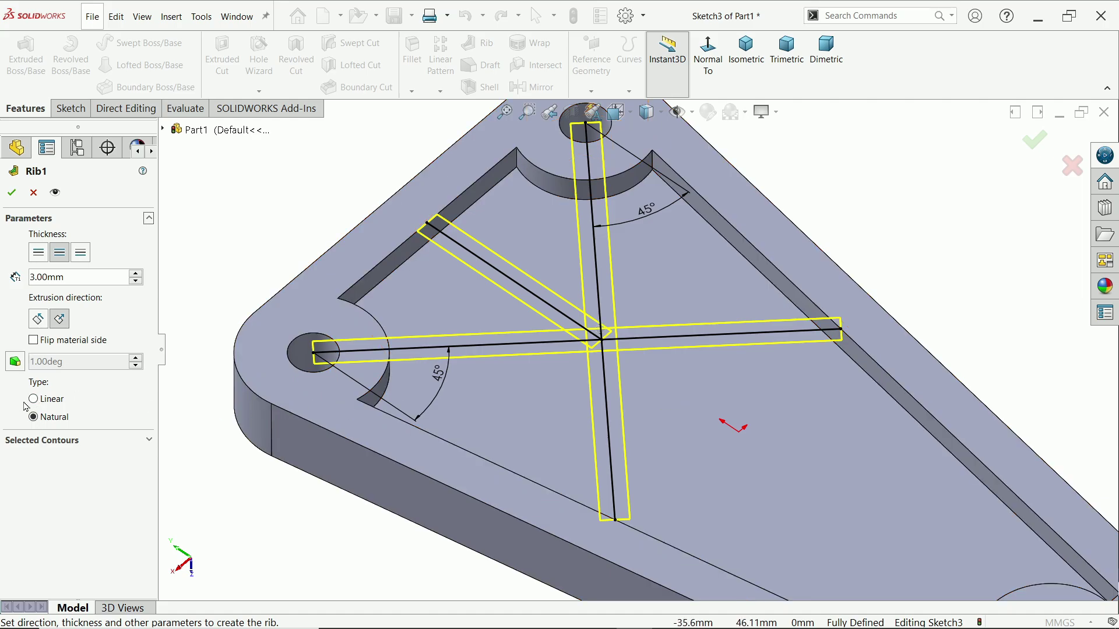
pyautogui.click(11, 193)
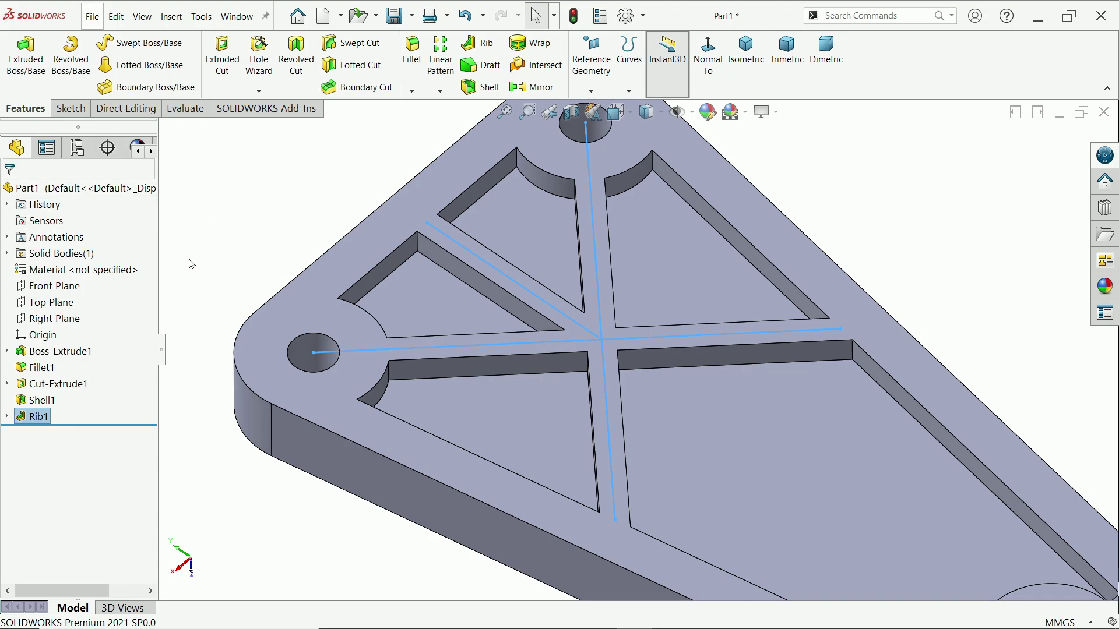
pyautogui.moveTo(261, 219); pyautogui.dragTo(328, 399, button='middle')
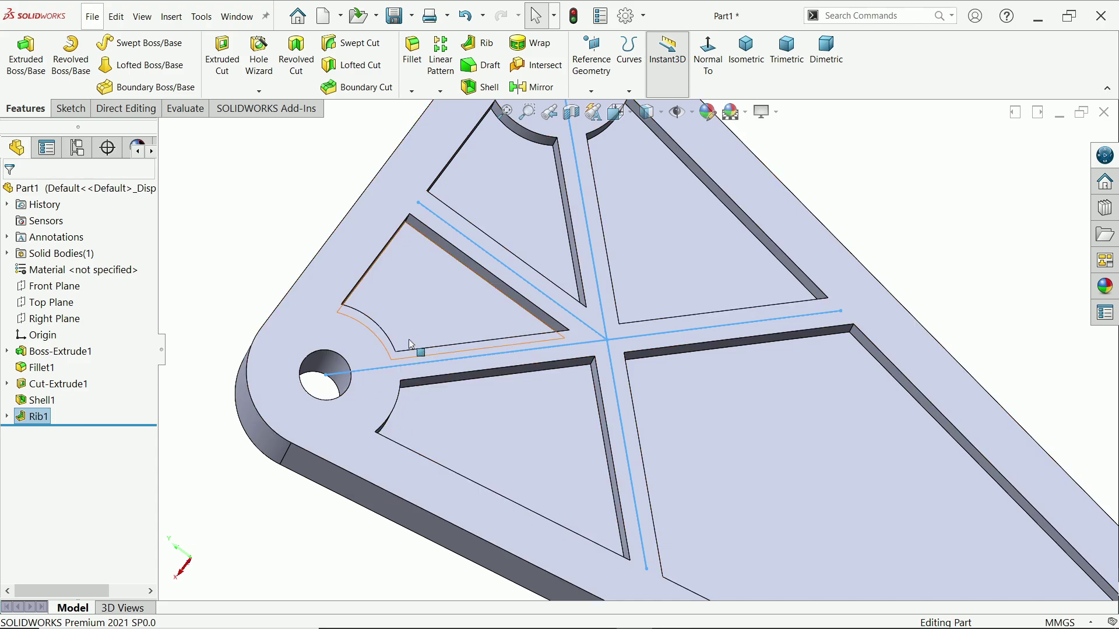
pyautogui.moveTo(487, 394)
pyautogui.mouseDown(button='middle')
pyautogui.moveTo(457, 342)
pyautogui.moveTo(465, 358)
pyautogui.mouseUp(button='middle')
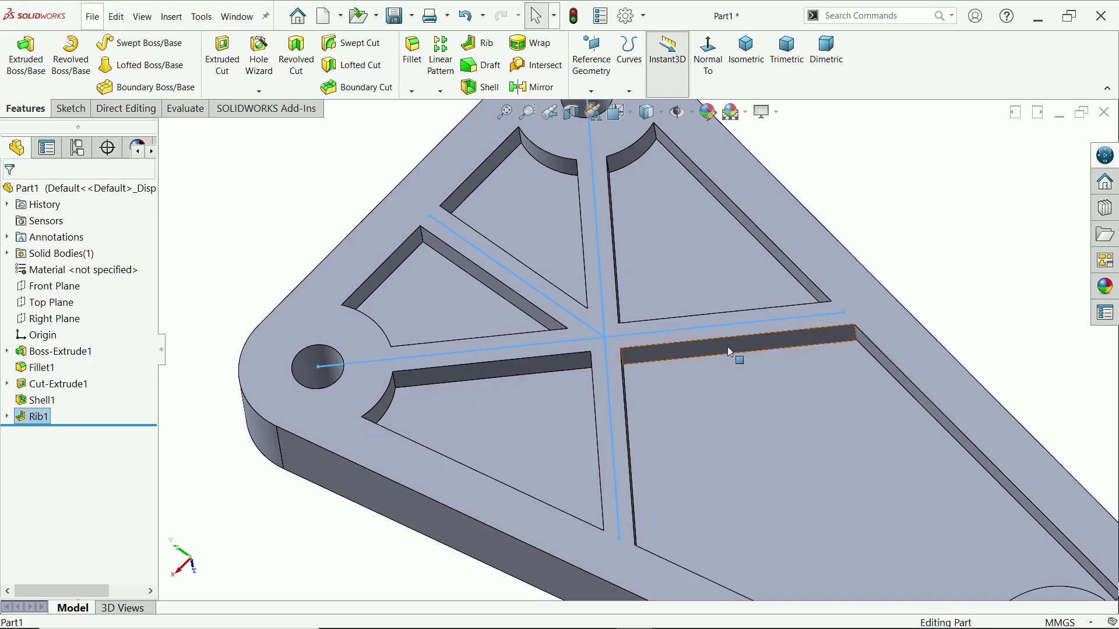
pyautogui.scroll(3, 804, 346)
pyautogui.click(863, 290)
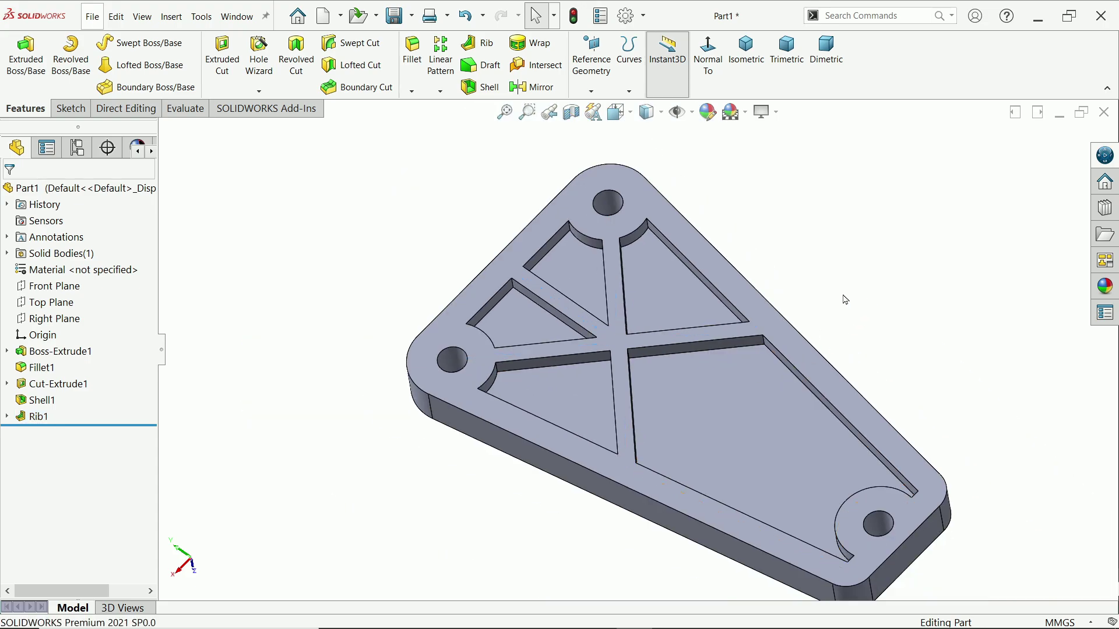
pyautogui.moveTo(670, 421); pyautogui.dragTo(672, 427, button='middle')
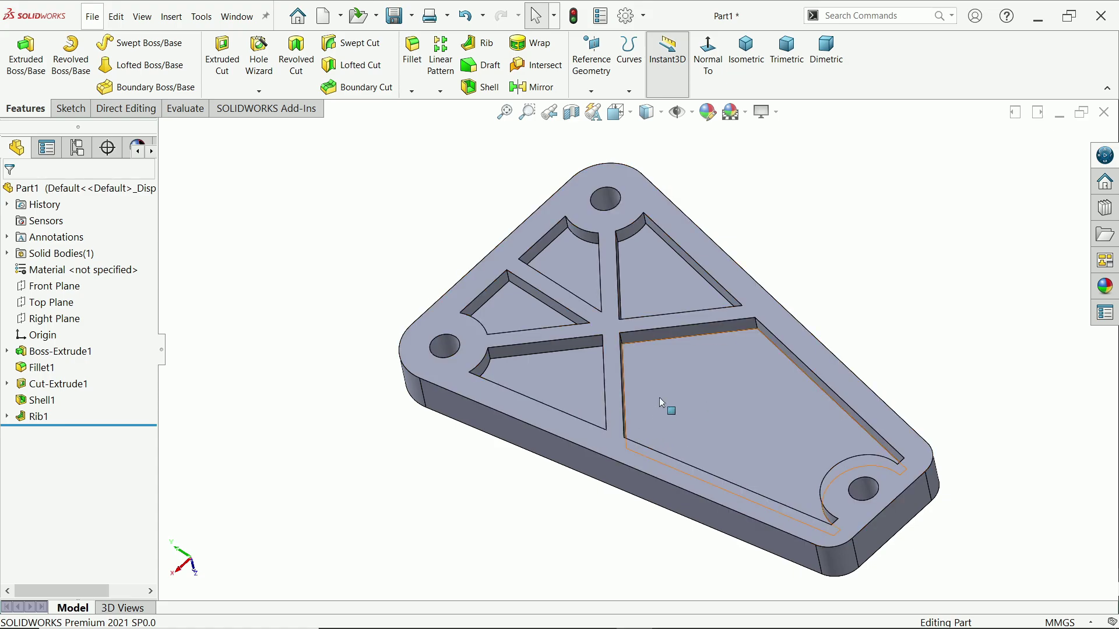
# - Start a fillet with a 0.5 mm radius and select the whole rib feature for it
pyautogui.click(412, 58)
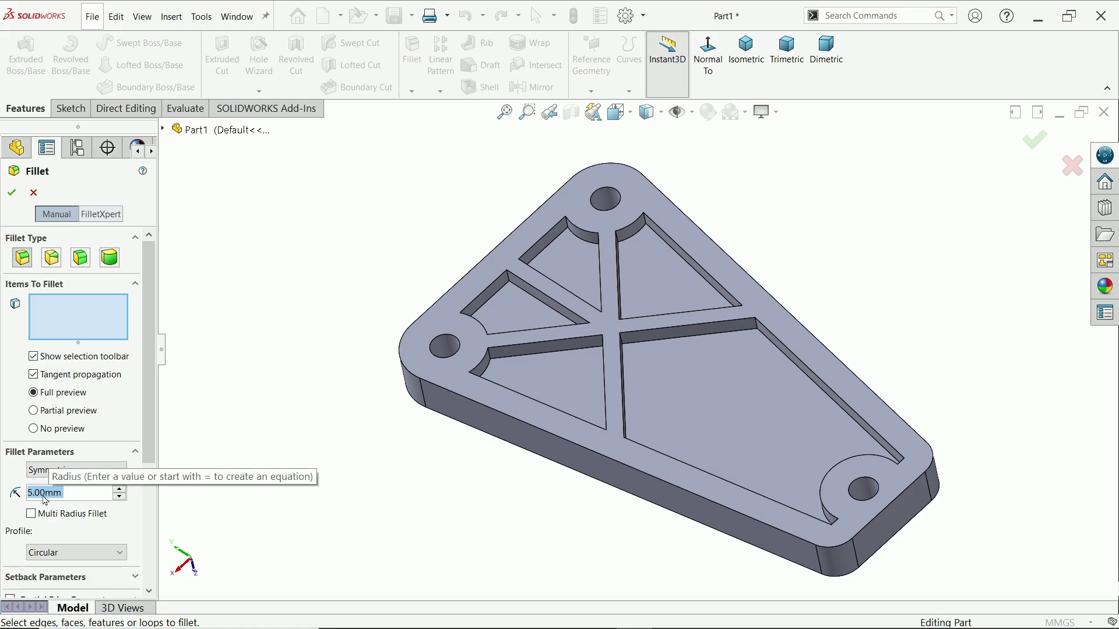
pyautogui.write('0.5')
pyautogui.press('Return')
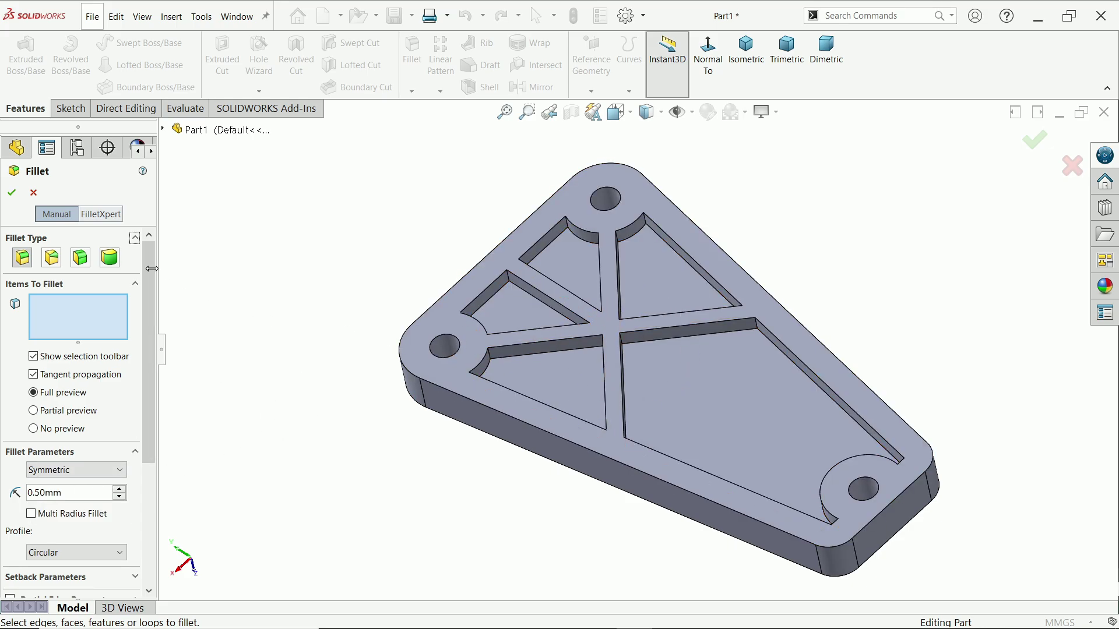
pyautogui.click(164, 130)
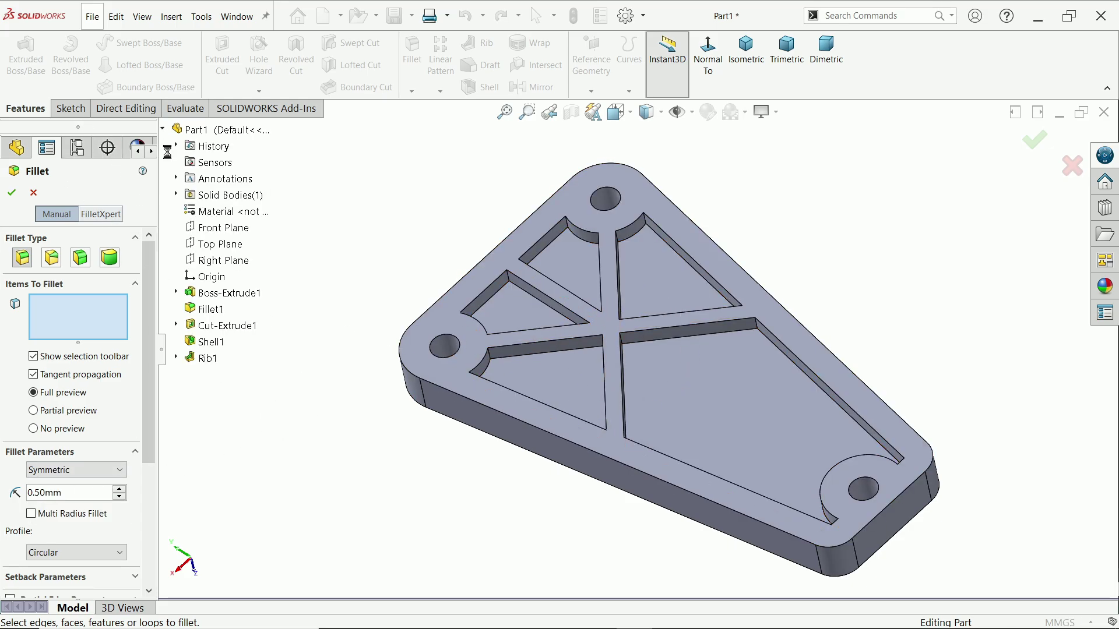
pyautogui.click(202, 363)
pyautogui.click(202, 359)
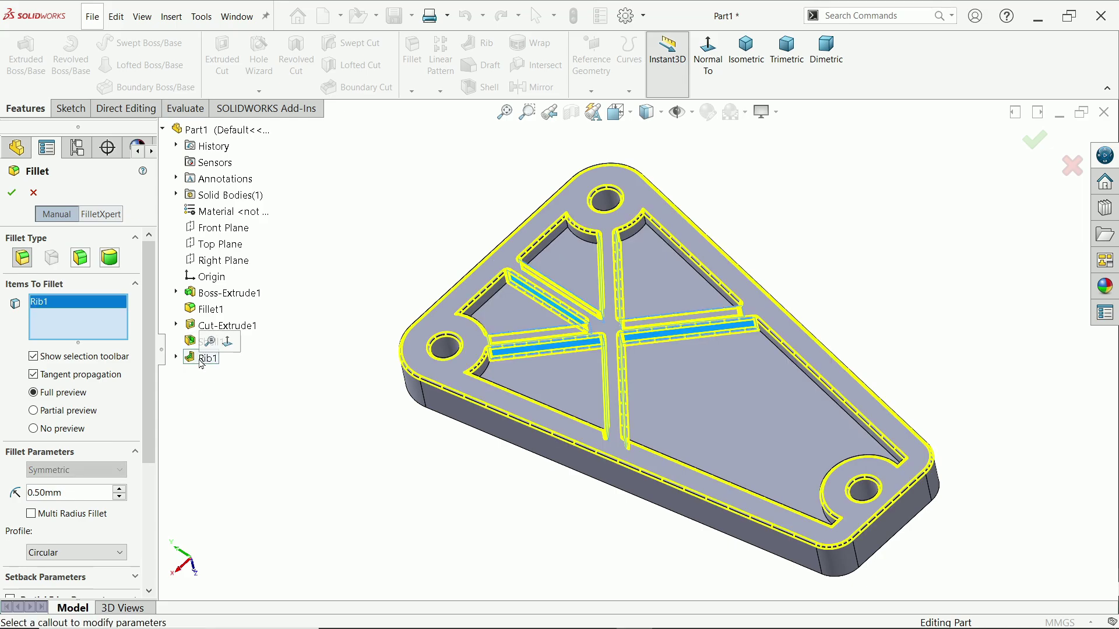
# - Add the five pocket floor faces between the ribs to the 0.5 mm fillet and apply it
pyautogui.scroll(2, 576, 297)
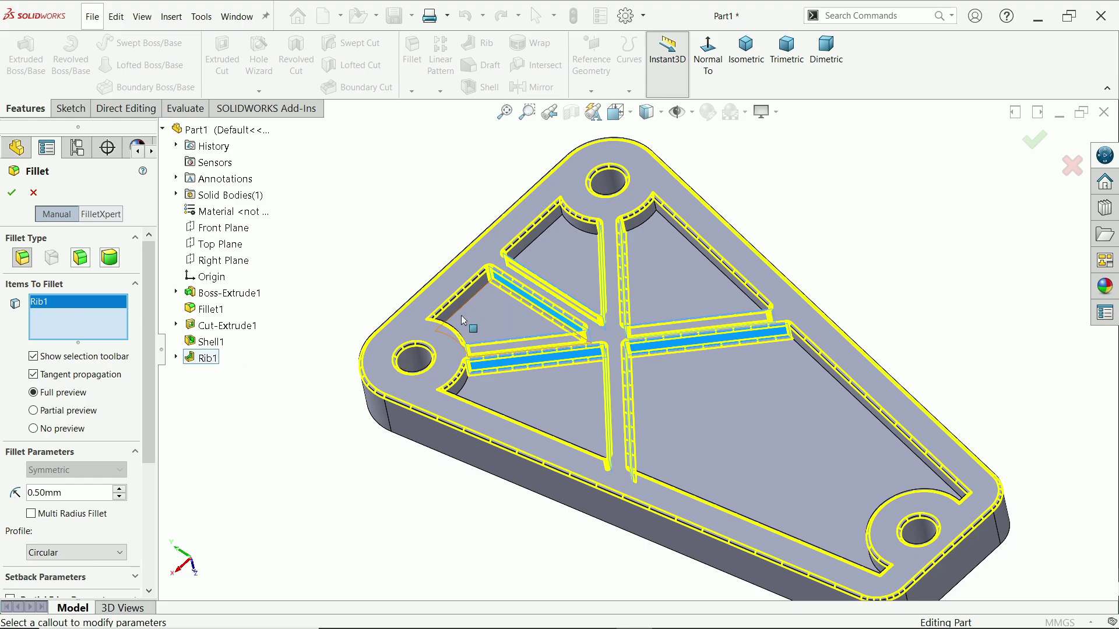
pyautogui.click(491, 319)
pyautogui.click(562, 267)
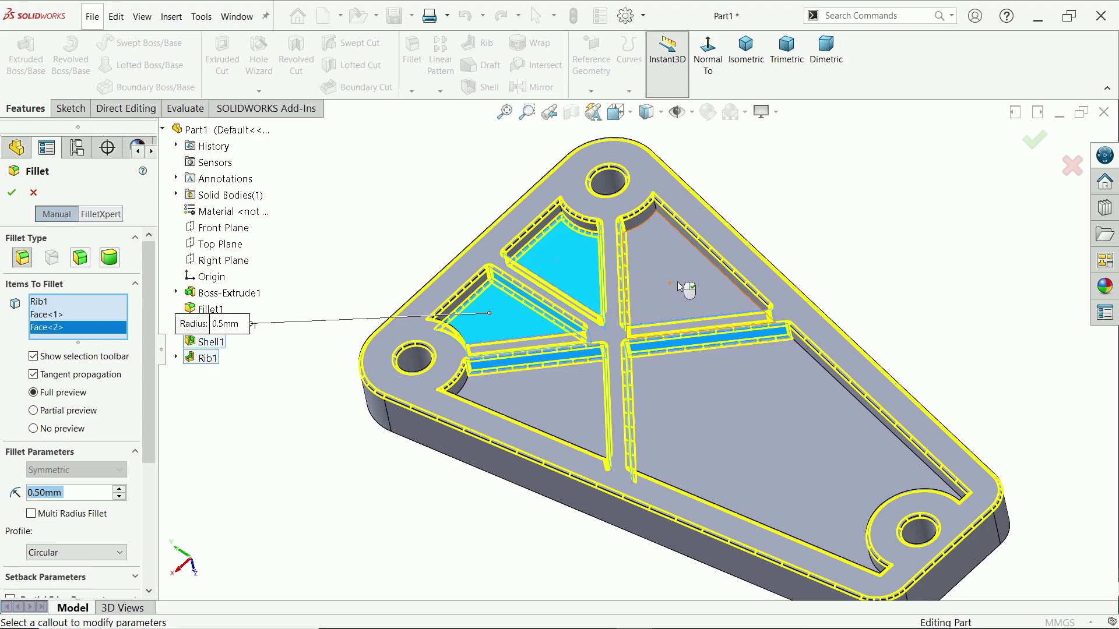
pyautogui.click(687, 288)
pyautogui.click(689, 386)
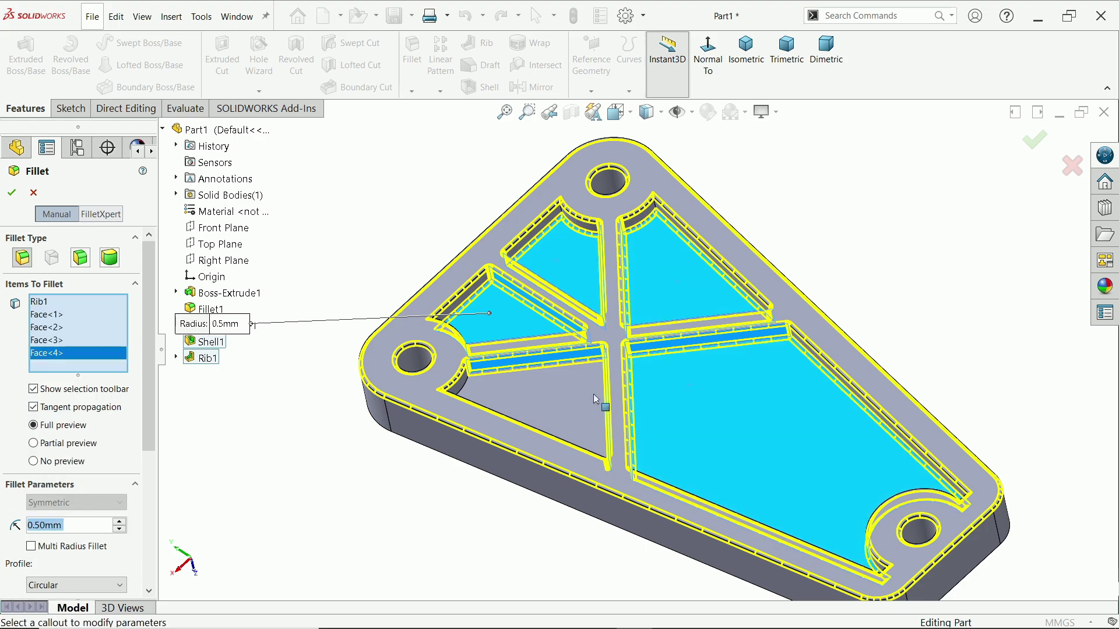
pyautogui.click(575, 403)
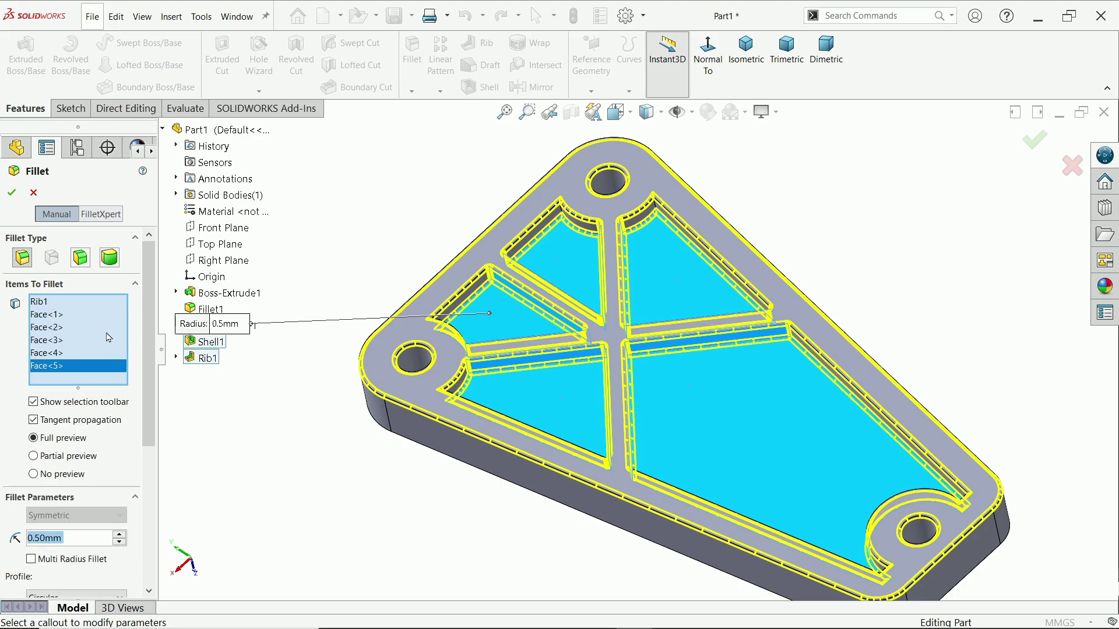
pyautogui.click(13, 192)
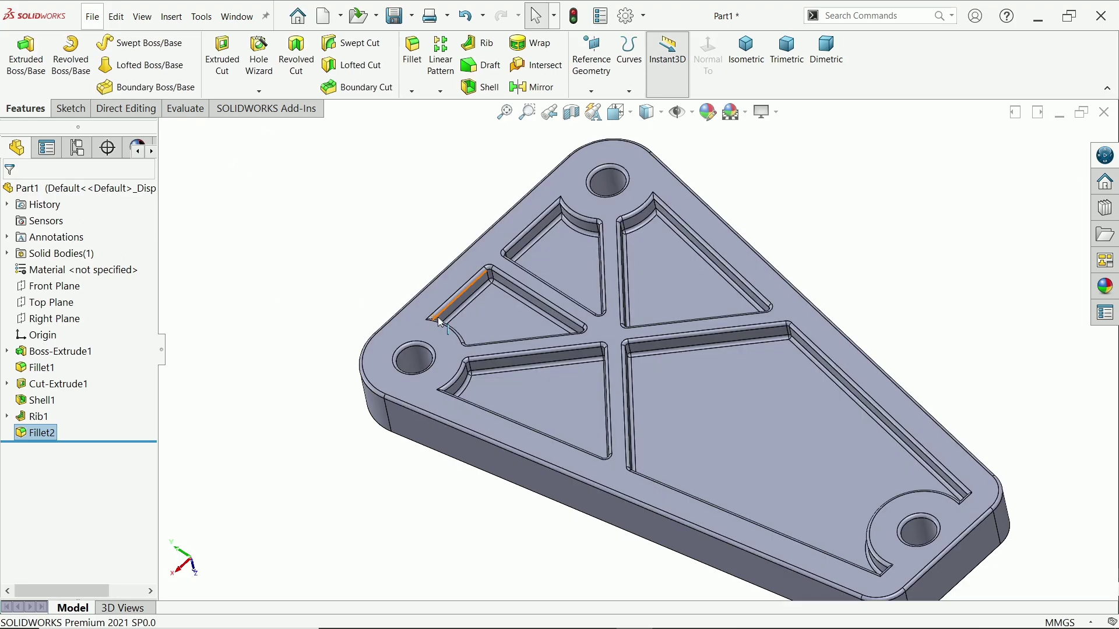
# - Switch to the image viewer and examine the reference drawing Exercise 171.PNG
pyautogui.moveTo(484, 327)
pyautogui.mouseDown(button='middle')
pyautogui.moveTo(449, 326)
pyautogui.moveTo(493, 307)
pyautogui.mouseUp(button='middle')
pyautogui.hotkey('alt', 'Tab')
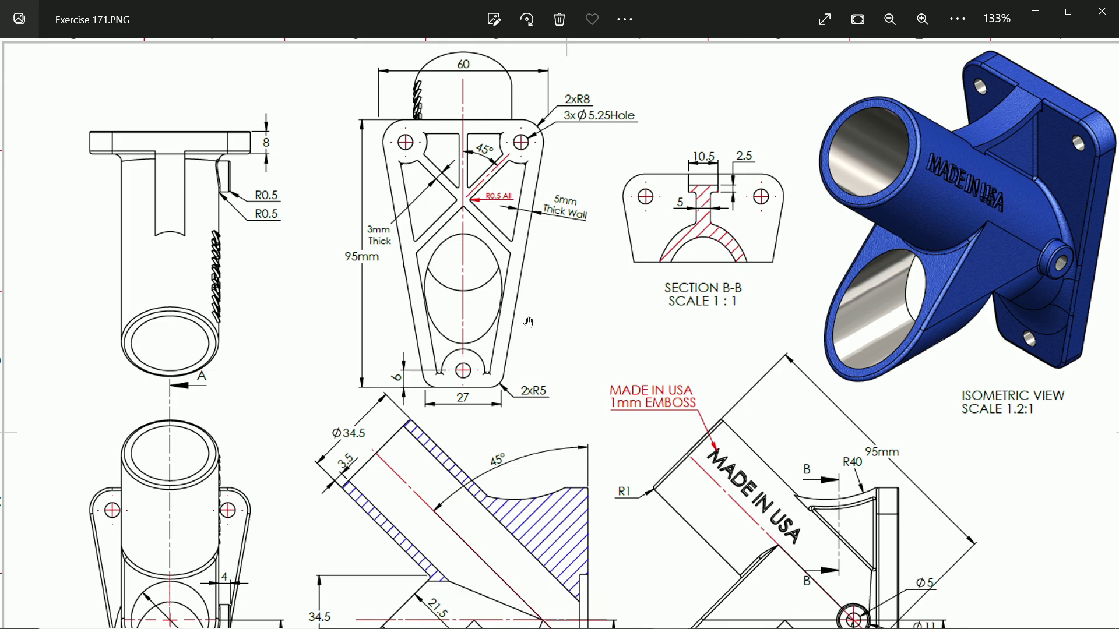
# - Examine the front, section A-A and side views of the reference drawing for the angled tube, and return to SOLIDWORKS
pyautogui.moveTo(528, 322); pyautogui.dragTo(524, 136)
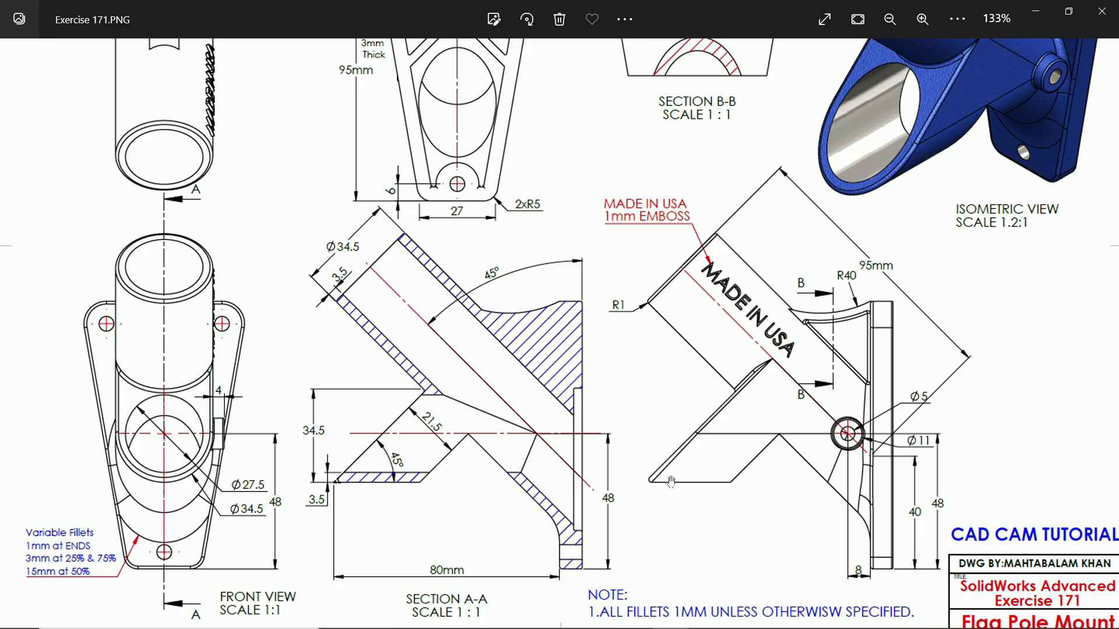
pyautogui.moveTo(809, 497); pyautogui.dragTo(806, 443)
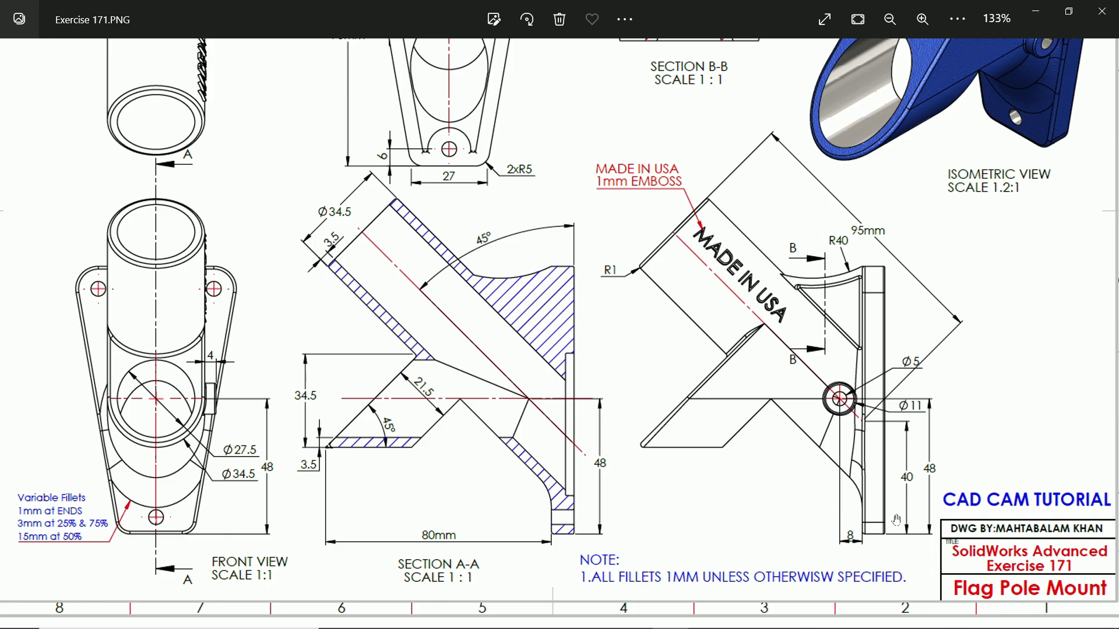
pyautogui.moveTo(741, 301)
pyautogui.mouseDown()
pyautogui.moveTo(777, 350)
pyautogui.moveTo(778, 382)
pyautogui.mouseUp()
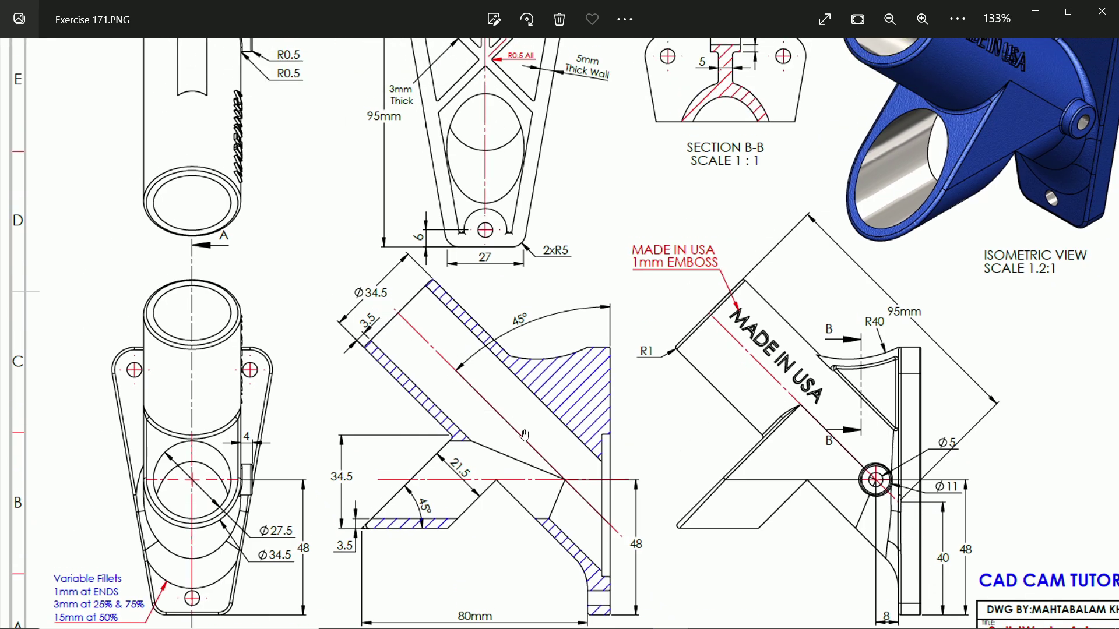
pyautogui.moveTo(525, 434); pyautogui.dragTo(502, 370)
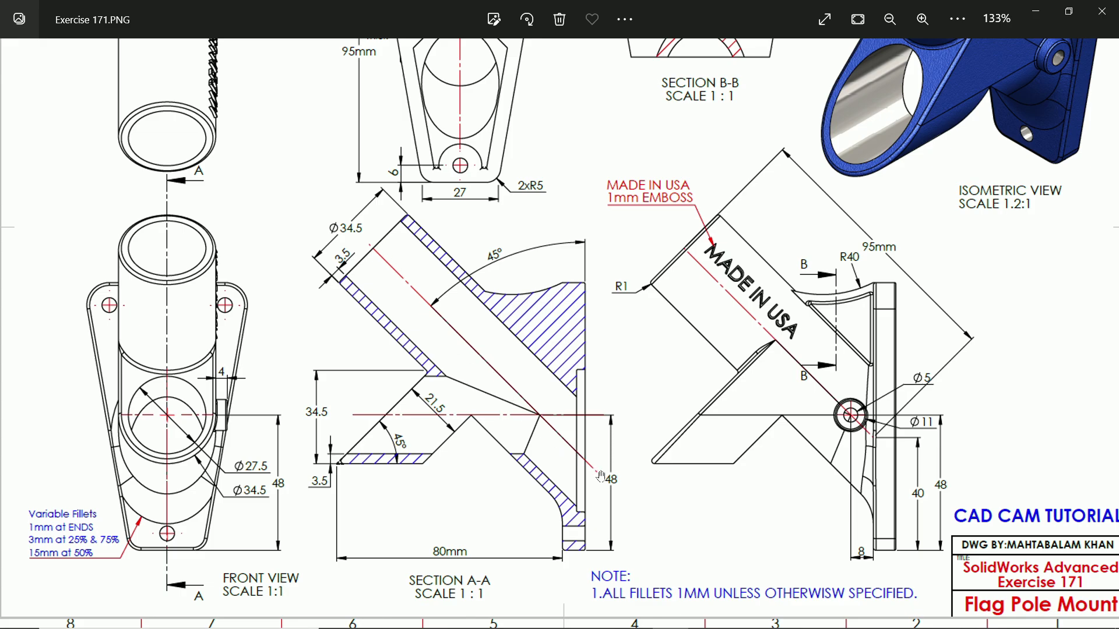
pyautogui.click(1036, 15)
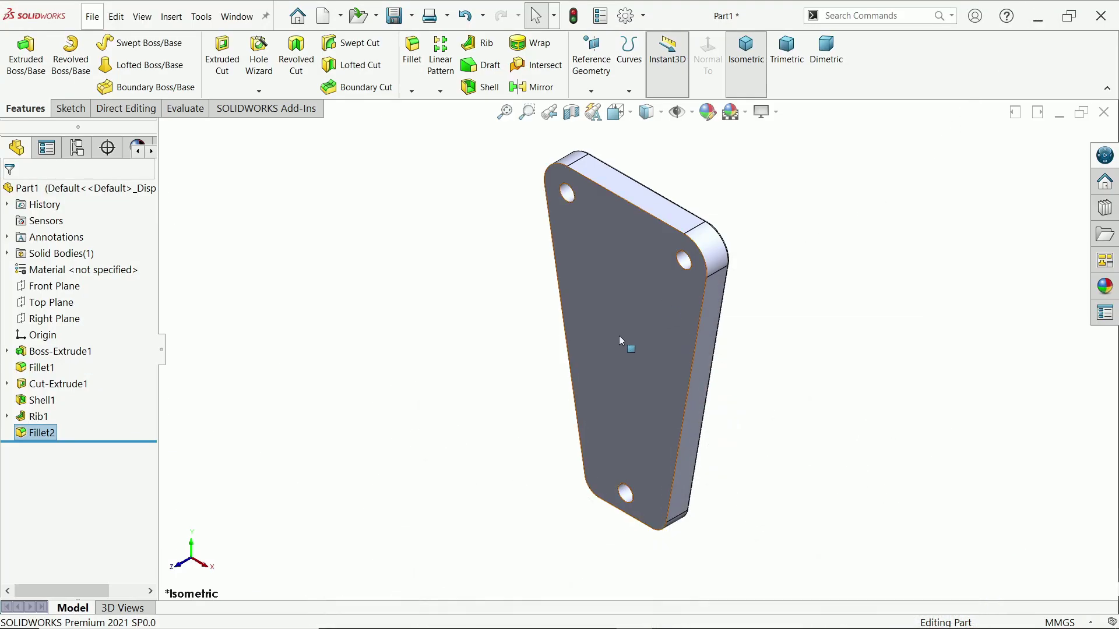
# - Sketch a sloping line about 92.5 mm long on the Right Plane, rising outward from the plate's front face, and make it construction geometry
pyautogui.click(48, 319)
pyautogui.click(42, 307)
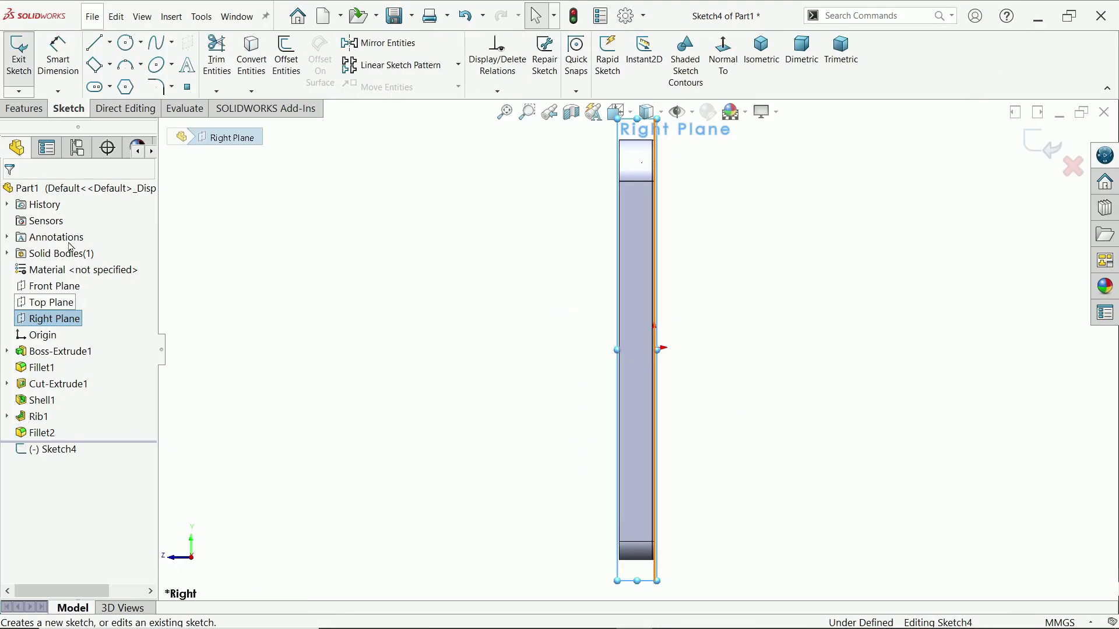
pyautogui.click(96, 42)
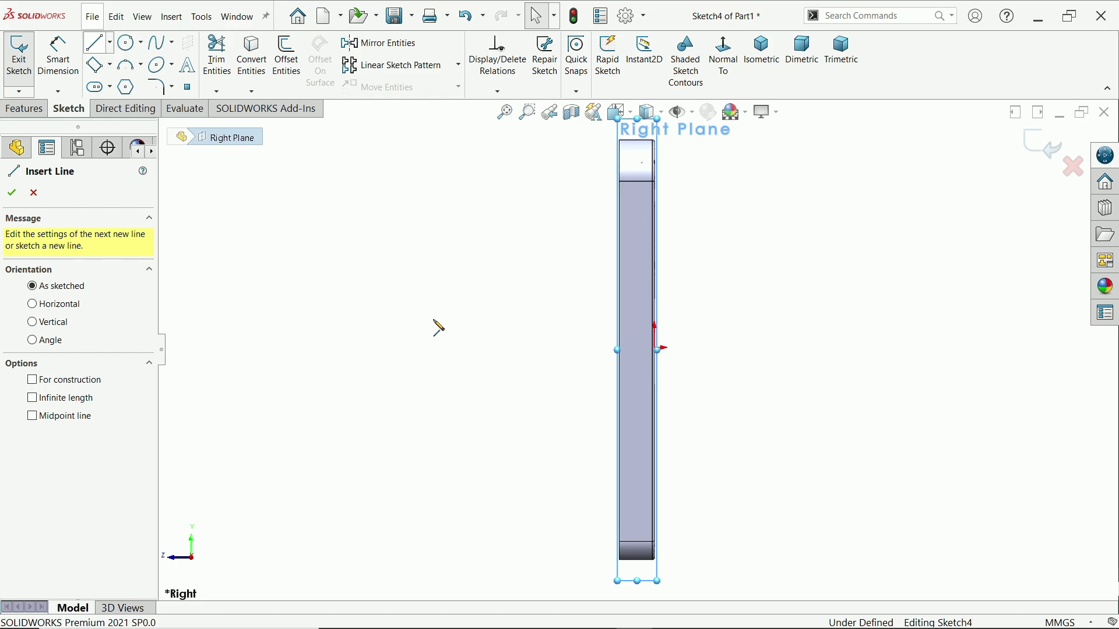
pyautogui.click(619, 423)
pyautogui.click(310, 156)
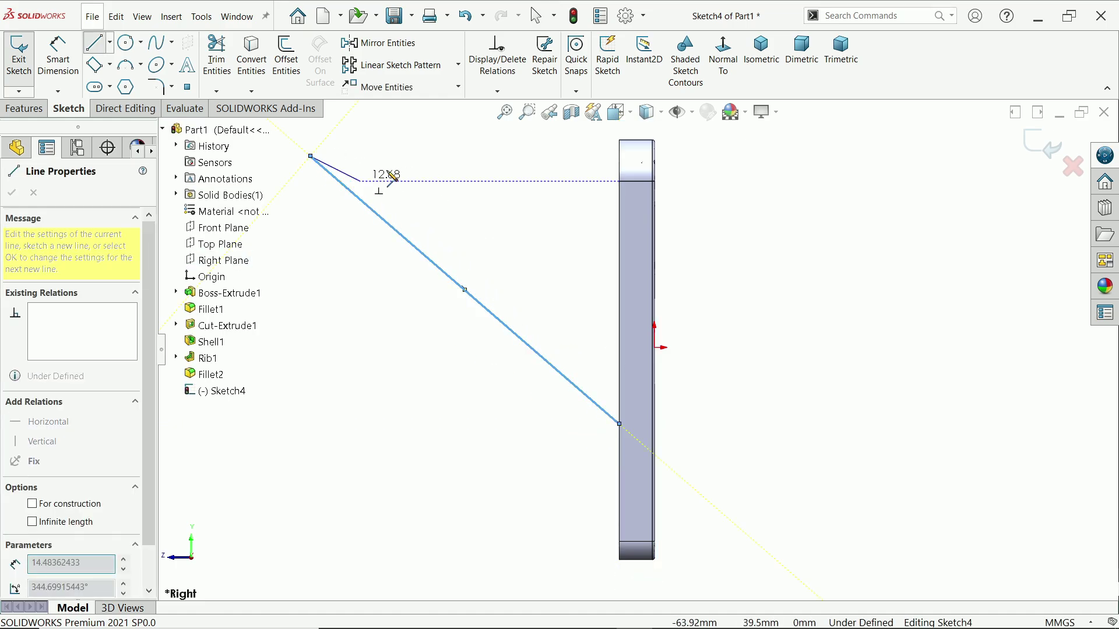
pyautogui.rightClick(412, 131)
pyautogui.click(444, 140)
pyautogui.click(482, 310)
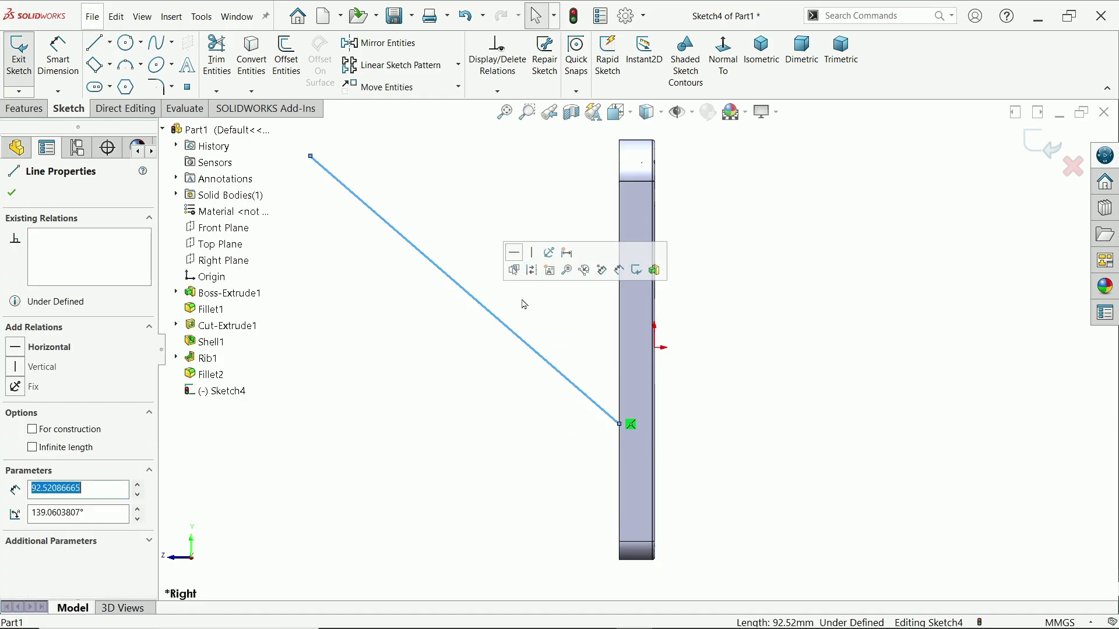
pyautogui.click(536, 272)
pyautogui.scroll(3, 516, 265)
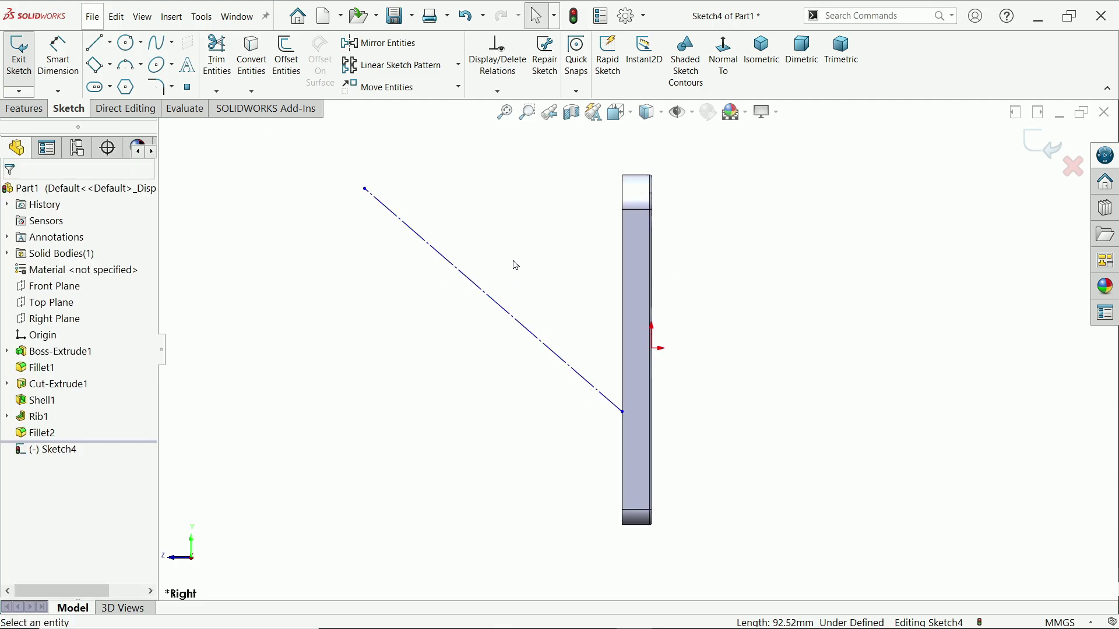
# - Dimension the construction line's lower endpoint at 40 mm above the plate's bottom edge
pyautogui.click(71, 66)
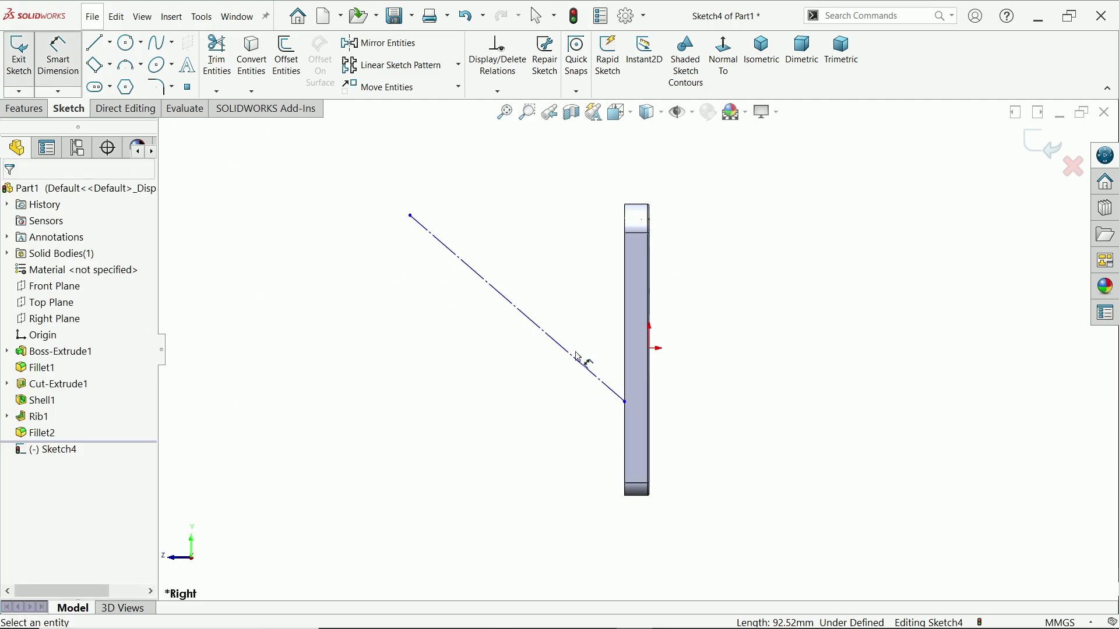
pyautogui.click(627, 403)
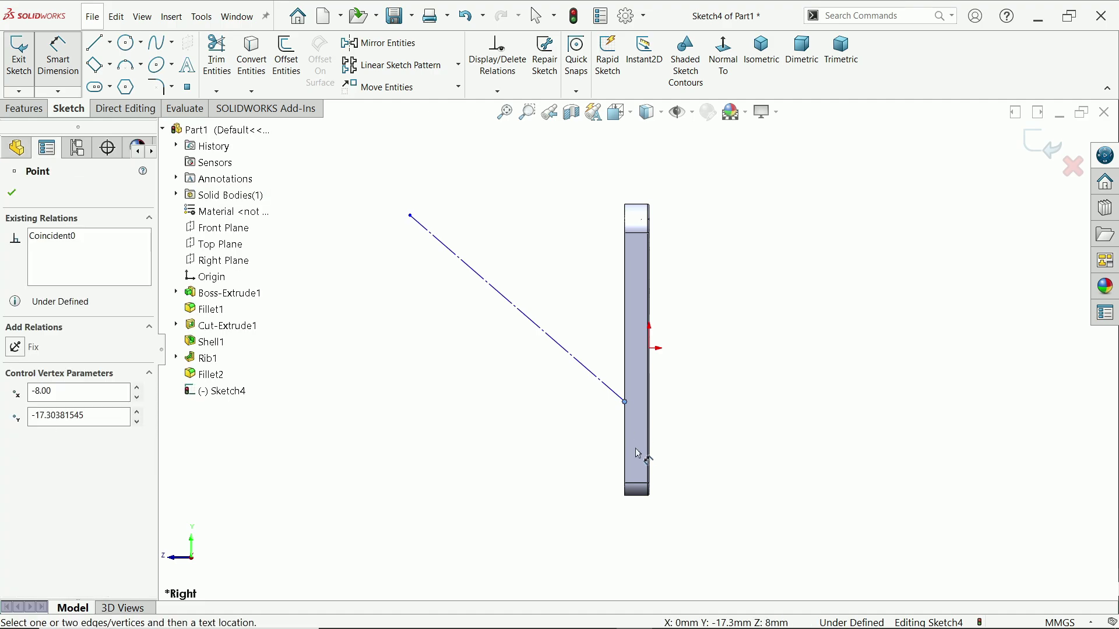
pyautogui.click(638, 500)
pyautogui.click(705, 467)
pyautogui.write('4')
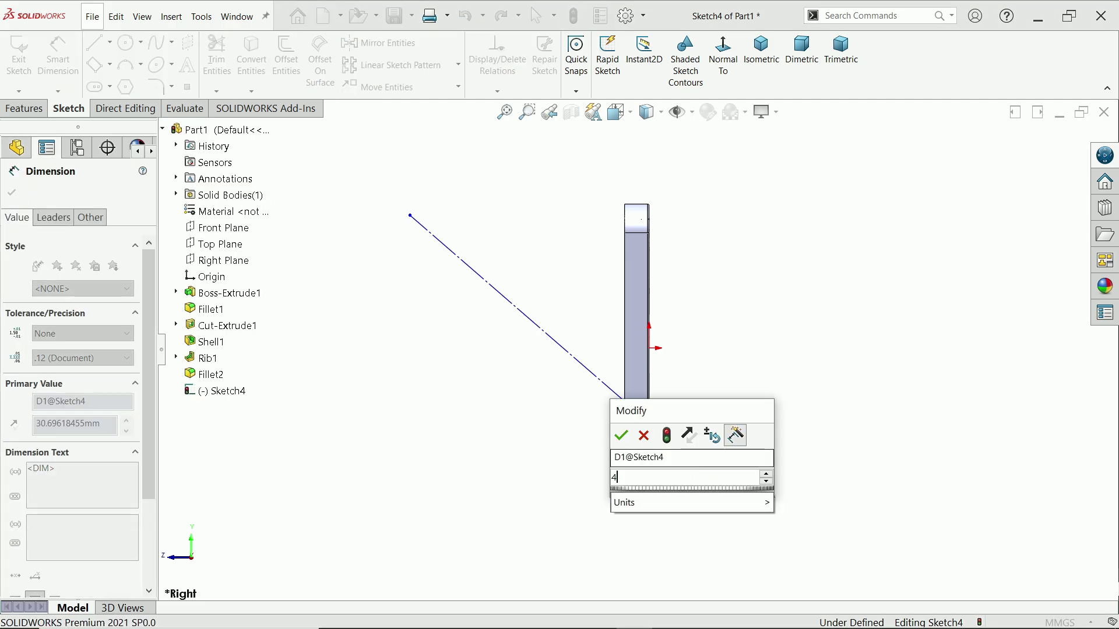
pyautogui.write('0')
pyautogui.press('Return')
# - Dimension the angle between the construction line and the plate's front face as 45°
pyautogui.click(575, 325)
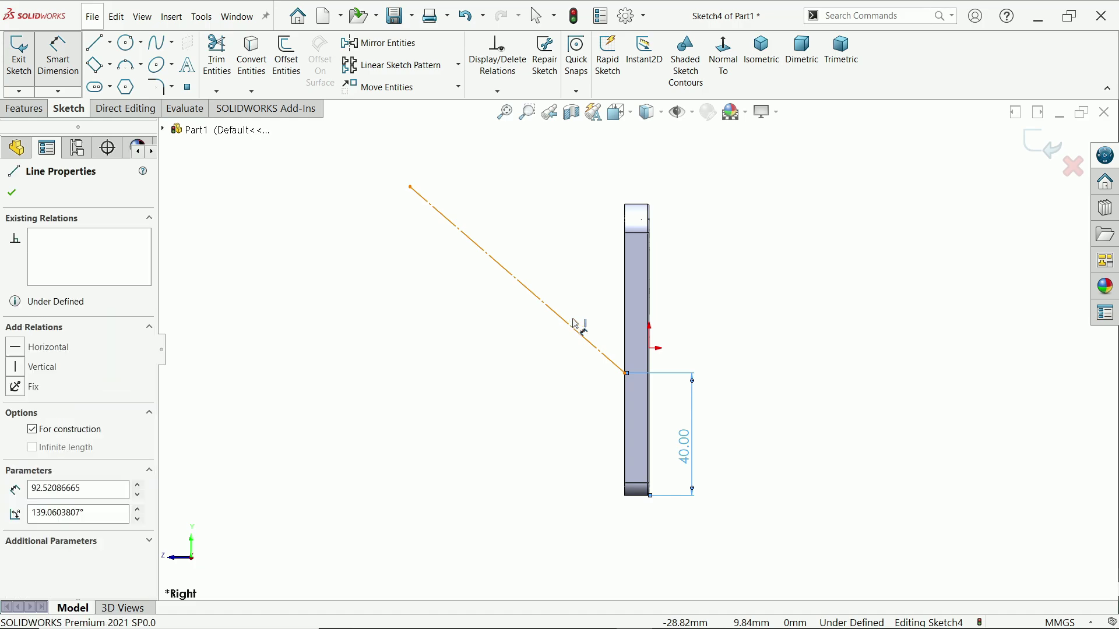
pyautogui.click(626, 309)
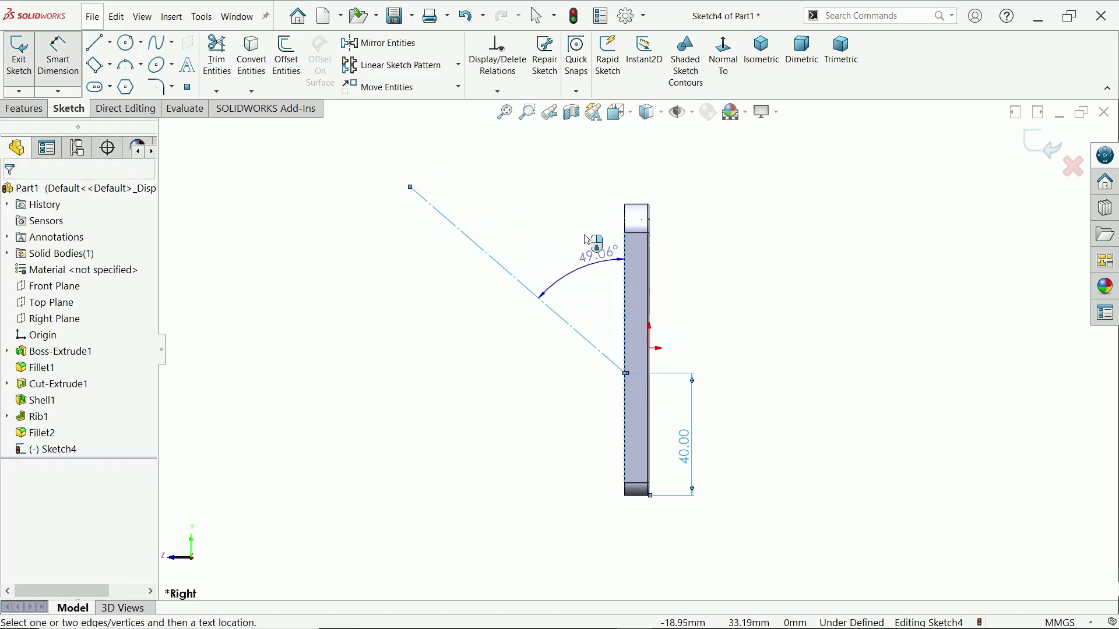
pyautogui.click(580, 222)
pyautogui.write('45')
pyautogui.press('Return')
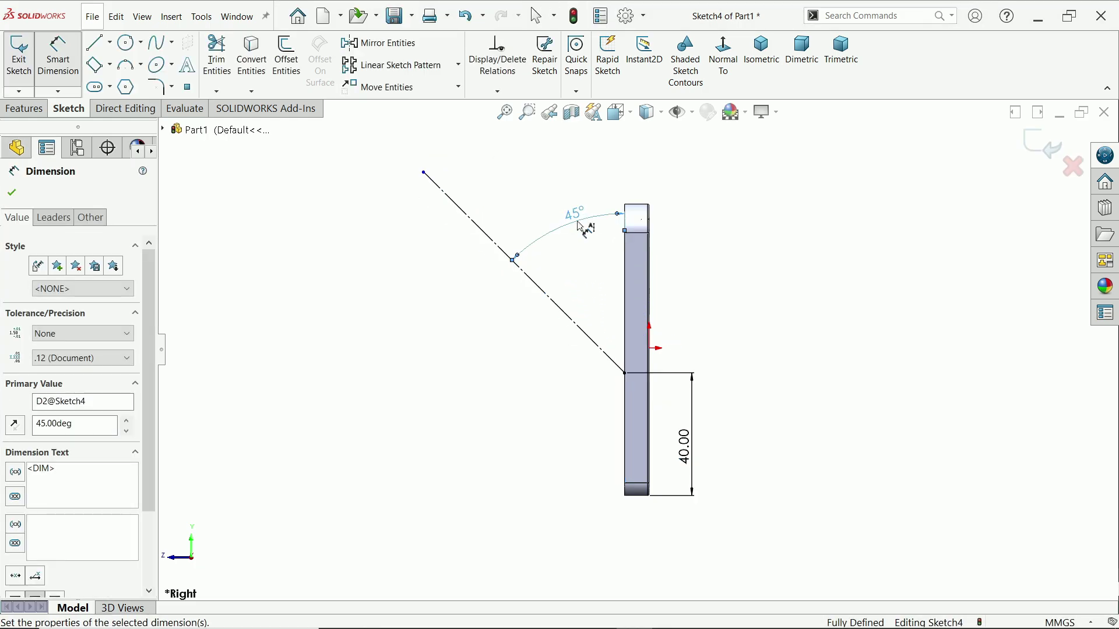
# - Set the construction line's length to 95 mm and exit the sketch
pyautogui.scroll(-1, 556, 217)
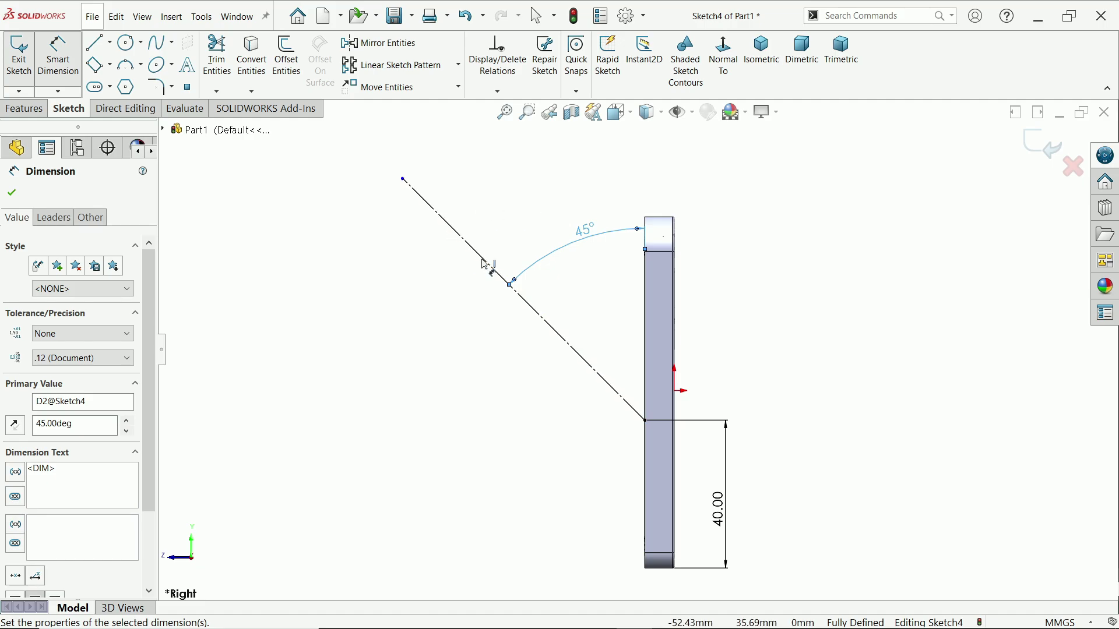
pyautogui.click(492, 267)
pyautogui.click(450, 313)
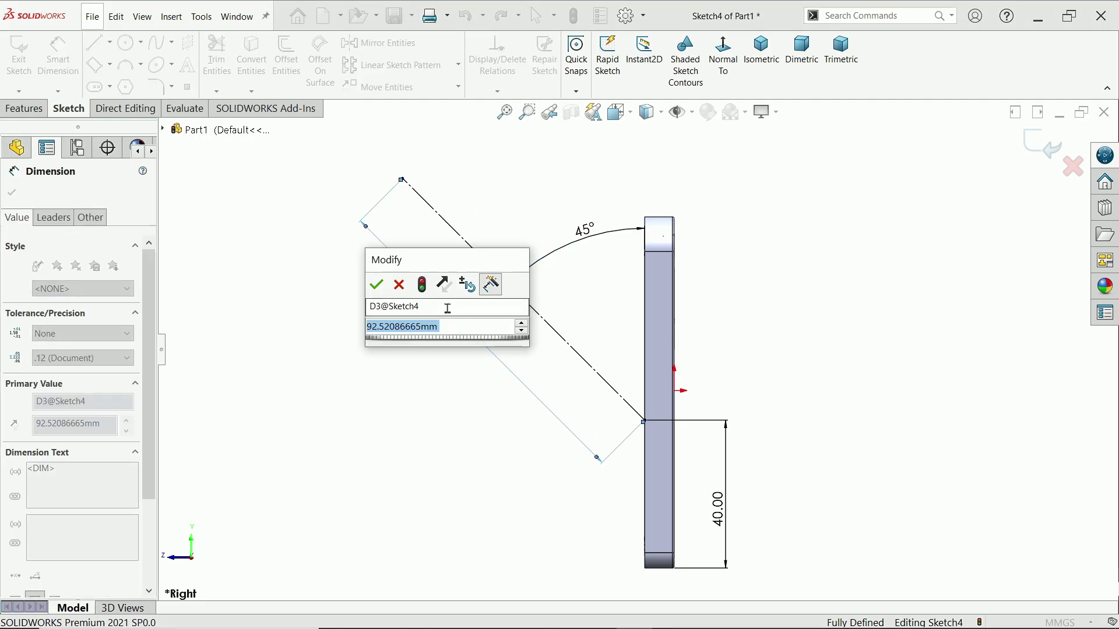
pyautogui.write('95')
pyautogui.press('Return')
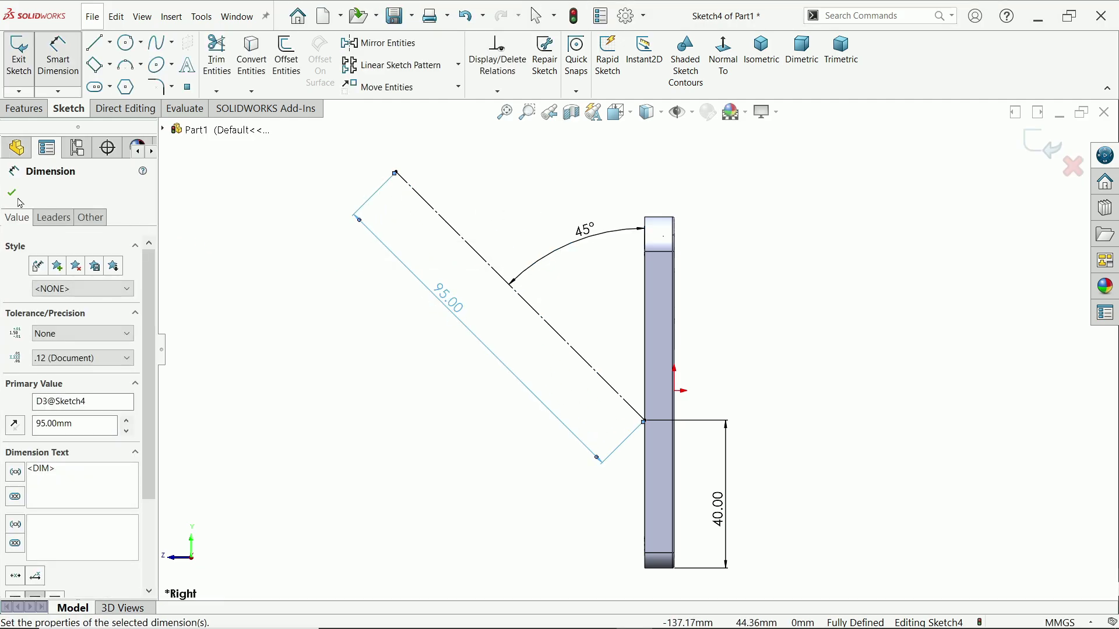
pyautogui.press('Escape')
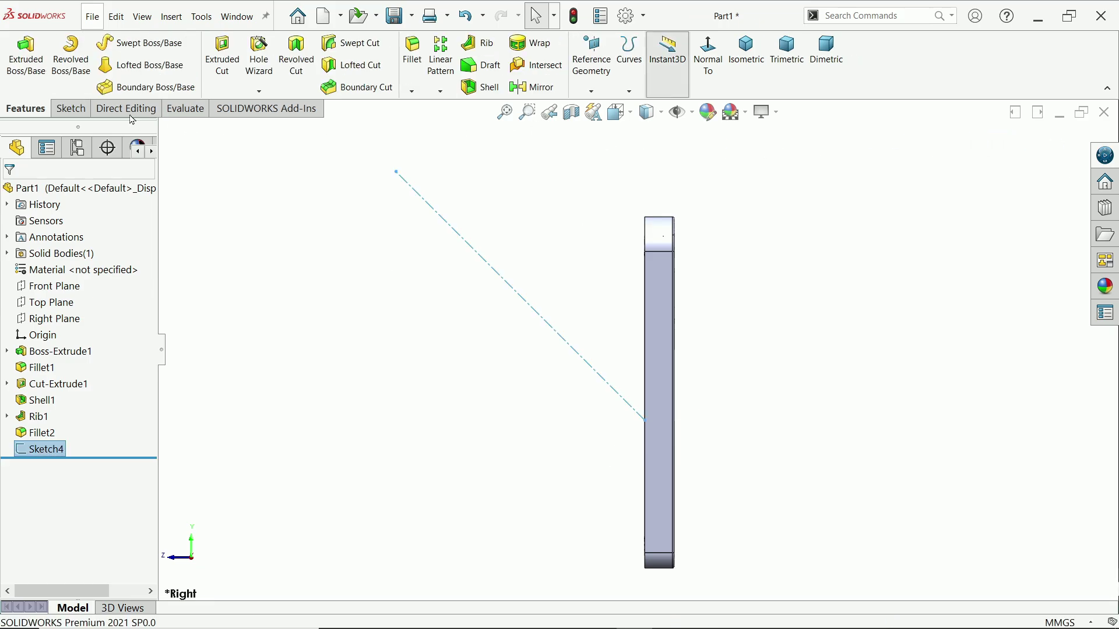
# - Create a reference plane perpendicular to the 95 mm construction line and coincident with its upper endpoint
pyautogui.click(595, 90)
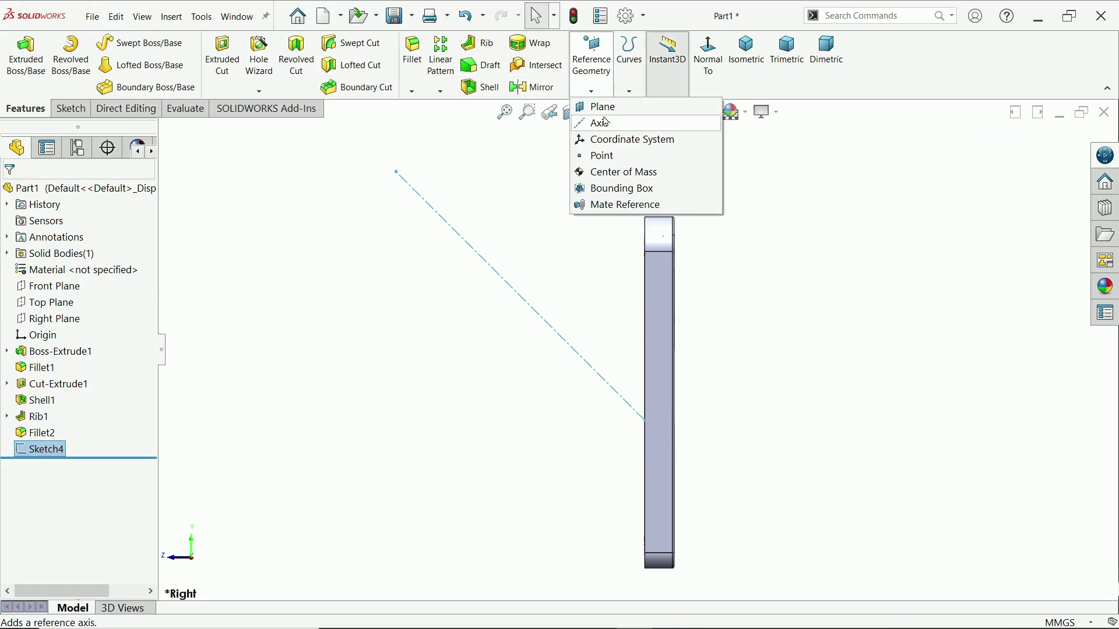
pyautogui.click(600, 107)
pyautogui.moveTo(559, 216); pyautogui.dragTo(569, 237, button='middle')
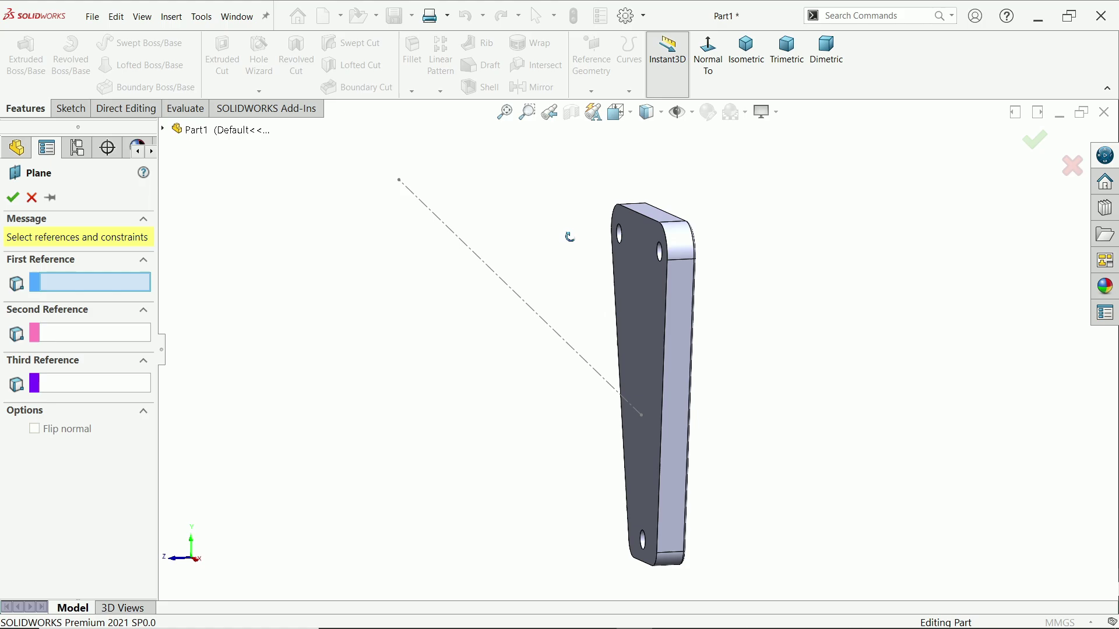
pyautogui.click(510, 288)
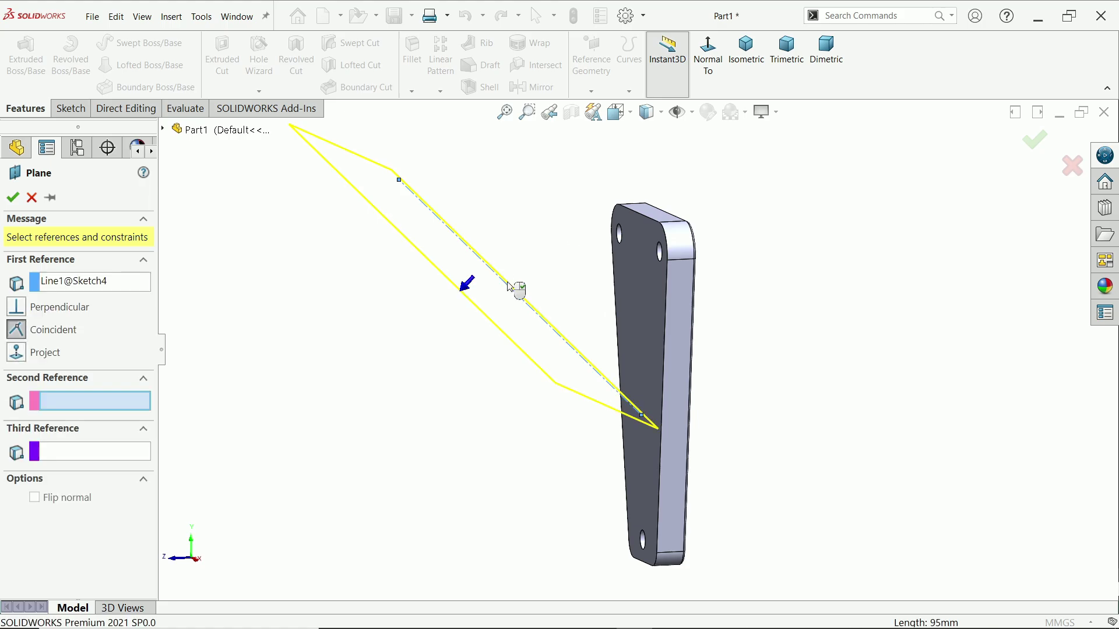
pyautogui.click(400, 182)
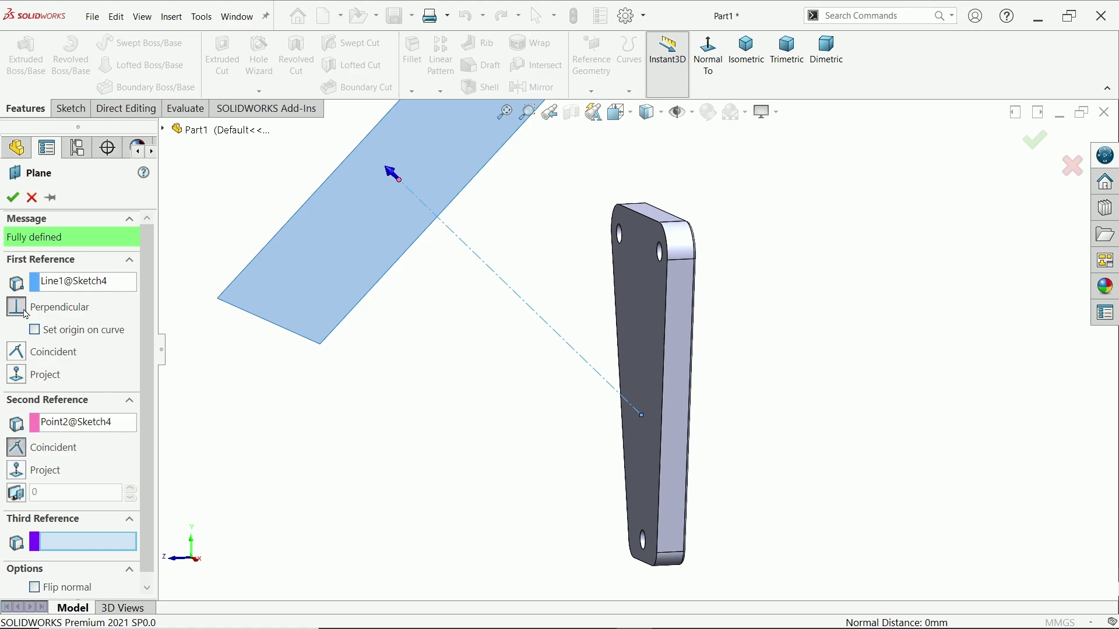
pyautogui.click(13, 200)
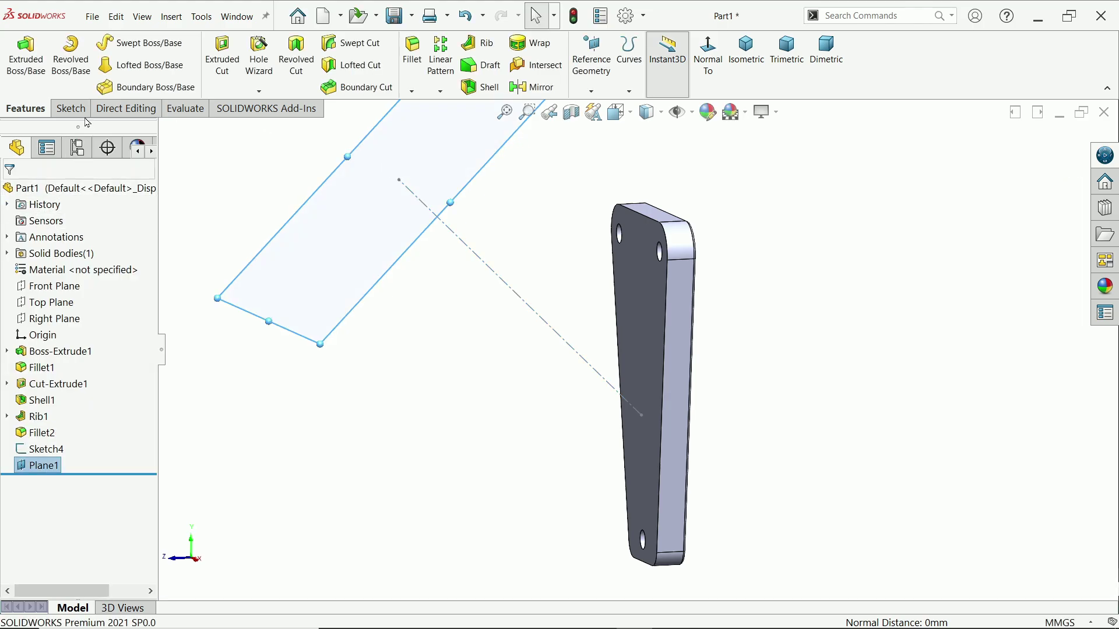
# - Start a sketch on the new angled plane and draw a circle about 39.2 mm in diameter centred close to the sketch origin
pyautogui.click(56, 101)
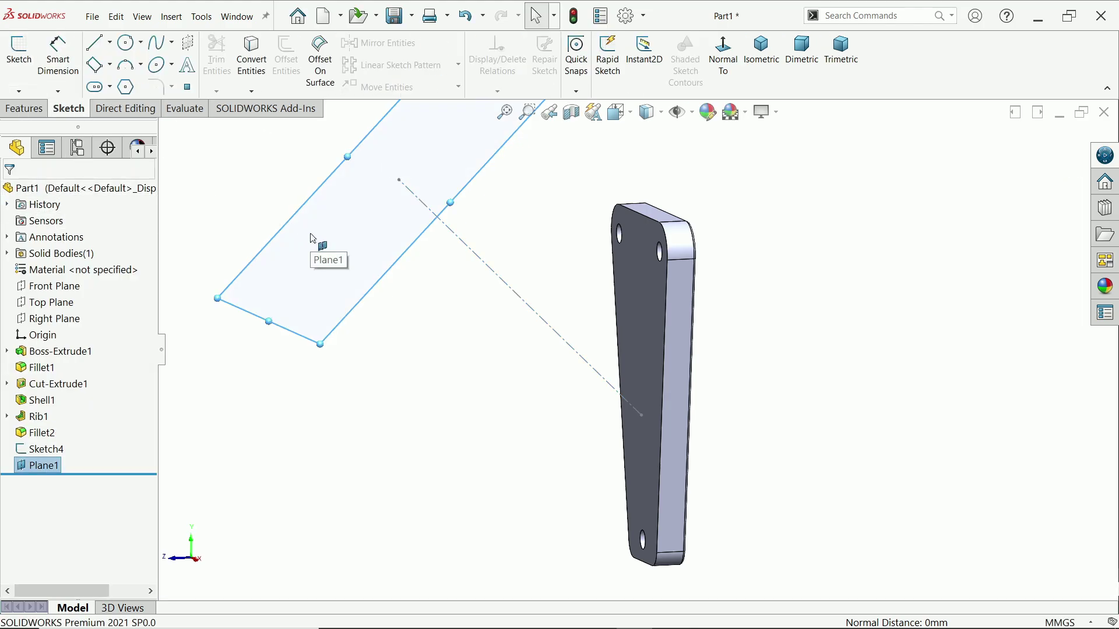
pyautogui.click(18, 65)
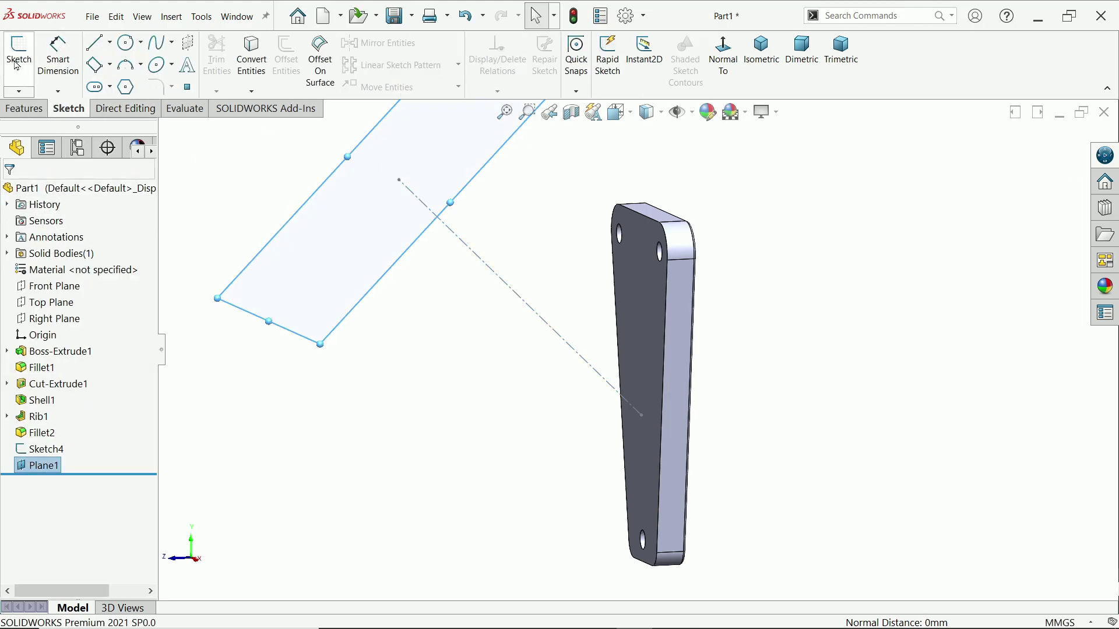
pyautogui.click(126, 45)
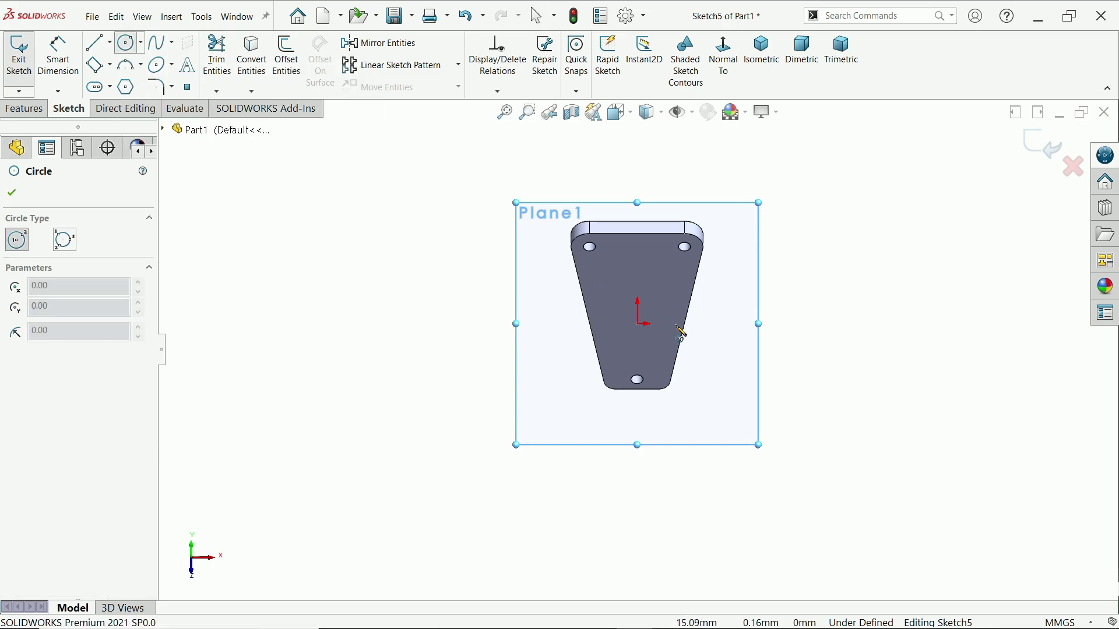
pyautogui.click(638, 324)
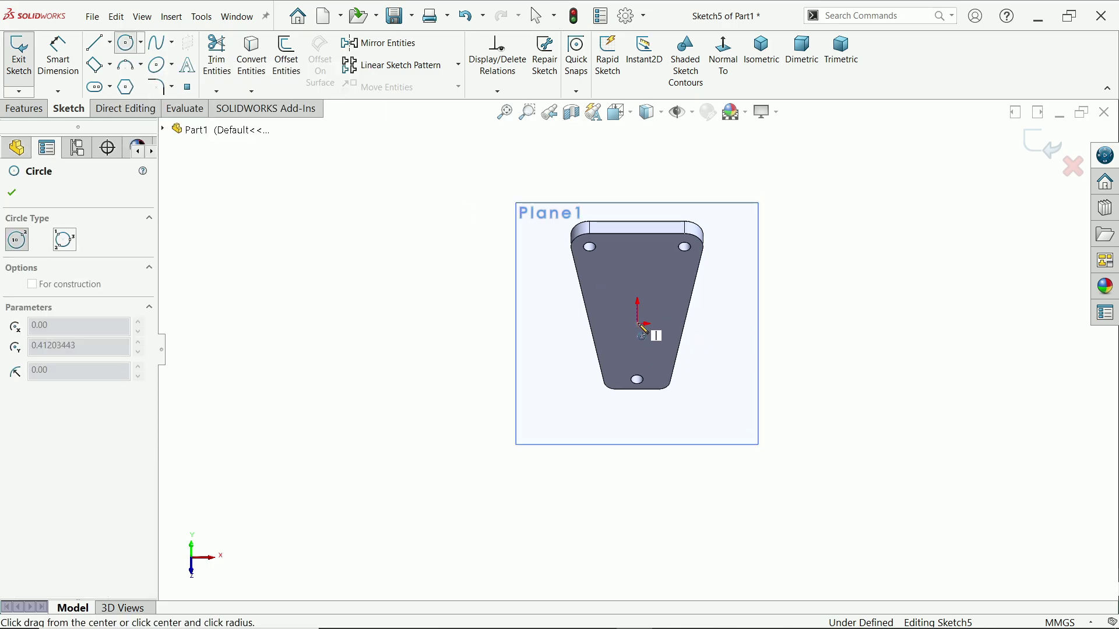
pyautogui.click(683, 327)
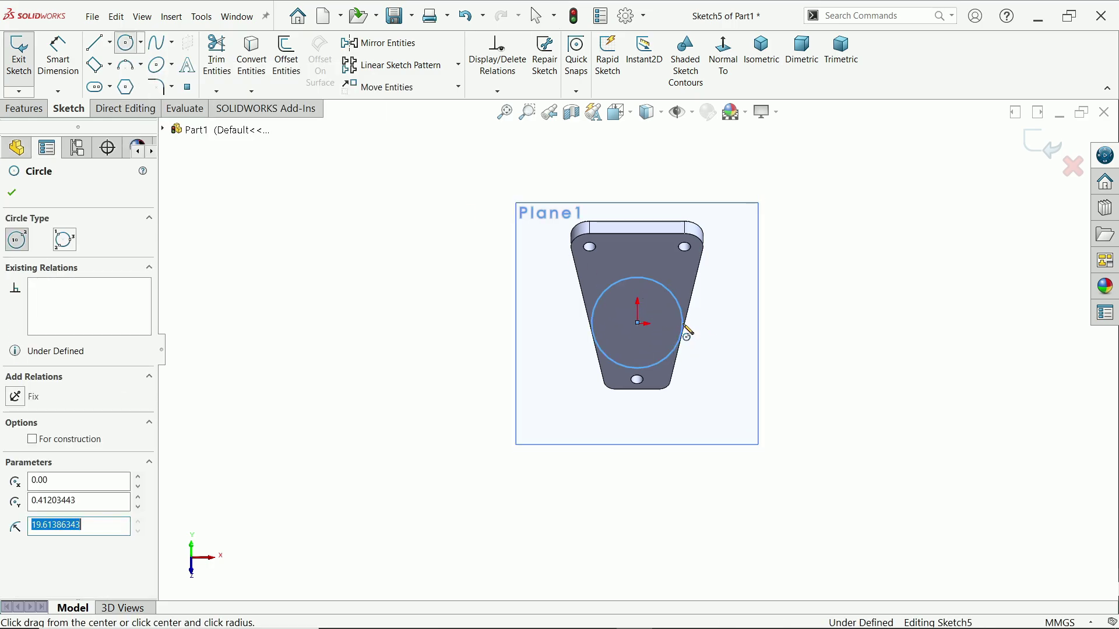
# - Set the circle's diameter to 34.5 mm
pyautogui.click(59, 55)
pyautogui.click(671, 363)
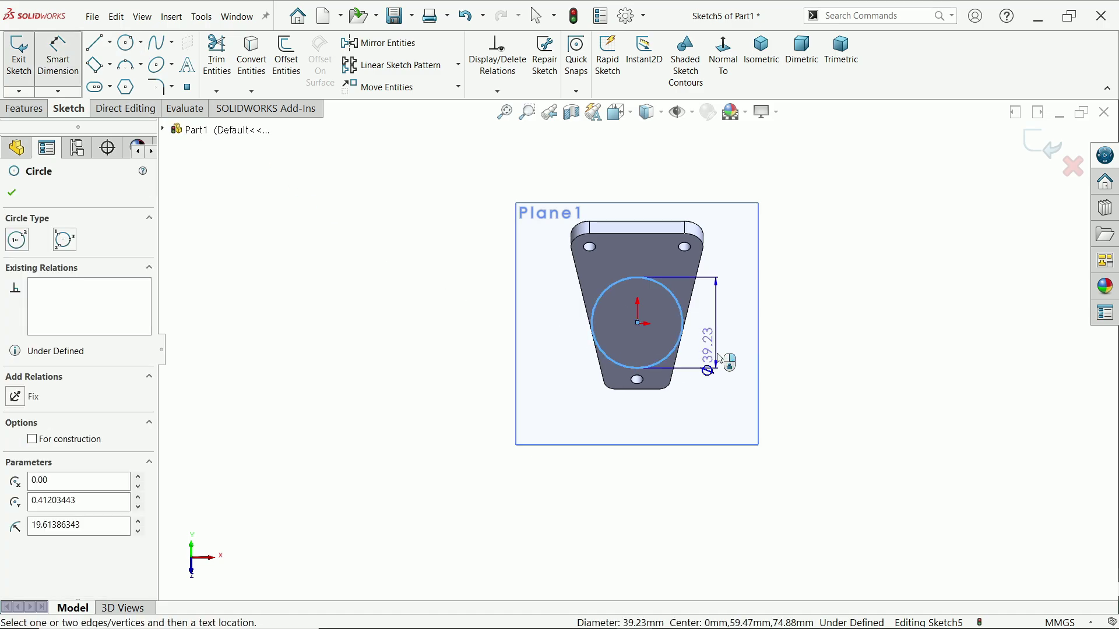
pyautogui.click(724, 349)
pyautogui.write('34.5')
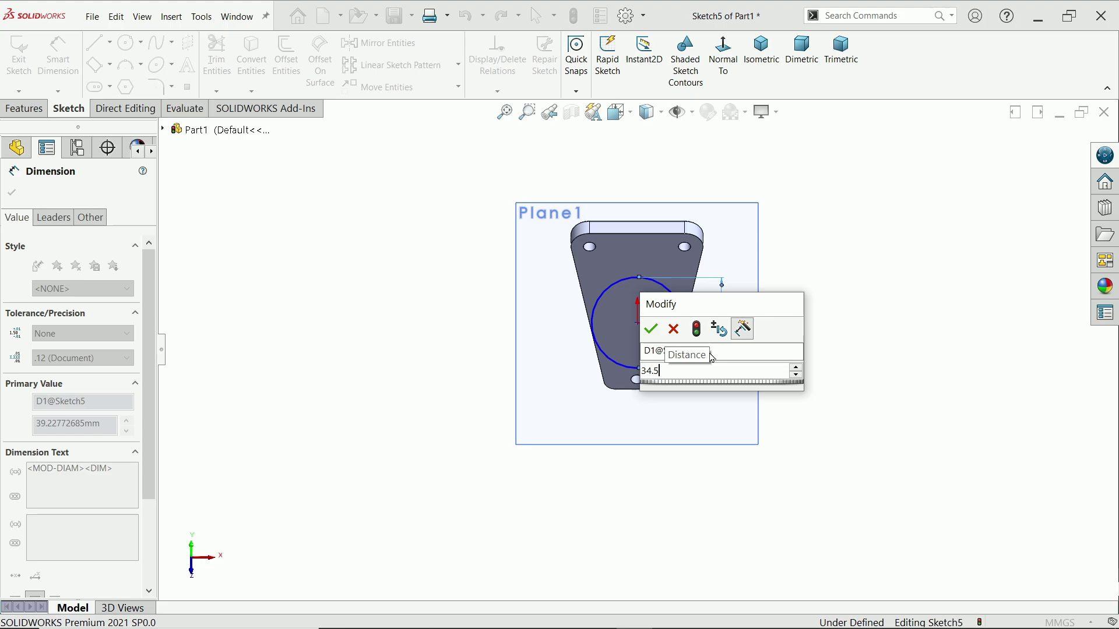
pyautogui.press('Return')
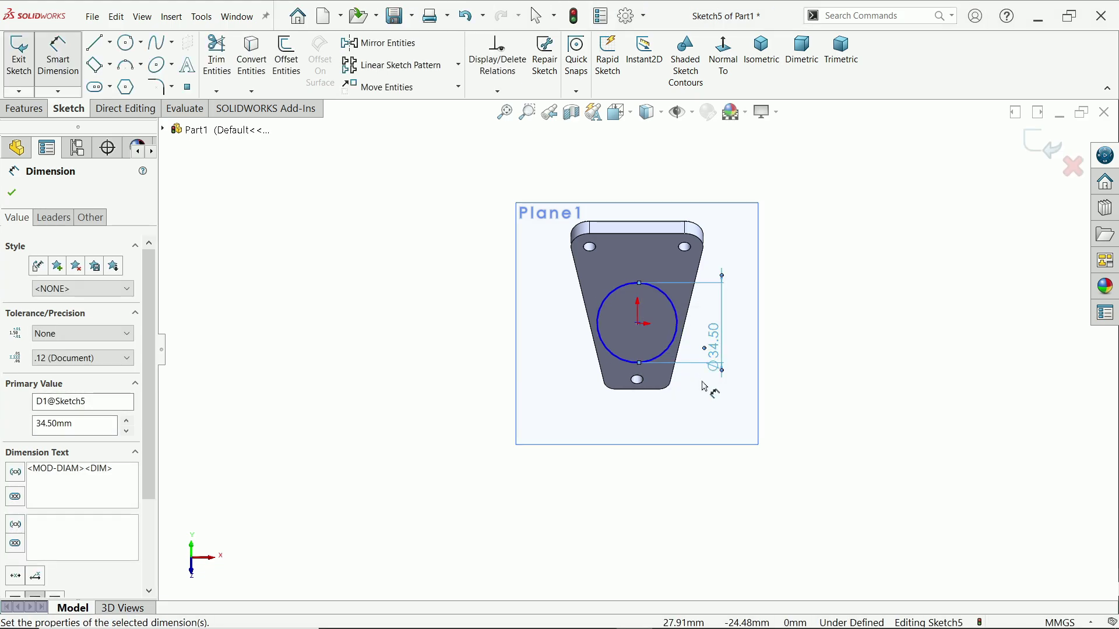
pyautogui.scroll(-5, 683, 351)
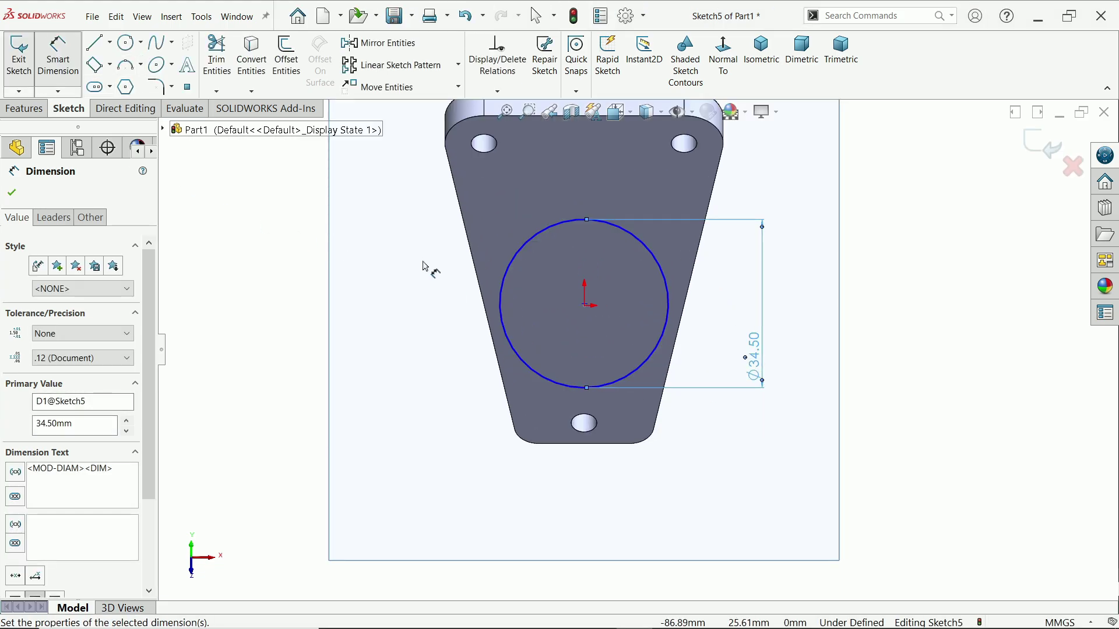
pyautogui.scroll(-2, 588, 327)
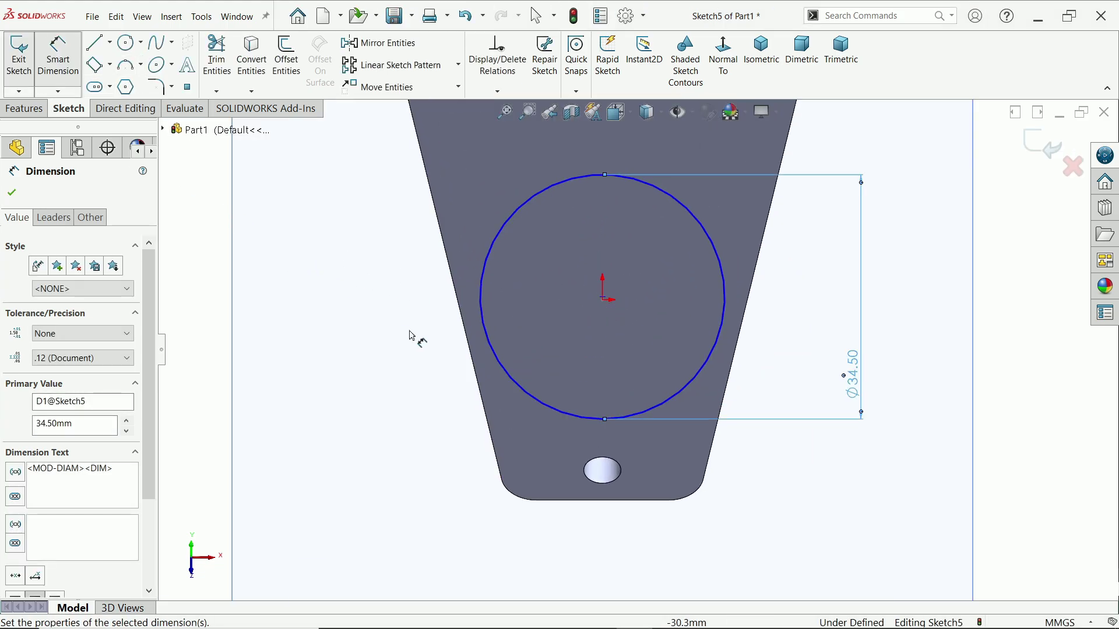
# - Draw a second circle about 27 mm in diameter inside the 34.5 mm circle, sharing its centre
pyautogui.scroll(-3, 610, 314)
pyautogui.click(126, 42)
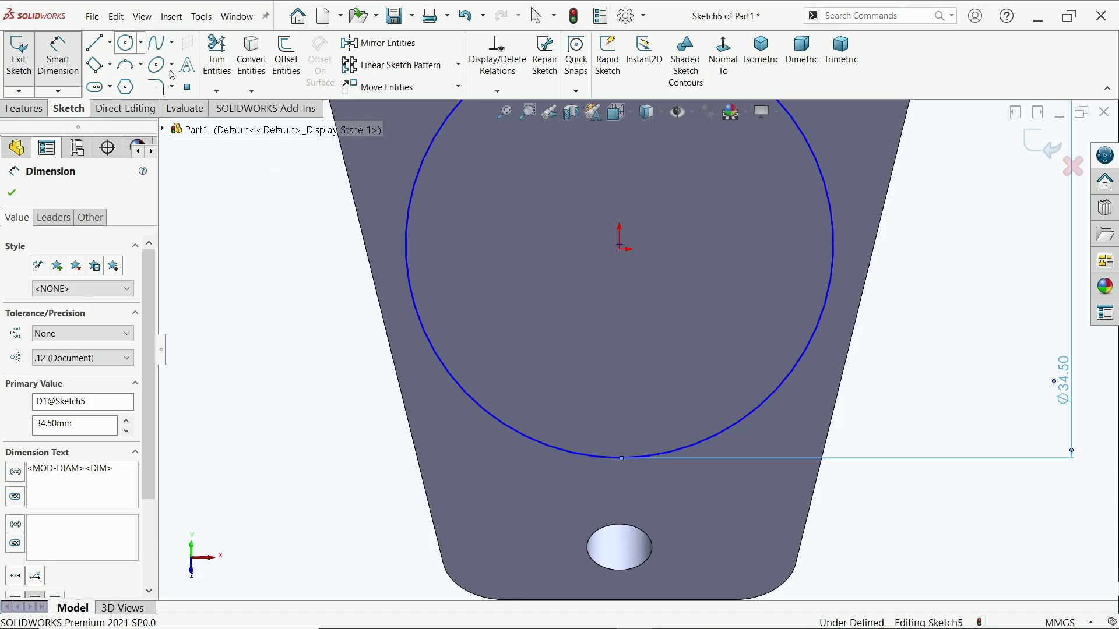
pyautogui.click(620, 245)
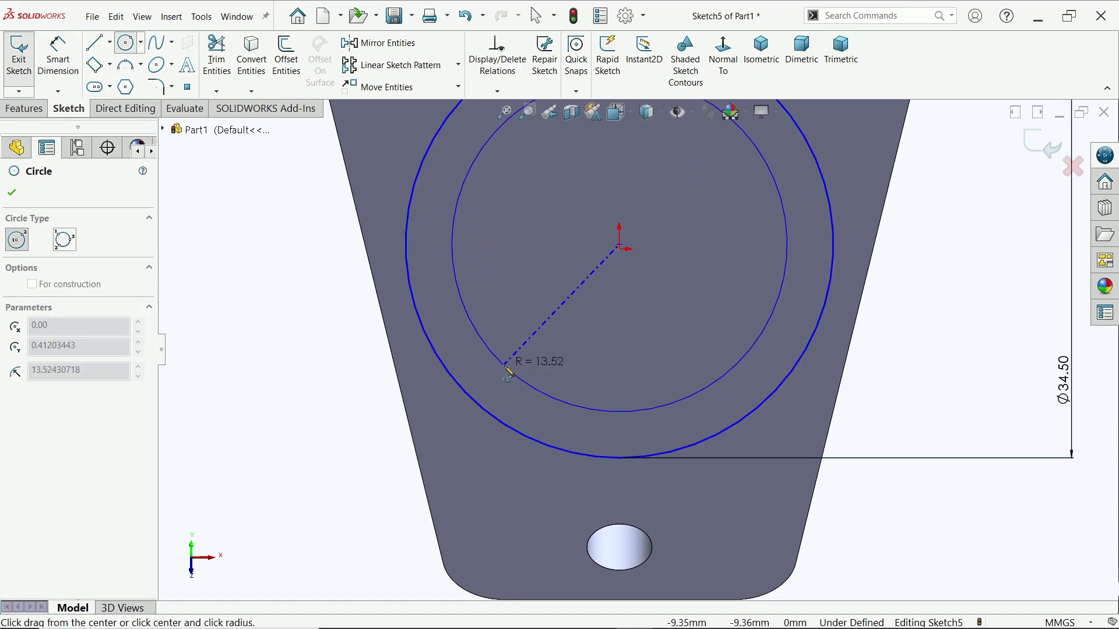
pyautogui.click(508, 373)
# - Dimension the gap between the inner and outer circles and set it to 3.5 mm
pyautogui.press('d')
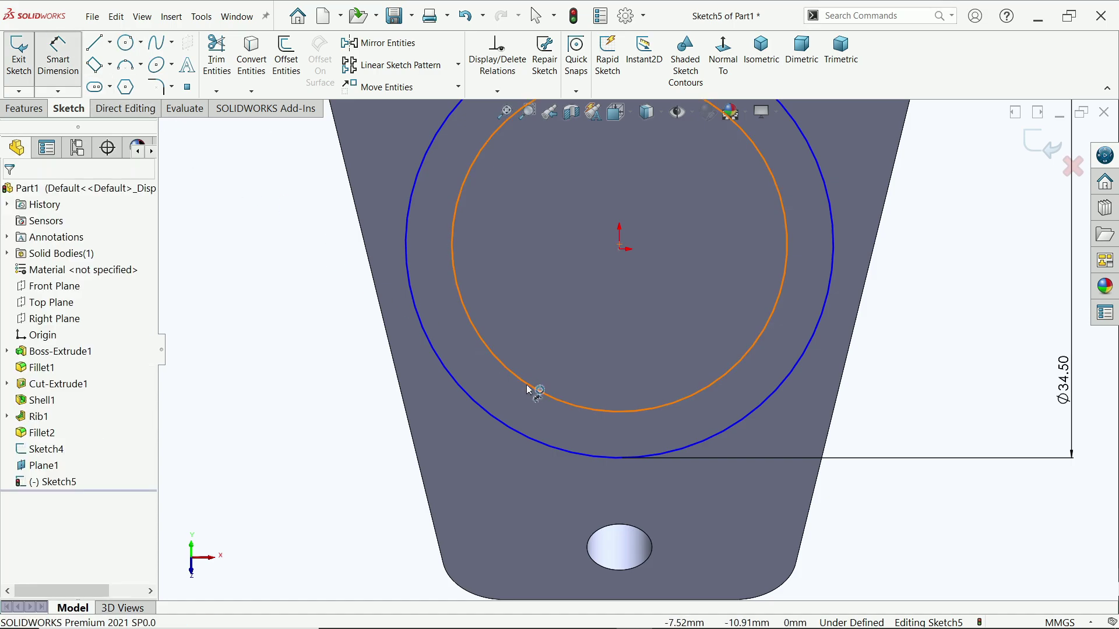
pyautogui.click(530, 390)
pyautogui.click(512, 430)
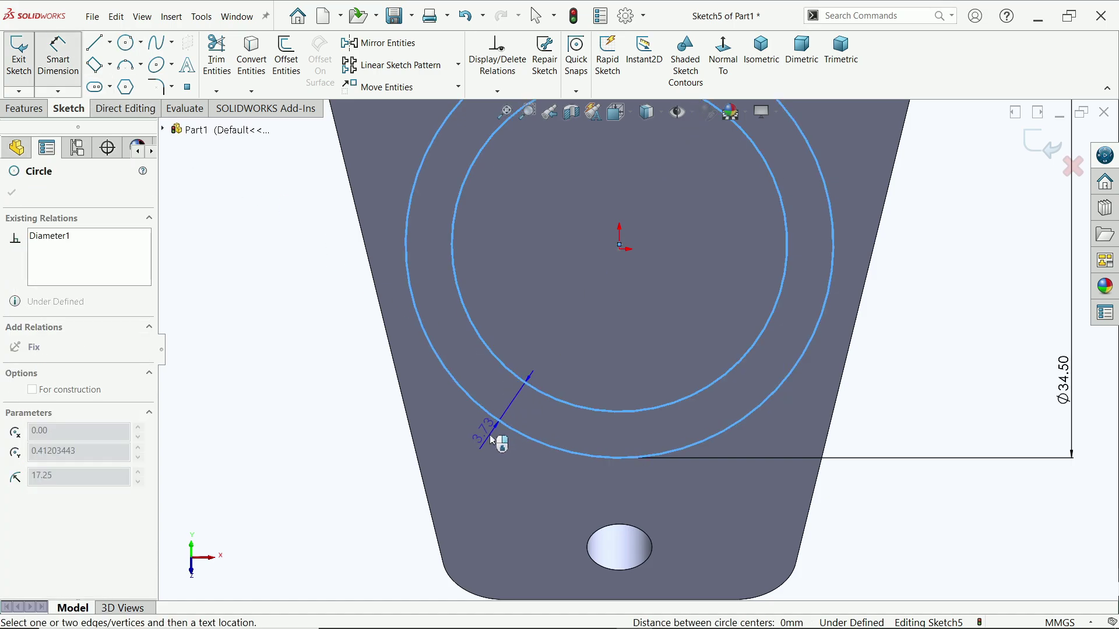
pyautogui.click(492, 441)
pyautogui.write('3.5')
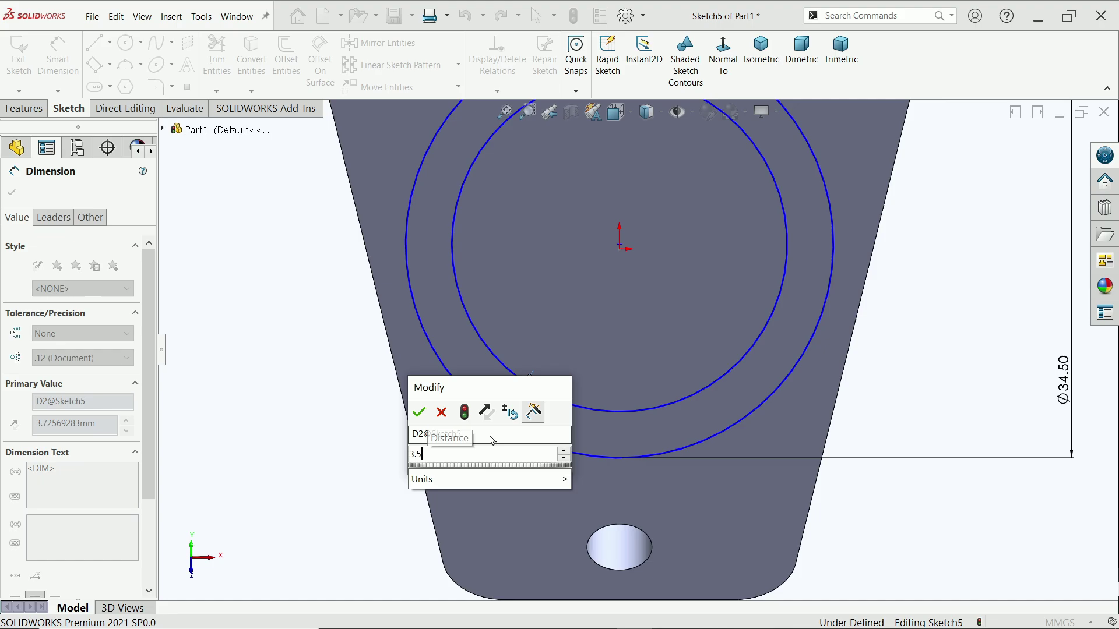
pyautogui.press('Return')
pyautogui.press('Escape')
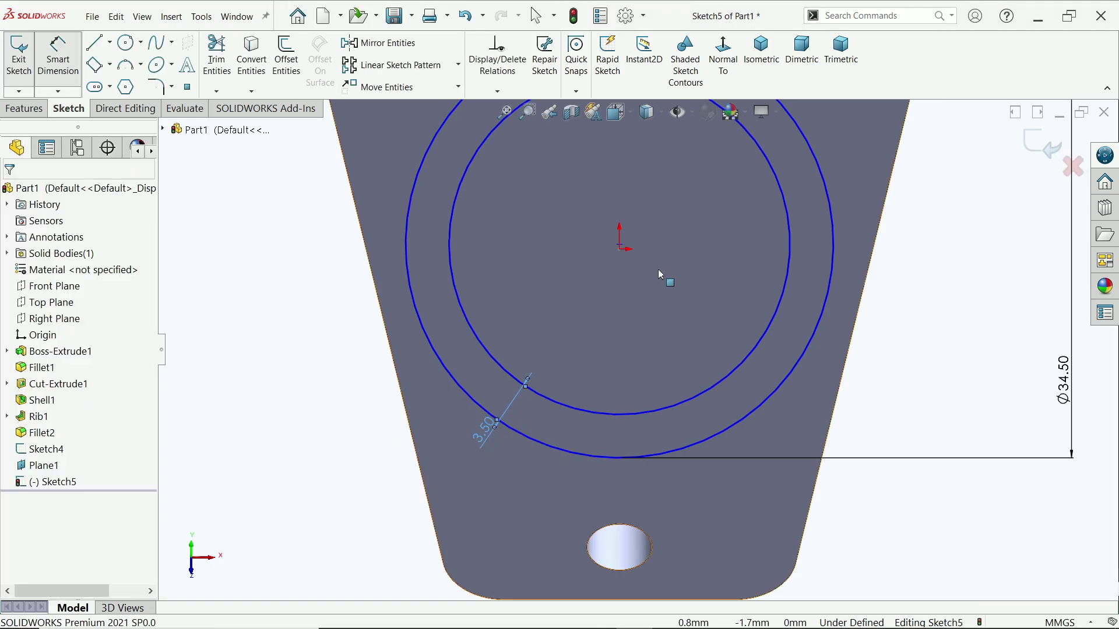
# - Make the circles' shared centre coincident with the upper endpoint of the angled construction line
pyautogui.scroll(-3, 670, 274)
pyautogui.scroll(5, 752, 298)
pyautogui.moveTo(757, 300); pyautogui.dragTo(524, 308, button='middle')
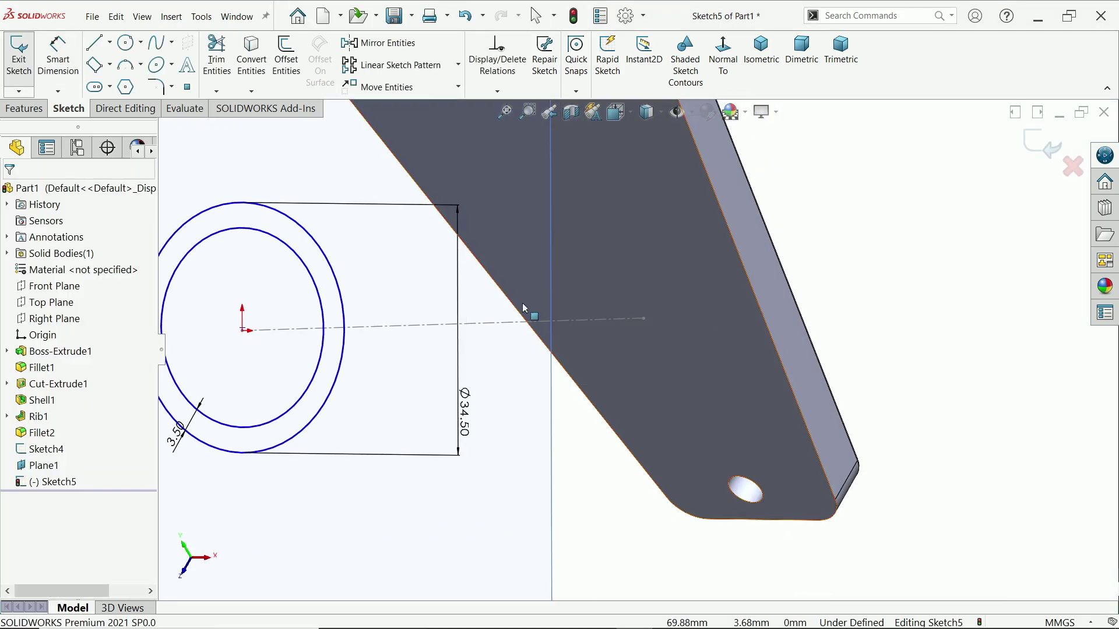
pyautogui.scroll(-5, 382, 374)
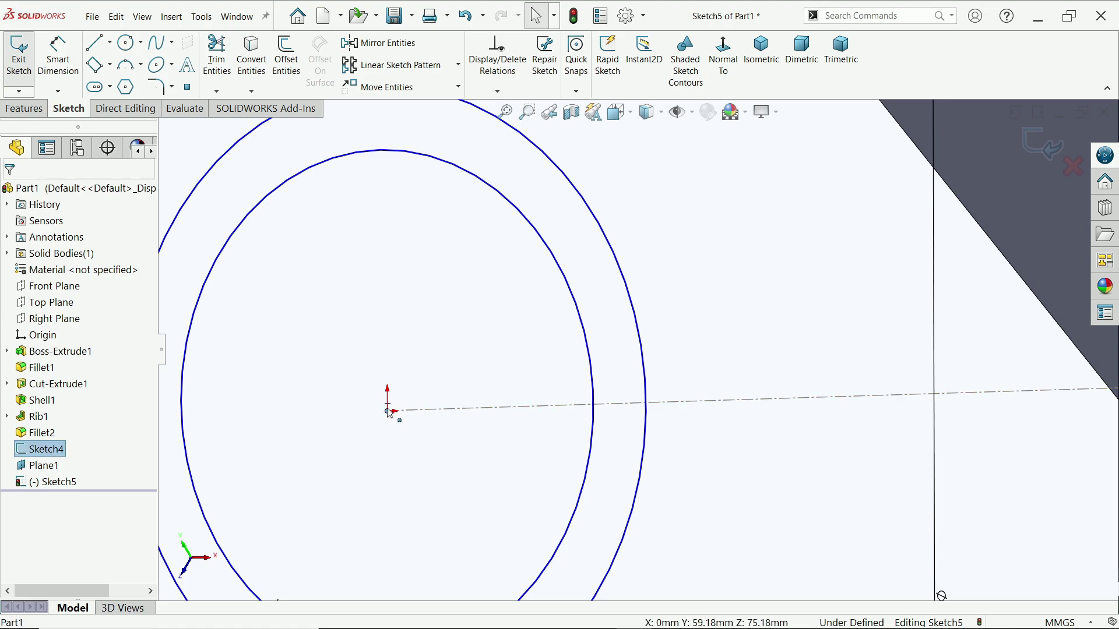
pyautogui.click(389, 408)
pyautogui.keyDown('ctrl'); pyautogui.click(388, 409); pyautogui.keyUp('ctrl')
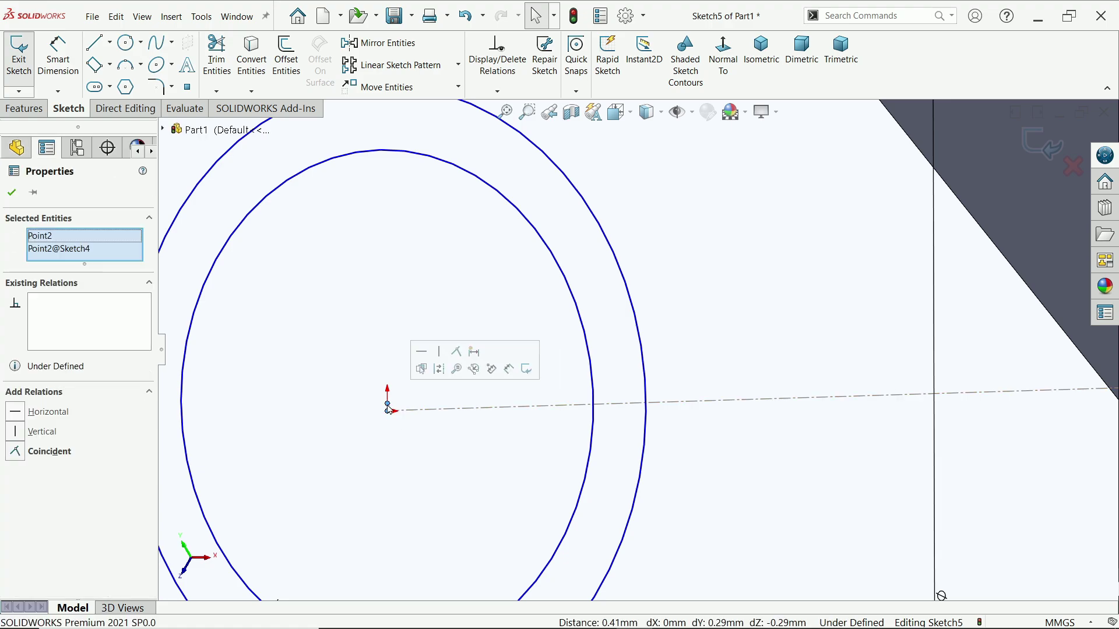
pyautogui.click(458, 353)
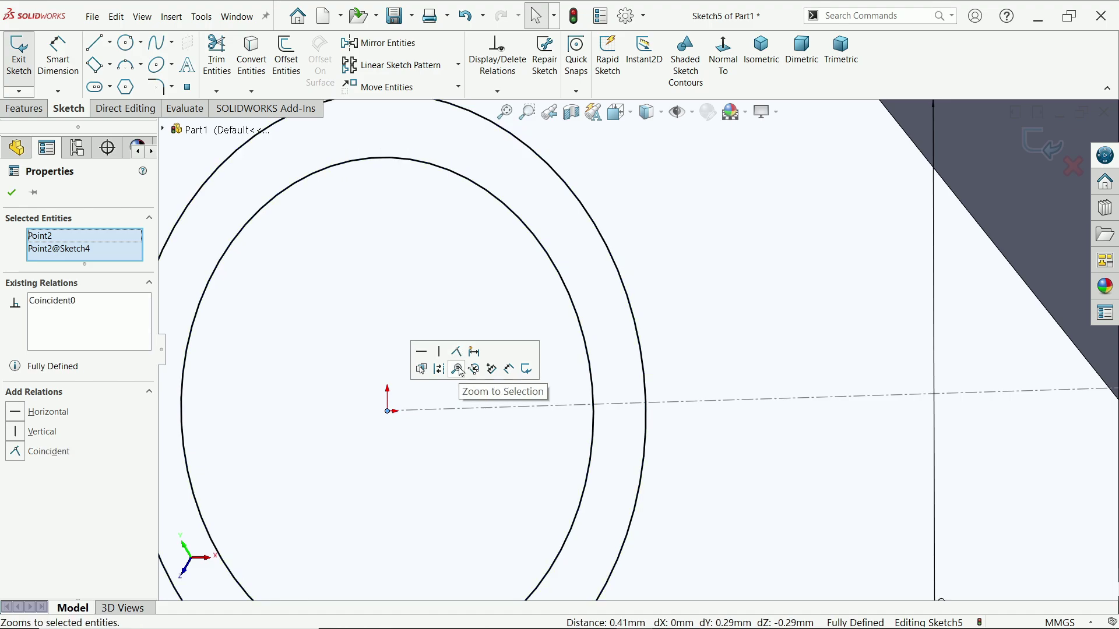
pyautogui.click(457, 369)
pyautogui.click(398, 222)
pyautogui.press('f')
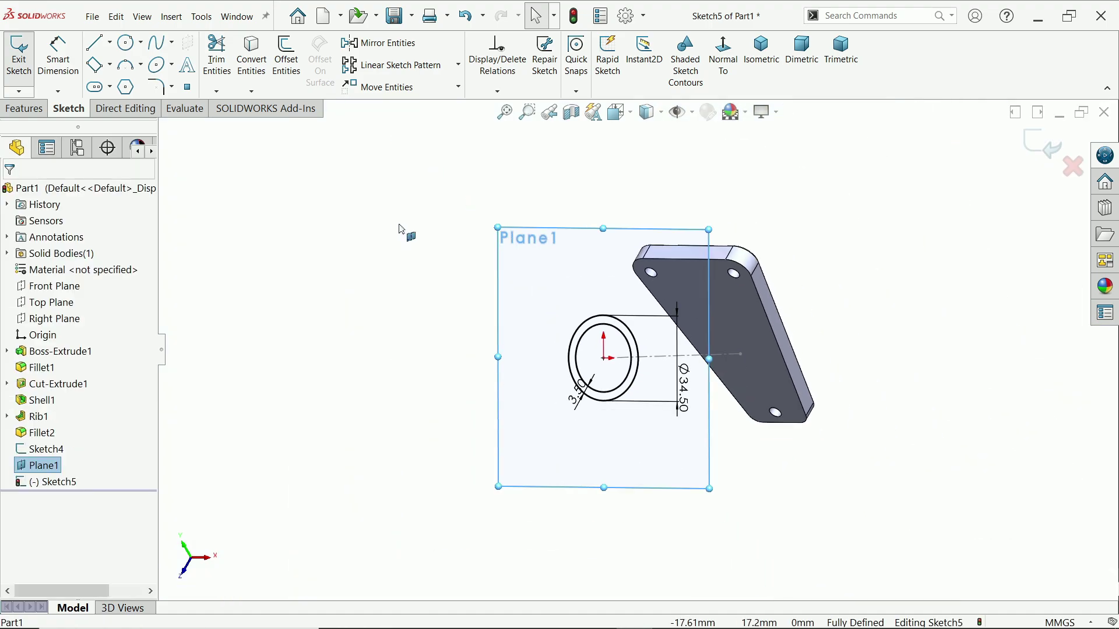
# - Extrude only the outer circle's contour as a solid boss, reversed toward the back plate with the Up To Next end condition
pyautogui.click(24, 109)
pyautogui.click(27, 61)
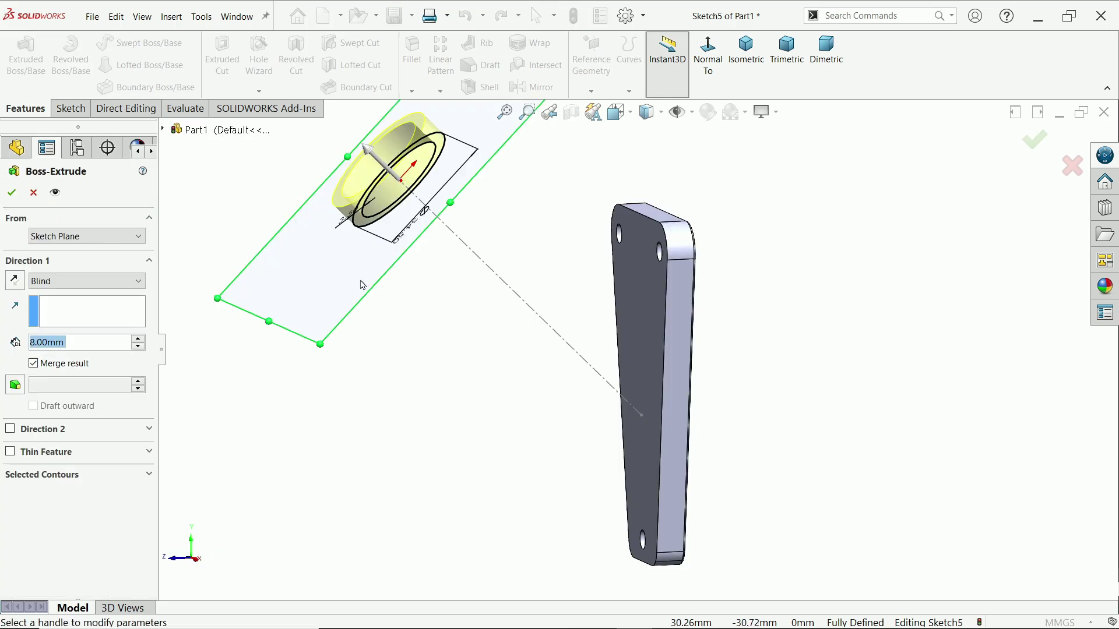
pyautogui.moveTo(365, 282)
pyautogui.mouseDown(button='middle')
pyautogui.moveTo(477, 309)
pyautogui.moveTo(574, 352)
pyautogui.moveTo(515, 352)
pyautogui.moveTo(495, 327)
pyautogui.mouseUp(button='middle')
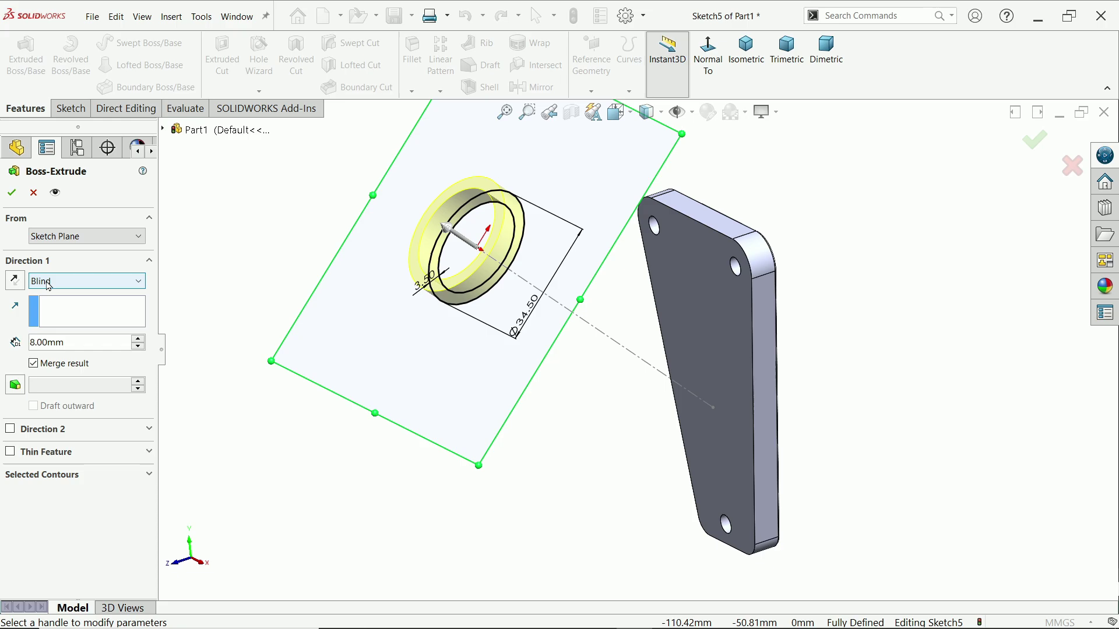
pyautogui.click(14, 282)
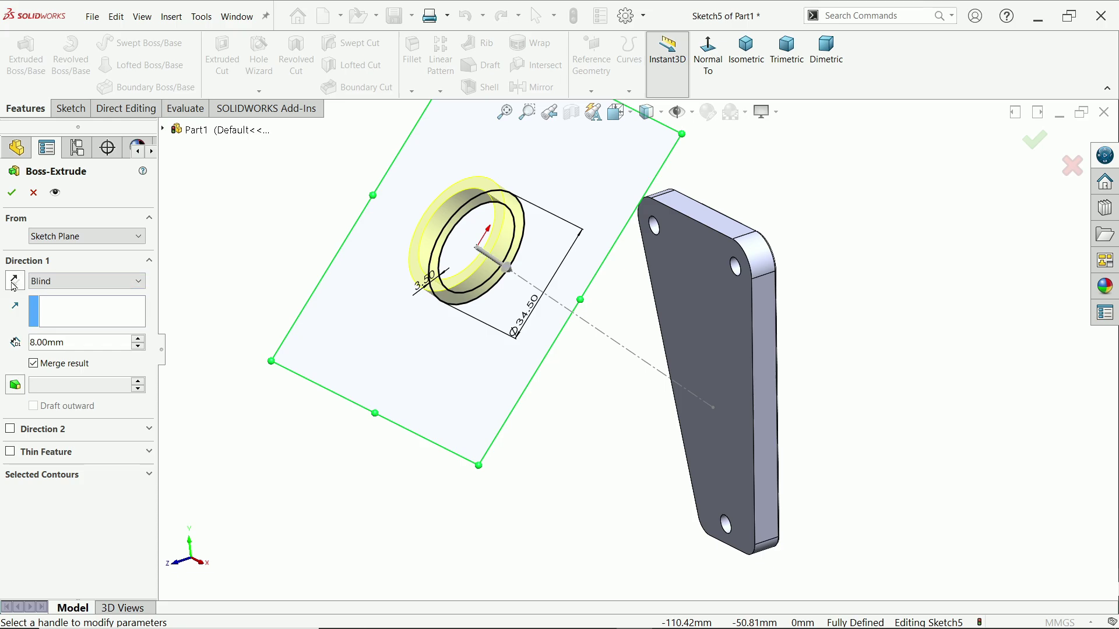
pyautogui.click(56, 282)
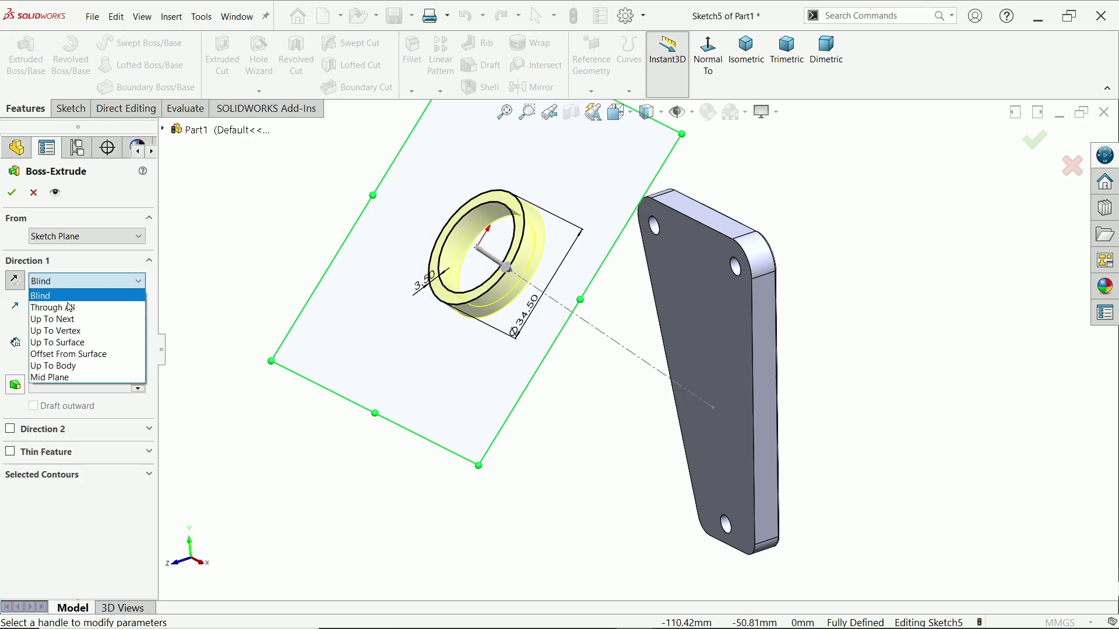
pyautogui.click(70, 322)
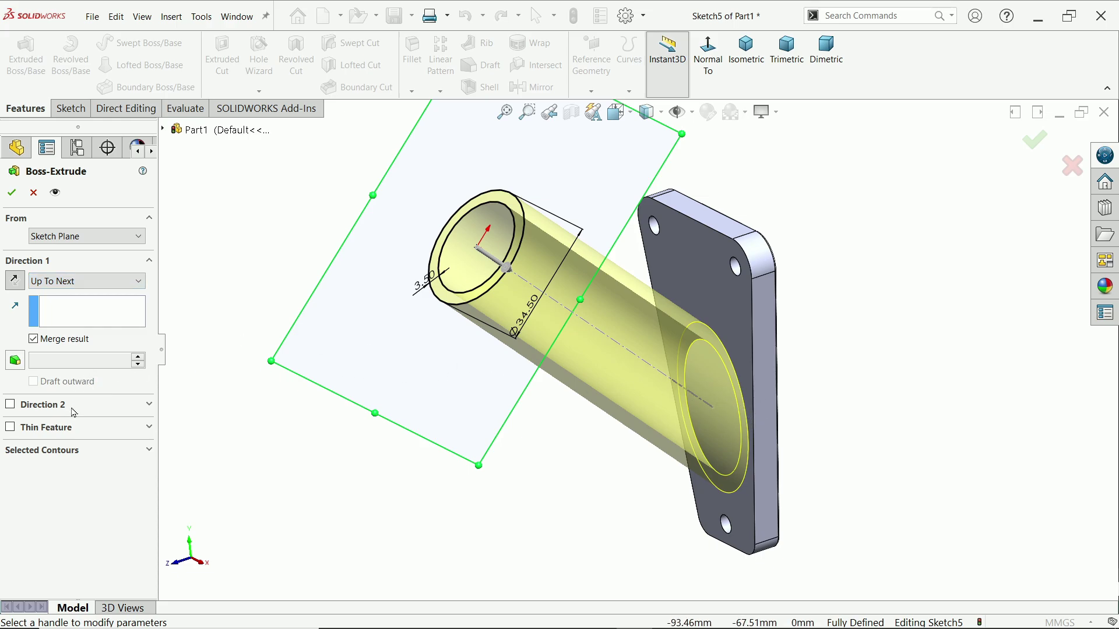
pyautogui.click(40, 451)
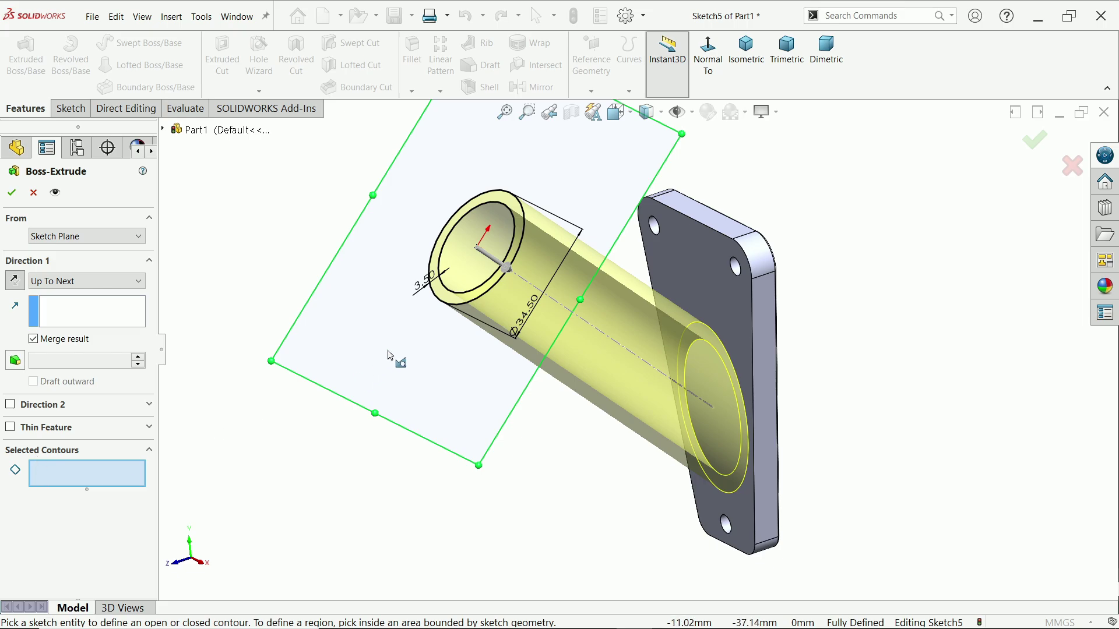
pyautogui.click(453, 310)
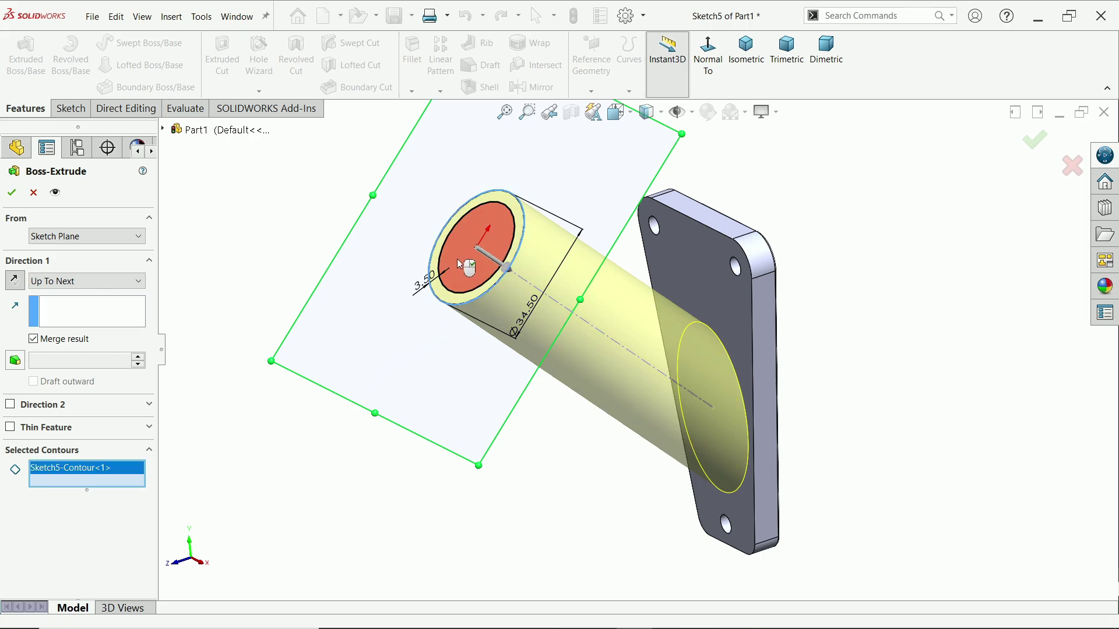
pyautogui.moveTo(822, 415); pyautogui.dragTo(763, 369, button='middle')
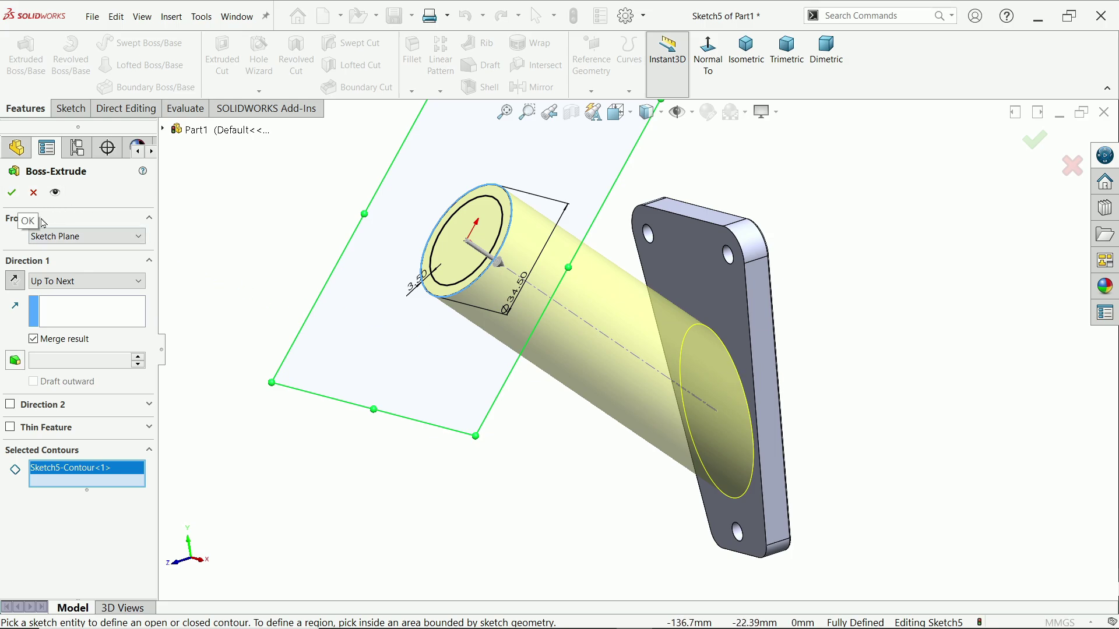
pyautogui.moveTo(250, 250); pyautogui.dragTo(260, 251, button='middle')
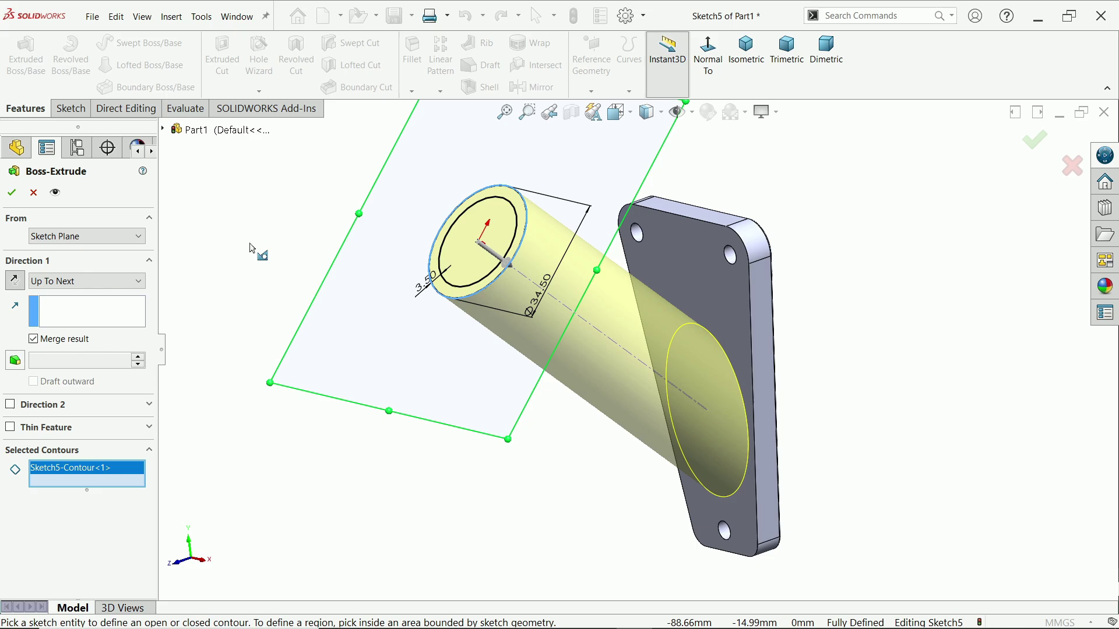
pyautogui.click(11, 192)
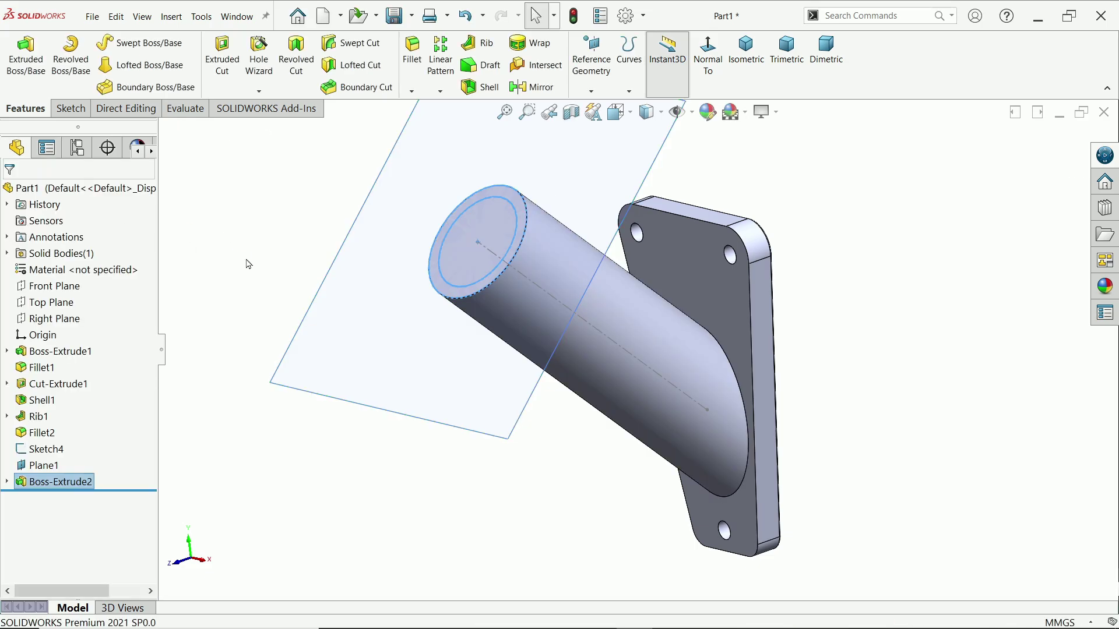
# - Hide the angled reference plane at the end of the extruded cylinder
pyautogui.click(373, 261)
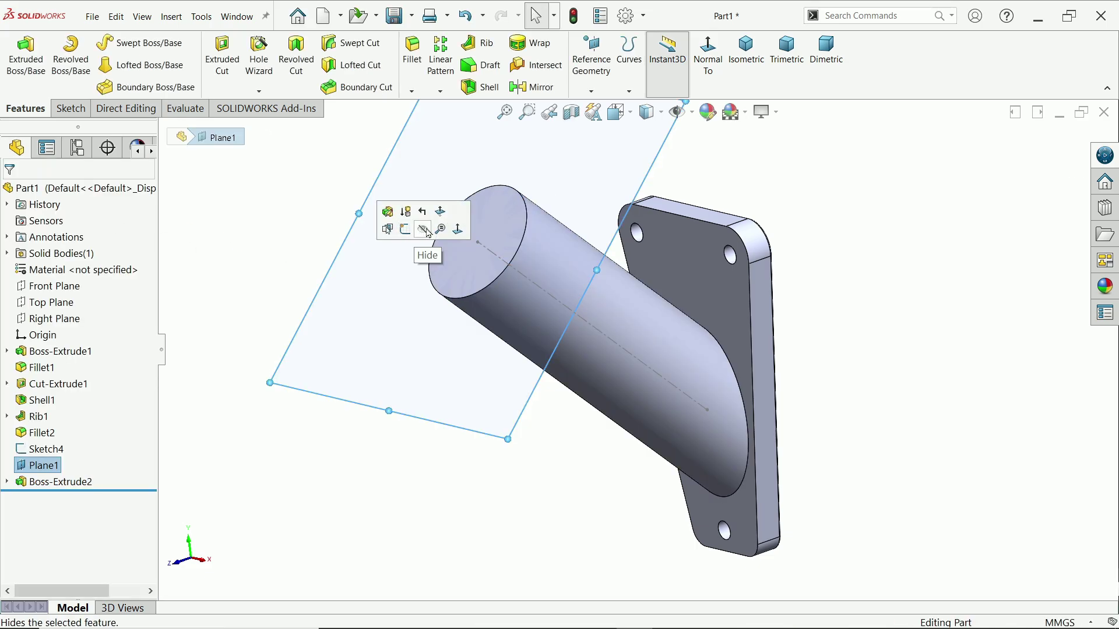
pyautogui.click(412, 234)
pyautogui.moveTo(423, 317); pyautogui.dragTo(308, 353, button='middle')
# - Reuse the tube sketch to cut its inner circle region through the cylinder, Up To Surface at the plate's recessed lower rear pocket face
pyautogui.click(7, 482)
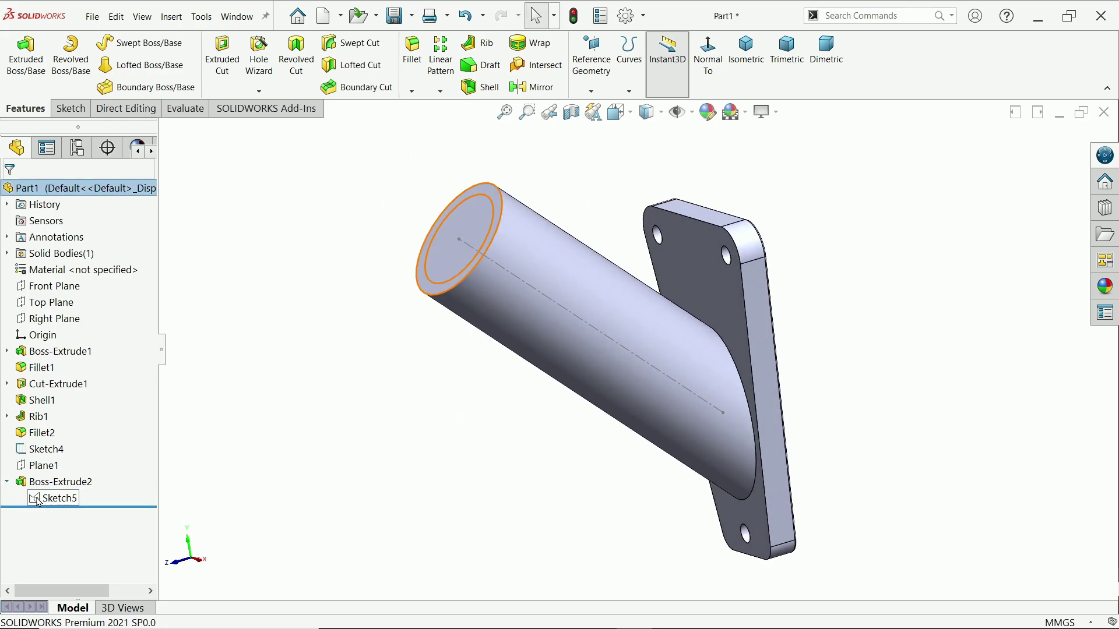
pyautogui.click(39, 500)
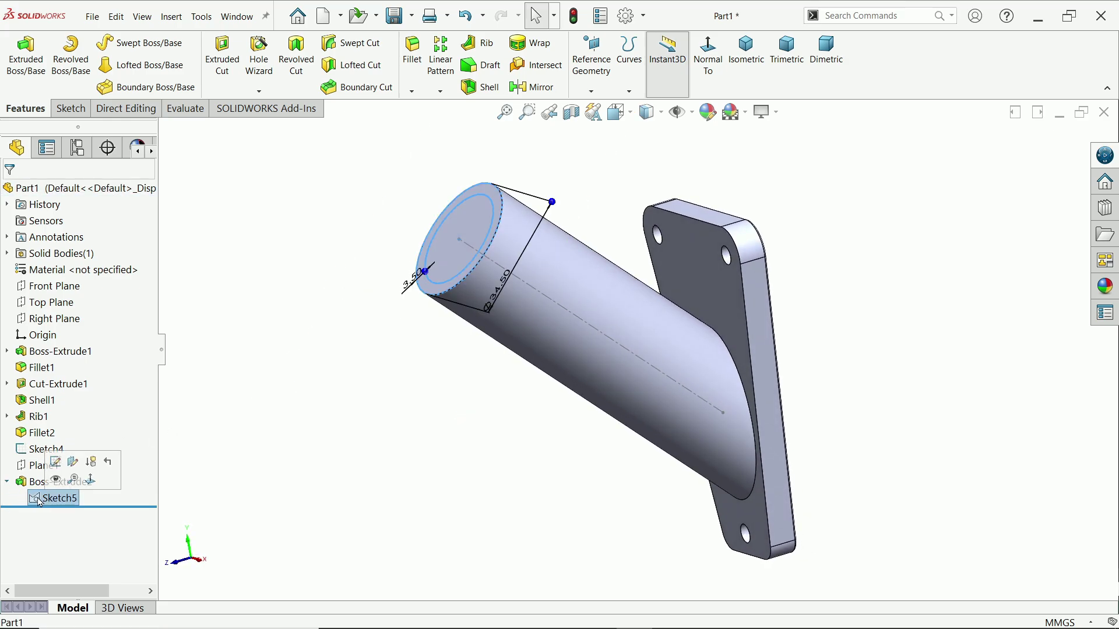
pyautogui.click(224, 61)
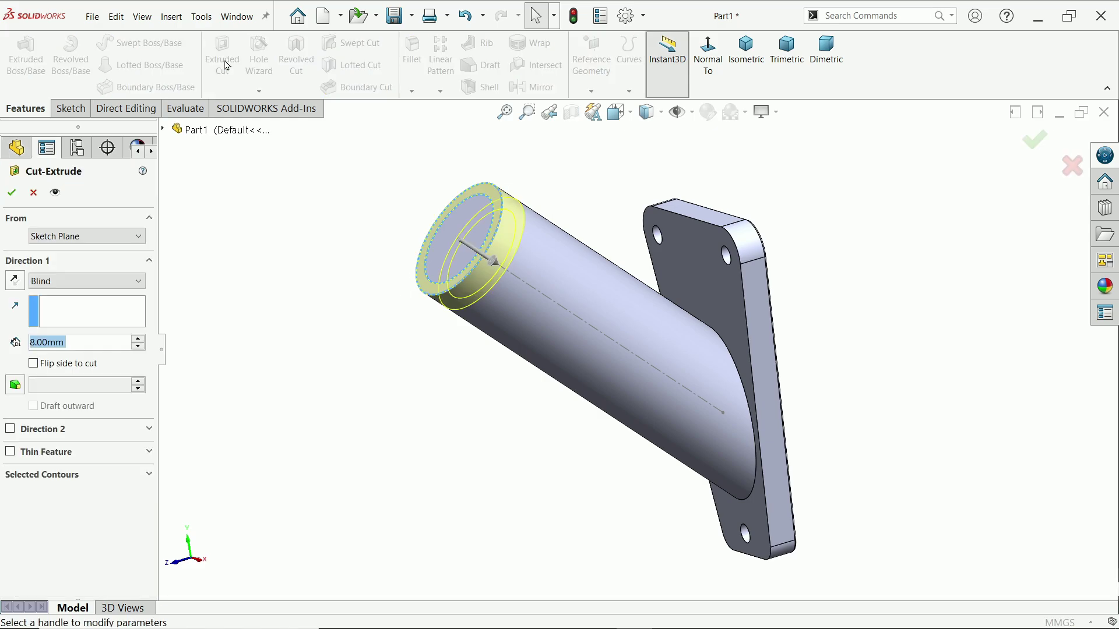
pyautogui.click(37, 486)
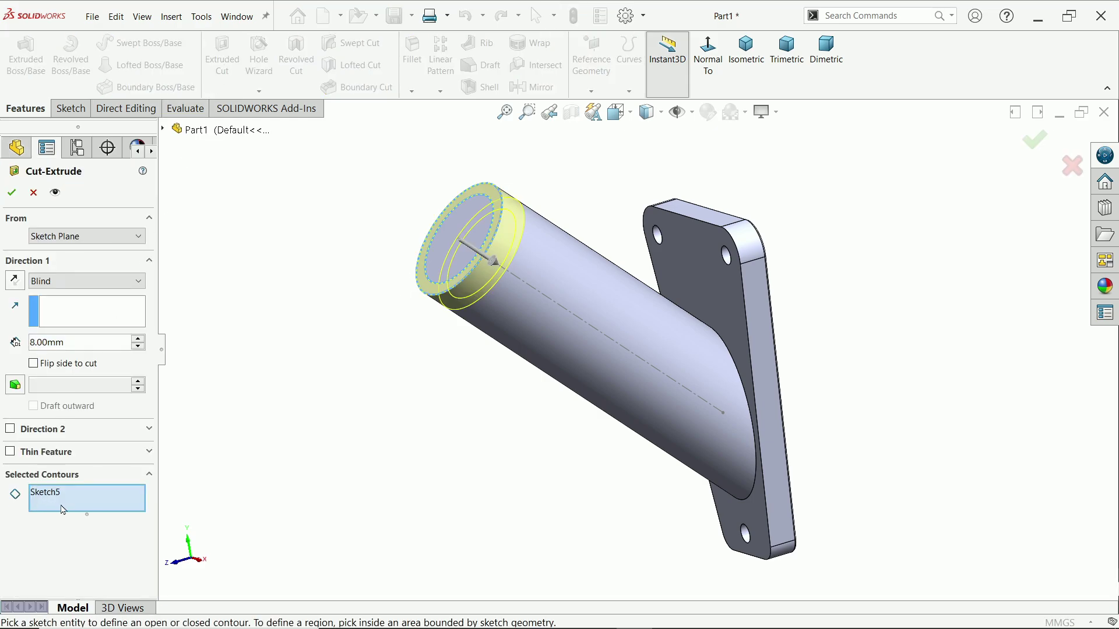
pyautogui.click(446, 273)
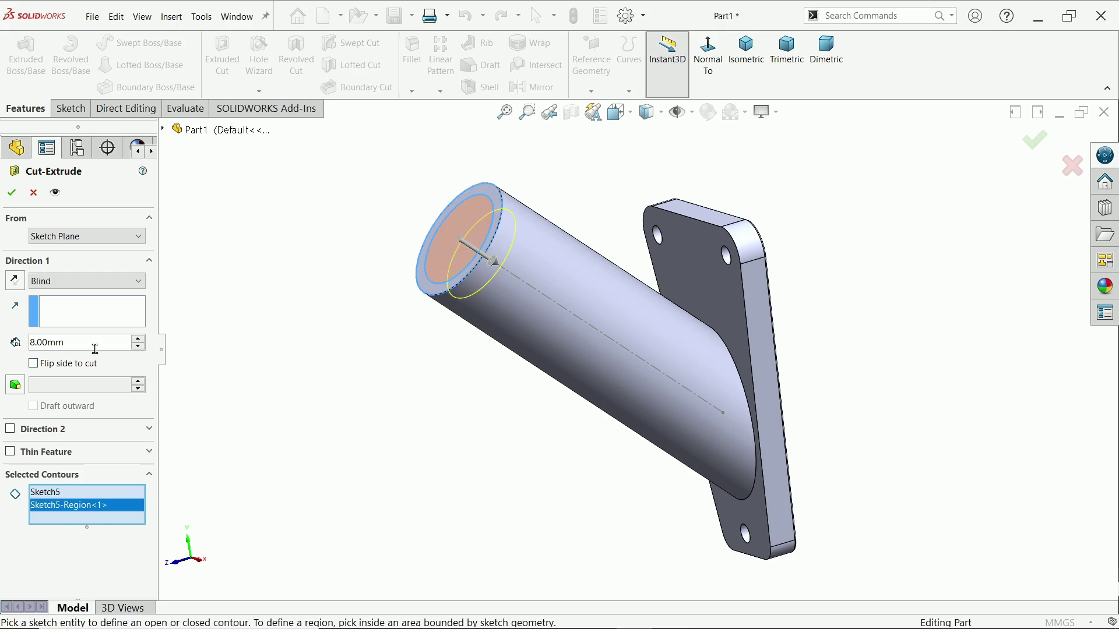
pyautogui.click(56, 284)
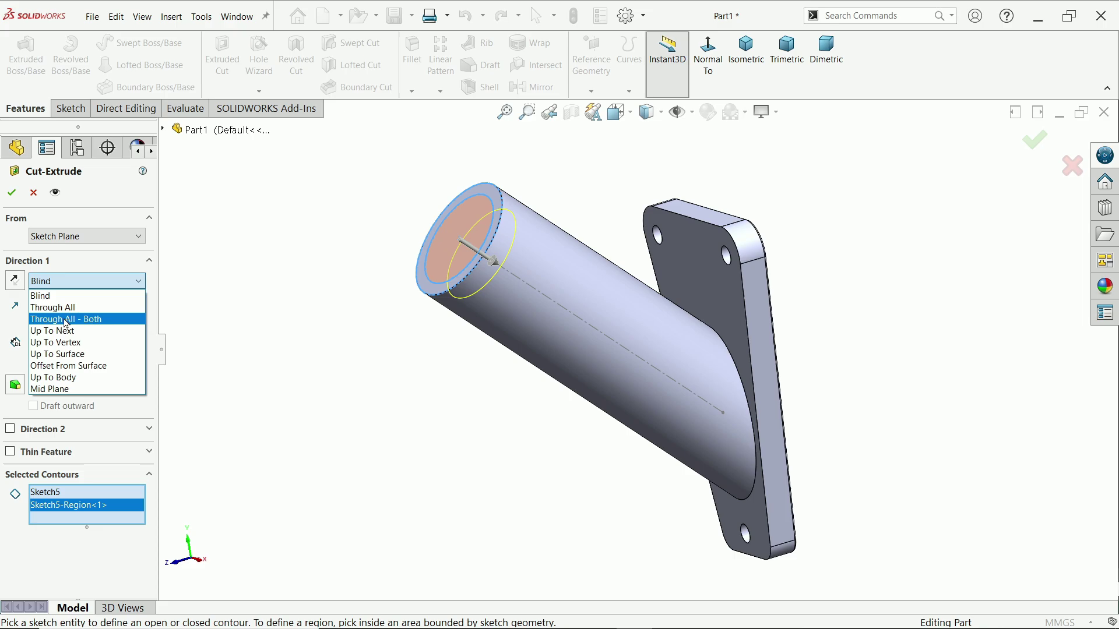
pyautogui.click(67, 354)
pyautogui.moveTo(407, 424)
pyautogui.mouseDown(button='middle')
pyautogui.moveTo(357, 396)
pyautogui.moveTo(317, 394)
pyautogui.moveTo(394, 407)
pyautogui.mouseUp(button='middle')
pyautogui.click(708, 426)
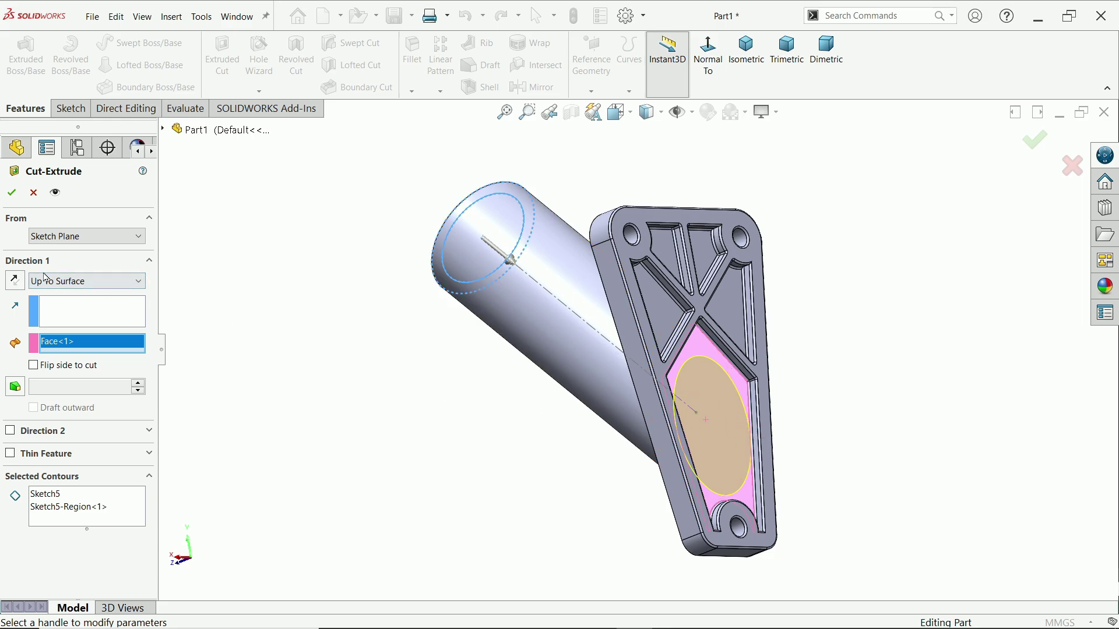
pyautogui.click(12, 193)
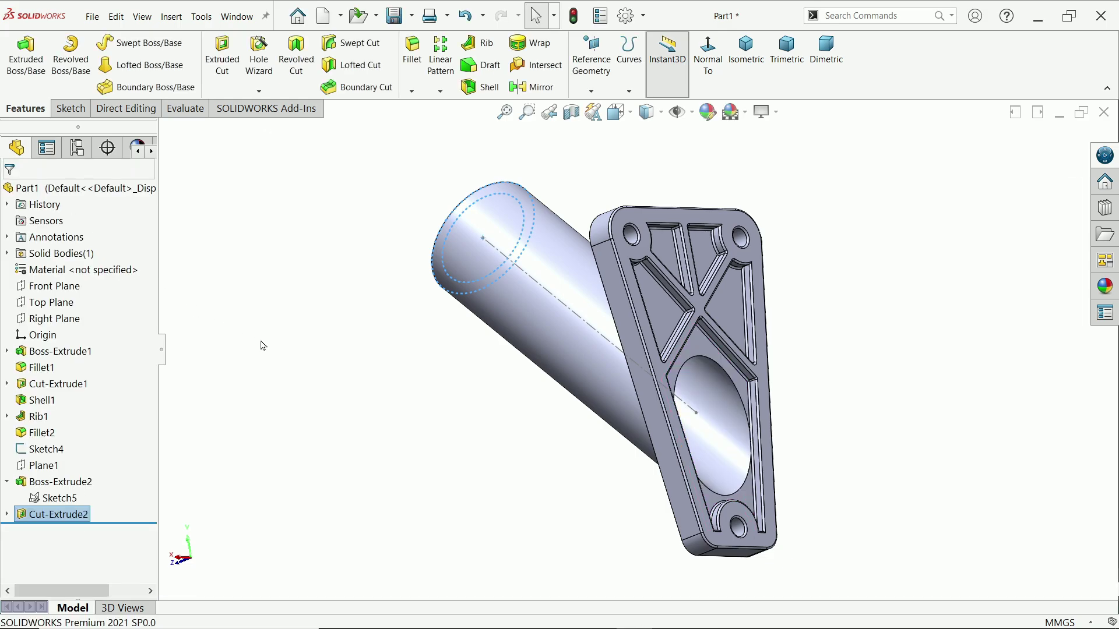
# - Examine the tube's bore and its junction with the plate in a section view along the Right Plane, and turn the section view off
pyautogui.moveTo(263, 346); pyautogui.dragTo(467, 357, button='middle')
pyautogui.click(51, 286)
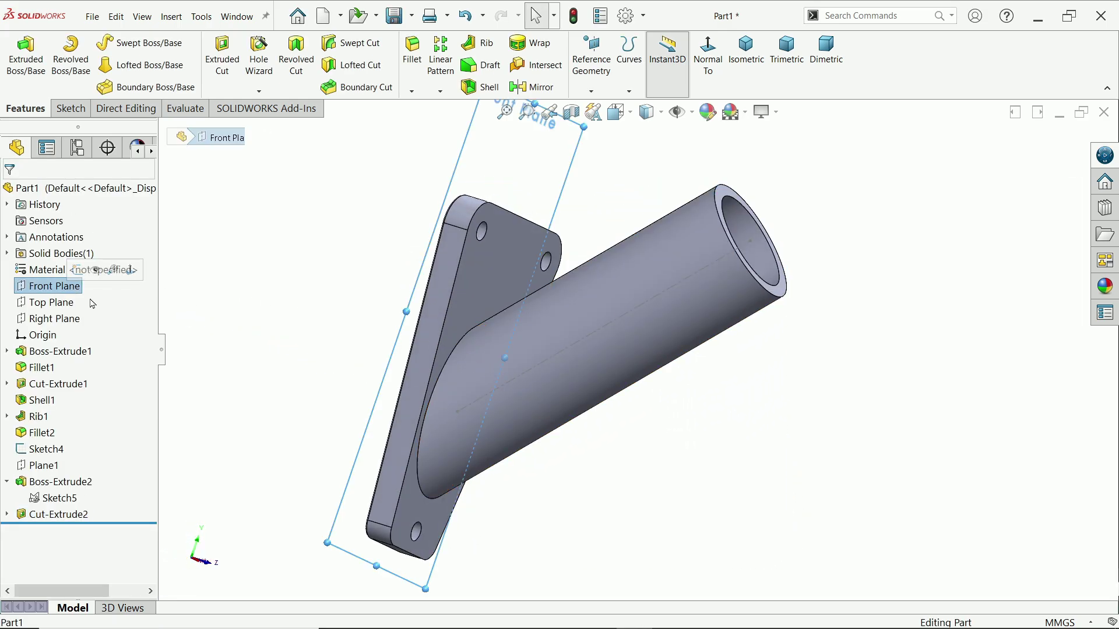
pyautogui.click(56, 318)
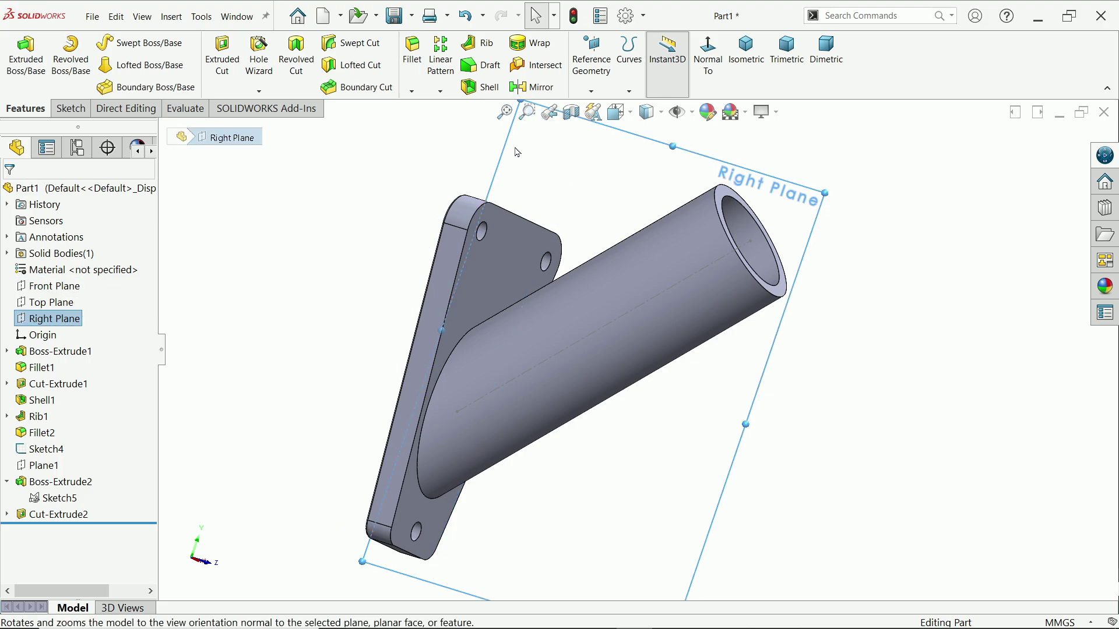
pyautogui.click(572, 114)
pyautogui.click(13, 192)
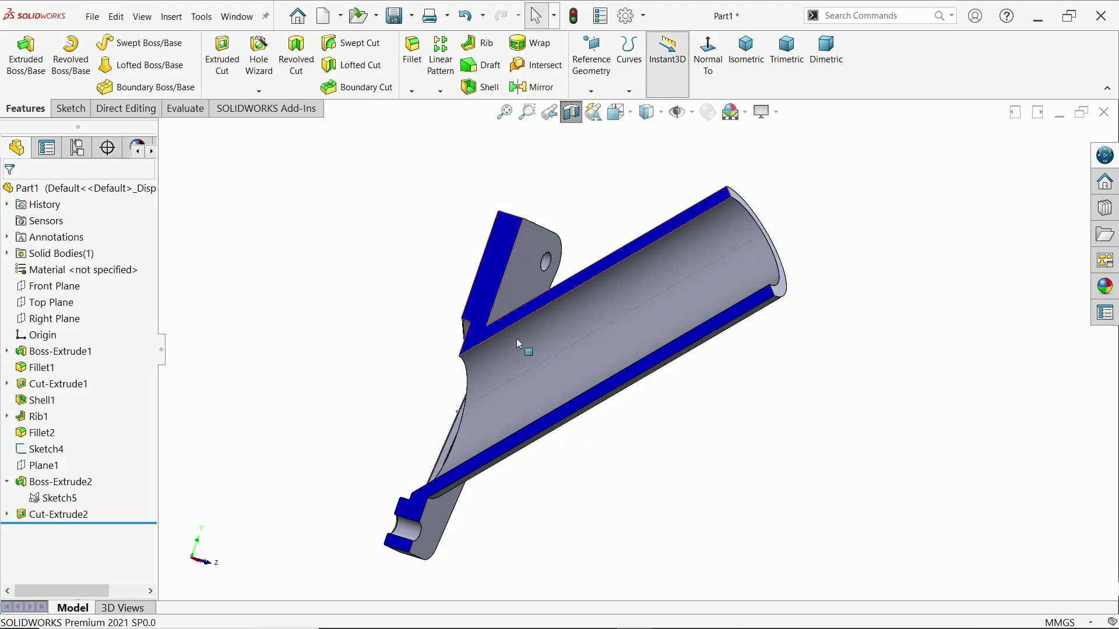
pyautogui.moveTo(518, 344); pyautogui.dragTo(697, 338, button='middle')
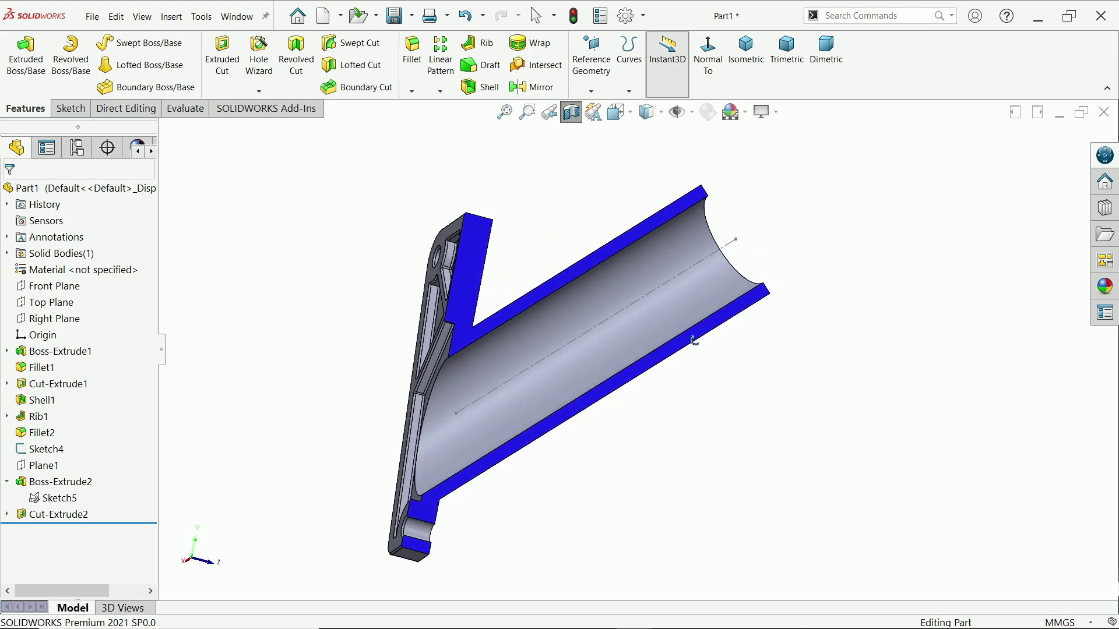
pyautogui.click(575, 116)
# - Switch to the Exercise 171 drawing, examine the upper rib's profile in the side view and Section B-B, and return to SOLIDWORKS
pyautogui.hotkey('alt', 'Tab')
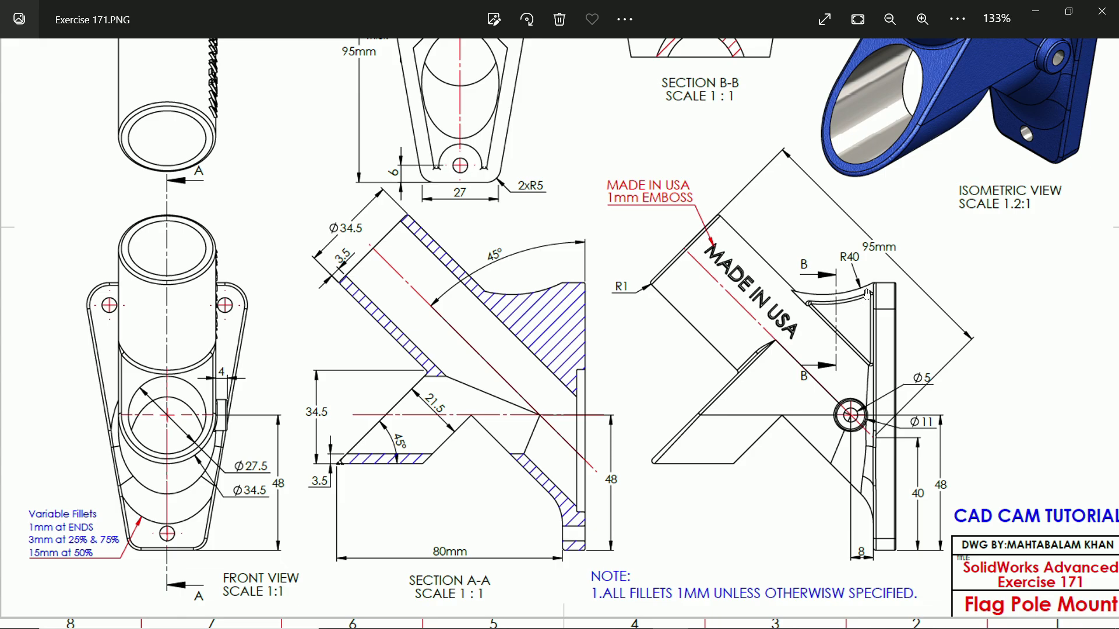
pyautogui.scroll(3, 862, 305)
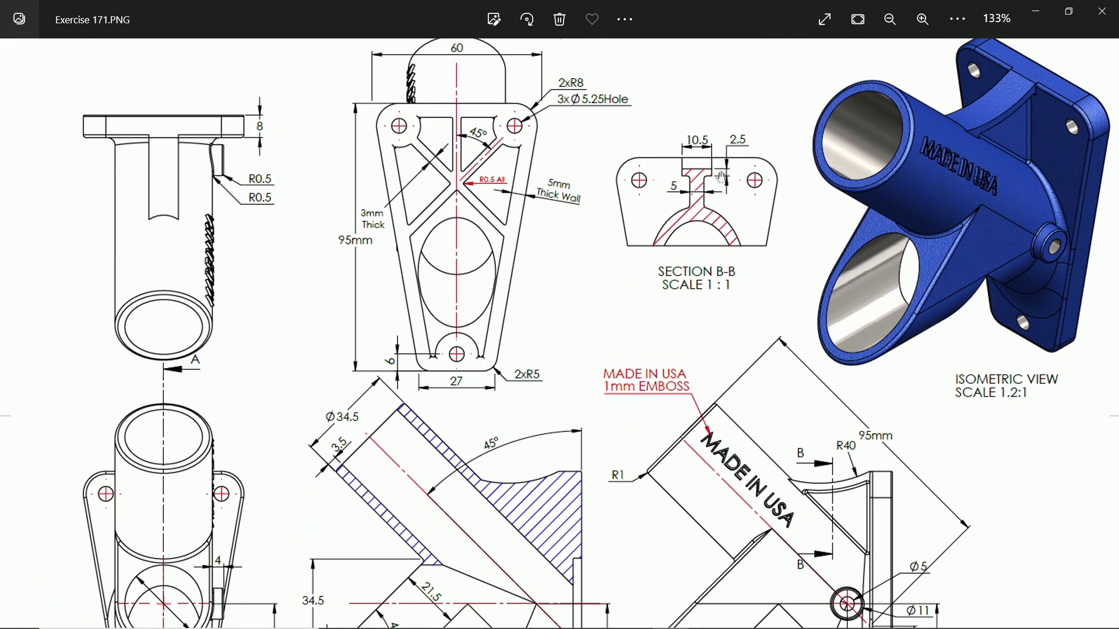
pyautogui.keyDown('ctrl'); pyautogui.scroll(2, 721, 177); pyautogui.keyUp('ctrl')
pyautogui.scroll(1, 635, 257)
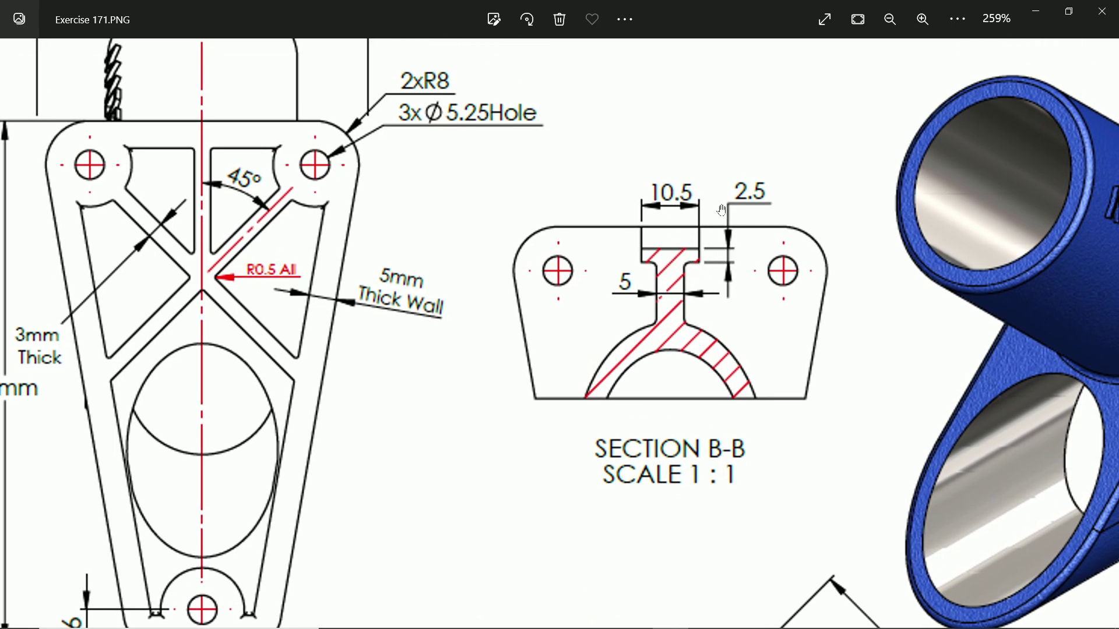
pyautogui.scroll(-8, 713, 319)
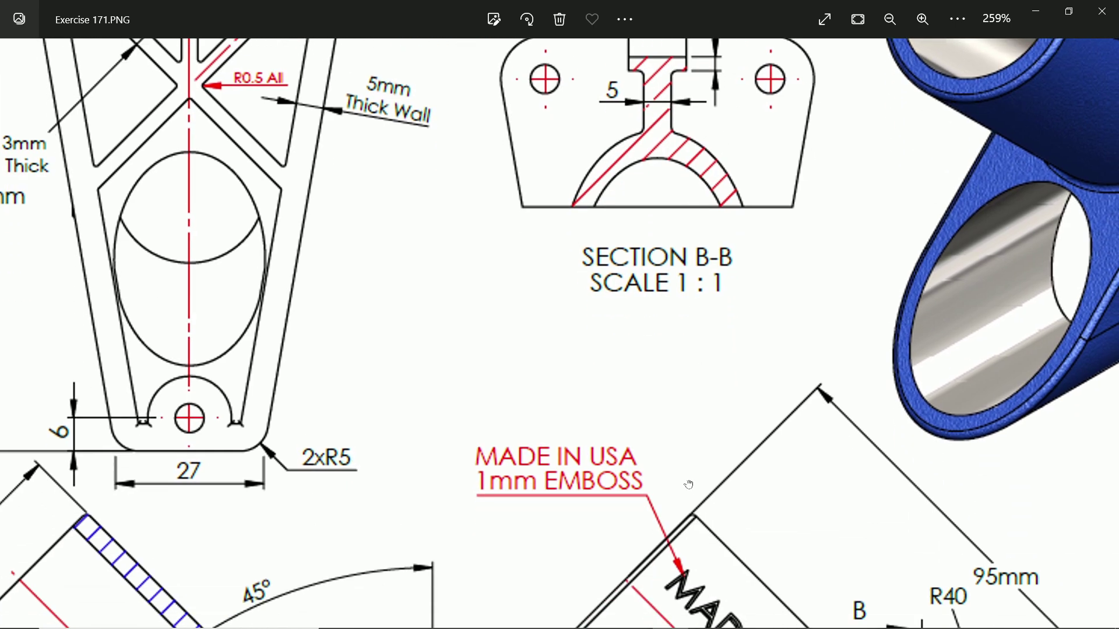
pyautogui.moveTo(698, 380); pyautogui.dragTo(459, 282)
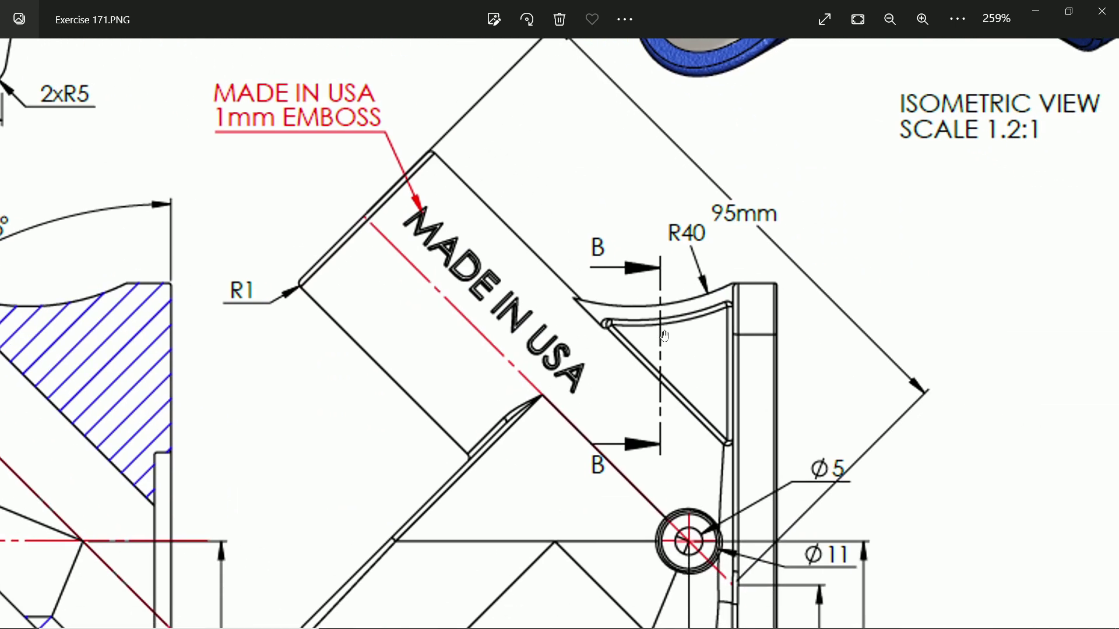
pyautogui.moveTo(665, 336); pyautogui.dragTo(654, 277)
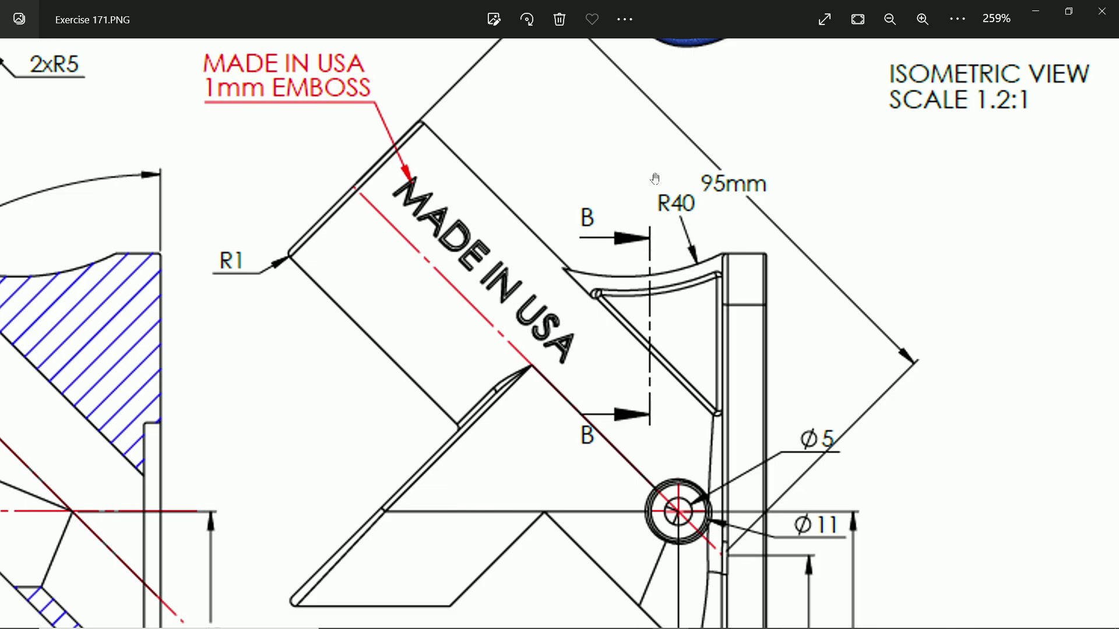
pyautogui.moveTo(654, 179); pyautogui.dragTo(797, 531)
pyautogui.moveTo(667, 235); pyautogui.dragTo(724, 457)
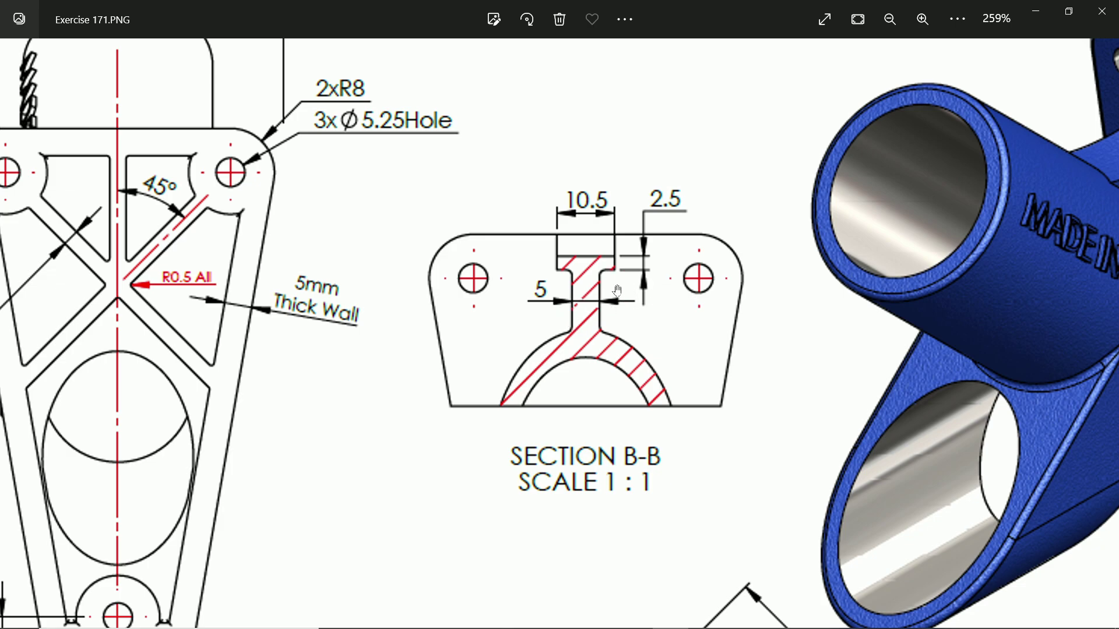
pyautogui.click(1040, 11)
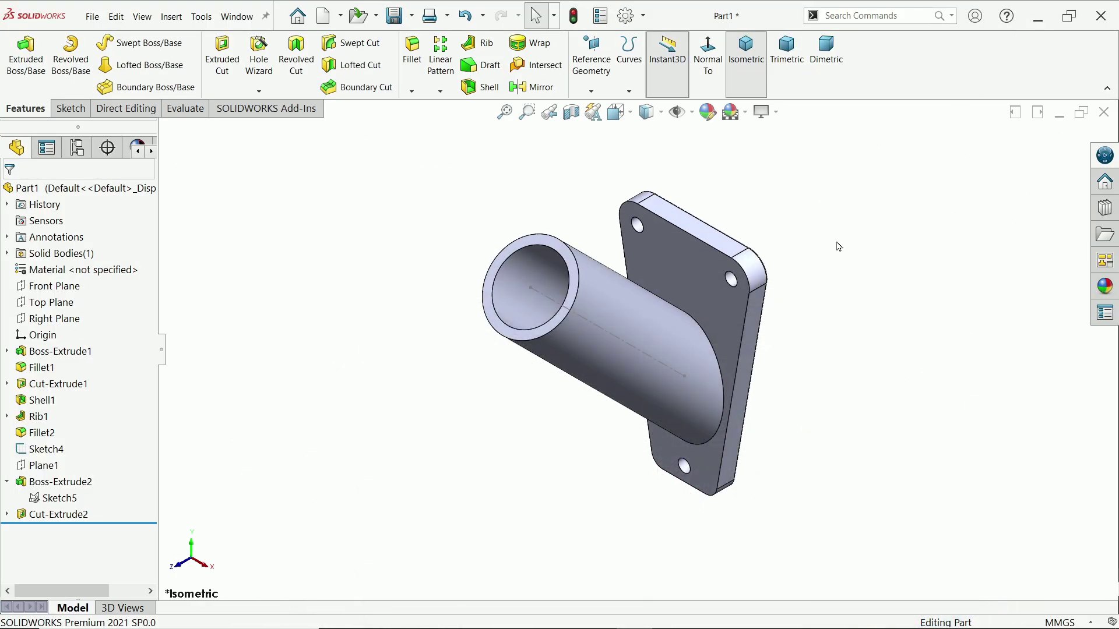
# - Start a new sketch on the Right Plane with the 3 Point Arc tool, at the gap between tube and plate
pyautogui.click(47, 319)
pyautogui.click(87, 296)
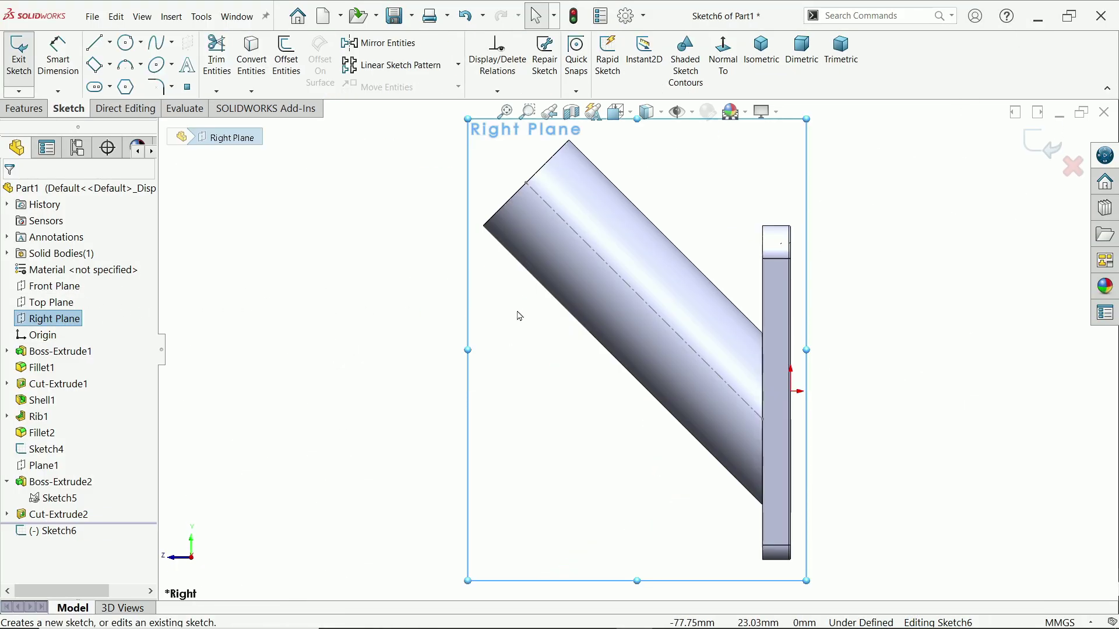
pyautogui.click(141, 65)
pyautogui.click(143, 117)
pyautogui.scroll(-4, 723, 215)
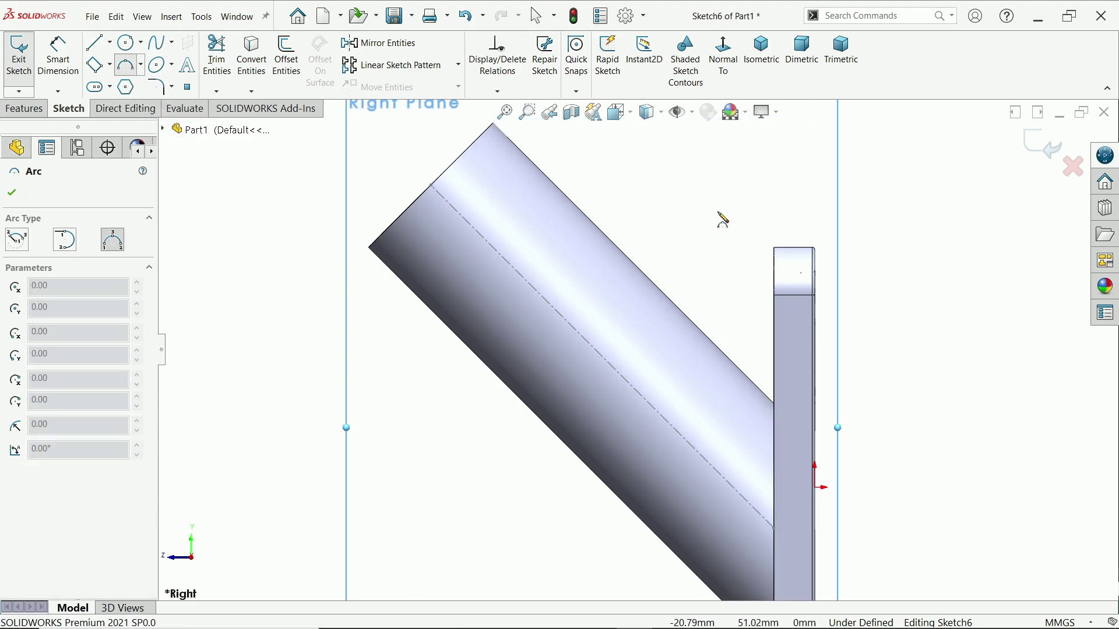
pyautogui.click(790, 279)
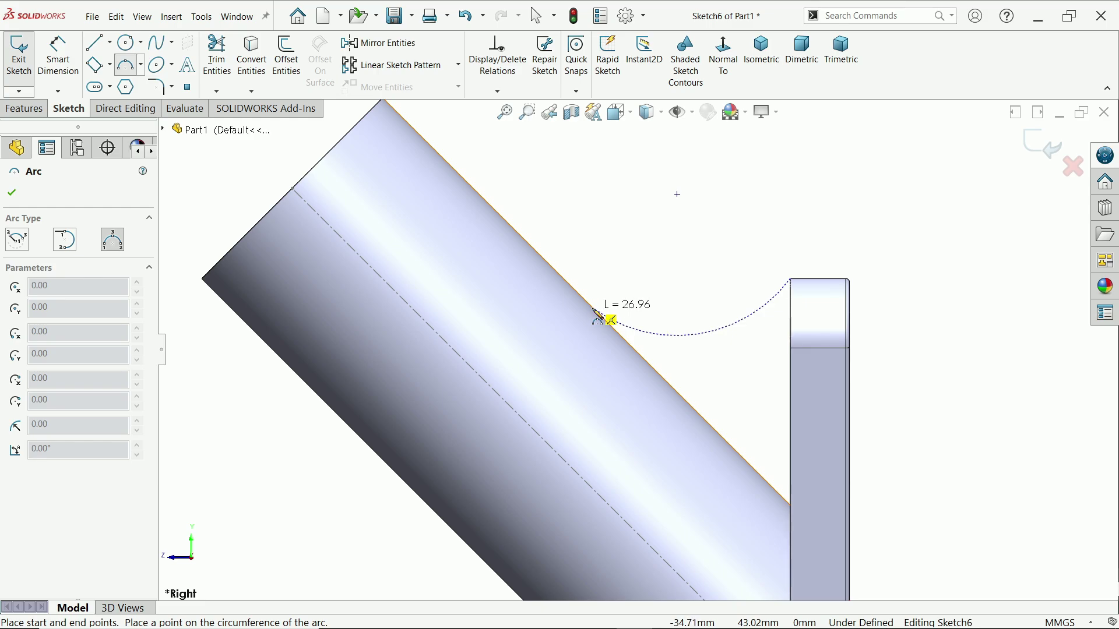
pyautogui.click(594, 309)
pyautogui.press('Escape')
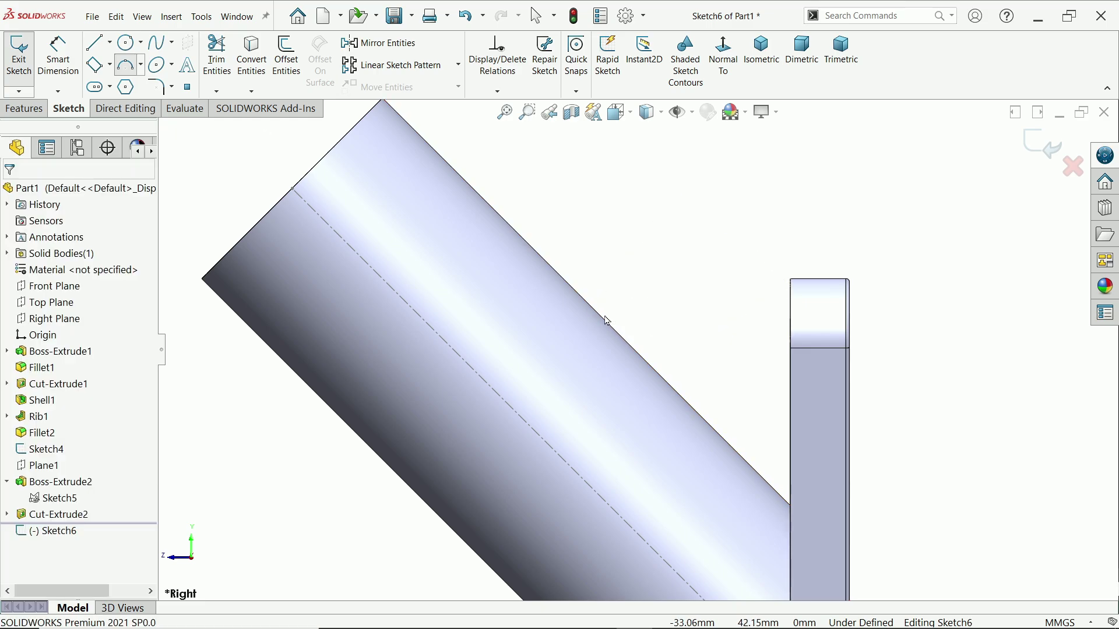
# - Draw a downward-bowed three-point arc of about 55 mm radius from the plate's upper front corner to the tube's upper silhouette edge
pyautogui.click(132, 66)
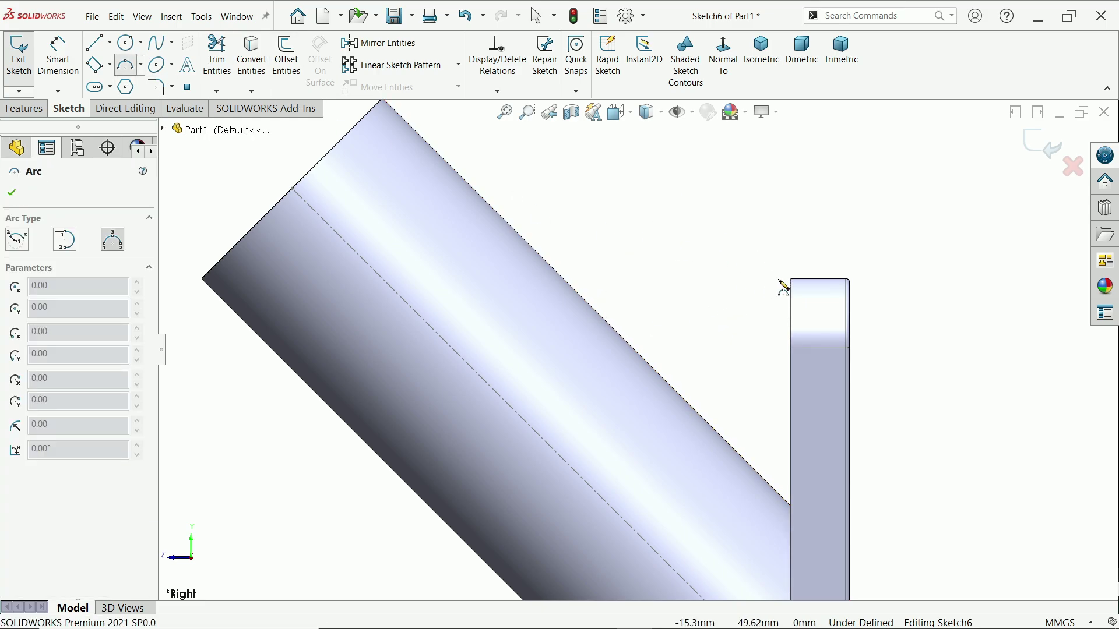
pyautogui.click(791, 281)
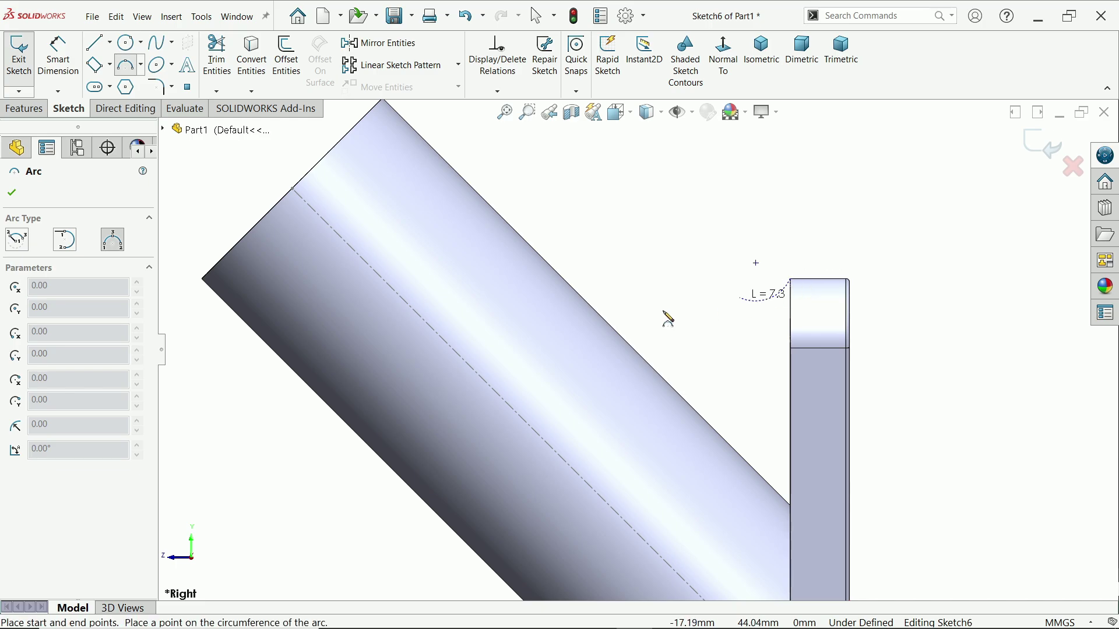
pyautogui.click(587, 303)
pyautogui.click(645, 308)
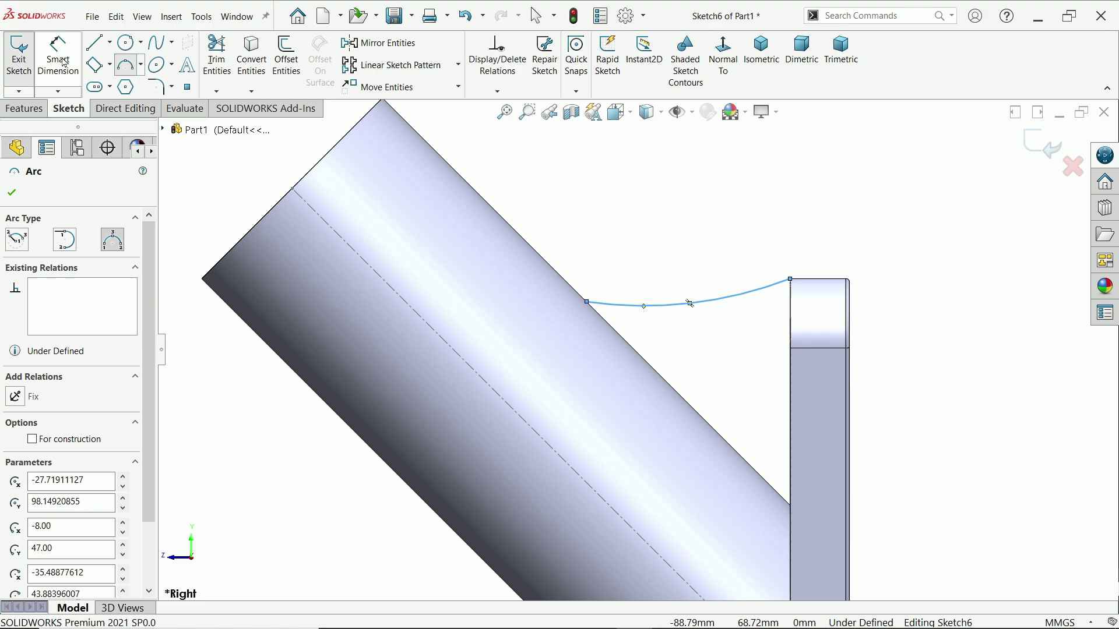
pyautogui.press('Escape')
# - Dimension the arc between plate and tube with a radius of 40 mm
pyautogui.click(682, 304)
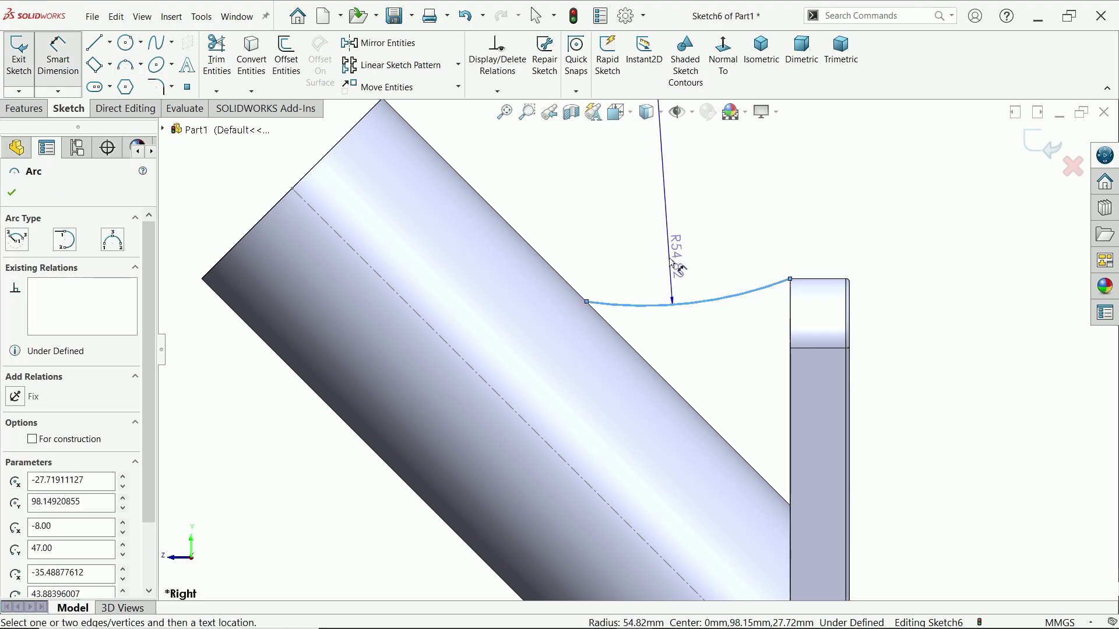
pyautogui.click(672, 256)
pyautogui.write('40')
pyautogui.press('Return')
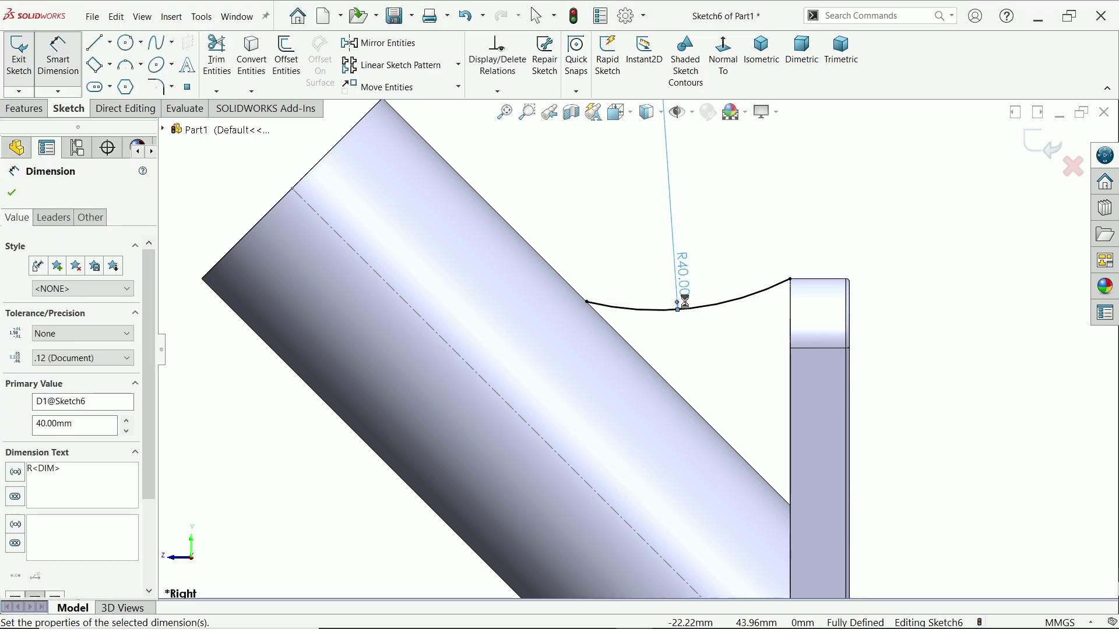
# - Offset the R40 arc by 2.5 mm, reversed to the lower side
pyautogui.click(287, 58)
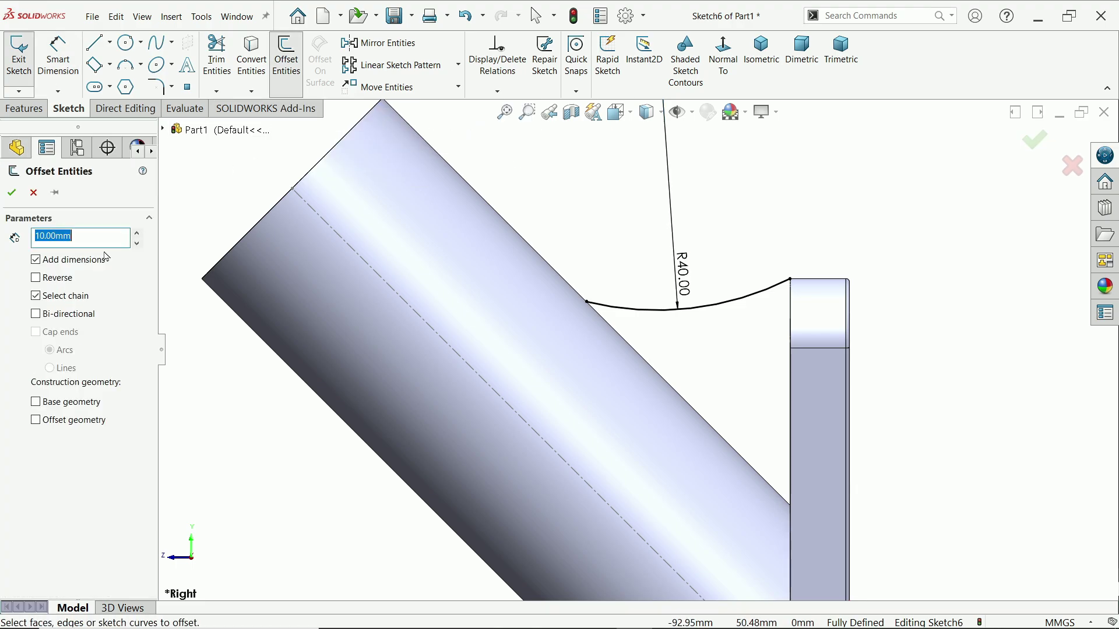
pyautogui.write('2.5')
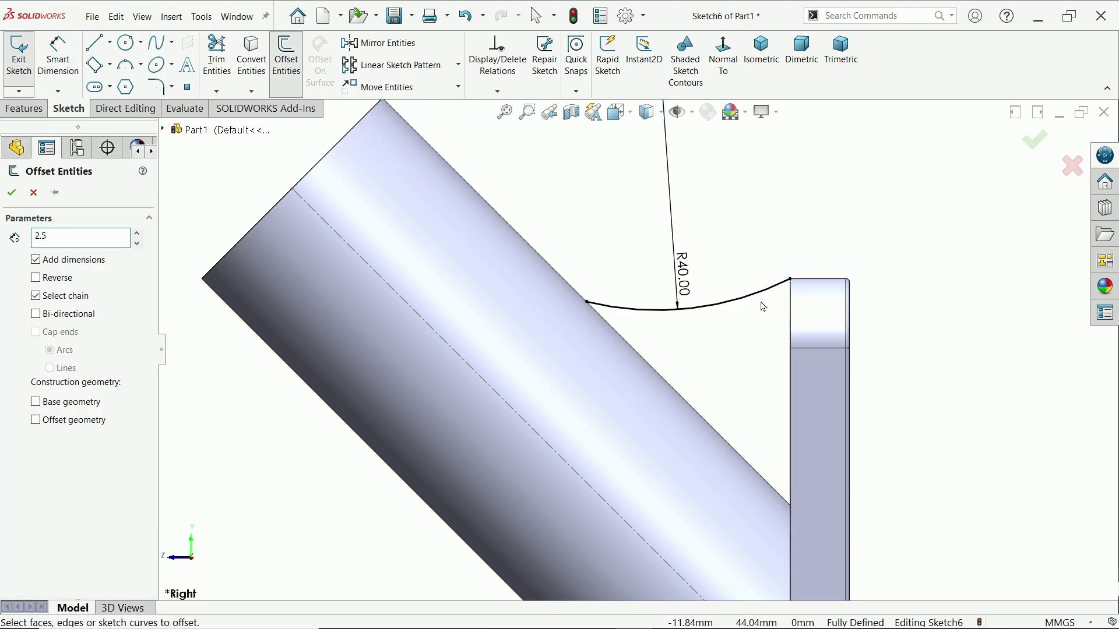
pyautogui.click(755, 300)
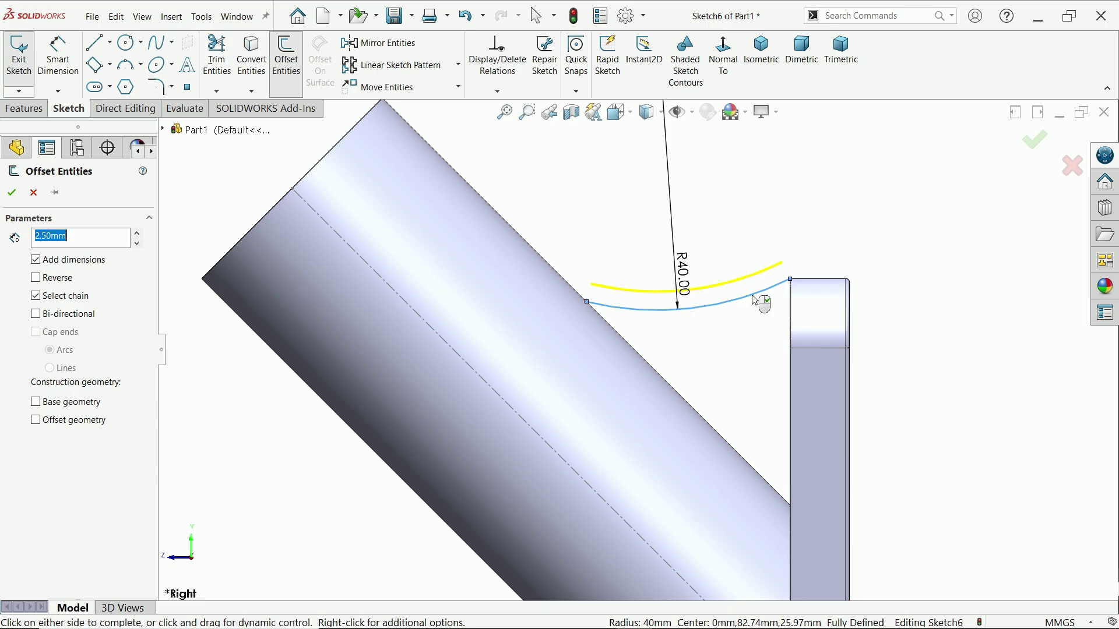
pyautogui.click(39, 281)
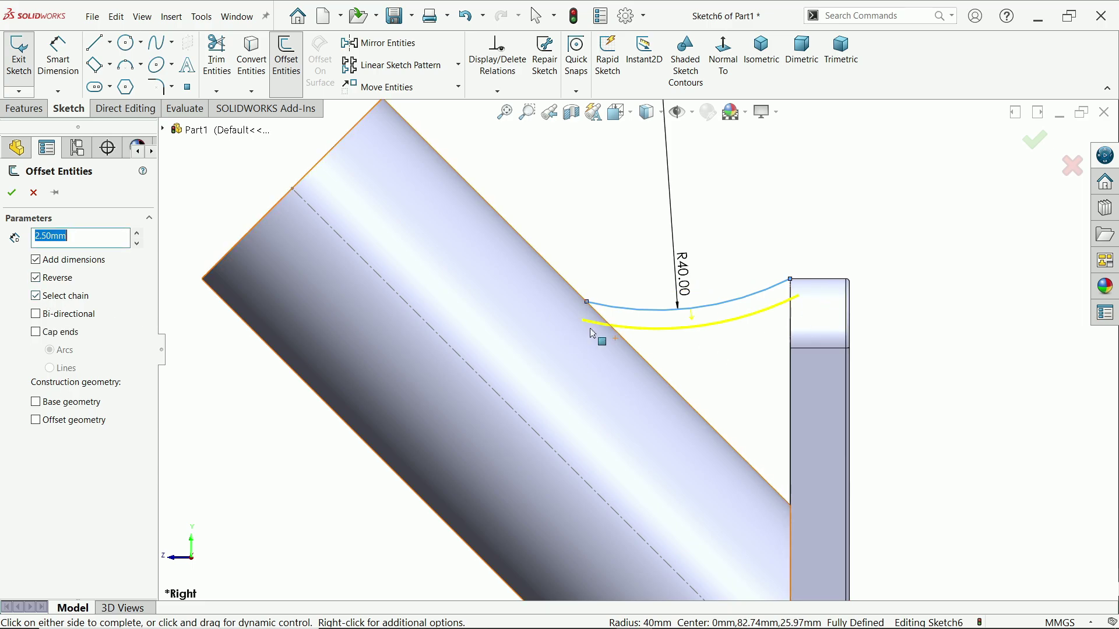
pyautogui.click(15, 200)
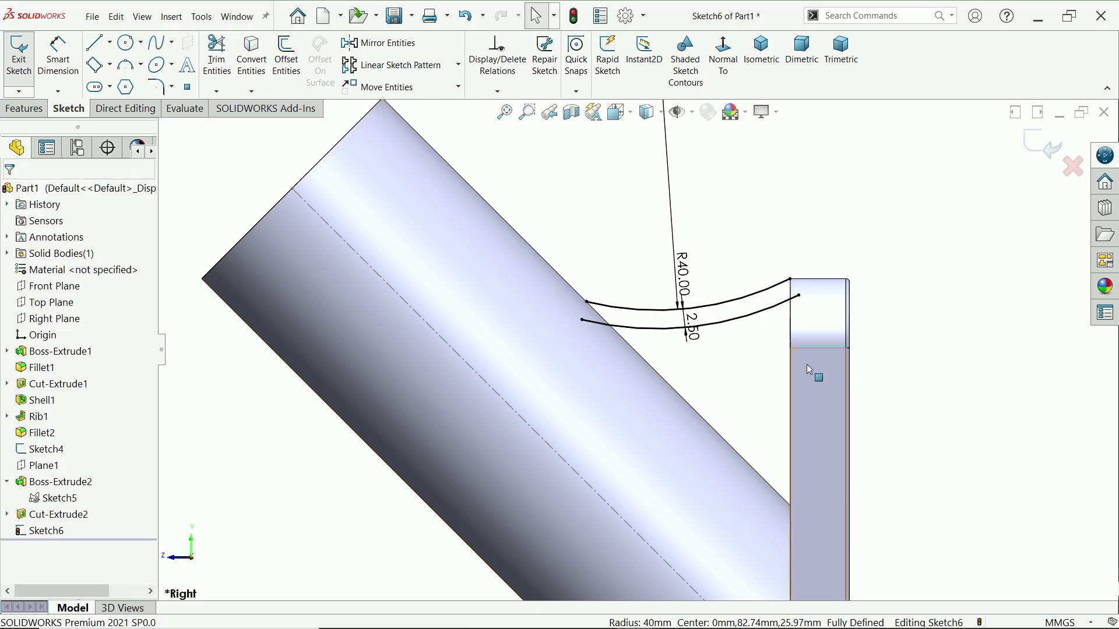
# - Convert the original R40 arc to construction geometry, keeping the offset arc as the profile
pyautogui.scroll(-1, 749, 314)
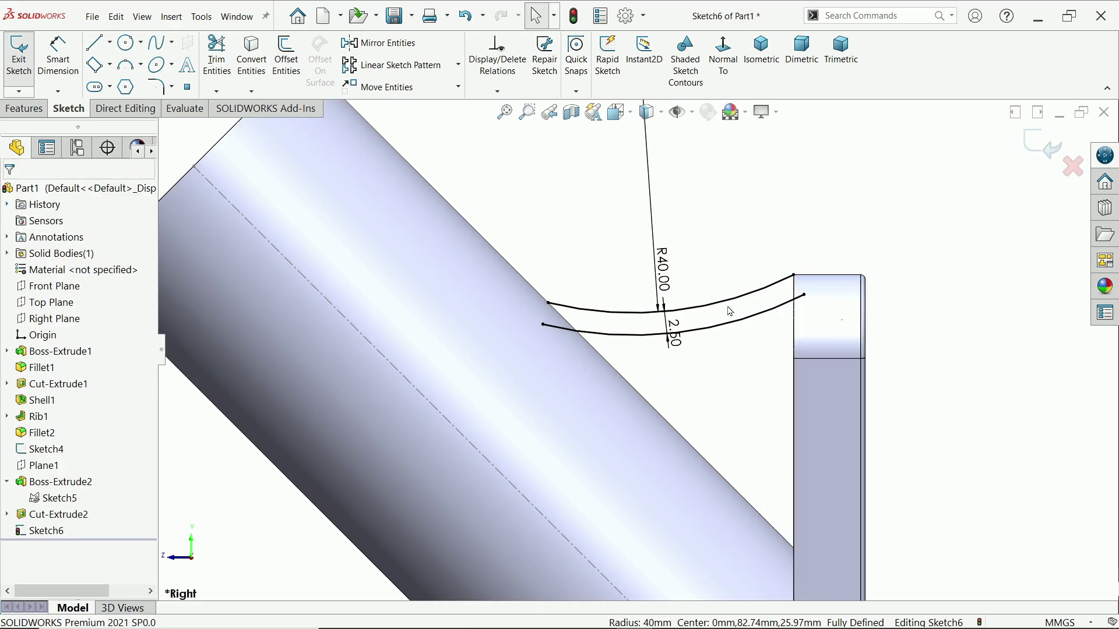
pyautogui.click(739, 296)
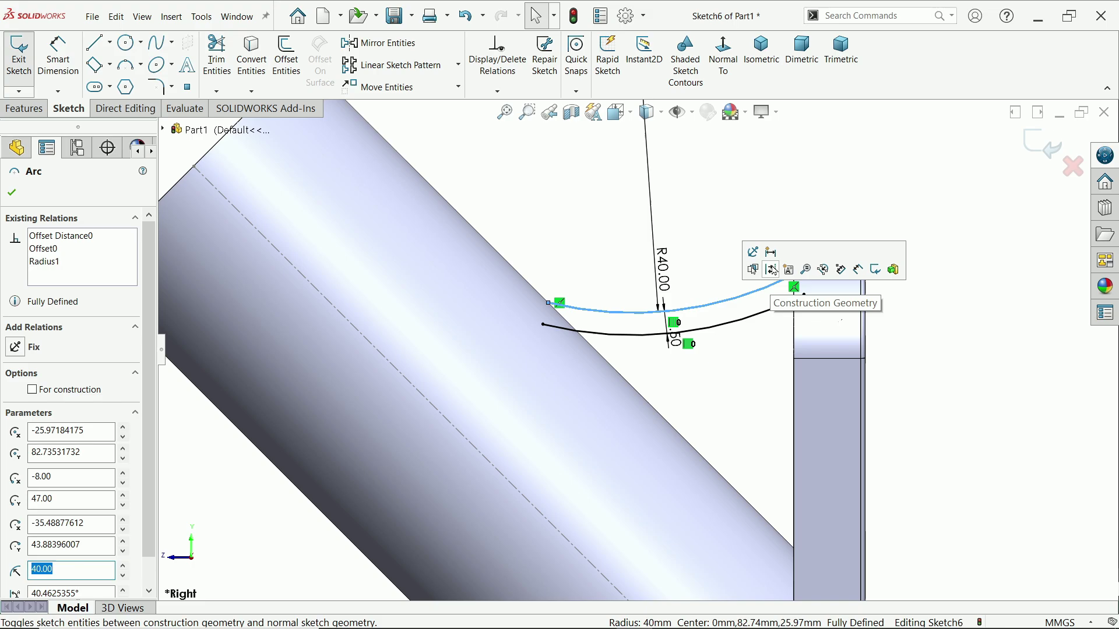
pyautogui.click(772, 269)
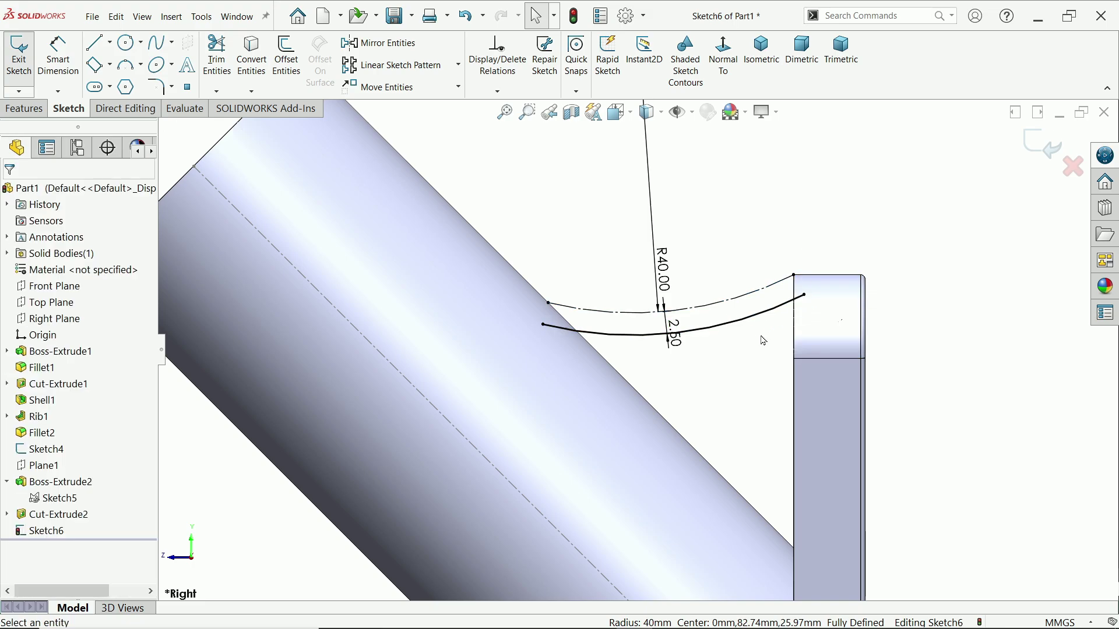
# - Create a rib from the offset arc, 5 mm thick about both sides, with the material side flipped toward the tube and plate
pyautogui.hotkey('ctrl', '7')
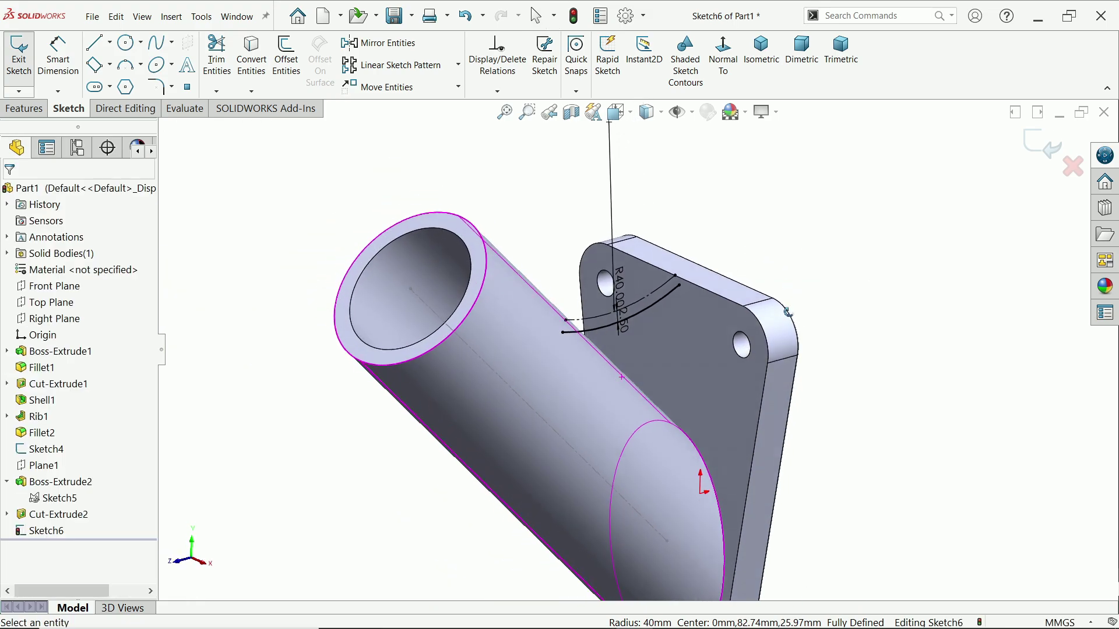
pyautogui.click(26, 109)
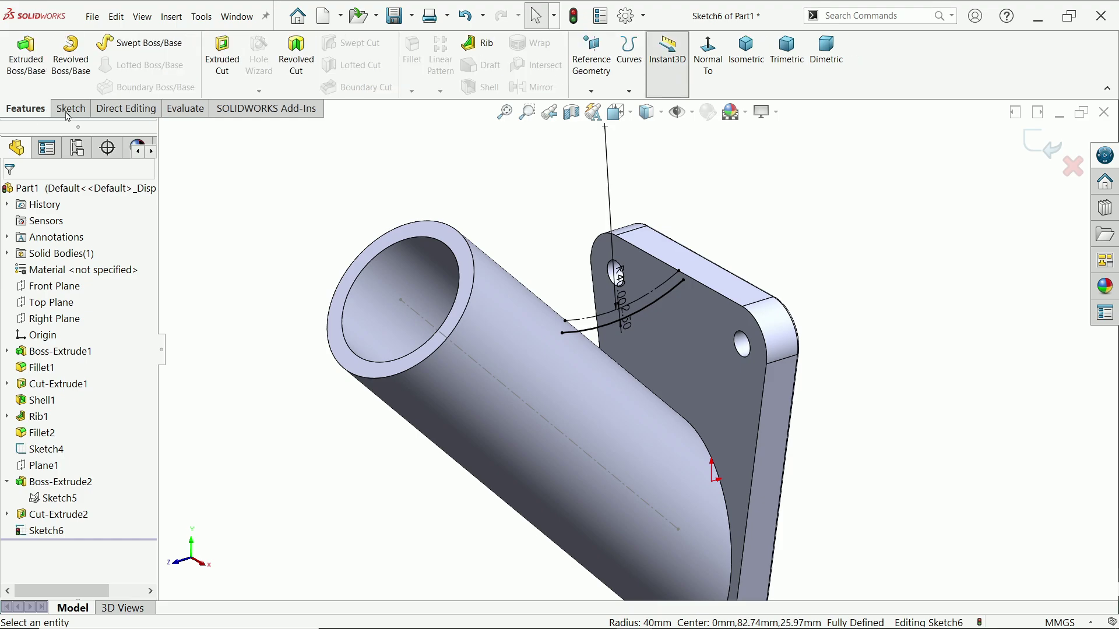
pyautogui.click(477, 45)
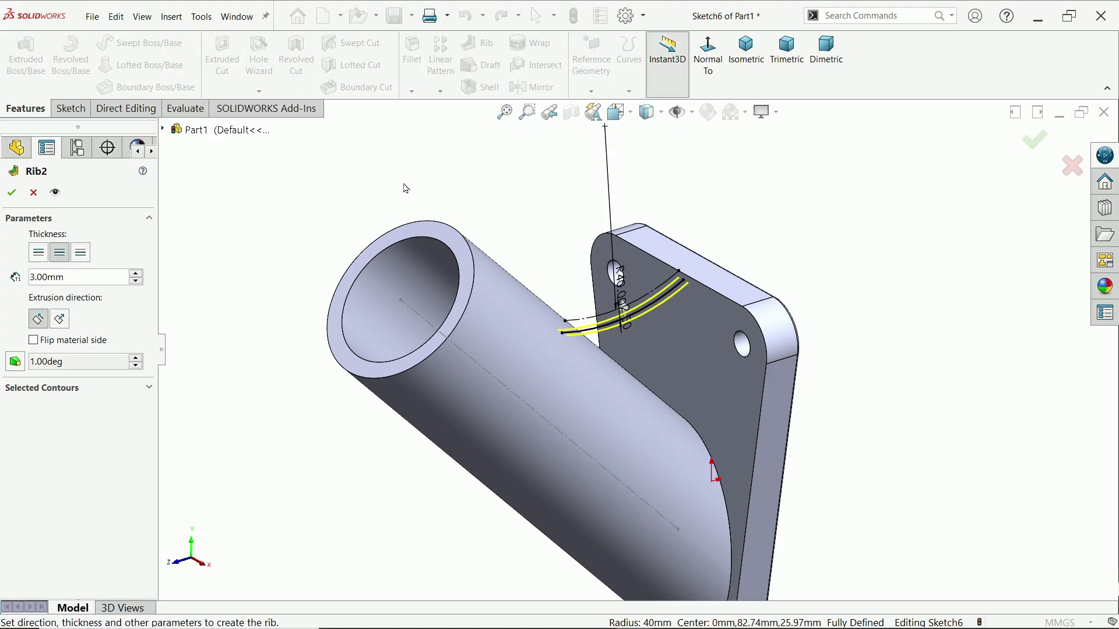
pyautogui.doubleClick(61, 277)
pyautogui.write('5')
pyautogui.press('Return')
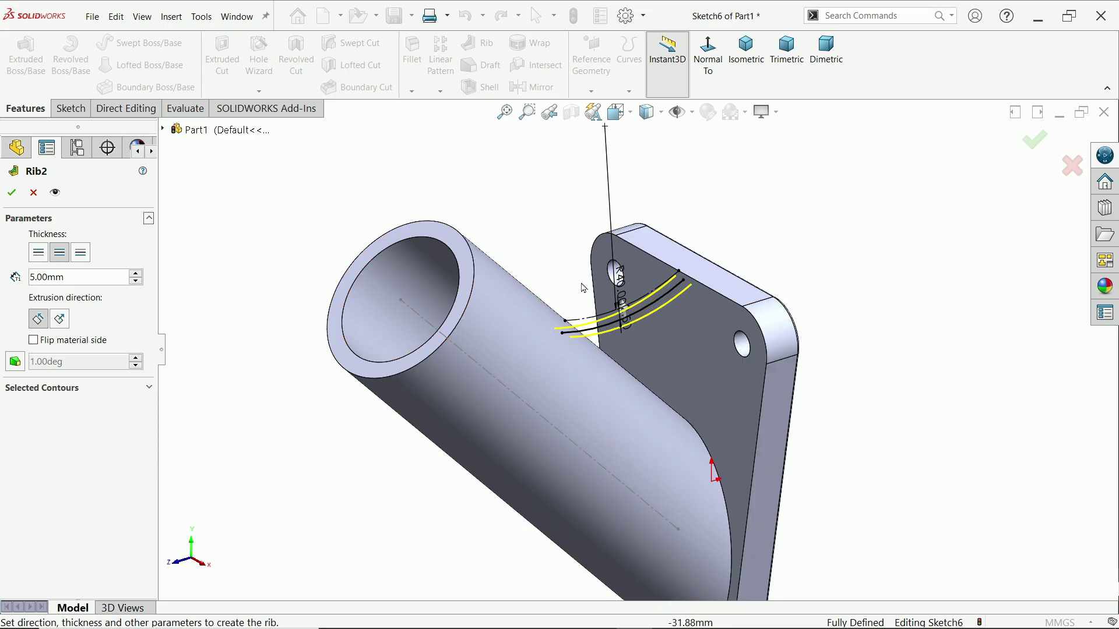
pyautogui.scroll(-3, 584, 288)
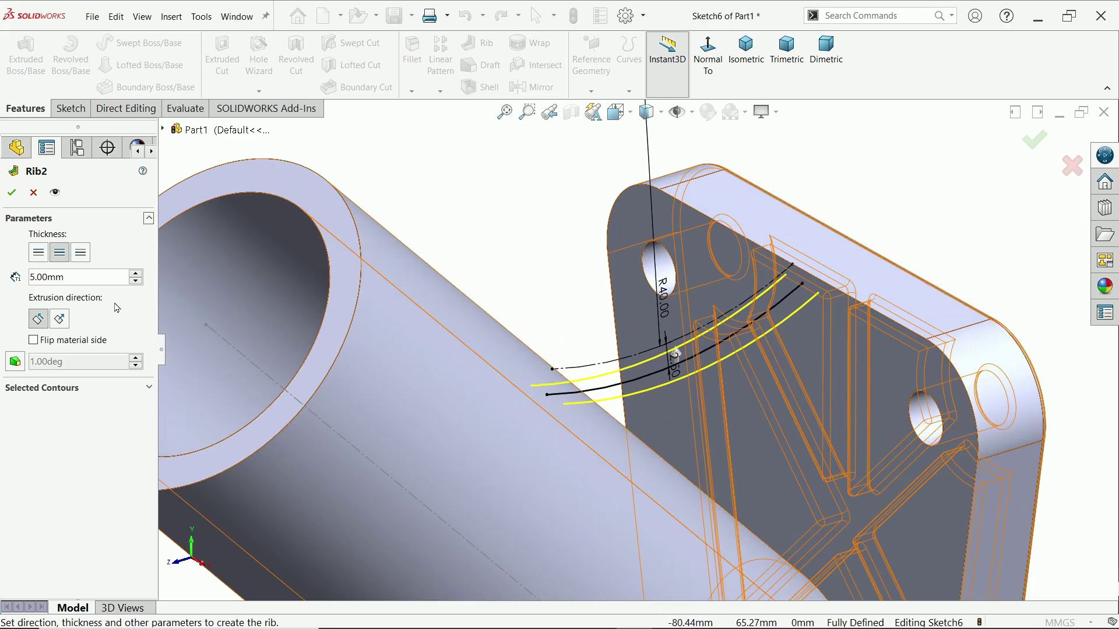
pyautogui.click(33, 340)
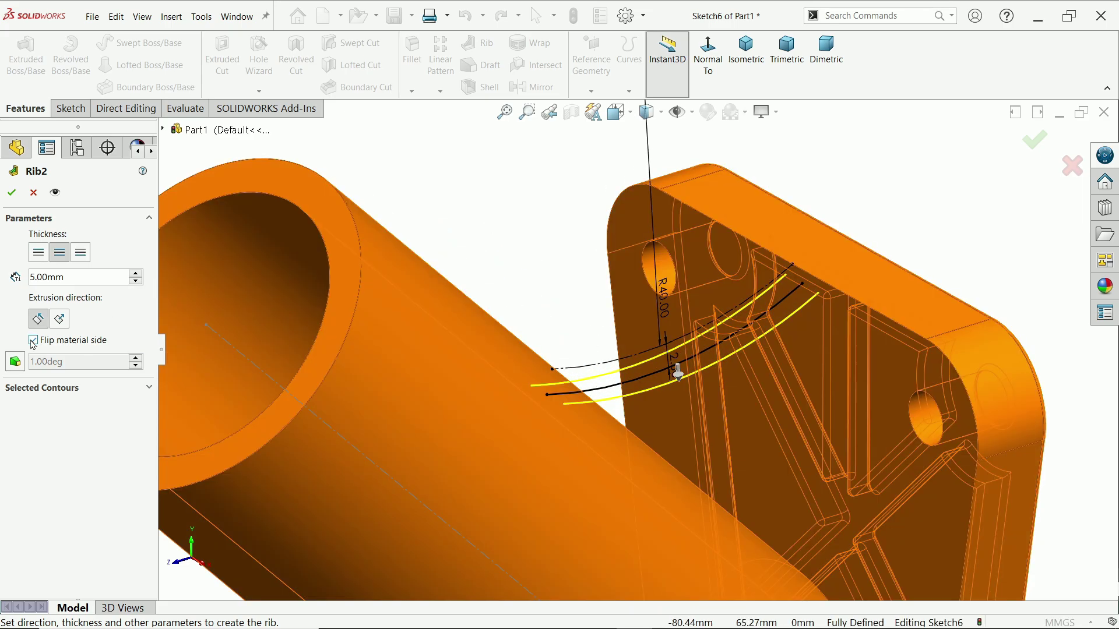
pyautogui.scroll(3, 542, 148)
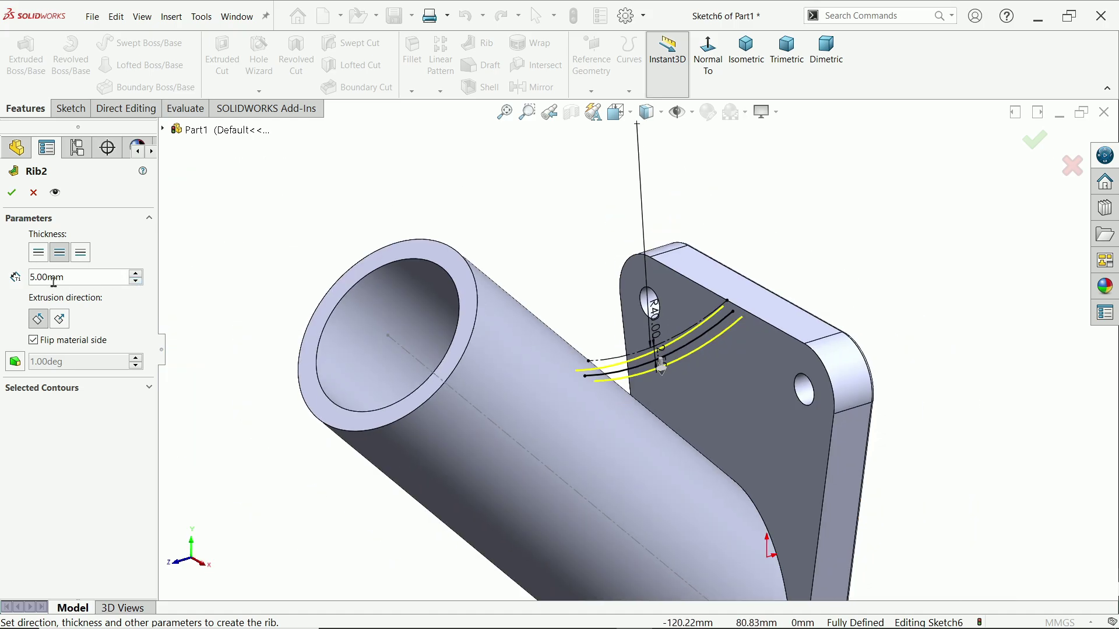
pyautogui.click(13, 194)
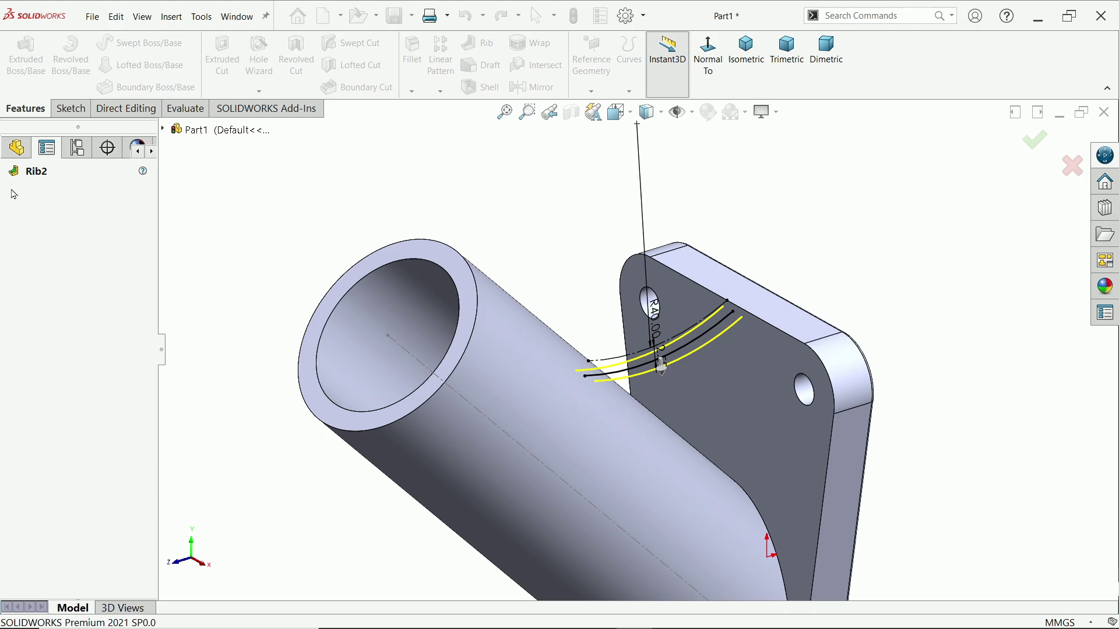
pyautogui.moveTo(974, 275); pyautogui.dragTo(907, 327, button='middle')
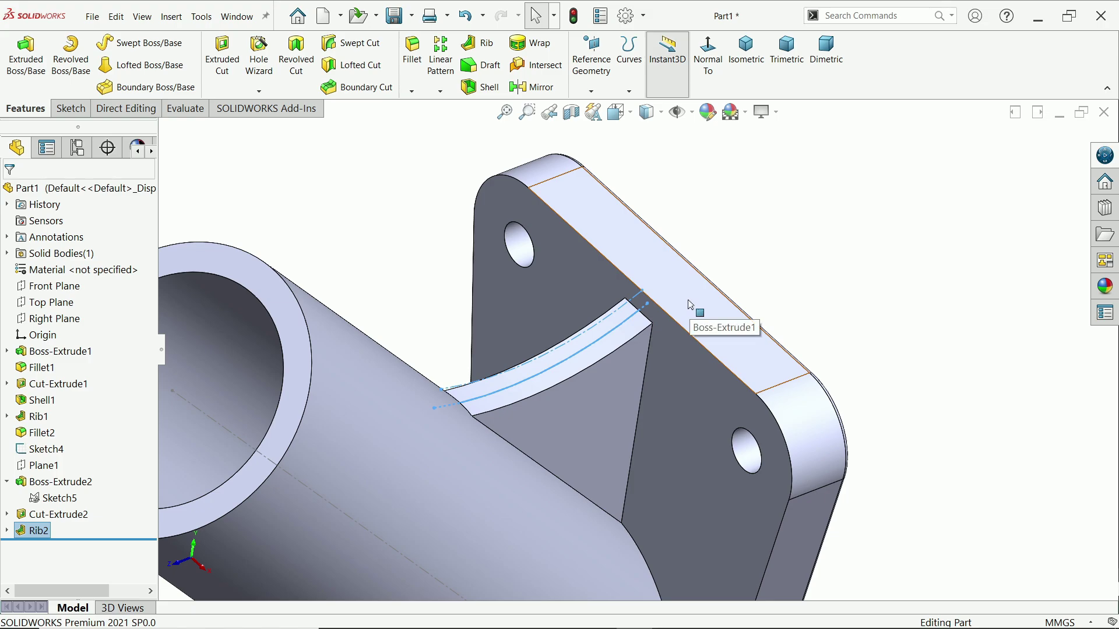
pyautogui.scroll(3, 670, 321)
pyautogui.scroll(-3, 655, 330)
pyautogui.moveTo(739, 315); pyautogui.dragTo(717, 326, button='middle')
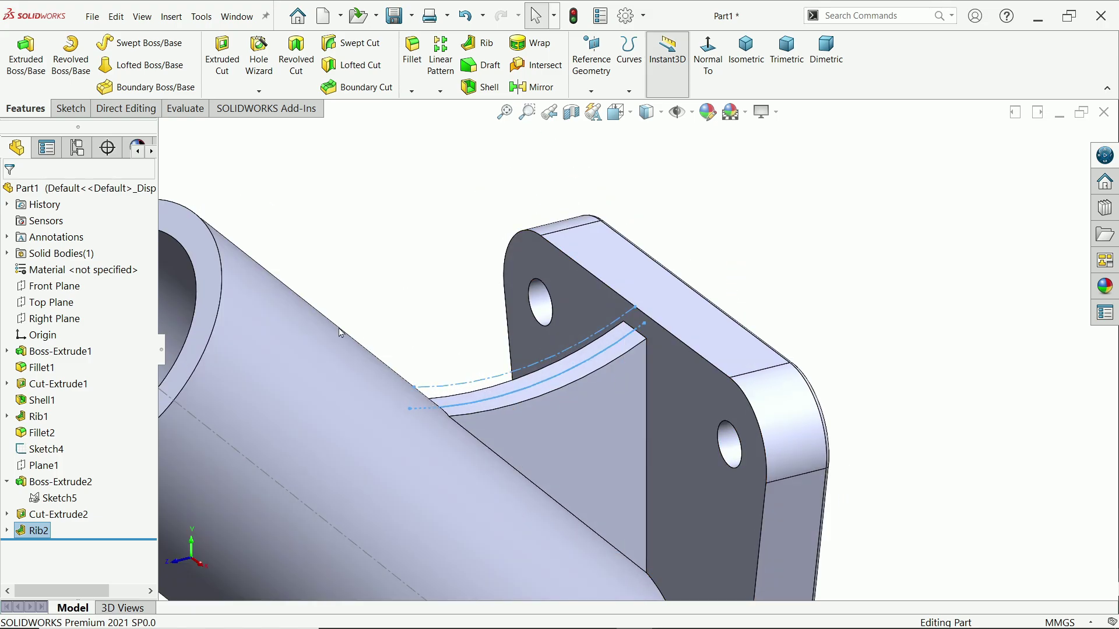
# - Start a sketch on the Right Plane and convert the rib sketch's R40 construction arc into a sketch entity
pyautogui.click(52, 319)
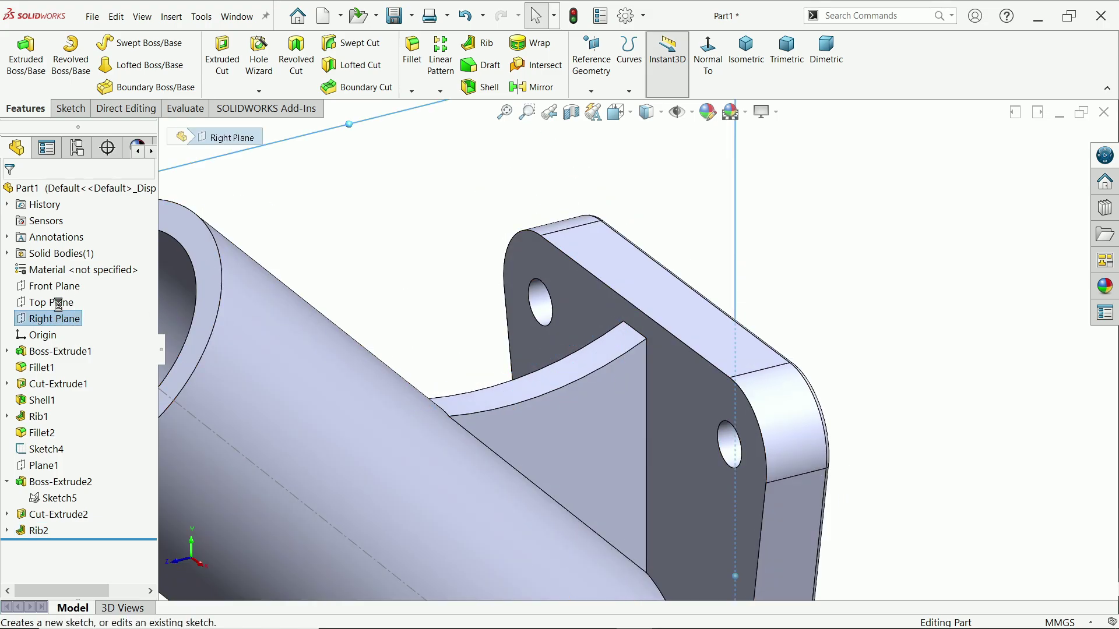
pyautogui.click(60, 302)
pyautogui.scroll(-5, 740, 226)
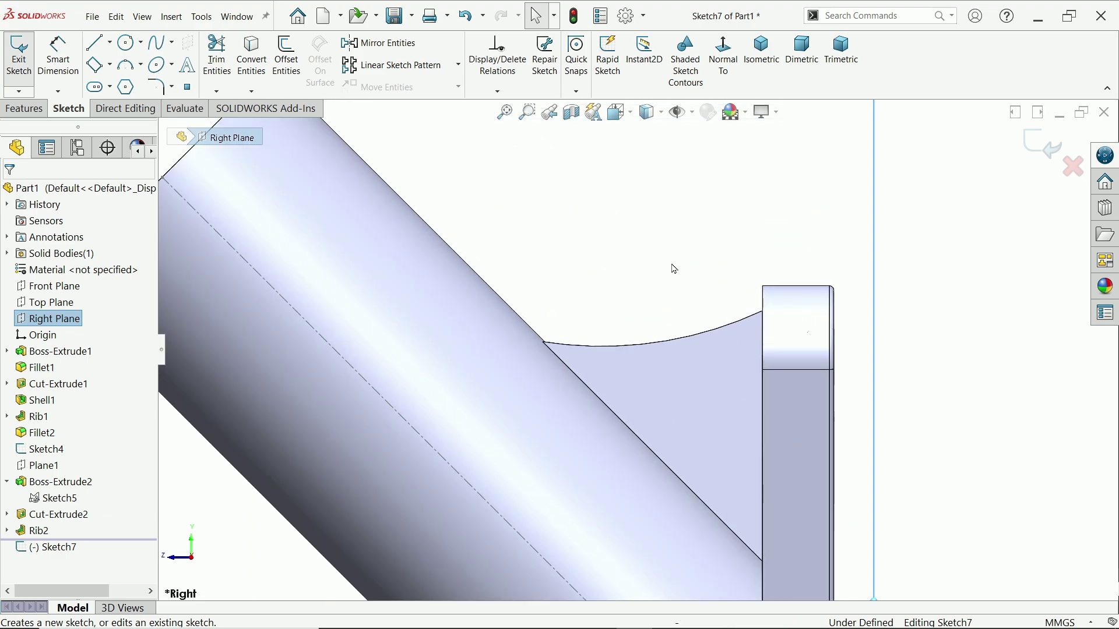
pyautogui.click(8, 531)
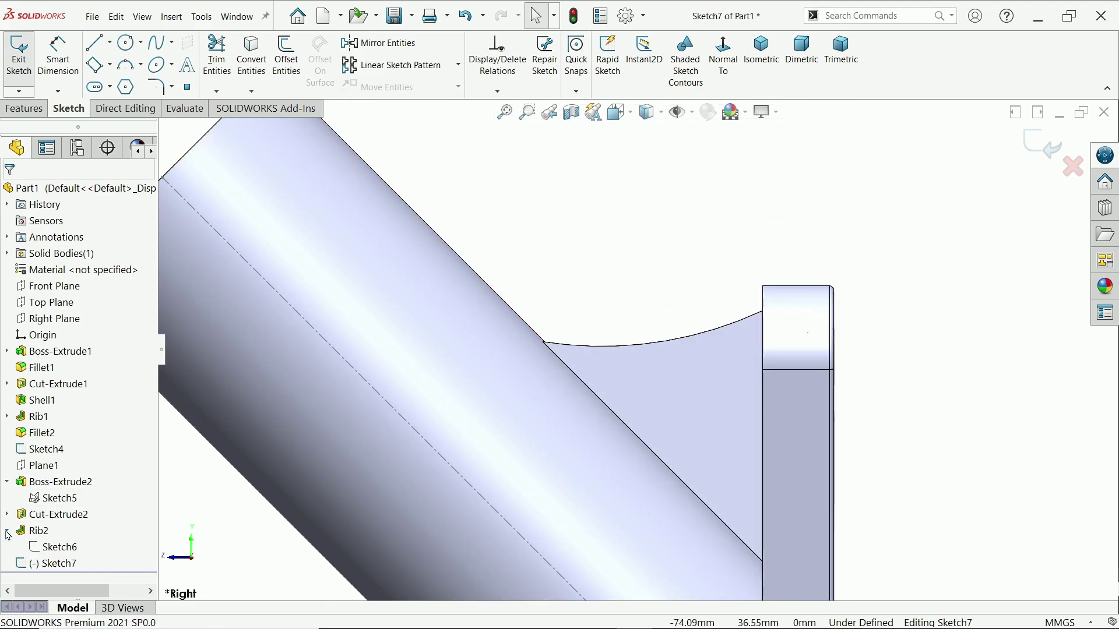
pyautogui.click(44, 547)
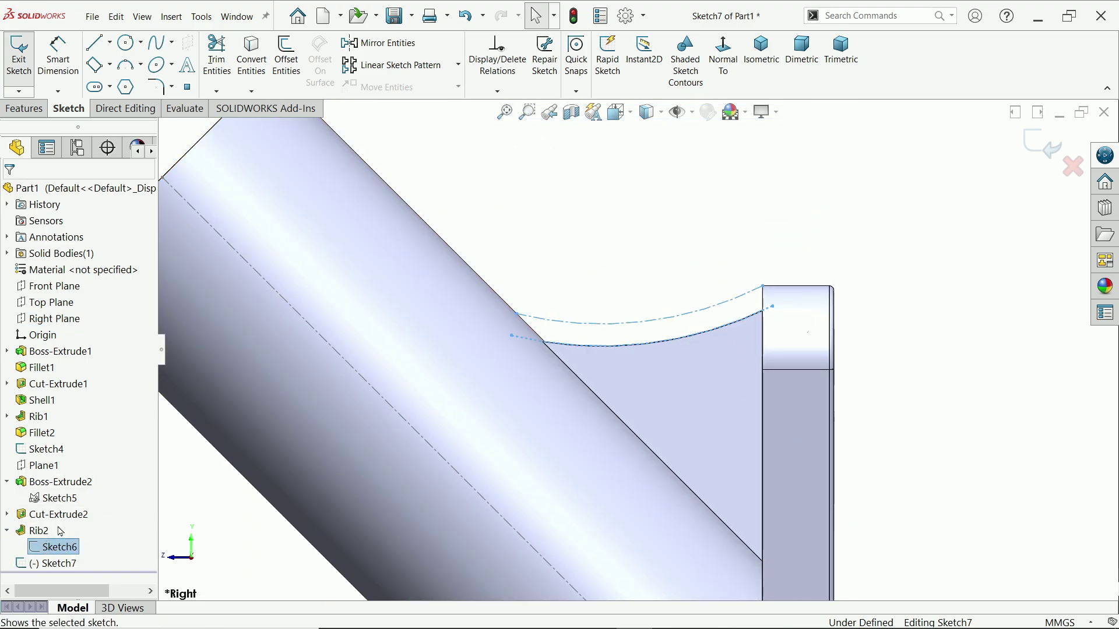
pyautogui.press('Escape')
pyautogui.click(635, 326)
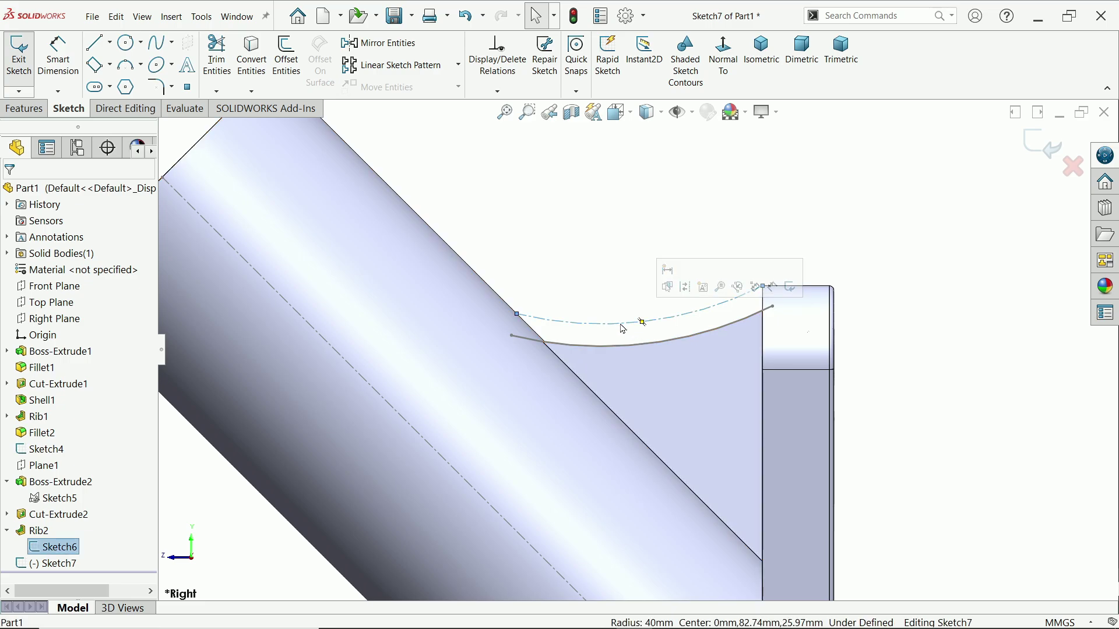
pyautogui.click(253, 75)
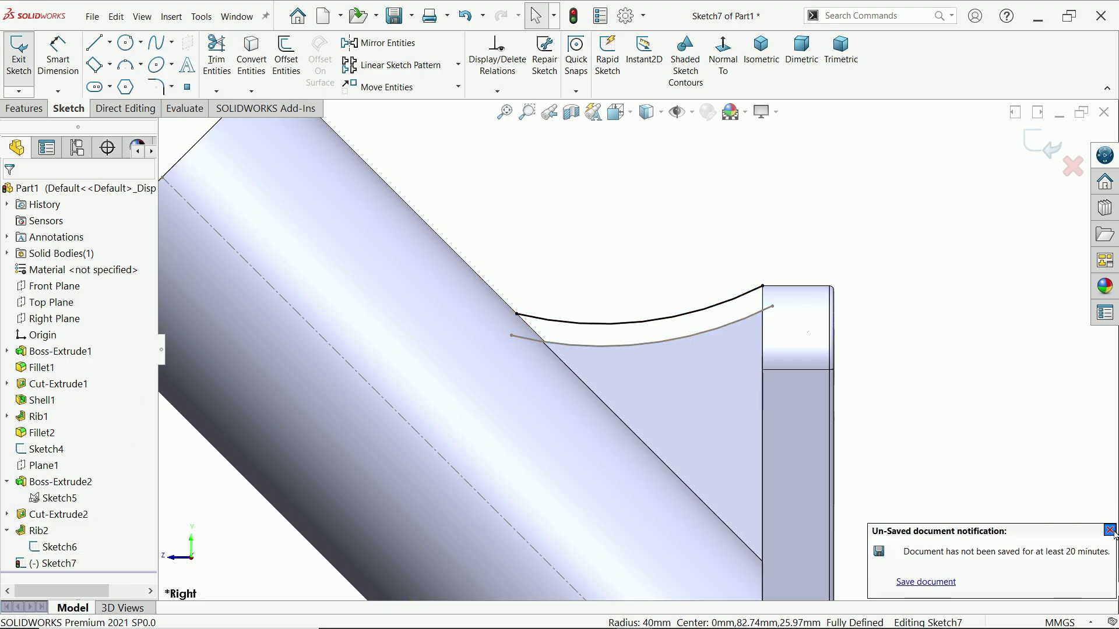
pyautogui.click(1110, 530)
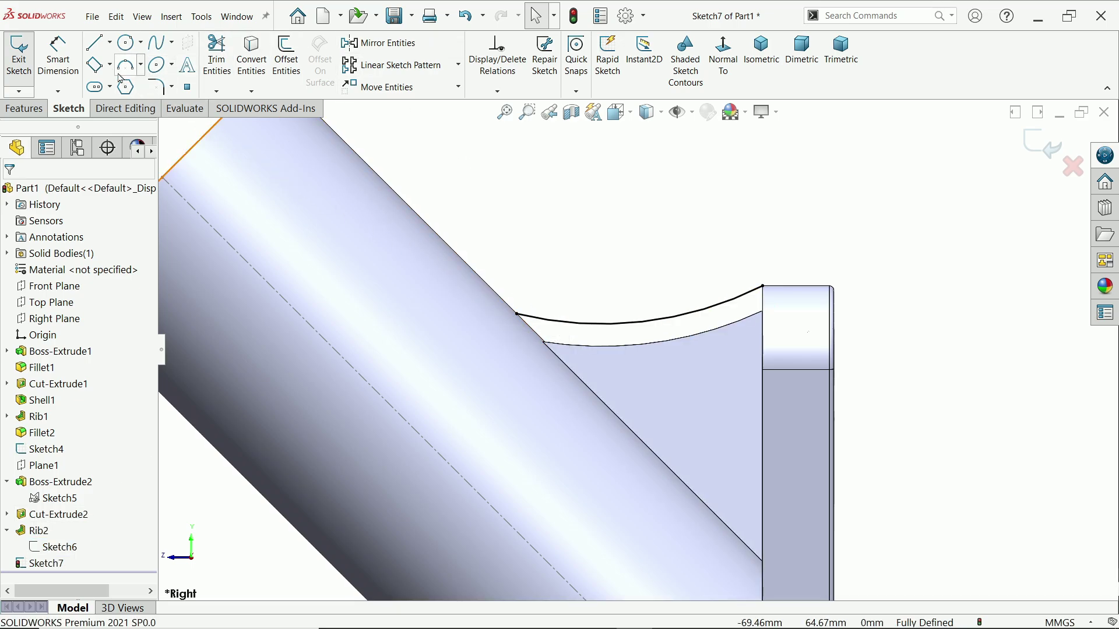
# - Sketch a three-point arc extending the converted arc from its tube-side end into the tube wall, tangent to it
pyautogui.click(140, 64)
pyautogui.click(146, 116)
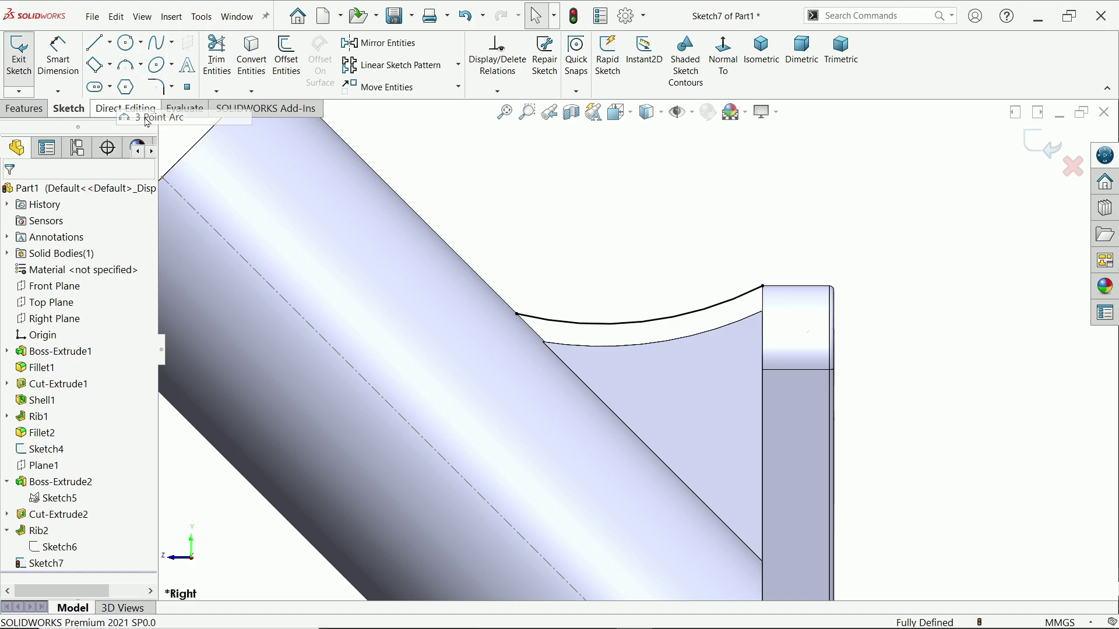
pyautogui.scroll(-2, 556, 310)
pyautogui.scroll(-2, 556, 311)
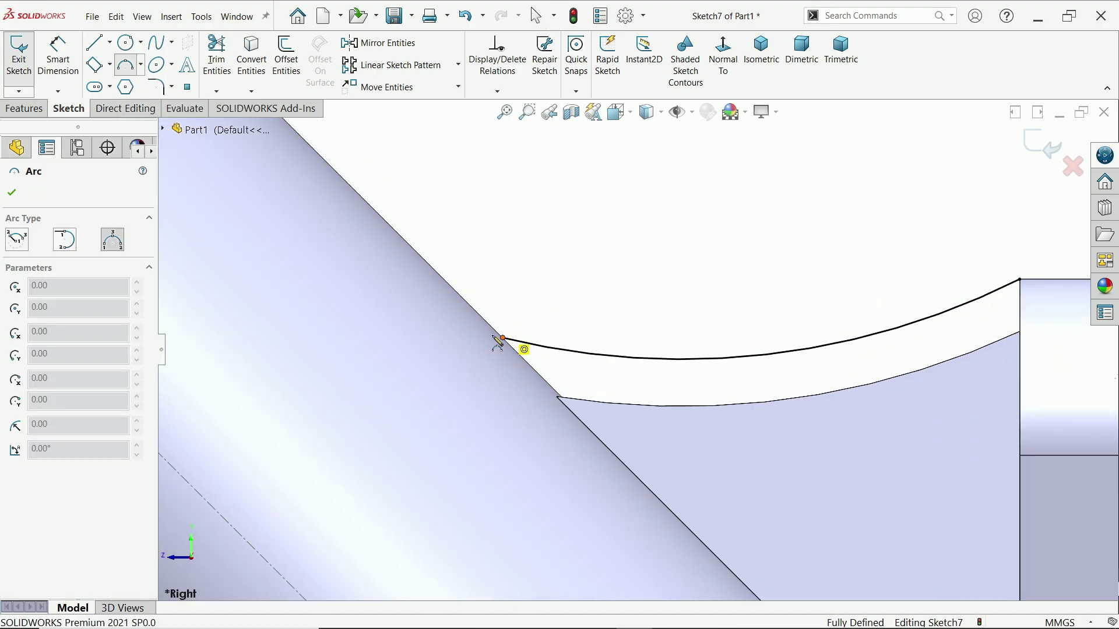
pyautogui.click(502, 338)
pyautogui.click(397, 313)
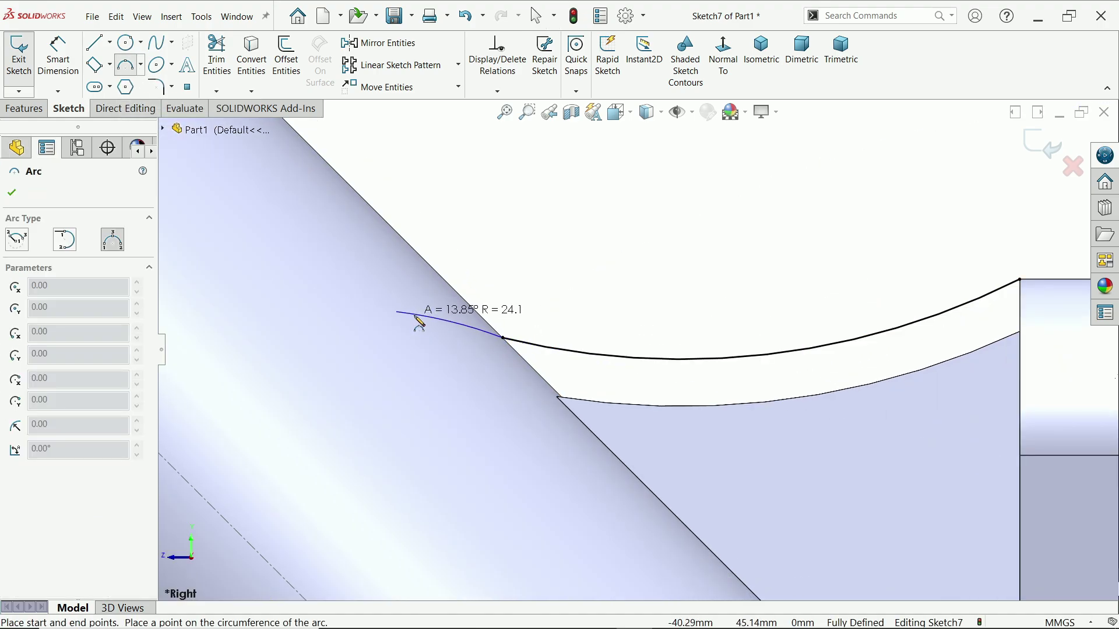
pyautogui.click(446, 329)
pyautogui.rightClick(547, 251)
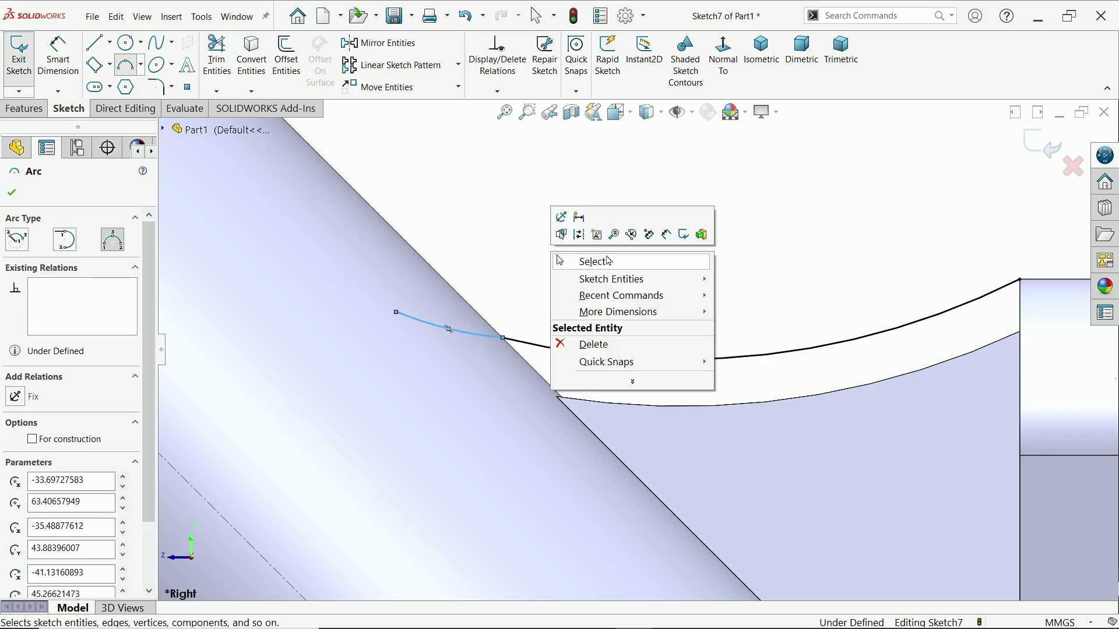
pyautogui.click(599, 271)
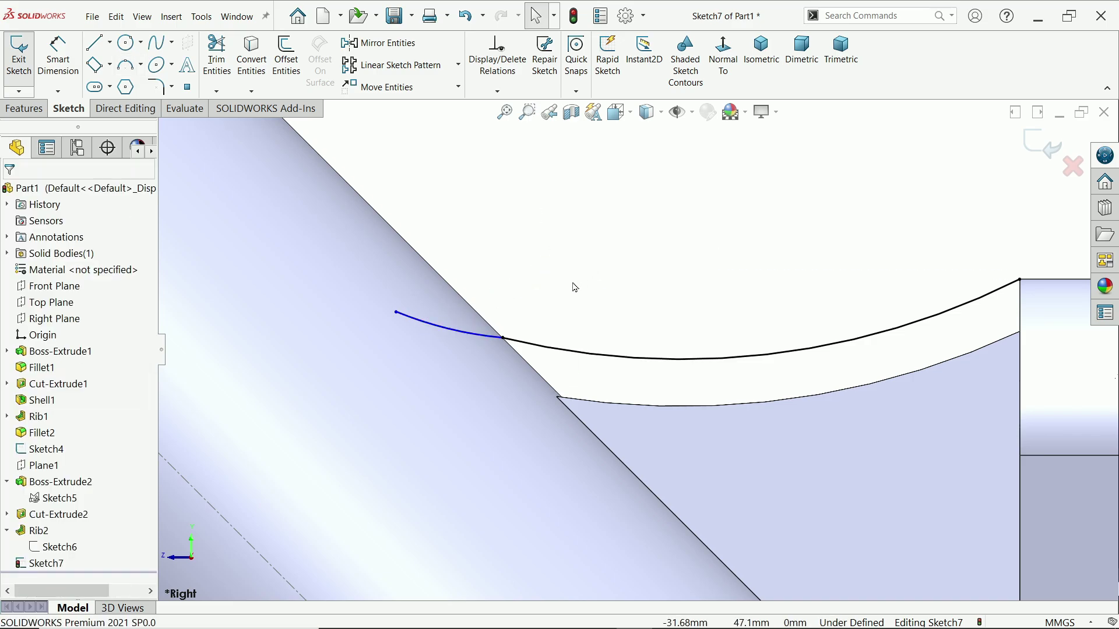
pyautogui.click(504, 340)
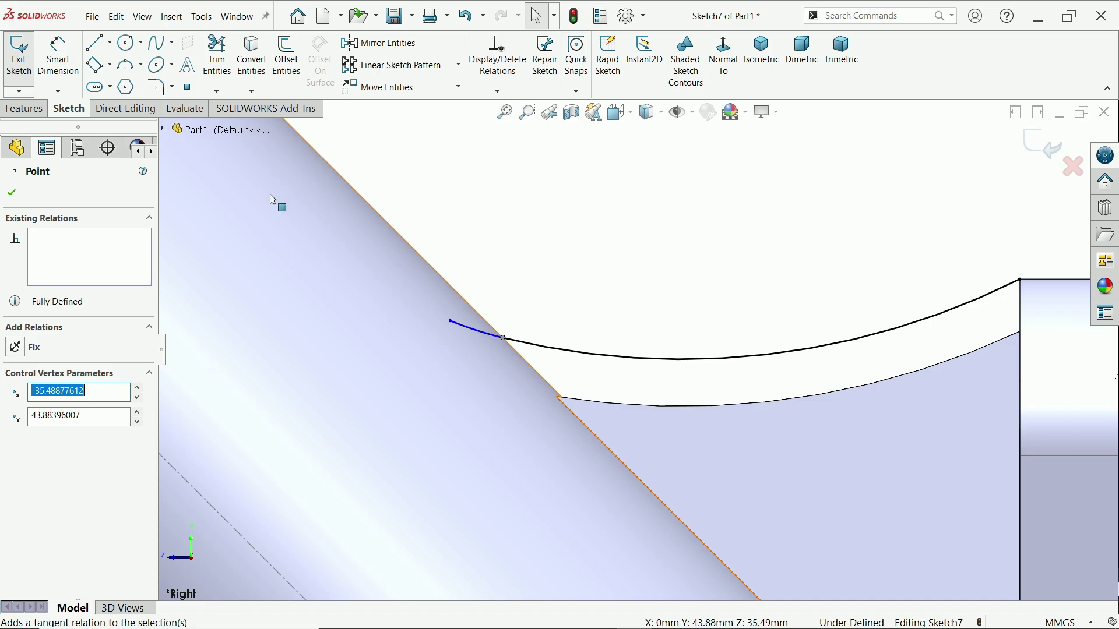
# - Dimension the extension arc with a radius of 40 mm and pull its free end deeper into the tube
pyautogui.click(58, 56)
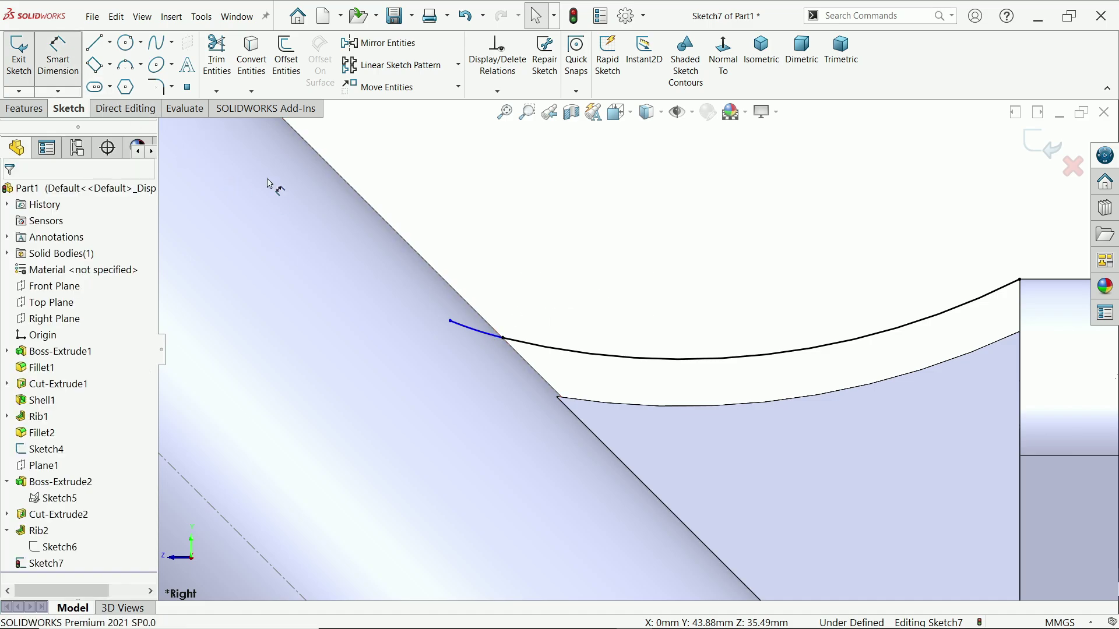
pyautogui.click(466, 332)
pyautogui.click(503, 271)
pyautogui.write('40')
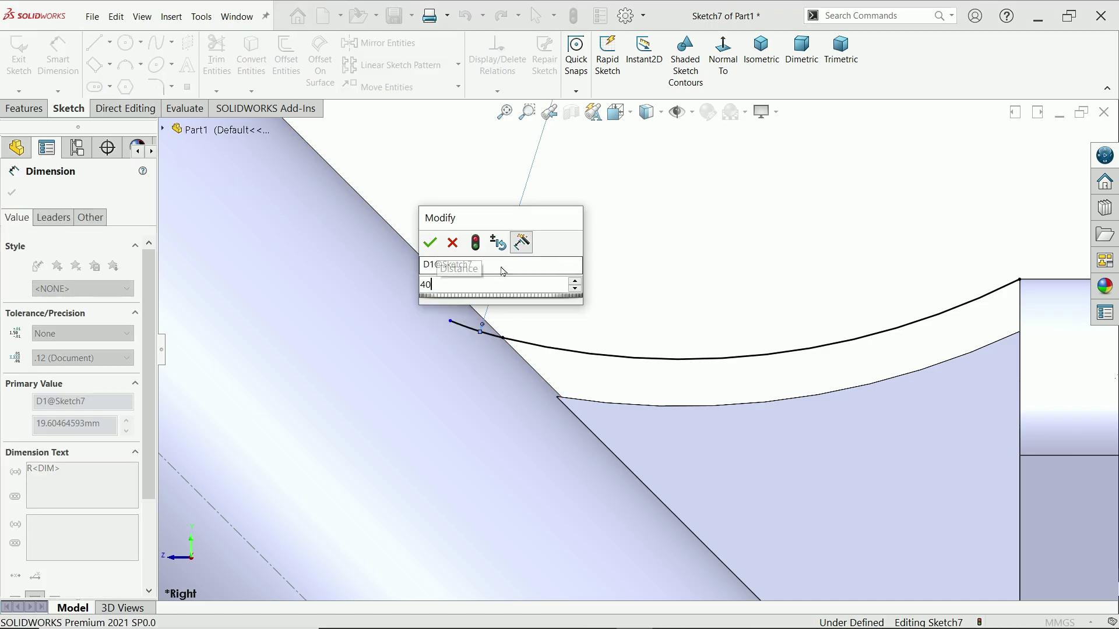
pyautogui.press('Return')
pyautogui.click(397, 304)
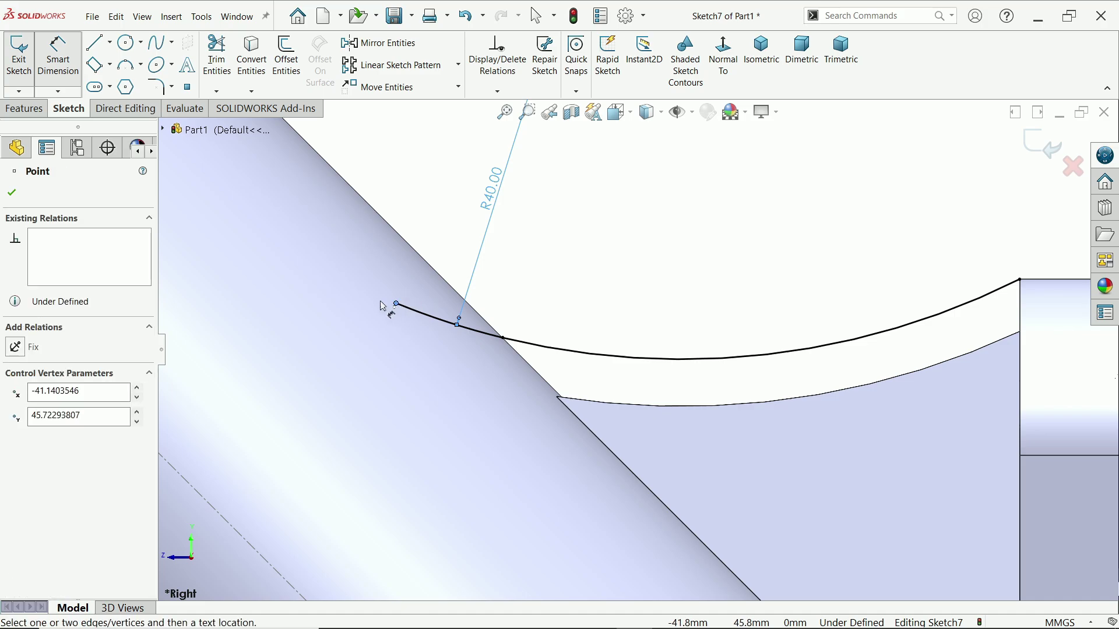
# - Draw a short horizontal line from the arc's plate-side end along the back plate's top edge
pyautogui.click(96, 42)
pyautogui.scroll(2, 804, 250)
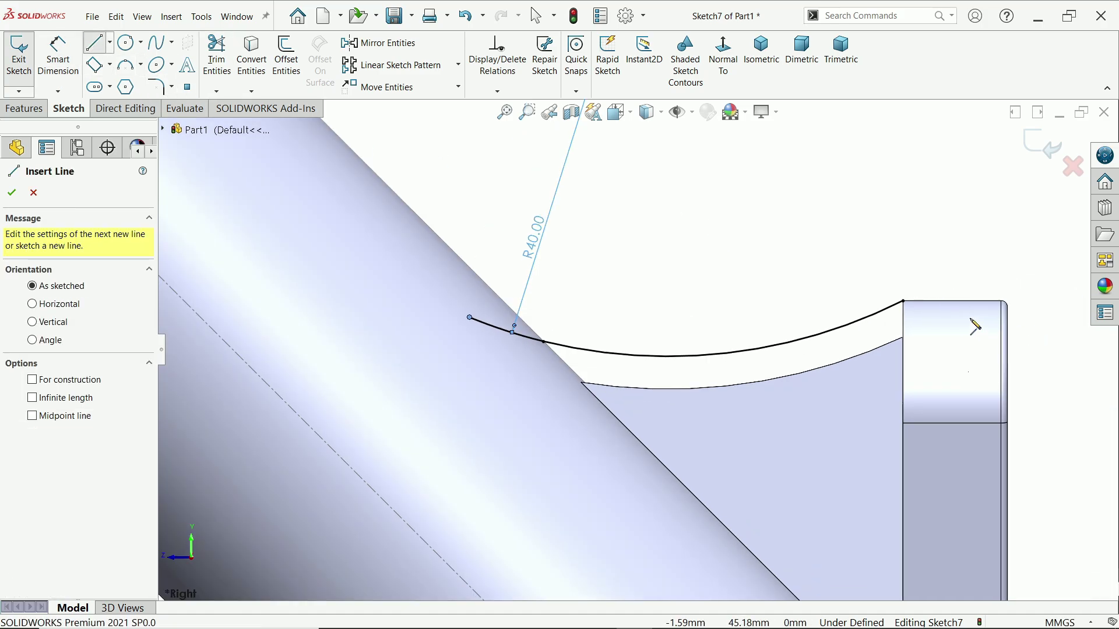
pyautogui.click(904, 301)
pyautogui.click(934, 301)
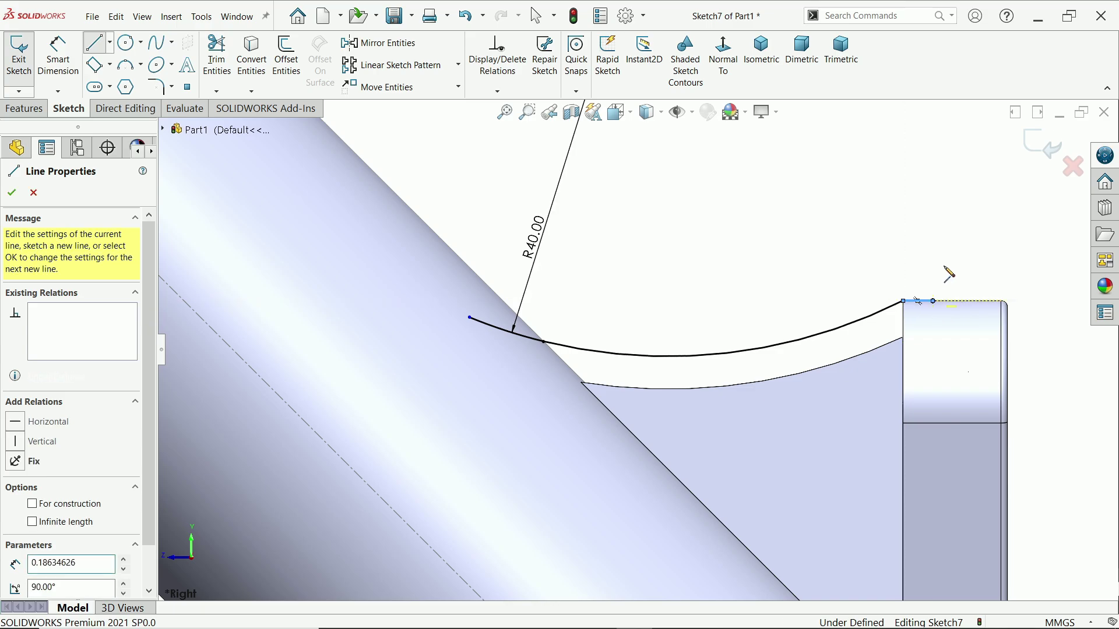
pyautogui.rightClick(955, 264)
pyautogui.click(979, 271)
pyautogui.scroll(-2, 979, 271)
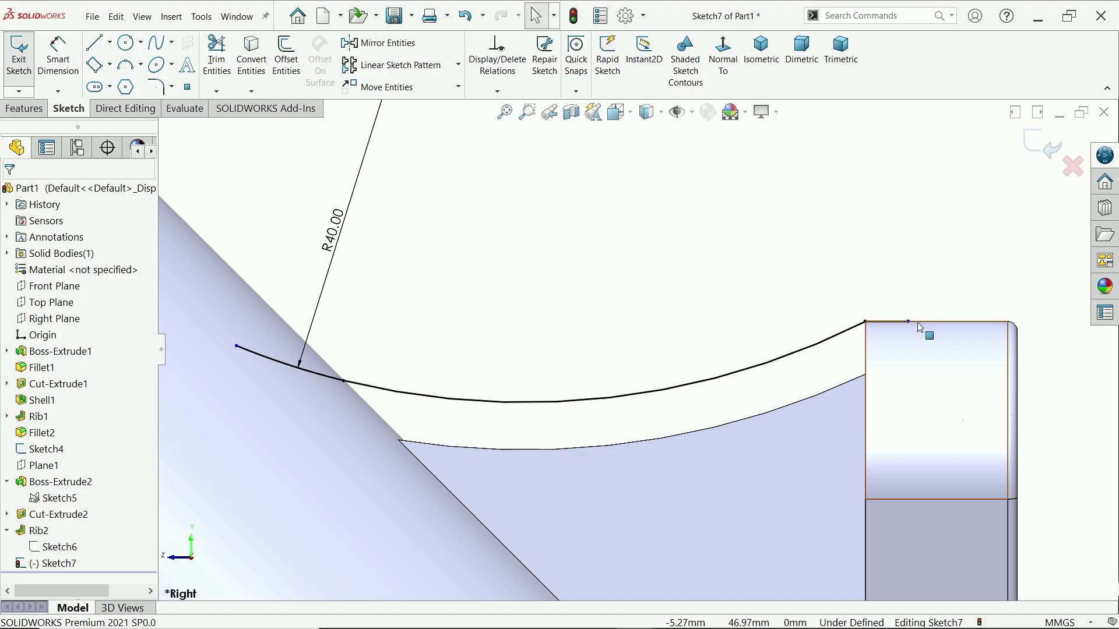
pyautogui.scroll(2, 713, 336)
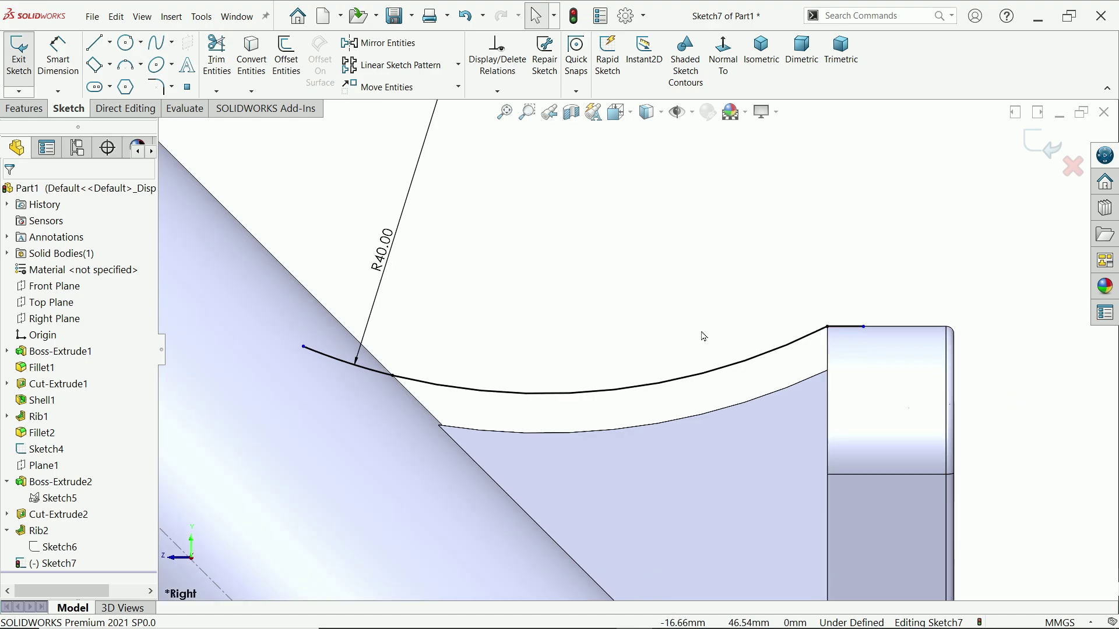
# - Extrude the open arc profile as a Mid Plane thin feature, 10.5 mm deep with a one-direction thickness of 2.5 mm
pyautogui.click(24, 108)
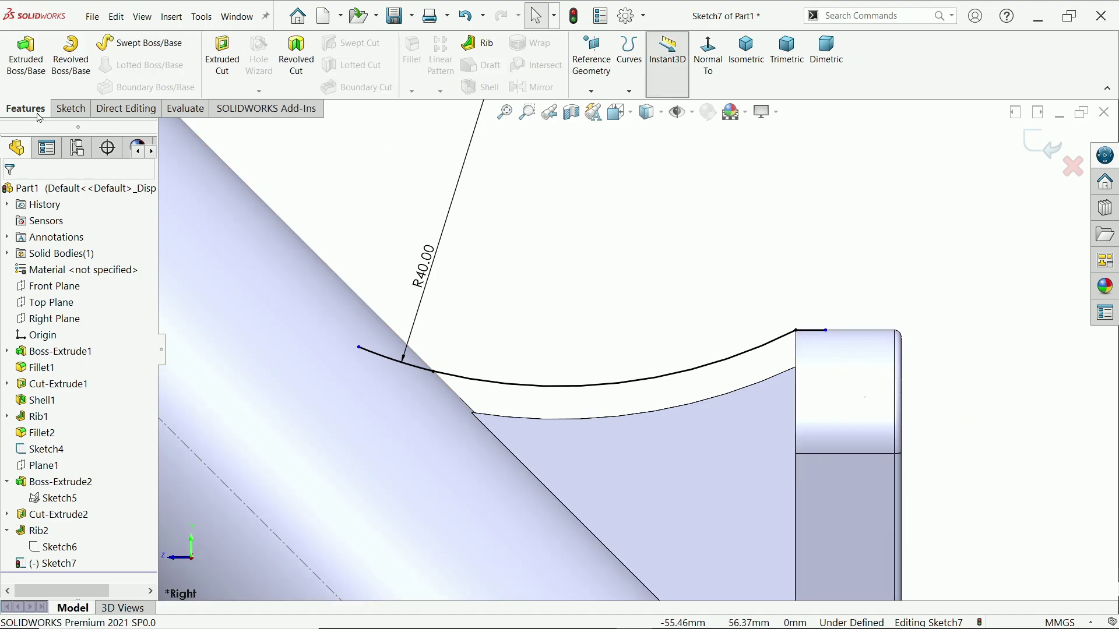
pyautogui.click(25, 66)
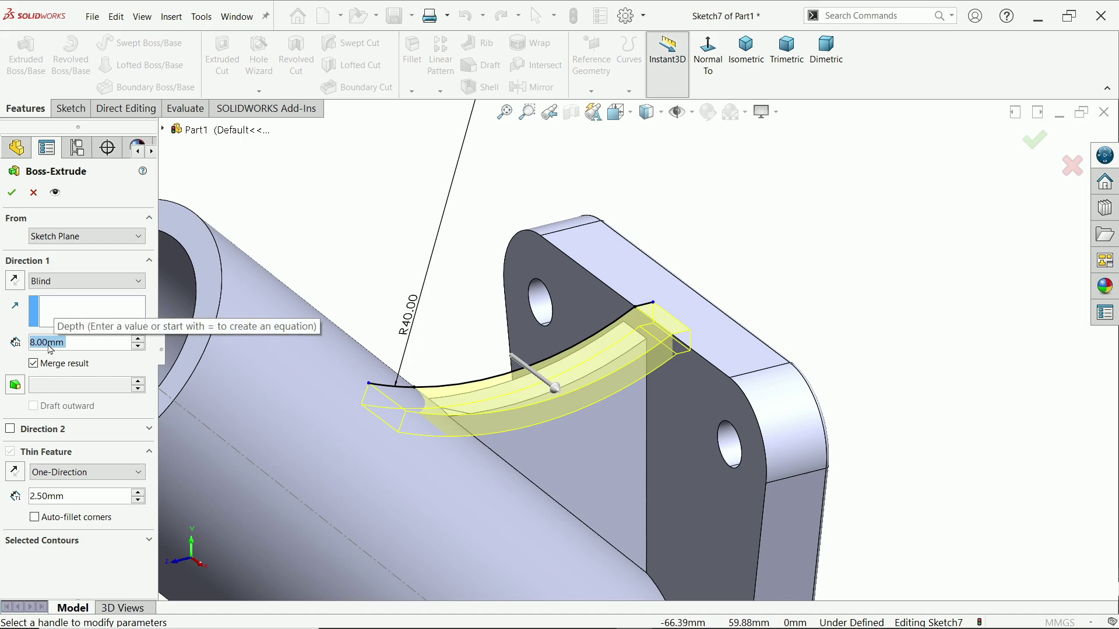
pyautogui.write('10.5')
pyautogui.press('Return')
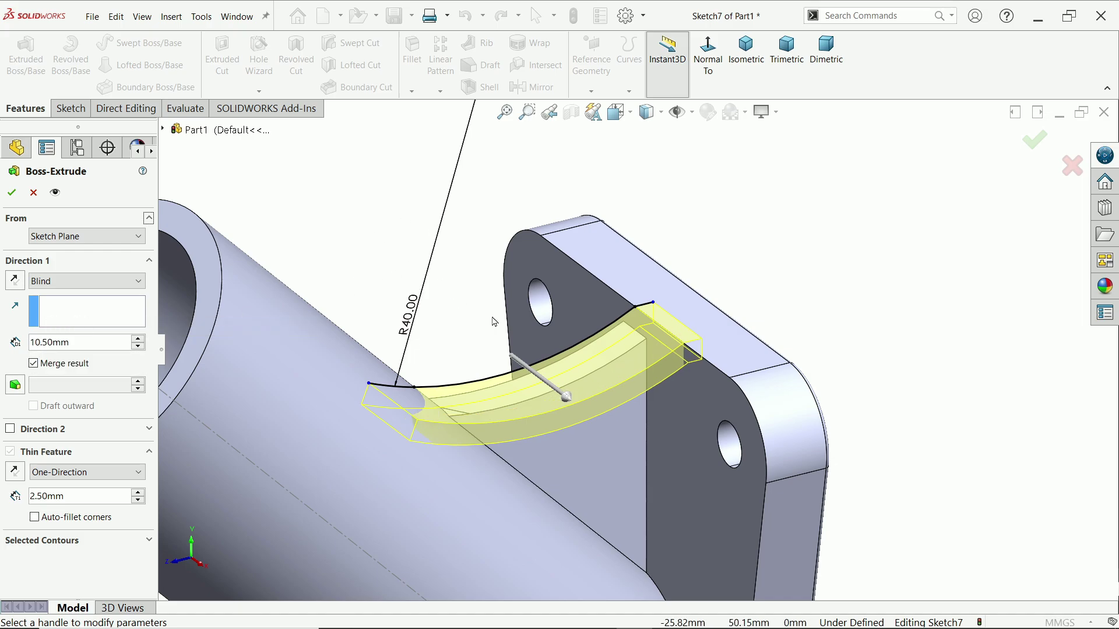
pyautogui.scroll(-2, 494, 320)
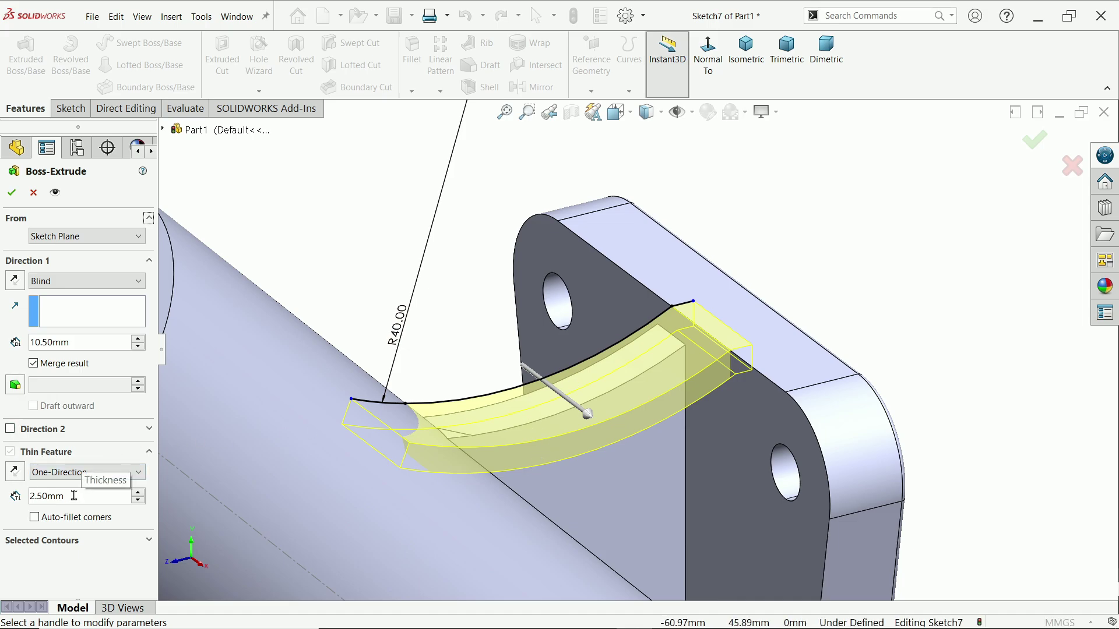
pyautogui.moveTo(74, 496); pyautogui.dragTo(21, 489)
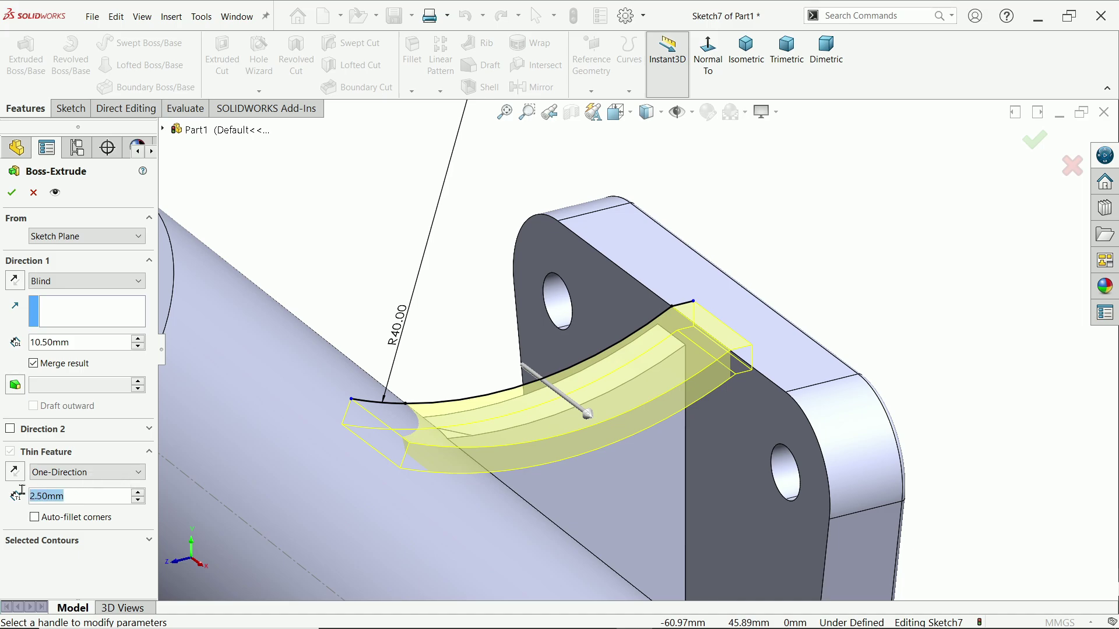
pyautogui.click(81, 280)
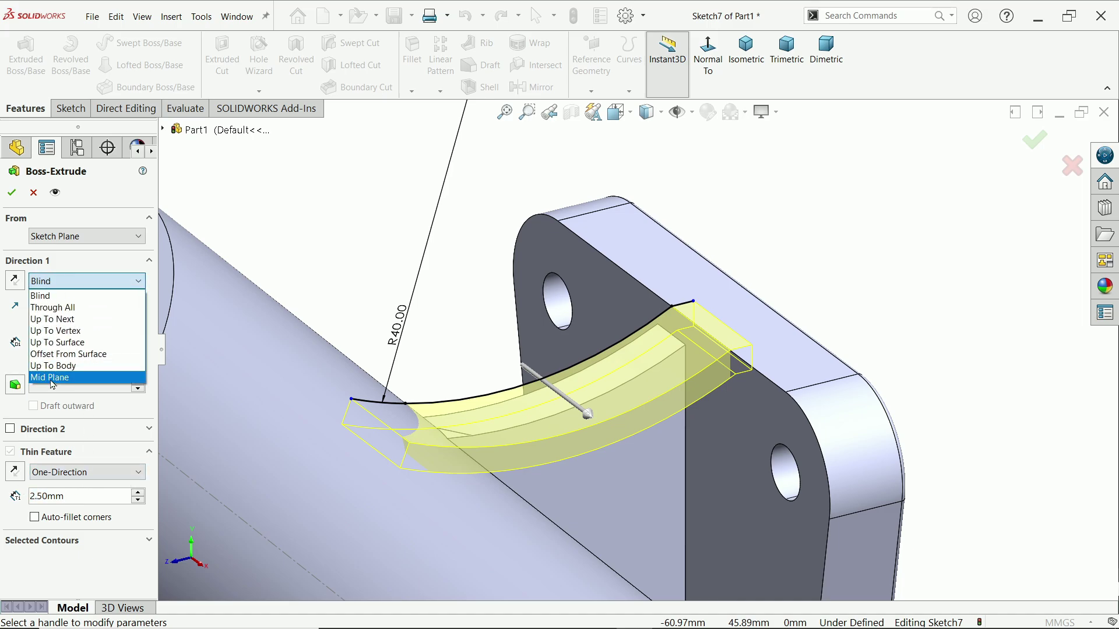
pyautogui.click(52, 377)
pyautogui.moveTo(338, 276)
pyautogui.mouseDown(button='middle')
pyautogui.moveTo(372, 279)
pyautogui.moveTo(353, 274)
pyautogui.mouseUp(button='middle')
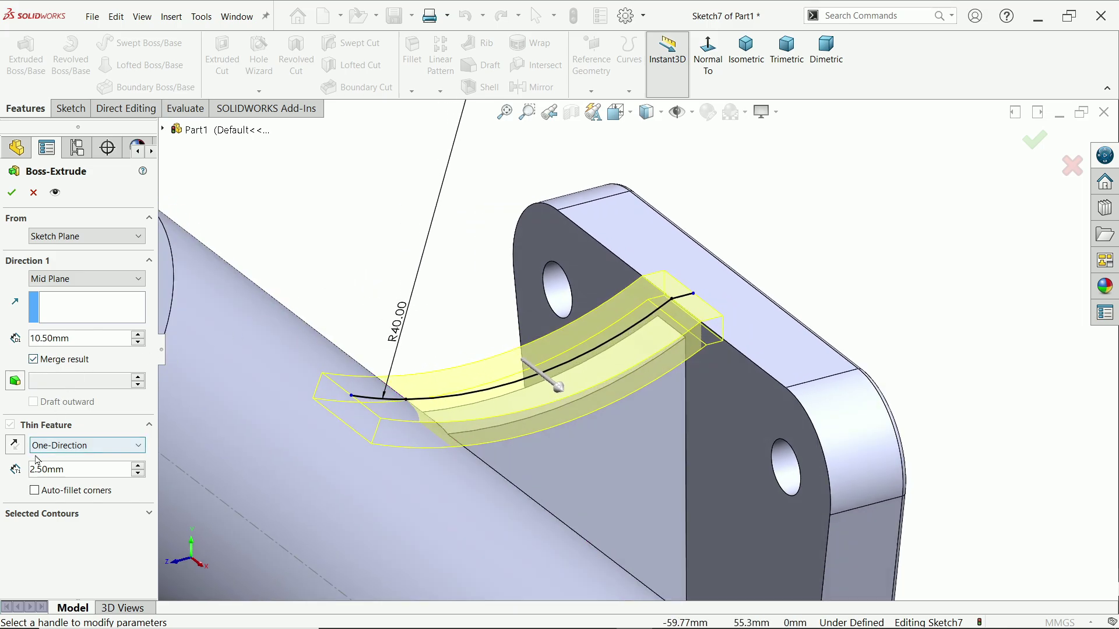
pyautogui.click(12, 193)
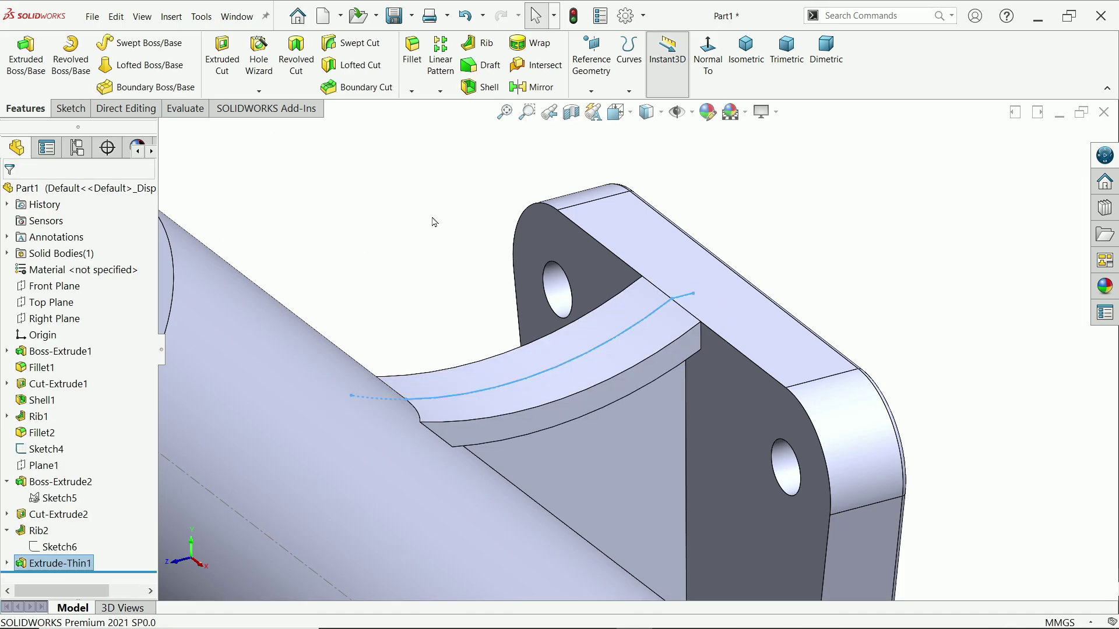
# - Remove the flange excess inside the tube bore by deleting and patching its top, front and both side faces
pyautogui.moveTo(434, 222); pyautogui.dragTo(516, 267, button='middle')
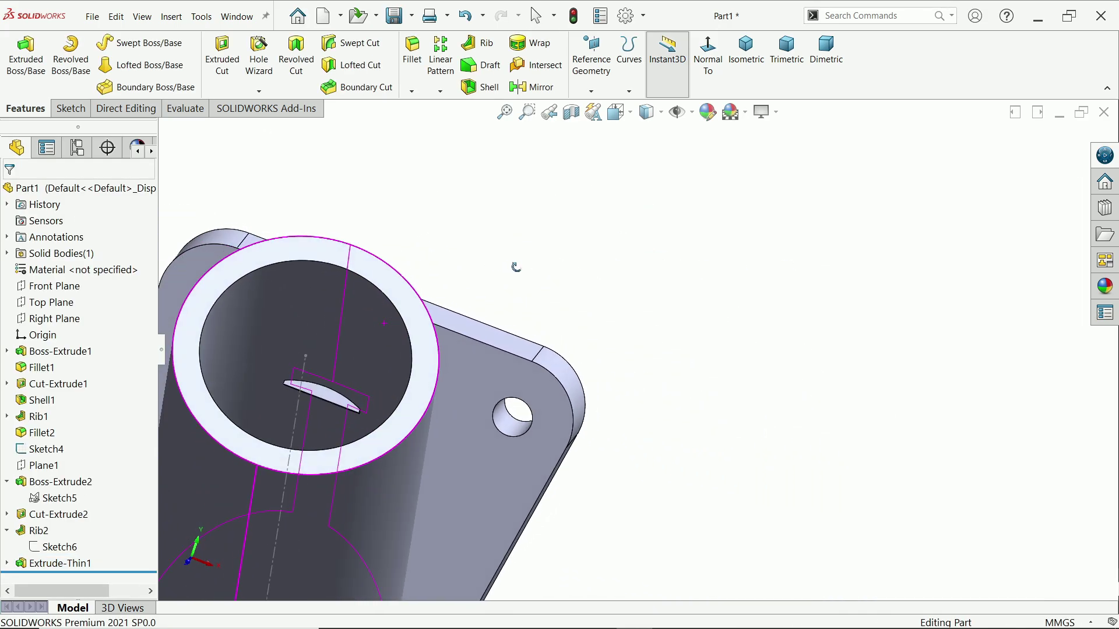
pyautogui.scroll(-5, 343, 380)
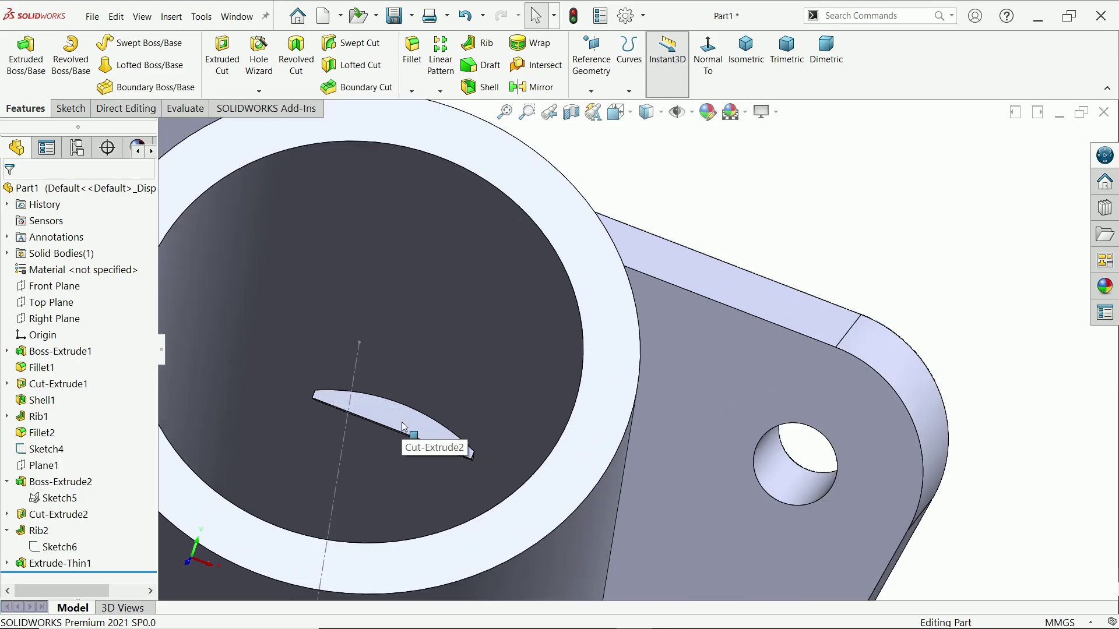
pyautogui.click(140, 113)
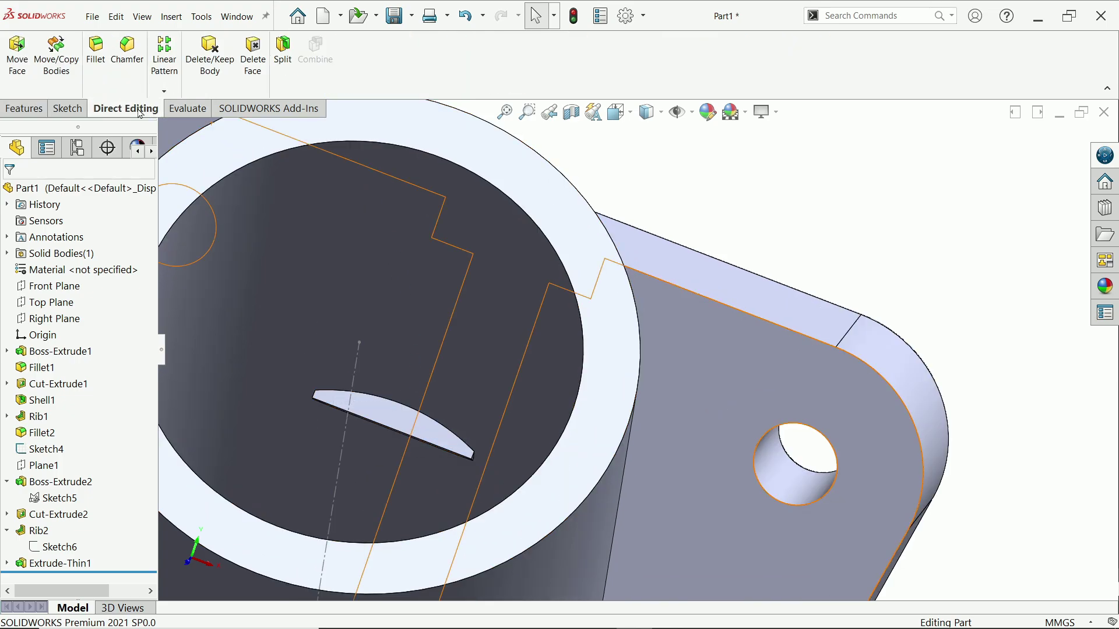
pyautogui.click(252, 70)
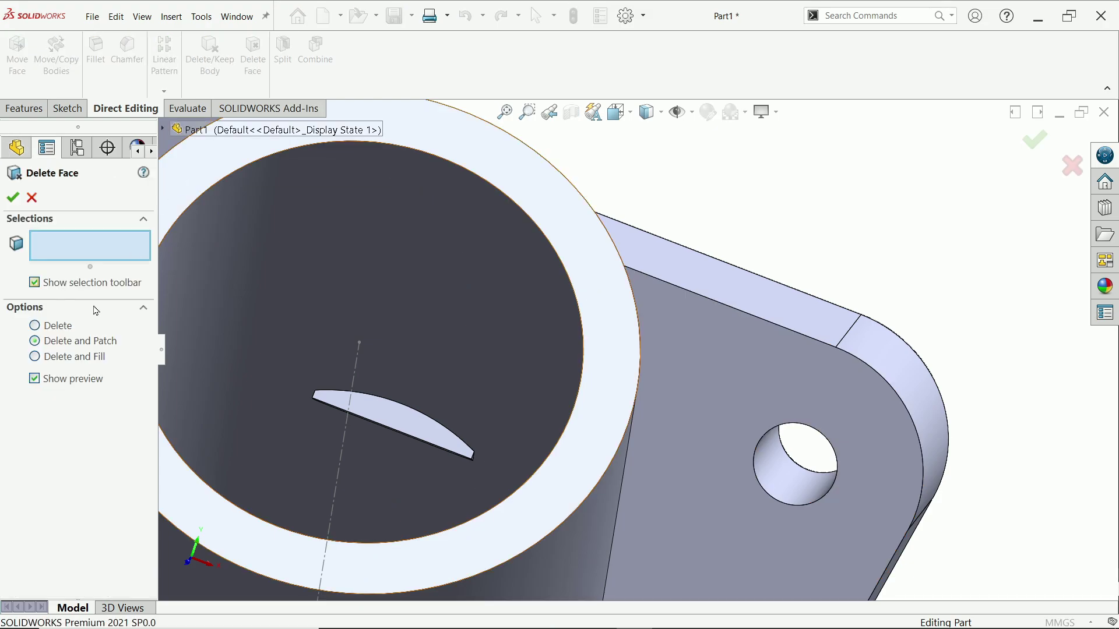
pyautogui.click(373, 415)
pyautogui.scroll(3, 452, 448)
pyautogui.moveTo(484, 425); pyautogui.dragTo(524, 415, button='middle')
pyautogui.scroll(4, 579, 376)
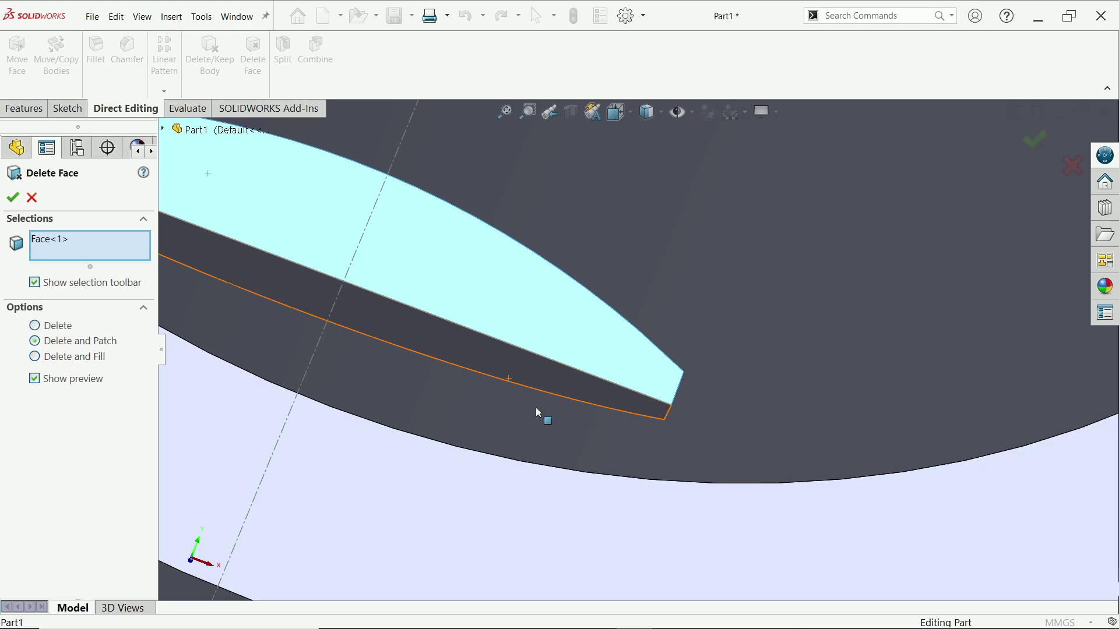
pyautogui.click(578, 375)
pyautogui.moveTo(579, 376); pyautogui.dragTo(711, 410, button='middle')
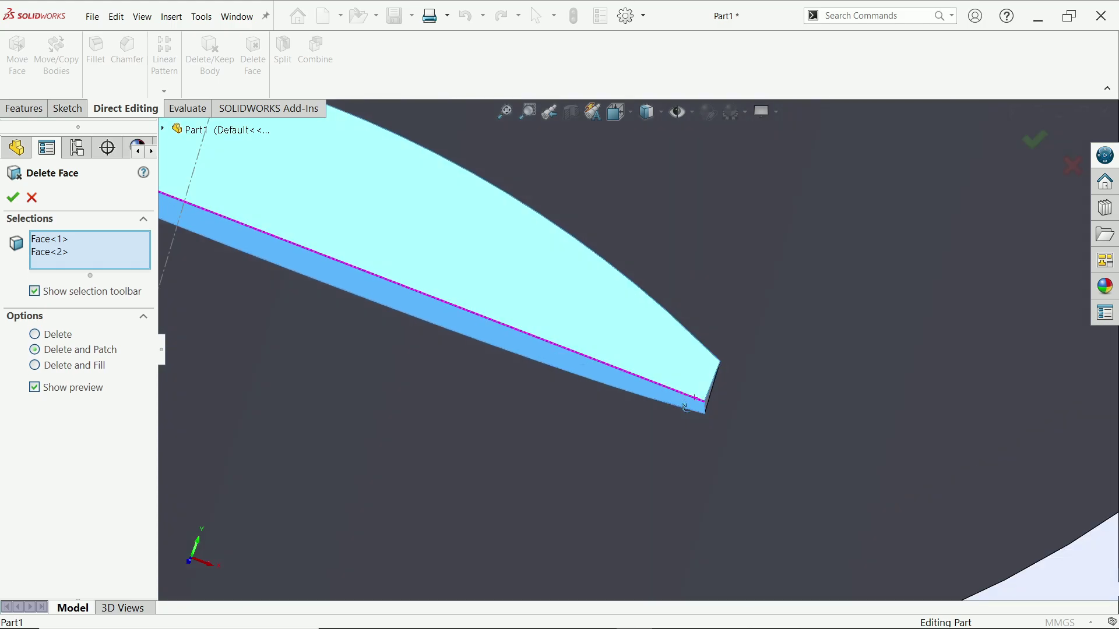
pyautogui.click(677, 375)
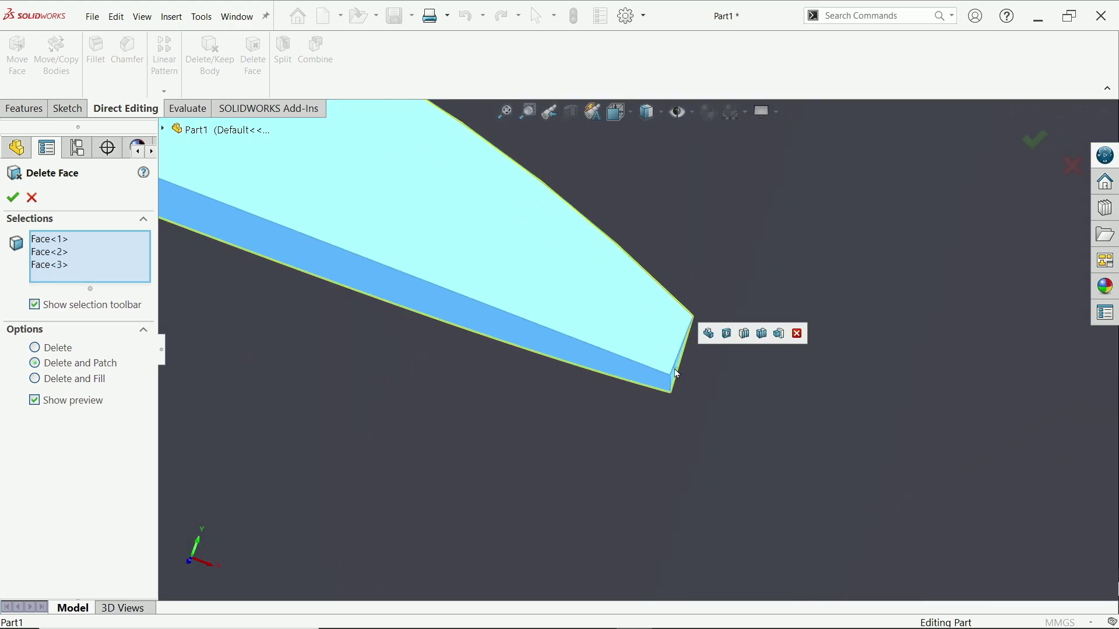
pyautogui.moveTo(677, 374); pyautogui.dragTo(561, 360, button='middle')
pyautogui.scroll(-3, 561, 361)
pyautogui.moveTo(396, 253); pyautogui.dragTo(325, 233, button='middle')
pyautogui.scroll(5, 392, 282)
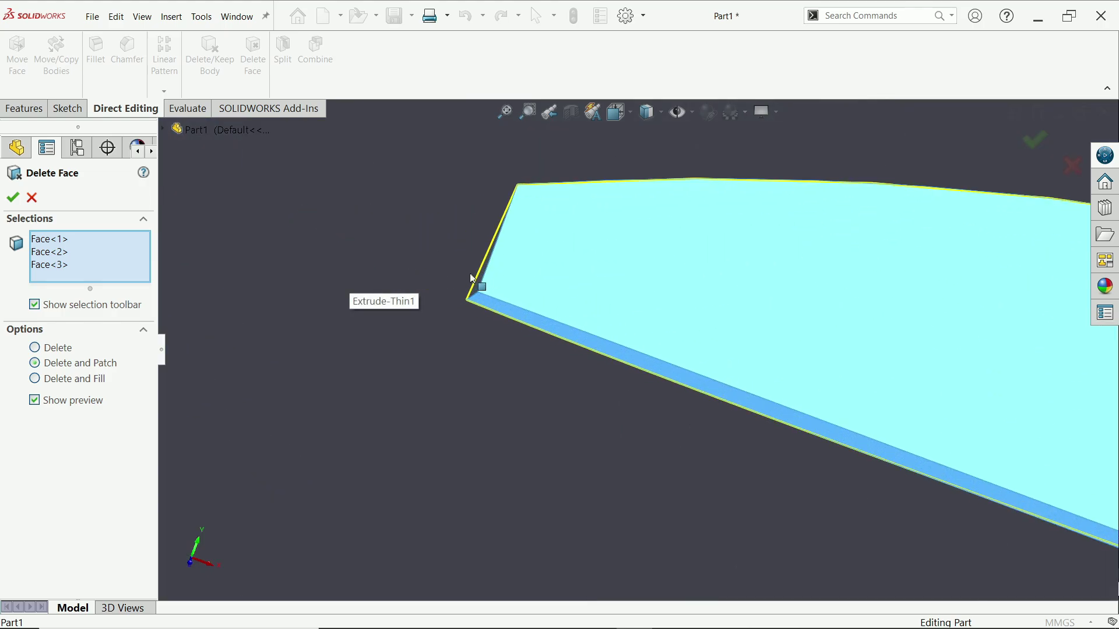
pyautogui.moveTo(470, 289); pyautogui.dragTo(492, 283, button='middle')
pyautogui.click(490, 282)
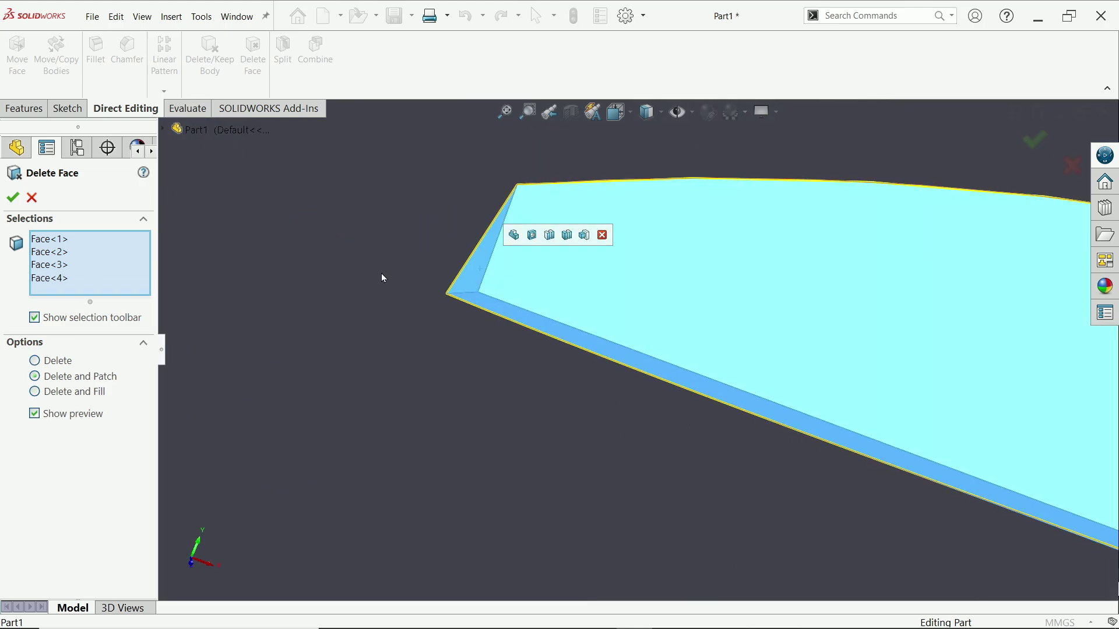
pyautogui.click(13, 198)
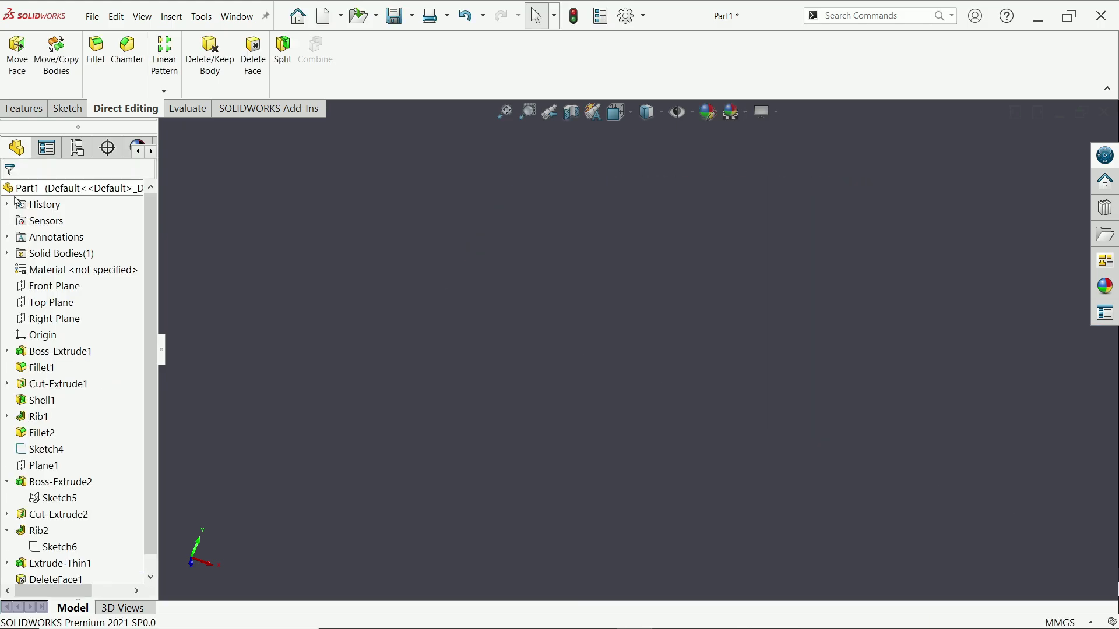
# - Inspect the cleaned tube, then examine the variable fillet note and front view in the Exercise 171 drawing
pyautogui.scroll(-10, 650, 299)
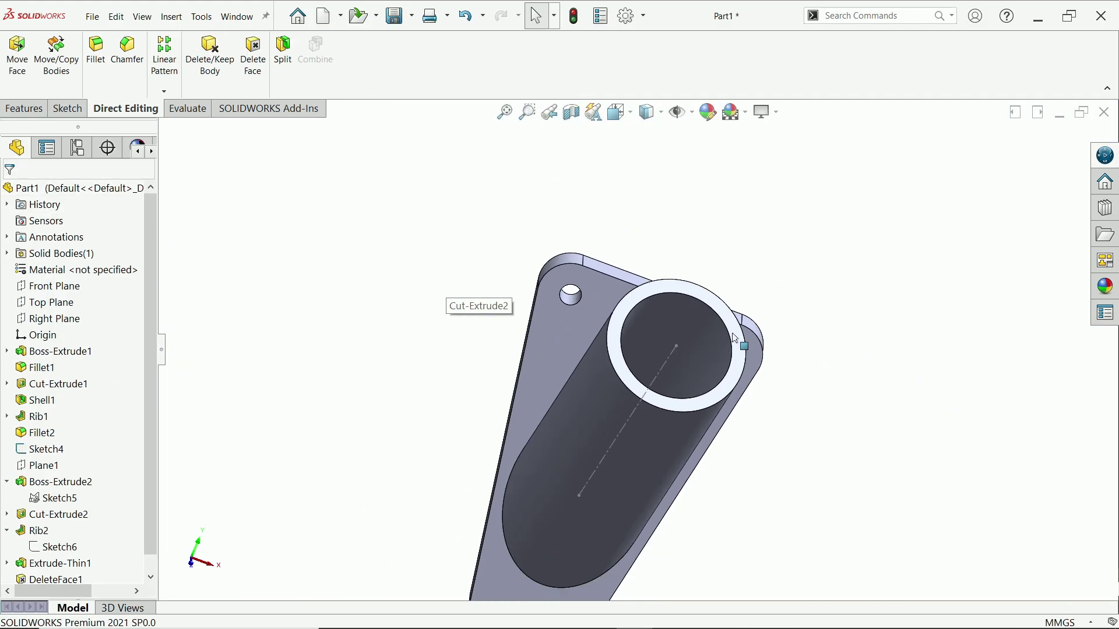
pyautogui.moveTo(652, 300); pyautogui.dragTo(672, 339, button='middle')
pyautogui.scroll(-3, 672, 339)
pyautogui.scroll(5, 806, 412)
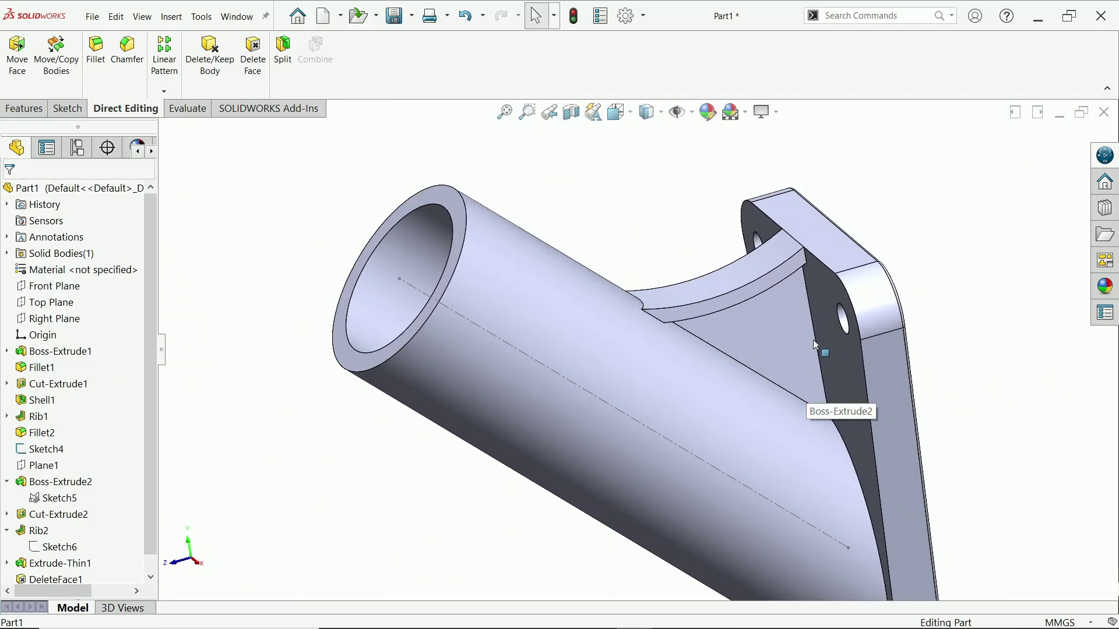
pyautogui.moveTo(806, 412)
pyautogui.mouseDown(button='middle')
pyautogui.moveTo(811, 350)
pyautogui.moveTo(775, 372)
pyautogui.mouseUp(button='middle')
pyautogui.hotkey('alt', 'Tab')
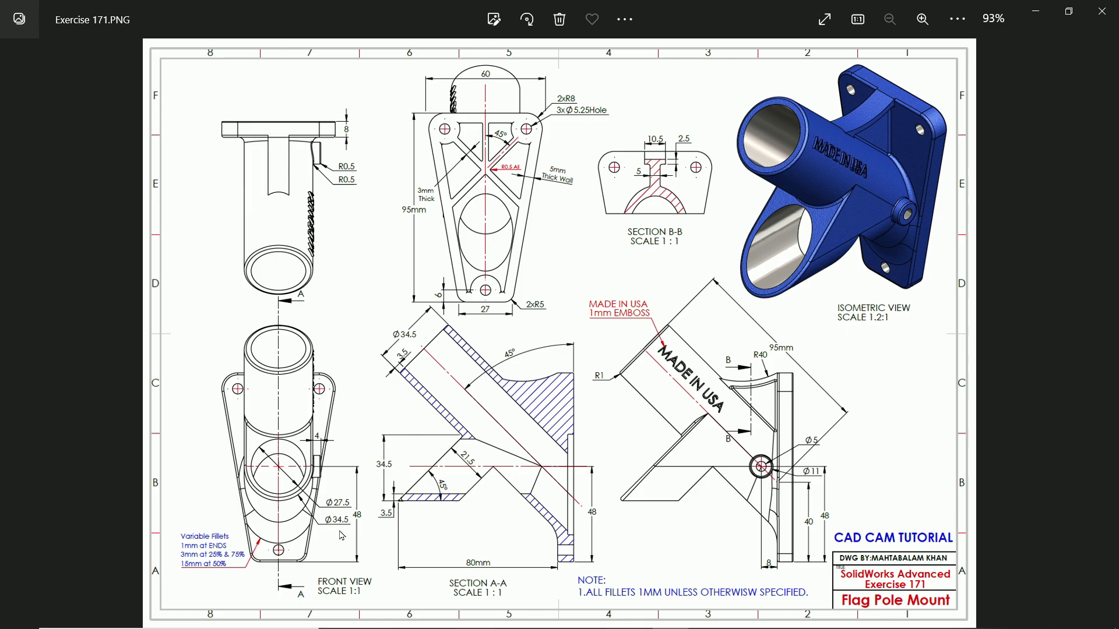
pyautogui.scroll(4, 407, 527)
pyautogui.moveTo(379, 463)
pyautogui.mouseDown()
pyautogui.moveTo(422, 448)
pyautogui.moveTo(522, 371)
pyautogui.mouseUp()
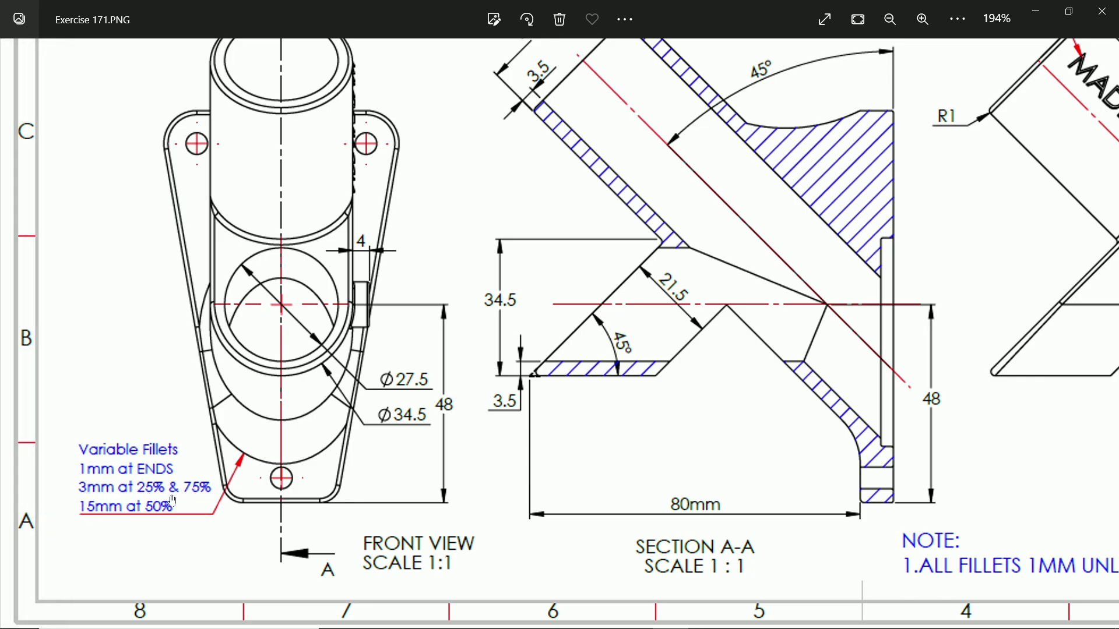
pyautogui.moveTo(592, 350); pyautogui.dragTo(350, 394)
pyautogui.click(1036, 12)
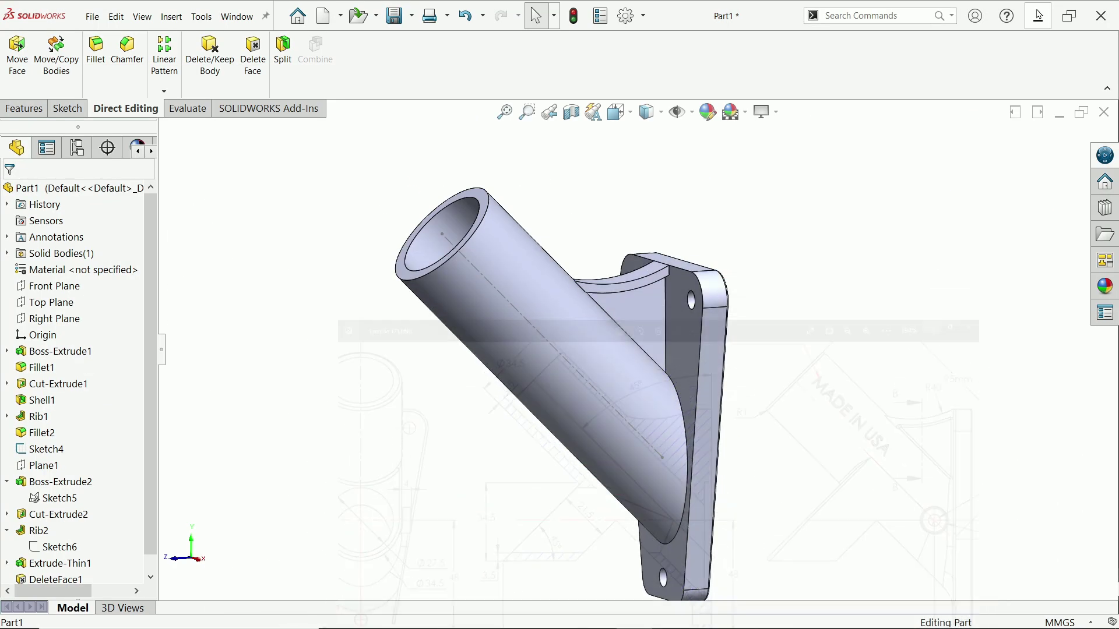
# - Start a variable size fillet on the elliptical edge where the 45° tube meets the back plate
pyautogui.scroll(3, 716, 425)
pyautogui.scroll(-4, 715, 425)
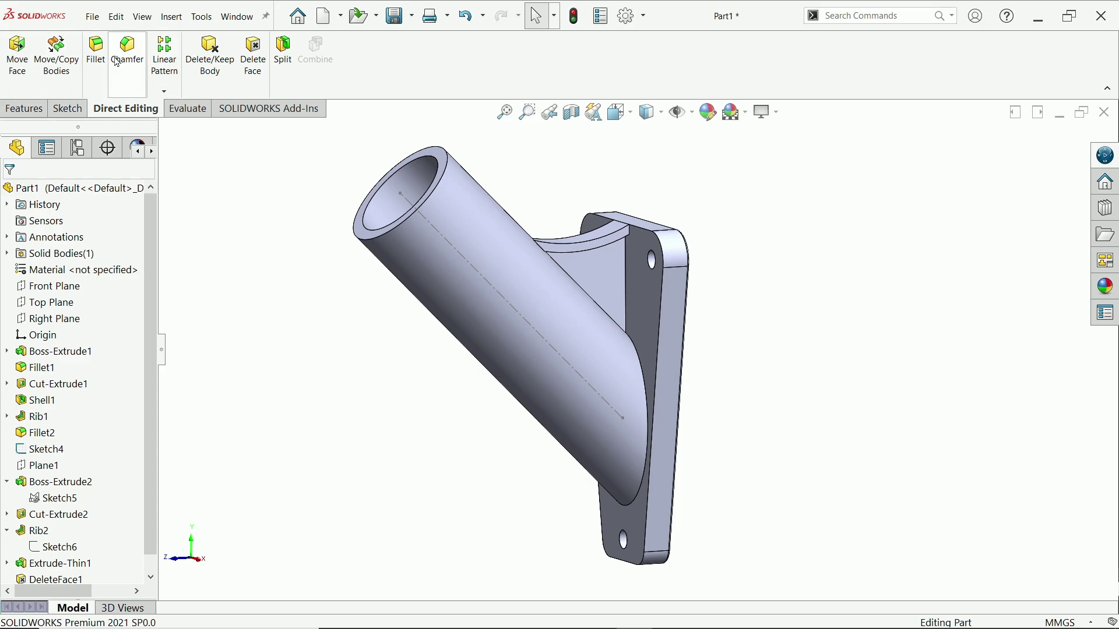
pyautogui.click(96, 52)
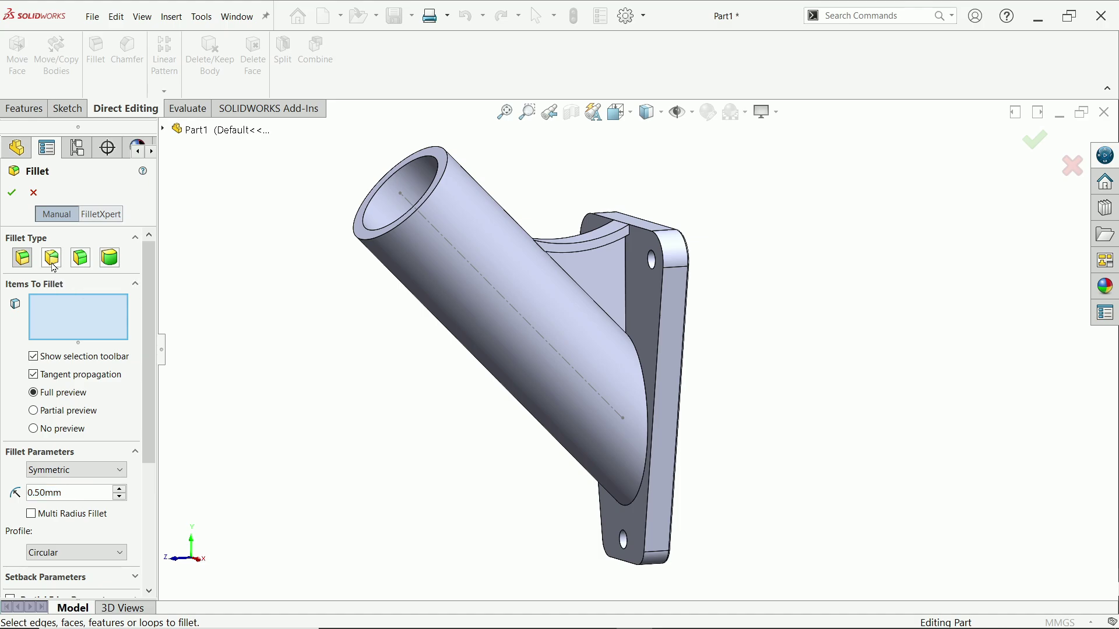
pyautogui.click(52, 263)
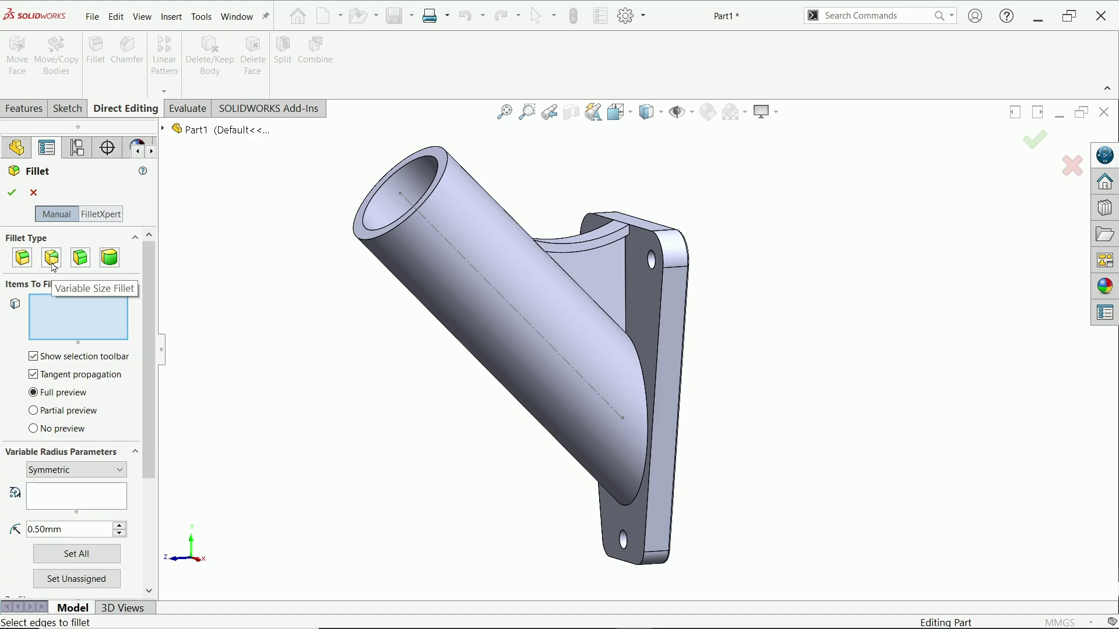
pyautogui.click(649, 438)
pyautogui.moveTo(752, 375); pyautogui.dragTo(763, 381, button='middle')
pyautogui.scroll(-5, 641, 411)
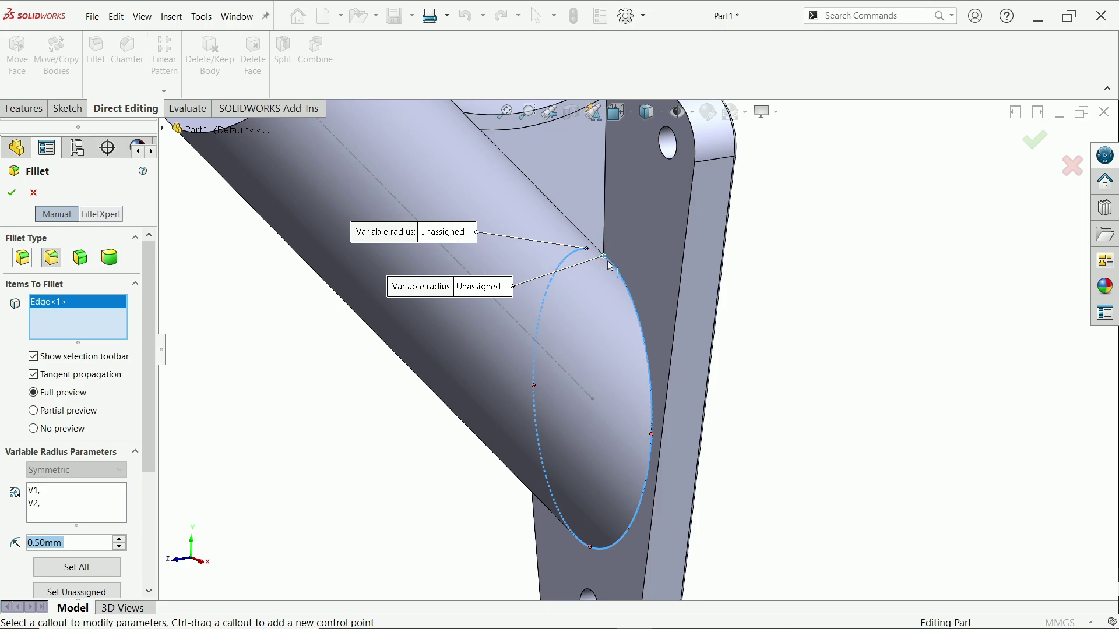
# - Set the fillet radius to 1 mm at both ends of the tube-to-plate edge
pyautogui.click(484, 288)
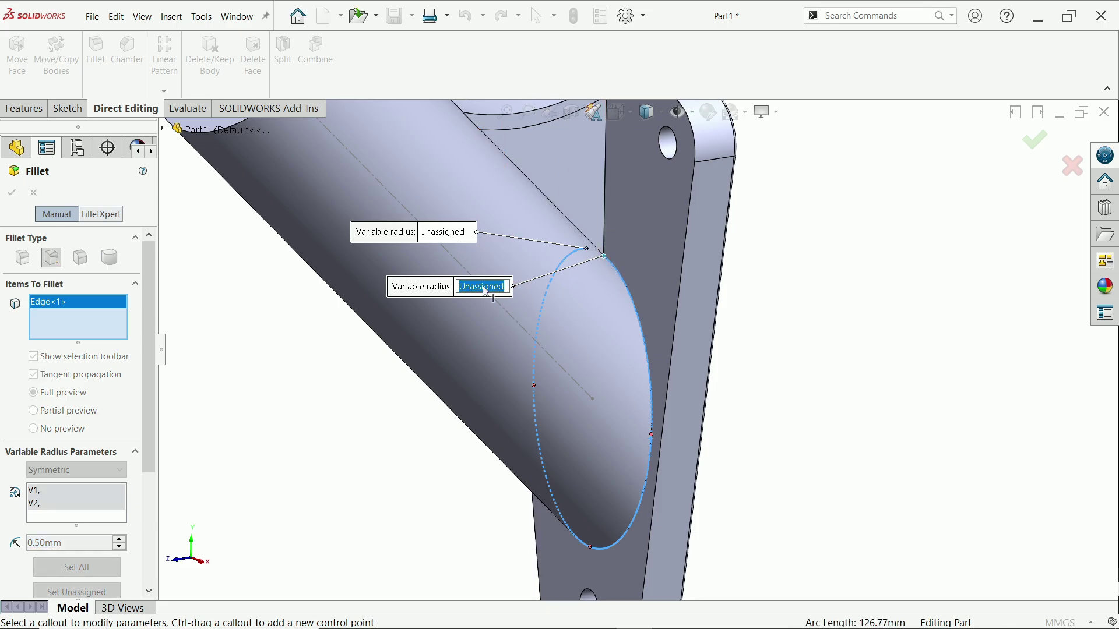
pyautogui.write('1')
pyautogui.press('Return')
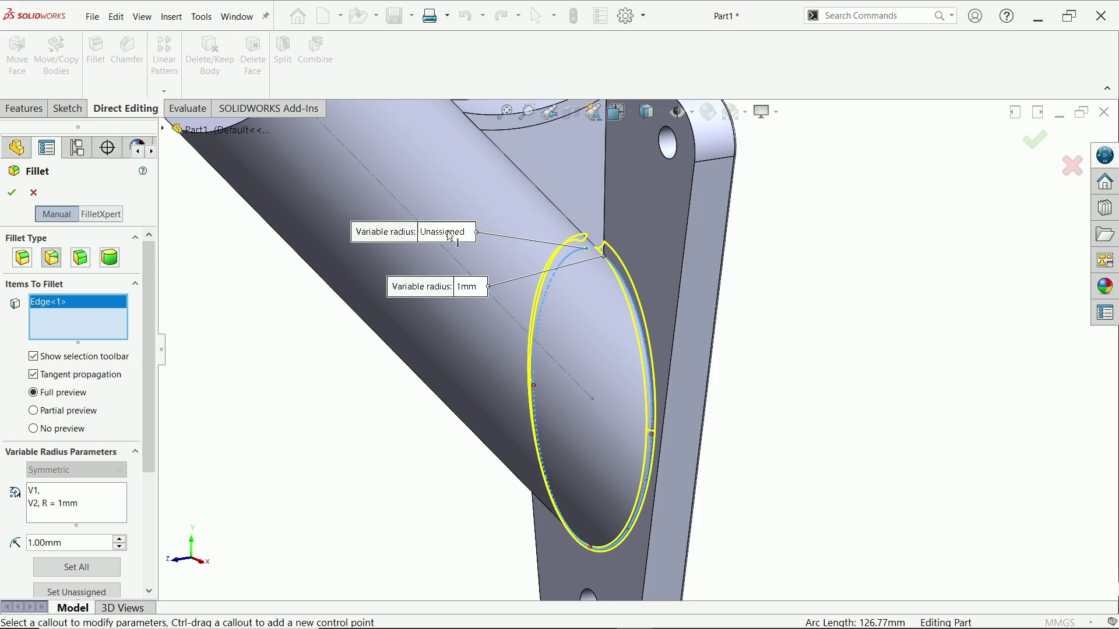
pyautogui.click(454, 232)
pyautogui.write('1')
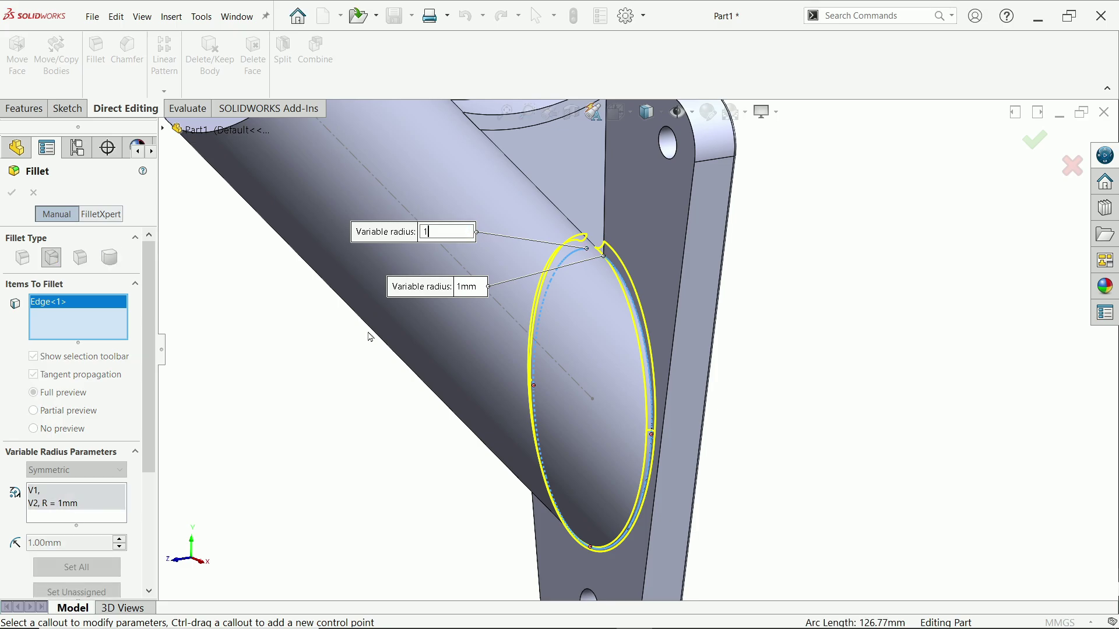
pyautogui.press('Return')
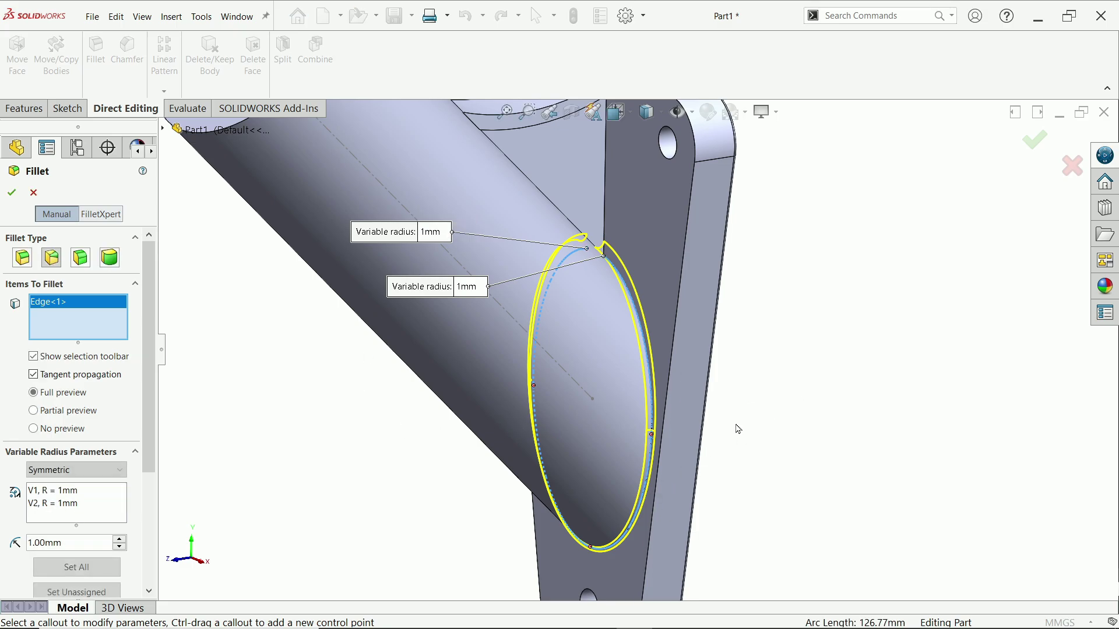
# - Activate the 25% control point on the tube-to-plate edge and set its radius to 3 mm
pyautogui.scroll(-5, 649, 448)
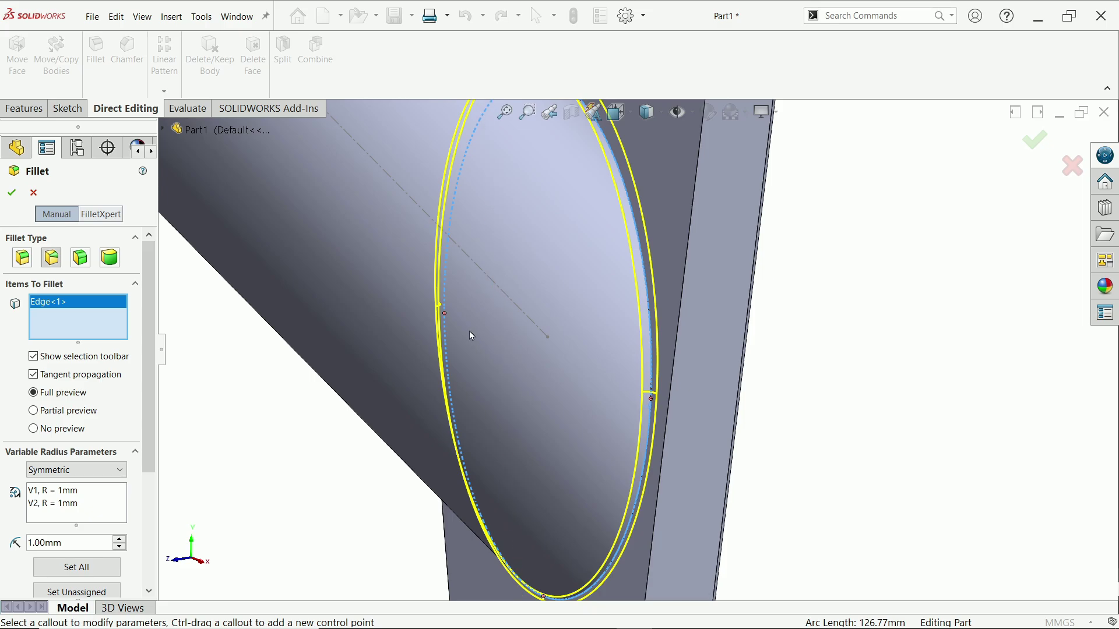
pyautogui.scroll(3, 533, 376)
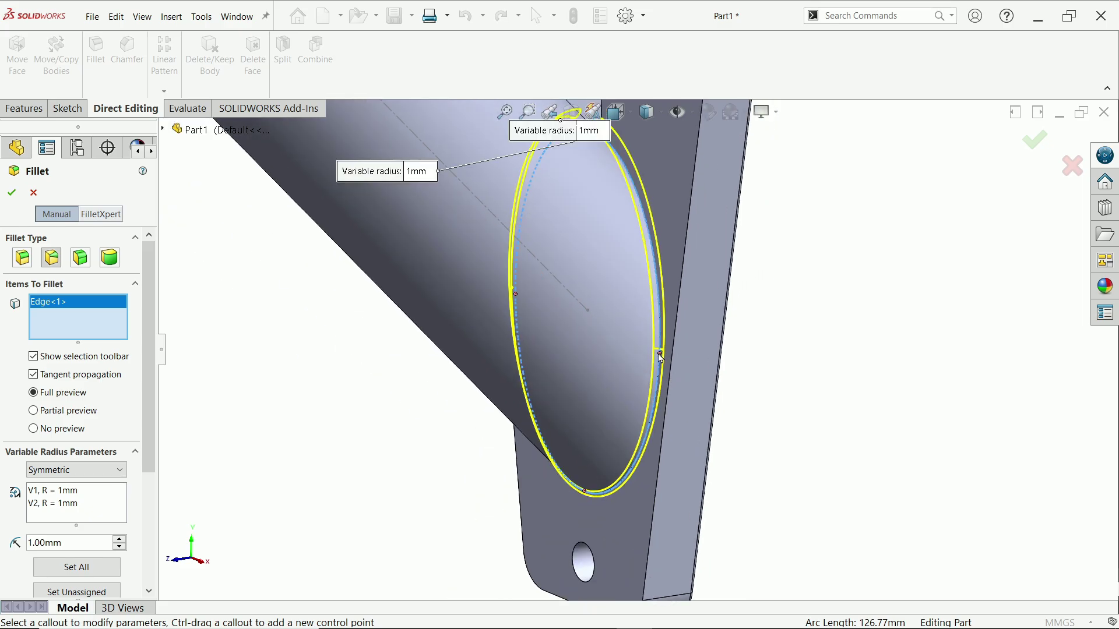
pyautogui.click(661, 354)
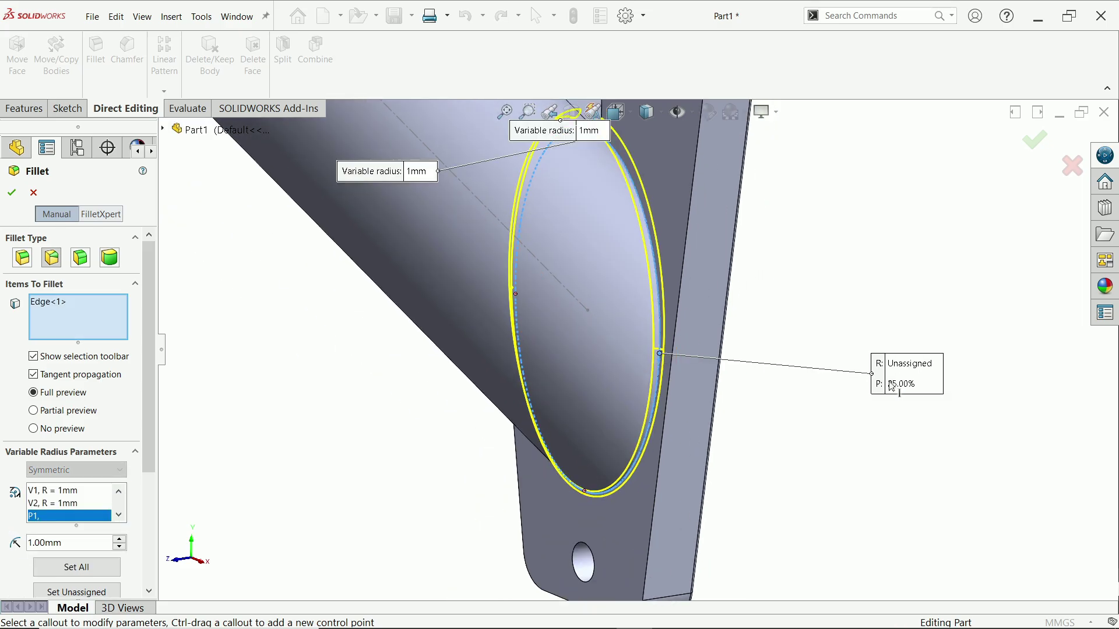
pyautogui.click(905, 368)
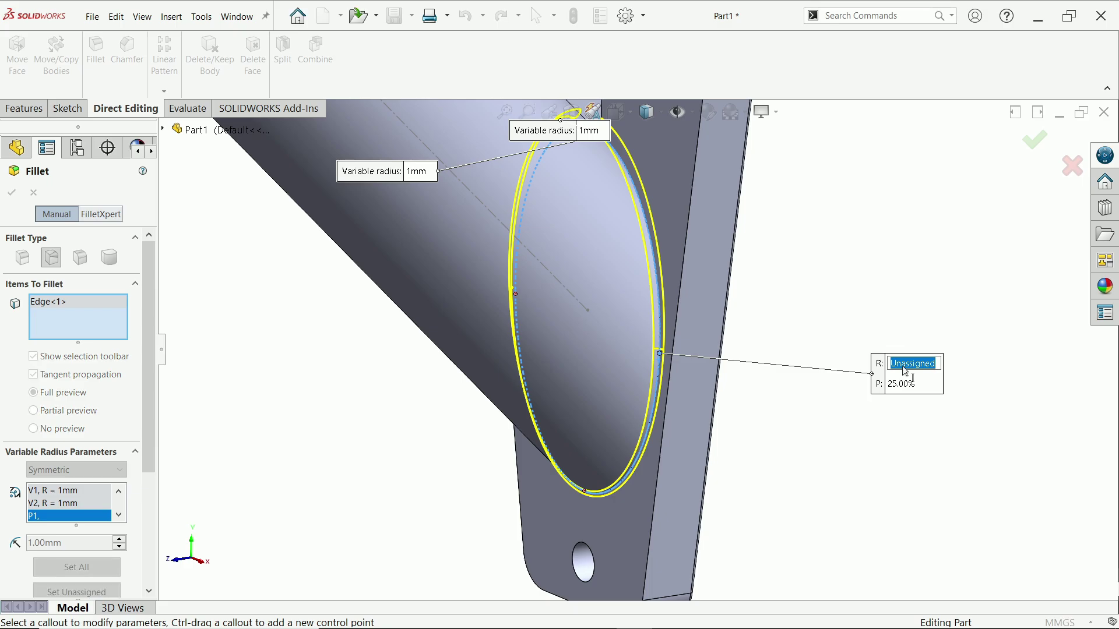
pyautogui.write('3')
pyautogui.press('Return')
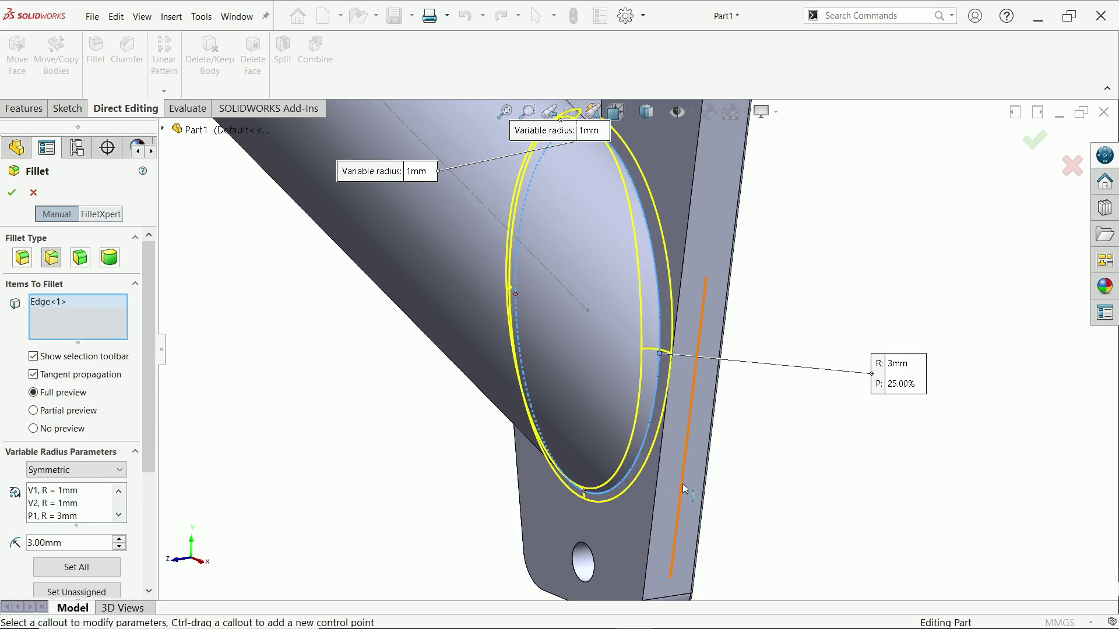
# - Activate the 50% control point at the edge's lowest point and set its radius to 15 mm
pyautogui.moveTo(683, 484); pyautogui.dragTo(552, 510, button='middle')
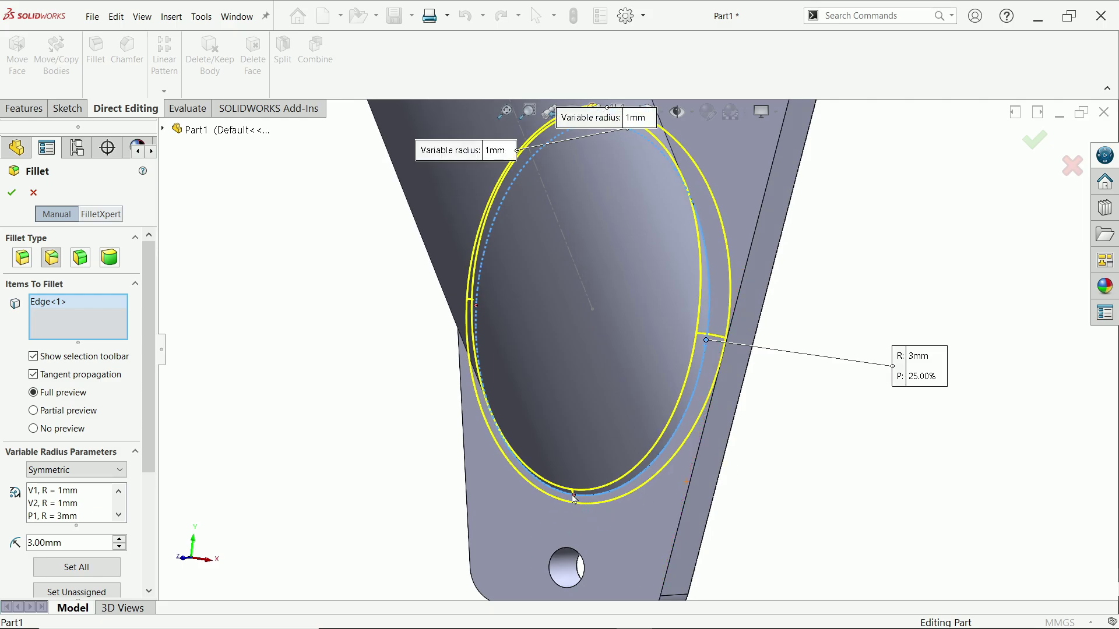
pyautogui.click(574, 498)
pyautogui.moveTo(606, 546); pyautogui.dragTo(830, 476)
pyautogui.click(839, 476)
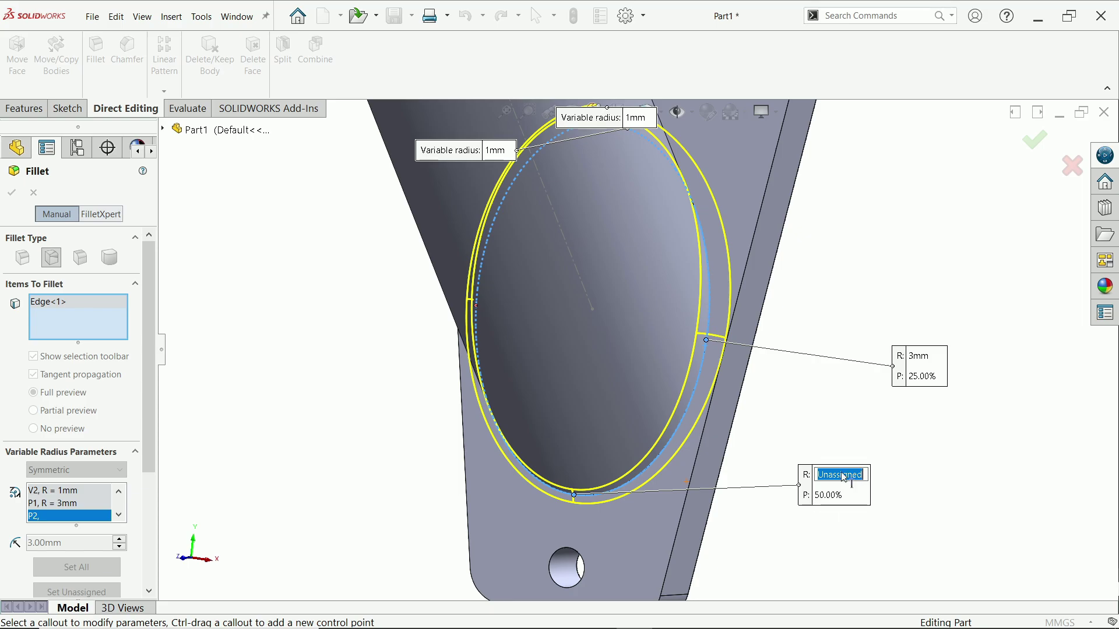
pyautogui.write('15')
pyautogui.press('Return')
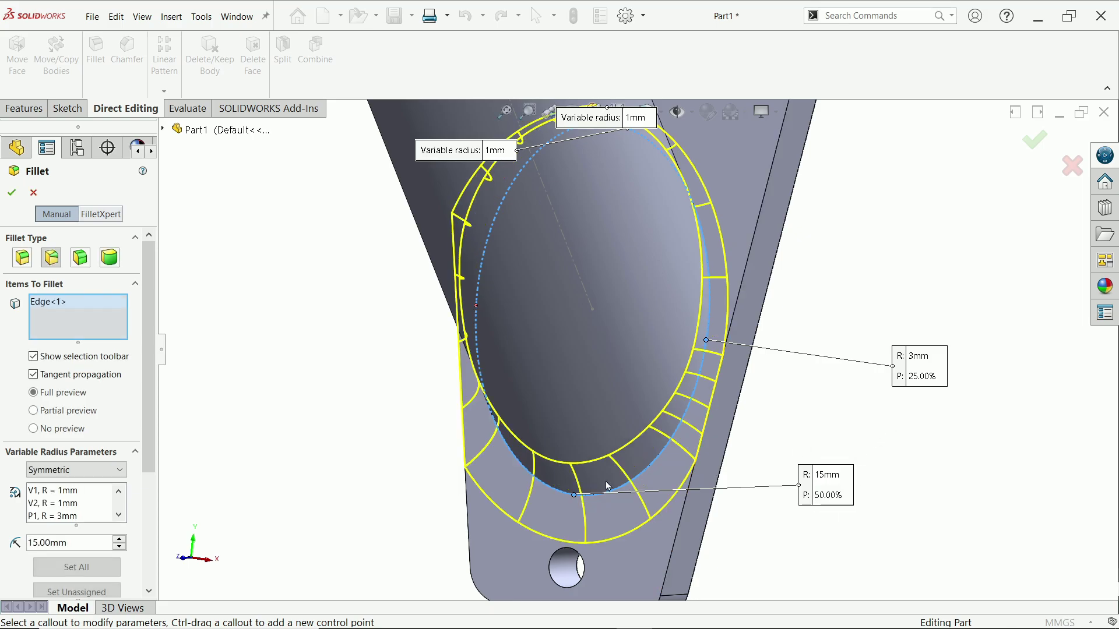
# - Activate the 75% control point on the far side of the edge and set its radius to 3 mm
pyautogui.click(476, 306)
pyautogui.click(518, 416)
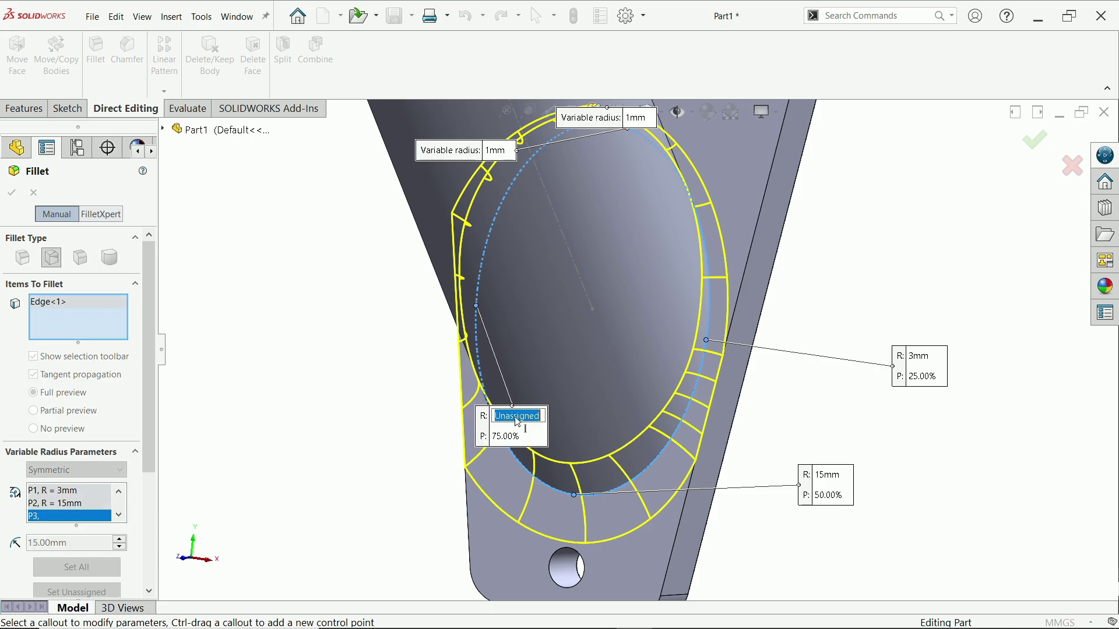
pyautogui.write('3')
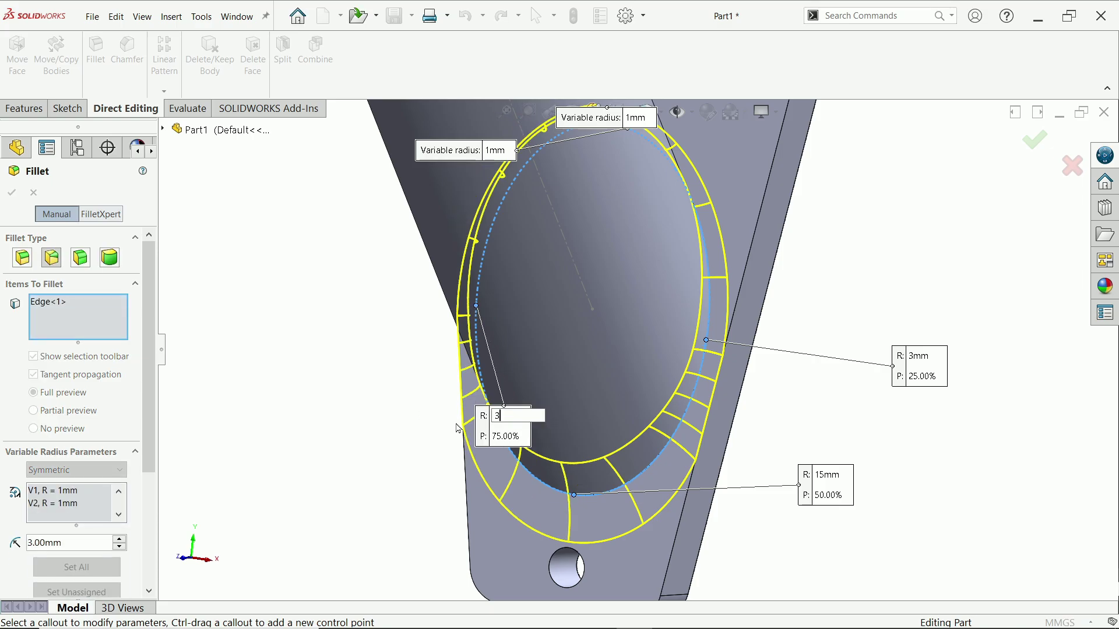
pyautogui.press('Return')
pyautogui.keyDown('ctrl'); pyautogui.moveTo(577, 181); pyautogui.dragTo(628, 249, button='middle'); pyautogui.keyUp('ctrl')
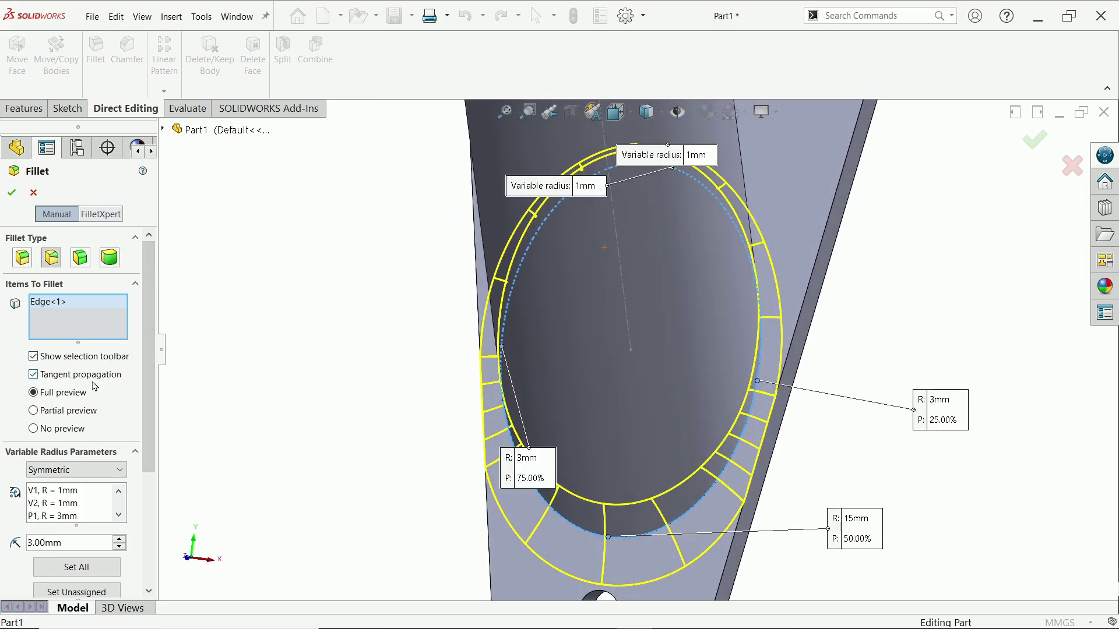
pyautogui.scroll(-3, 136, 489)
pyautogui.scroll(-1, 136, 489)
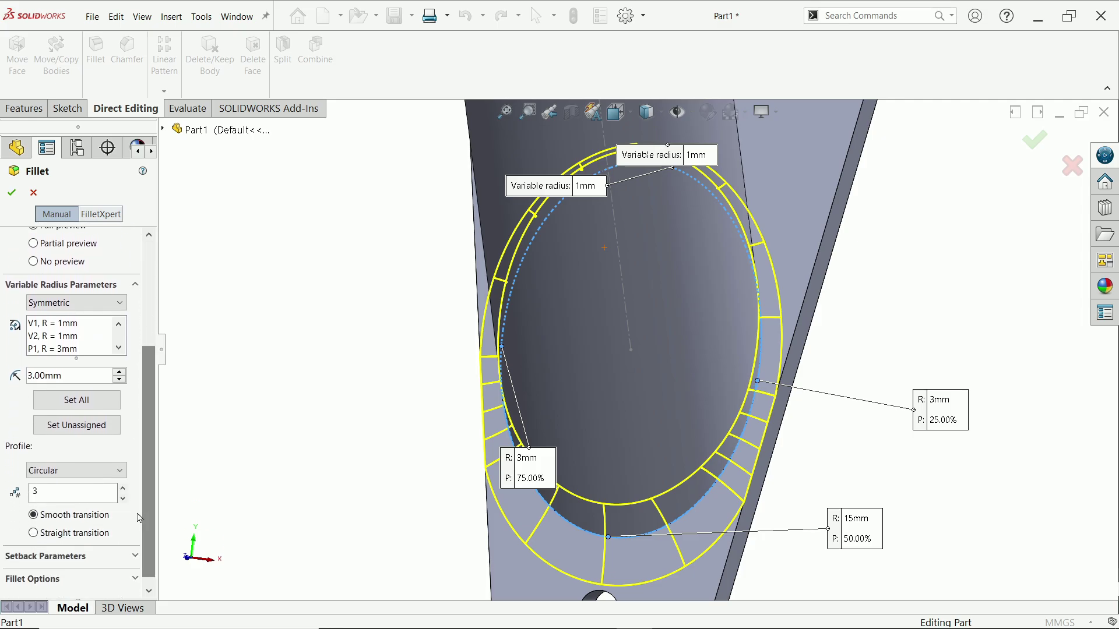
# - Review the radius assigned to each end and control point of the variable radius fillet
pyautogui.click(63, 327)
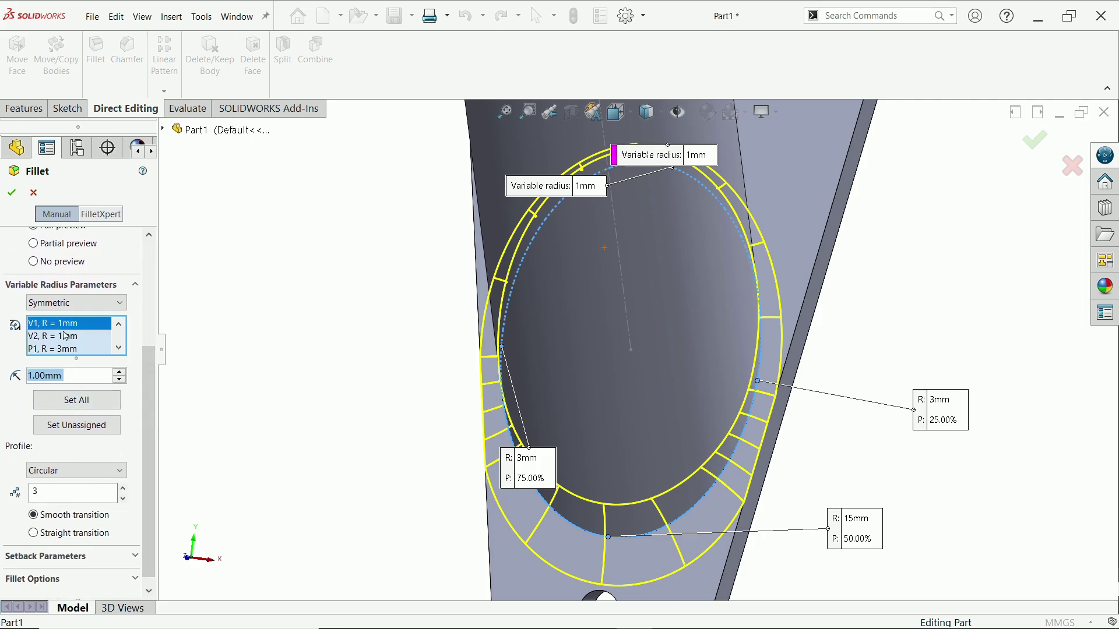
pyautogui.click(54, 338)
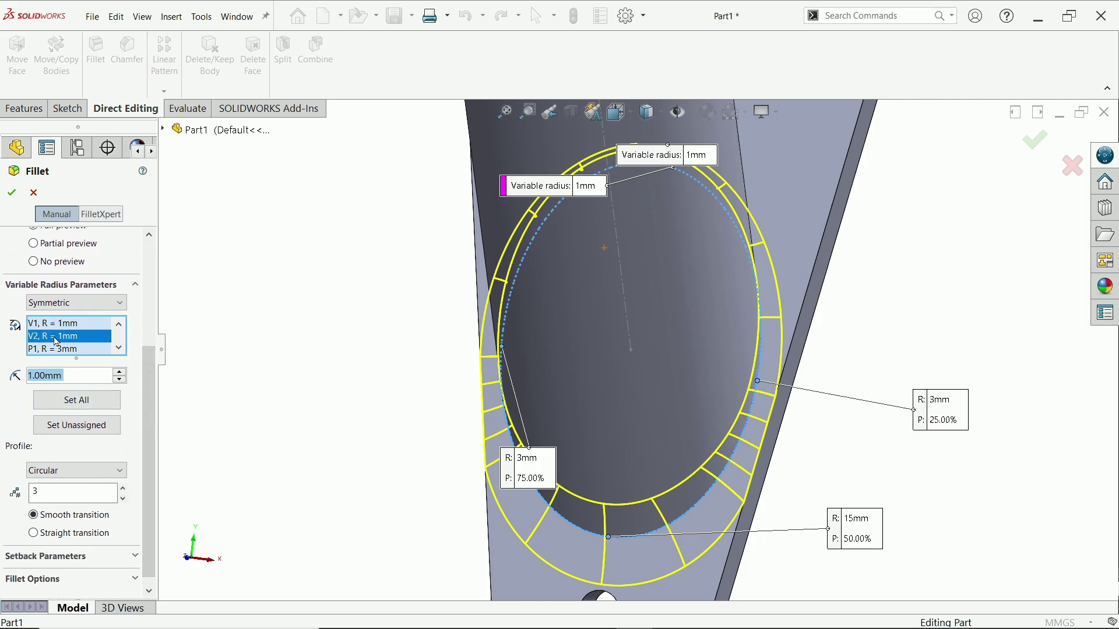
pyautogui.click(117, 348)
pyautogui.click(64, 340)
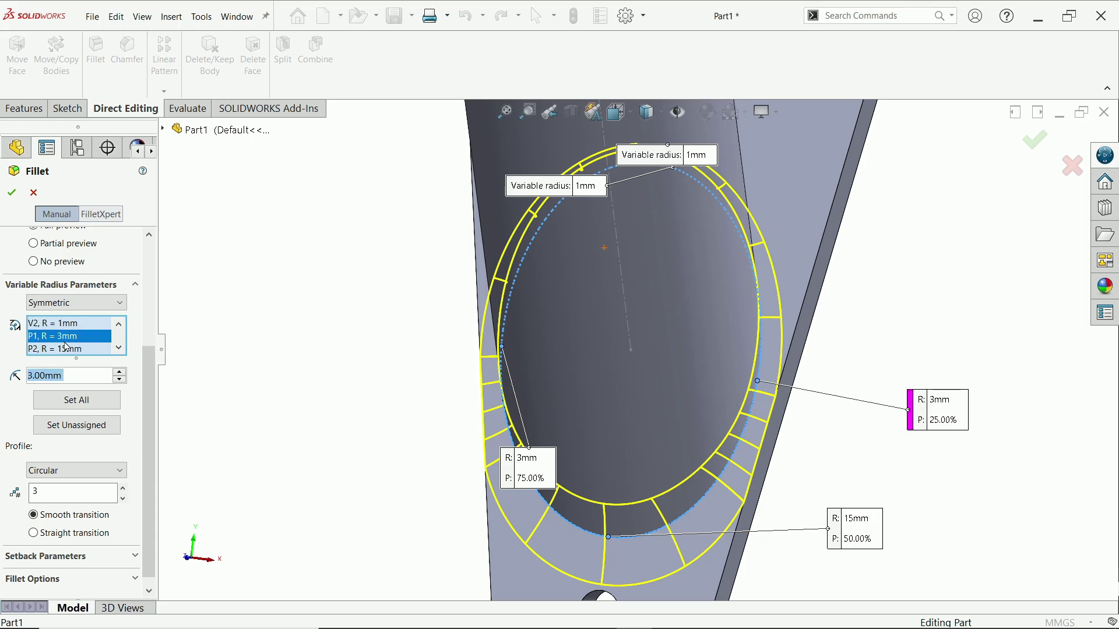
pyautogui.click(71, 349)
pyautogui.scroll(-1, 84, 351)
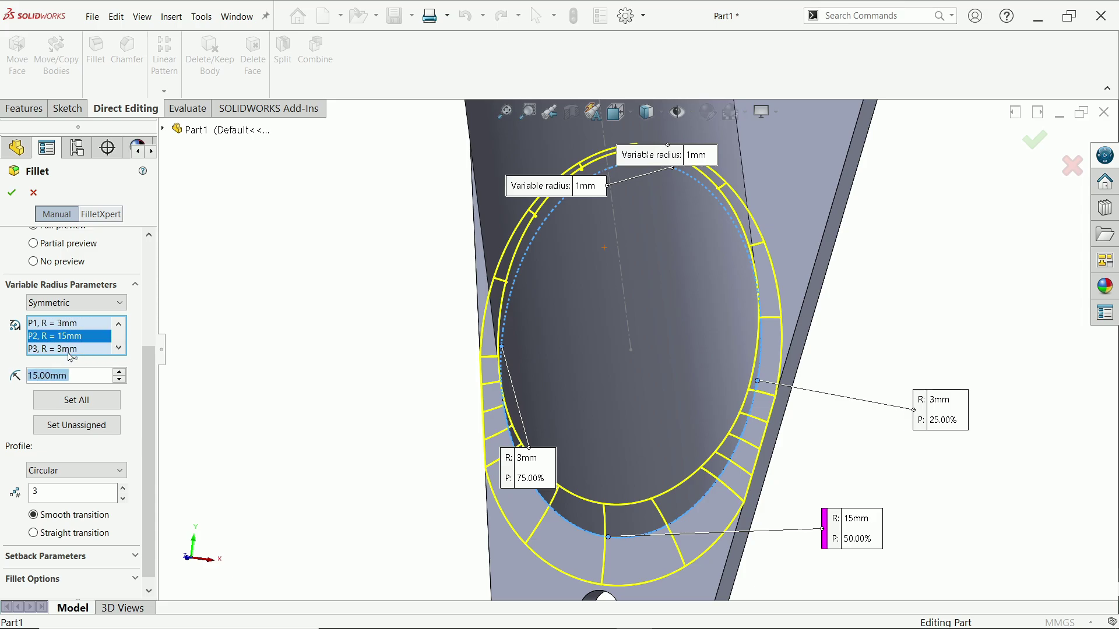
pyautogui.click(84, 350)
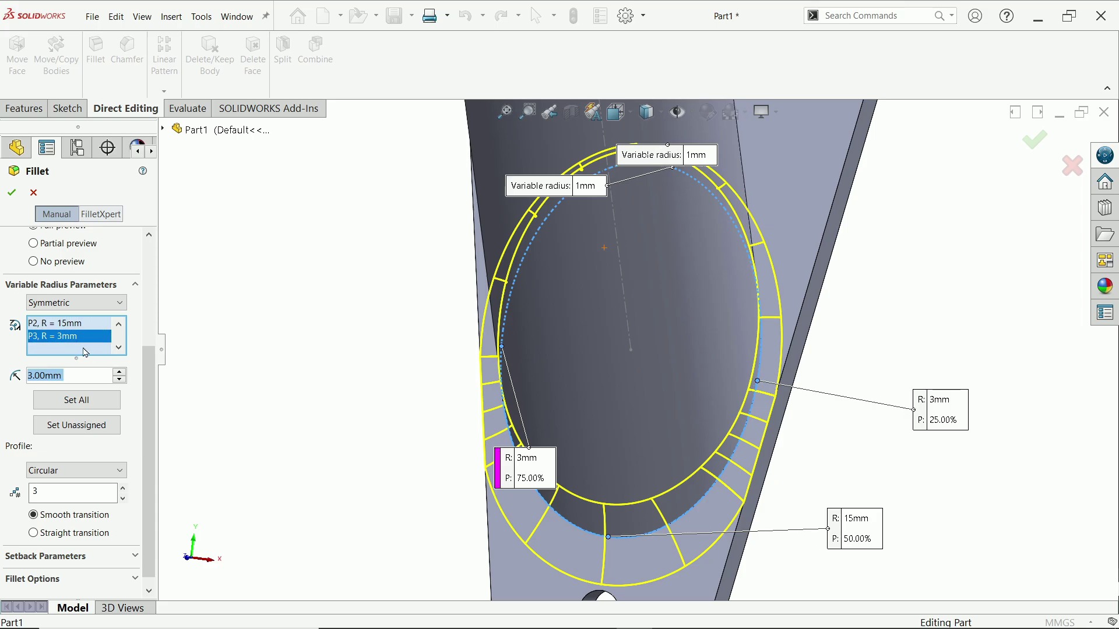
pyautogui.click(66, 324)
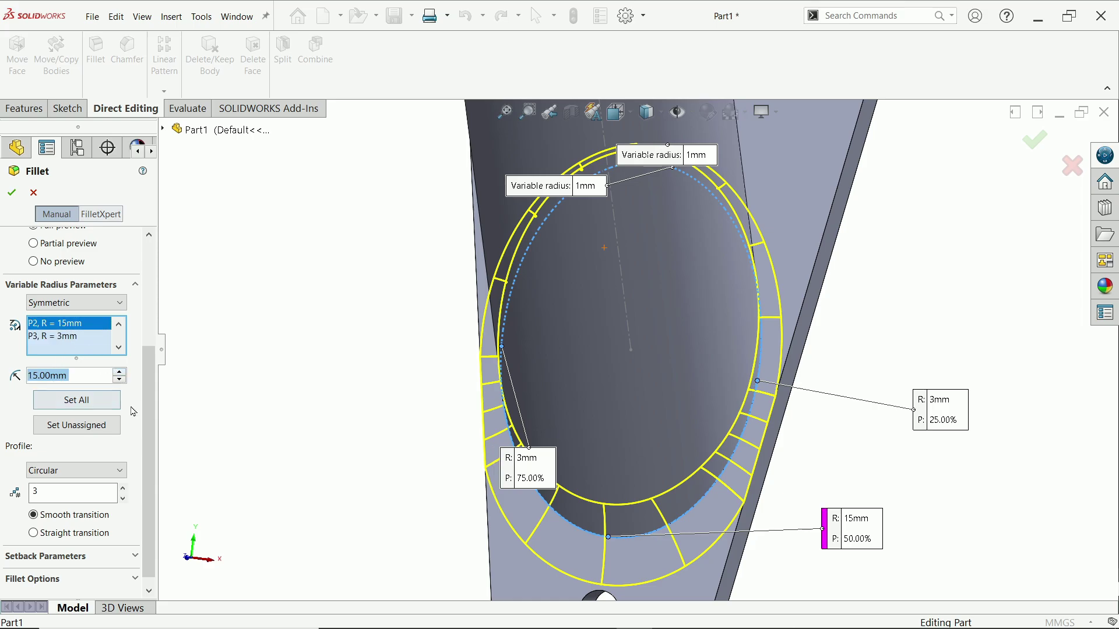
pyautogui.scroll(-1, 148, 446)
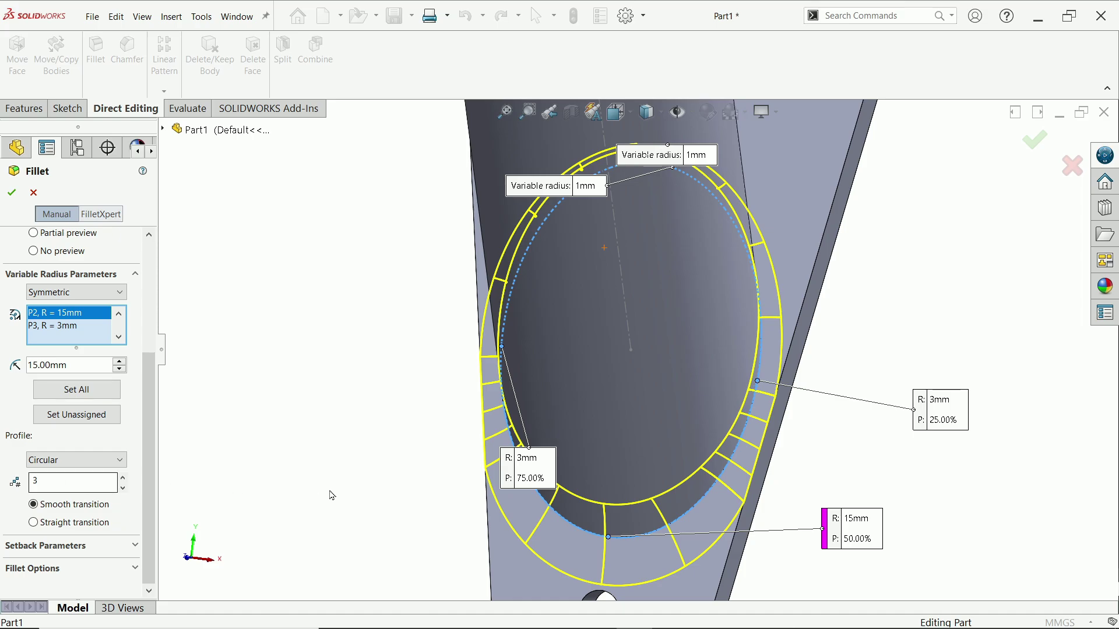
# - Accept the variable radius fillet between the 45° tube and the back plate, and show the part in isometric view
pyautogui.scroll(1, 769, 378)
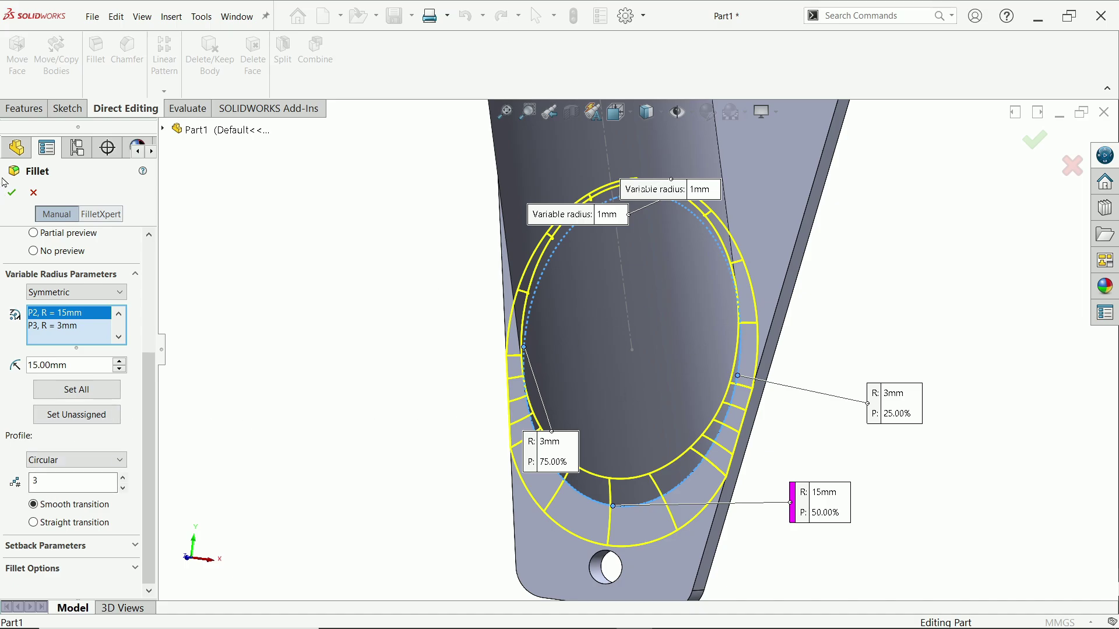
pyautogui.click(11, 193)
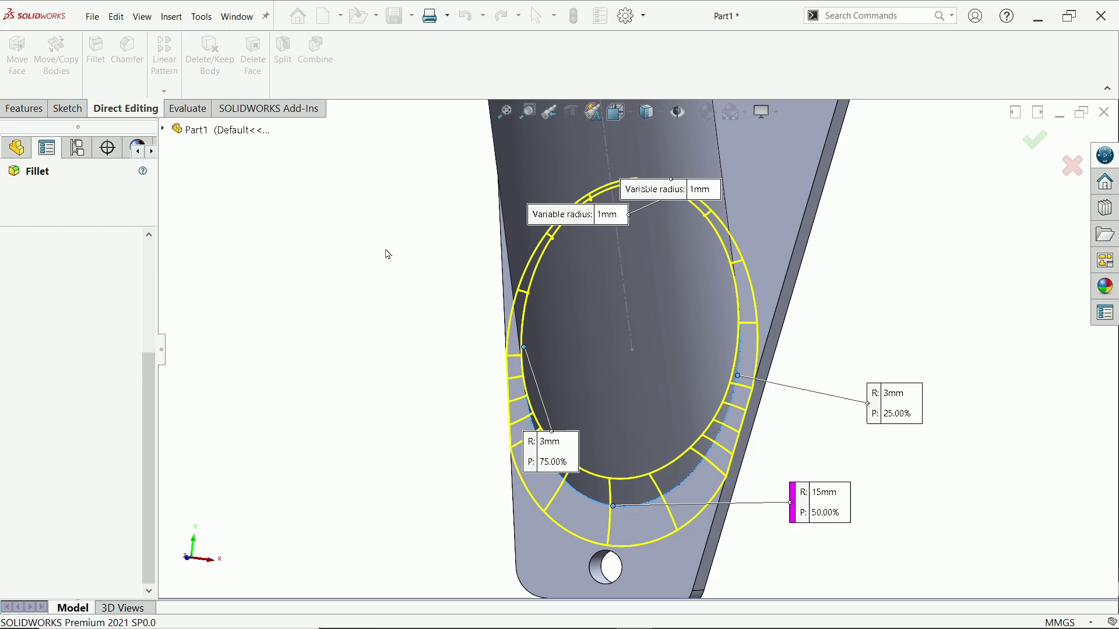
pyautogui.moveTo(399, 268); pyautogui.dragTo(347, 282, button='middle')
pyautogui.hotkey('ctrl', '7')
# - Switch to the Exercise 171 drawing and examine the horizontal tube's dimensions in the front, section A-A, side and isometric views
pyautogui.hotkey('alt', 'Tab')
pyautogui.keyDown('ctrl'); pyautogui.scroll(3, 541, 489); pyautogui.keyUp('ctrl')
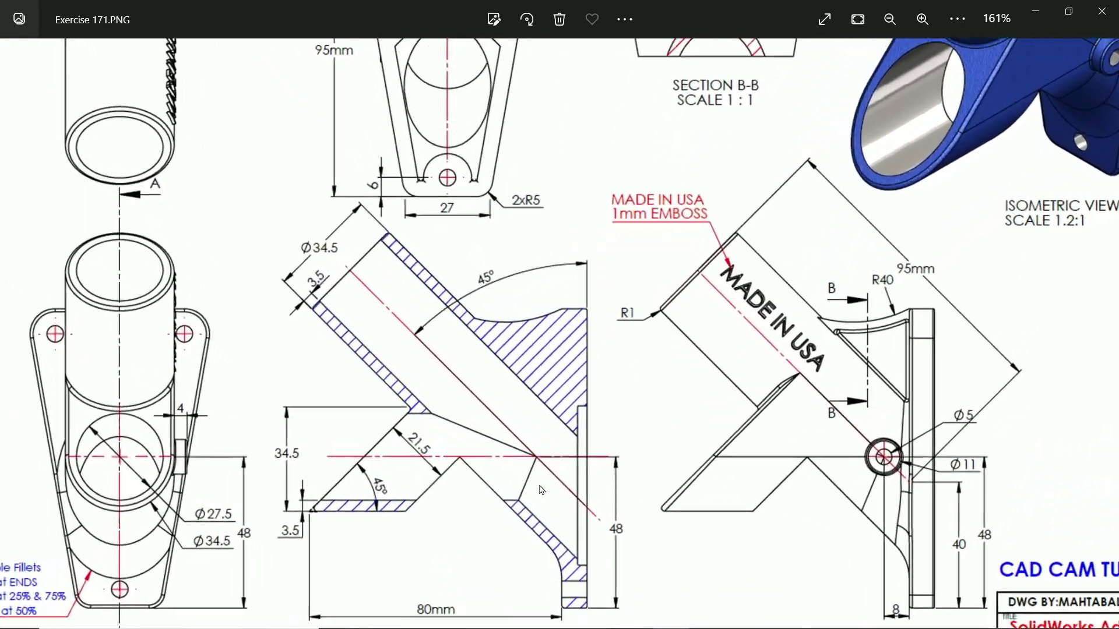
pyautogui.moveTo(541, 489); pyautogui.dragTo(576, 407)
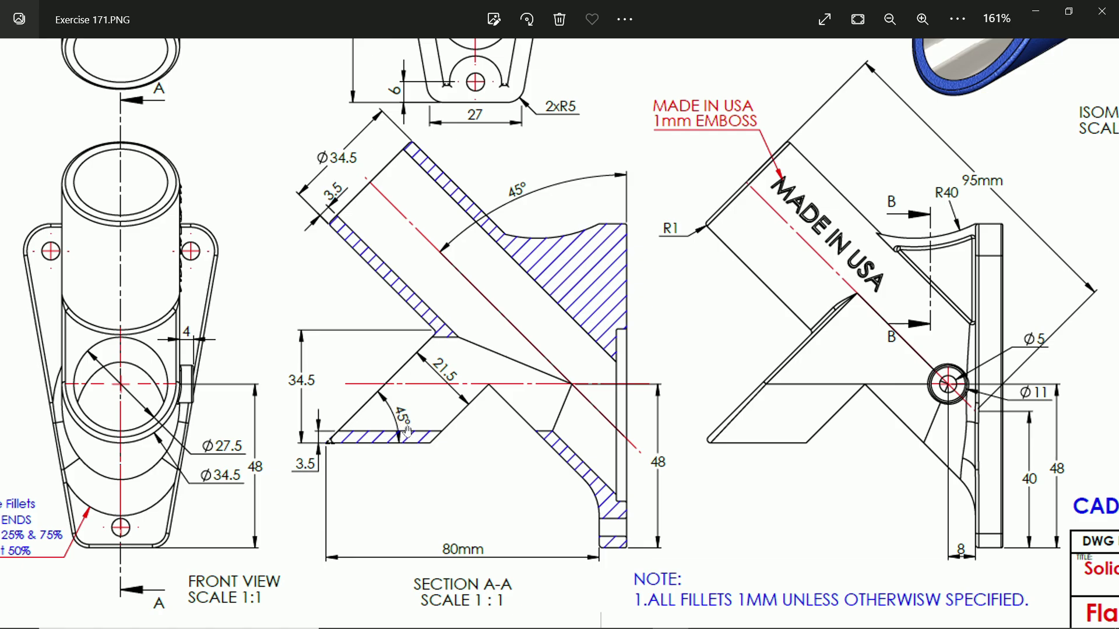
pyautogui.moveTo(609, 353); pyautogui.dragTo(416, 337)
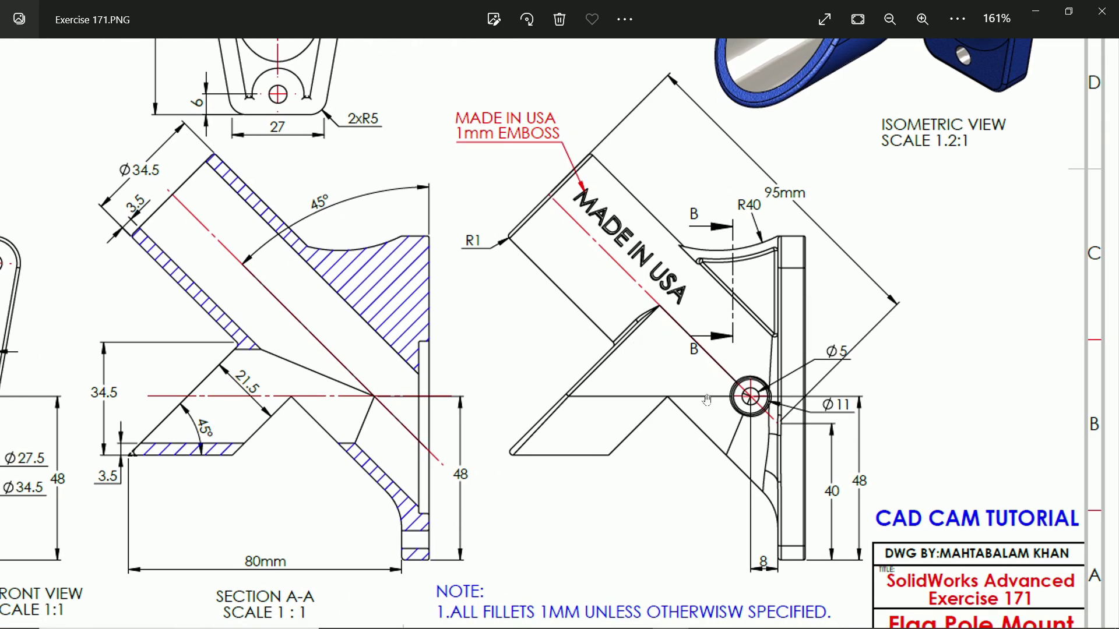
pyautogui.moveTo(623, 359); pyautogui.dragTo(765, 378)
pyautogui.moveTo(617, 279)
pyautogui.mouseDown()
pyautogui.moveTo(616, 475)
pyautogui.moveTo(731, 328)
pyautogui.mouseUp()
pyautogui.moveTo(408, 430); pyautogui.dragTo(554, 331)
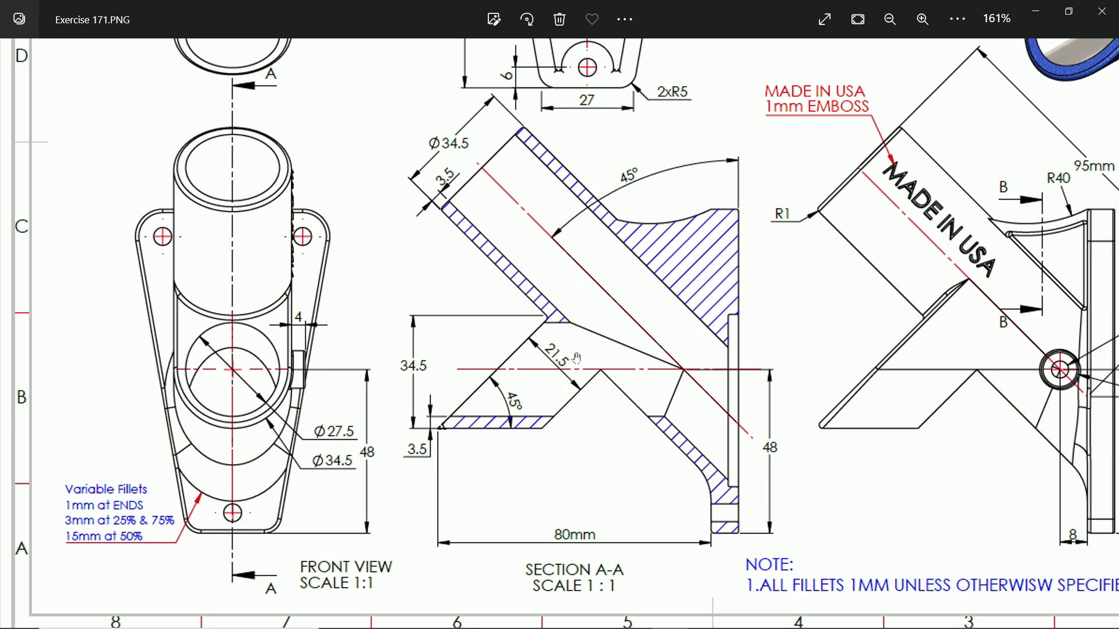
pyautogui.moveTo(577, 357); pyautogui.dragTo(344, 350)
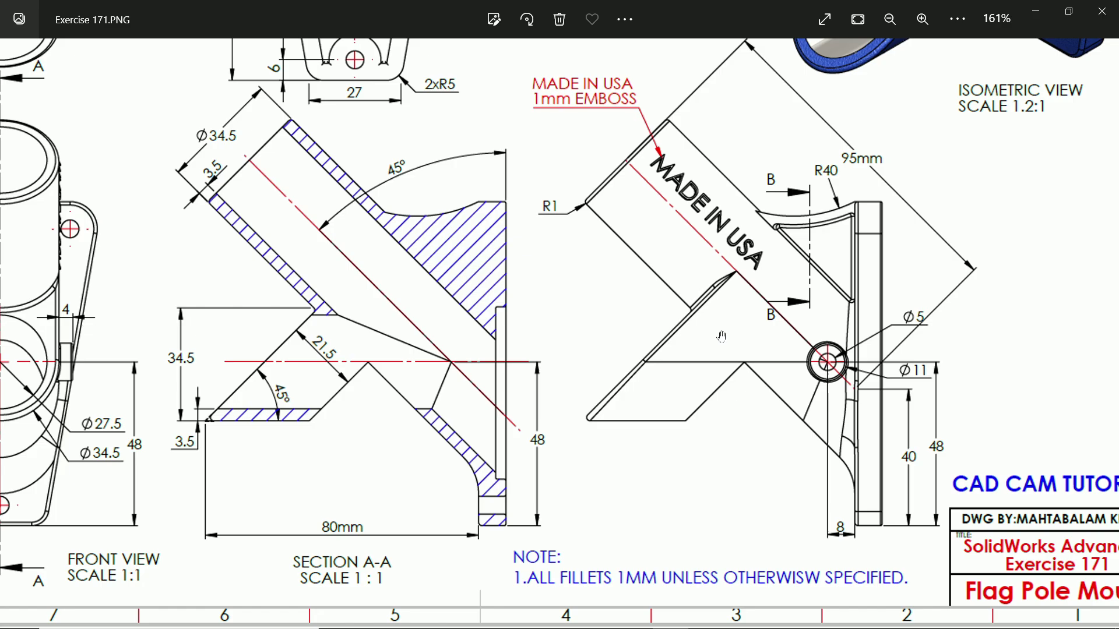
pyautogui.moveTo(555, 257); pyautogui.dragTo(584, 436)
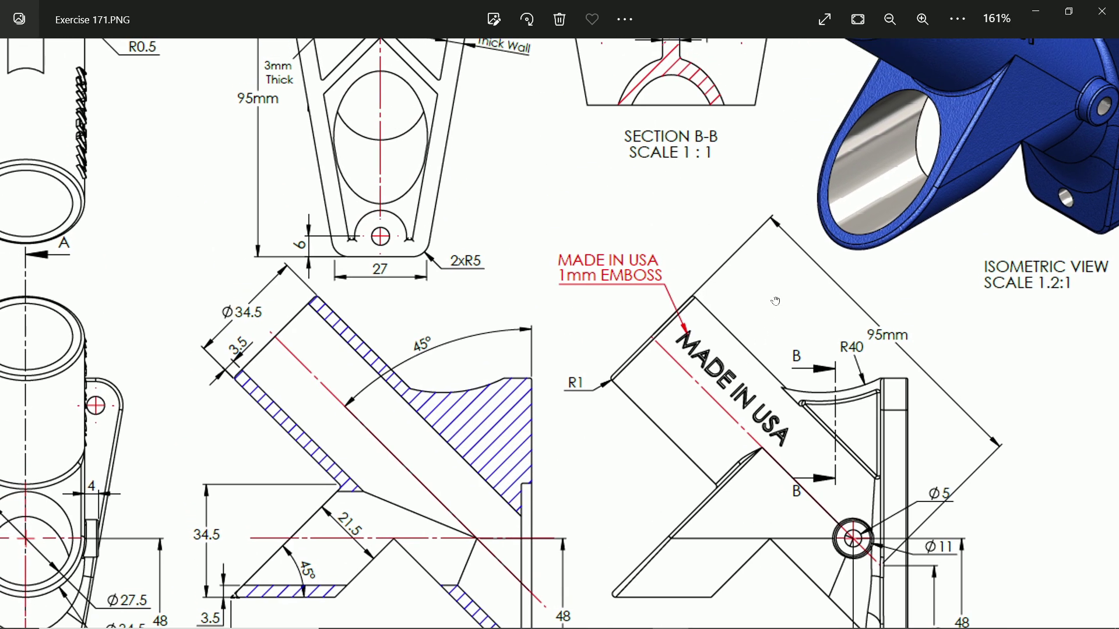
pyautogui.moveTo(586, 298); pyautogui.dragTo(482, 420)
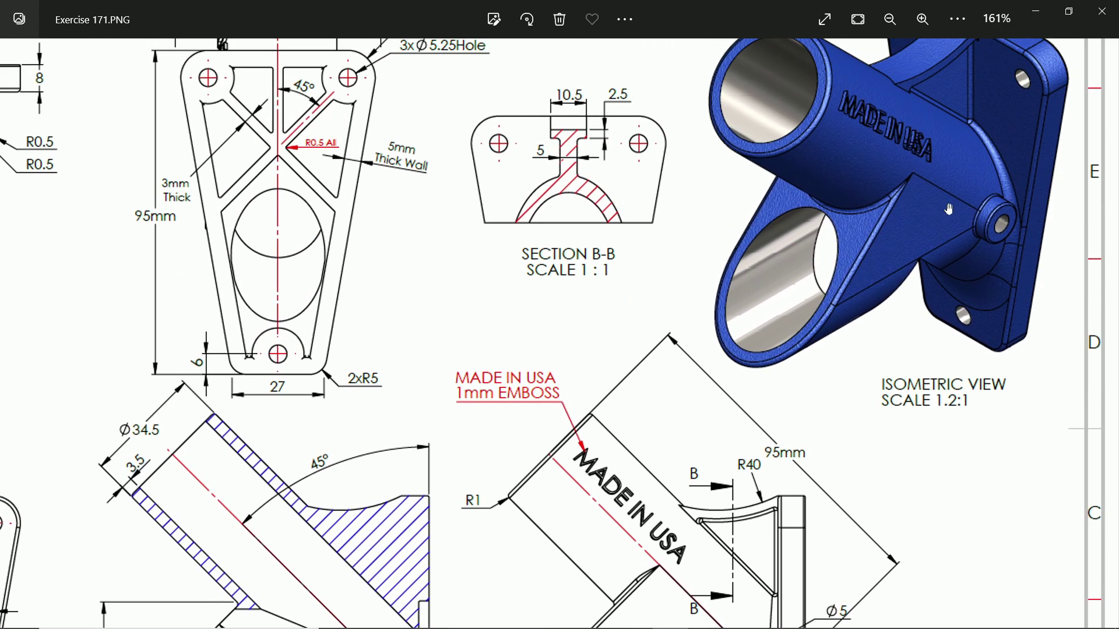
pyautogui.moveTo(685, 363); pyautogui.dragTo(863, 142)
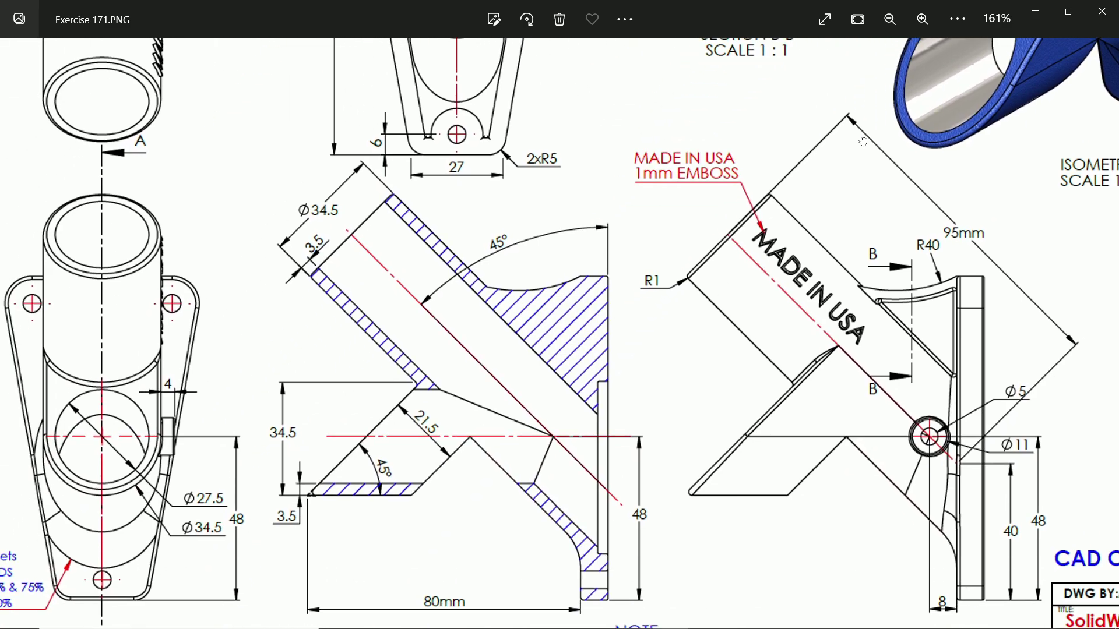
pyautogui.moveTo(691, 380); pyautogui.dragTo(721, 307)
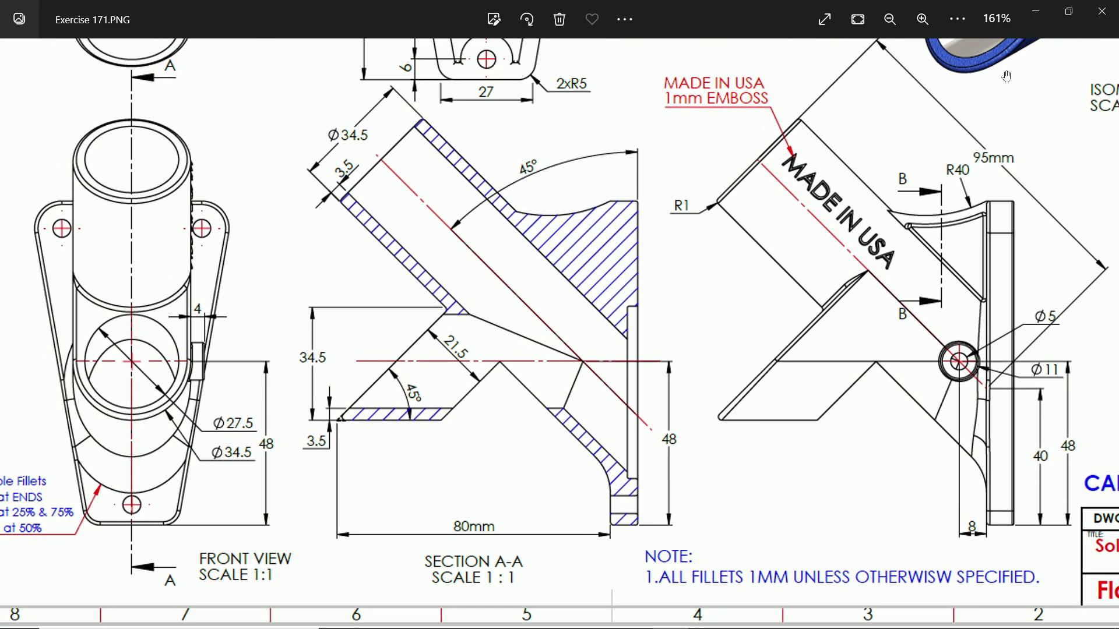
# - Return to SOLIDWORKS and start a sketch on the Right Plane
pyautogui.click(1036, 11)
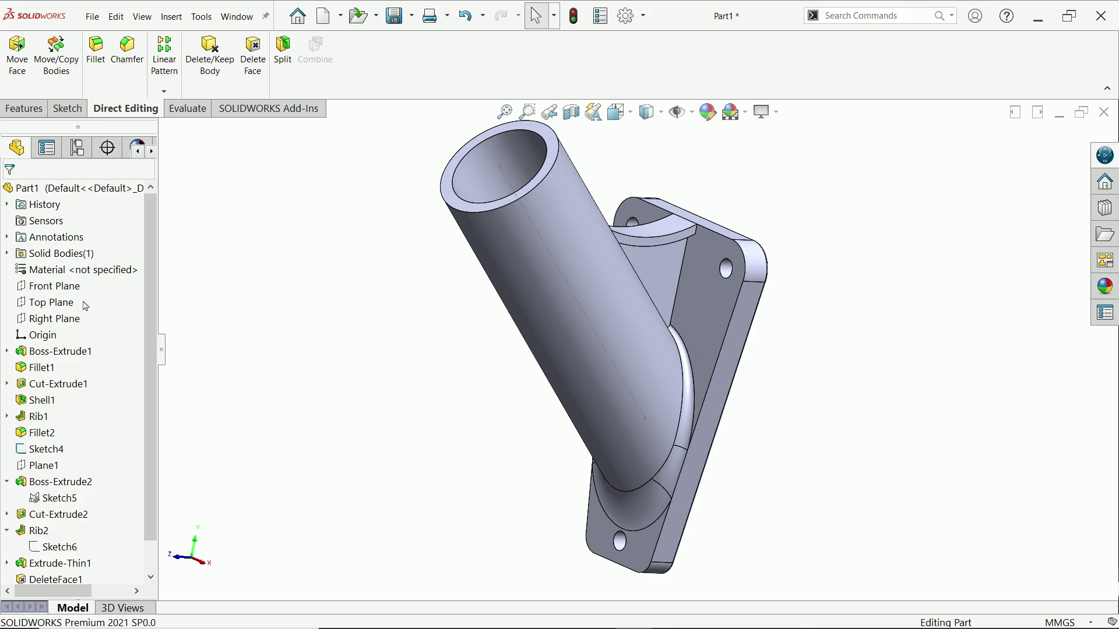
pyautogui.click(50, 319)
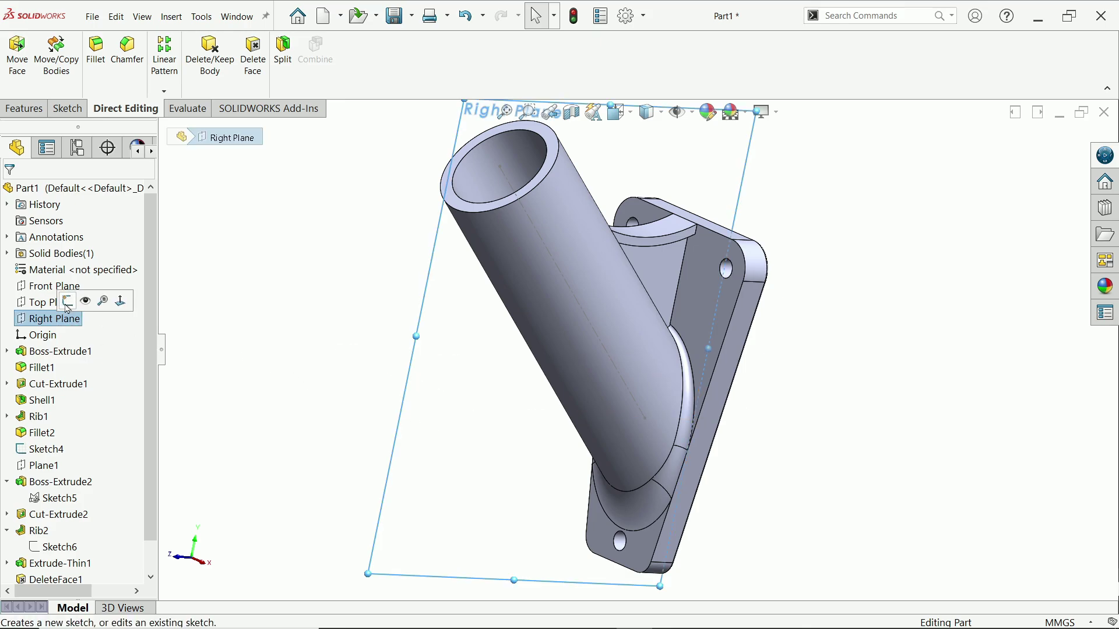
pyautogui.click(68, 302)
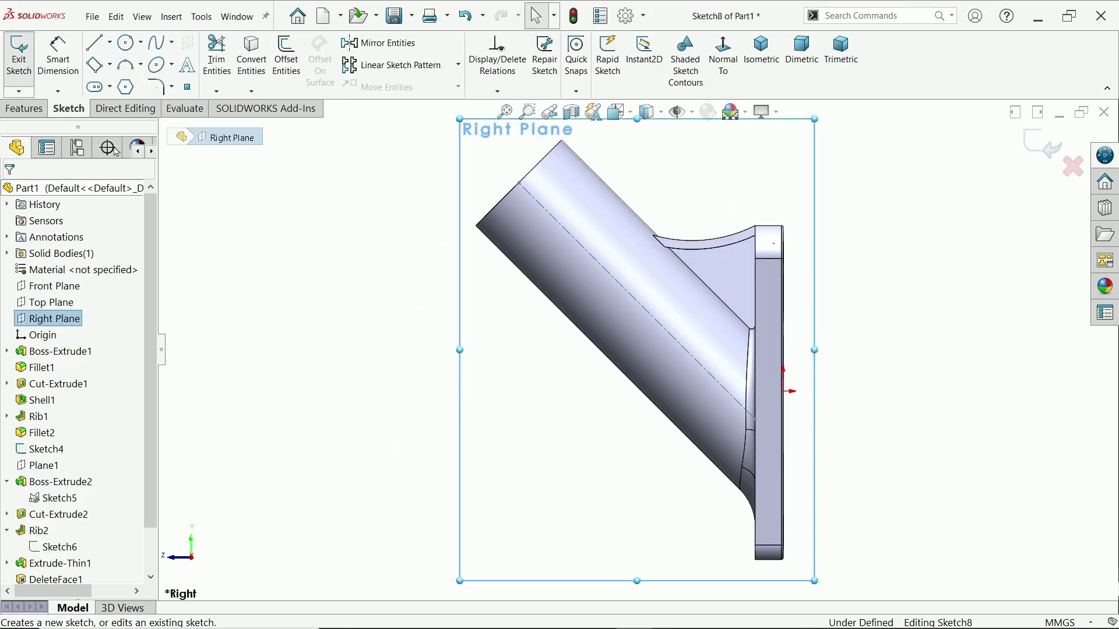
# - Draw a horizontal centerline from the plate-side end of the 45° tube's axis outward, away from the plate and past the tube
pyautogui.click(110, 42)
pyautogui.click(123, 78)
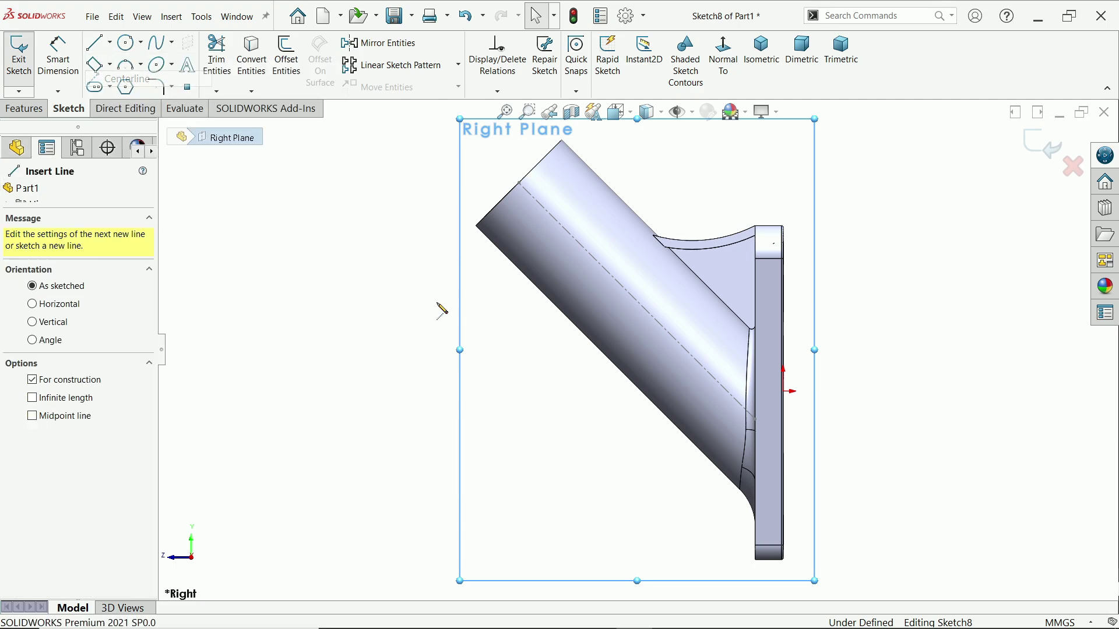
pyautogui.click(756, 419)
pyautogui.click(438, 419)
pyautogui.rightClick(419, 342)
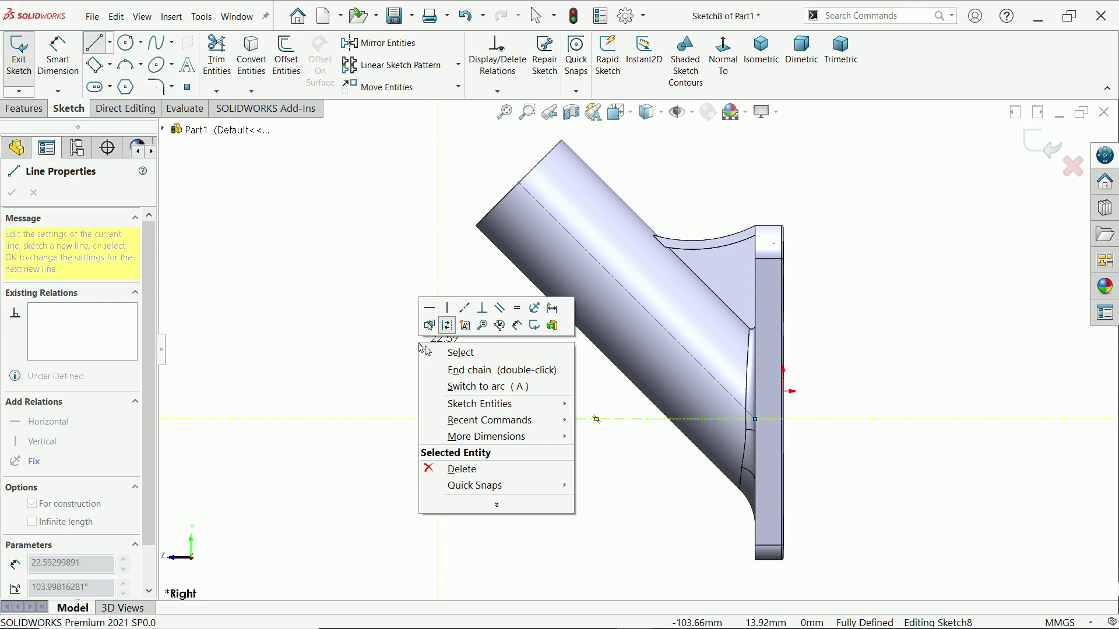
# - Finish the horizontal centerline and add a driven dimension from it to the flange's bottom edge
pyautogui.click(445, 353)
pyautogui.click(59, 55)
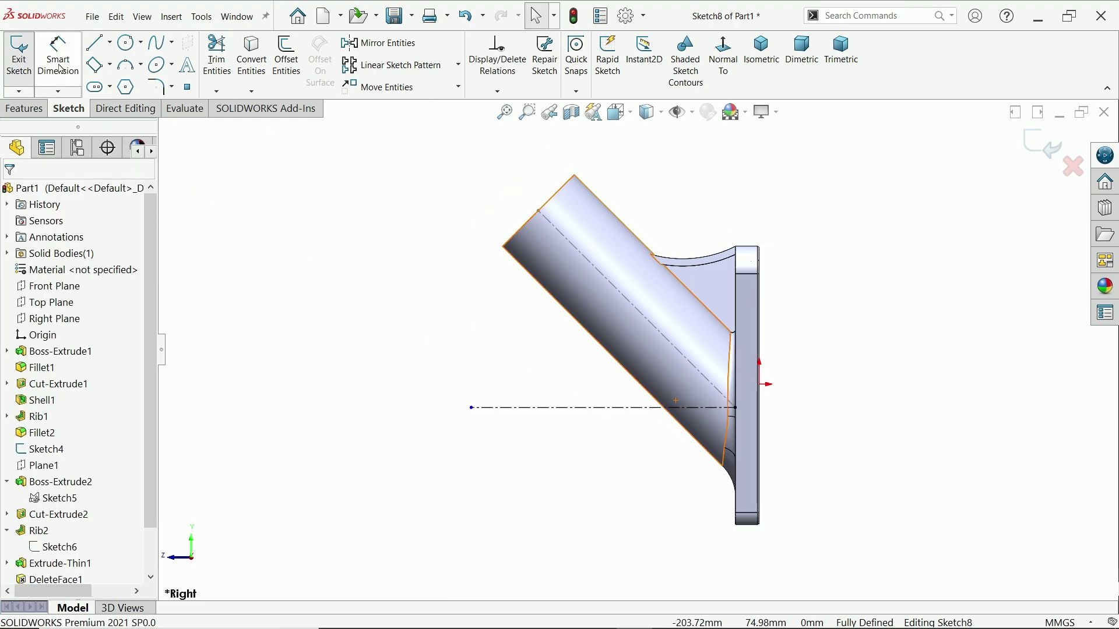
pyautogui.scroll(-2, 632, 412)
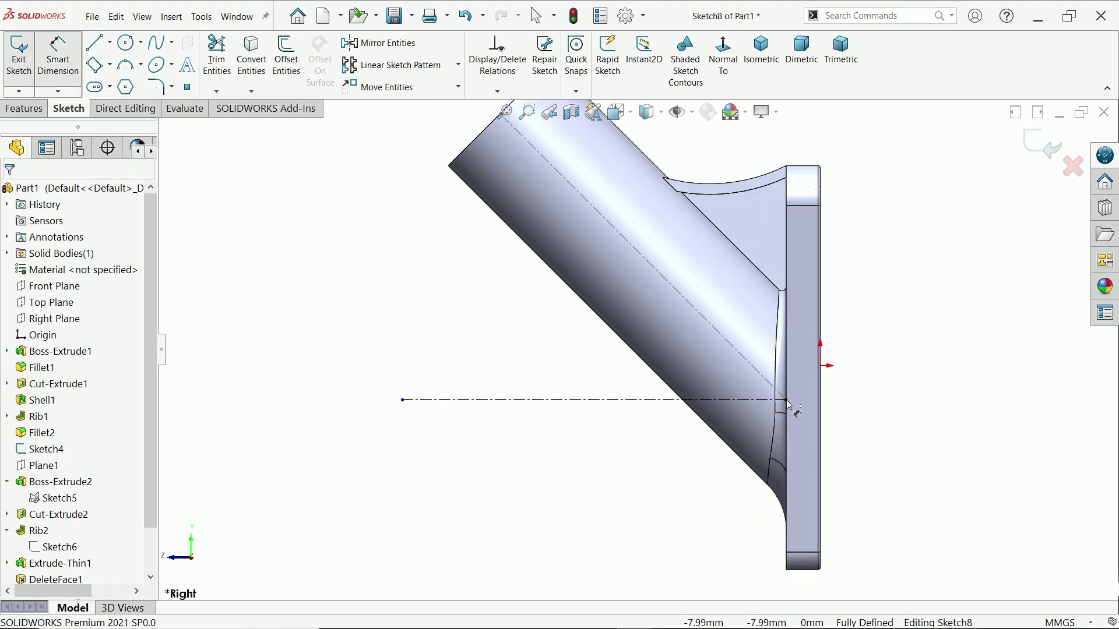
pyautogui.click(784, 401)
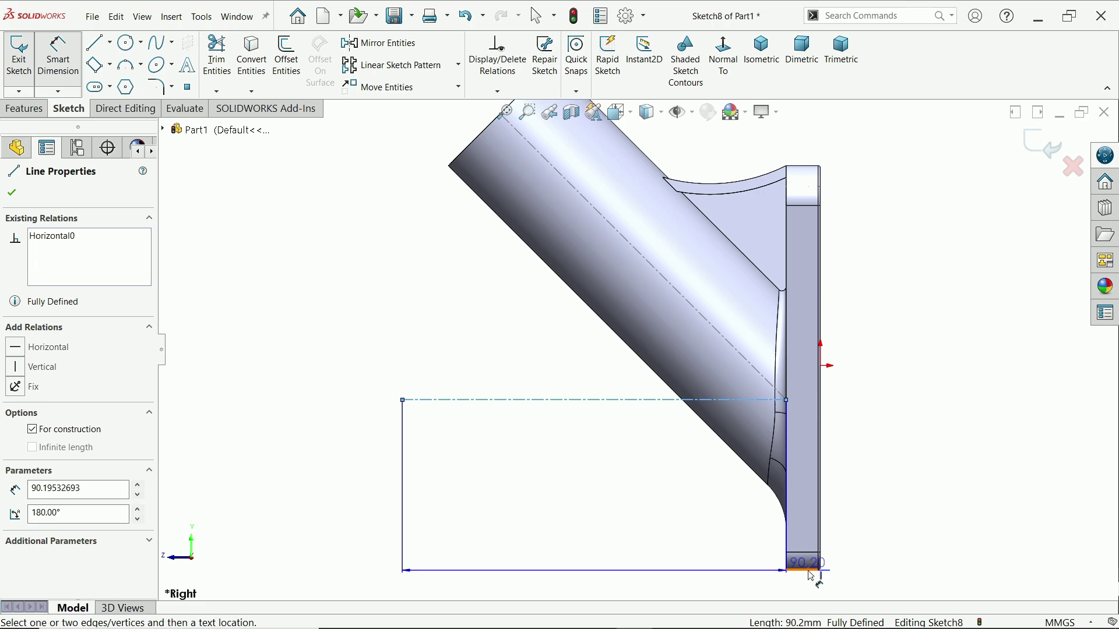
pyautogui.click(811, 572)
pyautogui.click(877, 503)
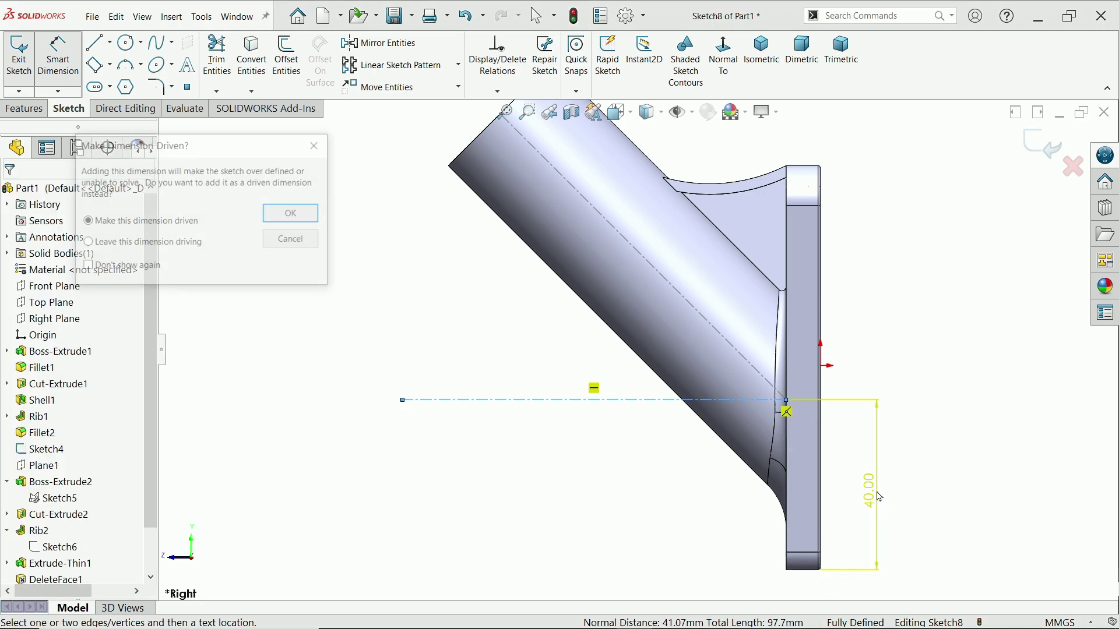
pyautogui.click(293, 215)
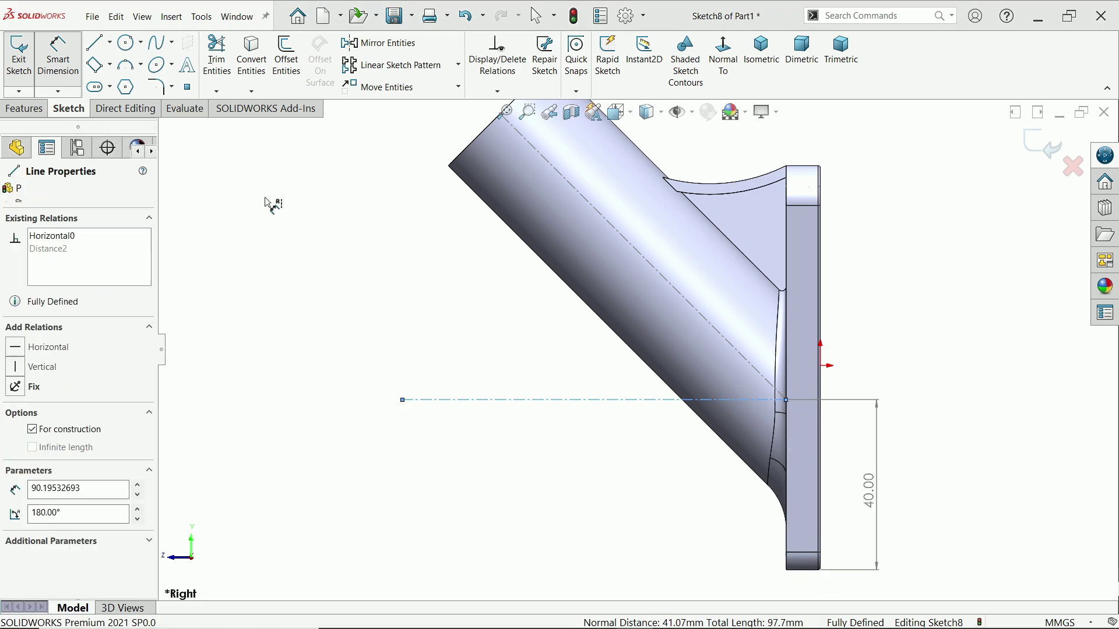
# - Set the horizontal centerline's length to 80 mm and exit the sketch
pyautogui.click(545, 401)
pyautogui.click(562, 456)
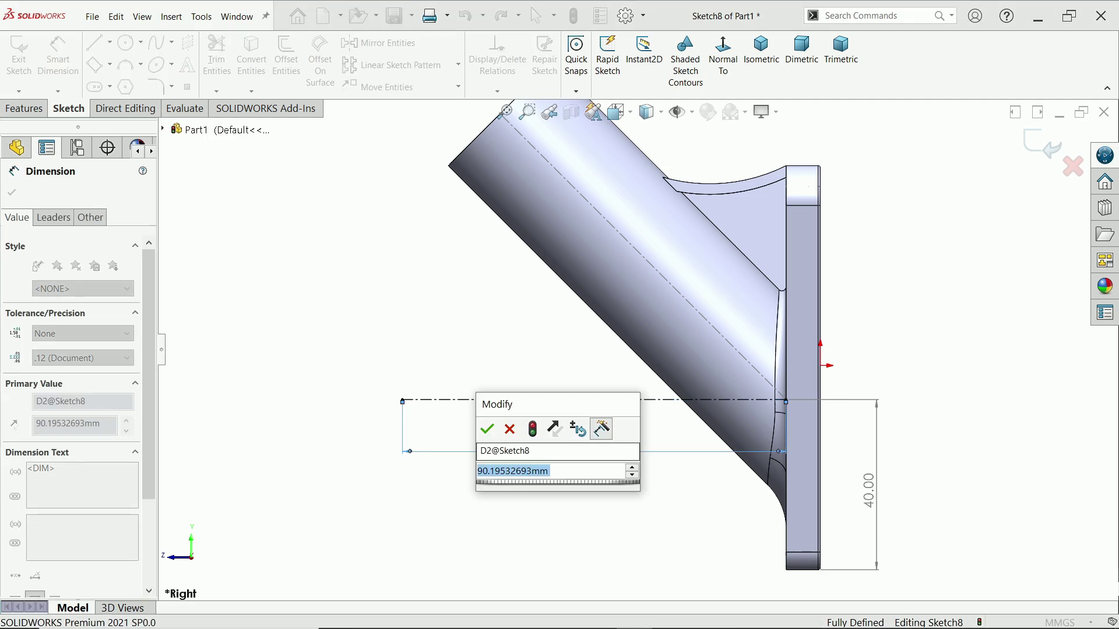
pyautogui.write('80')
pyautogui.press('Return')
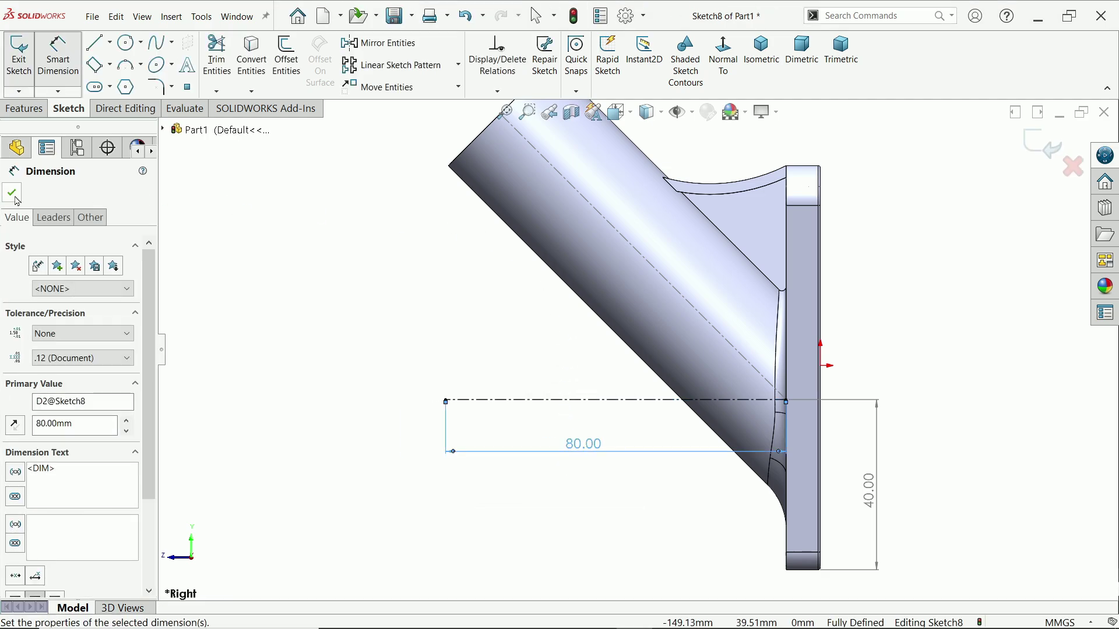
pyautogui.click(12, 193)
pyautogui.click(25, 109)
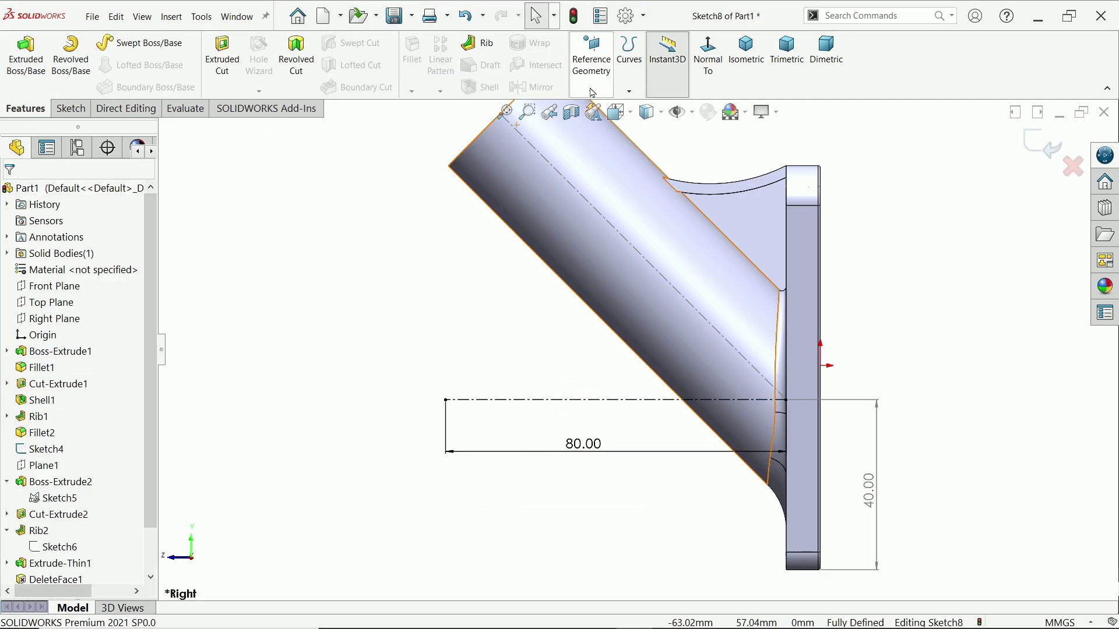
pyautogui.click(1047, 145)
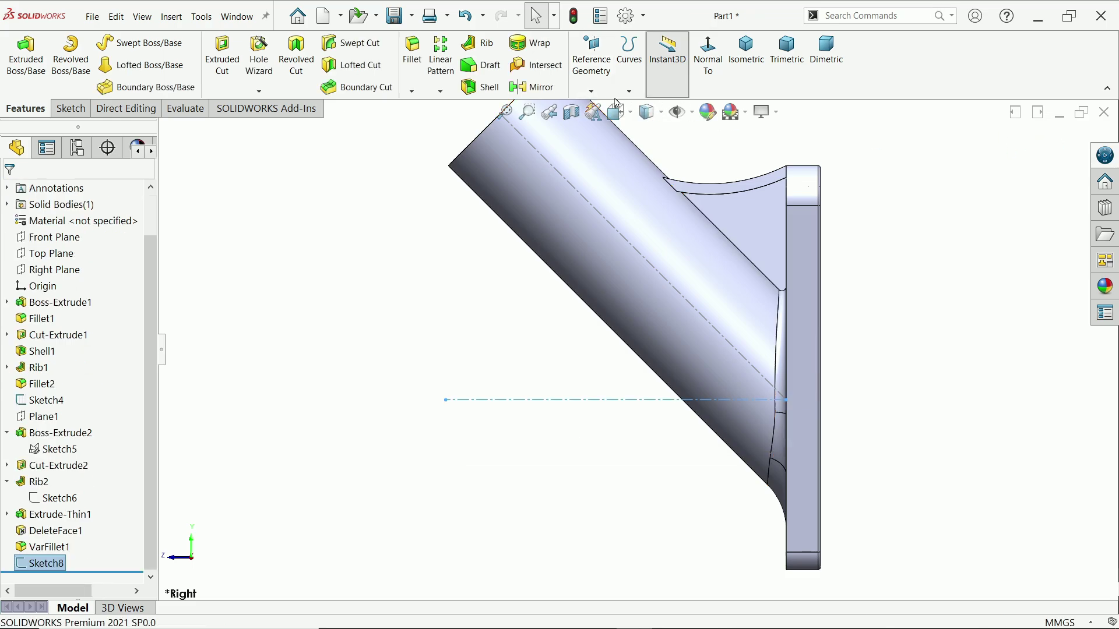
# - Create a reference plane perpendicular to the horizontal centerline and coincident with its free endpoint
pyautogui.click(592, 90)
pyautogui.click(601, 107)
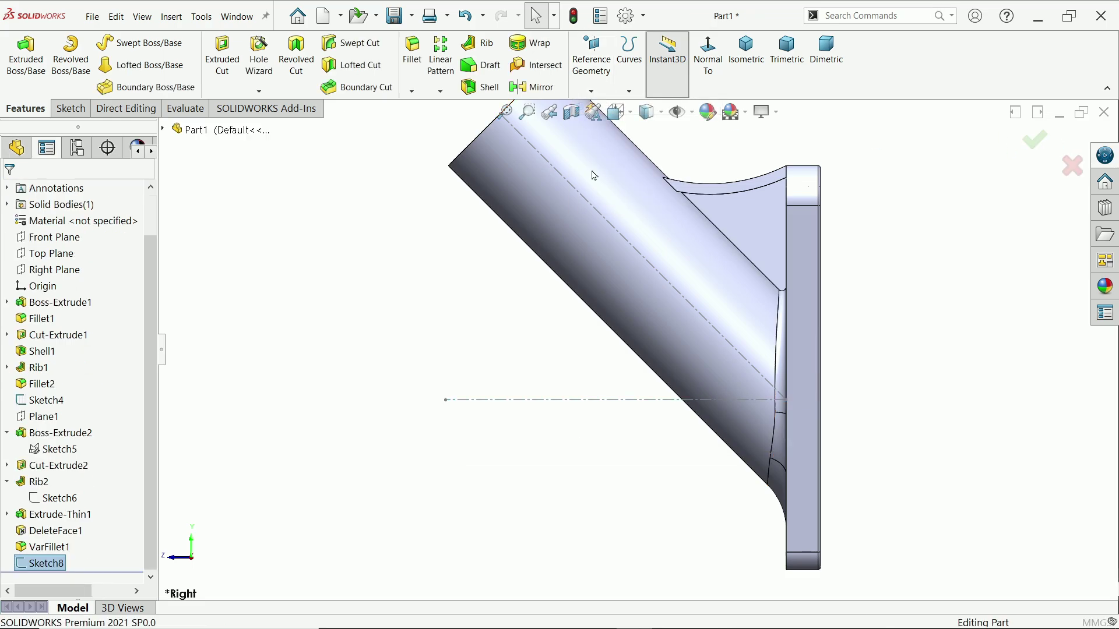
pyautogui.click(496, 402)
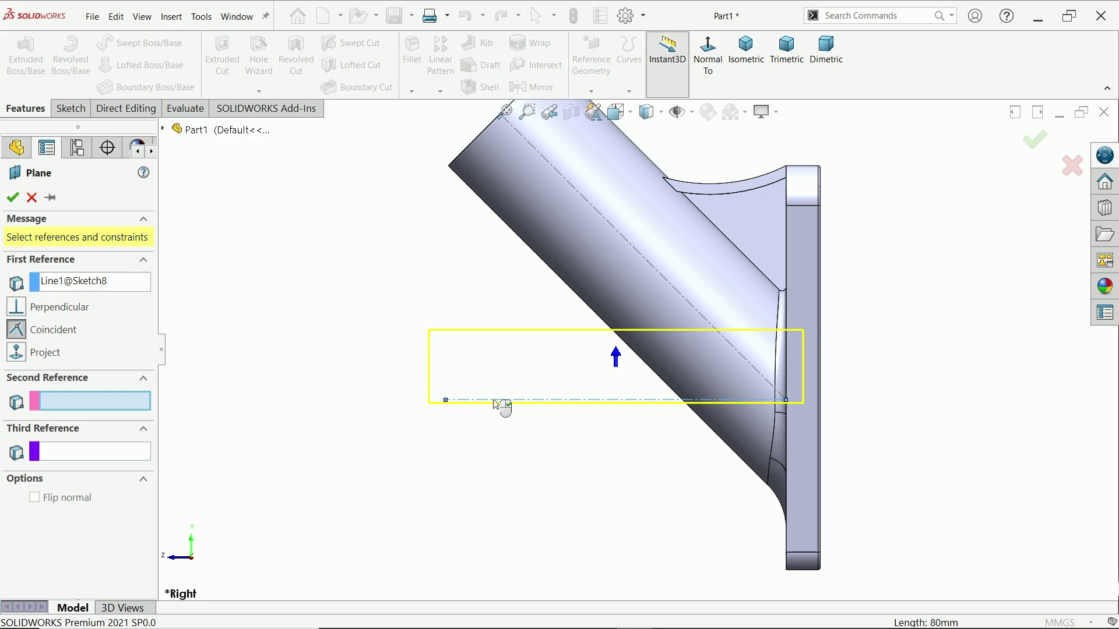
pyautogui.click(445, 402)
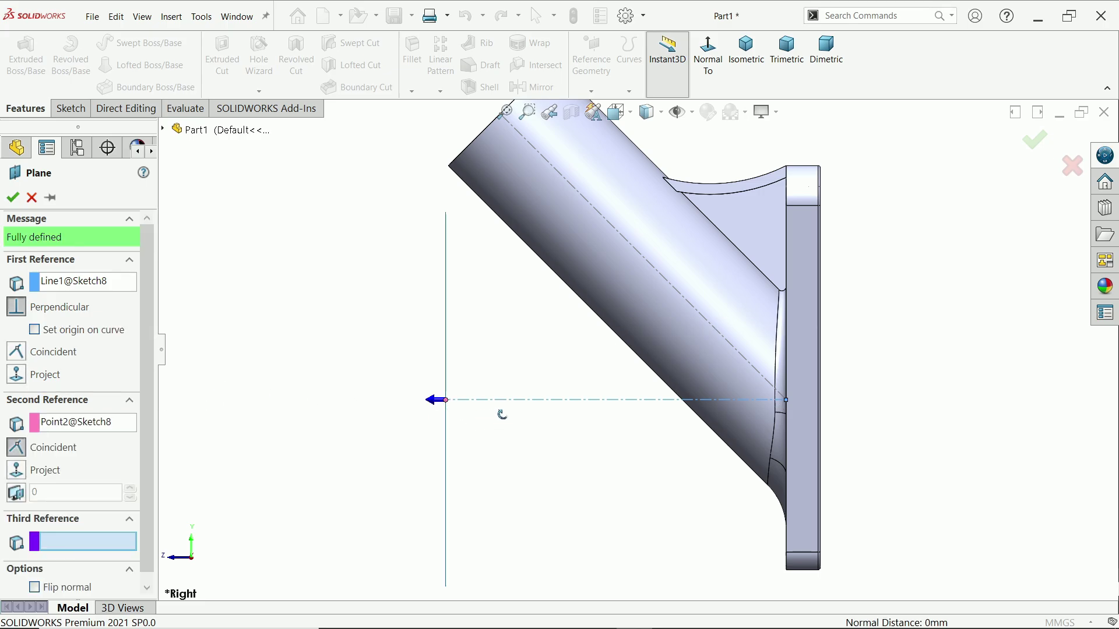
pyautogui.moveTo(502, 414)
pyautogui.mouseDown(button='middle')
pyautogui.moveTo(530, 424)
pyautogui.moveTo(497, 399)
pyautogui.mouseUp(button='middle')
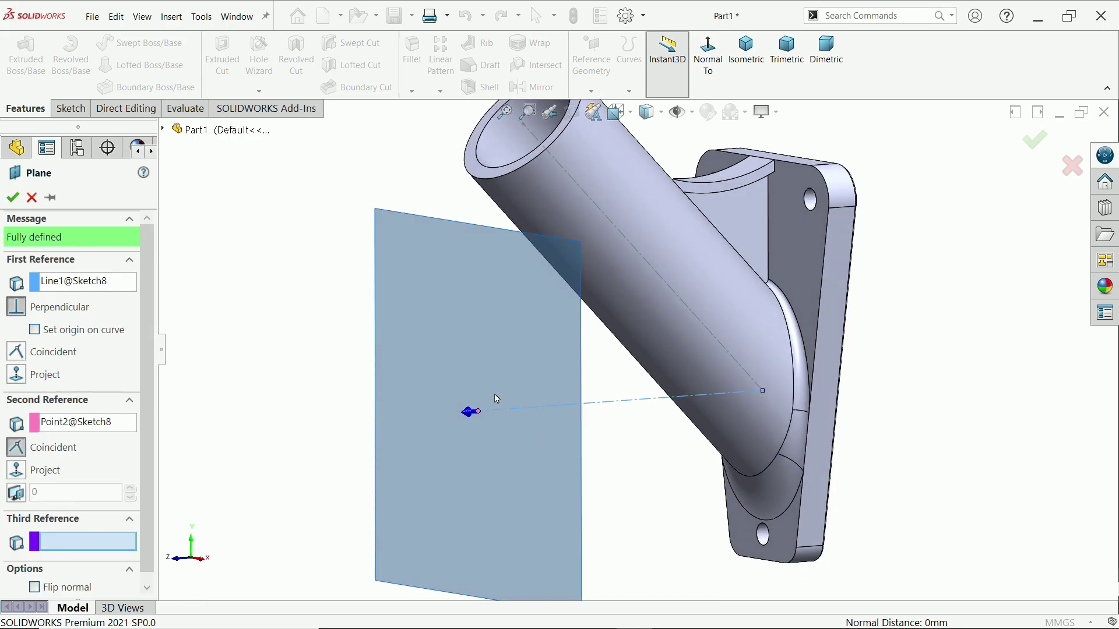
pyautogui.click(12, 198)
# - Start a sketch on the new plane and draw a circle of about 23 mm radius centred near the origin
pyautogui.click(69, 108)
pyautogui.click(22, 74)
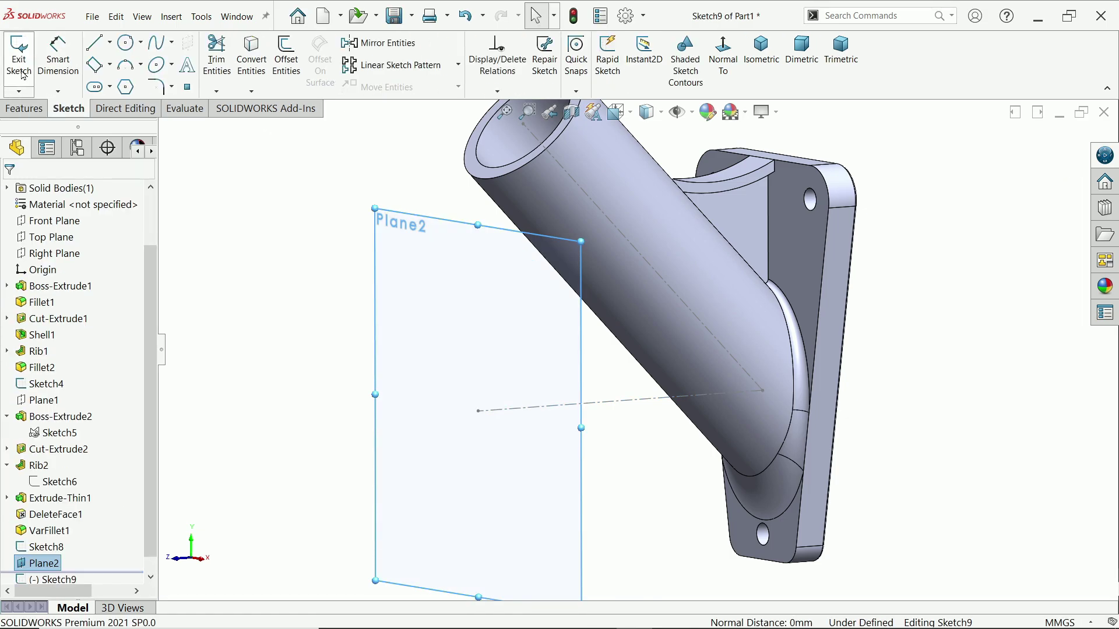
pyautogui.click(126, 42)
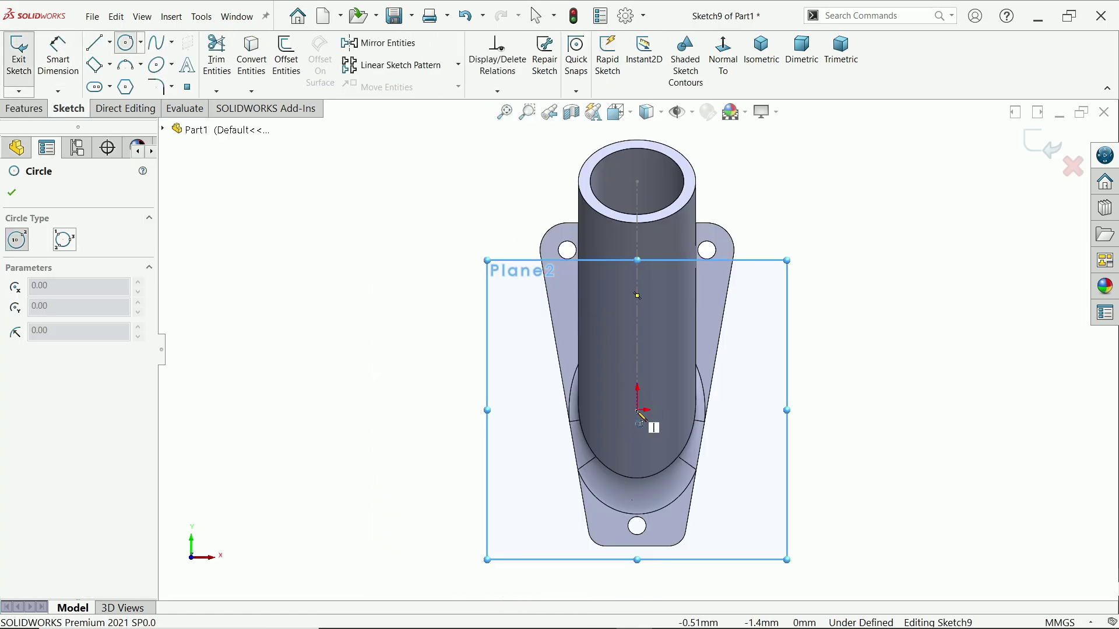
pyautogui.moveTo(638, 411); pyautogui.dragTo(693, 356)
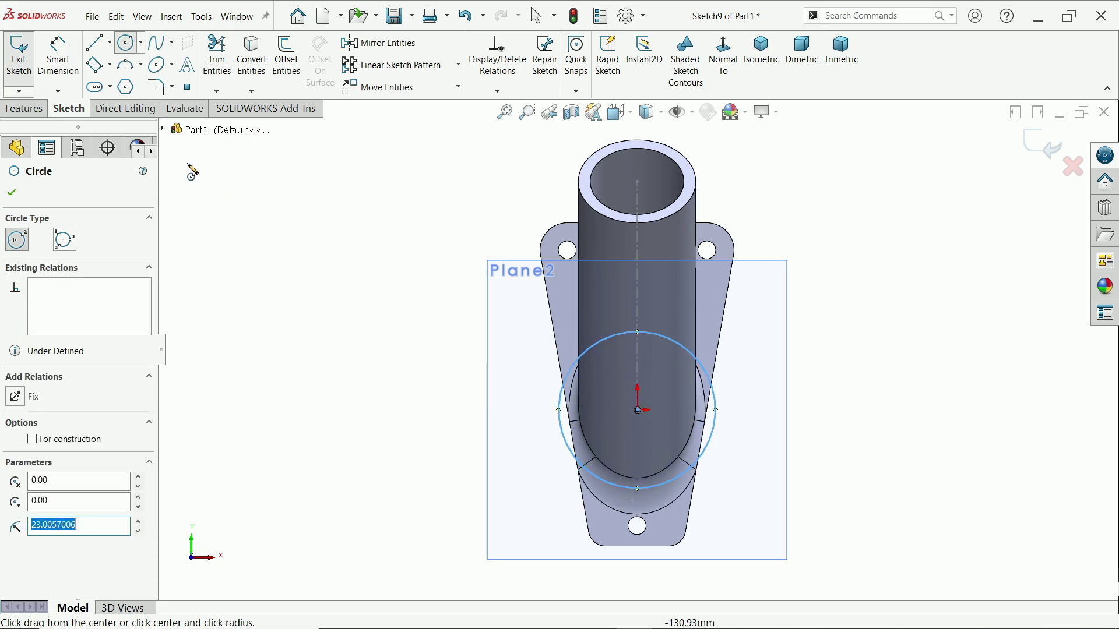
# - Set the circle's diameter to 34.5 mm
pyautogui.click(58, 58)
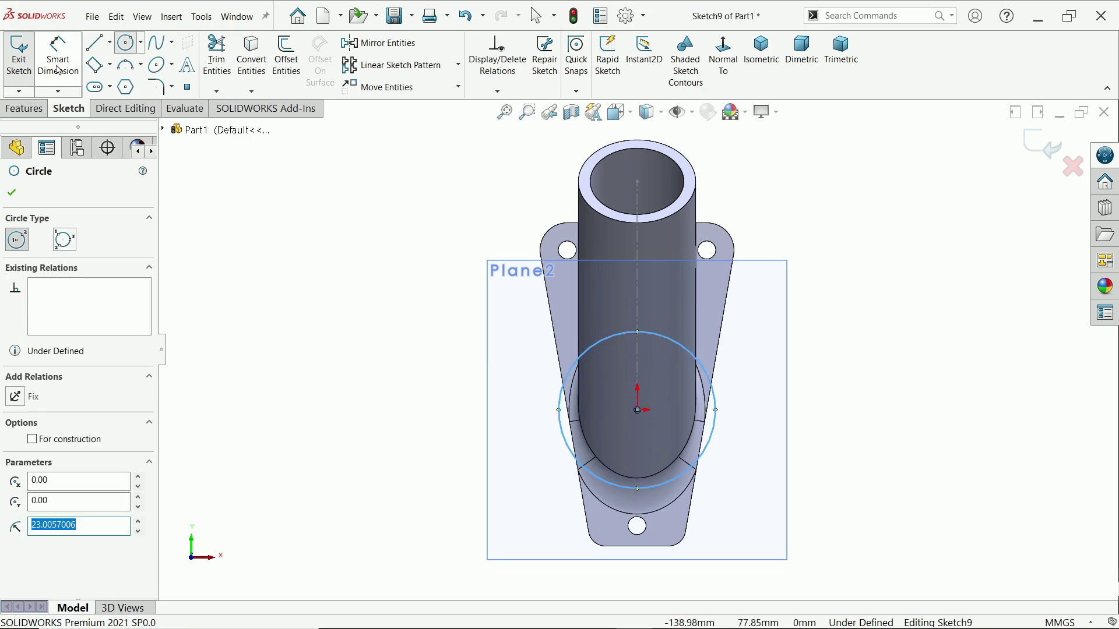
pyautogui.click(708, 456)
pyautogui.click(751, 431)
pyautogui.write('3')
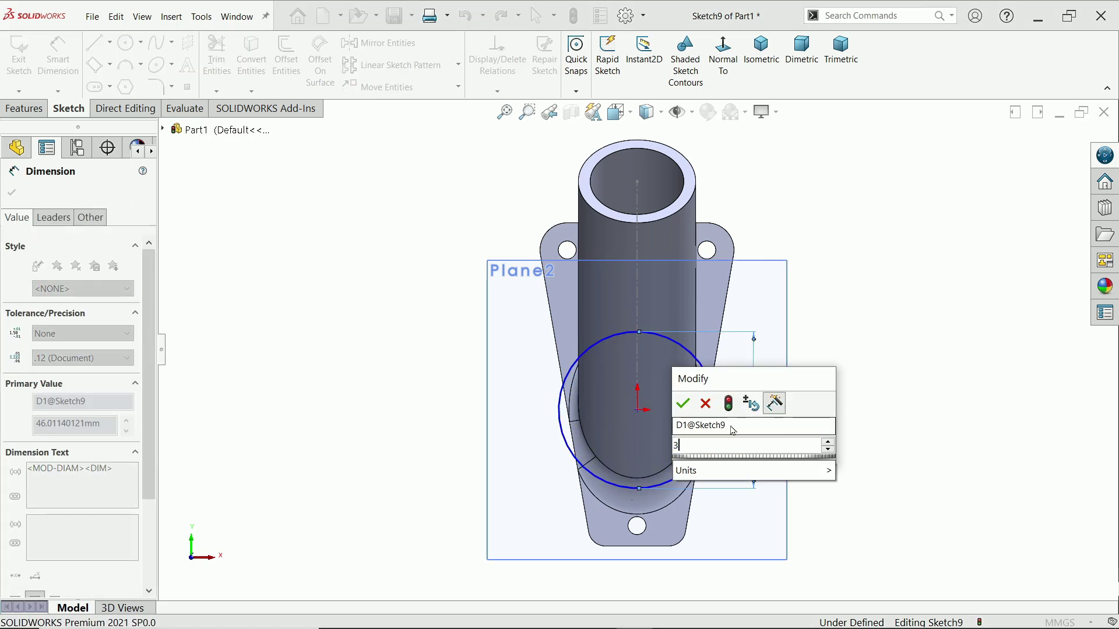
pyautogui.write('4.5')
pyautogui.press('Return')
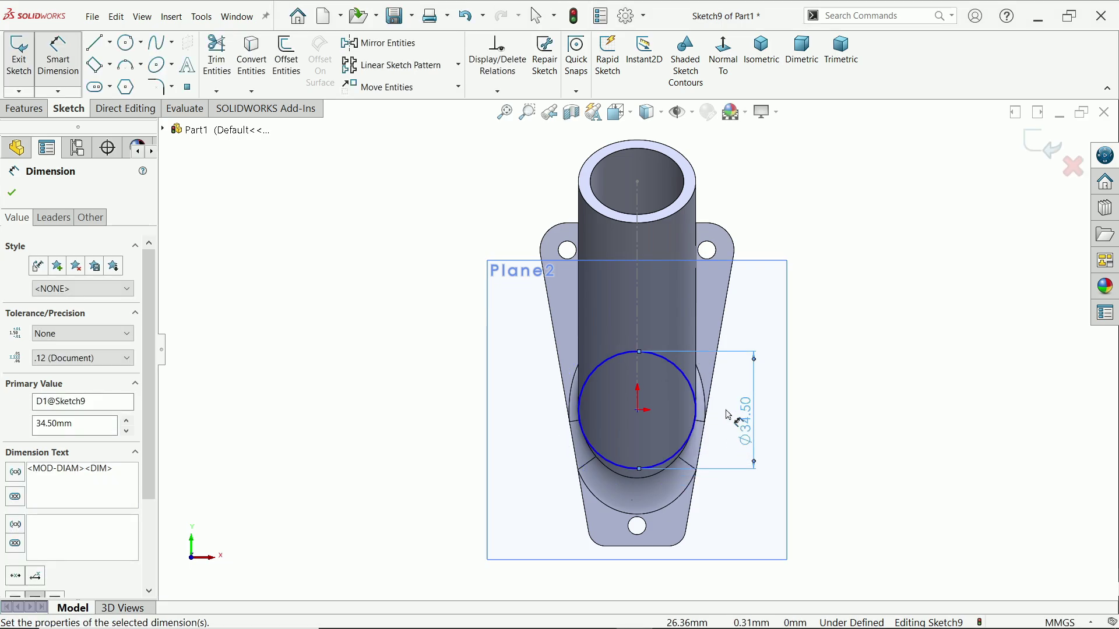
pyautogui.click(12, 194)
# - Make the circle's center point coincident with the free endpoint of the horizontal centerline
pyautogui.hotkey('ctrl', '8')
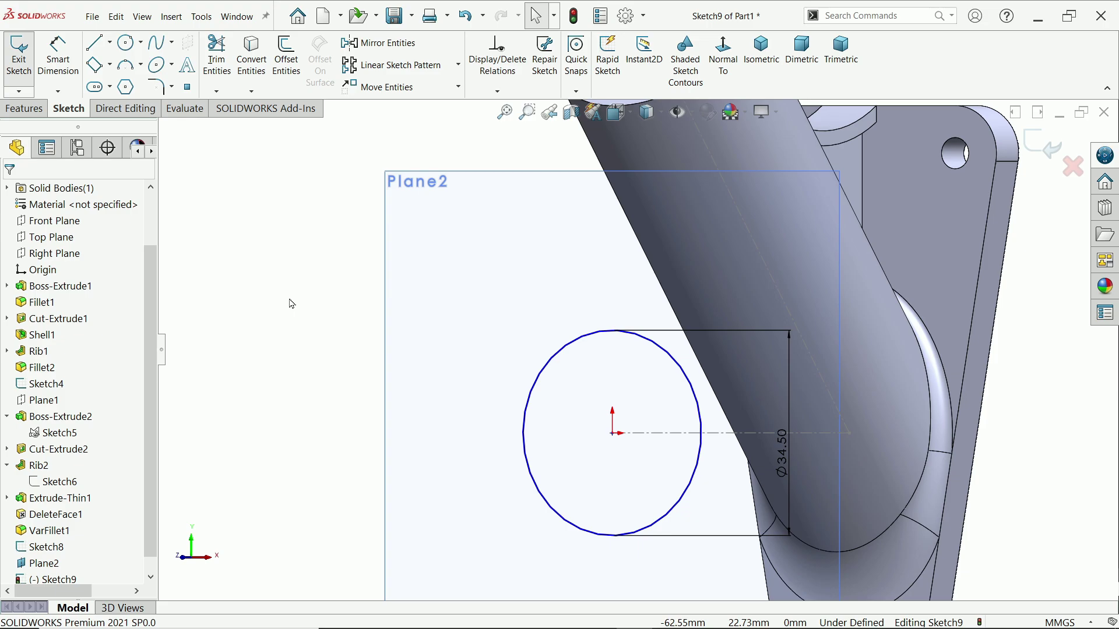
pyautogui.rightClick(291, 303)
pyautogui.click(250, 260)
pyautogui.scroll(-5, 626, 430)
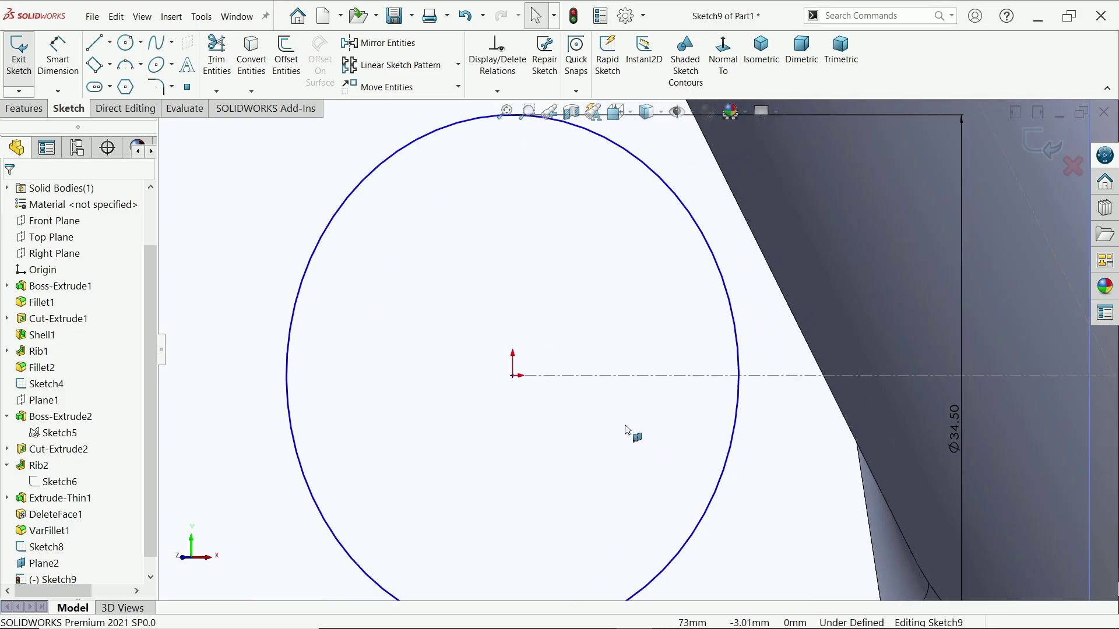
pyautogui.scroll(-3, 626, 430)
pyautogui.click(401, 356)
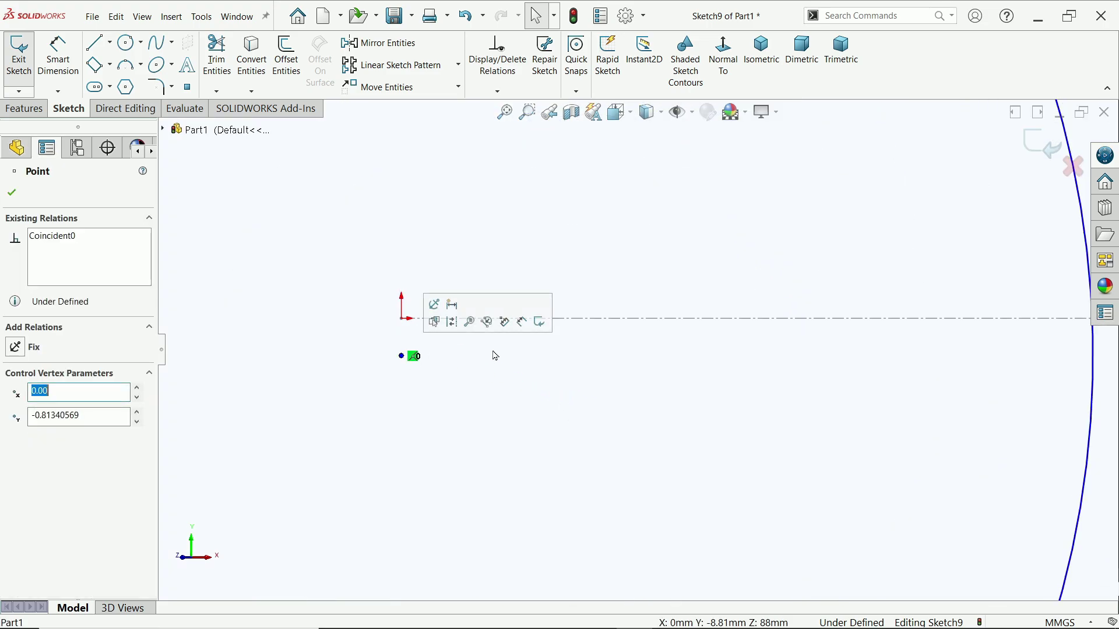
pyautogui.scroll(2, 536, 374)
pyautogui.click(527, 339)
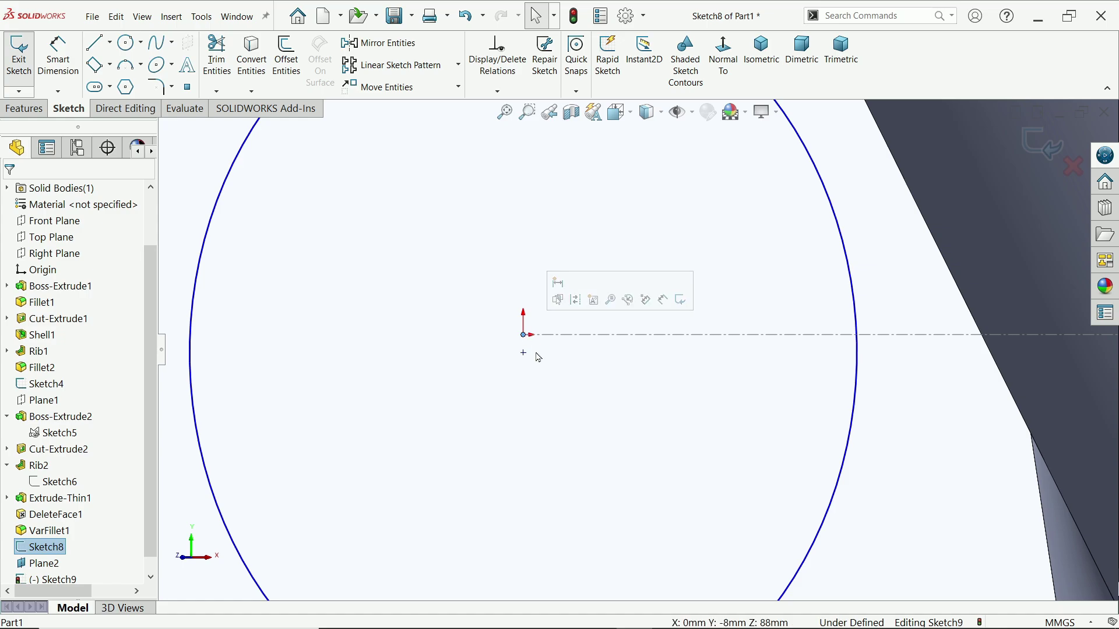
pyautogui.keyDown('ctrl'); pyautogui.click(526, 354); pyautogui.keyUp('ctrl')
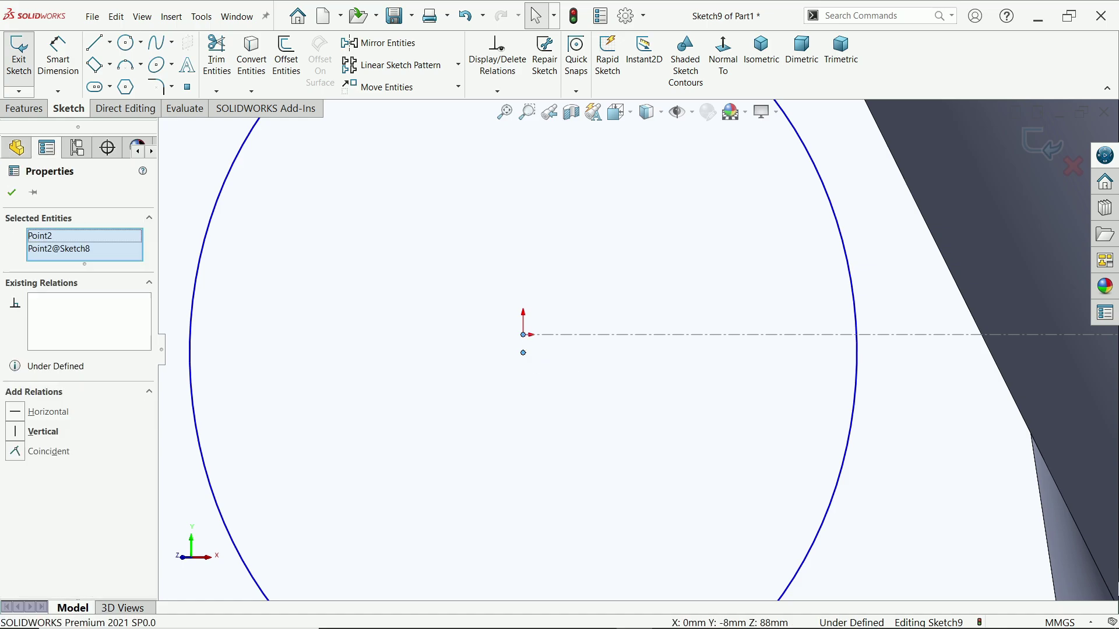
pyautogui.click(595, 304)
pyautogui.click(595, 320)
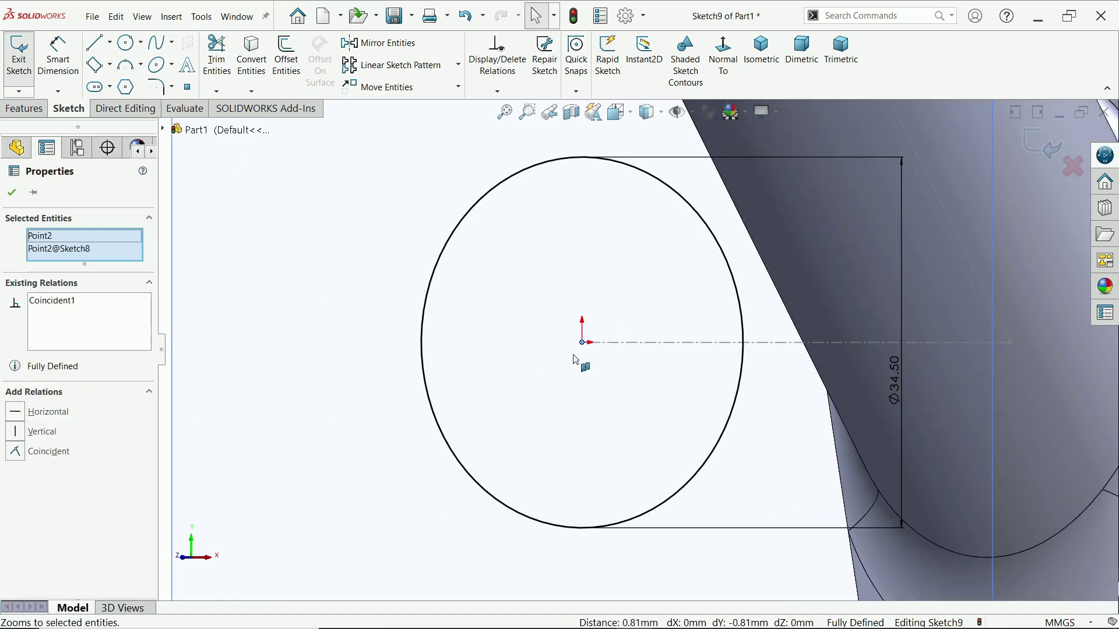
pyautogui.click(21, 110)
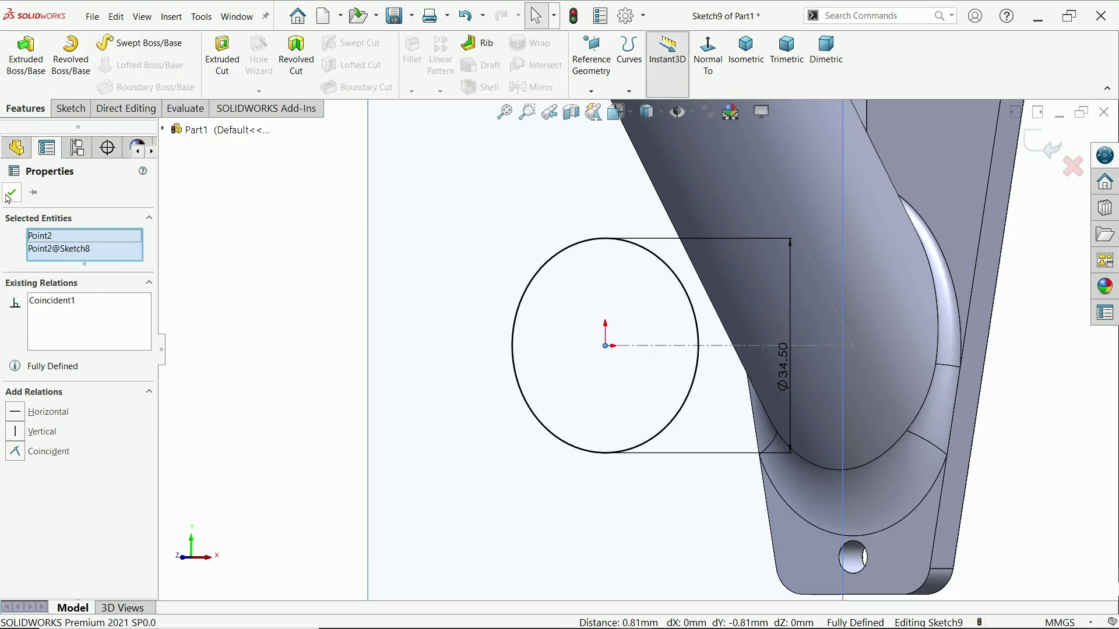
pyautogui.press('Escape')
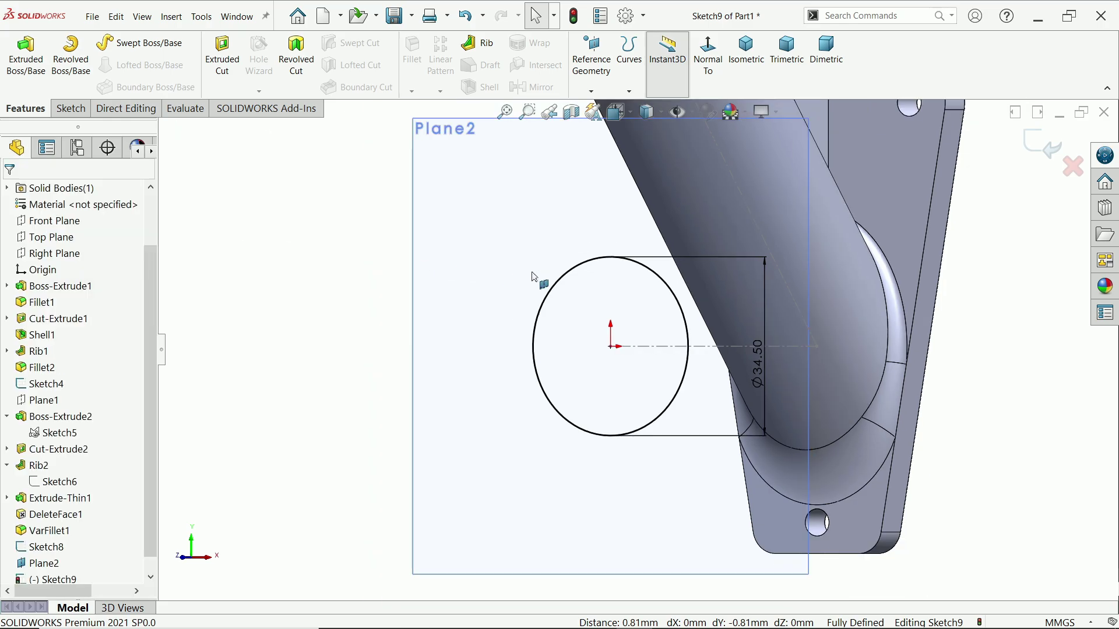
# - Draw two vertical lines about 38 mm long up from the circle's side quadrants, joined across the top by a horizontal line
pyautogui.click(708, 53)
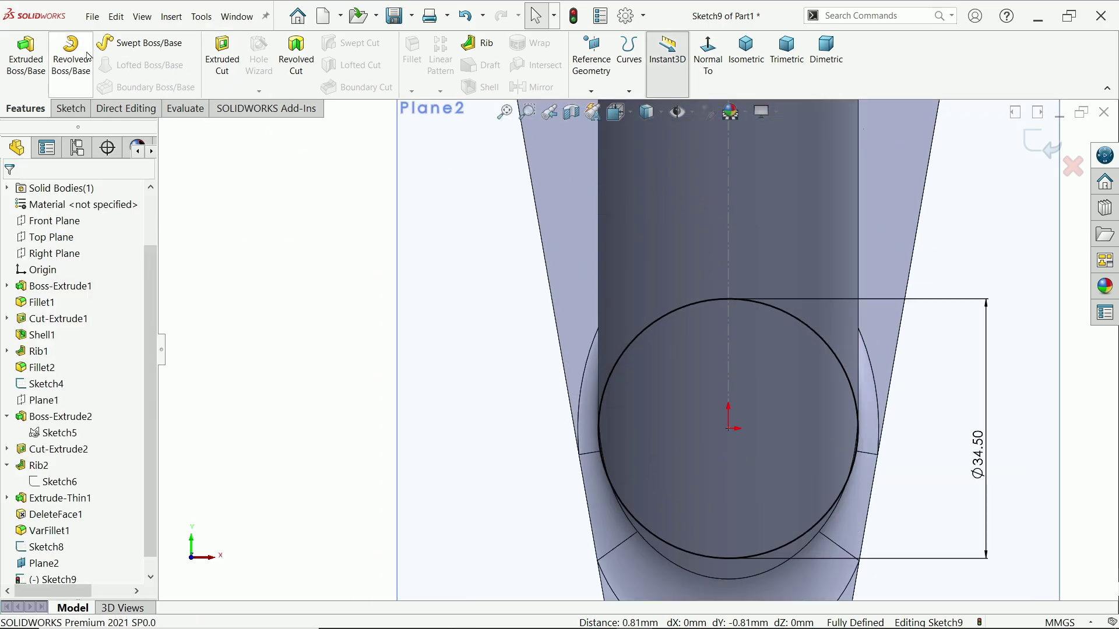
pyautogui.click(70, 114)
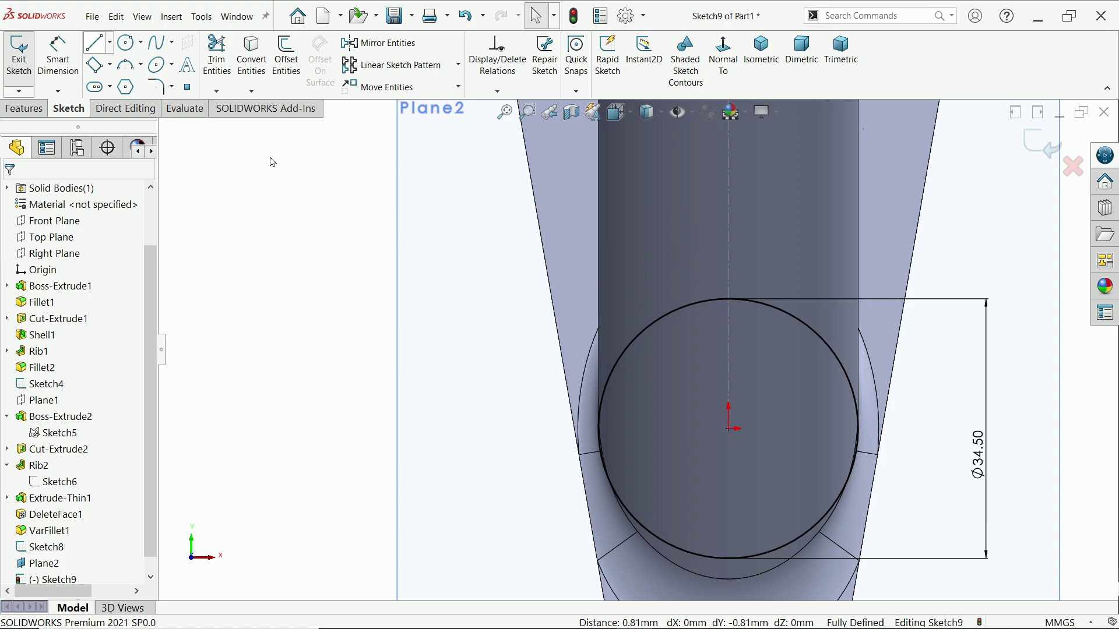
pyautogui.click(95, 42)
pyautogui.scroll(-2, 721, 314)
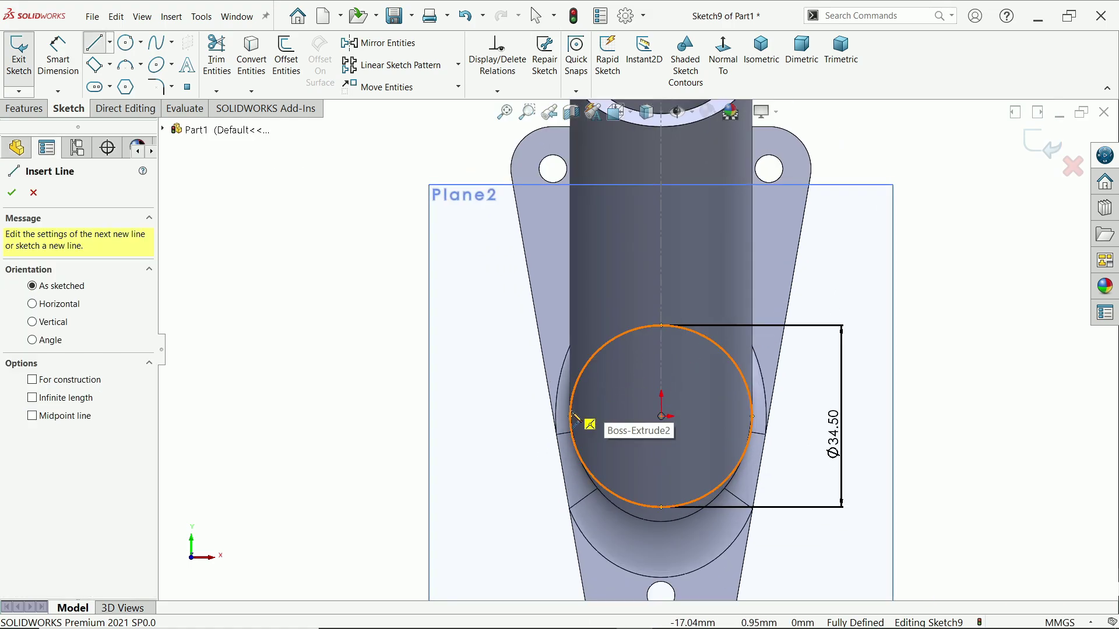
pyautogui.click(571, 417)
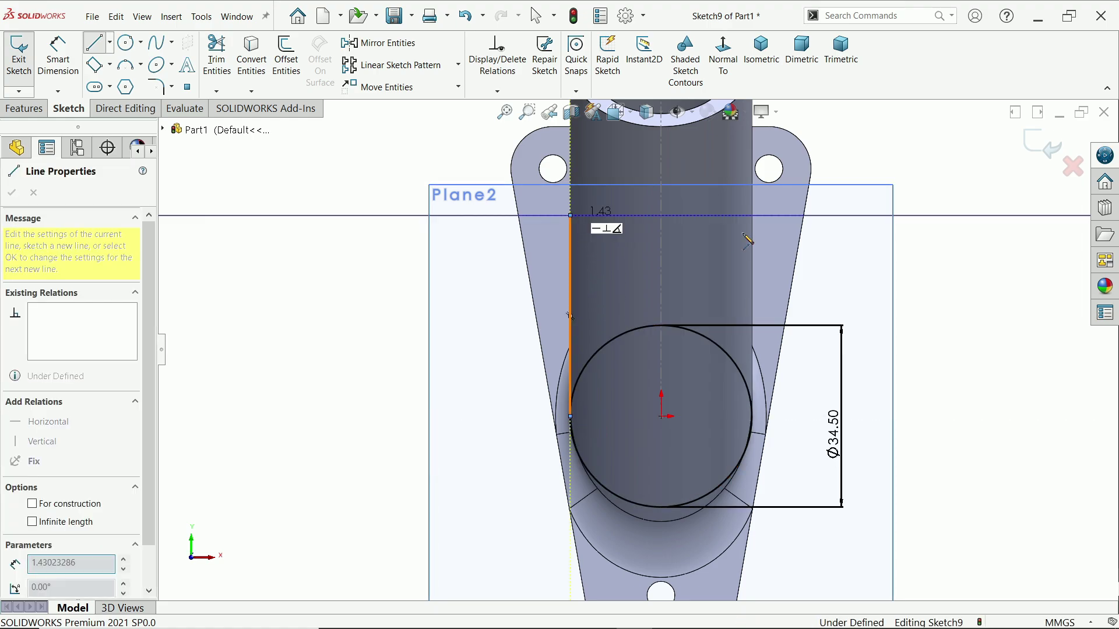
pyautogui.click(570, 216)
pyautogui.click(752, 216)
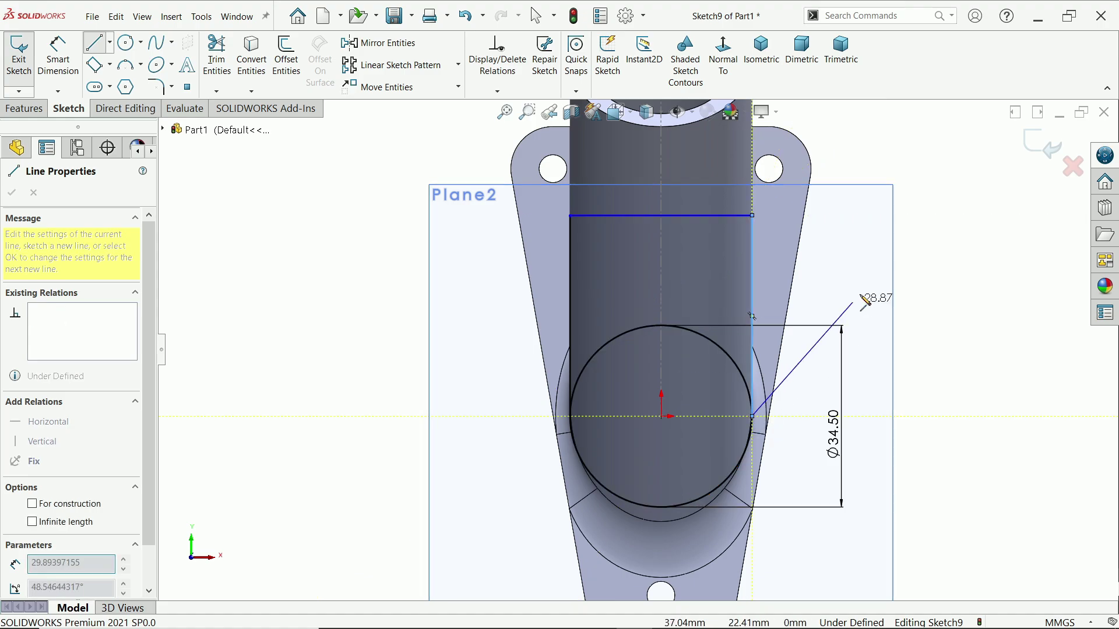
pyautogui.rightClick(876, 237)
pyautogui.click(908, 293)
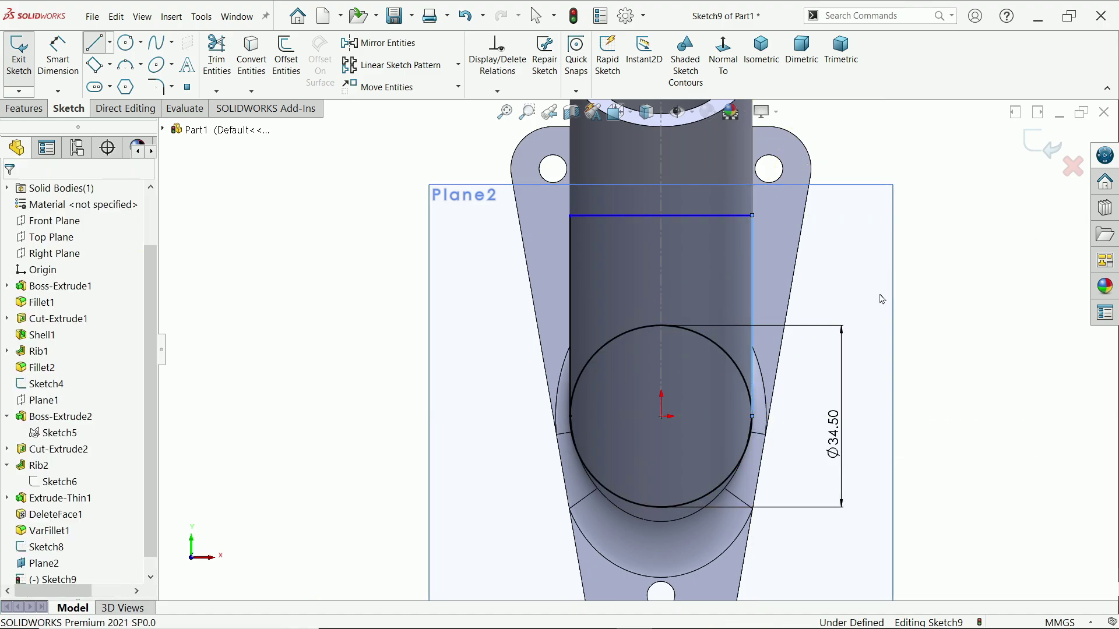
# - Move the profile's horizontal top line slightly upward, lengthening both vertical sides
pyautogui.click(751, 254)
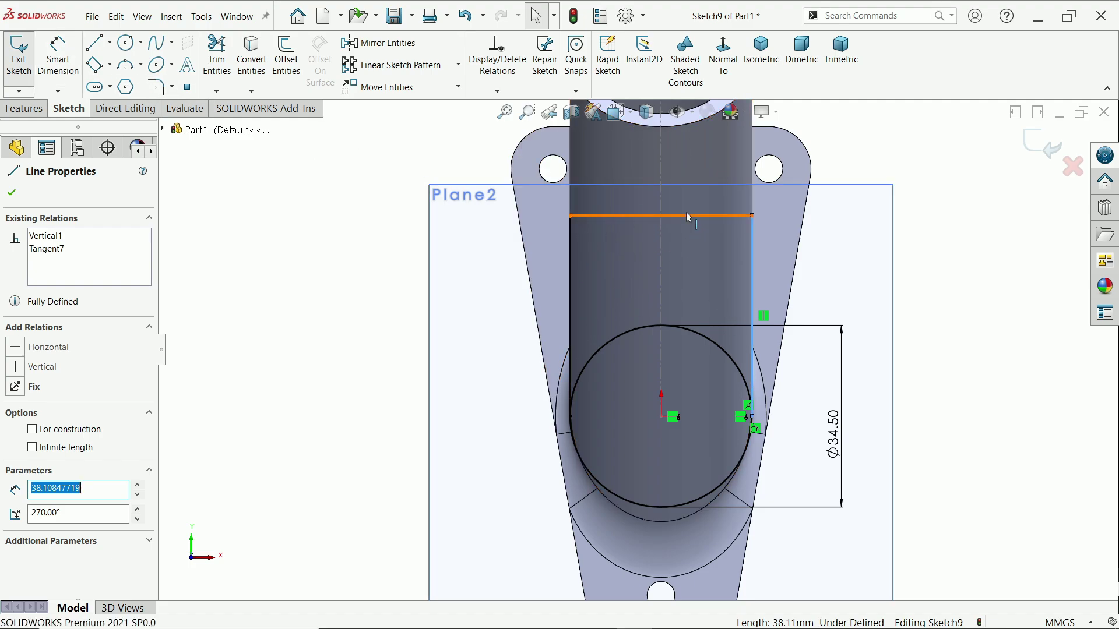
pyautogui.moveTo(690, 221); pyautogui.dragTo(690, 202)
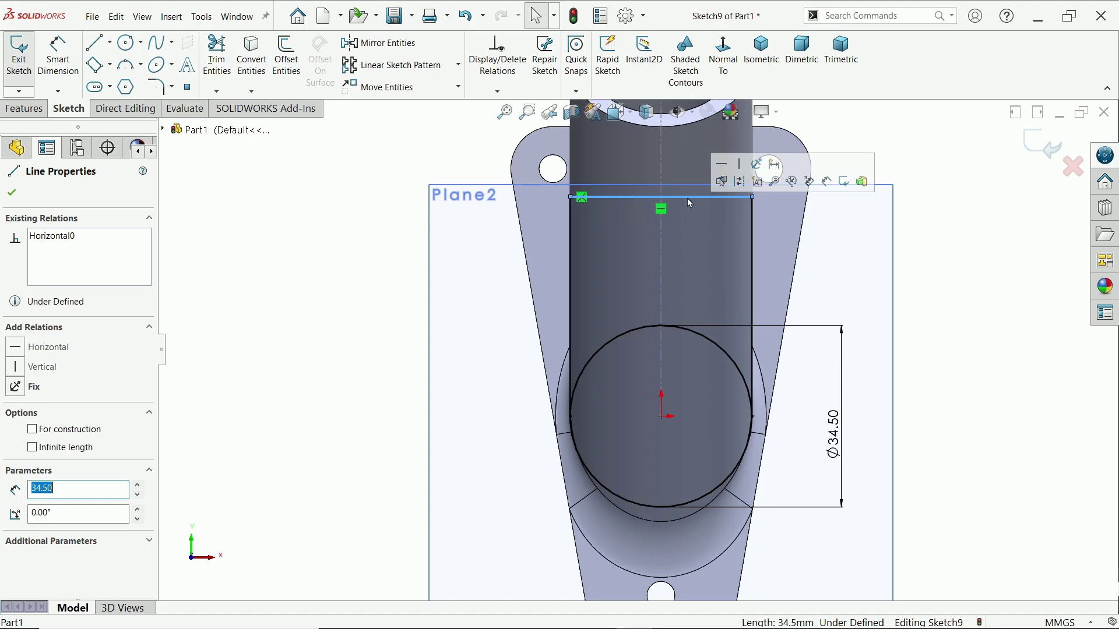
# - Start a boss extrusion of the branch profile, selecting both the circle region and the straight-sided region above it as contours
pyautogui.moveTo(757, 169)
pyautogui.mouseDown(button='middle')
pyautogui.moveTo(833, 252)
pyautogui.moveTo(862, 309)
pyautogui.moveTo(773, 279)
pyautogui.moveTo(711, 274)
pyautogui.mouseUp(button='middle')
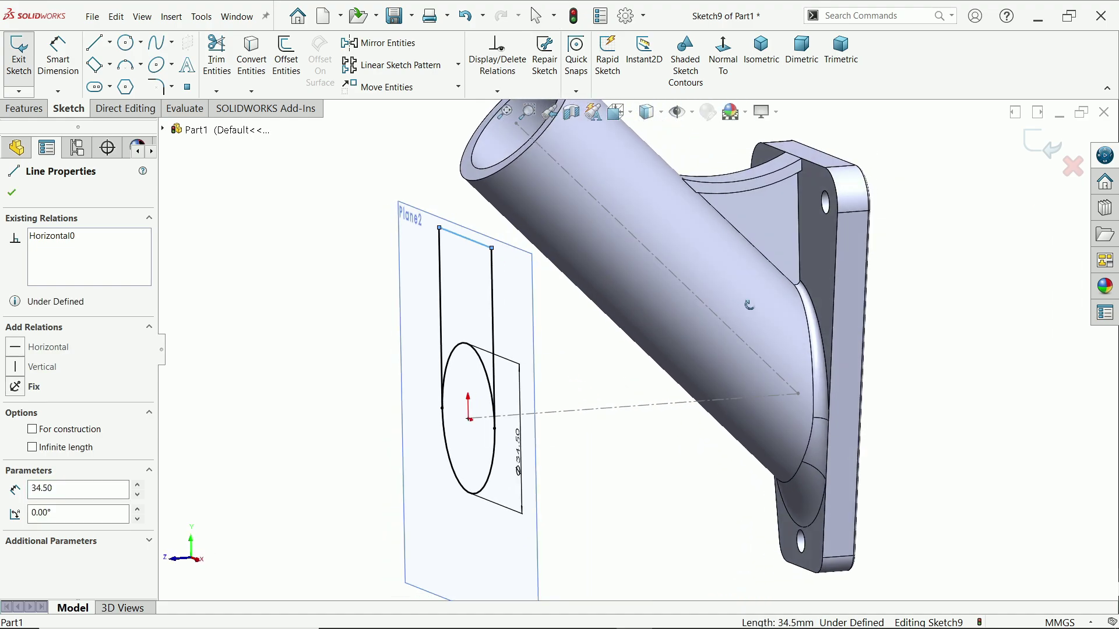
pyautogui.click(22, 109)
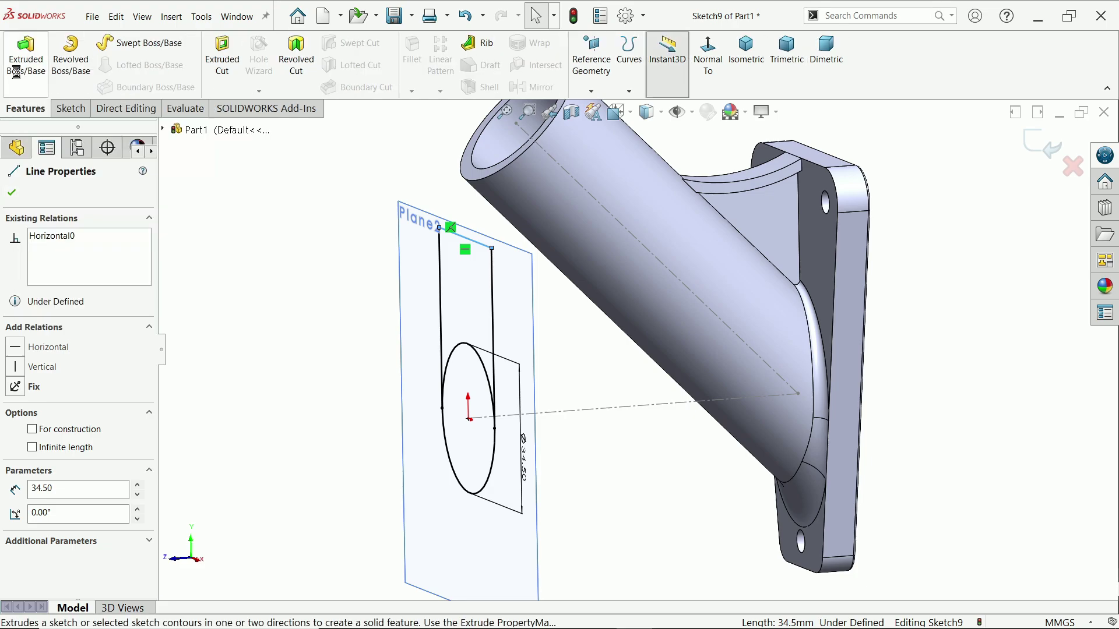
pyautogui.click(25, 56)
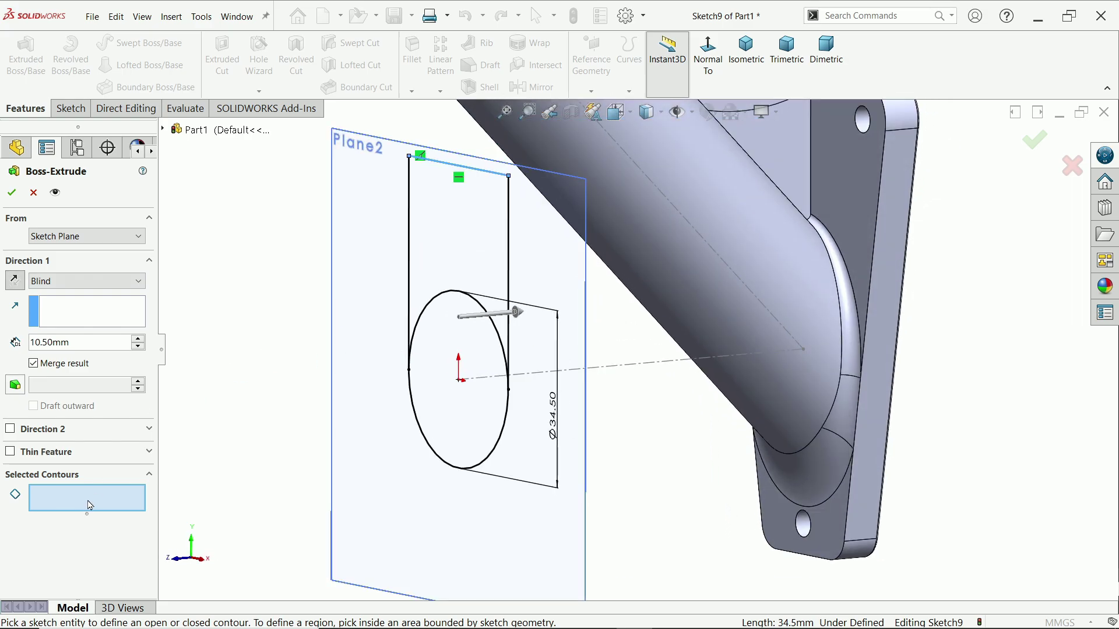
pyautogui.click(453, 251)
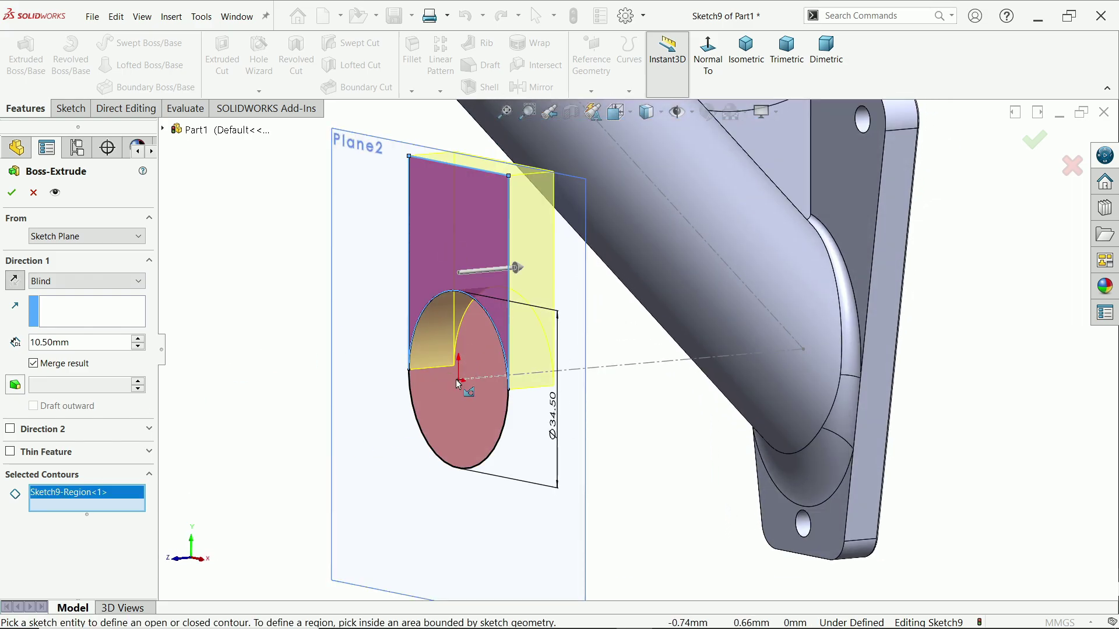
pyautogui.click(462, 393)
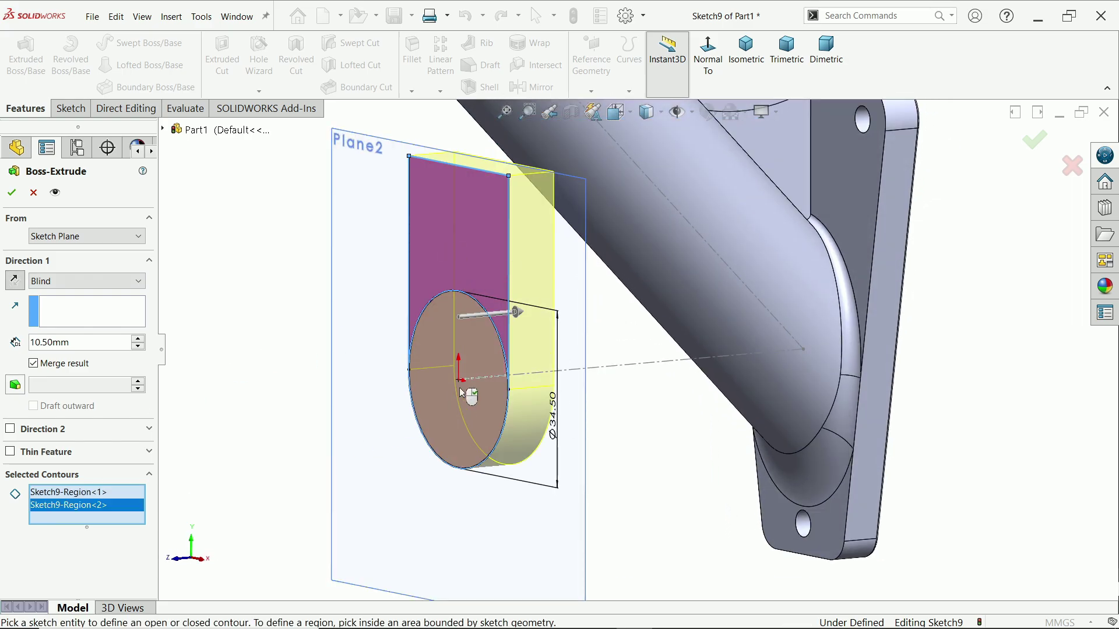
# - Try ending the extrusion with Up To Body at the bracket body, and remove that body selection
pyautogui.click(63, 288)
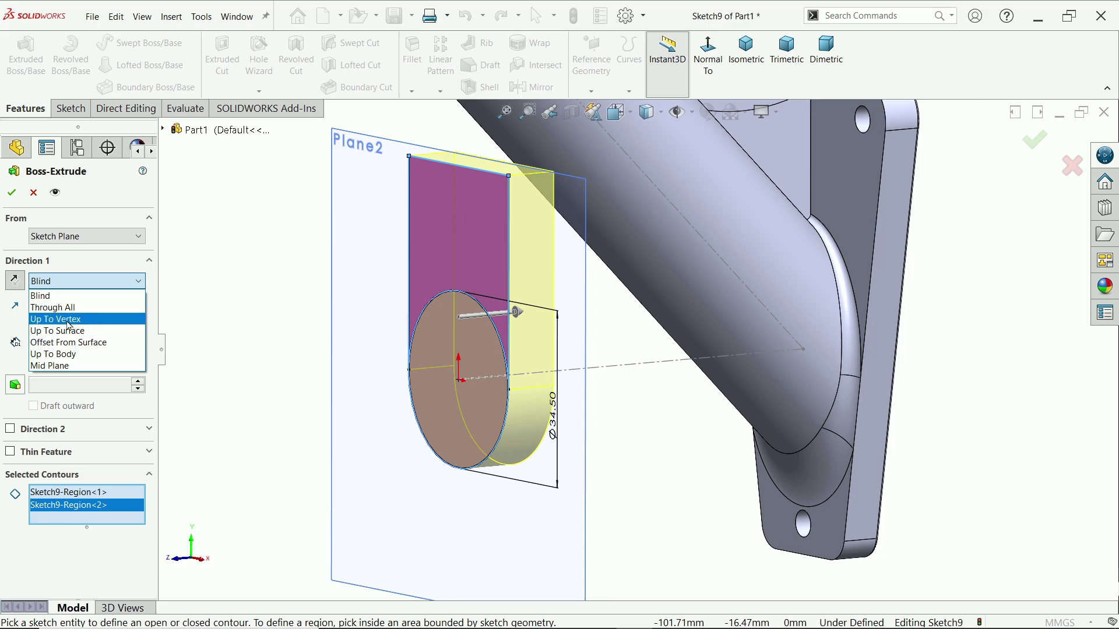
pyautogui.click(83, 331)
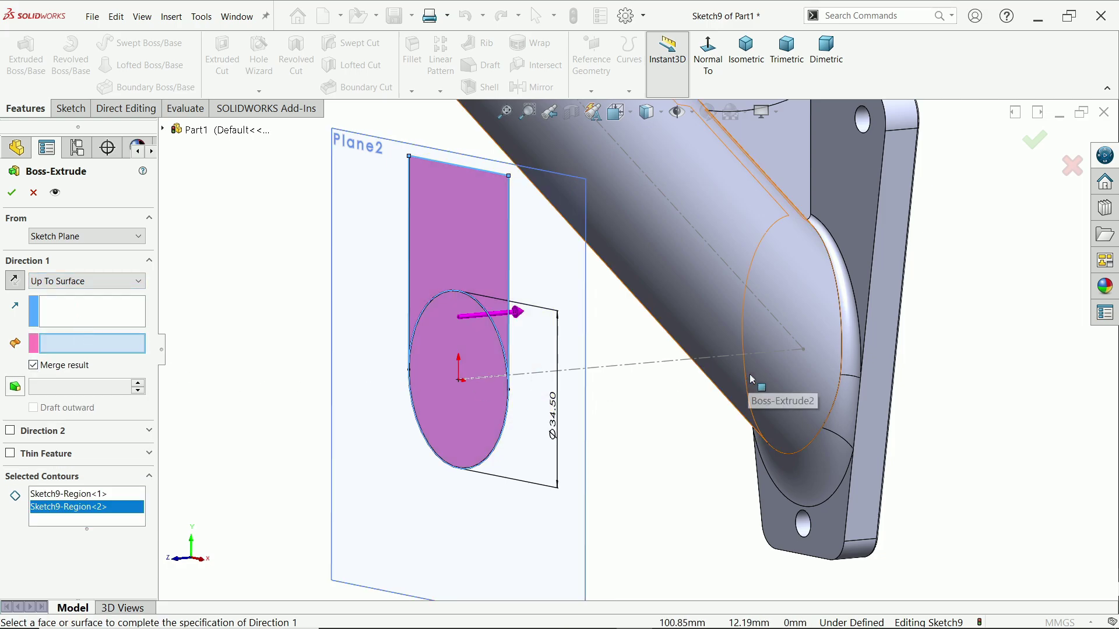
pyautogui.click(80, 281)
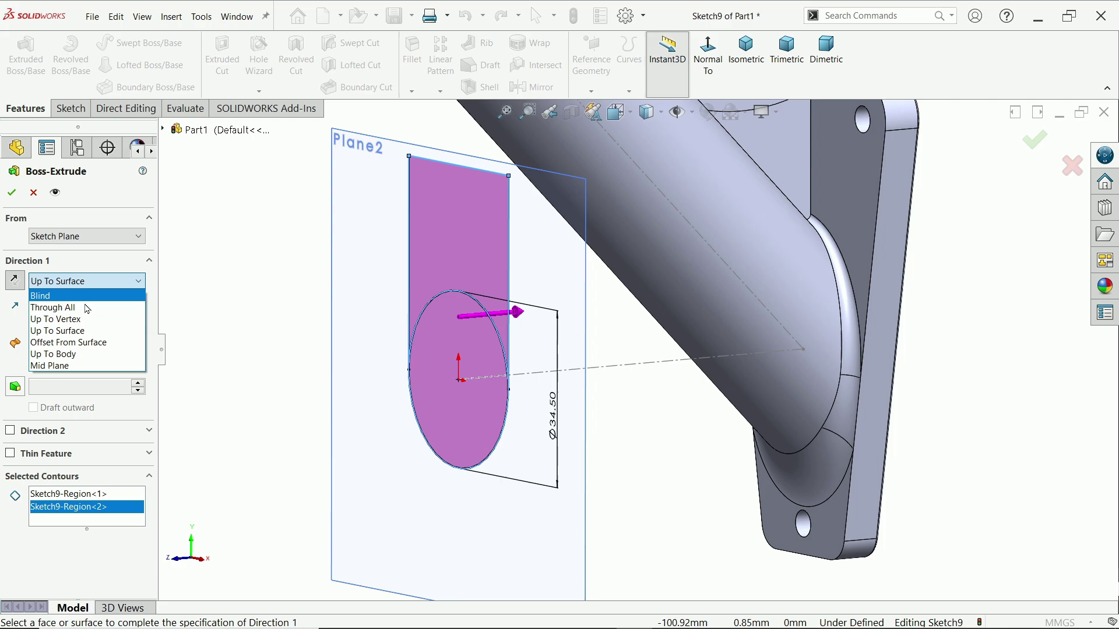
pyautogui.click(59, 352)
pyautogui.click(780, 372)
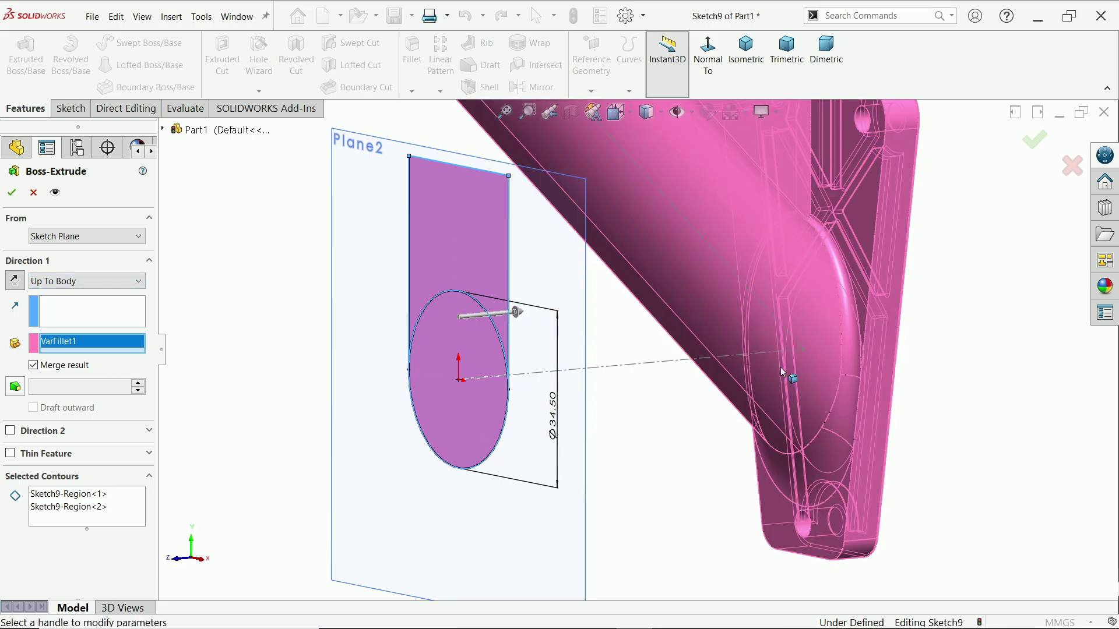
pyautogui.rightClick(86, 344)
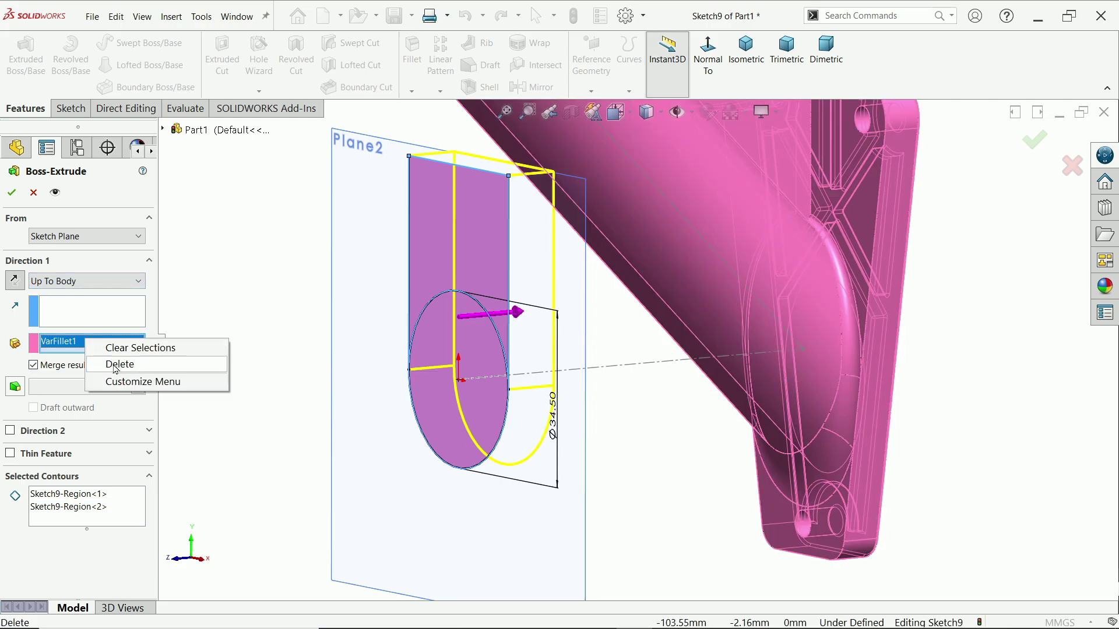
# - Extrude the contours Up To Surface to the angled tube's outer cylindrical face, with Merge result turned off
pyautogui.click(81, 281)
pyautogui.click(80, 332)
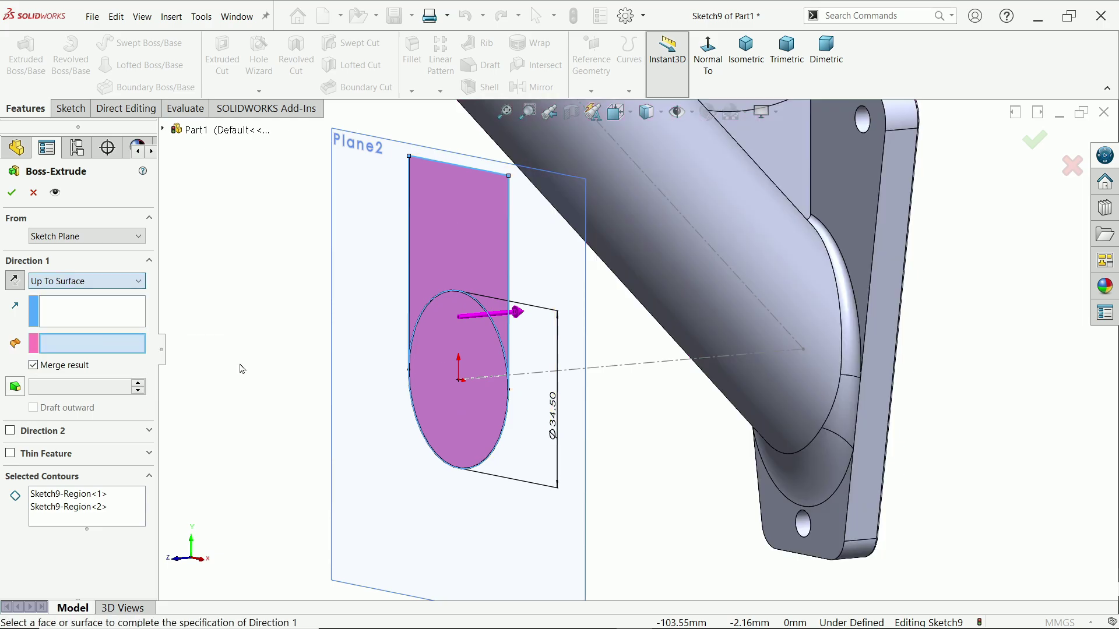
pyautogui.click(807, 363)
pyautogui.moveTo(895, 415); pyautogui.dragTo(909, 394, button='middle')
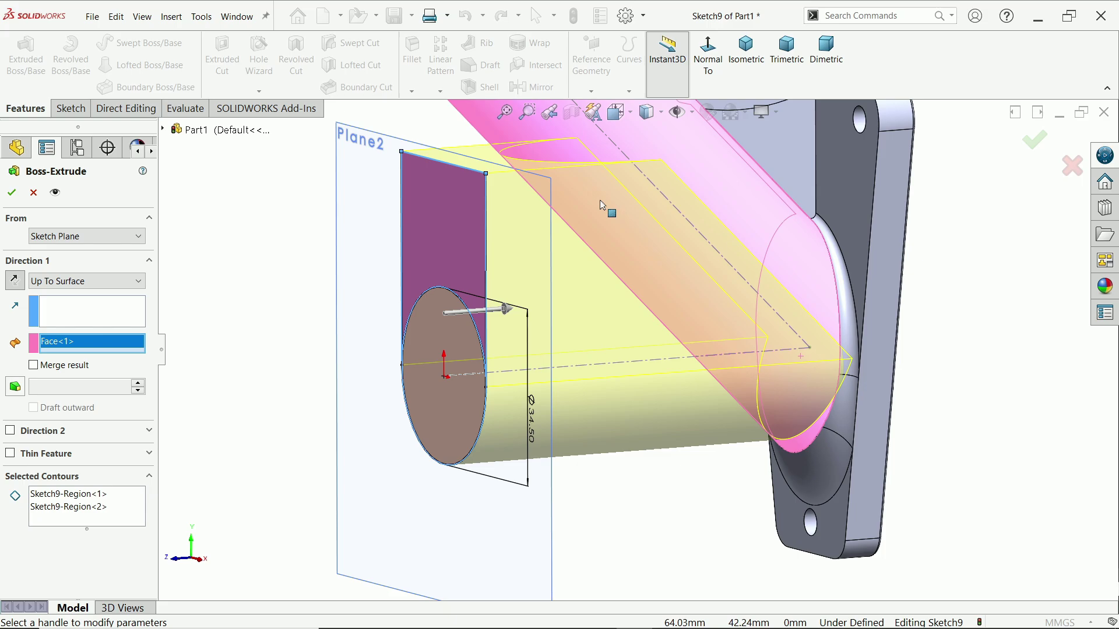
pyautogui.press('Return')
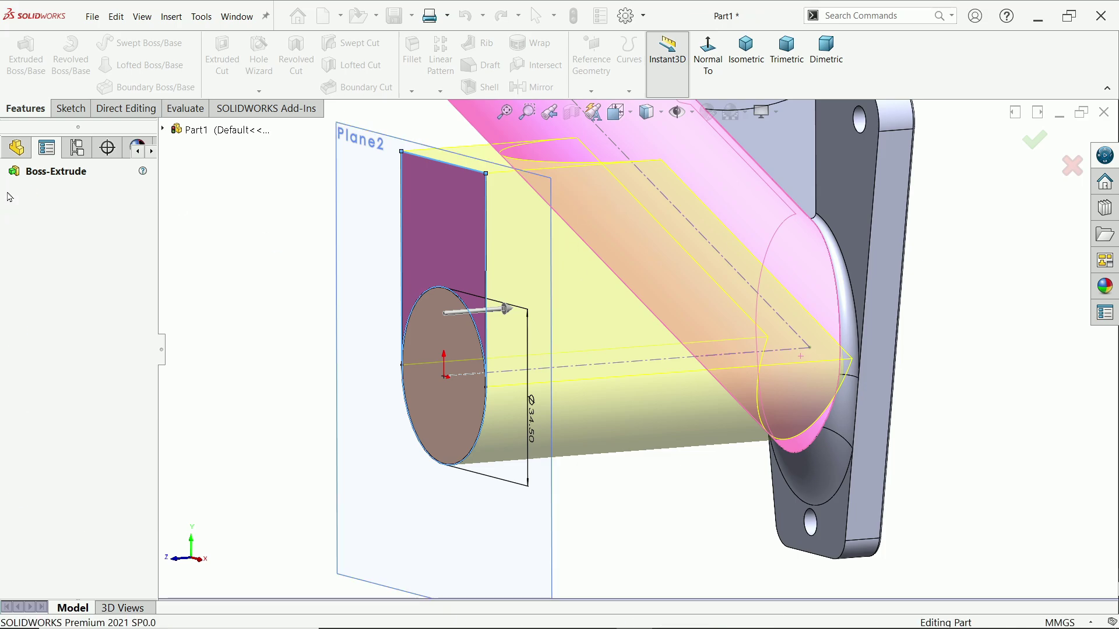
# - Edit Sketch8 and delete the coincident relation and the 40 mm reference dimension at the horizontal centerline's plate-side endpoint
pyautogui.moveTo(512, 316); pyautogui.dragTo(515, 303, button='middle')
pyautogui.moveTo(477, 258); pyautogui.dragTo(522, 332, button='middle')
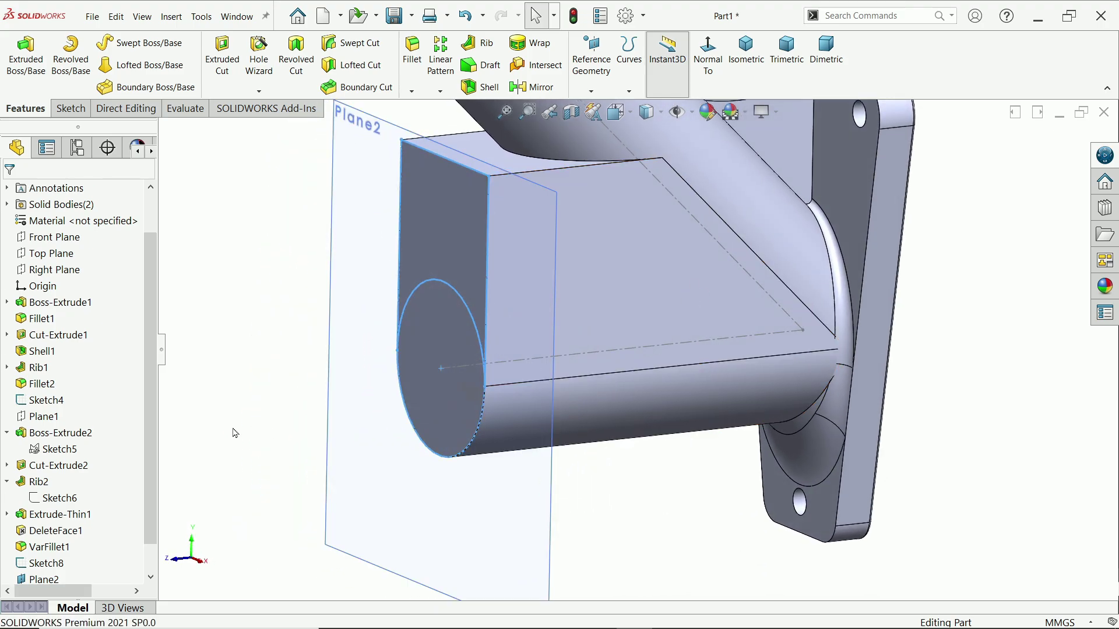
pyautogui.scroll(-1, 40, 542)
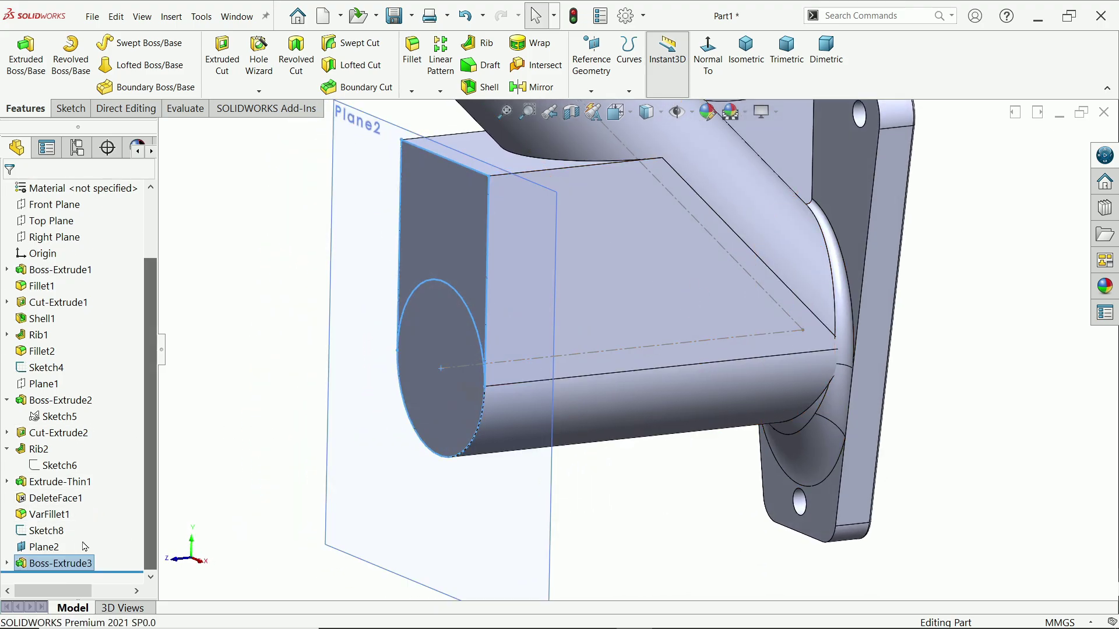
pyautogui.click(41, 534)
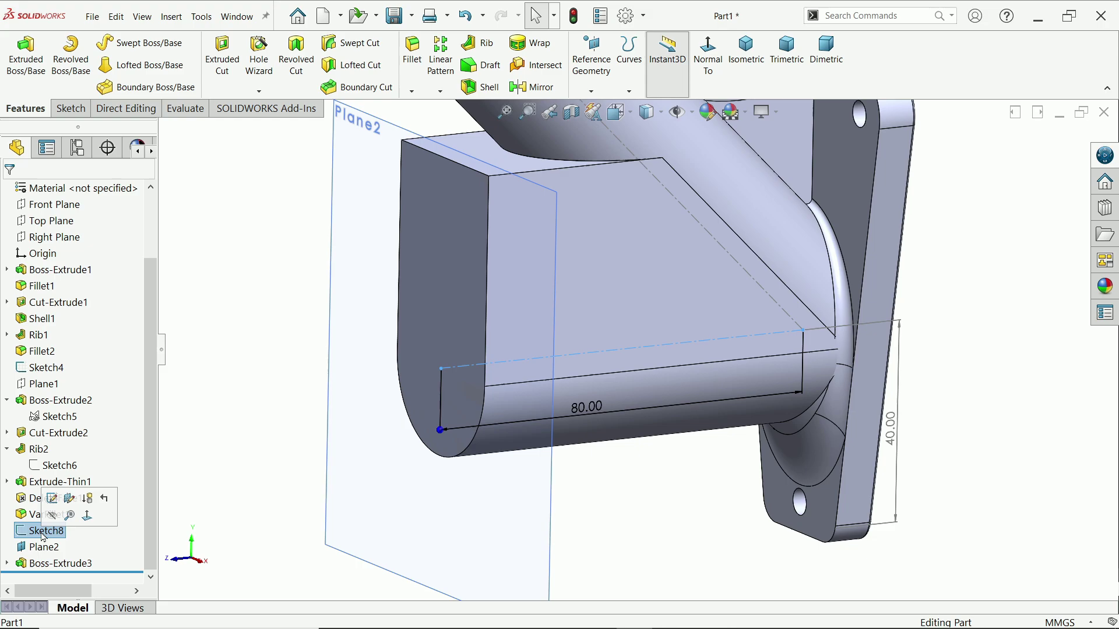
pyautogui.click(53, 504)
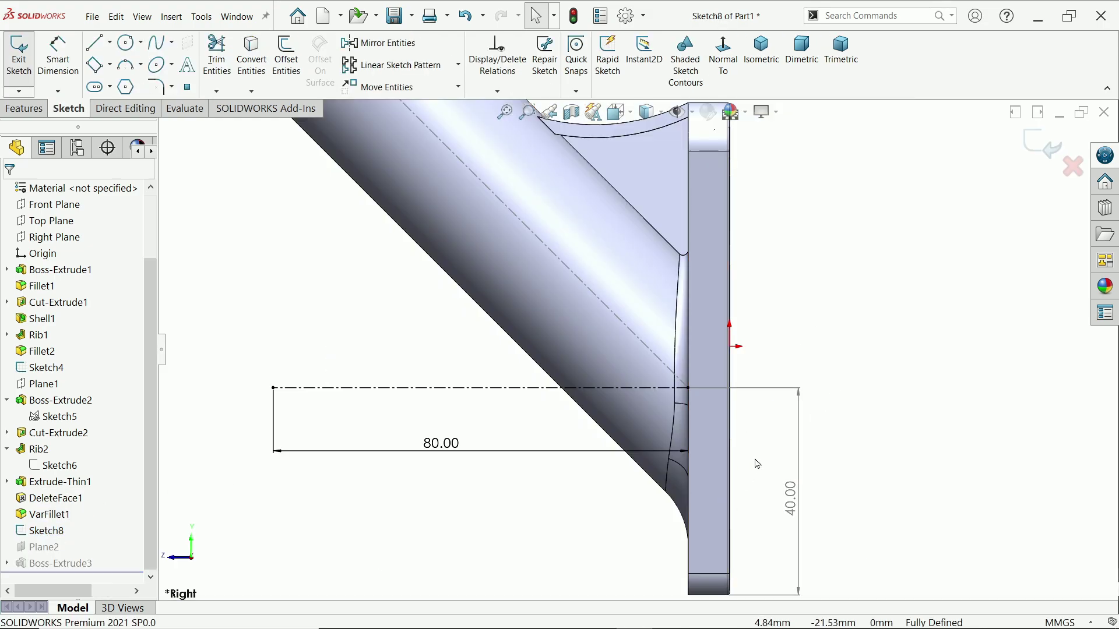
pyautogui.scroll(-1, 729, 455)
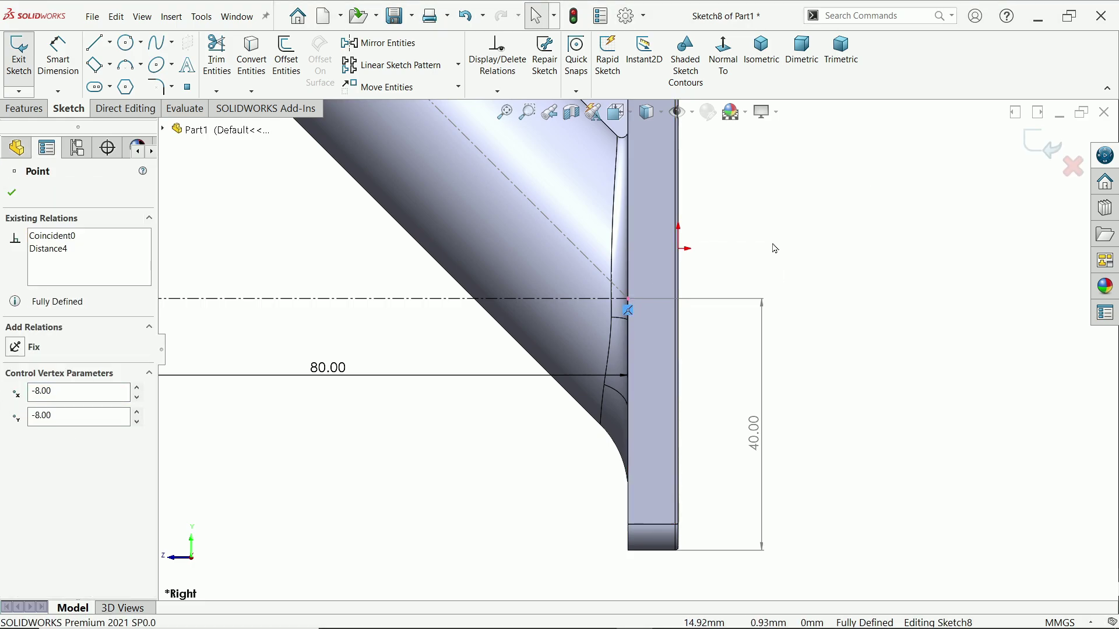
pyautogui.hotkey('ctrl', 'z')
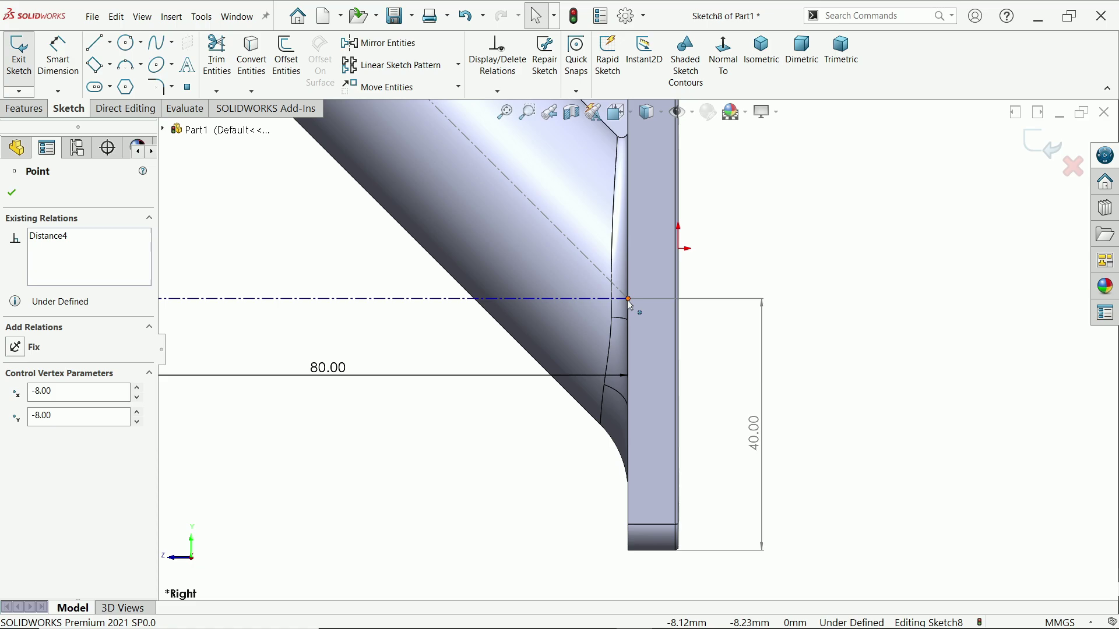
pyautogui.hotkey('ctrl', 'z')
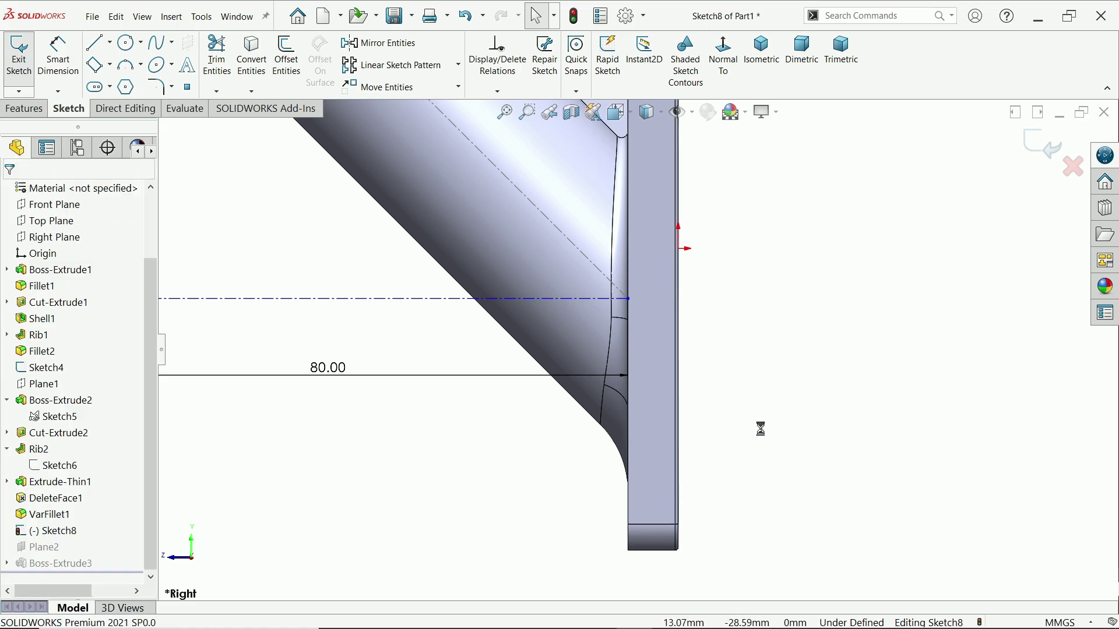
# - Dimension the centerline's plate-side endpoint at 48 mm above the plate's bottom edge, and exit the sketch
pyautogui.click(58, 55)
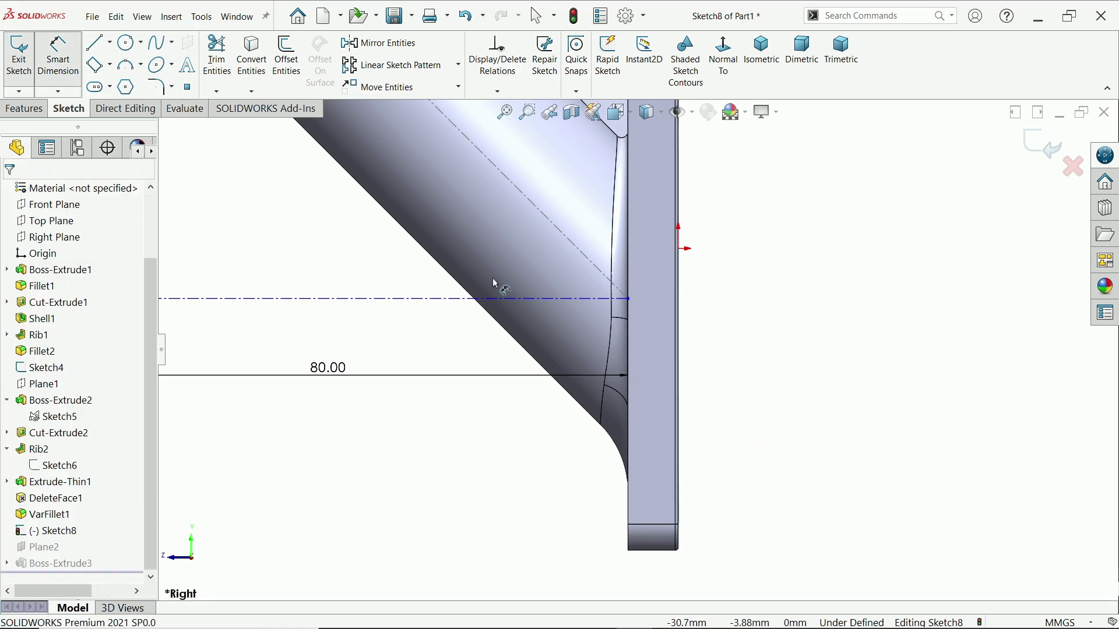
pyautogui.click(628, 301)
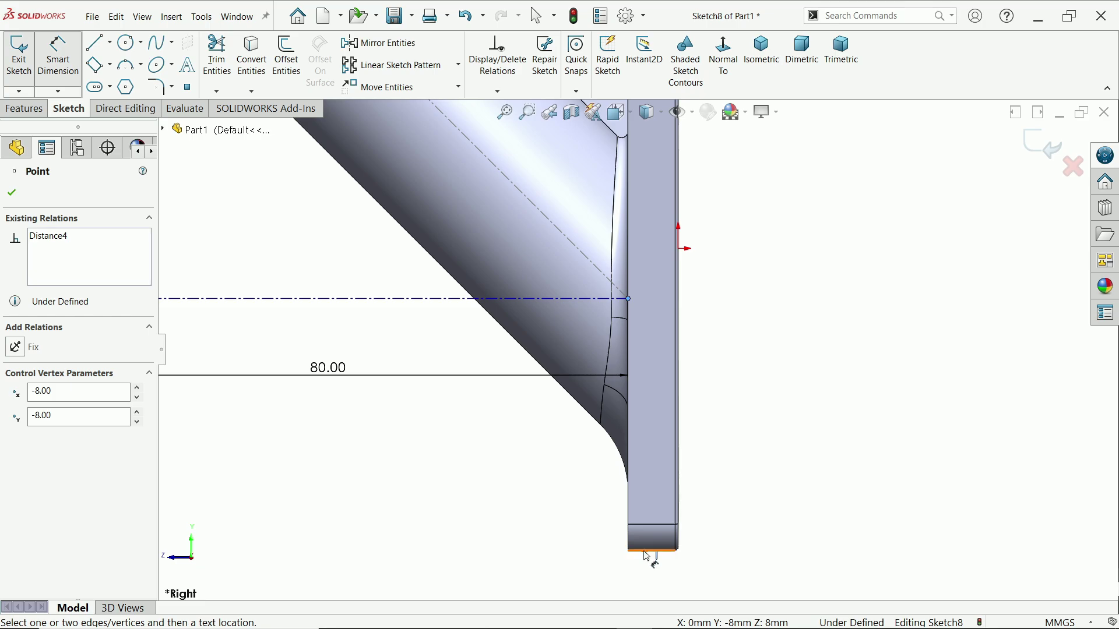
pyautogui.click(646, 555)
pyautogui.click(773, 431)
pyautogui.write('48')
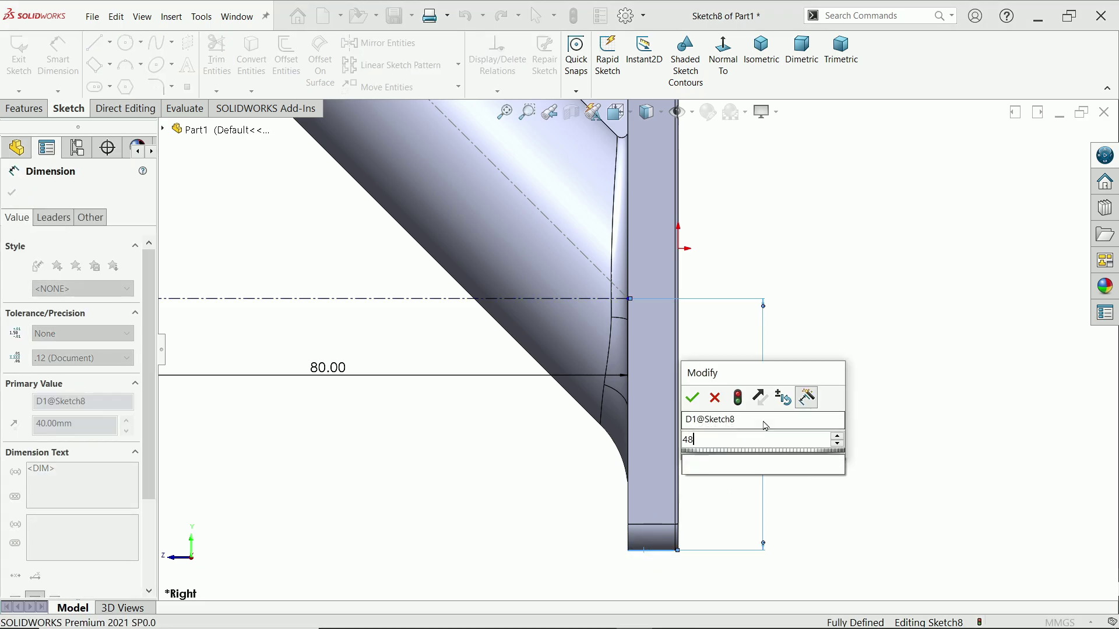
pyautogui.press('Return')
pyautogui.scroll(3, 641, 304)
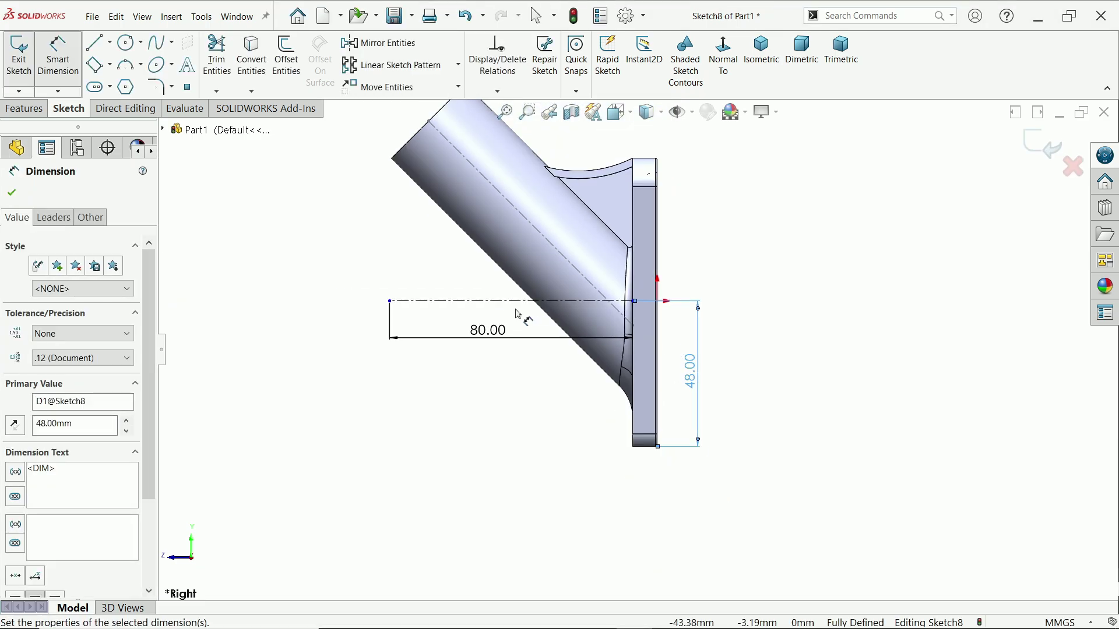
pyautogui.scroll(-1, 518, 314)
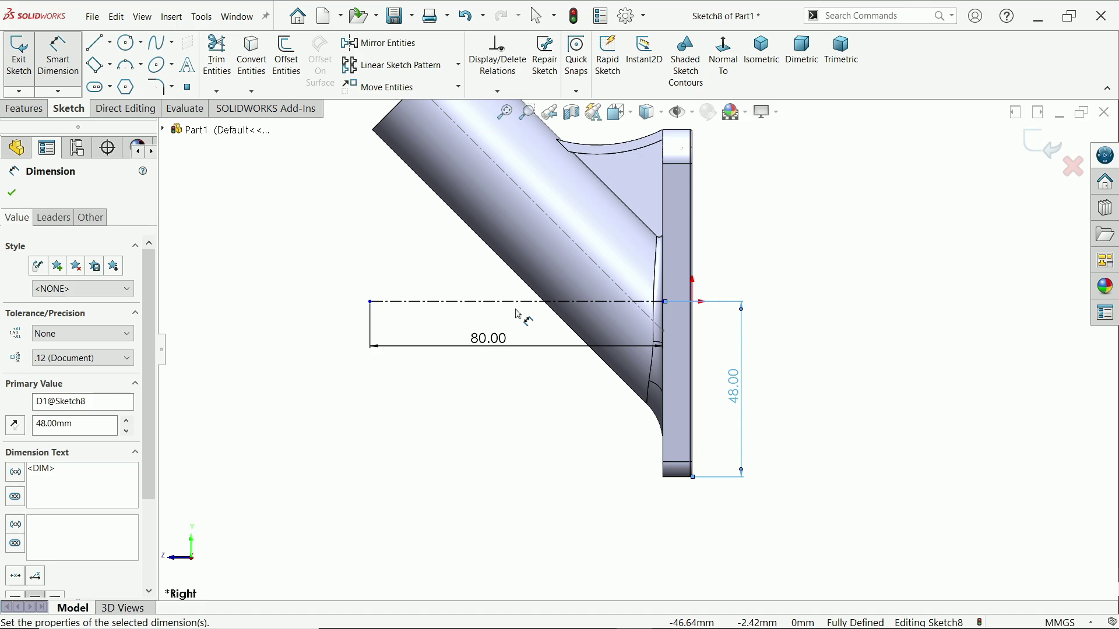
pyautogui.click(11, 193)
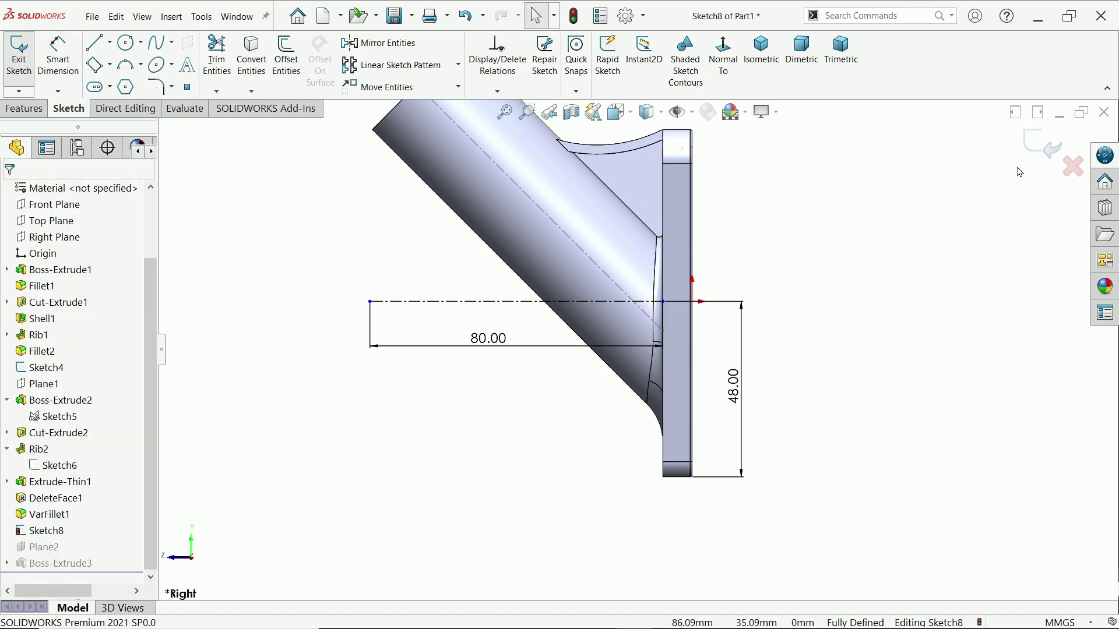
pyautogui.click(1041, 145)
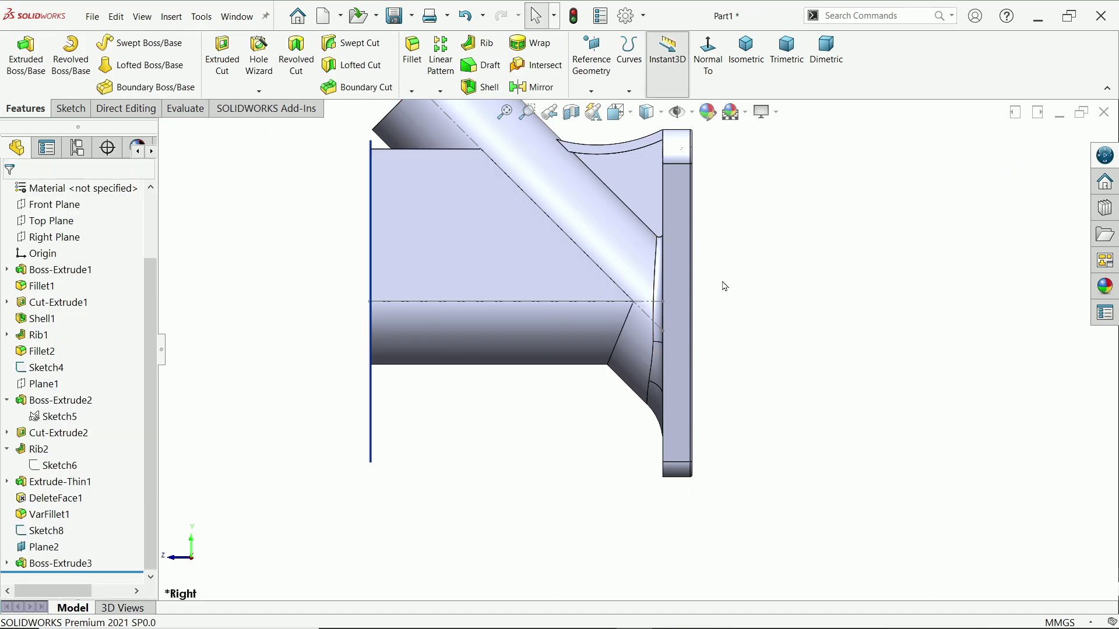
# - Check the part's list of solid bodies and hide Plane2
pyautogui.moveTo(708, 299); pyautogui.dragTo(750, 332, button='middle')
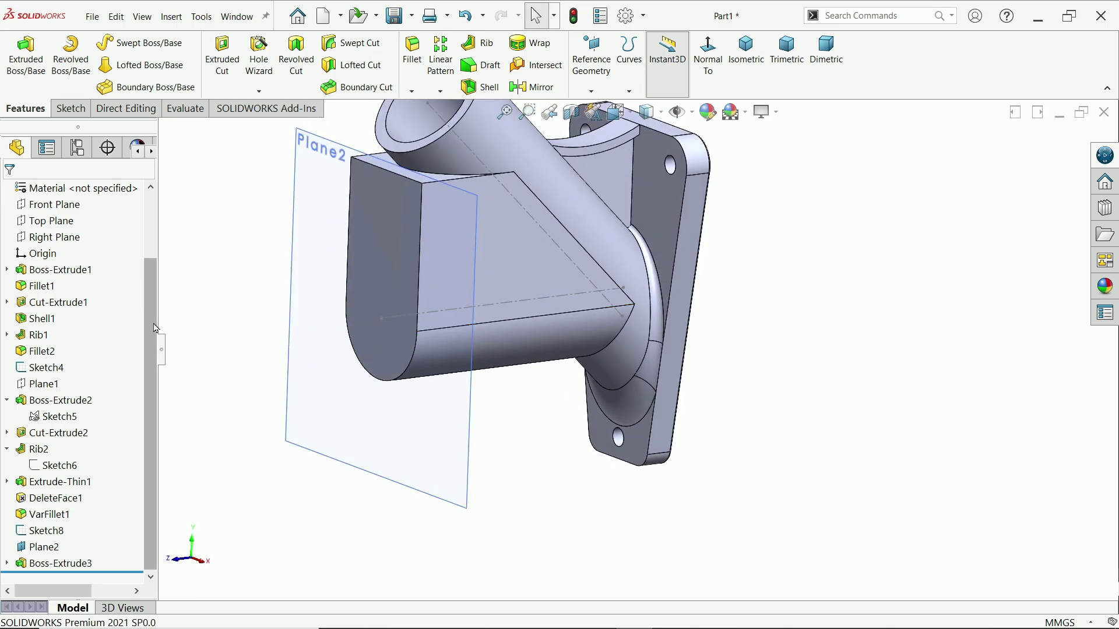
pyautogui.moveTo(156, 328); pyautogui.dragTo(3, 250)
pyautogui.click(8, 254)
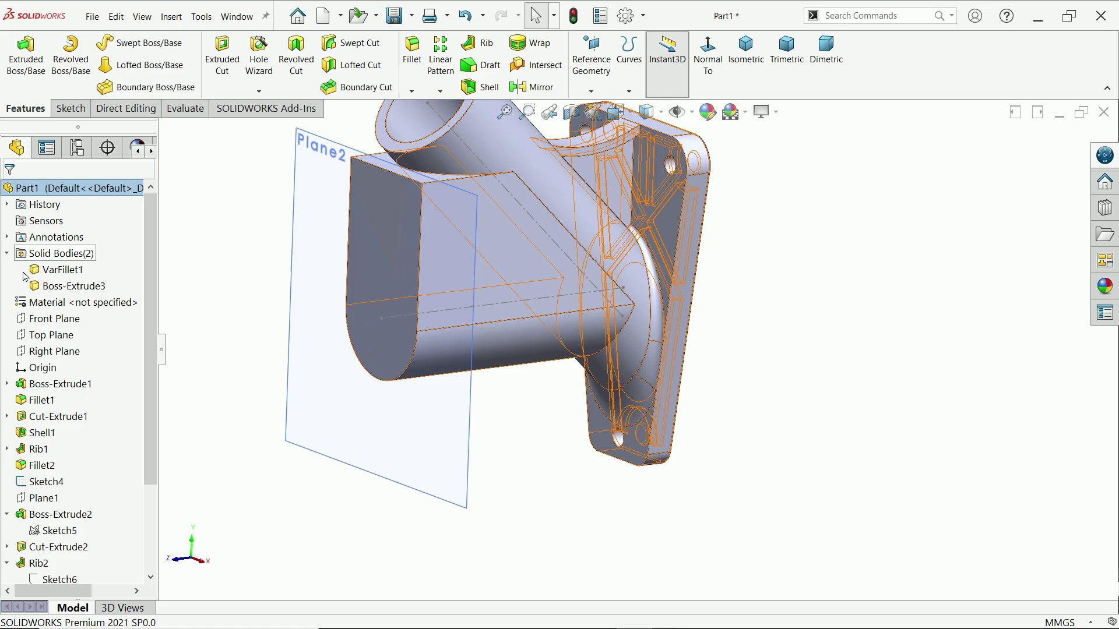
pyautogui.click(8, 254)
pyautogui.click(472, 402)
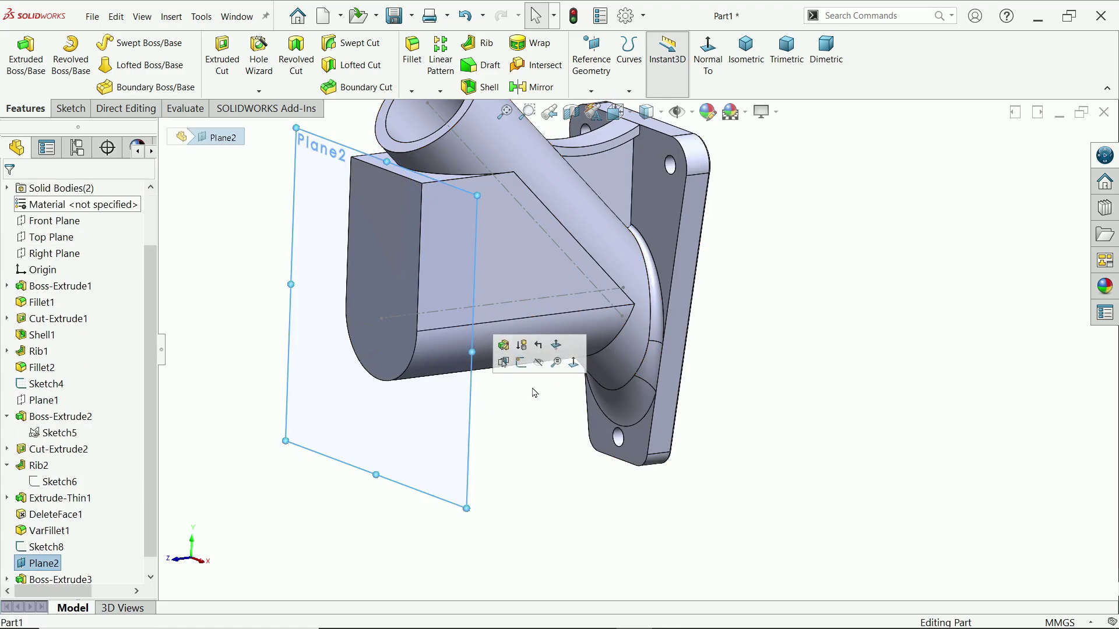
pyautogui.click(537, 366)
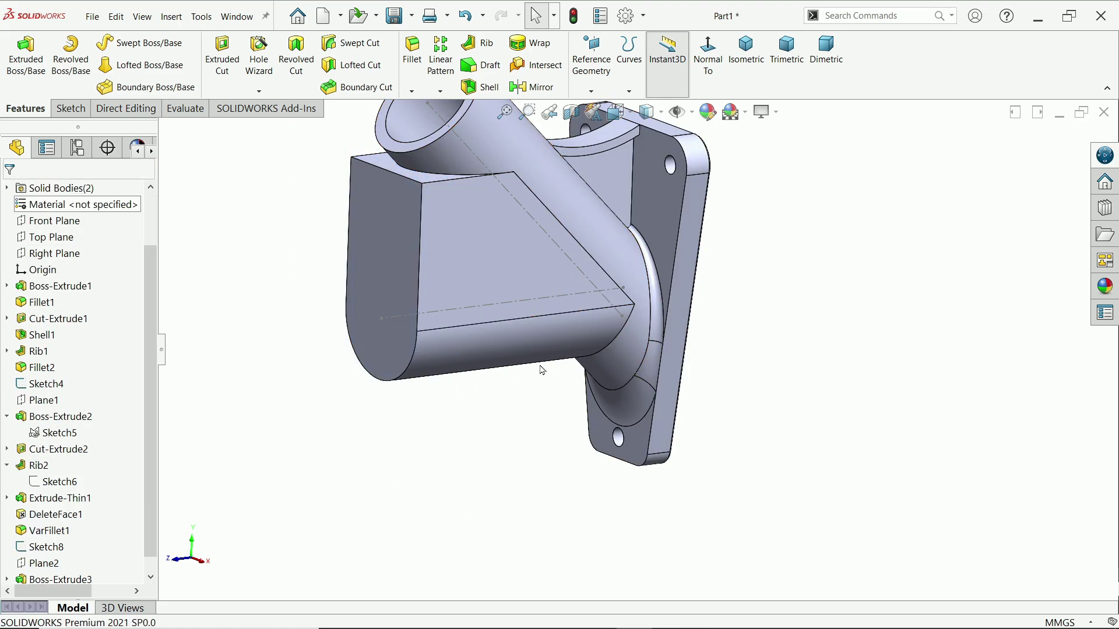
# - Create a reference plane tangent to the underside of the horizontal branch's rounded face and parallel to the Top Plane
pyautogui.click(591, 90)
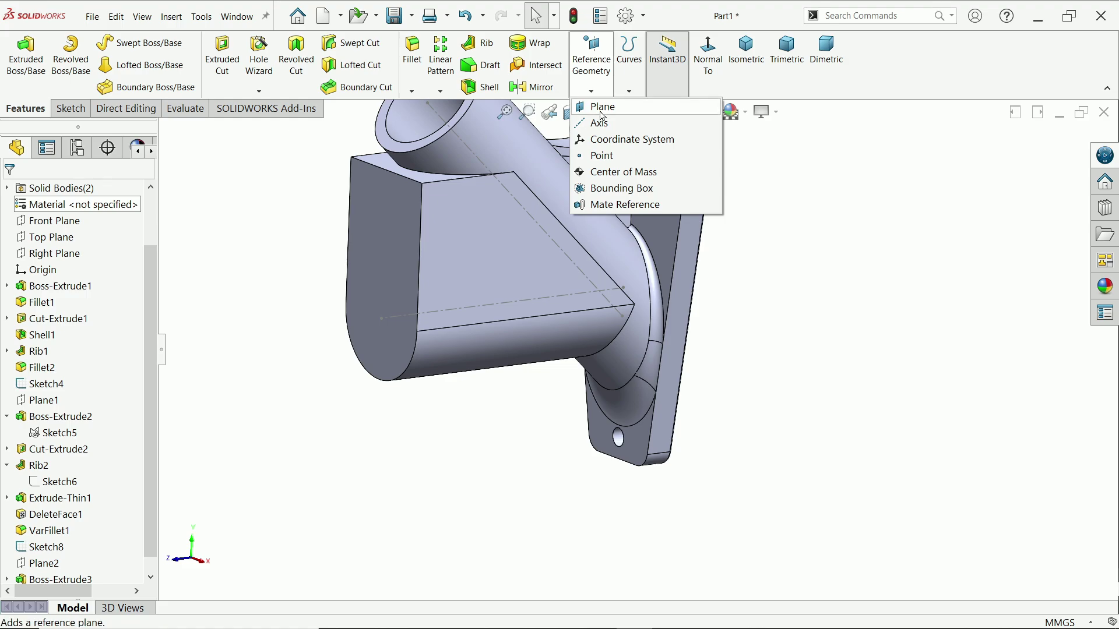
pyautogui.click(599, 107)
pyautogui.click(477, 366)
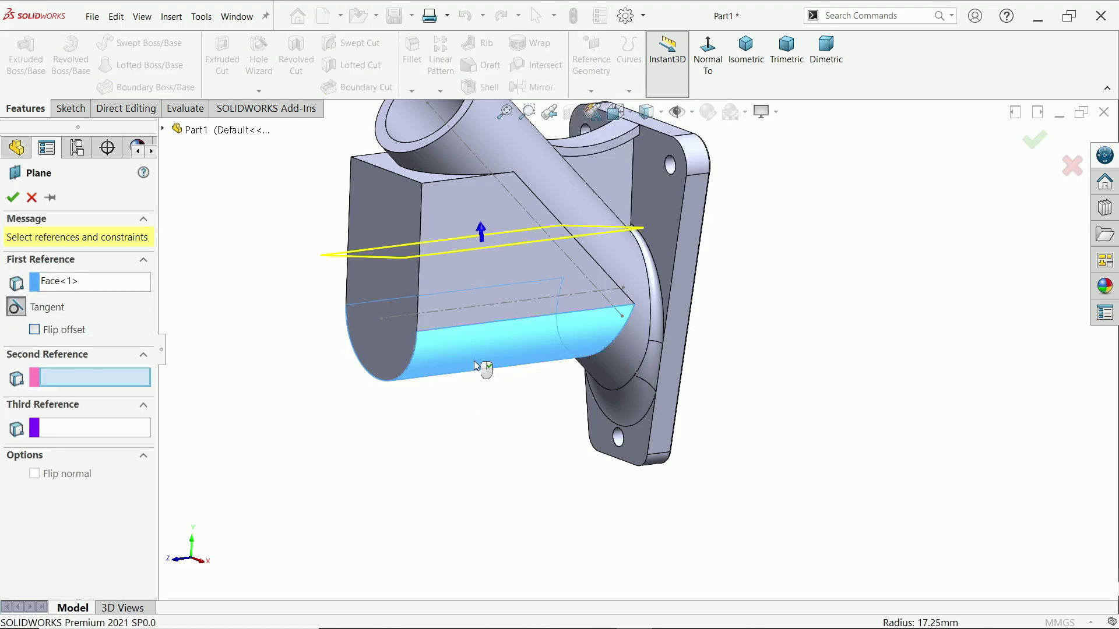
pyautogui.click(164, 129)
pyautogui.click(221, 244)
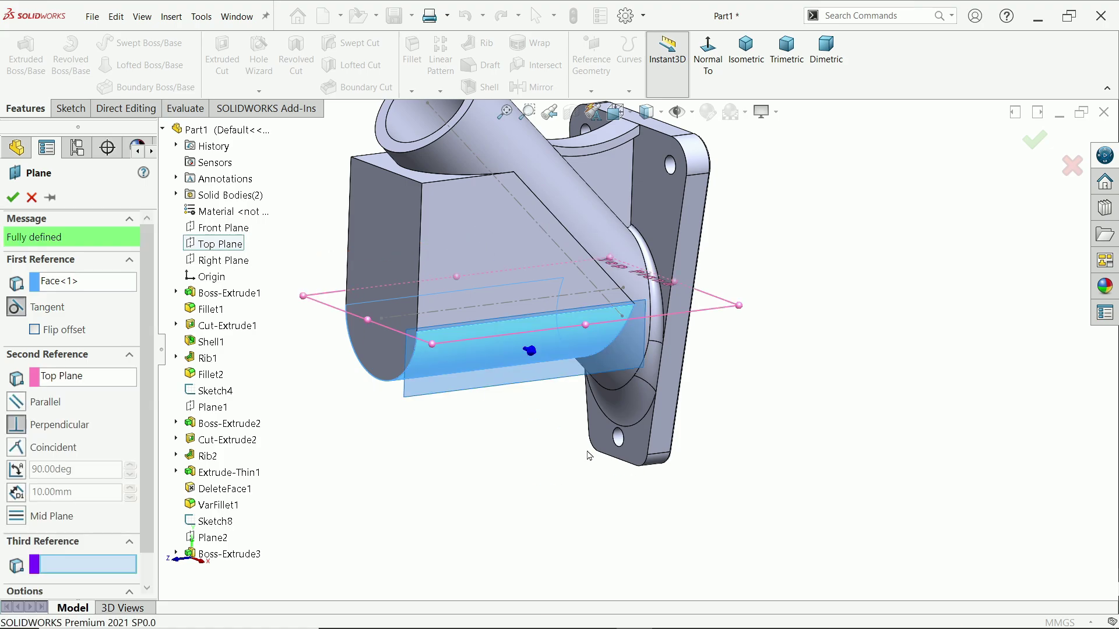
pyautogui.moveTo(589, 455); pyautogui.dragTo(324, 387, button='middle')
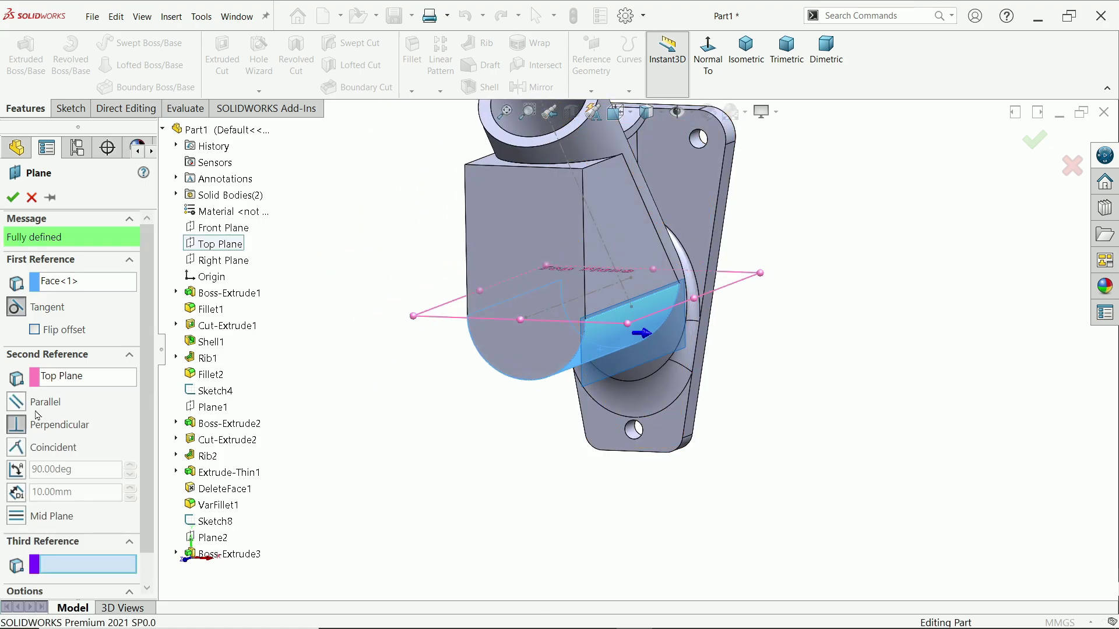
pyautogui.click(16, 402)
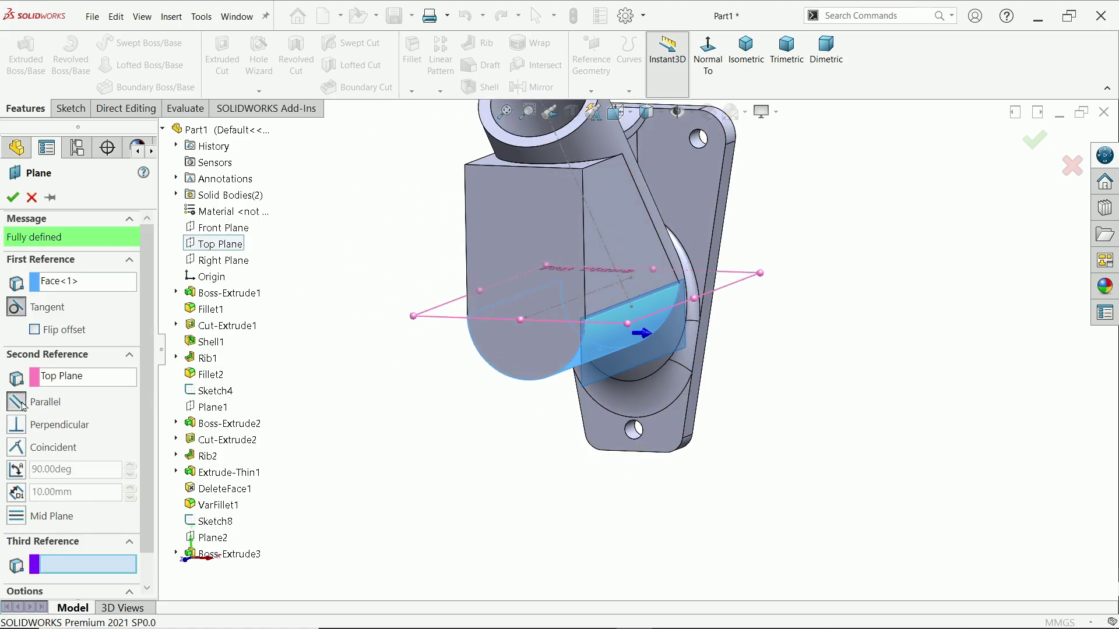
pyautogui.moveTo(466, 429); pyautogui.dragTo(444, 442, button='middle')
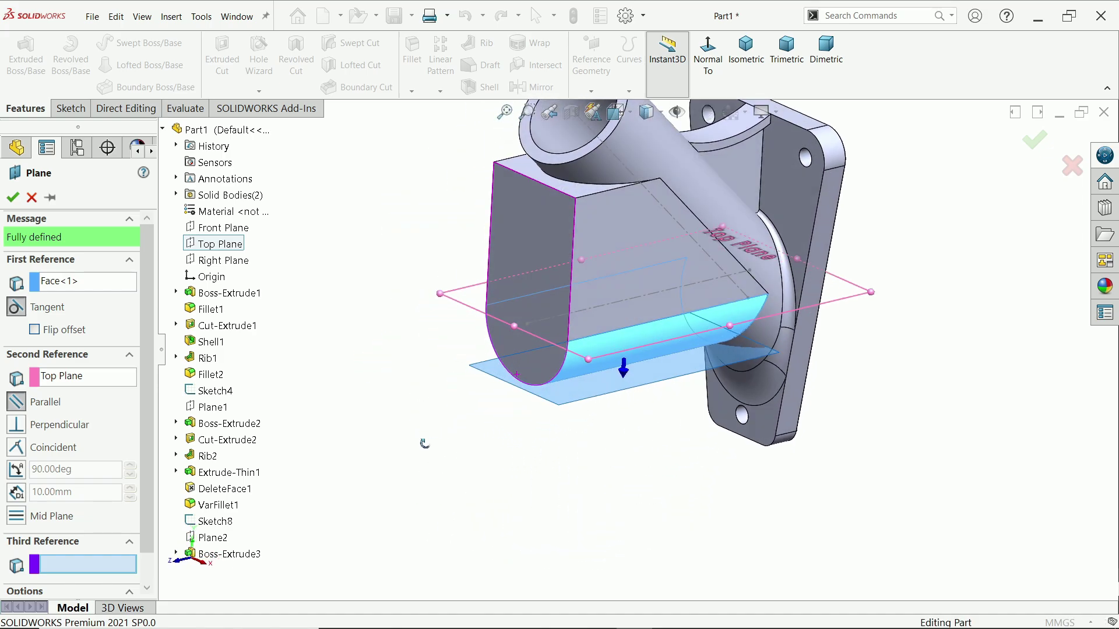
pyautogui.click(11, 197)
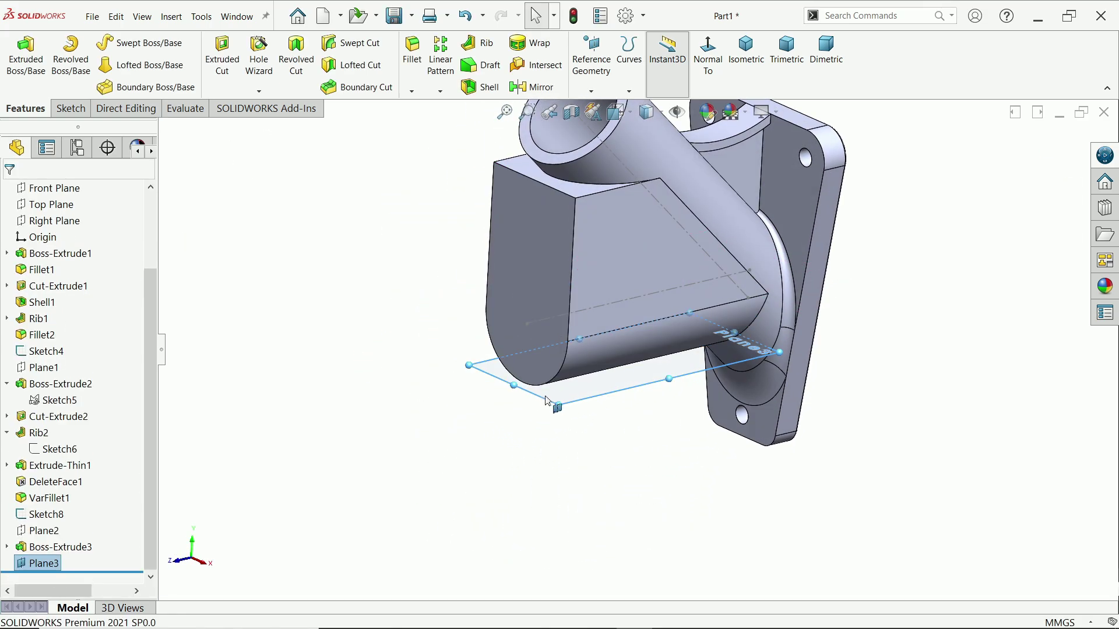
pyautogui.moveTo(547, 432); pyautogui.dragTo(519, 424, button='middle')
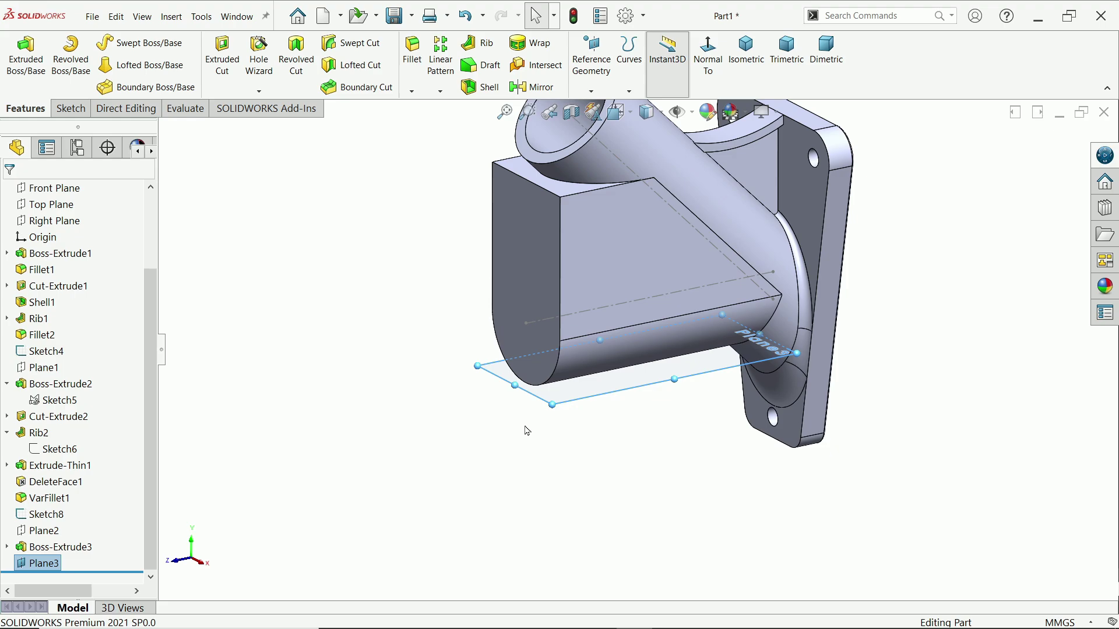
pyautogui.click(525, 429)
# - Start a sketch on the branch's flat end face and draw a circle of about 14.6 mm radius centred on the origin
pyautogui.click(520, 309)
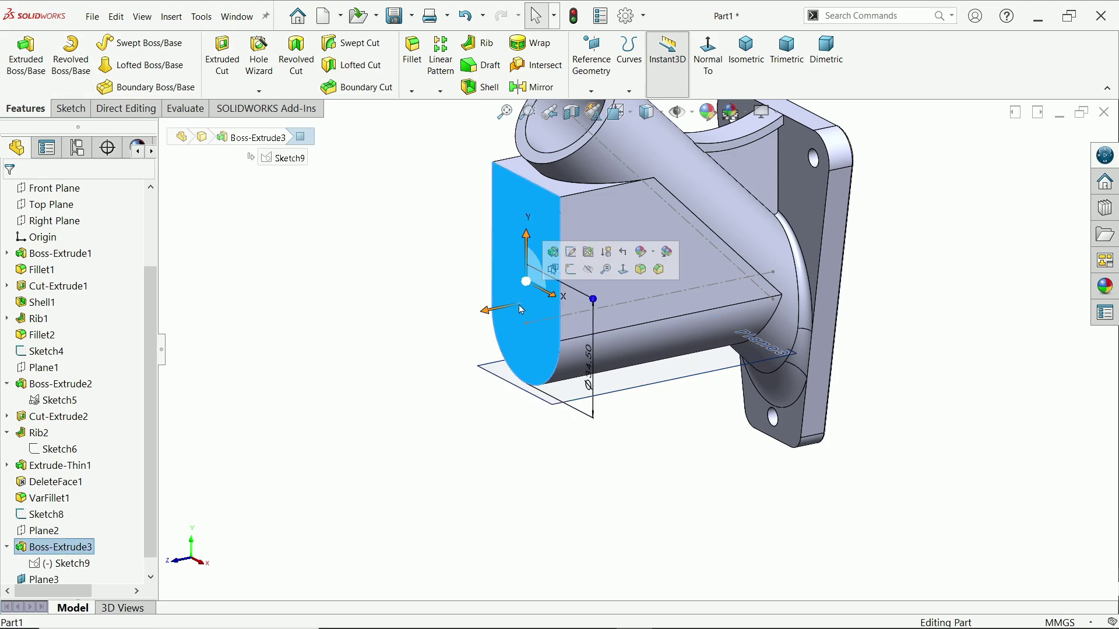
pyautogui.click(572, 269)
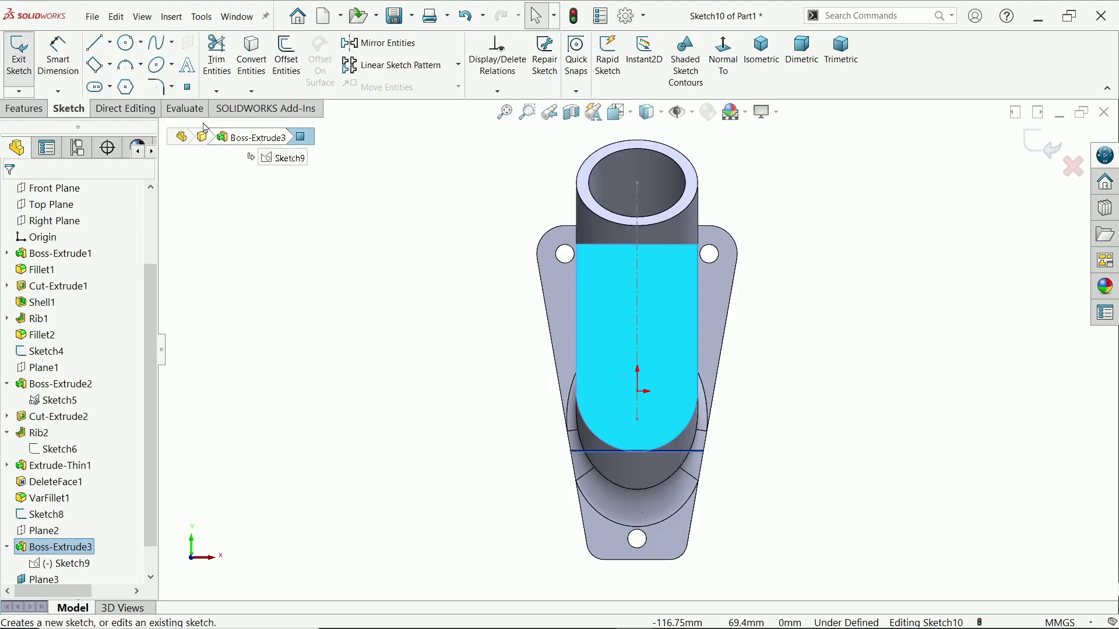
pyautogui.click(126, 42)
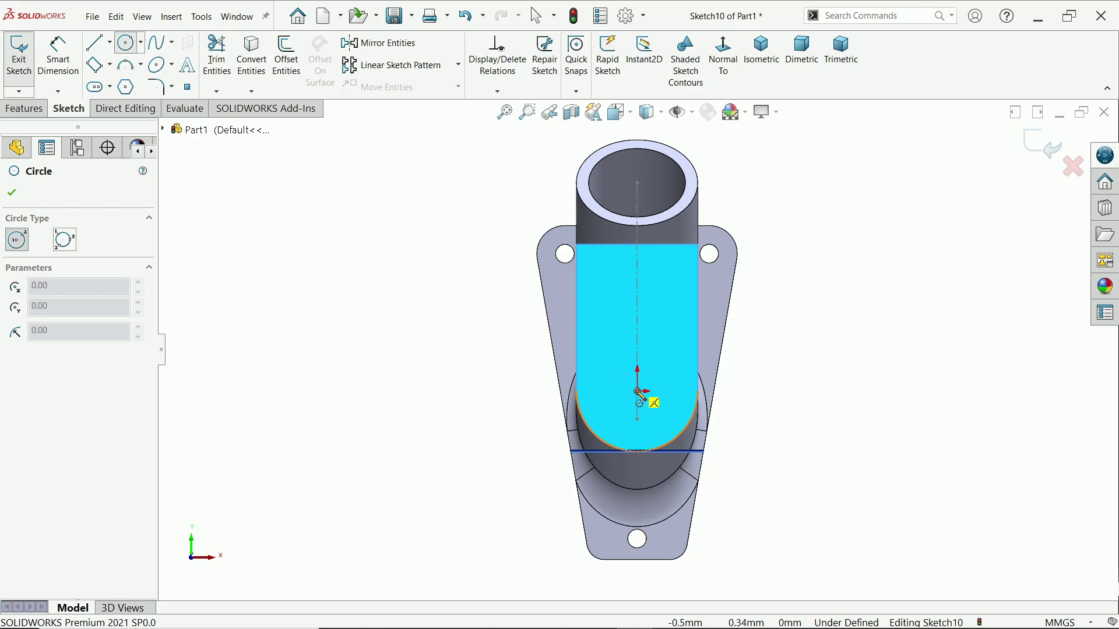
pyautogui.moveTo(637, 392); pyautogui.dragTo(691, 385)
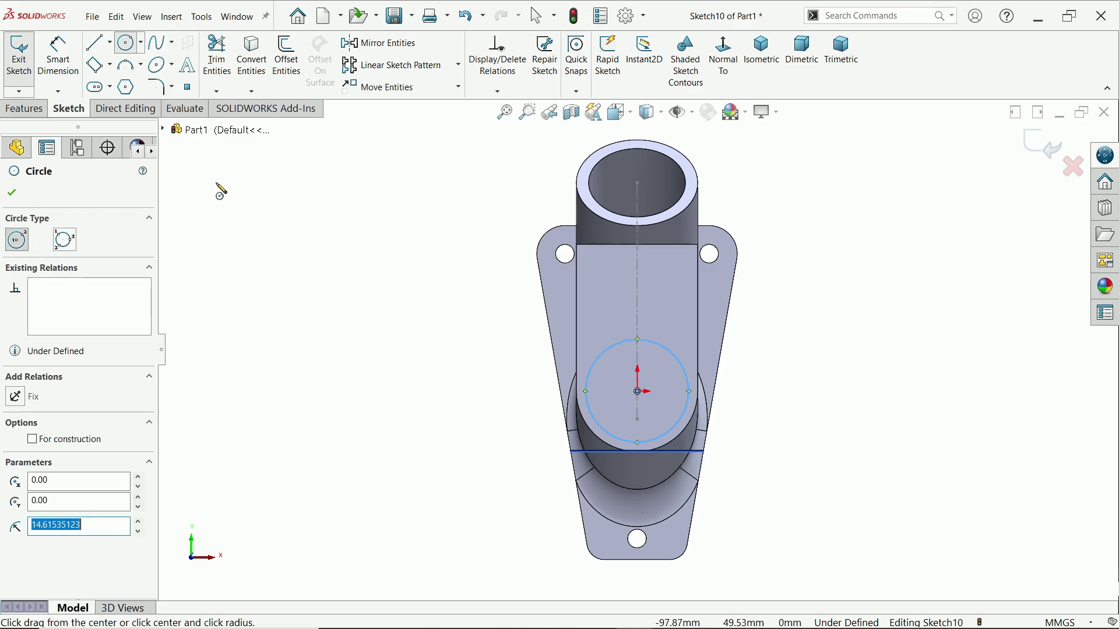
# - Dimension the gap between the circle and the end face's rounded lower edge at 3.5 mm
pyautogui.click(60, 59)
pyautogui.scroll(3, 722, 442)
pyautogui.scroll(1, 721, 442)
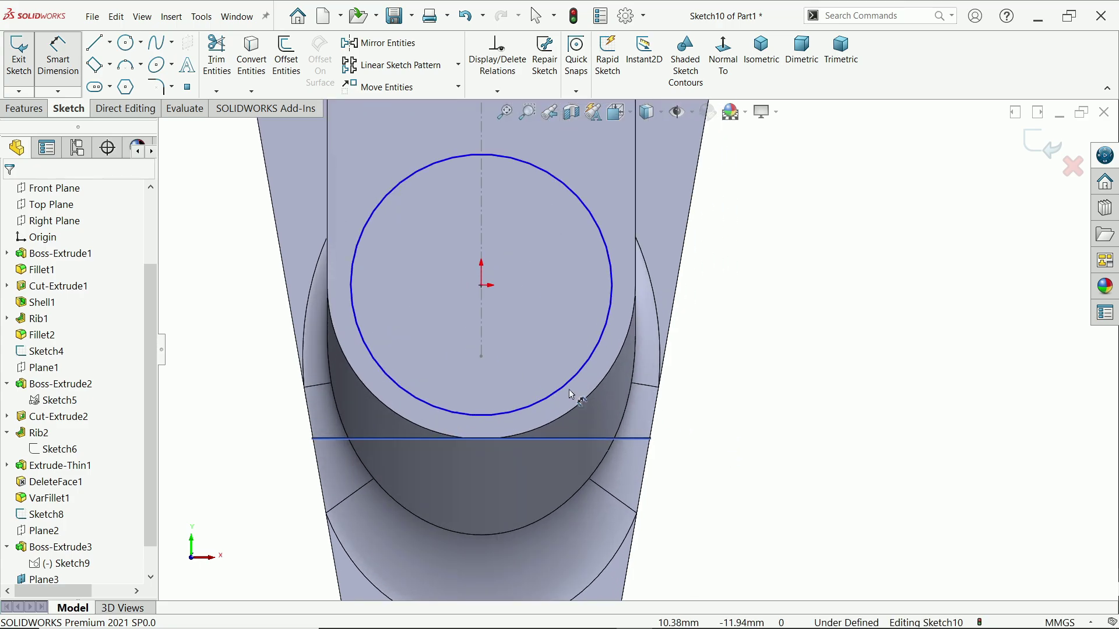
pyautogui.click(568, 393)
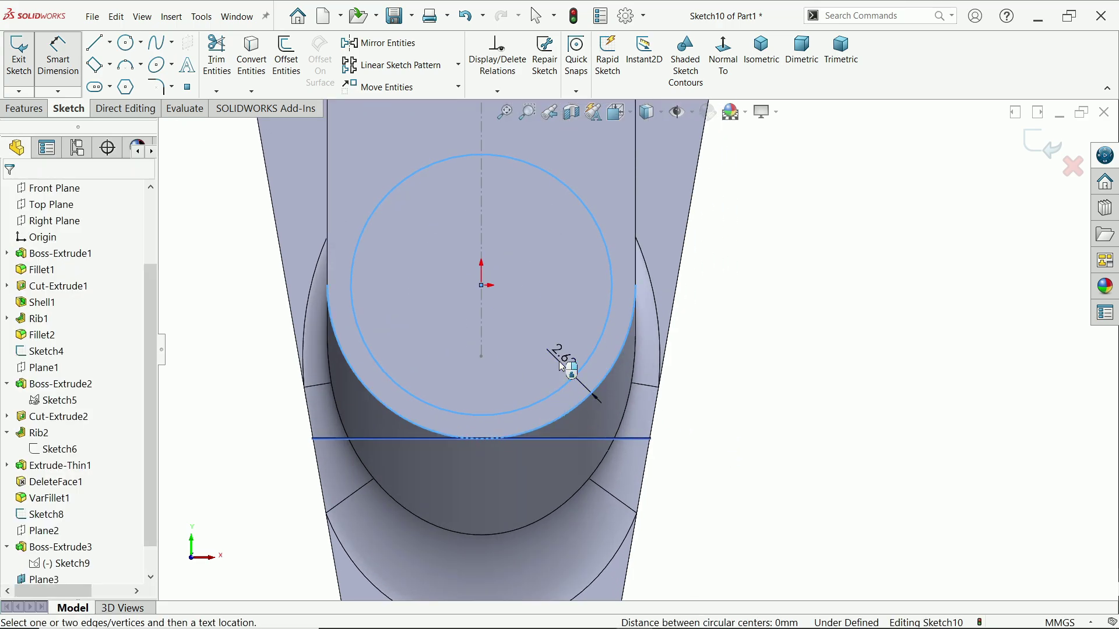
pyautogui.click(569, 367)
pyautogui.write('3.5')
pyautogui.press('Return')
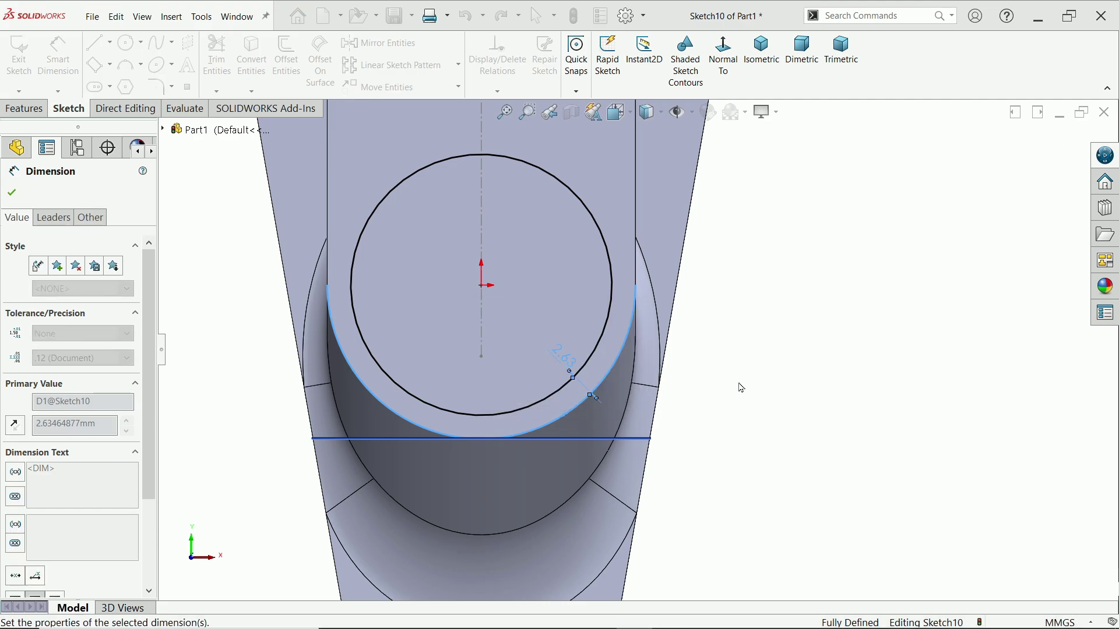
pyautogui.scroll(-3, 744, 375)
pyautogui.moveTo(741, 378); pyautogui.dragTo(542, 407, button='middle')
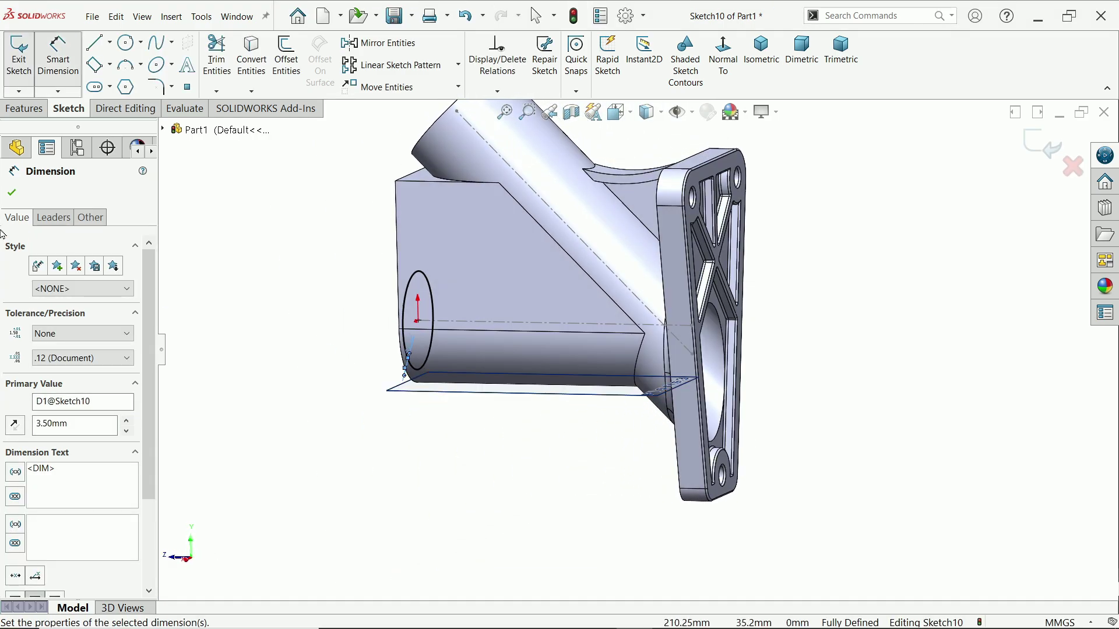
pyautogui.click(18, 192)
# - Cut-extrude the circle through the branch Up To Surface, ending at the angled tube's inner cylindrical face
pyautogui.click(25, 109)
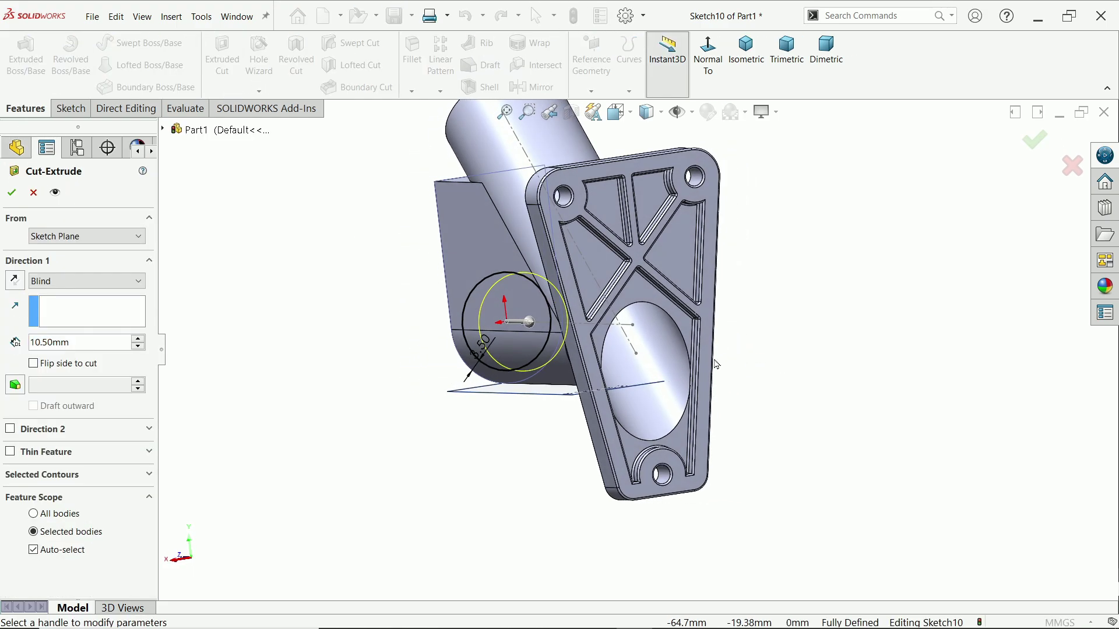
pyautogui.click(63, 282)
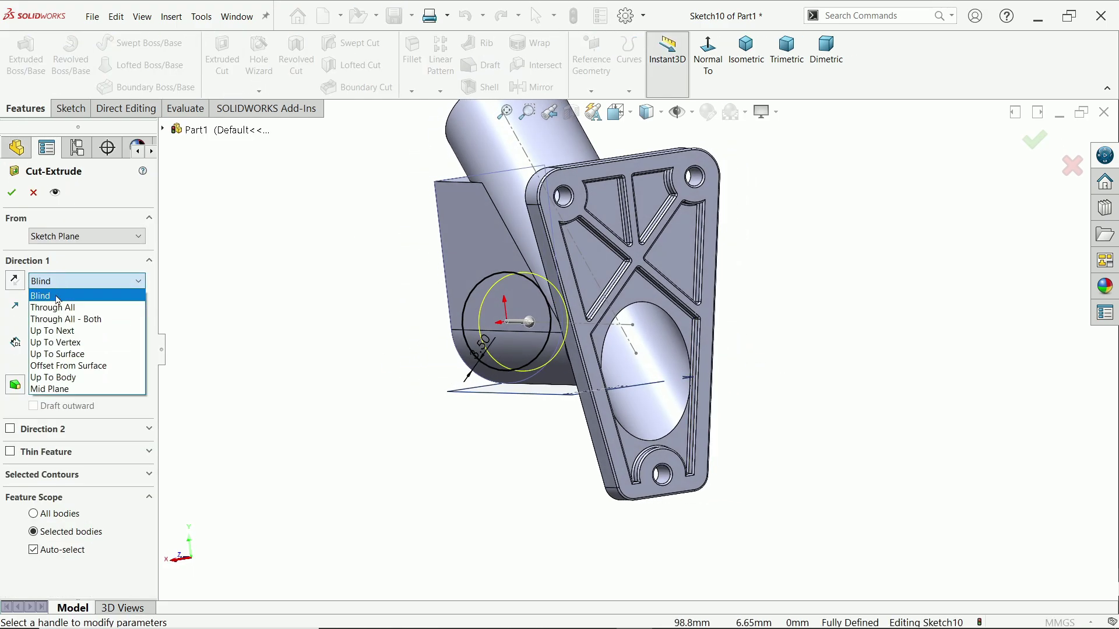
pyautogui.click(83, 360)
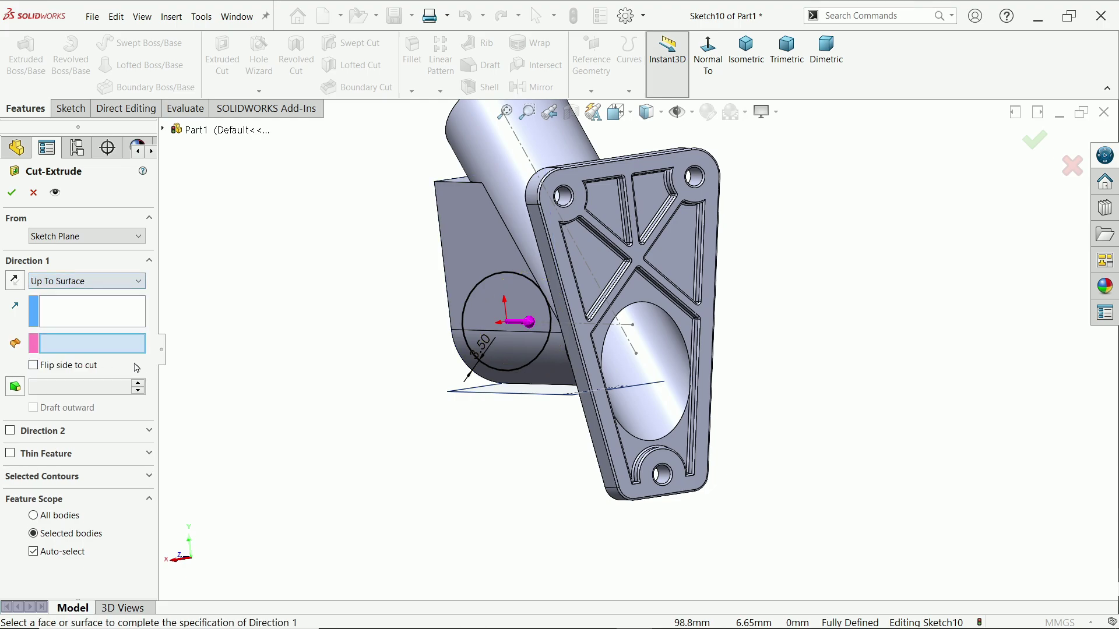
pyautogui.click(657, 369)
pyautogui.click(12, 192)
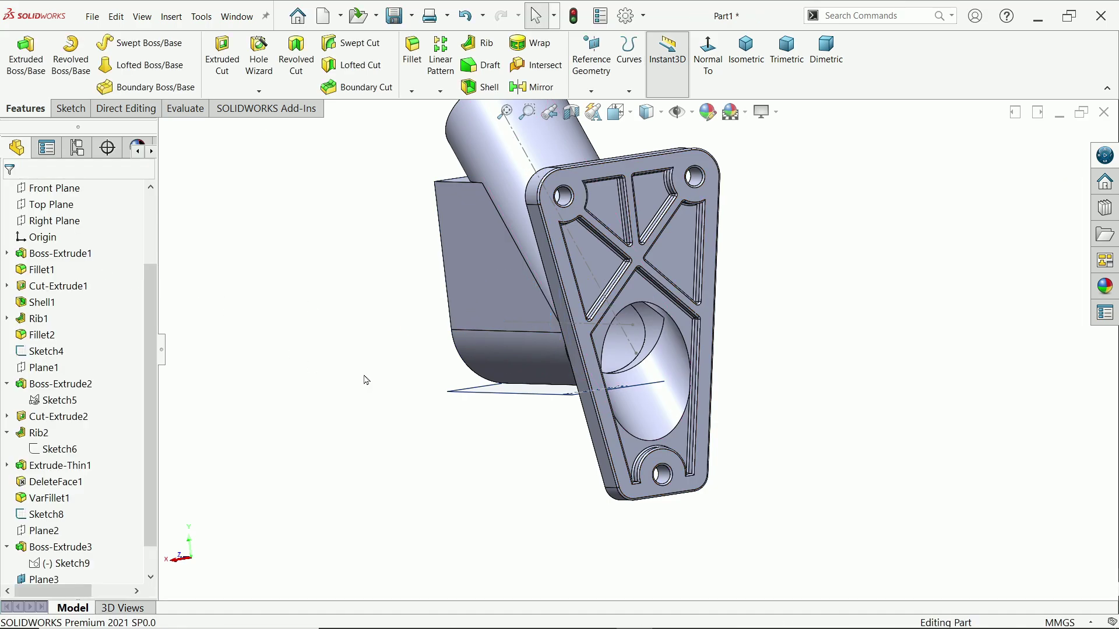
# - Inspect the branch's bore in a section view along the Right Plane, and turn the section view off
pyautogui.moveTo(366, 380); pyautogui.dragTo(507, 373, button='middle')
pyautogui.click(572, 112)
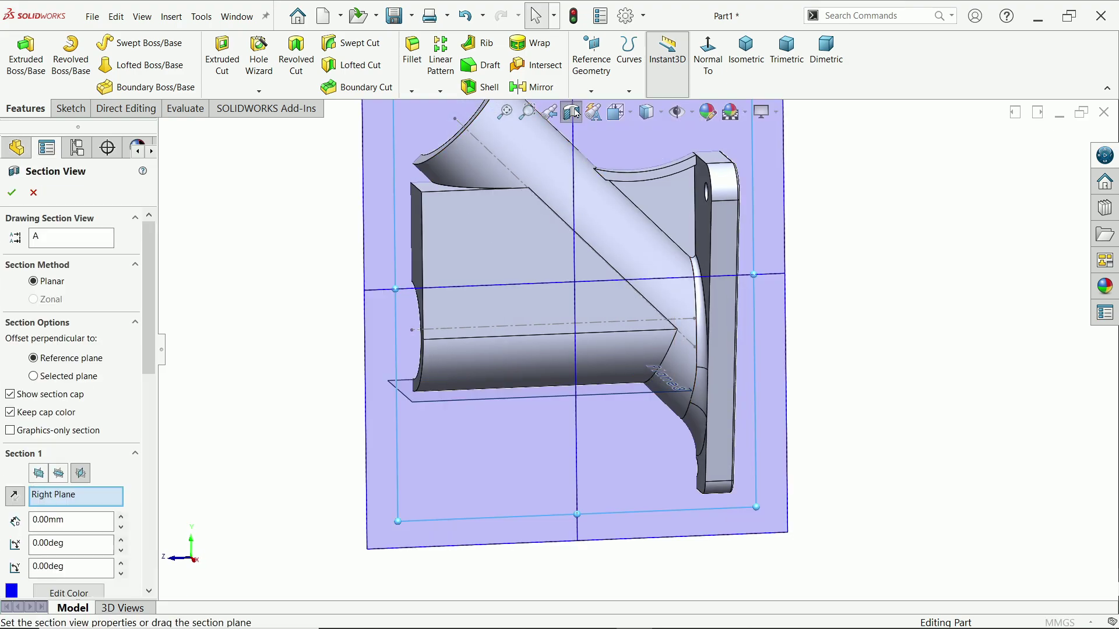
pyautogui.moveTo(572, 112); pyautogui.dragTo(476, 262, button='middle')
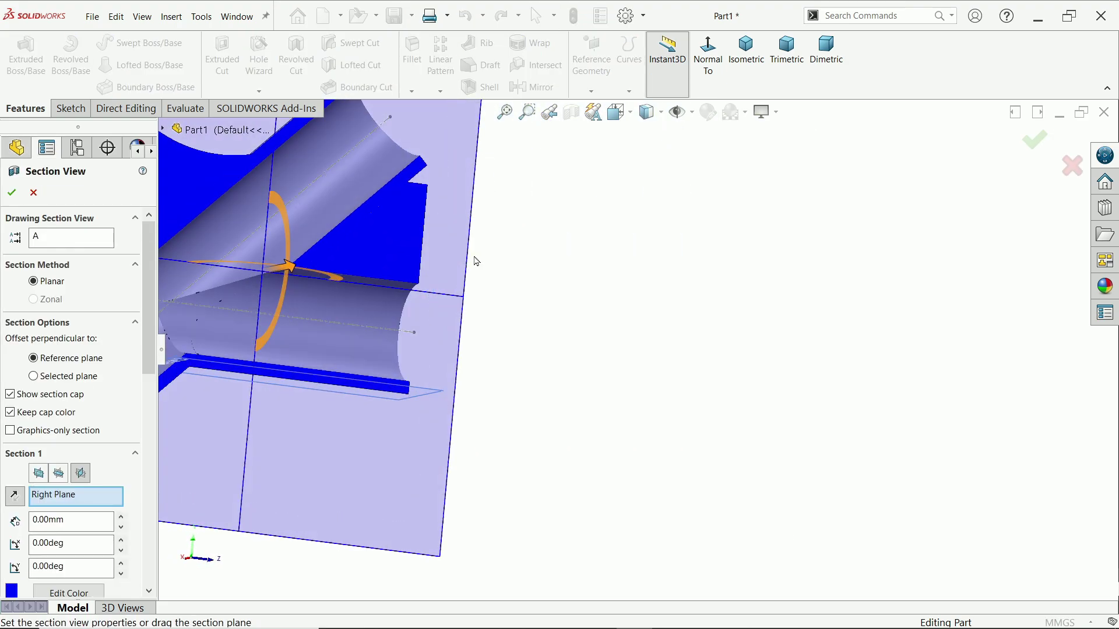
pyautogui.click(12, 192)
pyautogui.moveTo(613, 331); pyautogui.dragTo(479, 383, button='middle')
pyautogui.click(571, 112)
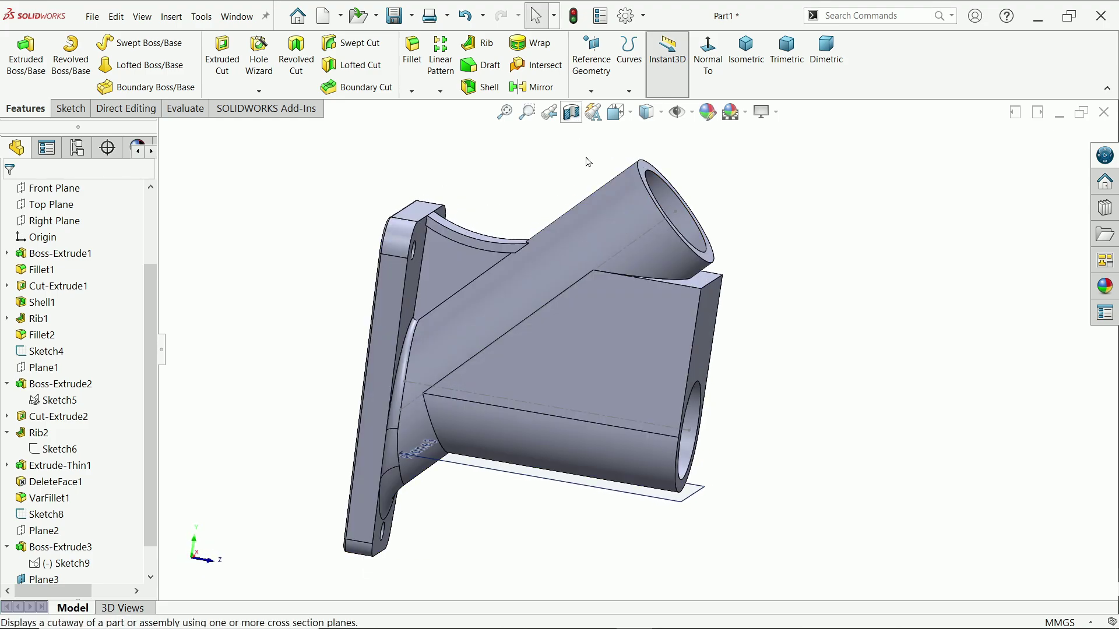
# - Draft the branch's flat end face by 45 degrees with Plane3 as the neutral plane and the direction reversed
pyautogui.scroll(2, 799, 175)
pyautogui.moveTo(843, 347); pyautogui.dragTo(616, 372, button='middle')
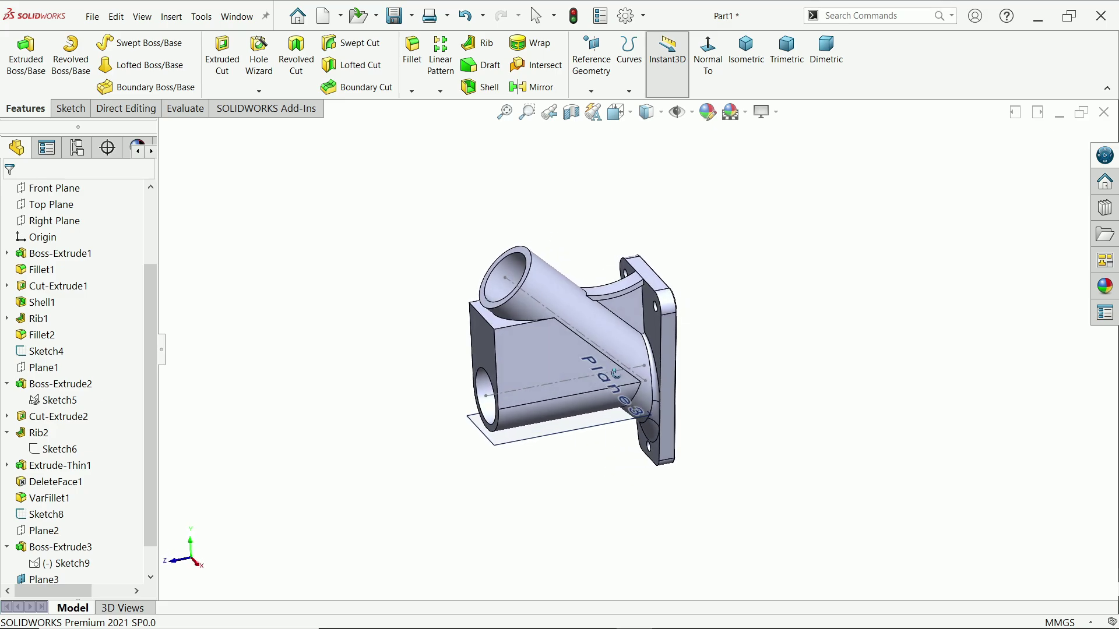
pyautogui.scroll(-1, 152, 496)
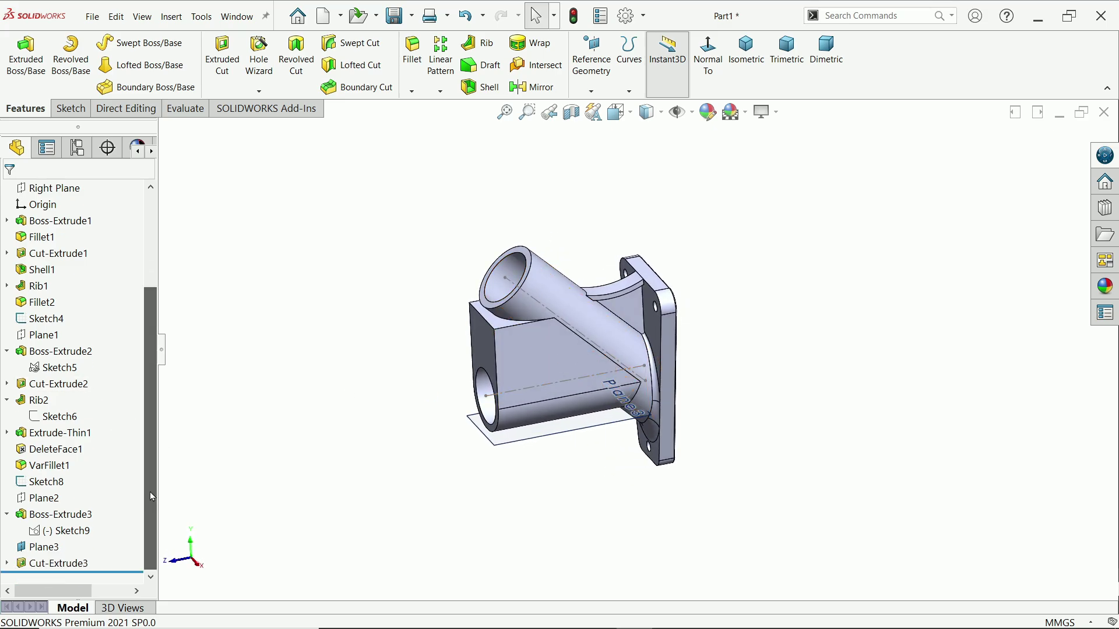
pyautogui.click(480, 64)
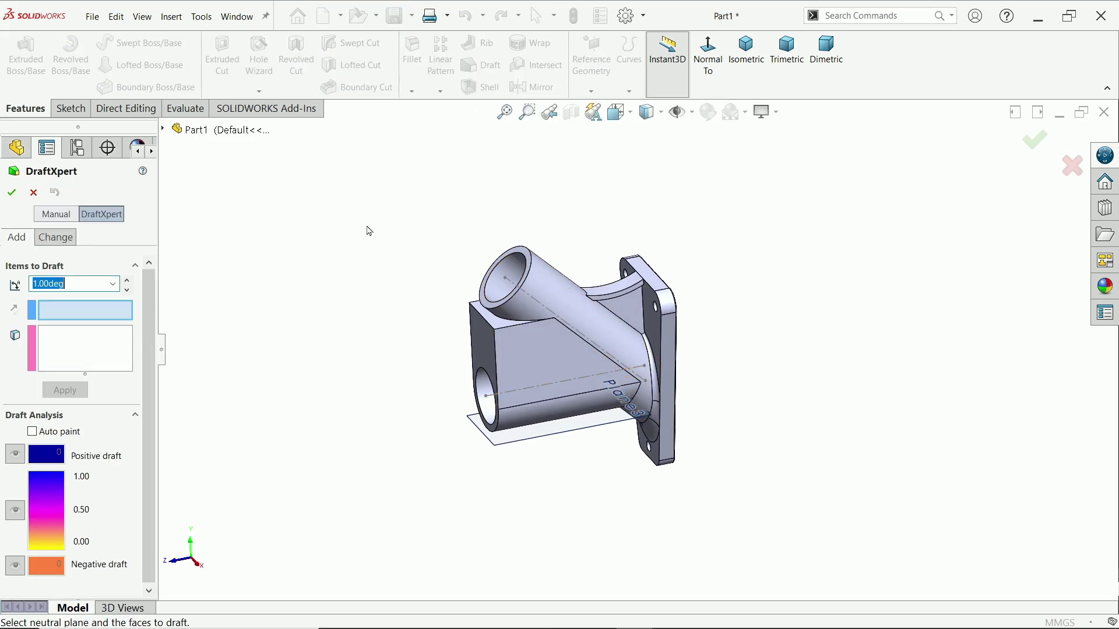
pyautogui.write('45')
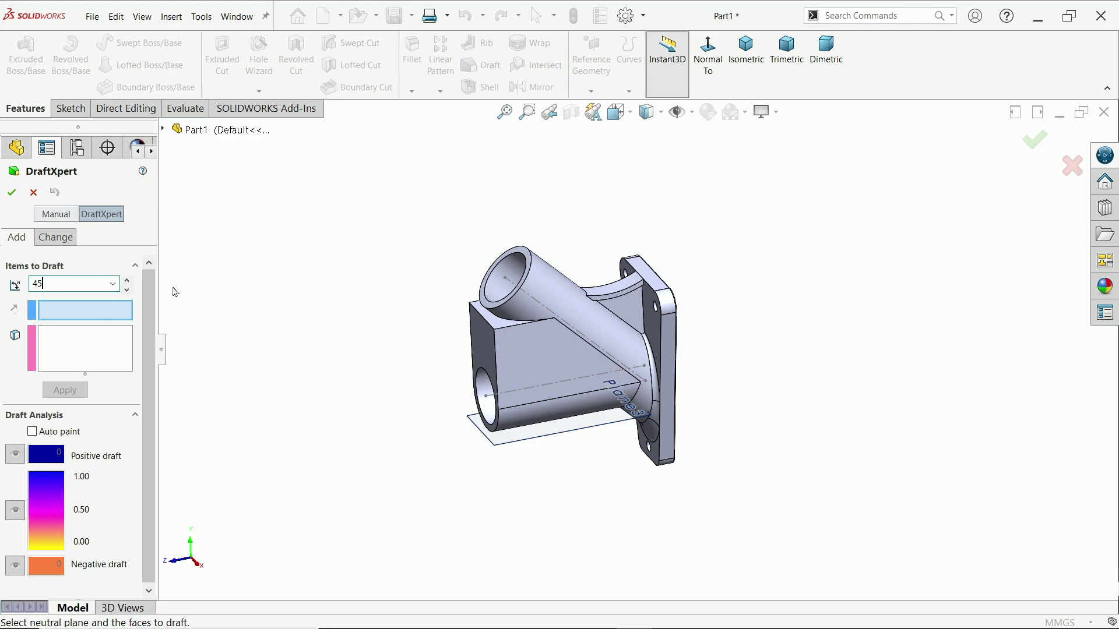
pyautogui.press('Return')
pyautogui.press('f')
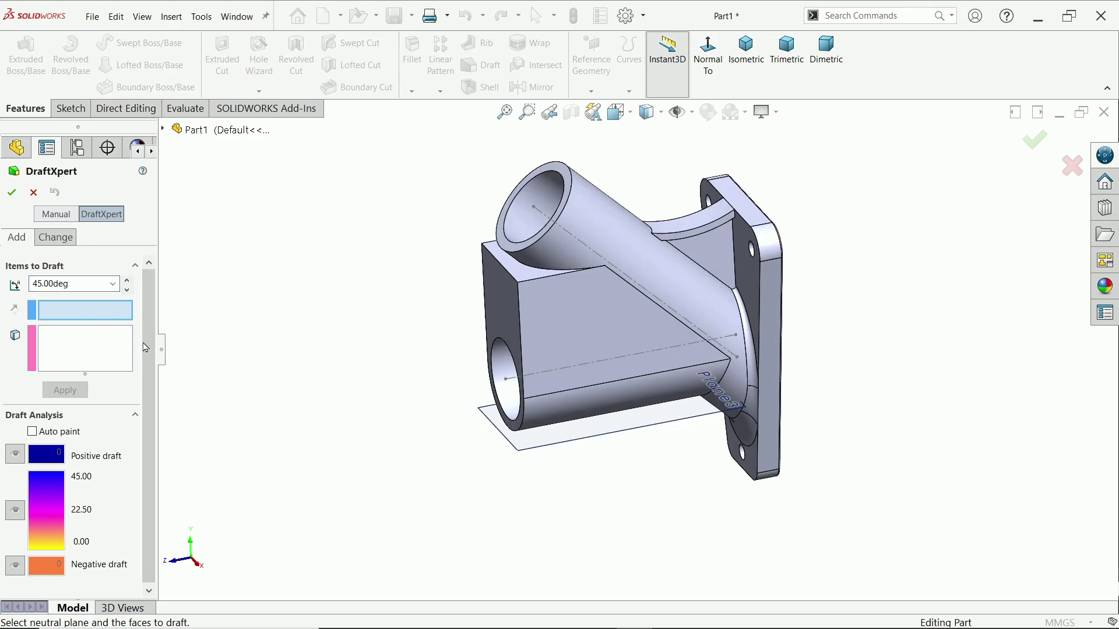
pyautogui.click(600, 443)
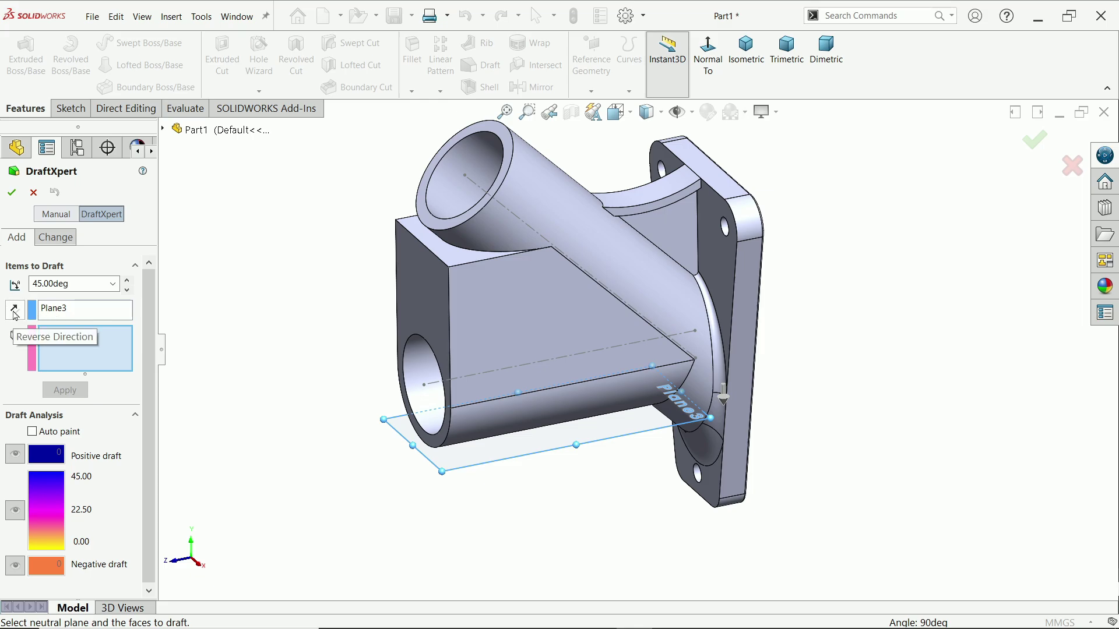
pyautogui.click(15, 313)
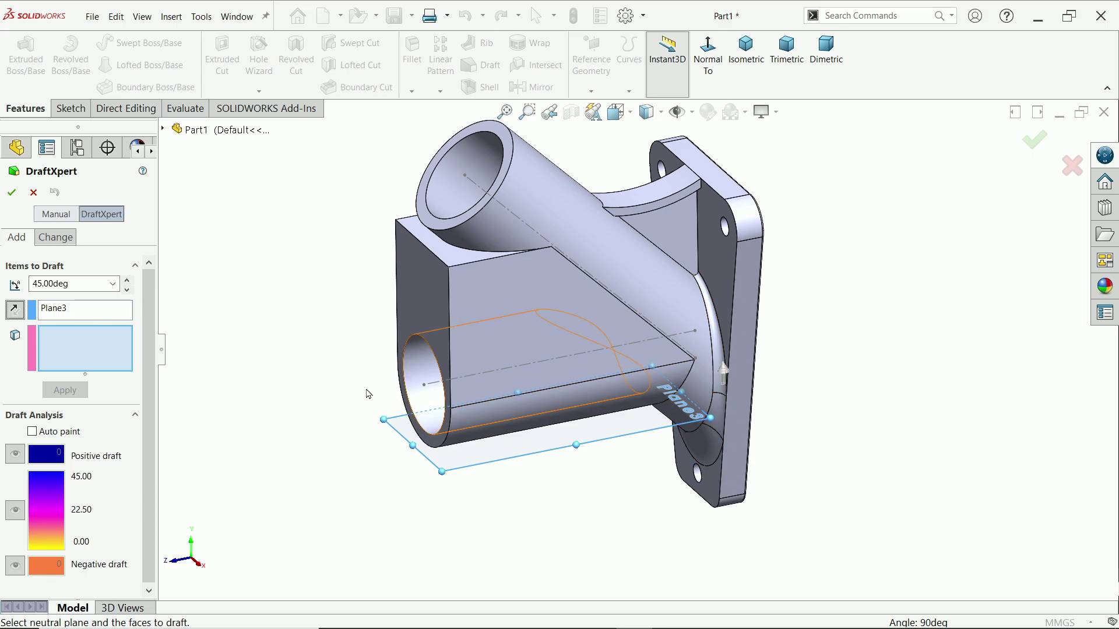
pyautogui.click(435, 312)
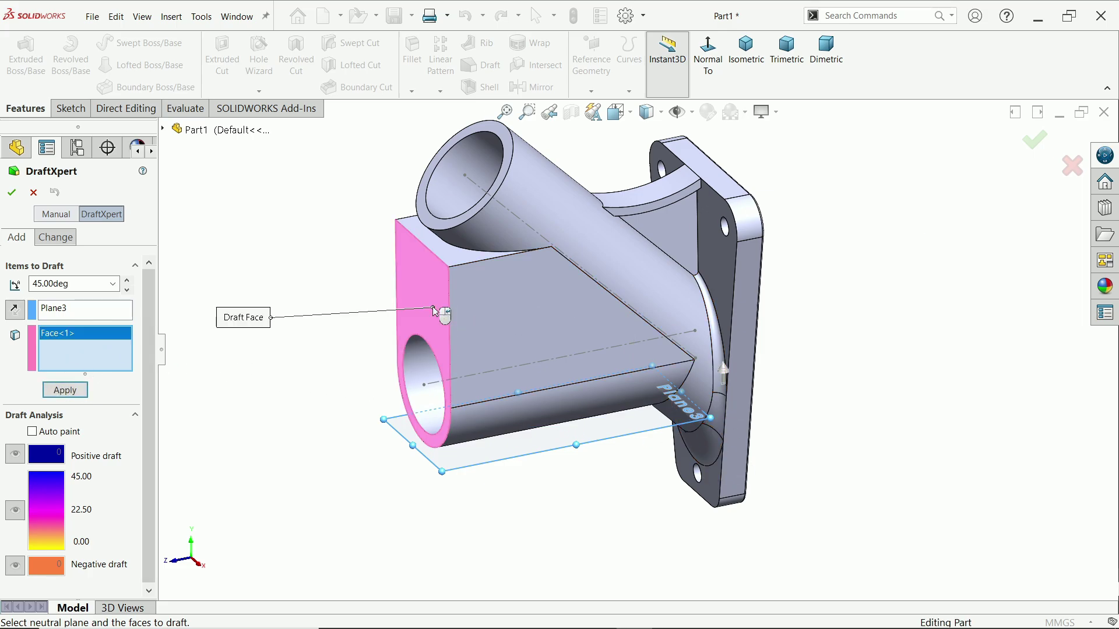
pyautogui.click(69, 391)
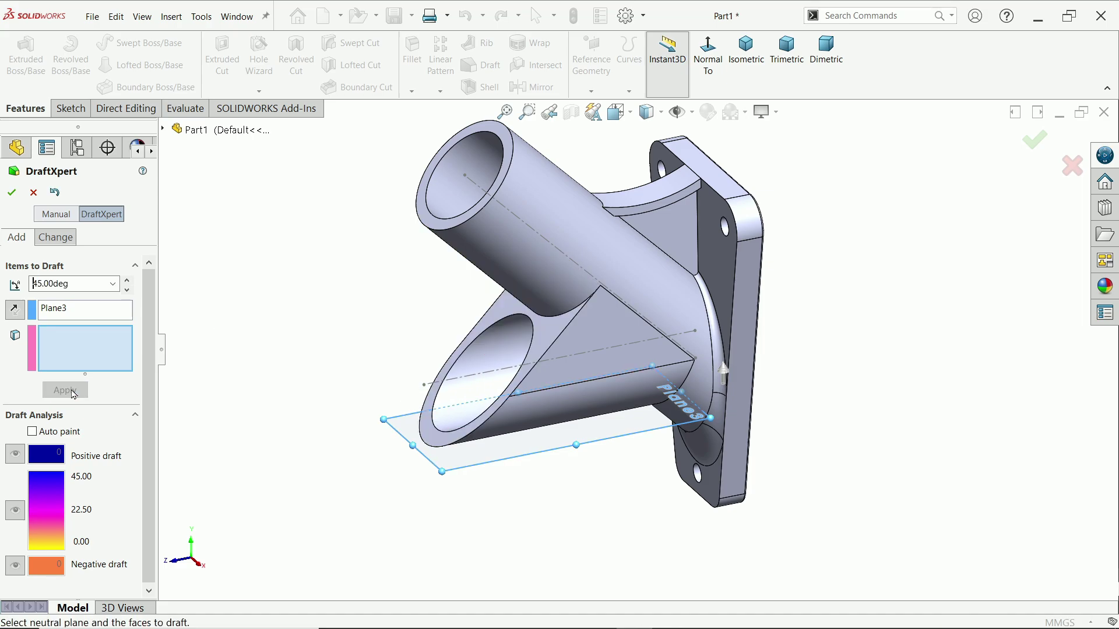
pyautogui.click(12, 193)
# - Hide Plane3, the horizontal branch's axis sketch and the angled tube's axis sketch
pyautogui.scroll(-3, 645, 366)
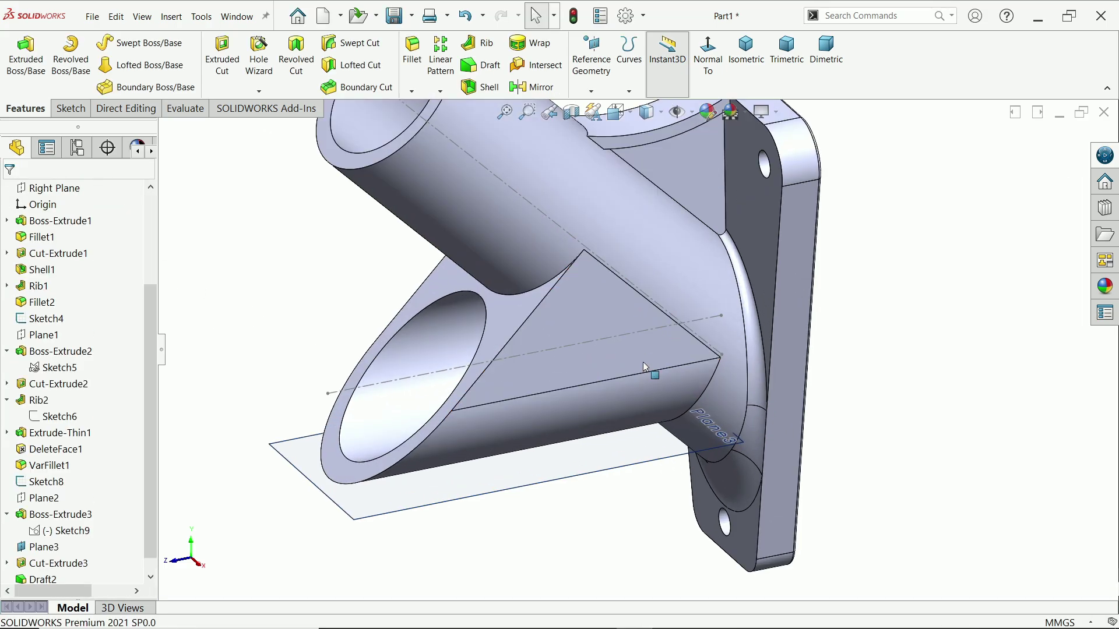
pyautogui.moveTo(635, 323)
pyautogui.mouseDown(button='middle')
pyautogui.moveTo(655, 340)
pyautogui.moveTo(643, 341)
pyautogui.mouseUp(button='middle')
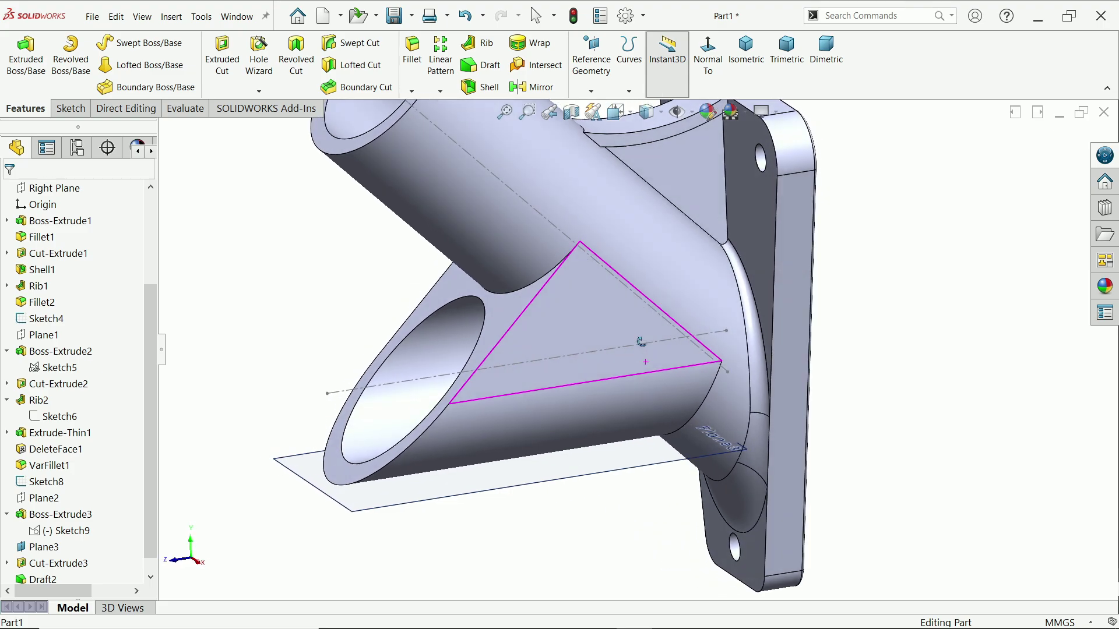
pyautogui.click(605, 473)
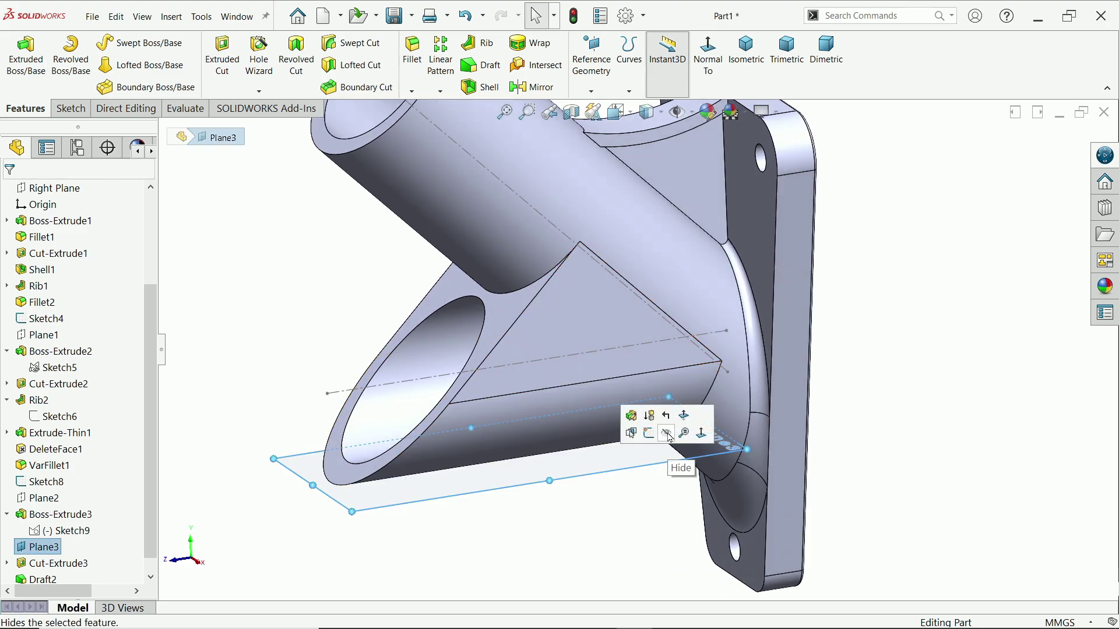
pyautogui.click(669, 436)
pyautogui.click(426, 387)
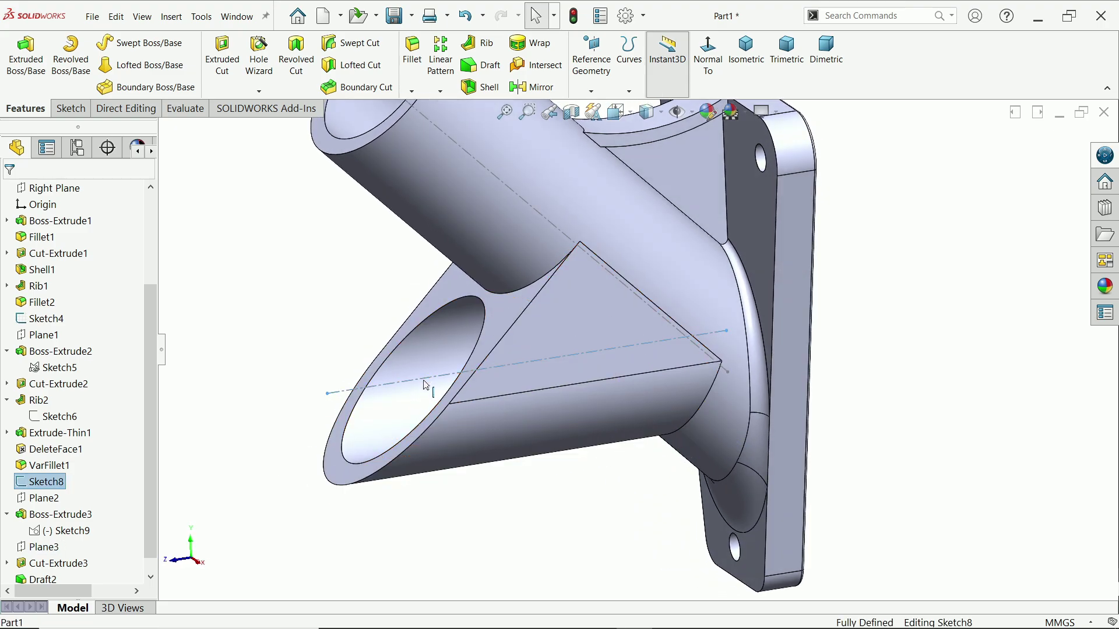
pyautogui.click(475, 350)
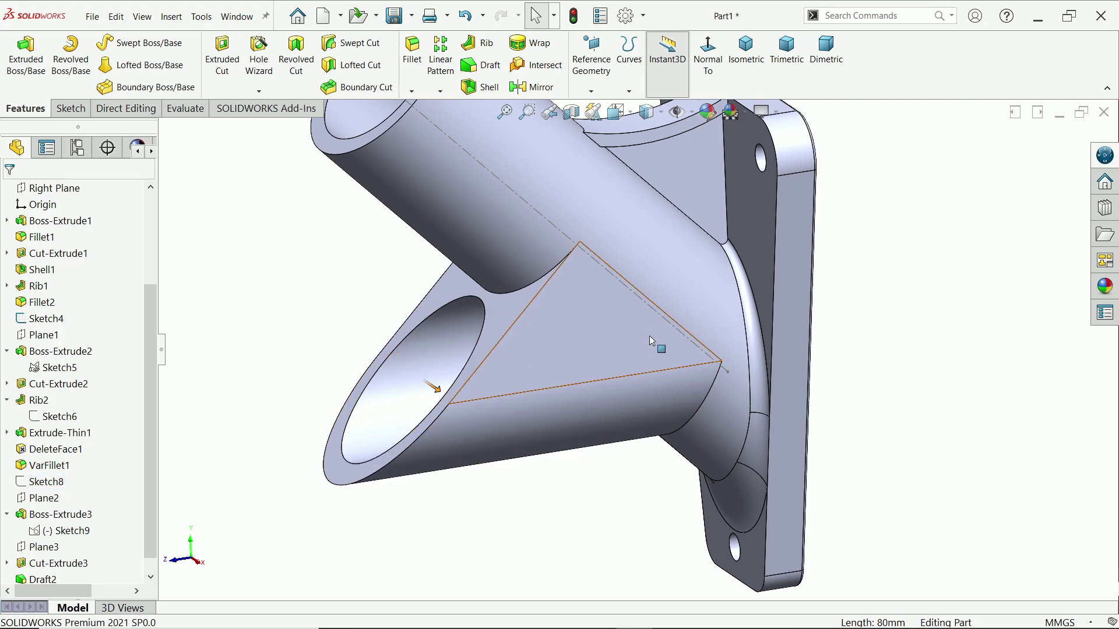
pyautogui.click(670, 321)
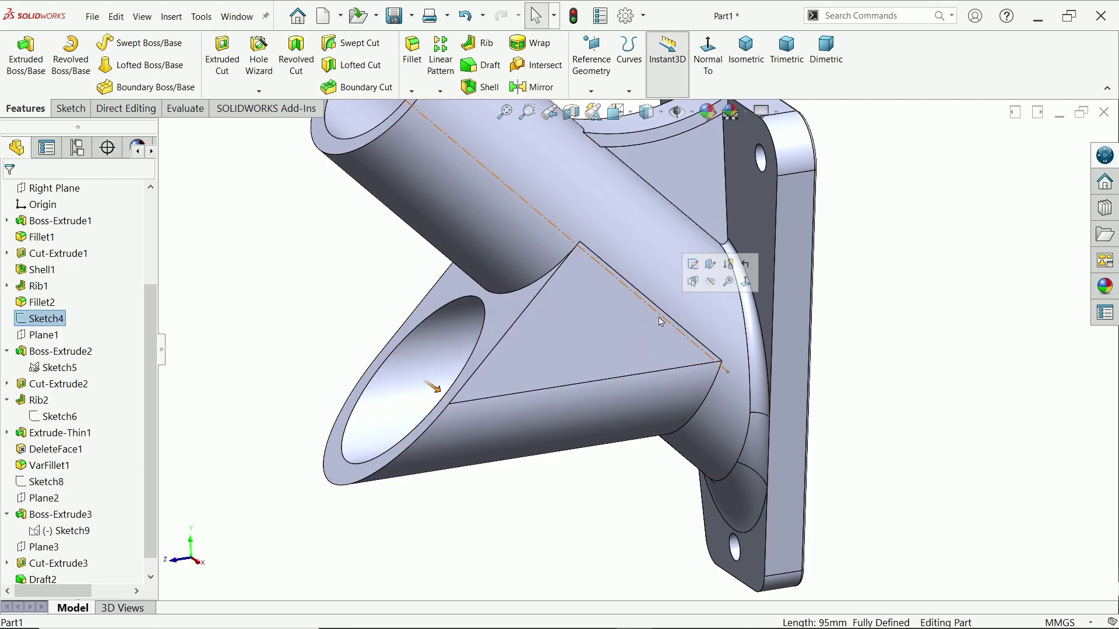
pyautogui.click(948, 331)
pyautogui.scroll(3, 874, 320)
pyautogui.moveTo(874, 320)
pyautogui.mouseDown(button='middle')
pyautogui.moveTo(723, 216)
pyautogui.moveTo(676, 265)
pyautogui.moveTo(529, 268)
pyautogui.moveTo(502, 239)
pyautogui.moveTo(592, 307)
pyautogui.moveTo(670, 405)
pyautogui.mouseUp(button='middle')
pyautogui.scroll(-4, 676, 265)
pyautogui.scroll(3, 670, 378)
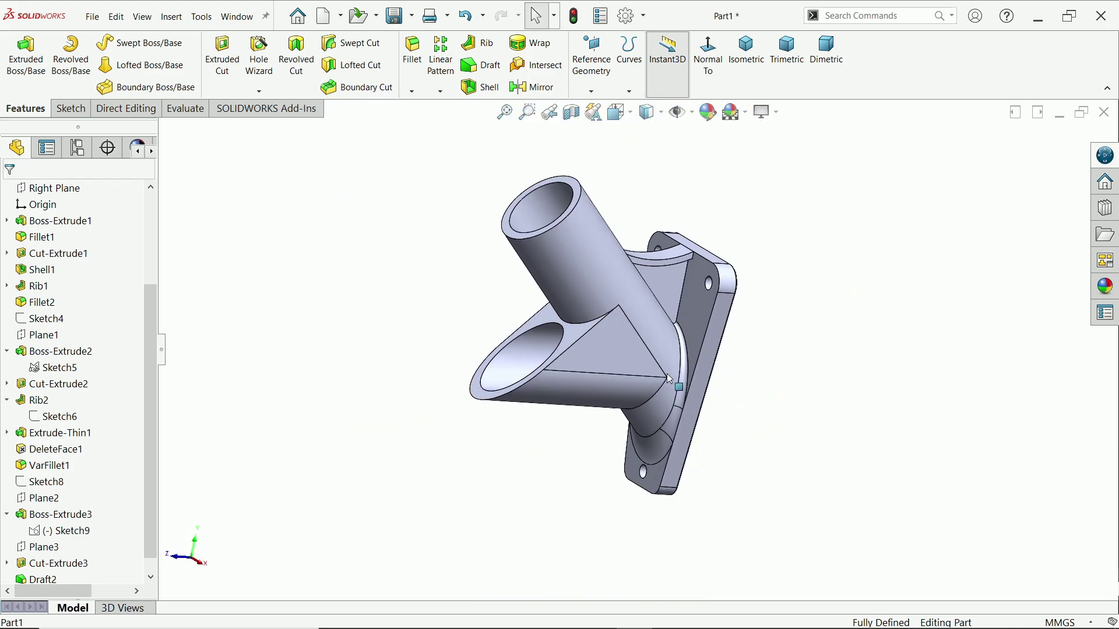
# - Switch to the Exercise 171.PNG drawing and examine the branch's notch dimensions in Section A-A and the neighbouring side view
pyautogui.hotkey('alt', 'Tab')
pyautogui.scroll(5, 508, 495)
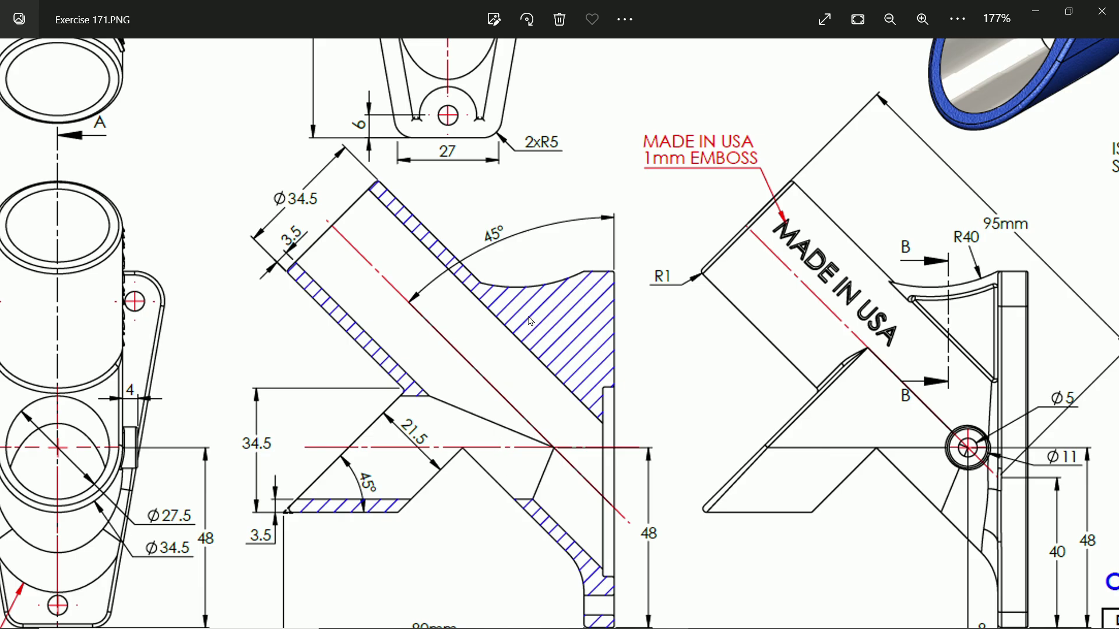
pyautogui.moveTo(531, 321)
pyautogui.mouseDown()
pyautogui.moveTo(623, 333)
pyautogui.moveTo(520, 307)
pyautogui.mouseUp()
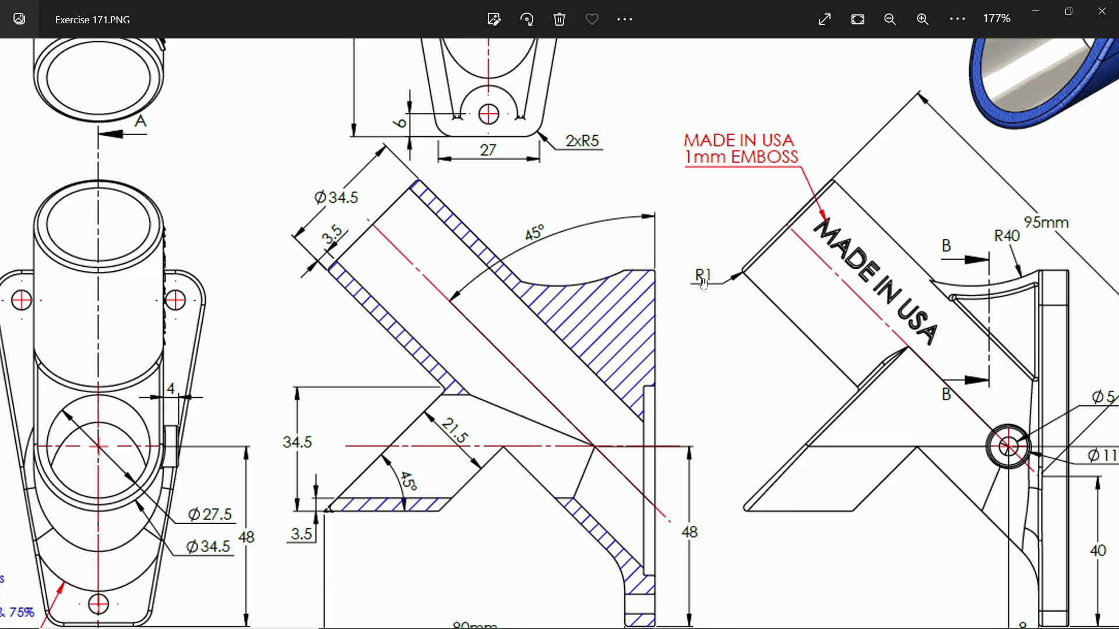
pyautogui.moveTo(715, 443)
pyautogui.mouseDown()
pyautogui.moveTo(691, 254)
pyautogui.moveTo(728, 383)
pyautogui.moveTo(709, 370)
pyautogui.moveTo(731, 320)
pyautogui.mouseUp()
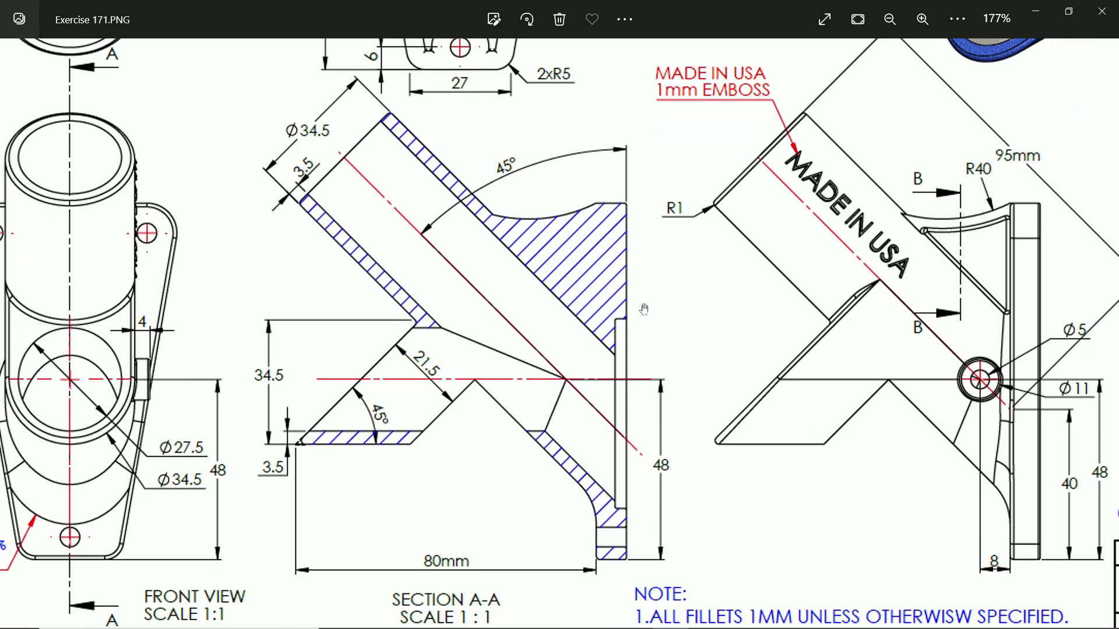
pyautogui.moveTo(711, 263)
pyautogui.mouseDown()
pyautogui.moveTo(666, 317)
pyautogui.moveTo(691, 301)
pyautogui.mouseUp()
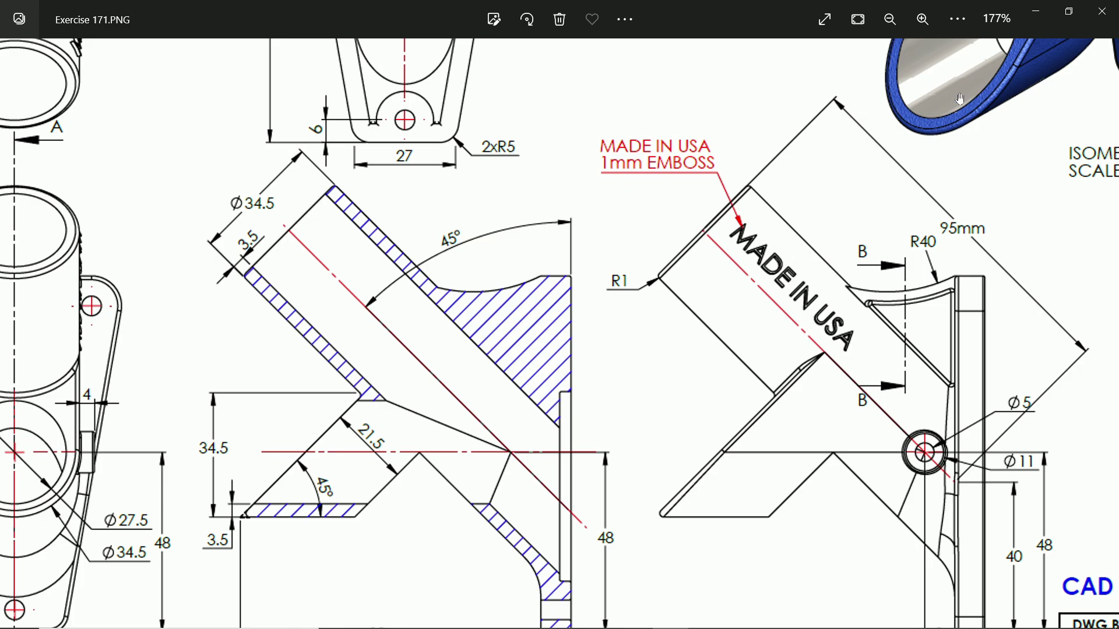
pyautogui.click(1037, 13)
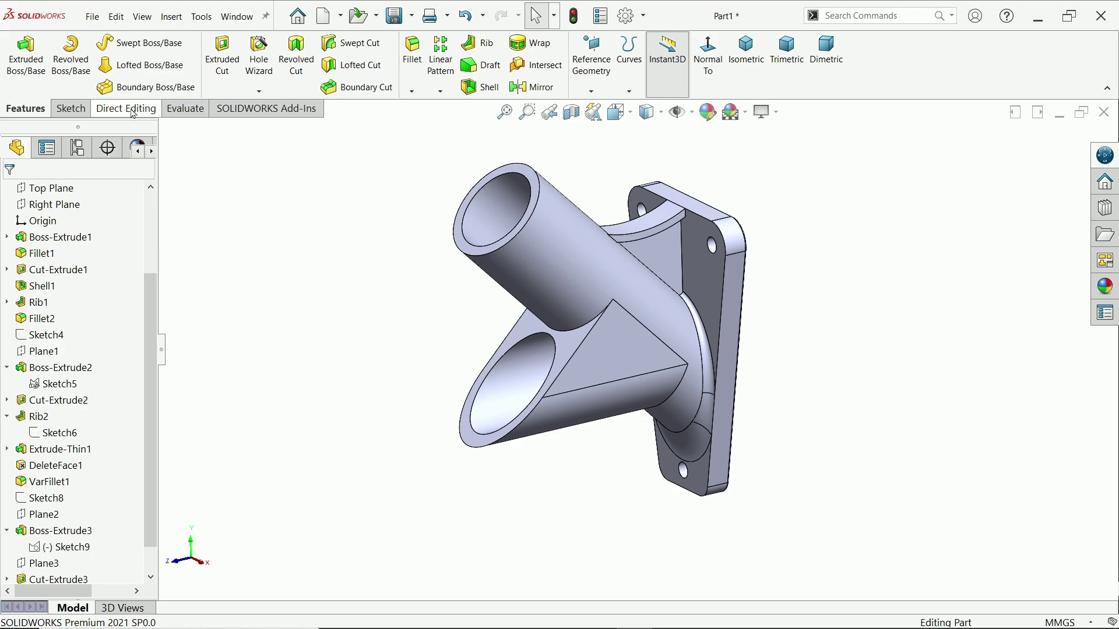
# - Combine the flanged tube body and the drafted branch body with the Add operation, and check the part's solid bodies
pyautogui.click(140, 112)
pyautogui.click(313, 68)
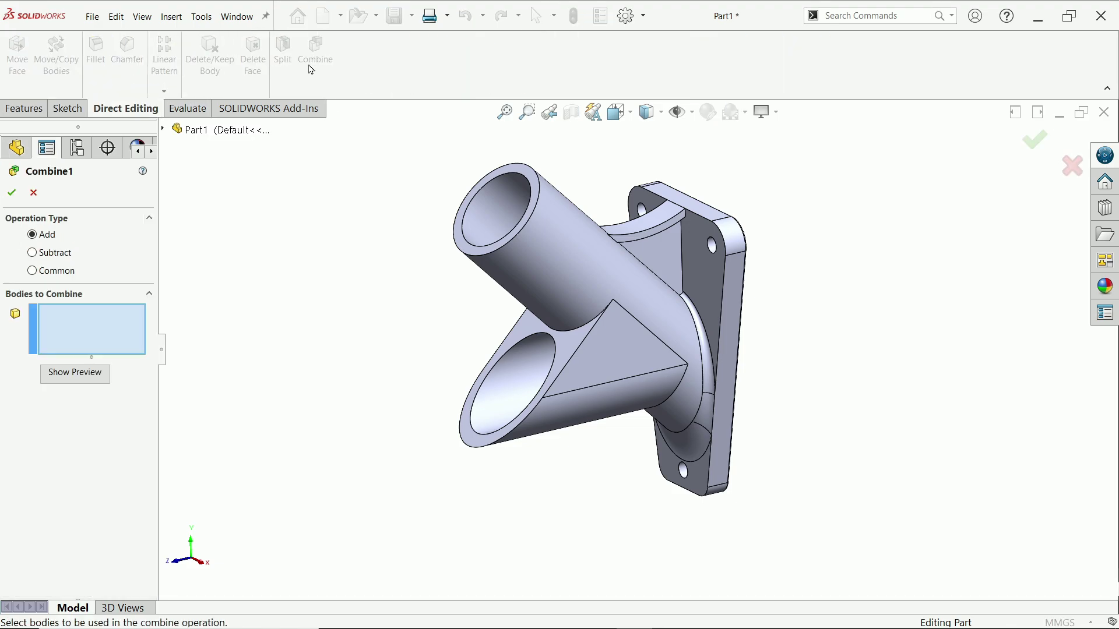
pyautogui.click(590, 271)
pyautogui.click(556, 380)
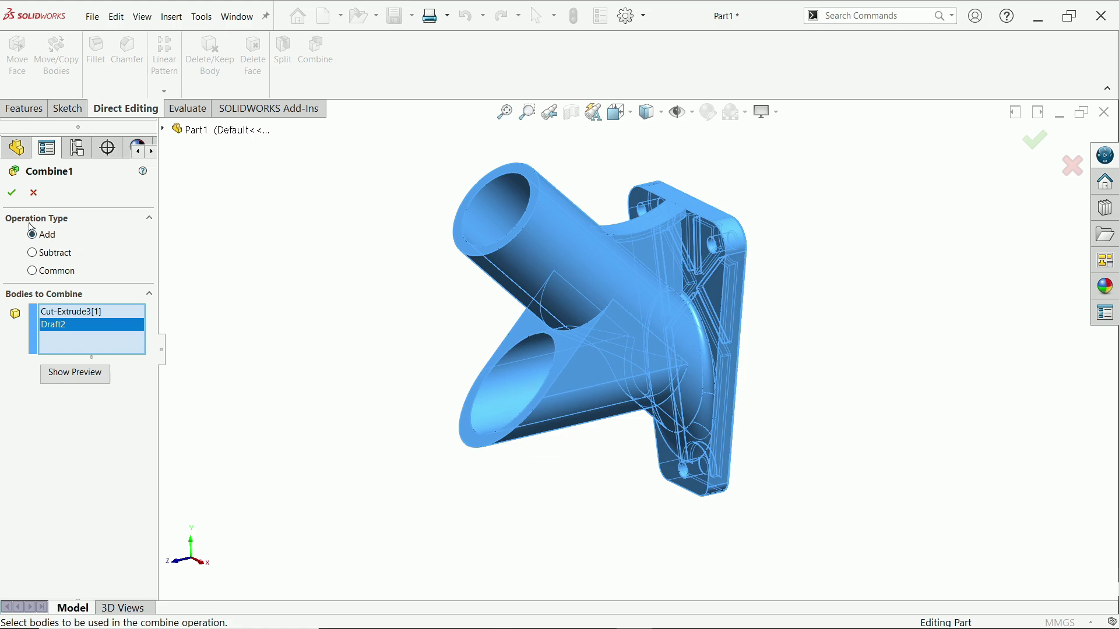
pyautogui.click(14, 194)
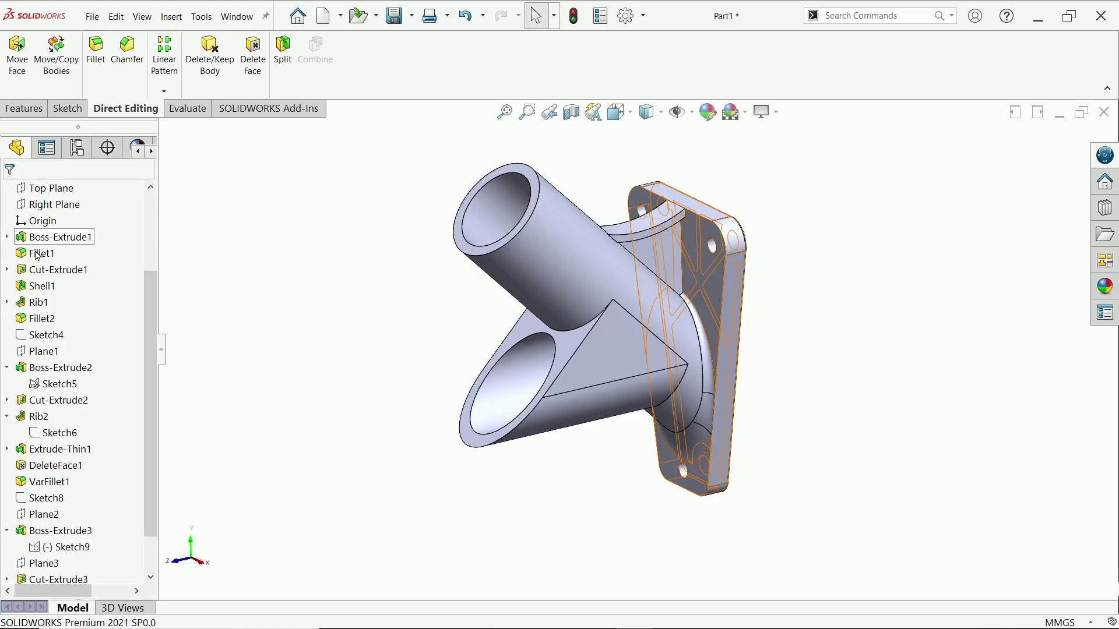
pyautogui.scroll(4, 146, 326)
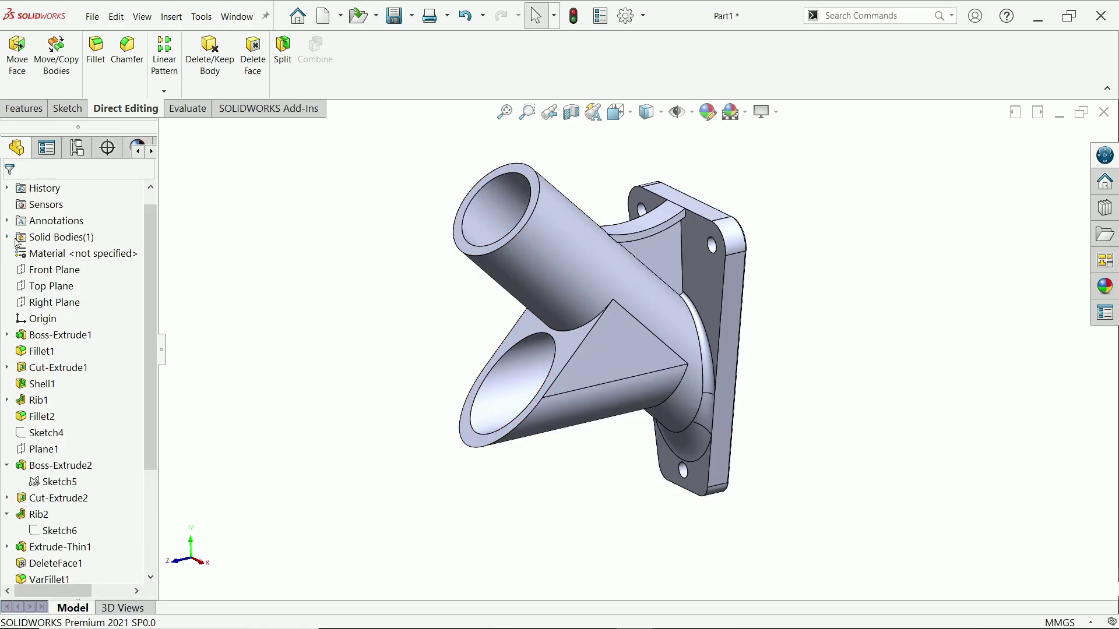
pyautogui.click(56, 255)
pyautogui.moveTo(150, 303); pyautogui.dragTo(145, 411)
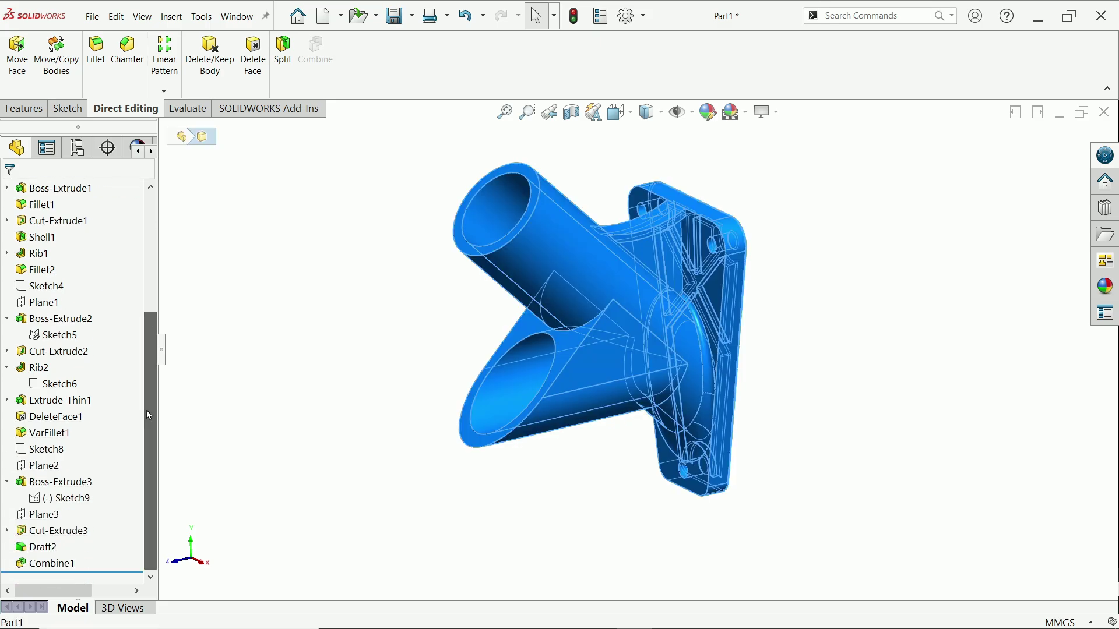
pyautogui.click(348, 348)
pyautogui.scroll(-2, 619, 373)
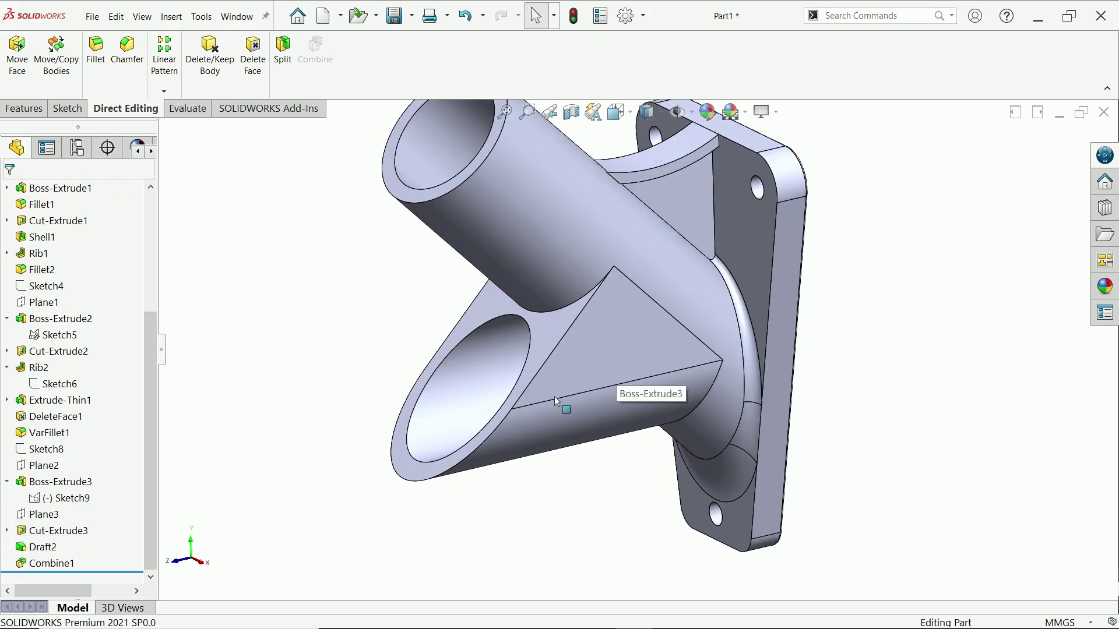
# - Sketch a closed triangle on the Right Plane, with a base about 25 mm on the branch's lower edge and its apex on the branch's horizontal mid-edge
pyautogui.scroll(1, 155, 331)
pyautogui.scroll(3, 156, 332)
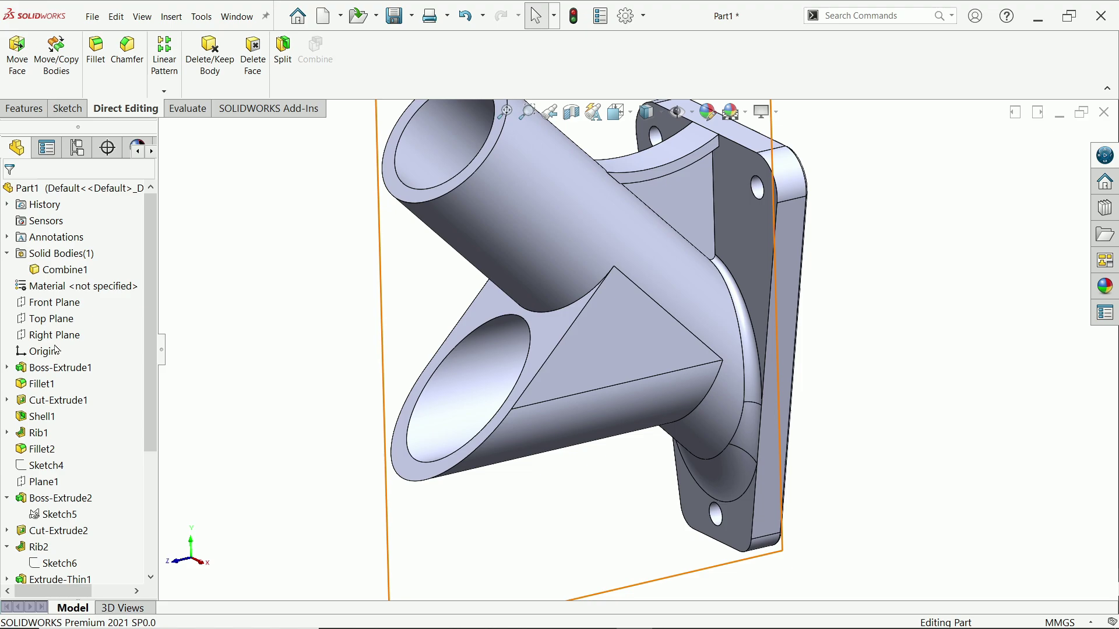
pyautogui.click(51, 337)
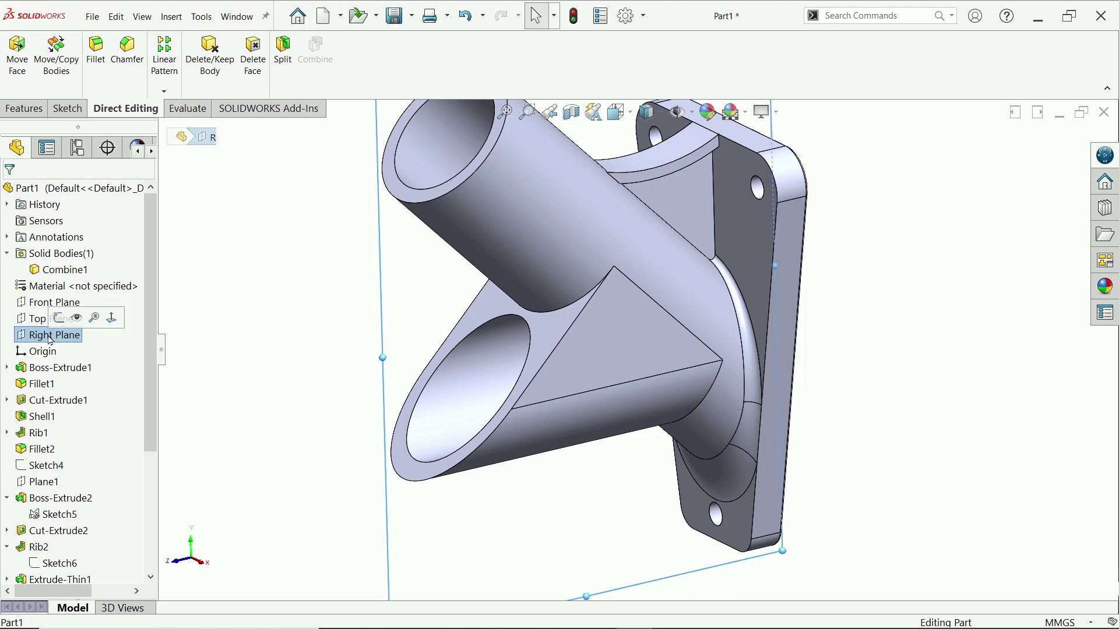
pyautogui.click(59, 319)
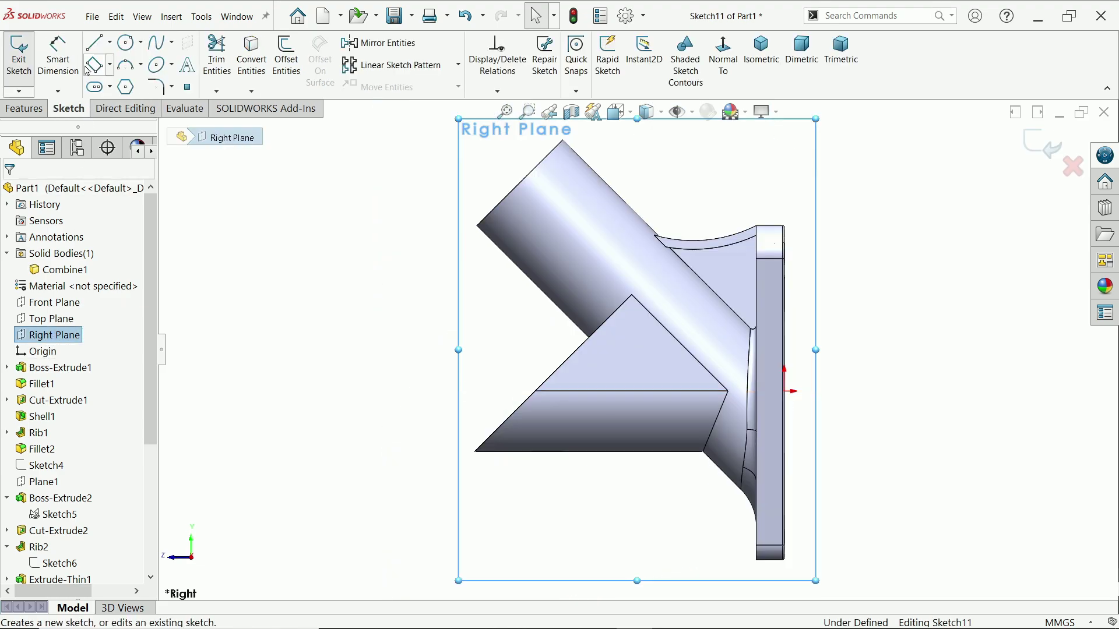
pyautogui.click(97, 50)
pyautogui.scroll(-2, 560, 402)
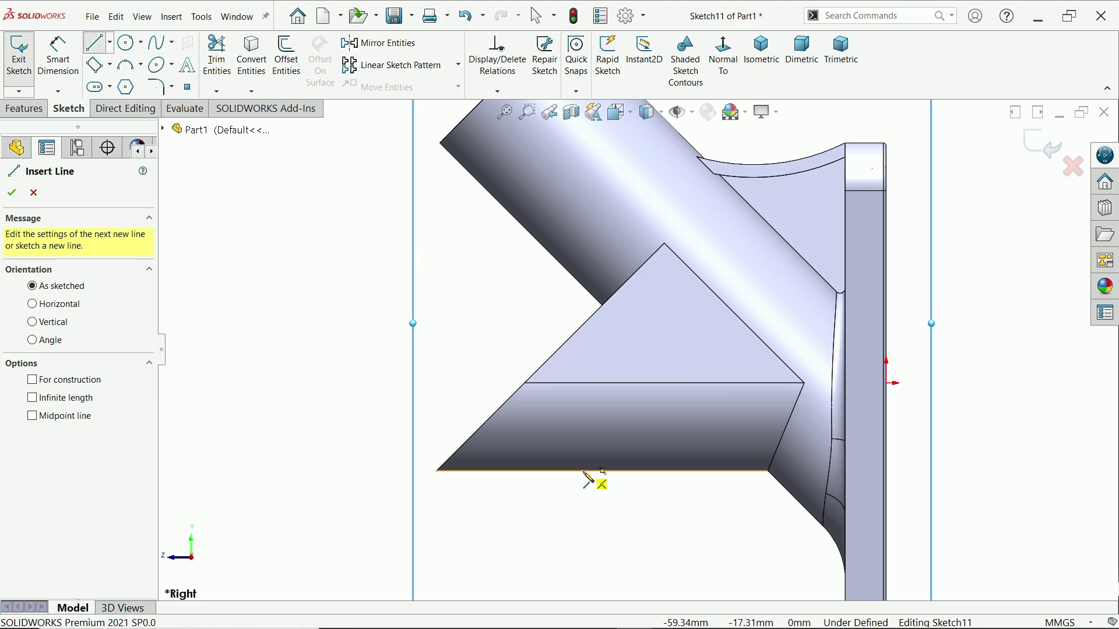
pyautogui.click(585, 471)
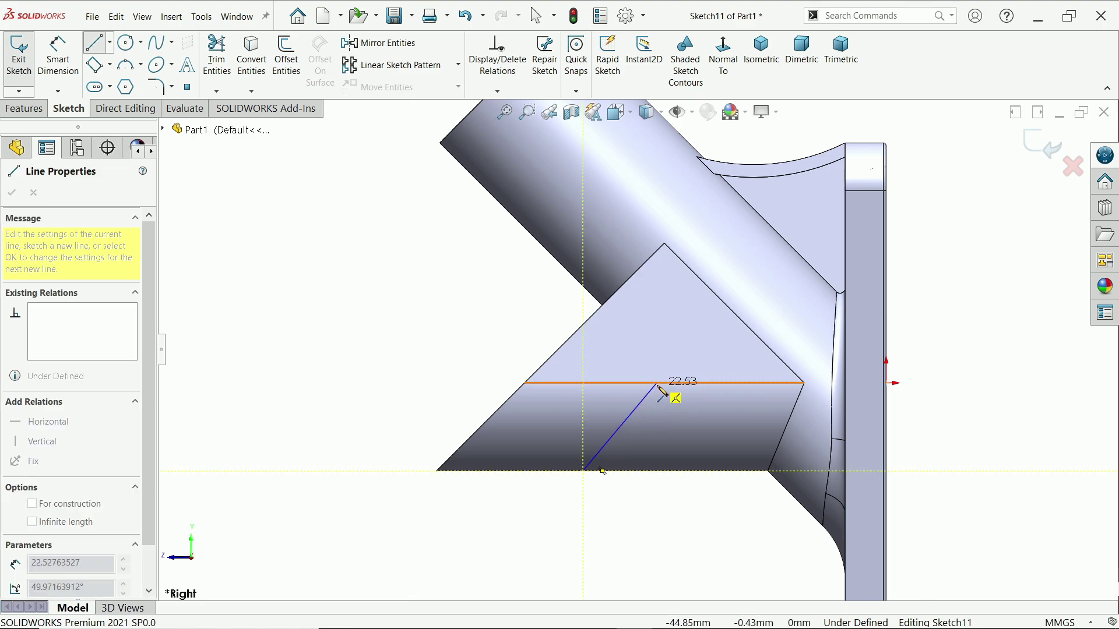
pyautogui.click(657, 383)
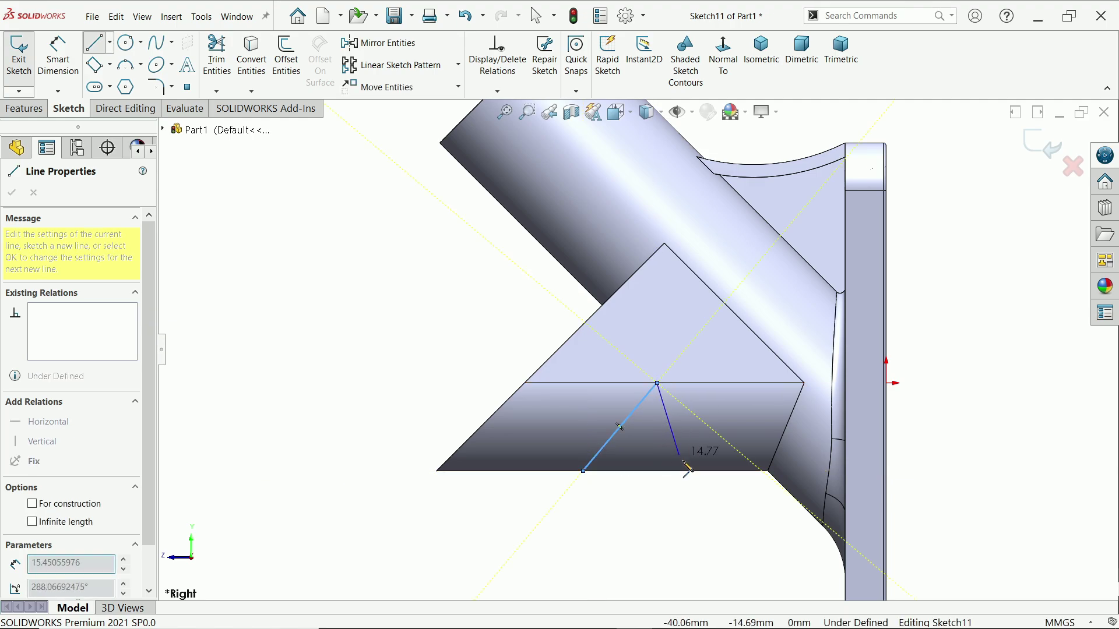
pyautogui.click(716, 471)
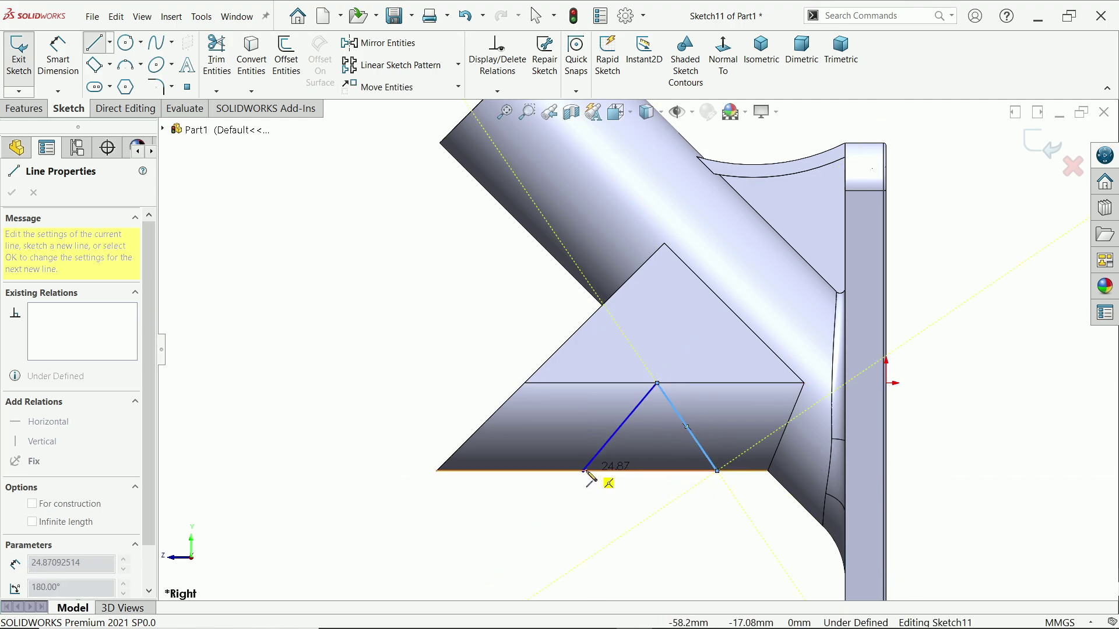
pyautogui.click(583, 471)
pyautogui.rightClick(474, 372)
pyautogui.click(490, 349)
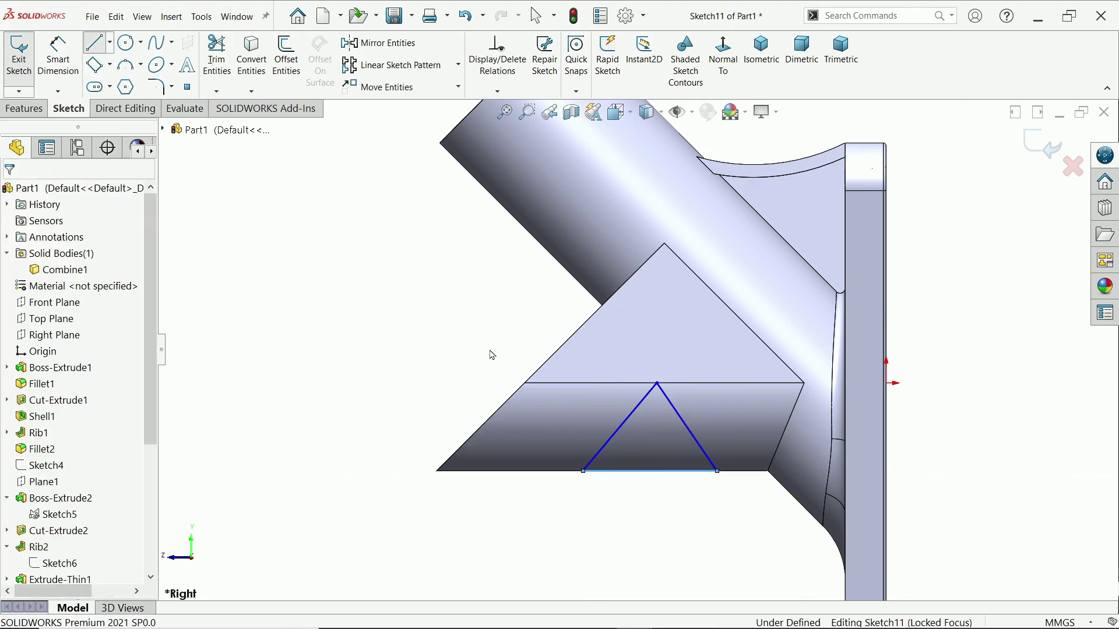
# - Make the triangle's slanted line nearer the branch's open end parallel to the 45-degree drafted end edge
pyautogui.click(622, 434)
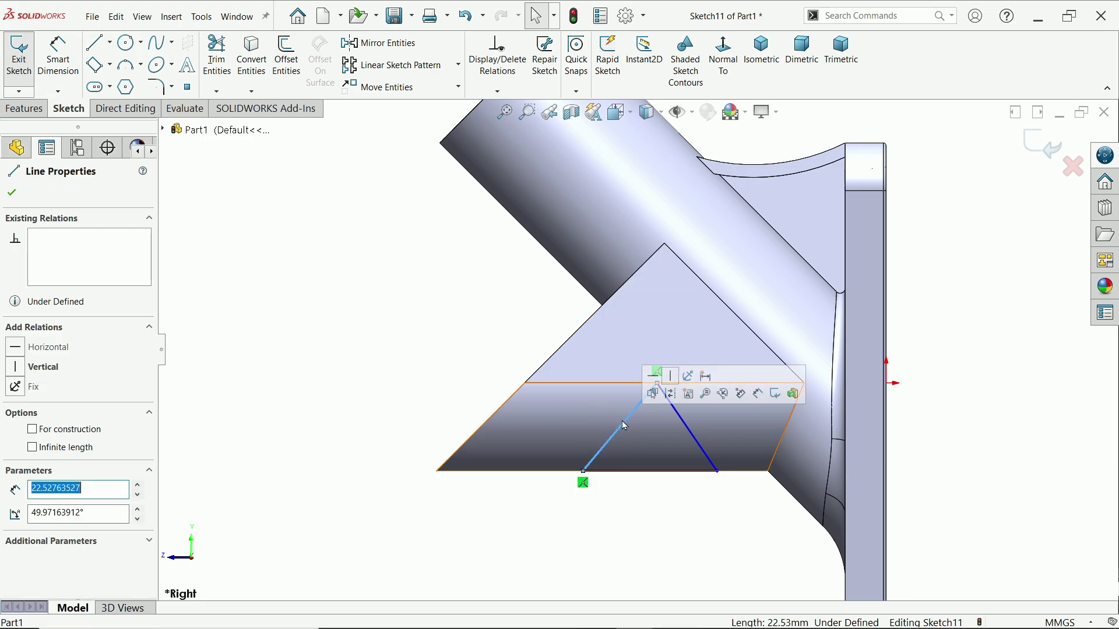
pyautogui.keyDown('ctrl'); pyautogui.click(582, 325); pyautogui.keyUp('ctrl')
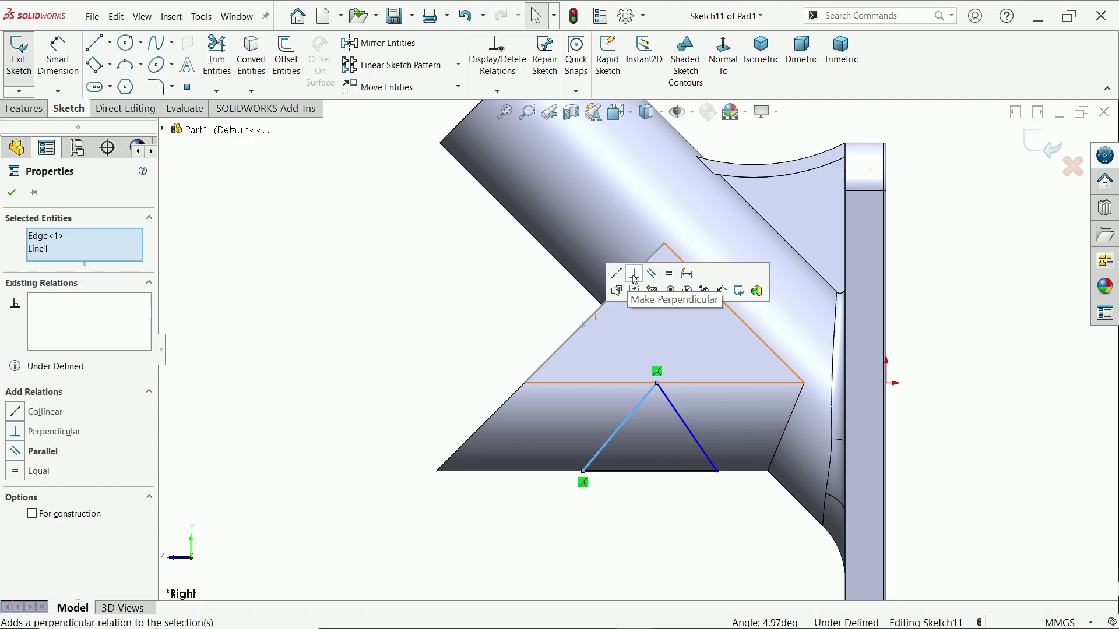
pyautogui.click(651, 275)
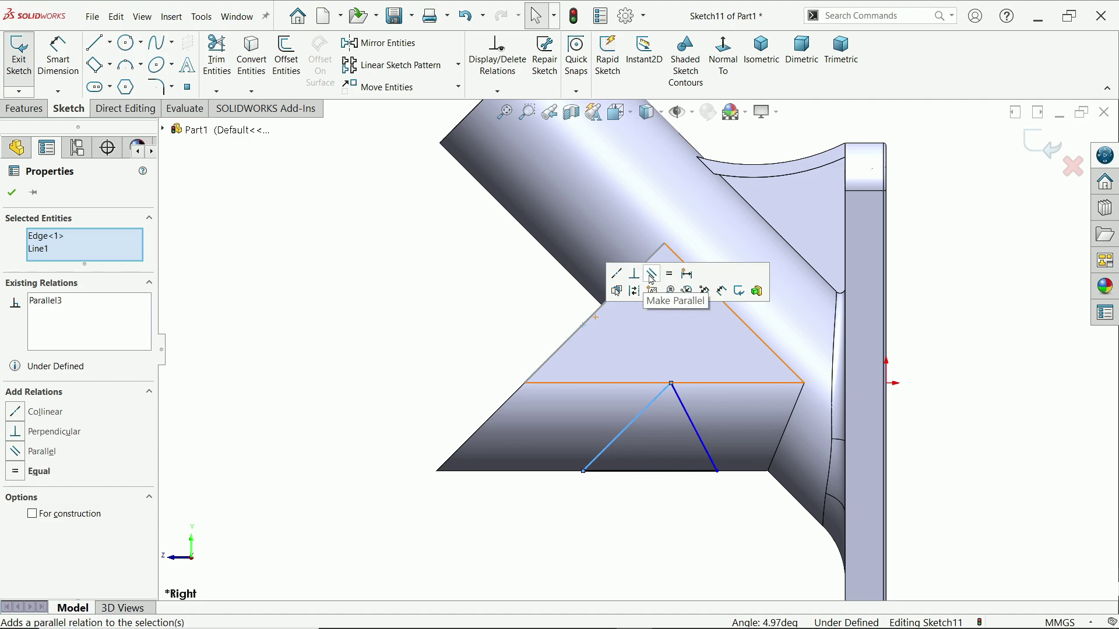
# - Dimension the distance between the drafted end edge and the triangle's parallel line at 21.5 mm
pyautogui.click(58, 59)
pyautogui.click(645, 414)
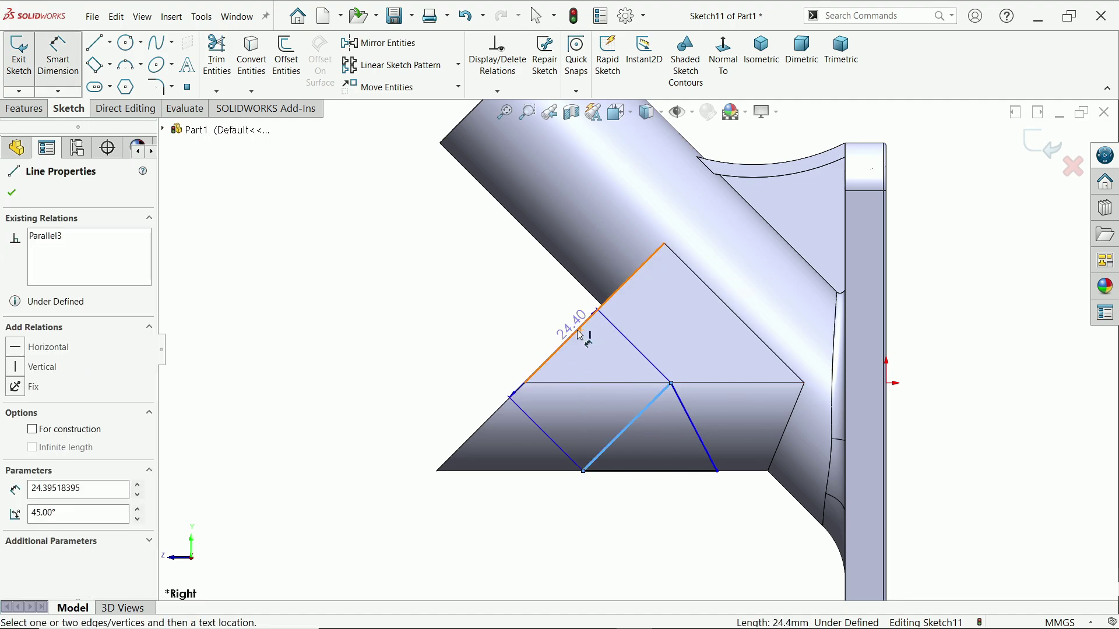
pyautogui.click(617, 351)
pyautogui.write('21.5')
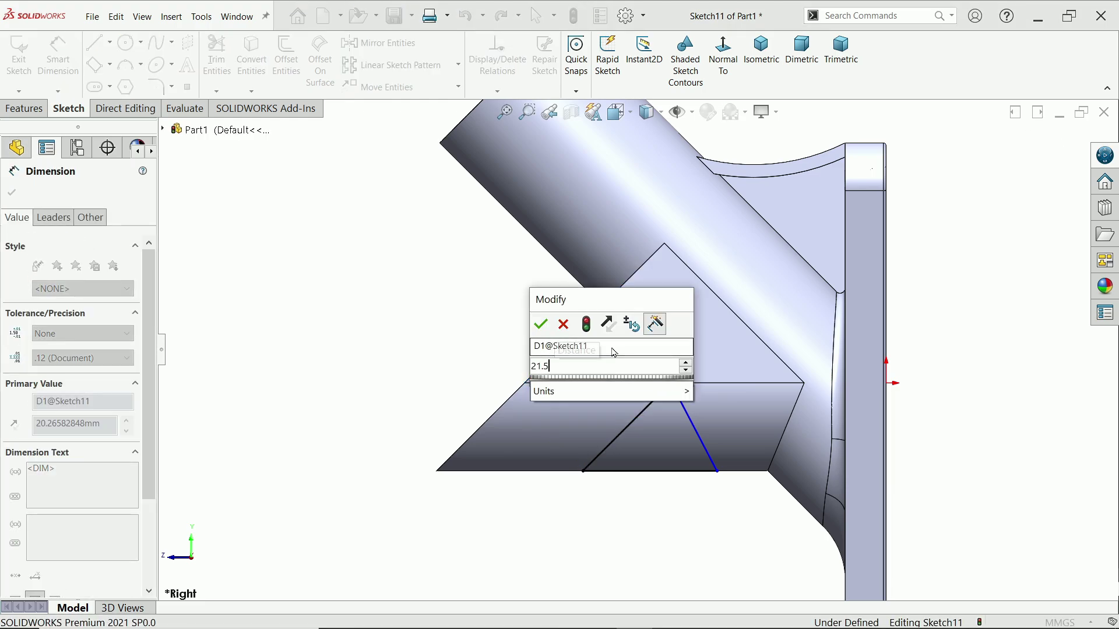
pyautogui.press('Return')
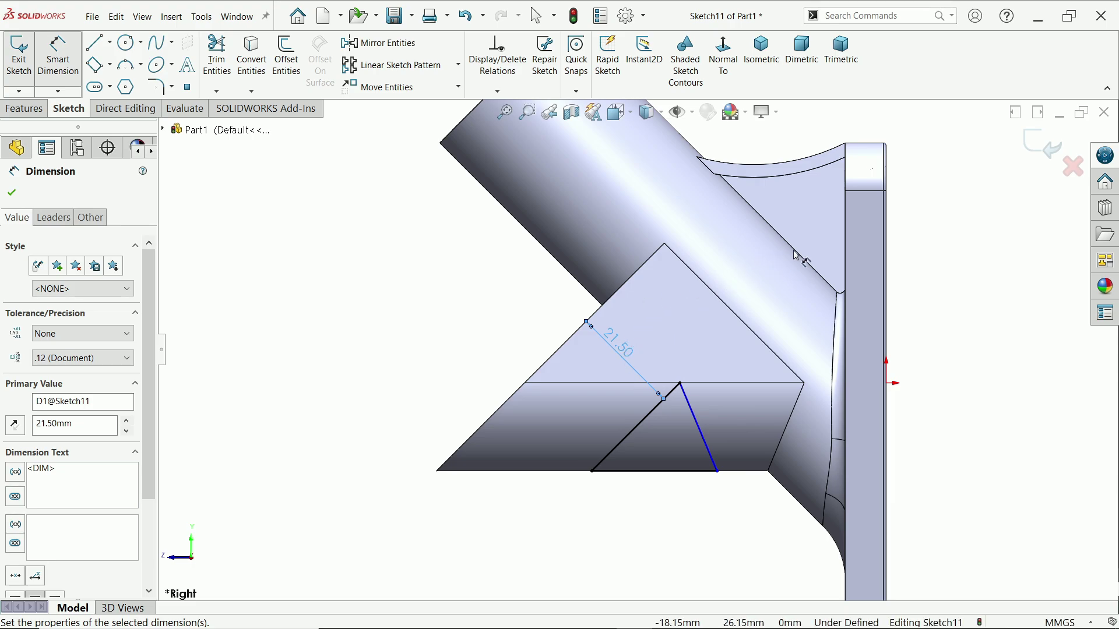
# - Move the triangle's free base corner onto the vertex where the branch's lower edge meets the angled tube
pyautogui.scroll(-2, 763, 458)
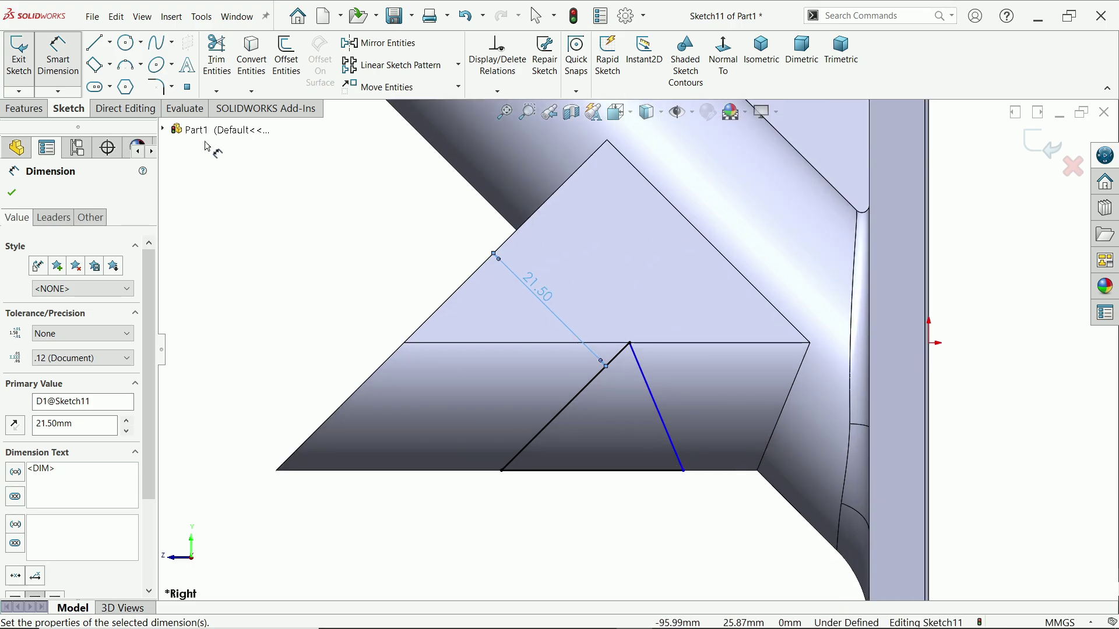
pyautogui.press('Escape')
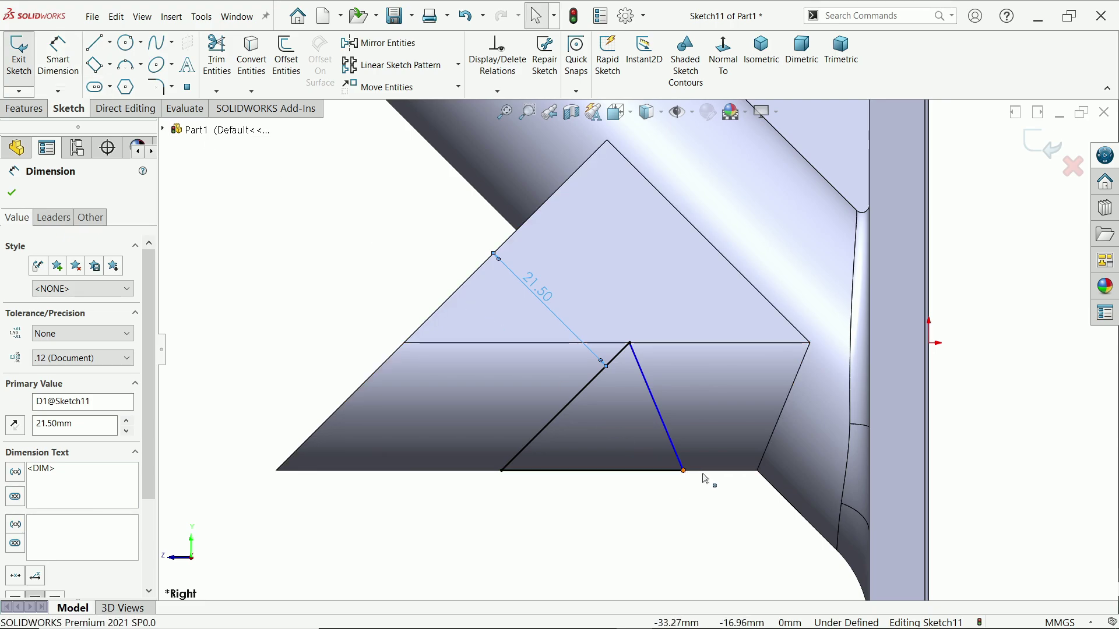
pyautogui.moveTo(685, 472); pyautogui.dragTo(759, 472)
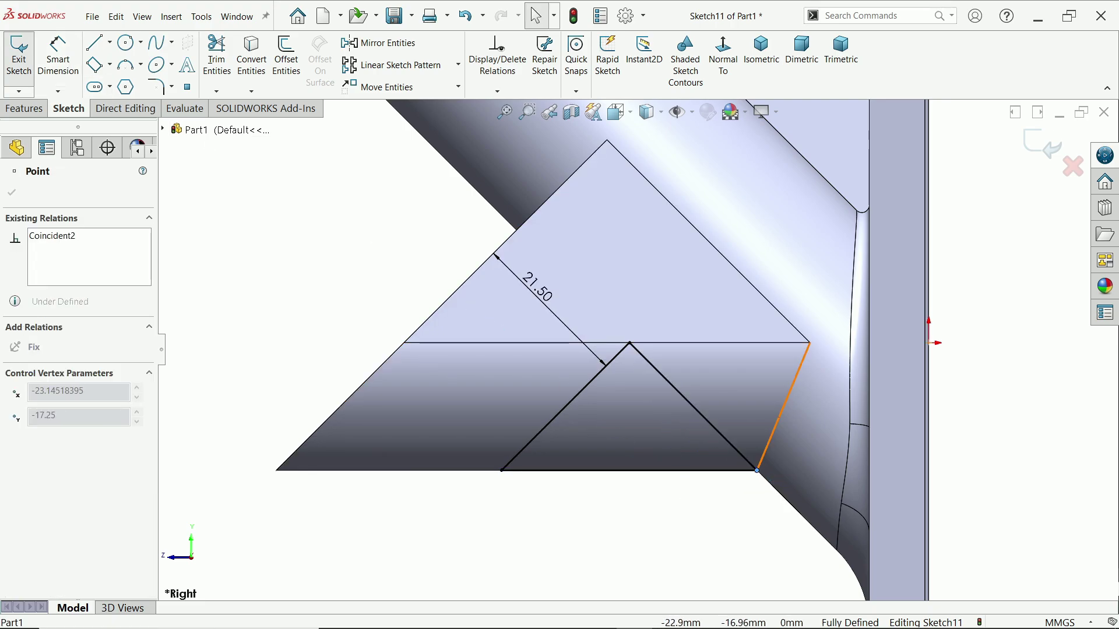
# - Cut the triangular notch sketch through the branch with Extruded Cut set to Through All - Both
pyautogui.scroll(2, 666, 404)
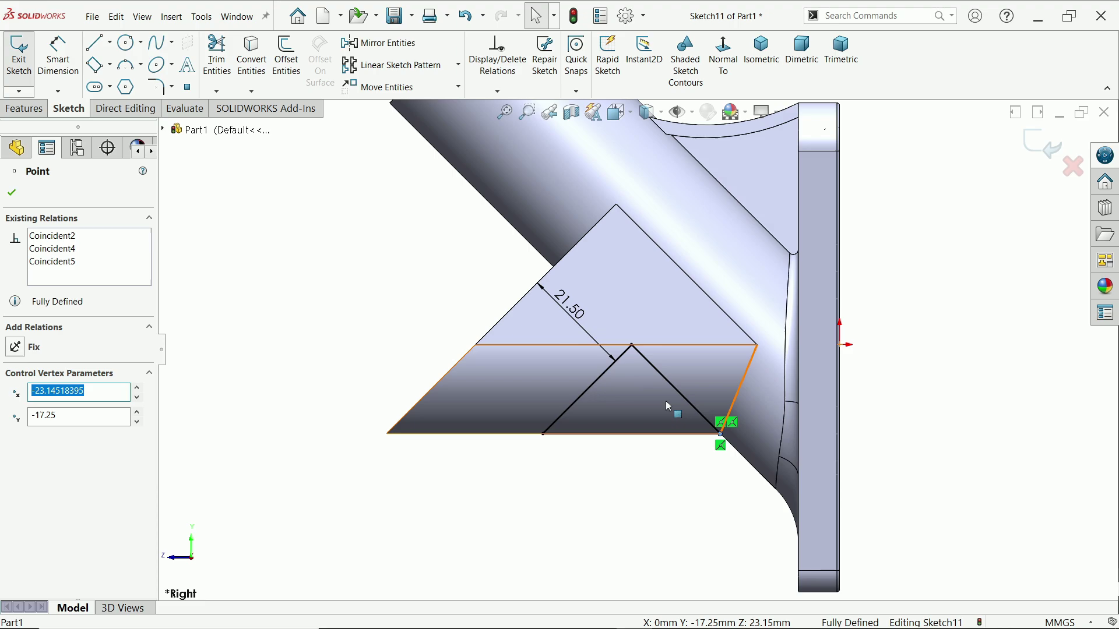
pyautogui.click(25, 114)
pyautogui.click(220, 65)
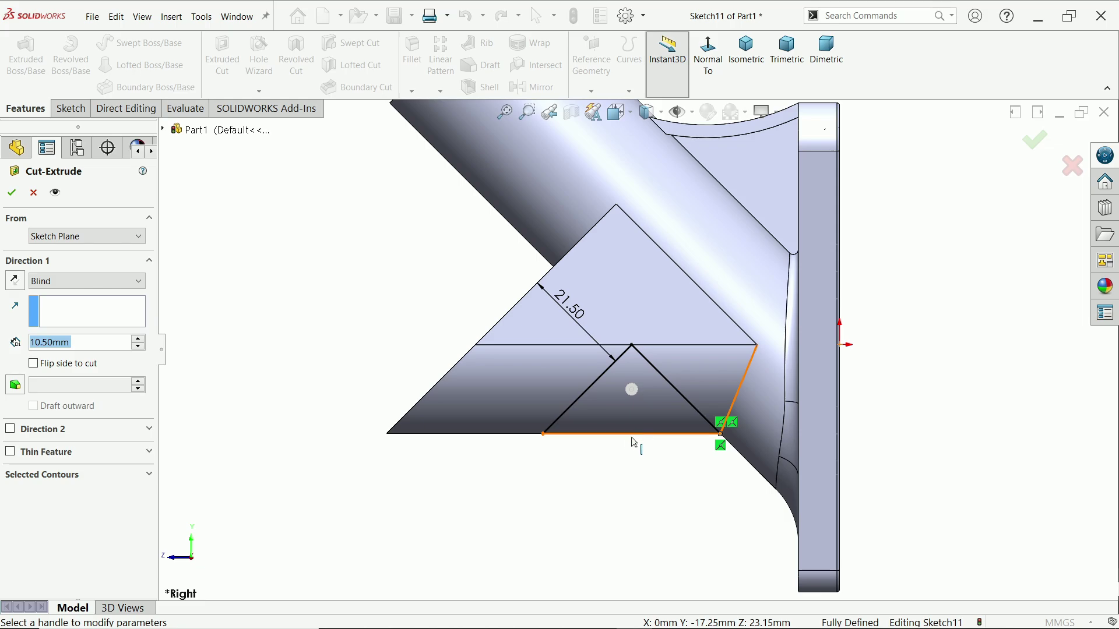
pyautogui.click(66, 282)
pyautogui.click(72, 320)
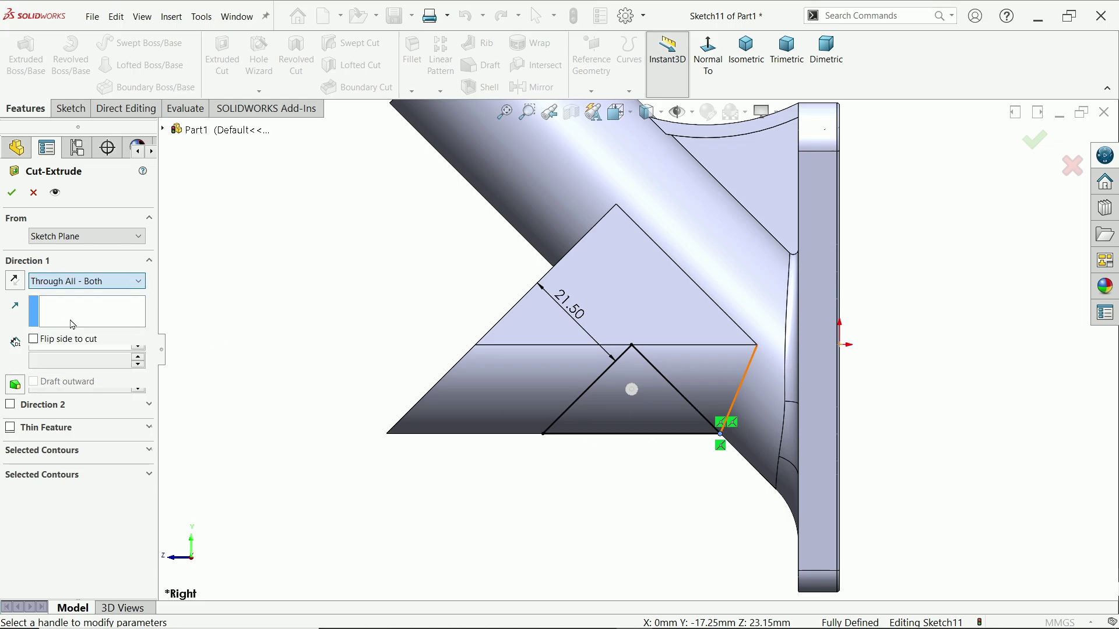
pyautogui.moveTo(337, 264); pyautogui.dragTo(440, 327, button='middle')
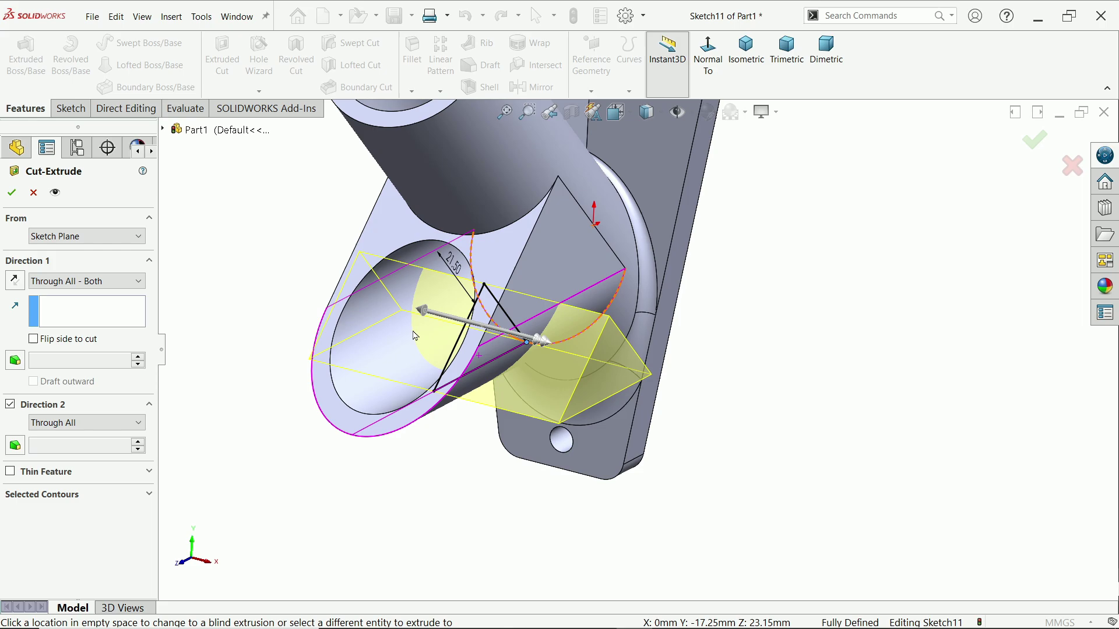
pyautogui.click(12, 193)
# - Fillet the angled tube's outer end rim, the branch's outer end edge and the edge where the end face meets the tube at 1 mm radius
pyautogui.moveTo(618, 303)
pyautogui.mouseDown(button='middle')
pyautogui.moveTo(673, 325)
pyautogui.moveTo(669, 385)
pyautogui.moveTo(470, 224)
pyautogui.mouseUp(button='middle')
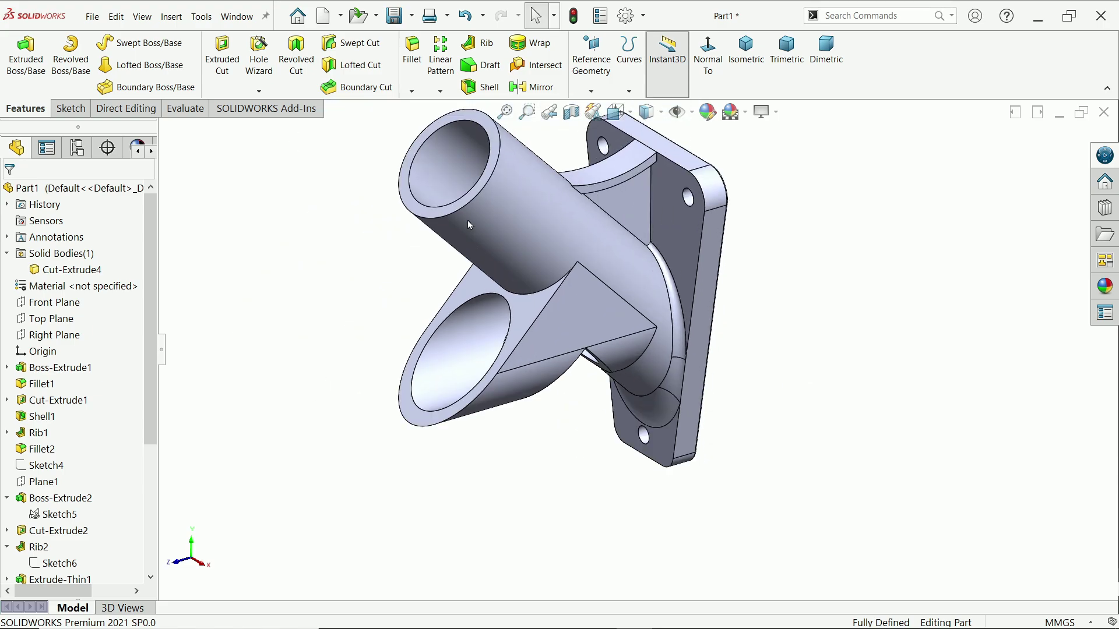
pyautogui.click(463, 214)
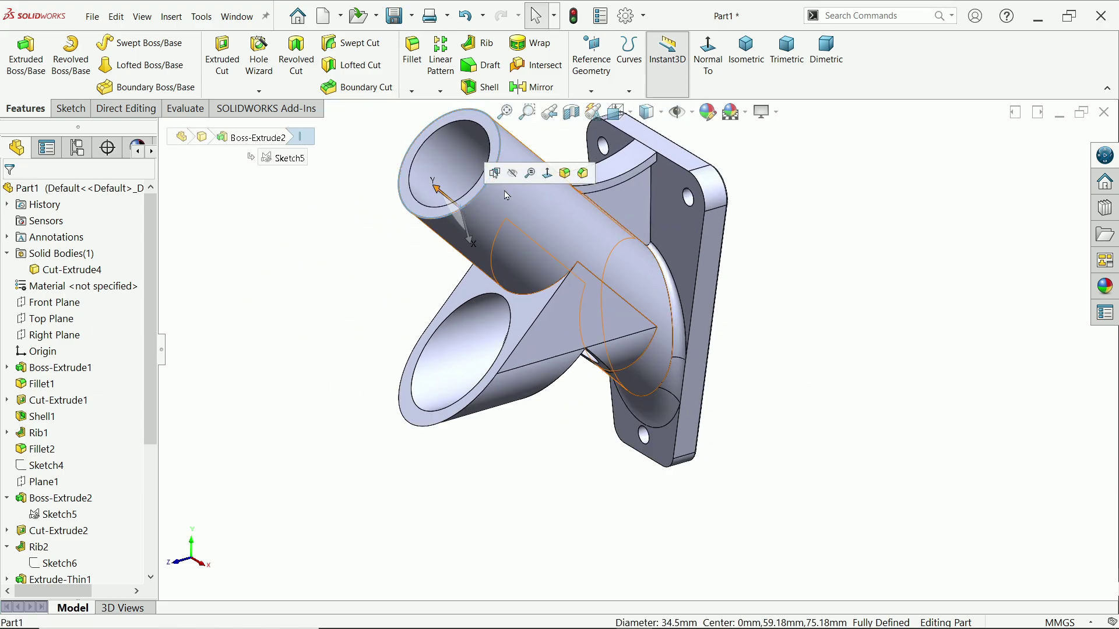
pyautogui.click(565, 174)
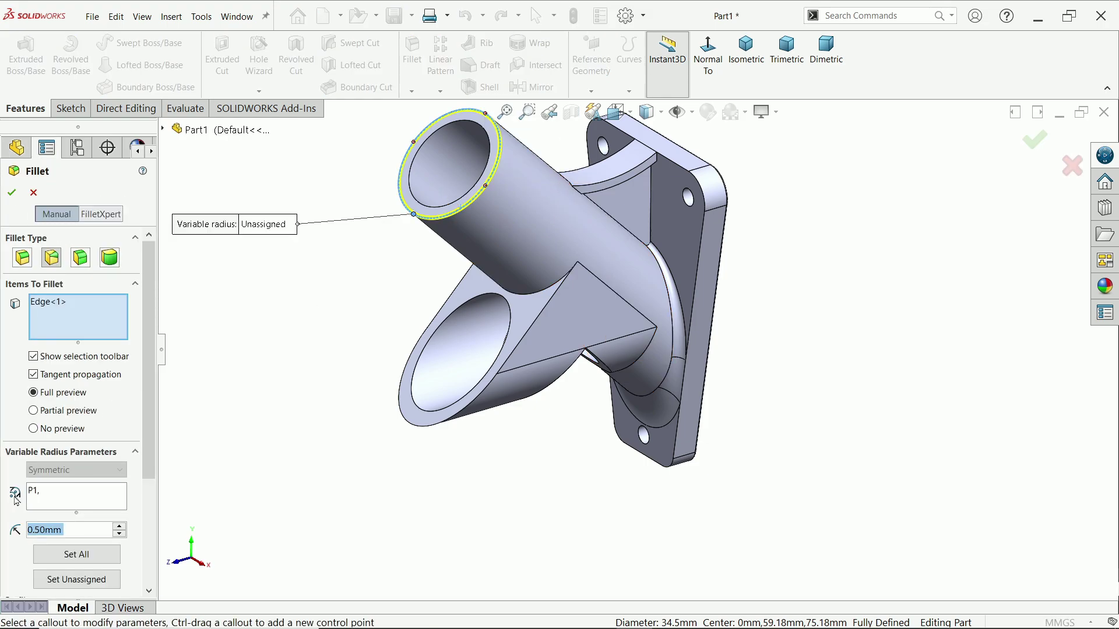
pyautogui.click(24, 264)
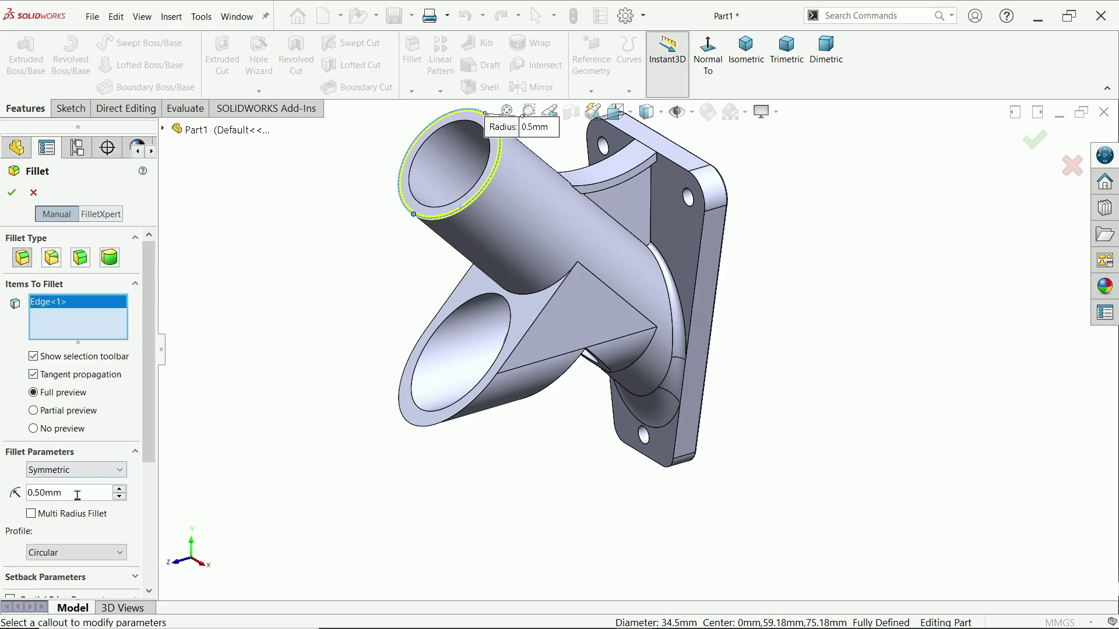
pyautogui.write('1')
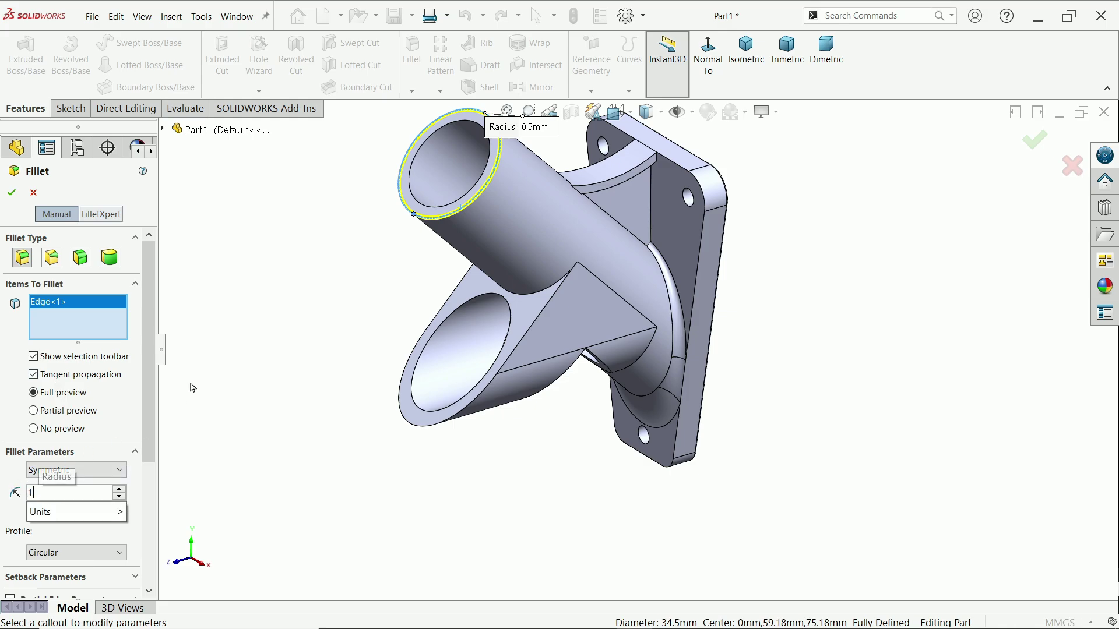
pyautogui.press('Return')
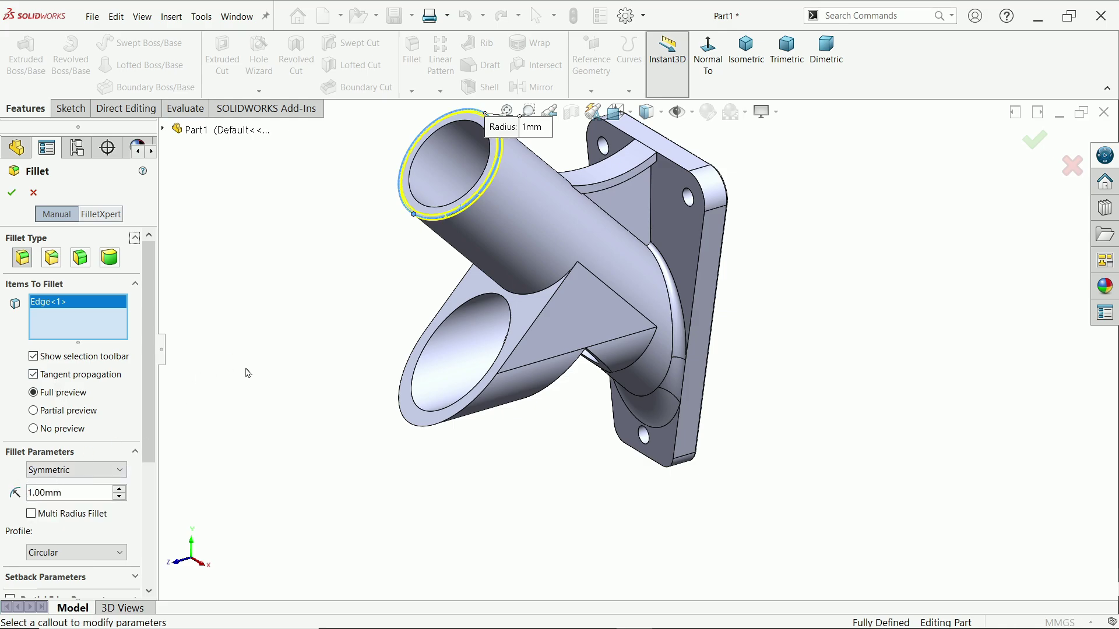
pyautogui.click(426, 429)
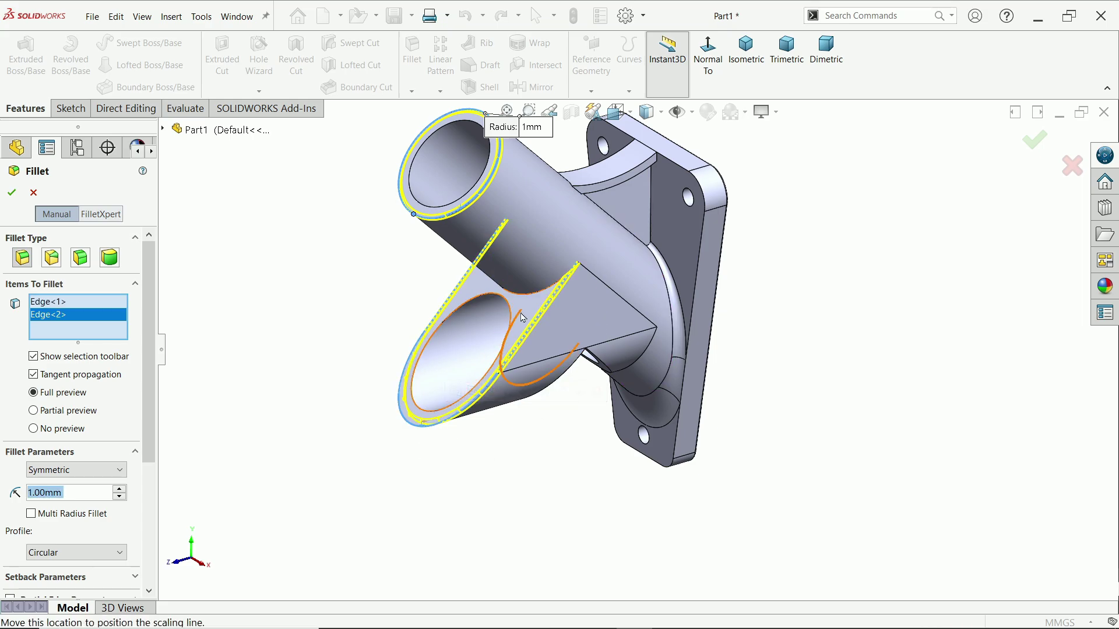
pyautogui.click(534, 294)
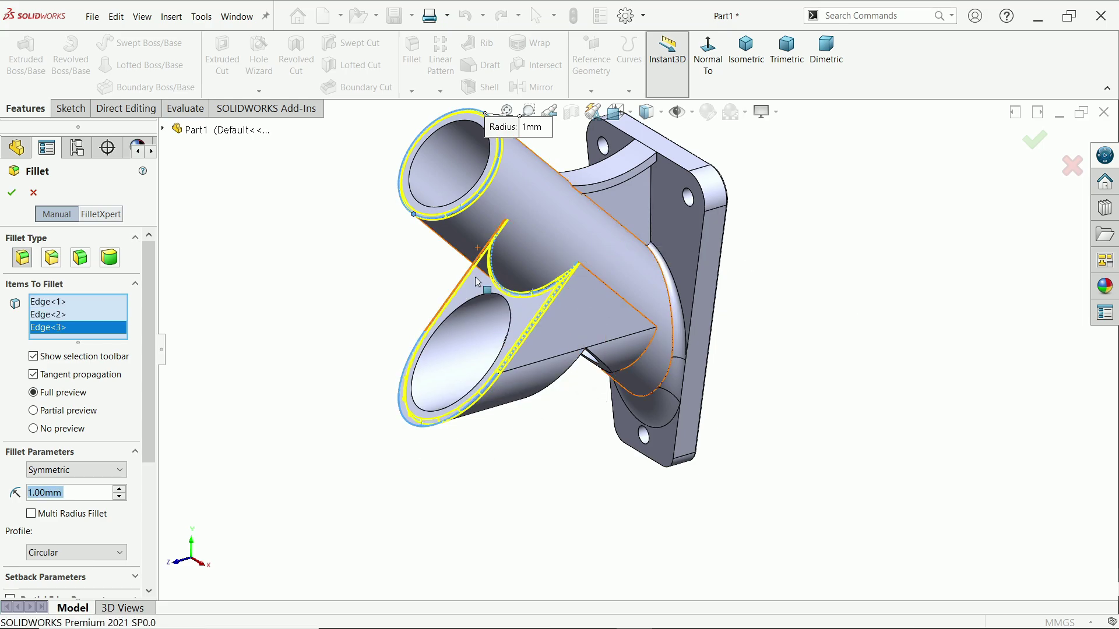
pyautogui.scroll(-2, 402, 362)
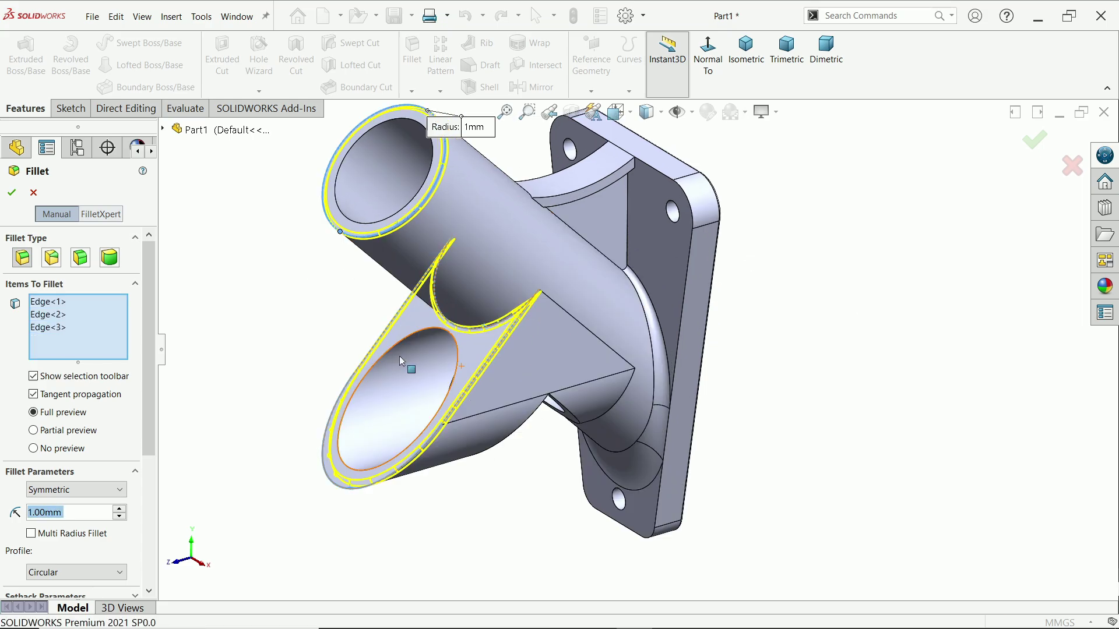
pyautogui.click(12, 193)
pyautogui.scroll(1, 648, 350)
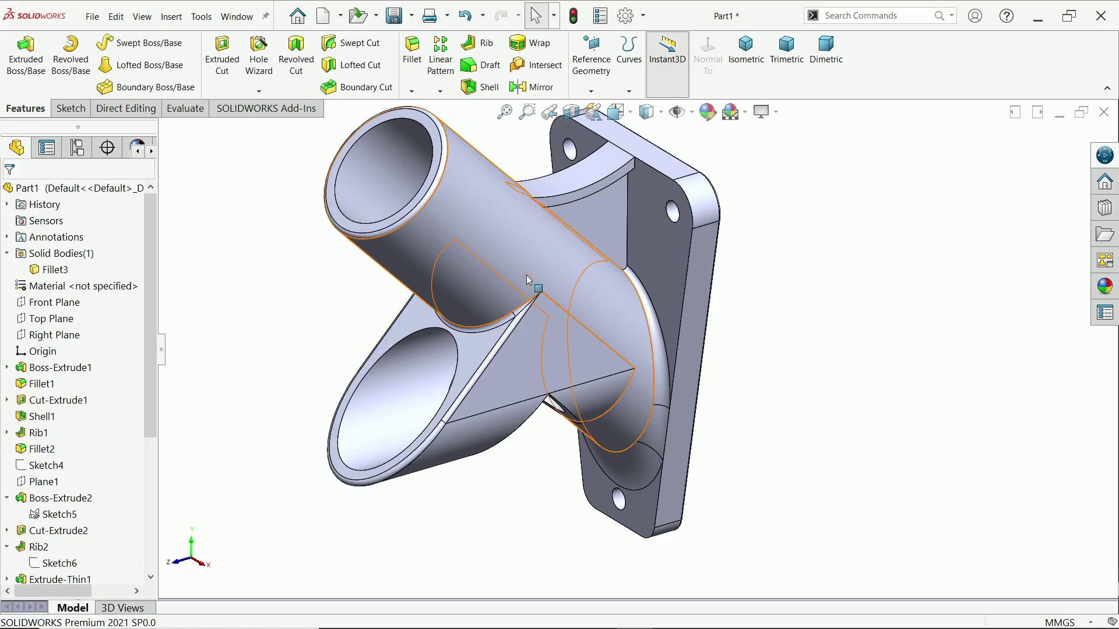
# - Start a reference plane tangent to the angled tube's outer cylindrical face, with the Right Plane as second reference
pyautogui.hotkey('ctrl', '7')
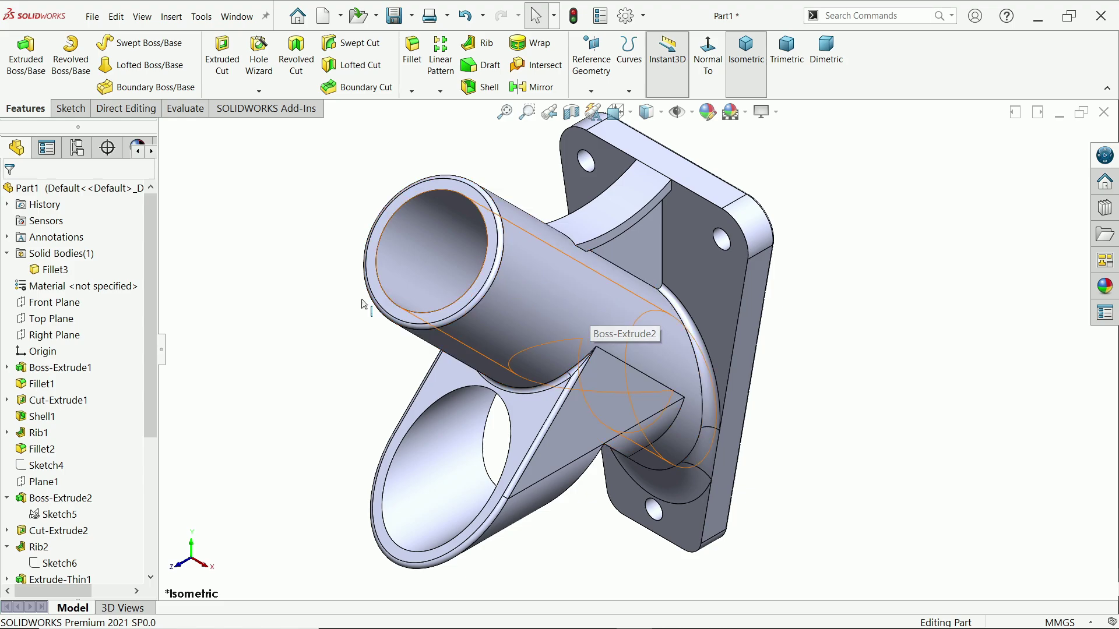
pyautogui.click(591, 91)
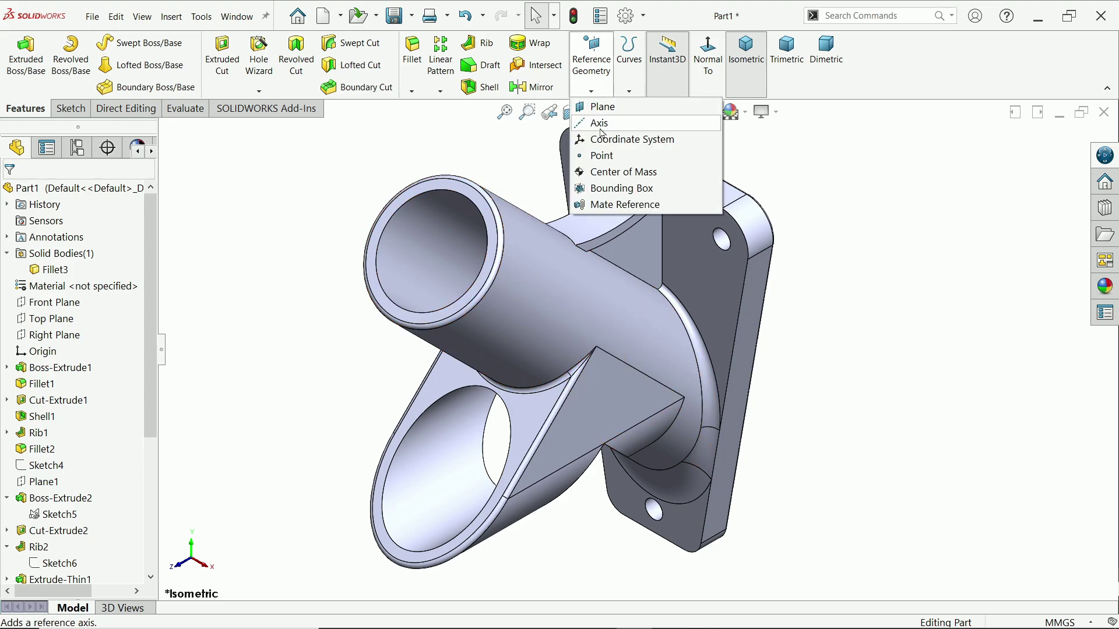
pyautogui.click(600, 106)
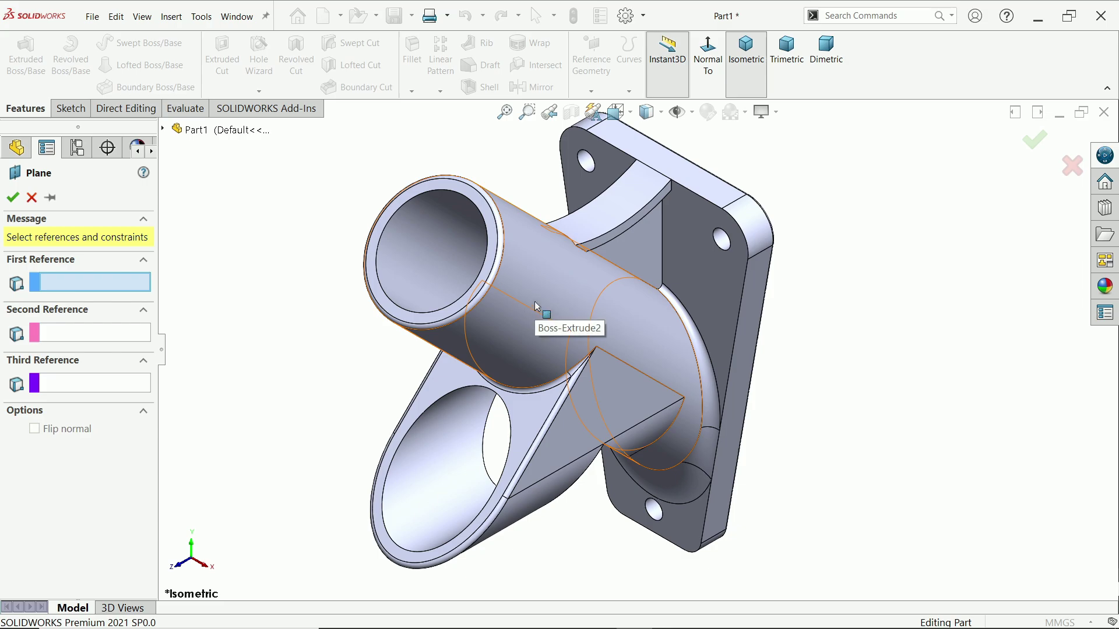
pyautogui.click(541, 324)
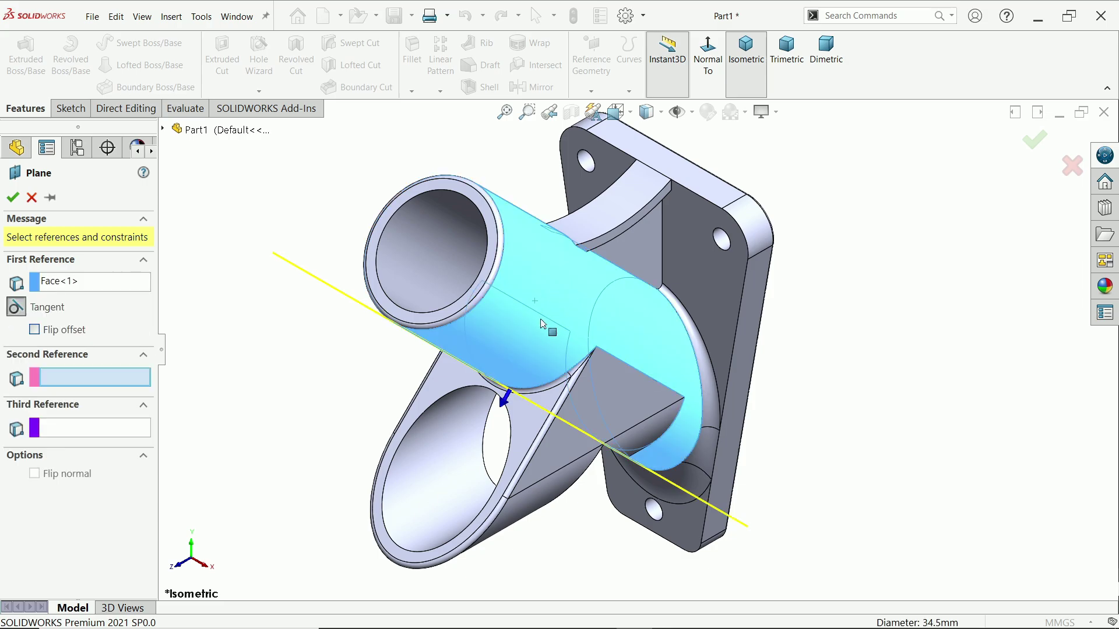
pyautogui.click(163, 128)
pyautogui.click(235, 260)
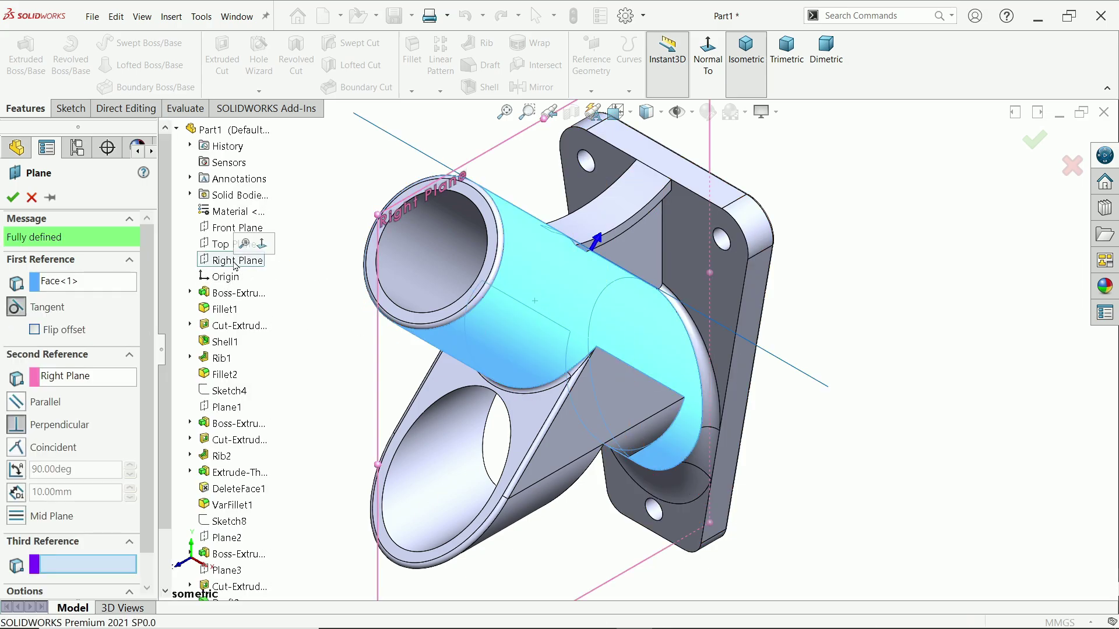
pyautogui.scroll(3, 670, 279)
pyautogui.moveTo(670, 280); pyautogui.dragTo(824, 307, button='middle')
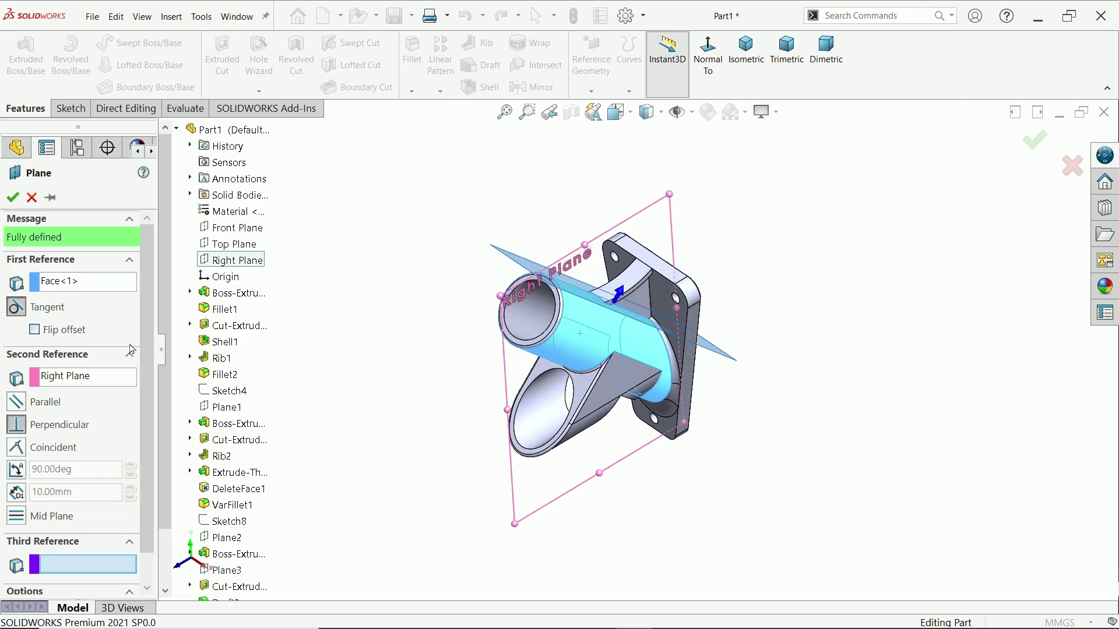
# - Set the tangent plane's angle to the Right Plane to 35 degrees and create it
pyautogui.click(16, 470)
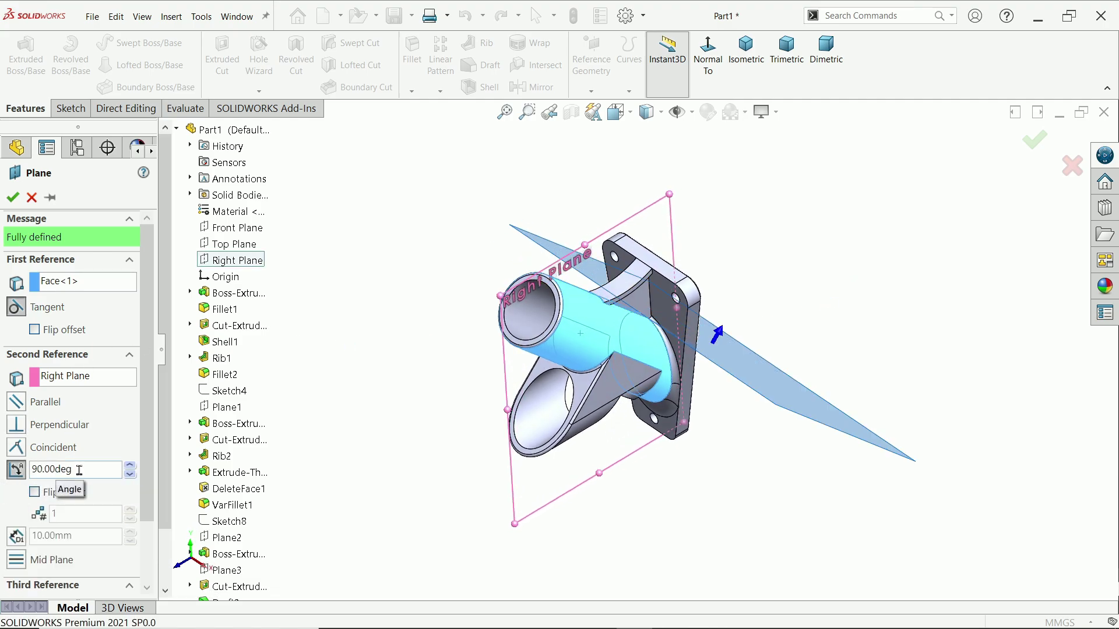
pyautogui.write('35')
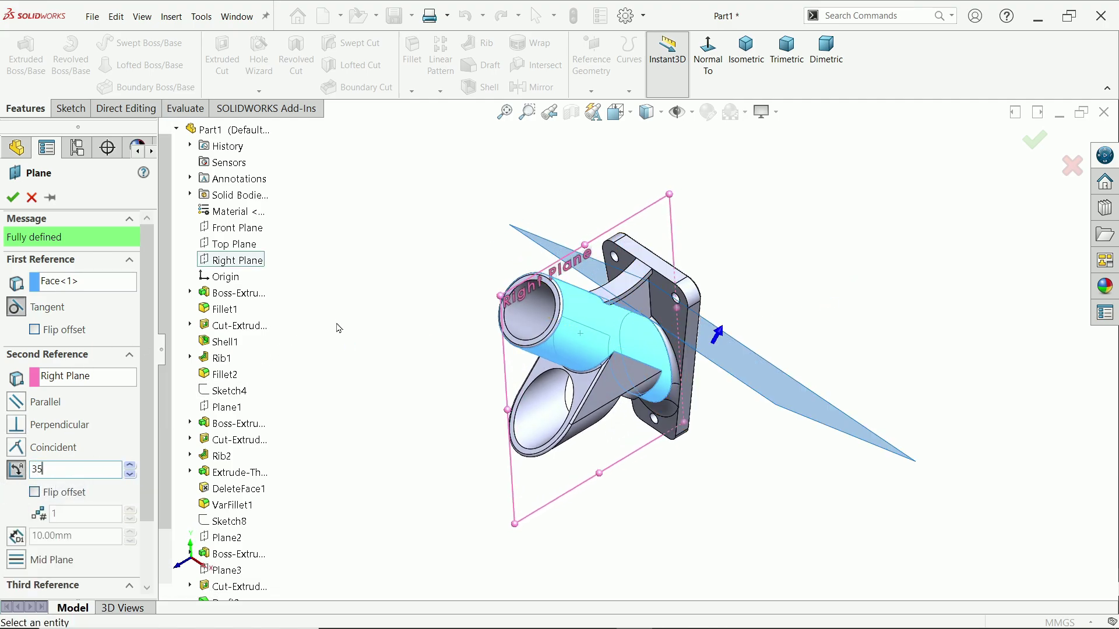
pyautogui.press('Return')
pyautogui.moveTo(894, 313); pyautogui.dragTo(909, 344, button='middle')
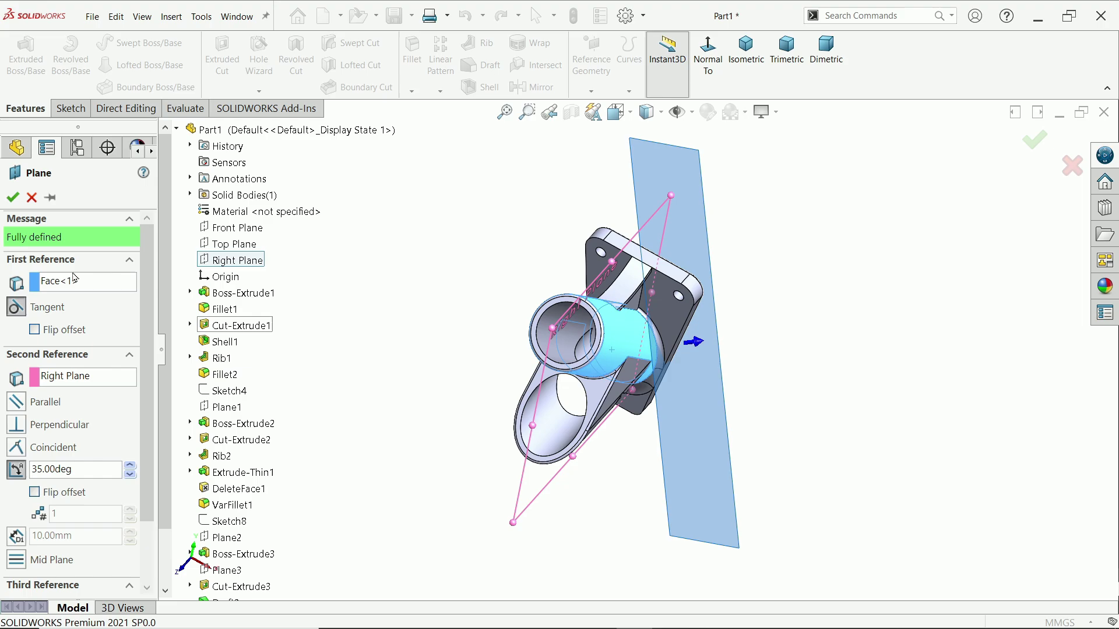
pyautogui.click(12, 199)
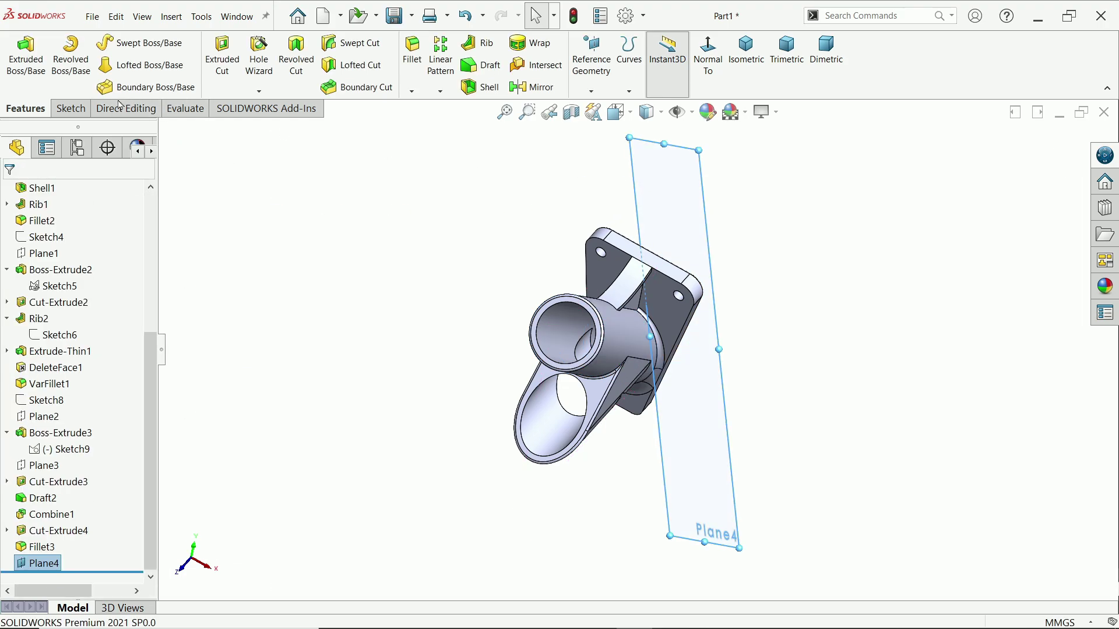
# - Sketch a horizontal centerline about 56 mm long on the new tangent plane, running along the tube from near its open end
pyautogui.click(69, 108)
pyautogui.click(18, 51)
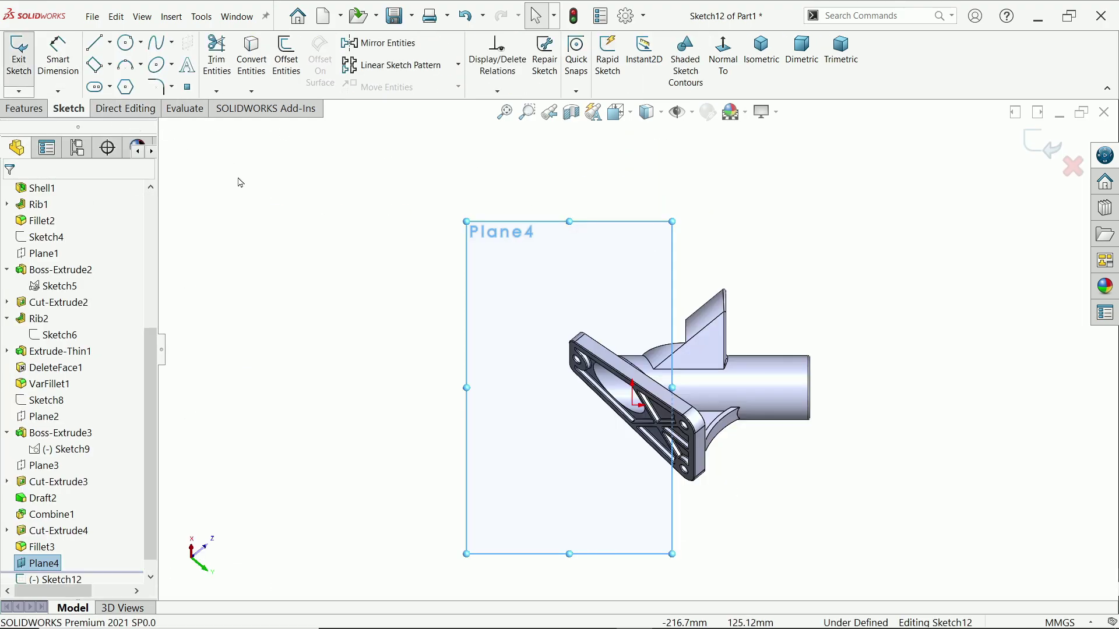
pyautogui.scroll(-4, 804, 390)
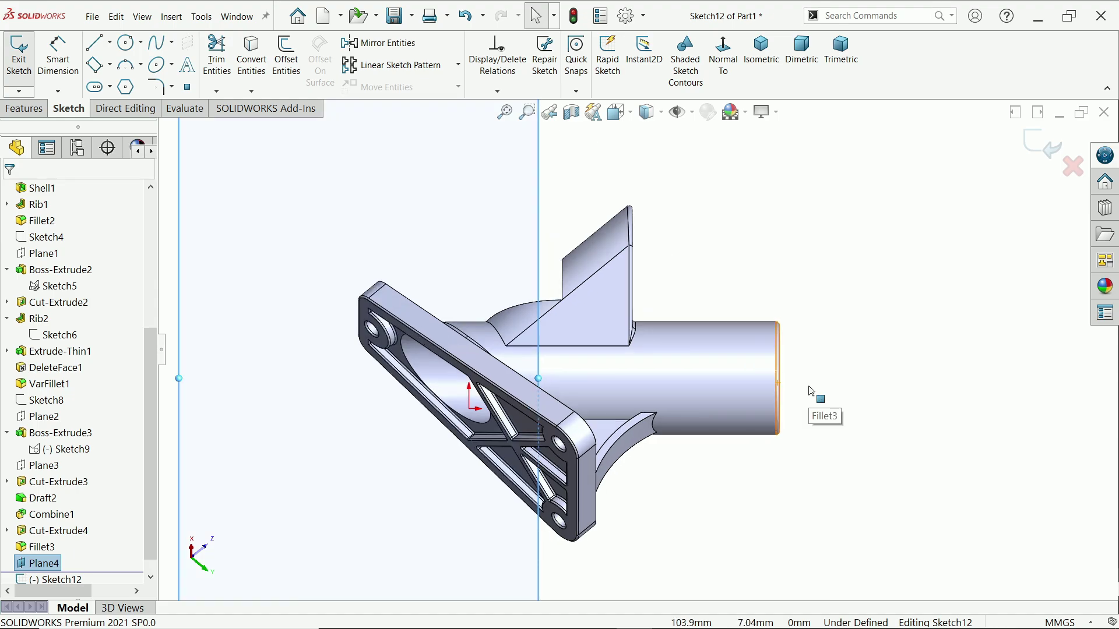
pyautogui.click(723, 99)
pyautogui.click(722, 100)
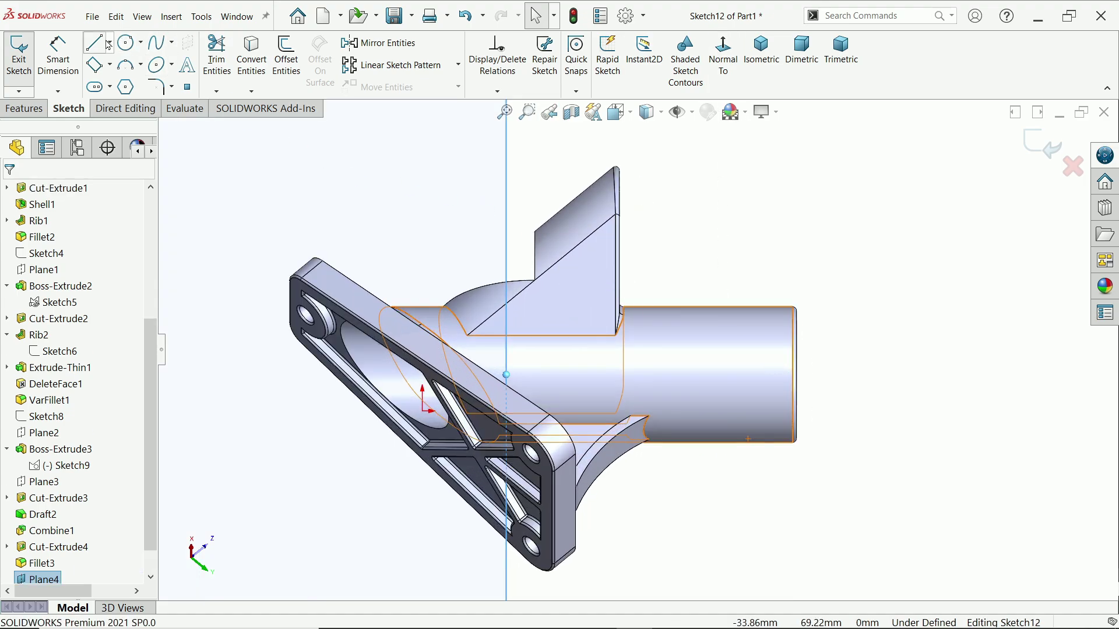
pyautogui.click(111, 45)
pyautogui.click(122, 79)
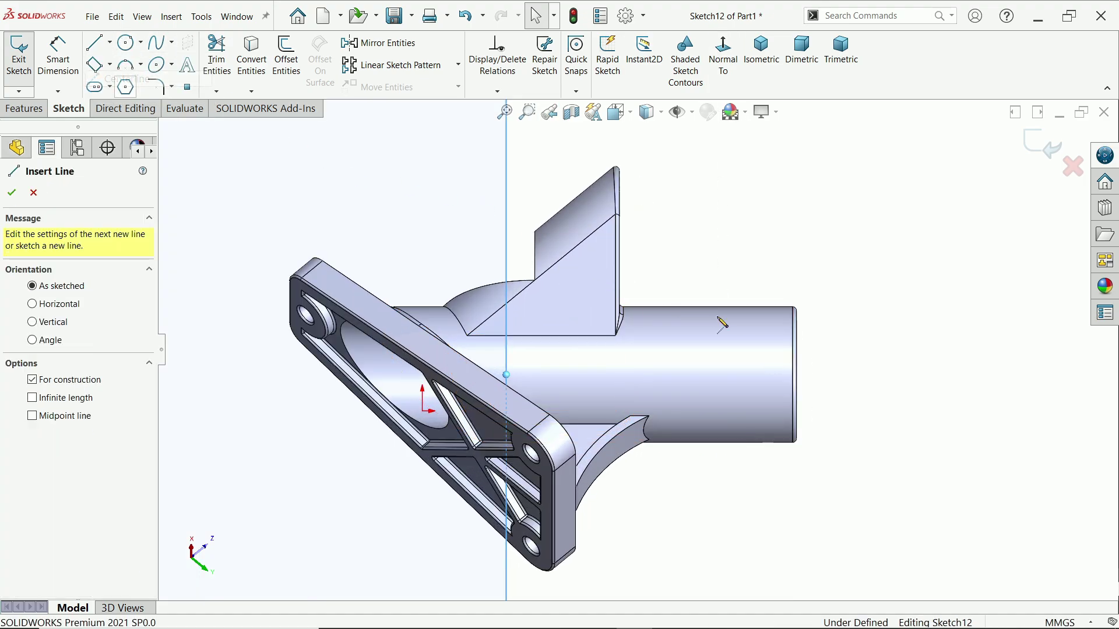
pyautogui.click(794, 353)
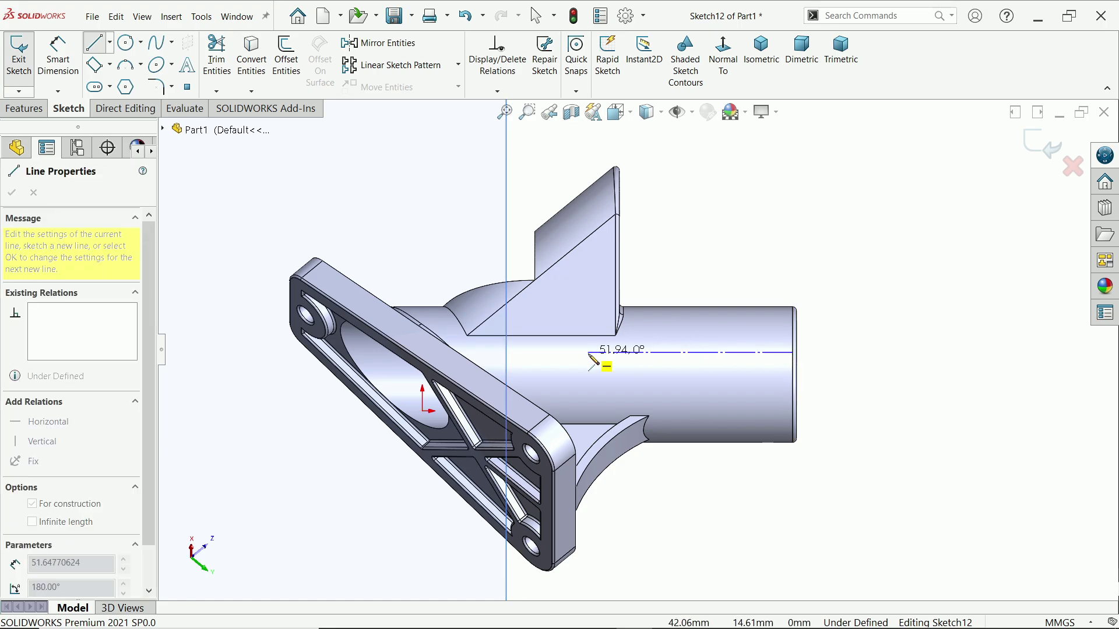
pyautogui.click(571, 353)
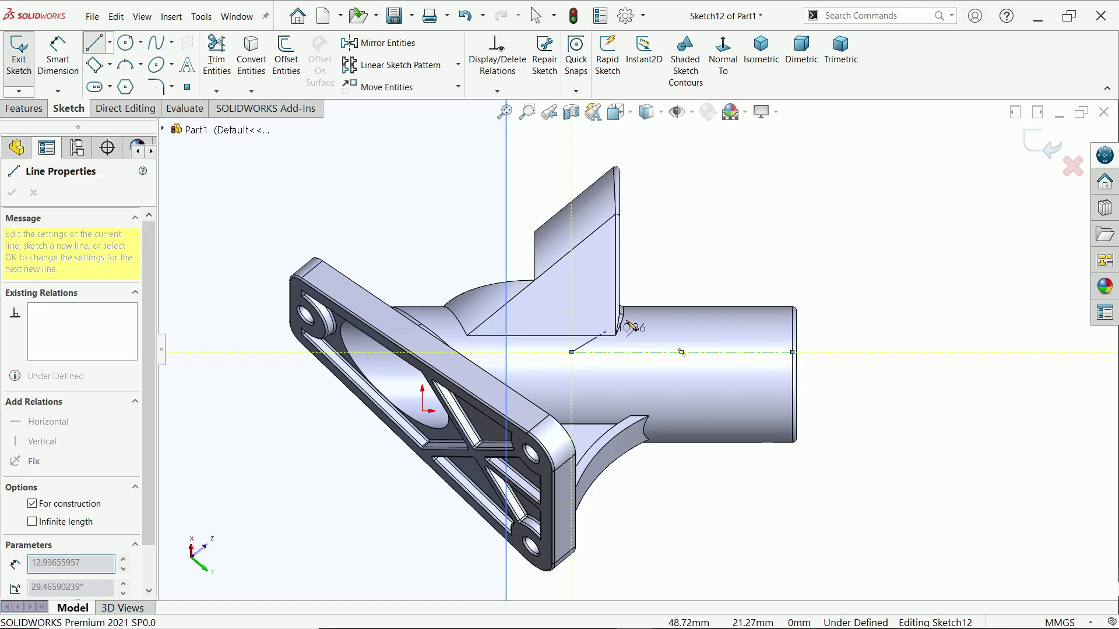
pyautogui.rightClick(700, 245)
pyautogui.click(721, 256)
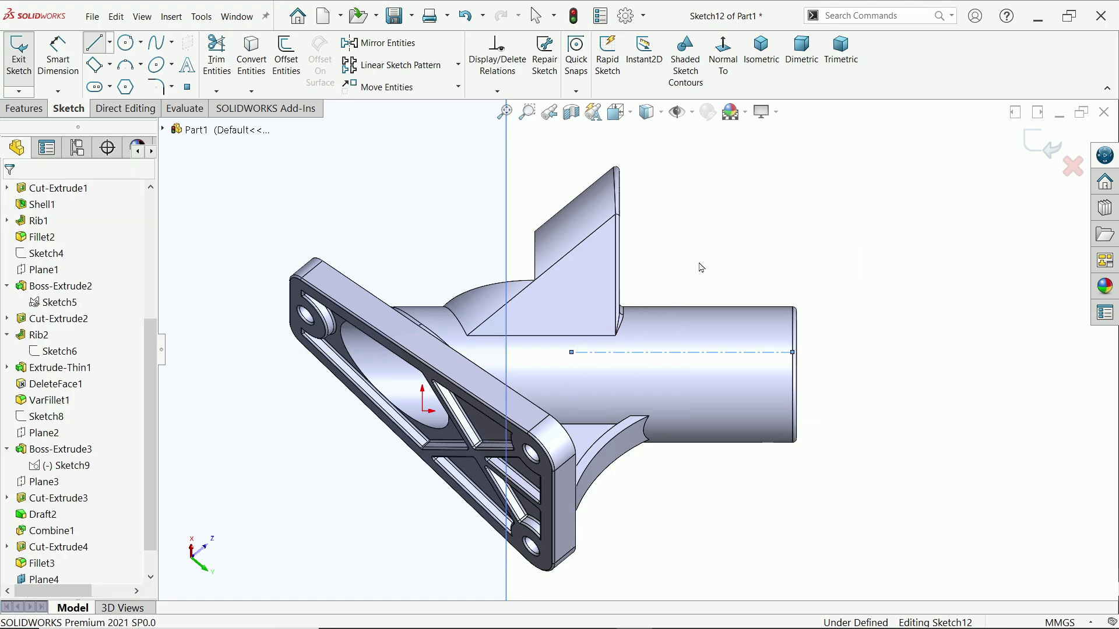
# - Add the sketch text MADE IN USA along the centerline on the tube and centre-align it
pyautogui.click(188, 66)
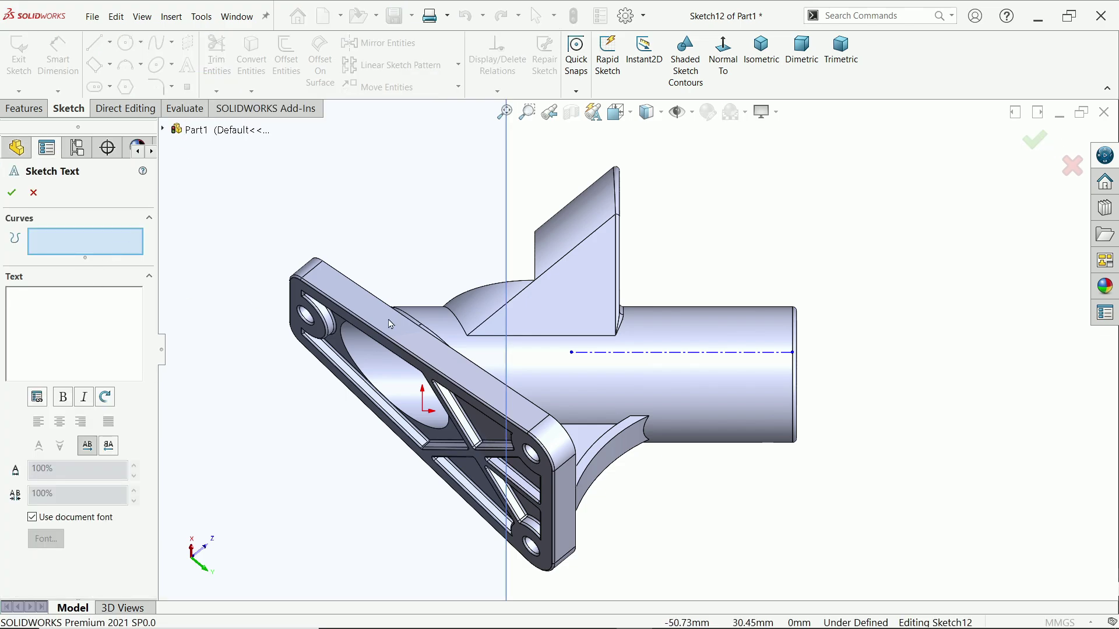
pyautogui.click(654, 353)
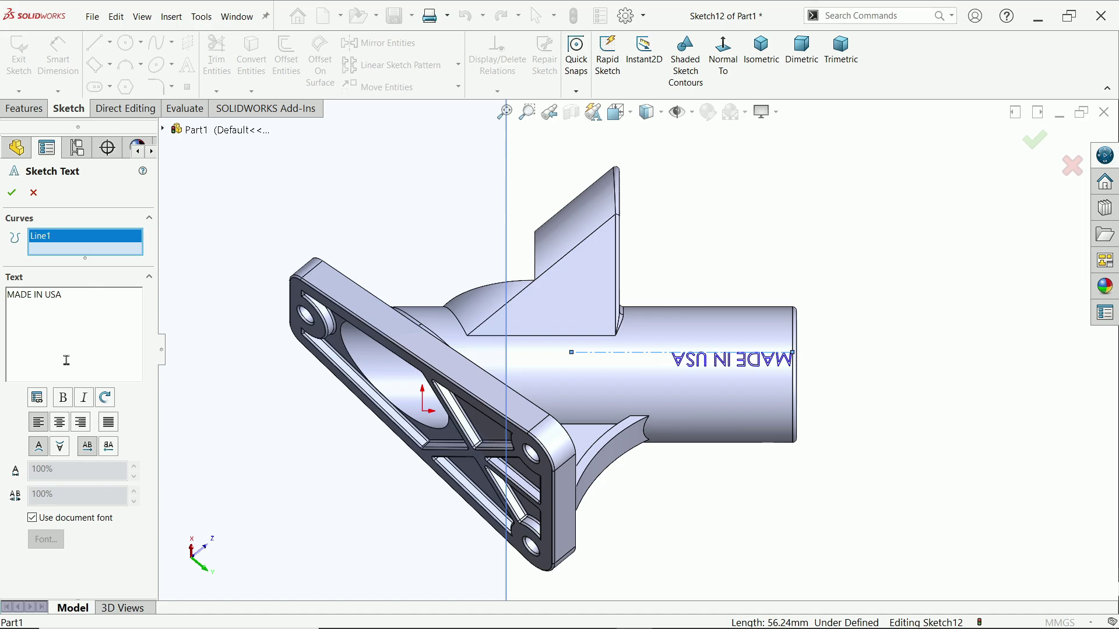
pyautogui.click(60, 424)
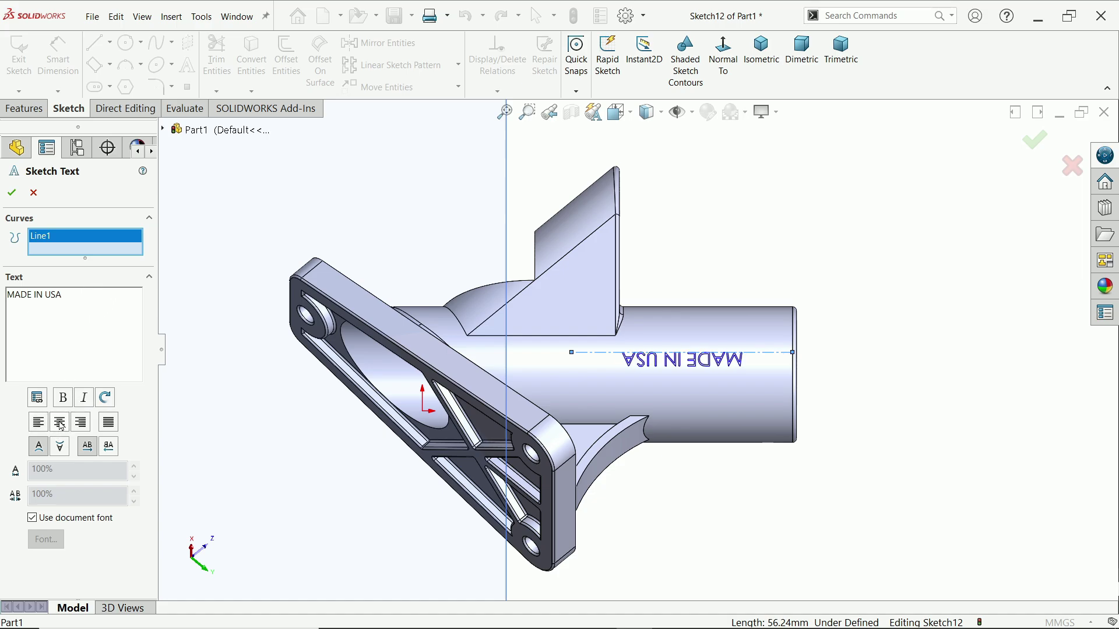
# - Override the document font with a text height of 6 mm, accept the sketch text and exit the sketch
pyautogui.click(33, 518)
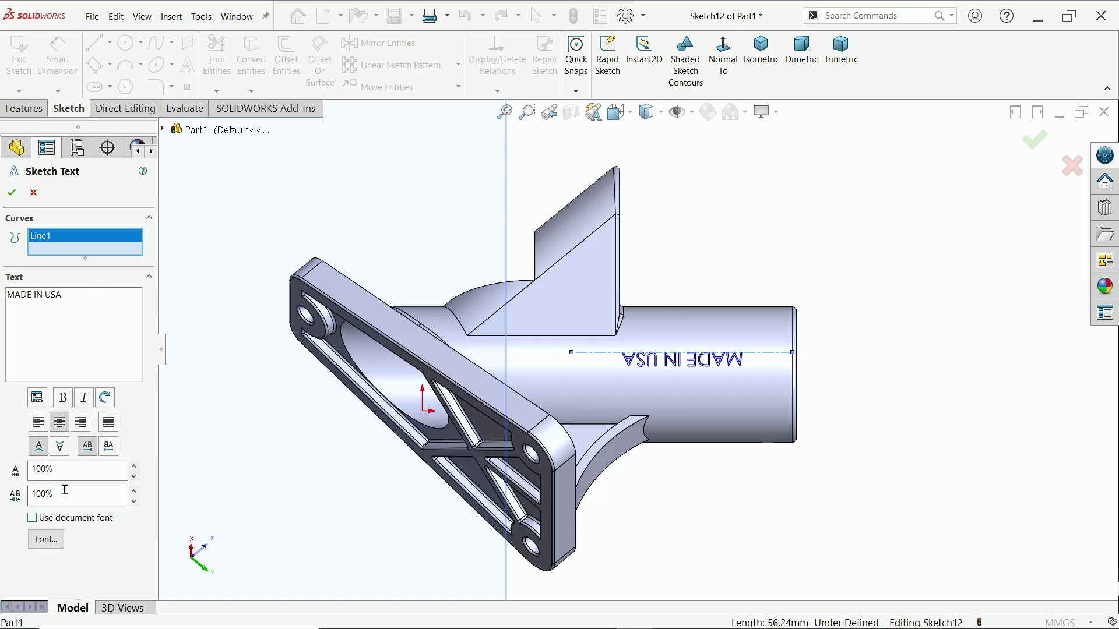
pyautogui.click(46, 539)
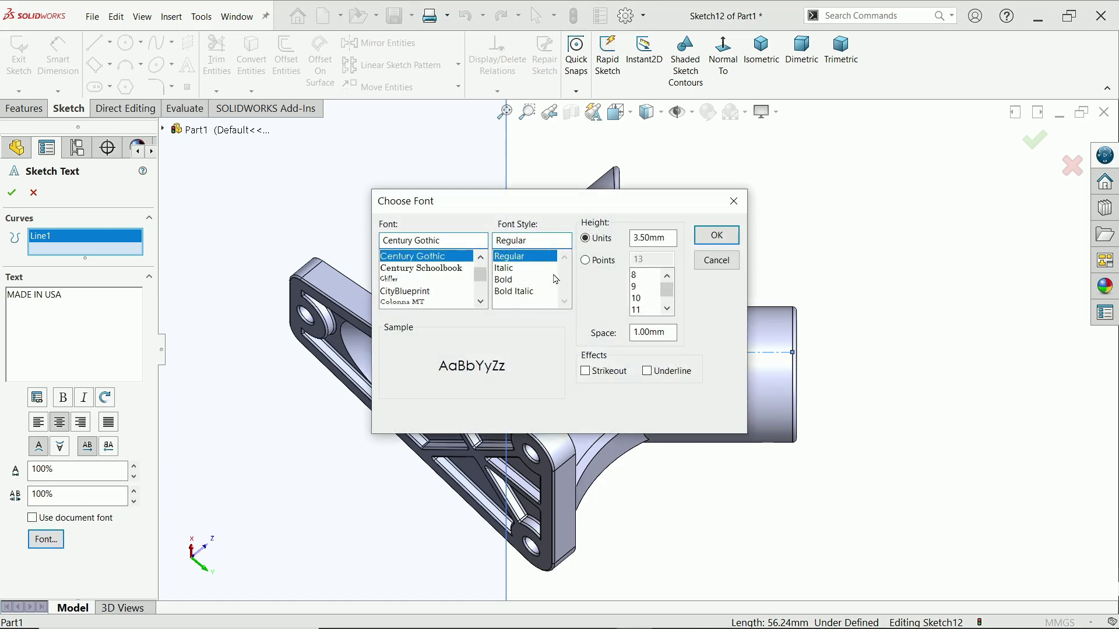
pyautogui.doubleClick(648, 237)
pyautogui.write('5')
pyautogui.press('Return')
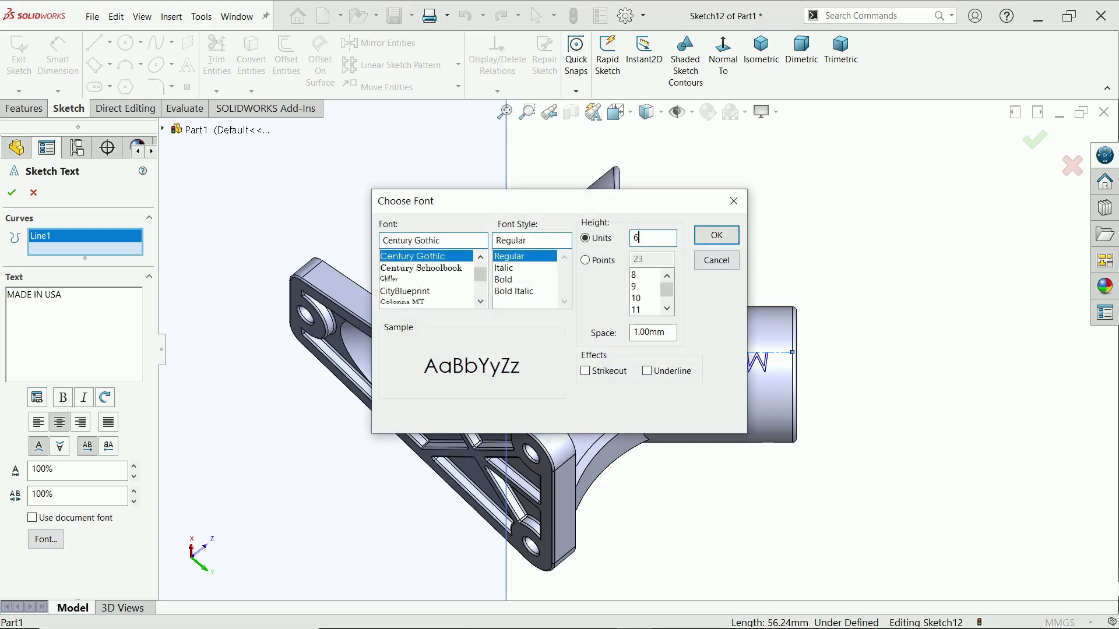
pyautogui.write('6')
pyautogui.press('Return')
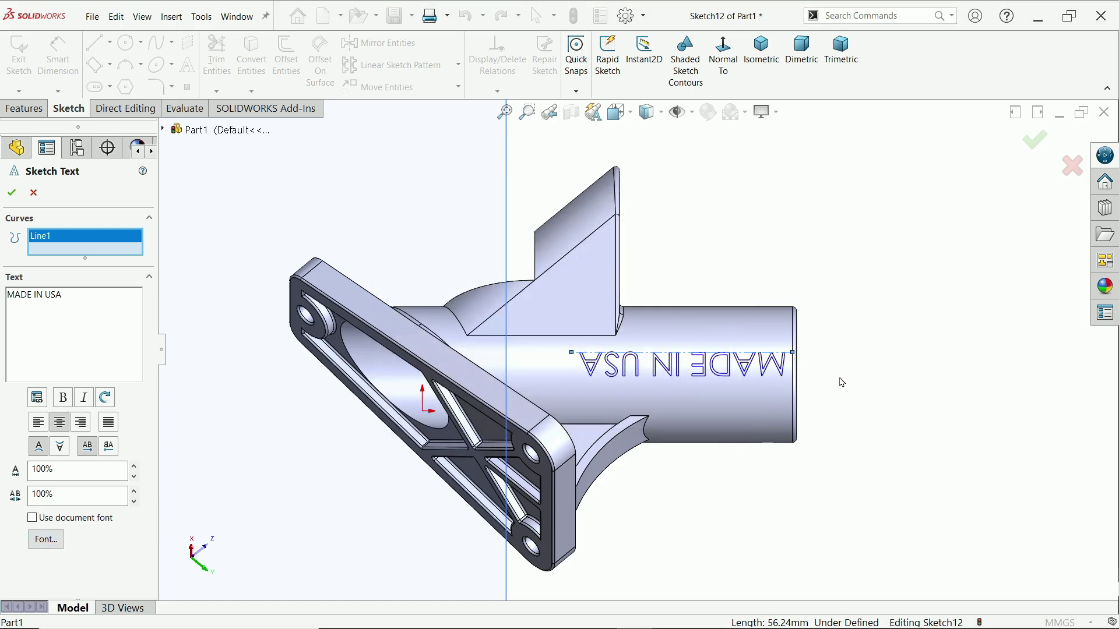
pyautogui.click(15, 199)
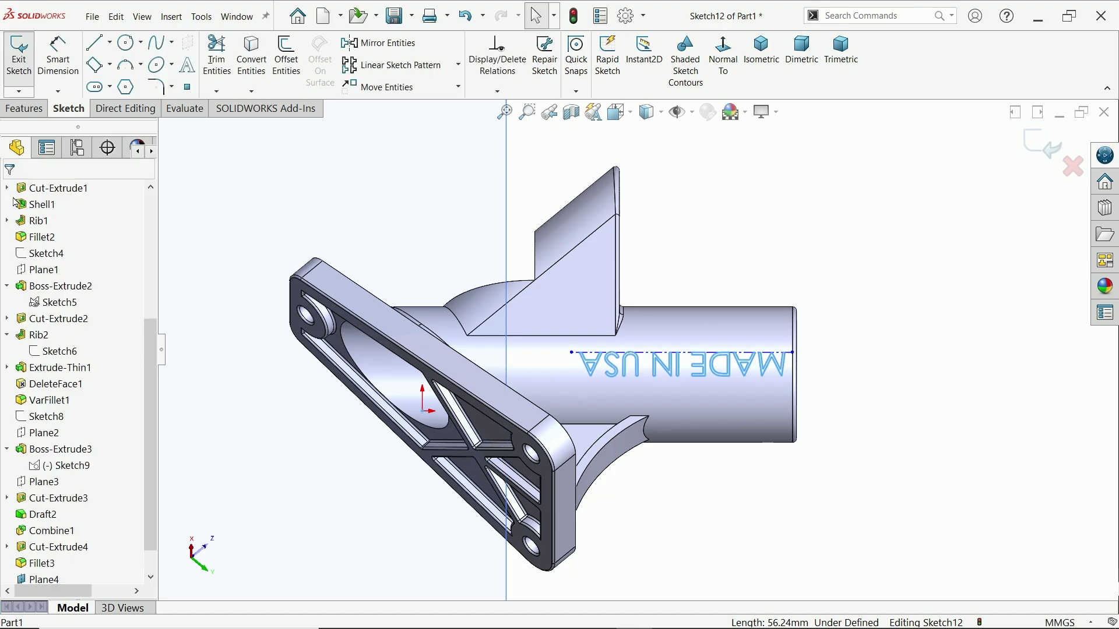
pyautogui.moveTo(665, 257)
pyautogui.mouseDown(button='middle')
pyautogui.moveTo(737, 241)
pyautogui.moveTo(629, 211)
pyautogui.moveTo(620, 157)
pyautogui.moveTo(736, 183)
pyautogui.moveTo(851, 233)
pyautogui.moveTo(832, 155)
pyautogui.moveTo(620, 111)
pyautogui.moveTo(631, 89)
pyautogui.moveTo(586, 115)
pyautogui.moveTo(535, 388)
pyautogui.moveTo(806, 419)
pyautogui.moveTo(801, 406)
pyautogui.mouseUp(button='middle')
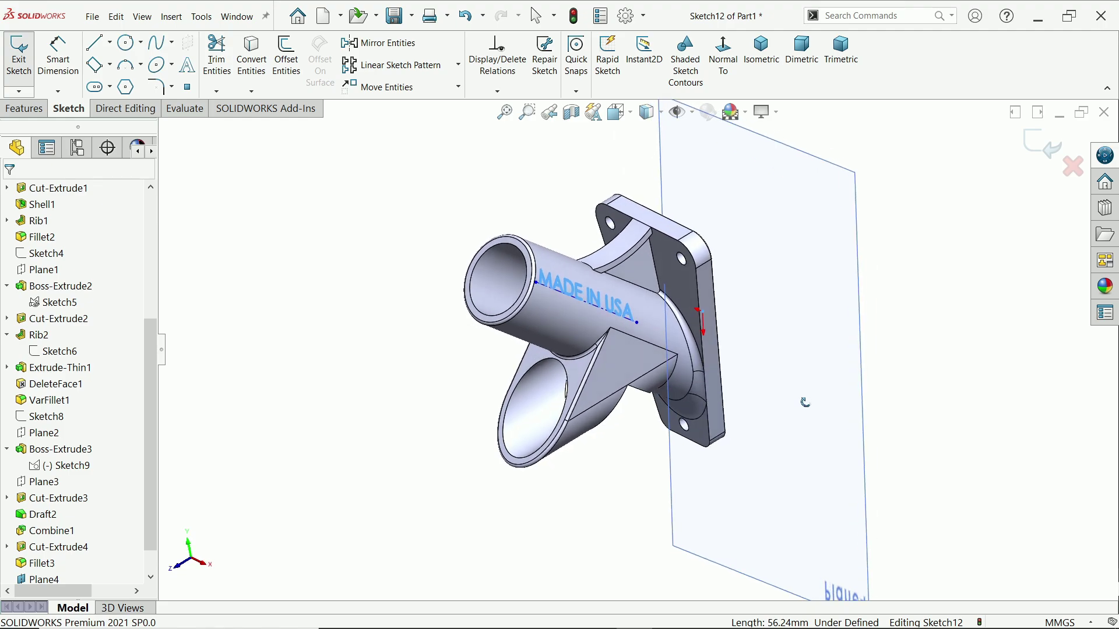
pyautogui.scroll(-3, 628, 316)
pyautogui.moveTo(628, 315); pyautogui.dragTo(570, 326, button='middle')
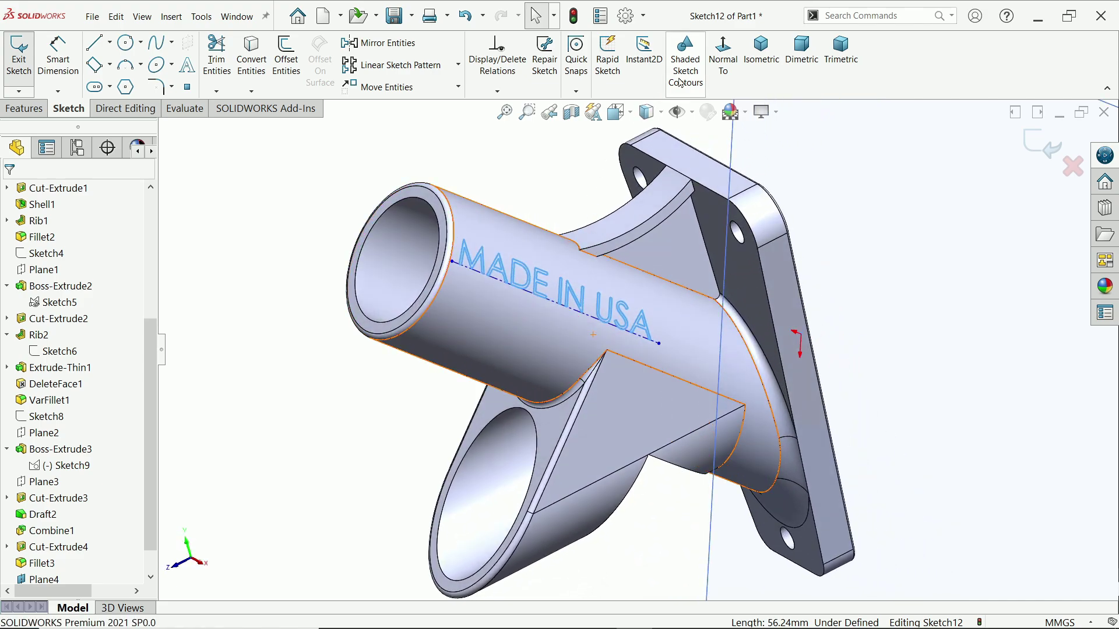
pyautogui.click(1029, 148)
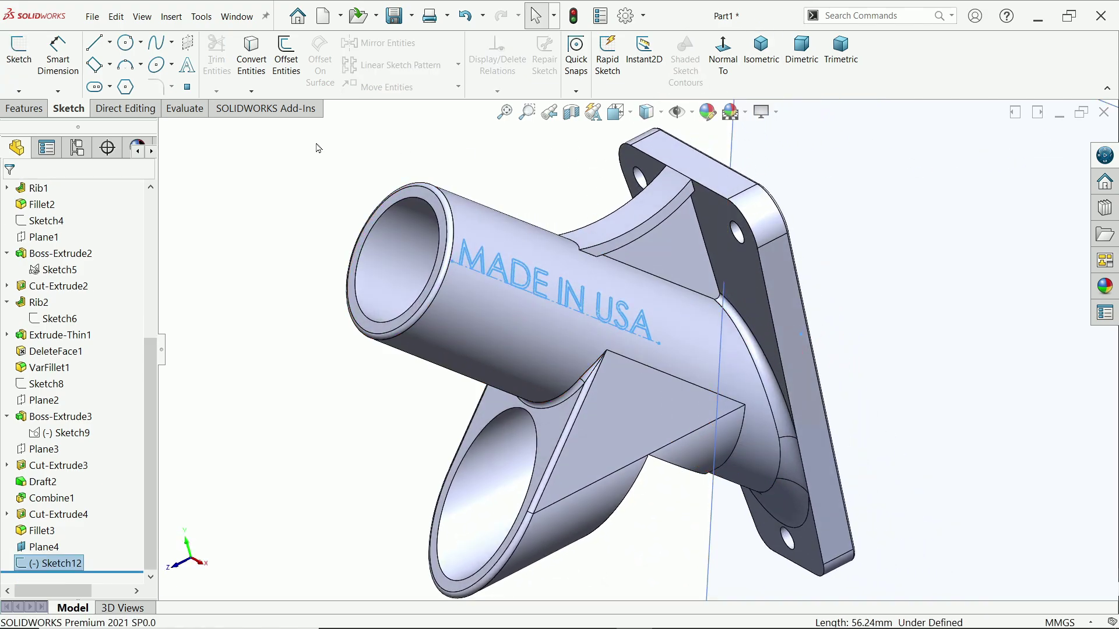
# - Wrap the MADE IN USA sketch onto the angled tube's outer cylindrical face as a 1 mm thick emboss
pyautogui.click(24, 108)
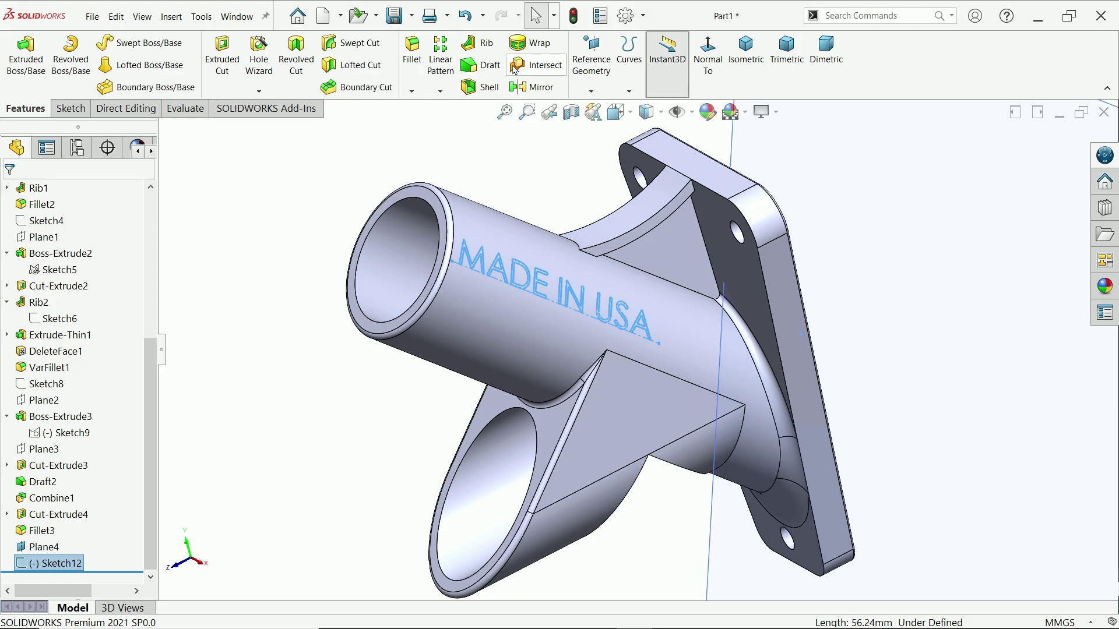
pyautogui.click(539, 46)
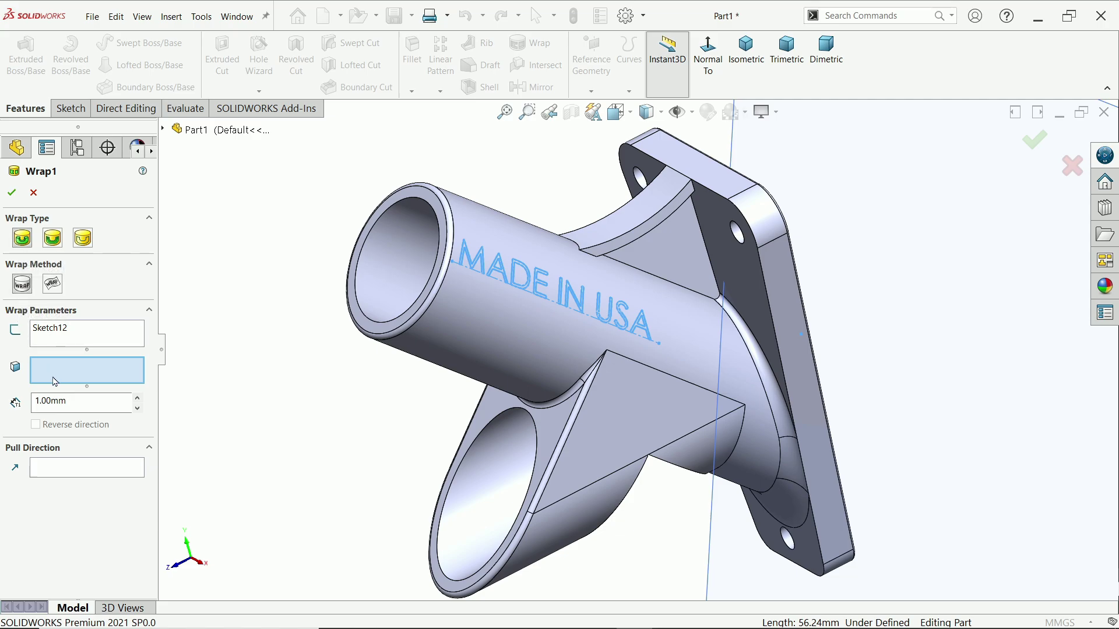
pyautogui.click(496, 323)
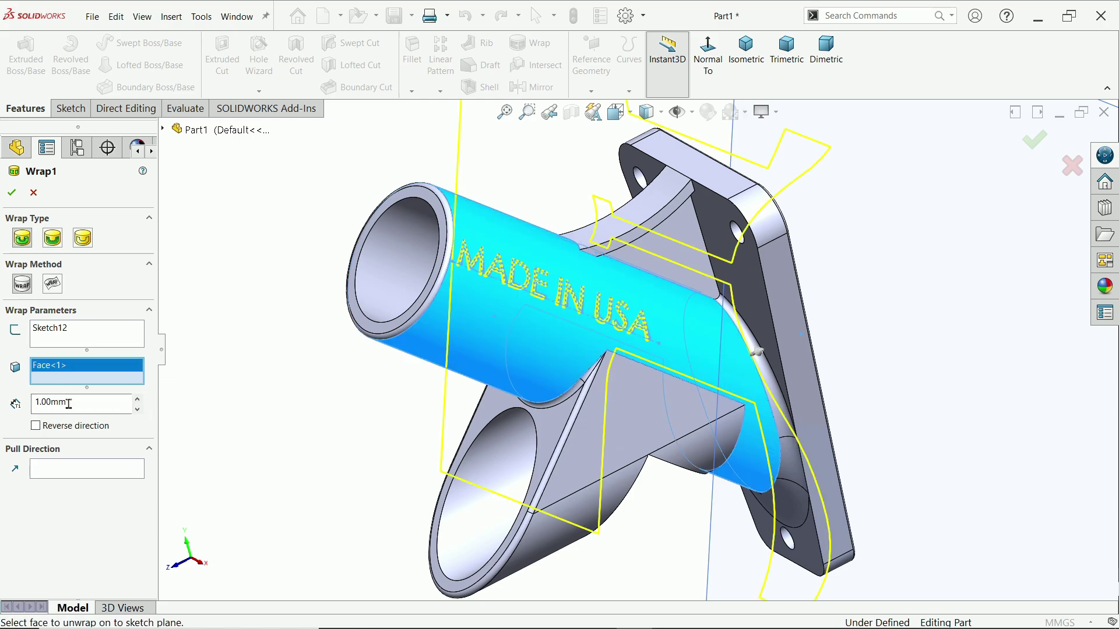
pyautogui.moveTo(298, 415)
pyautogui.mouseDown(button='middle')
pyautogui.moveTo(305, 356)
pyautogui.moveTo(294, 425)
pyautogui.mouseUp(button='middle')
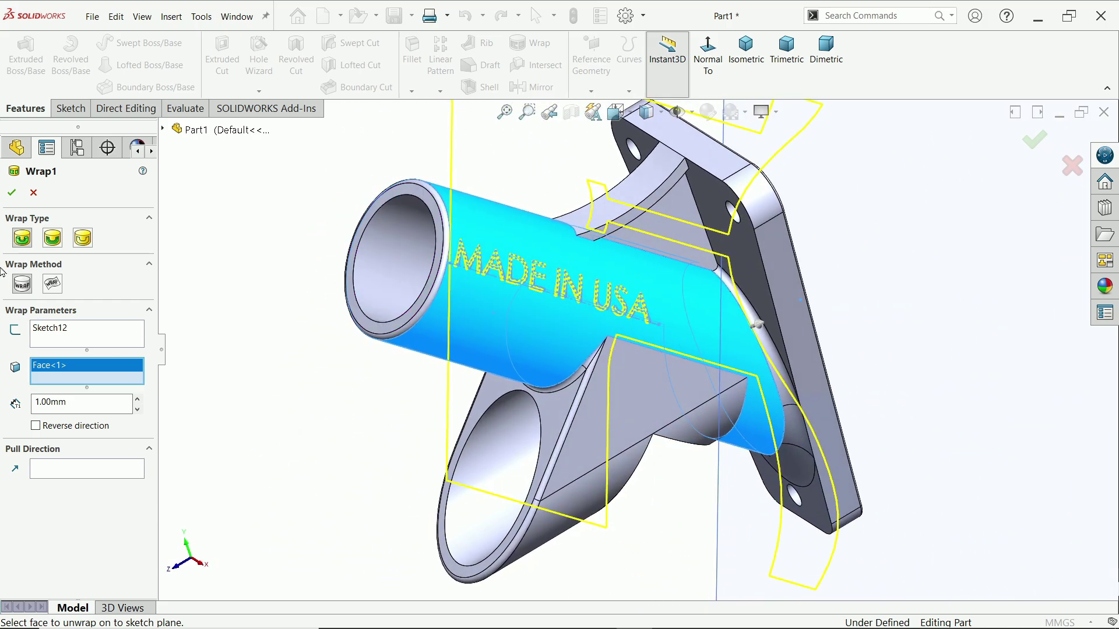
pyautogui.press('Return')
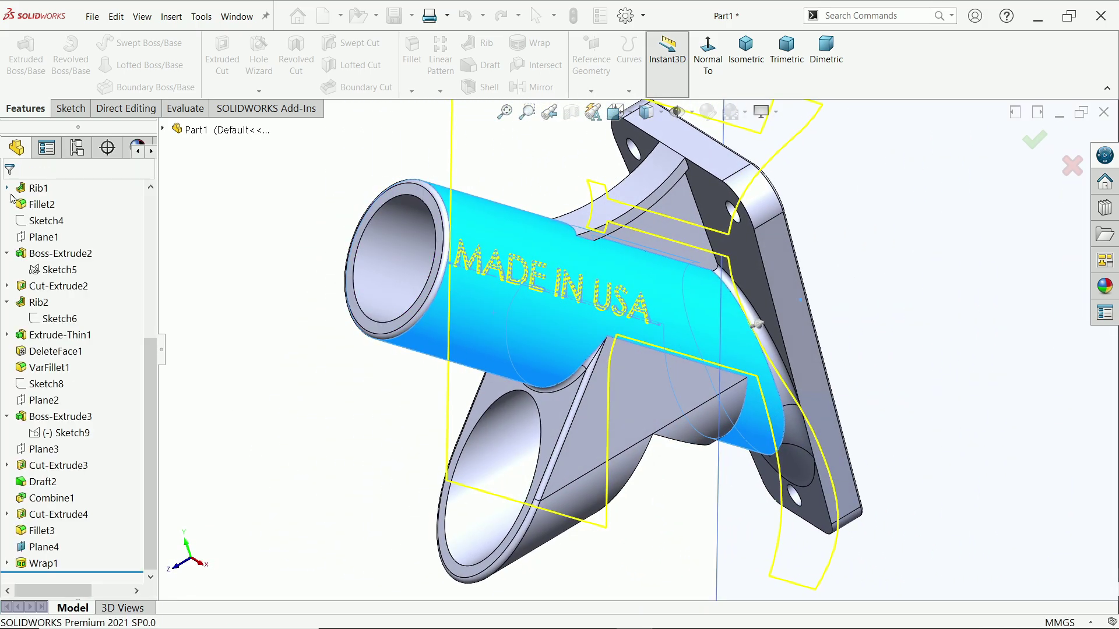
# - Hide the reference plane used for the text and dismiss the unsaved-document notification
pyautogui.click(717, 514)
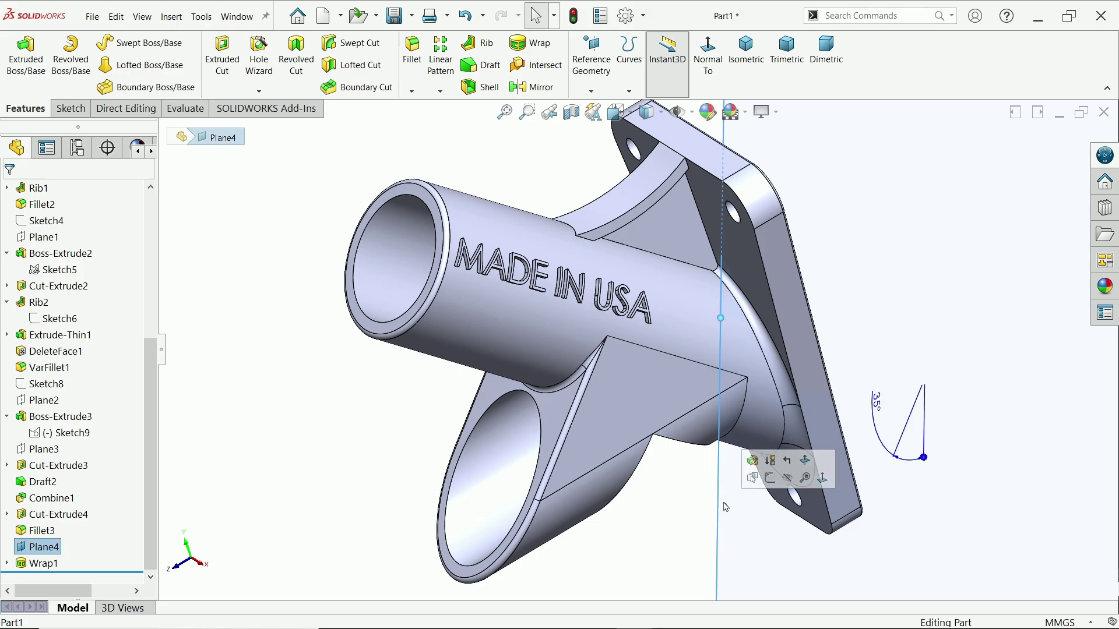
pyautogui.click(790, 481)
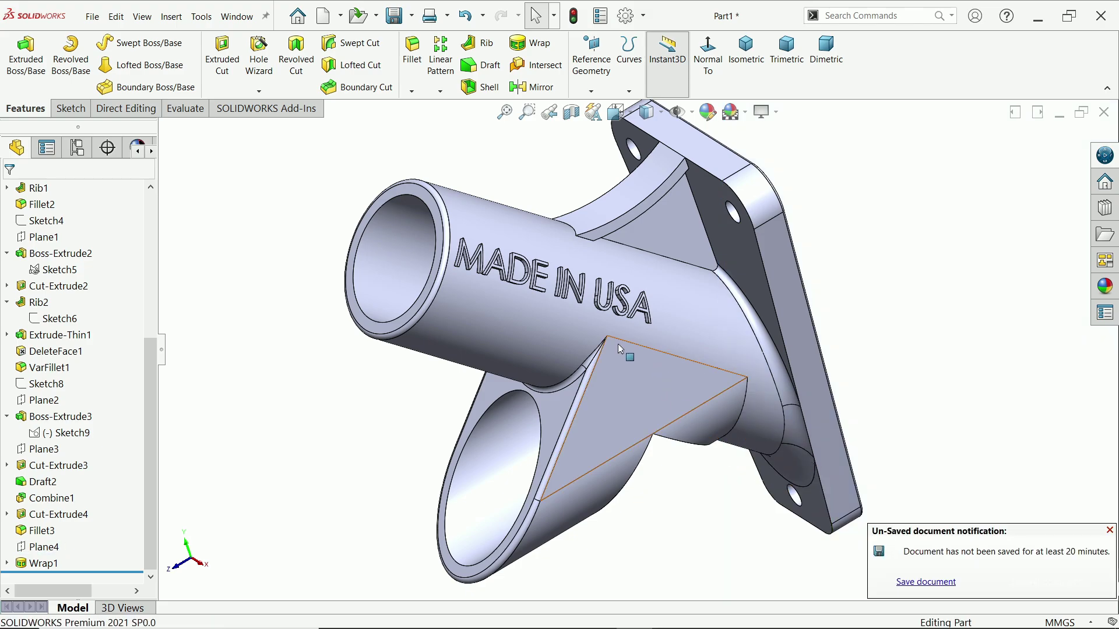
pyautogui.scroll(-2, 624, 350)
pyautogui.click(1109, 530)
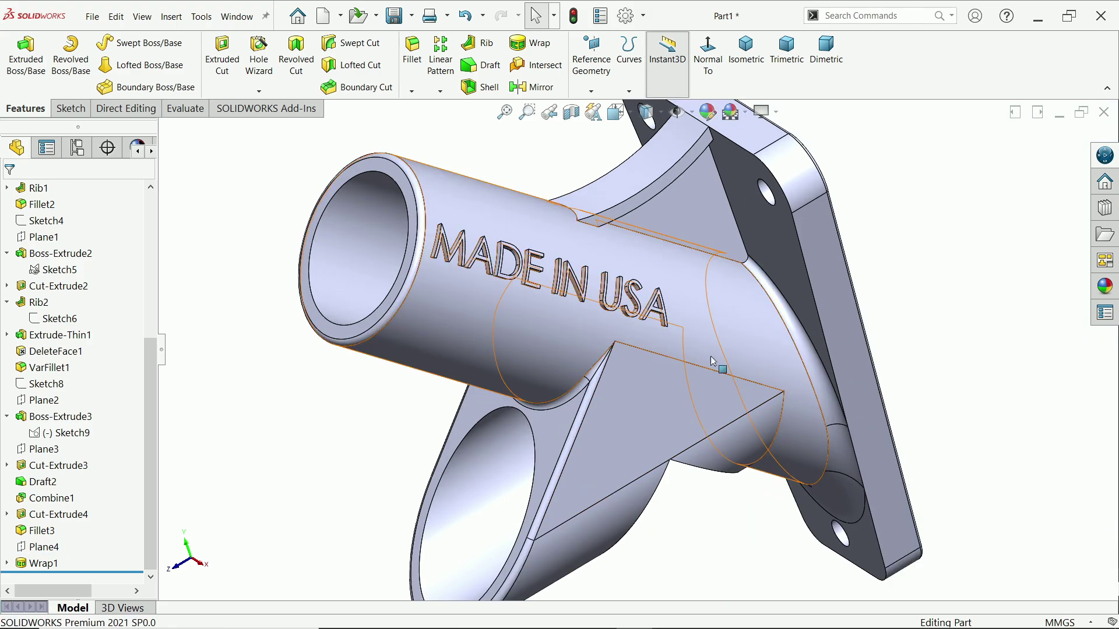
pyautogui.moveTo(688, 326)
pyautogui.mouseDown(button='middle')
pyautogui.moveTo(659, 300)
pyautogui.moveTo(644, 332)
pyautogui.mouseUp(button='middle')
# - Switch to the Exercise 171 drawing and examine the small side boss's height and fillet radii in the front and top views
pyautogui.hotkey('alt', 'Tab')
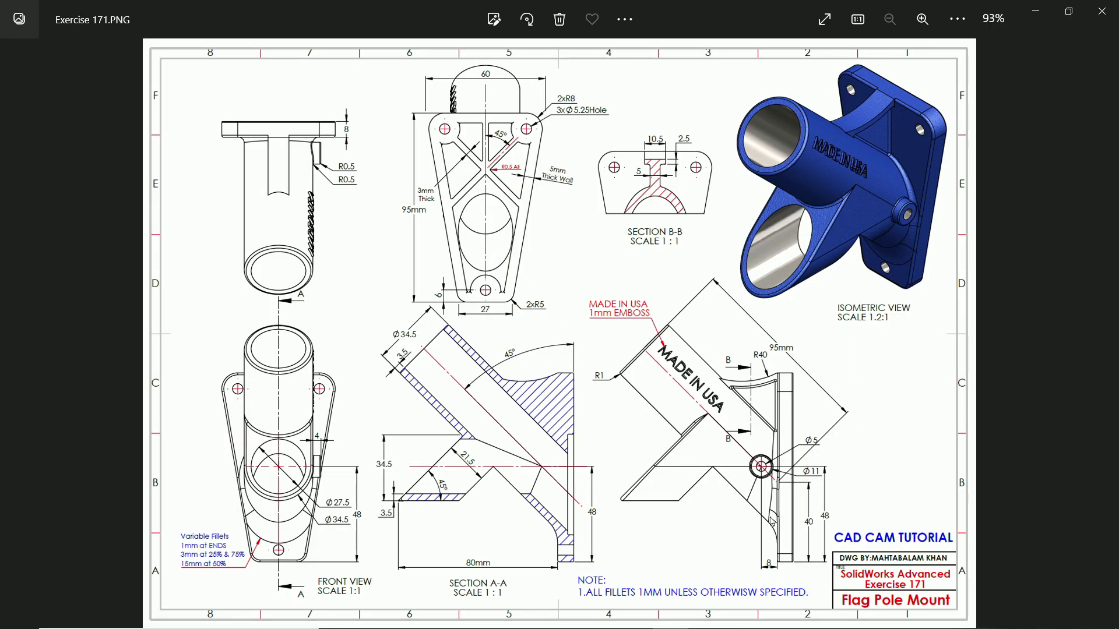
pyautogui.scroll(3, 673, 470)
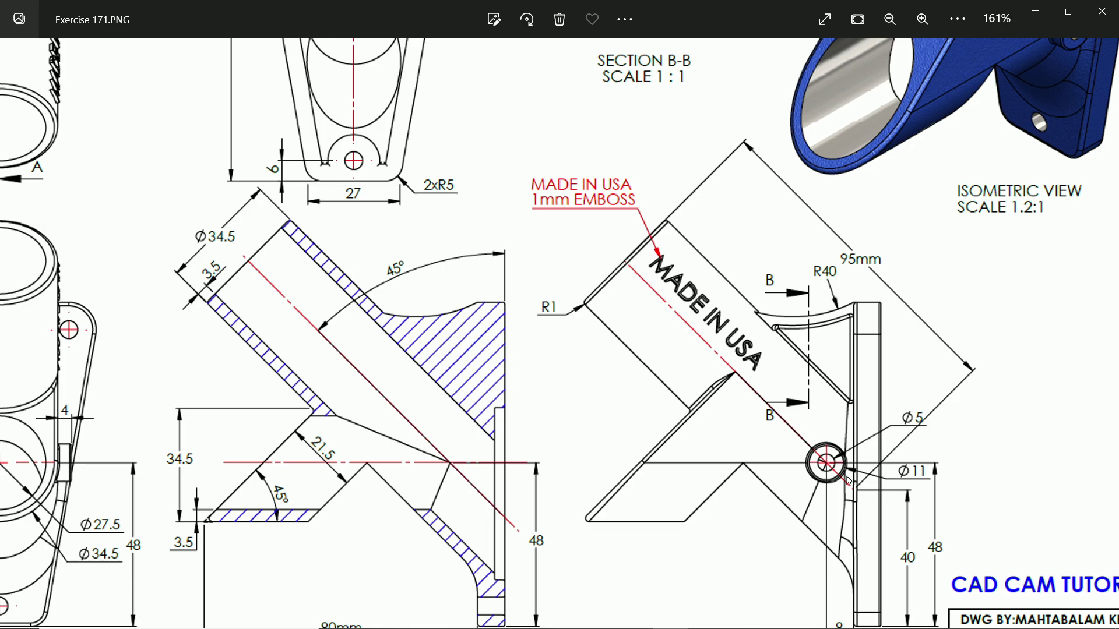
pyautogui.moveTo(741, 455); pyautogui.dragTo(948, 412)
pyautogui.moveTo(495, 418)
pyautogui.mouseDown()
pyautogui.moveTo(334, 411)
pyautogui.moveTo(534, 401)
pyautogui.moveTo(517, 388)
pyautogui.mouseUp()
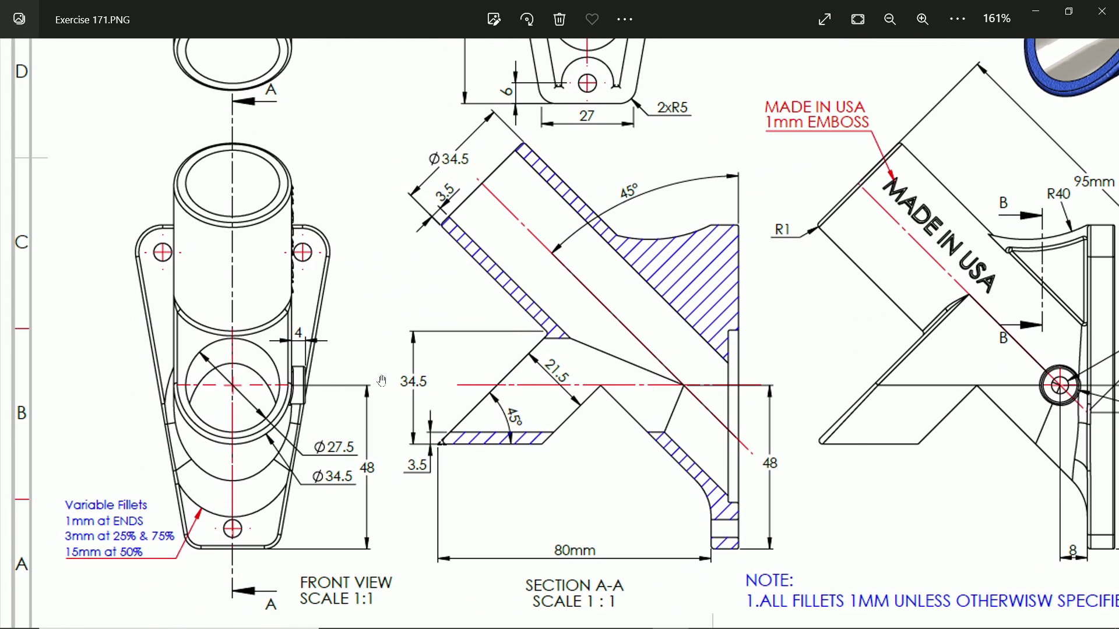
pyautogui.scroll(5, 309, 385)
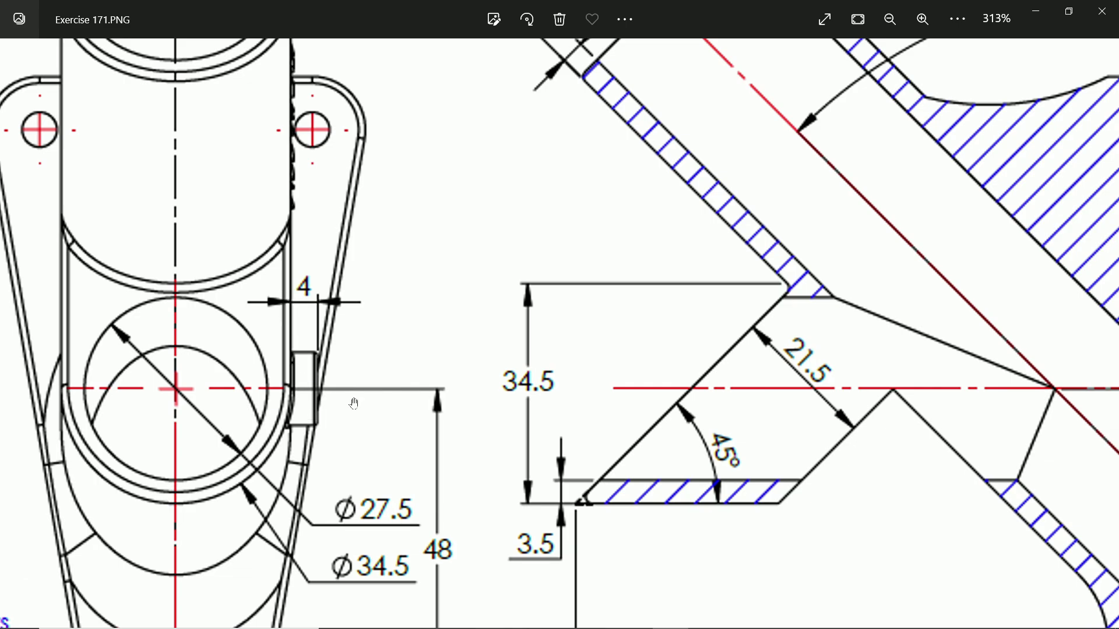
pyautogui.moveTo(403, 362); pyautogui.dragTo(330, 359)
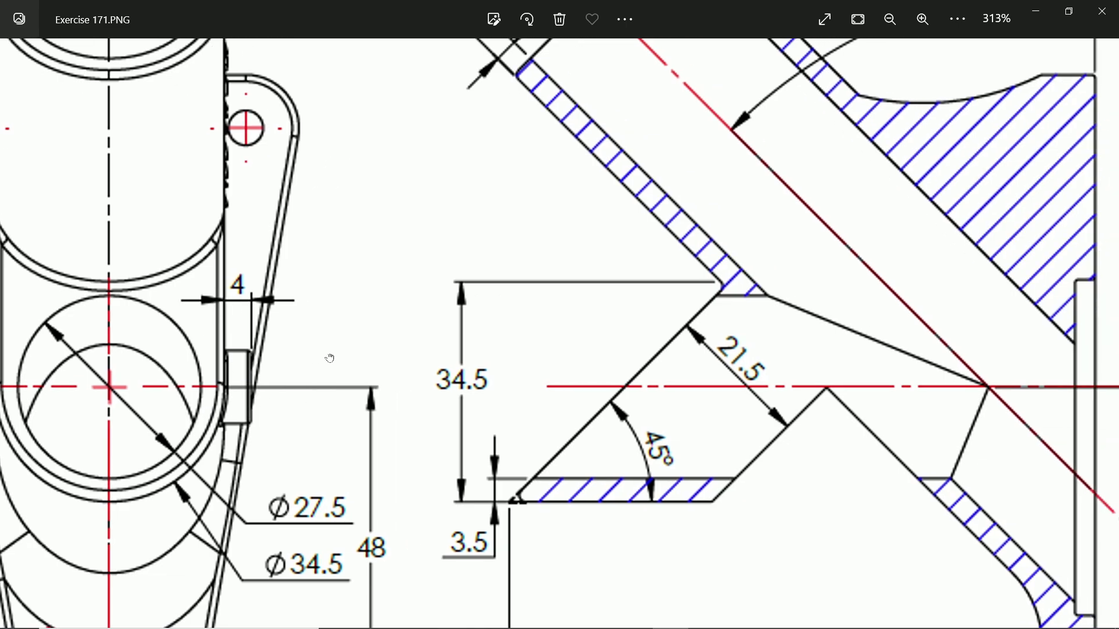
pyautogui.scroll(-5, 458, 350)
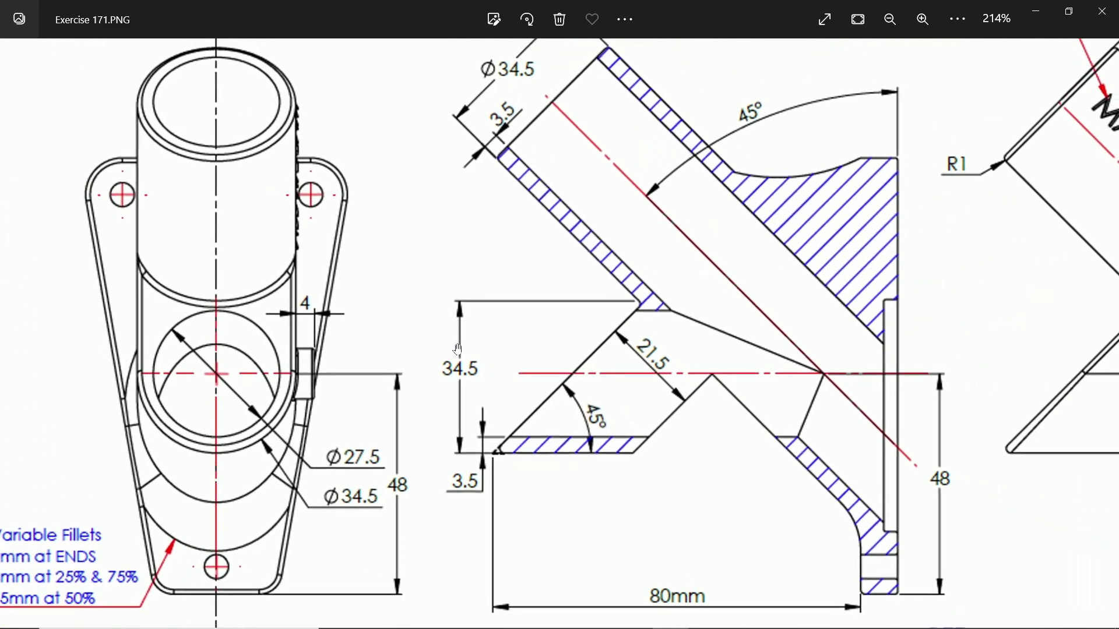
pyautogui.scroll(-1, 458, 350)
pyautogui.moveTo(444, 333)
pyautogui.mouseDown()
pyautogui.moveTo(407, 432)
pyautogui.moveTo(411, 562)
pyautogui.mouseUp()
pyautogui.scroll(5, 239, 260)
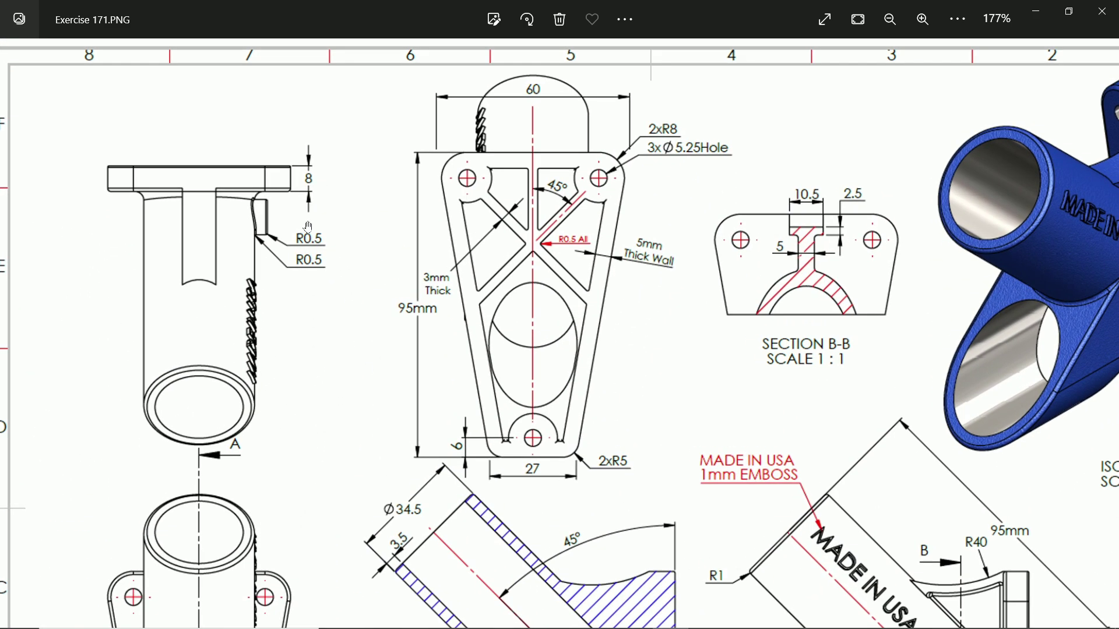
pyautogui.scroll(2, 239, 260)
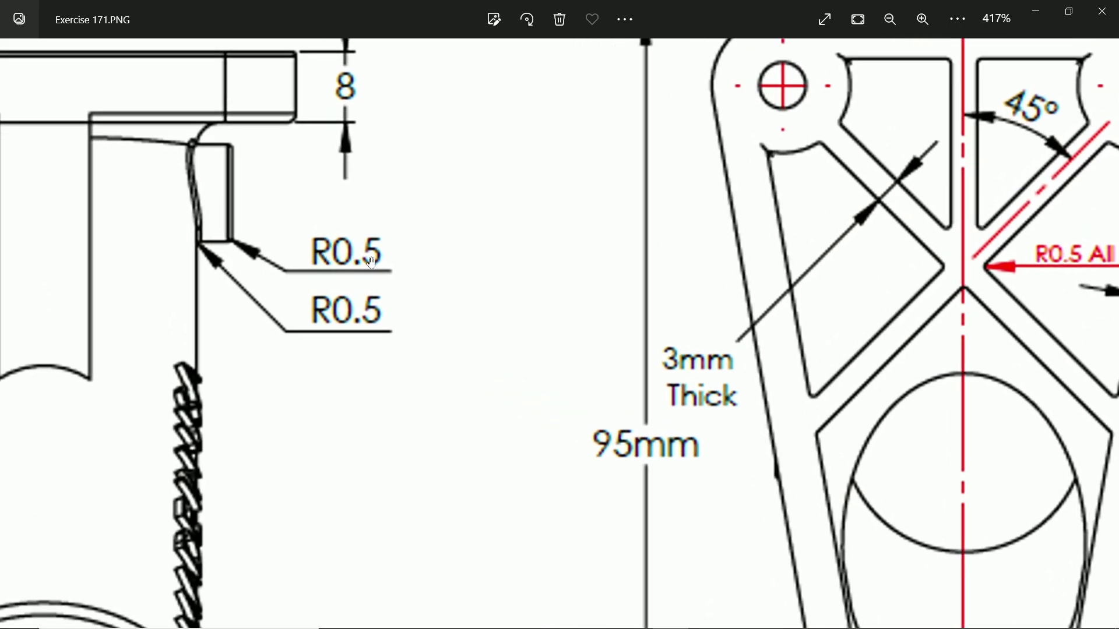
pyautogui.scroll(-8, 219, 251)
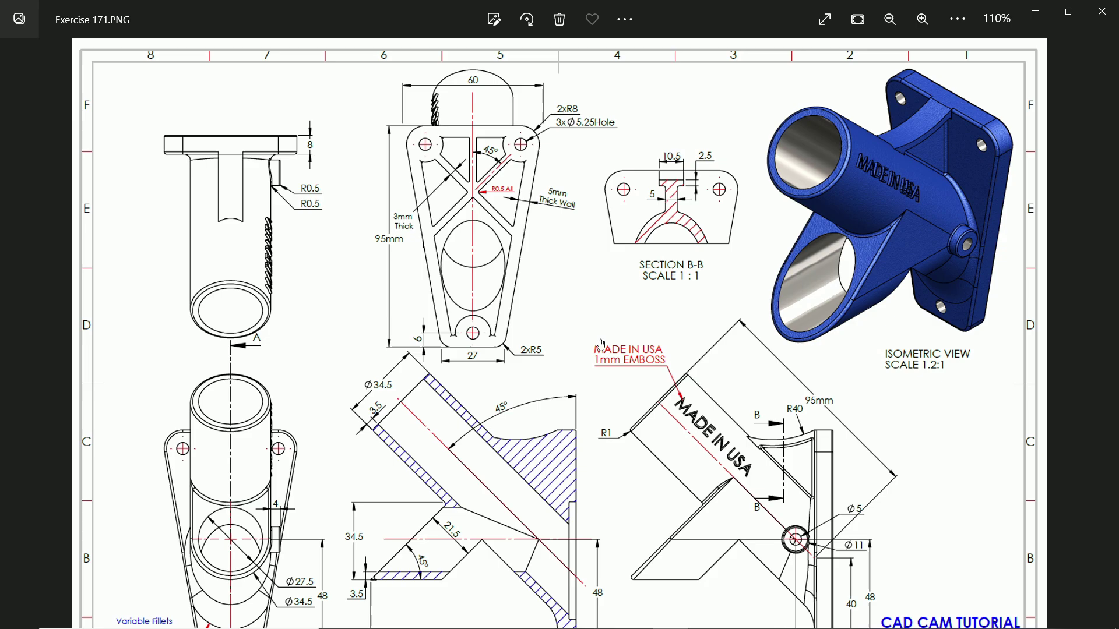
# - Examine the side boss's diameters, offset from the flange and height in the drawing's side and front views, and return to SOLIDWORKS
pyautogui.moveTo(602, 344); pyautogui.dragTo(562, 289)
pyautogui.scroll(3, 768, 392)
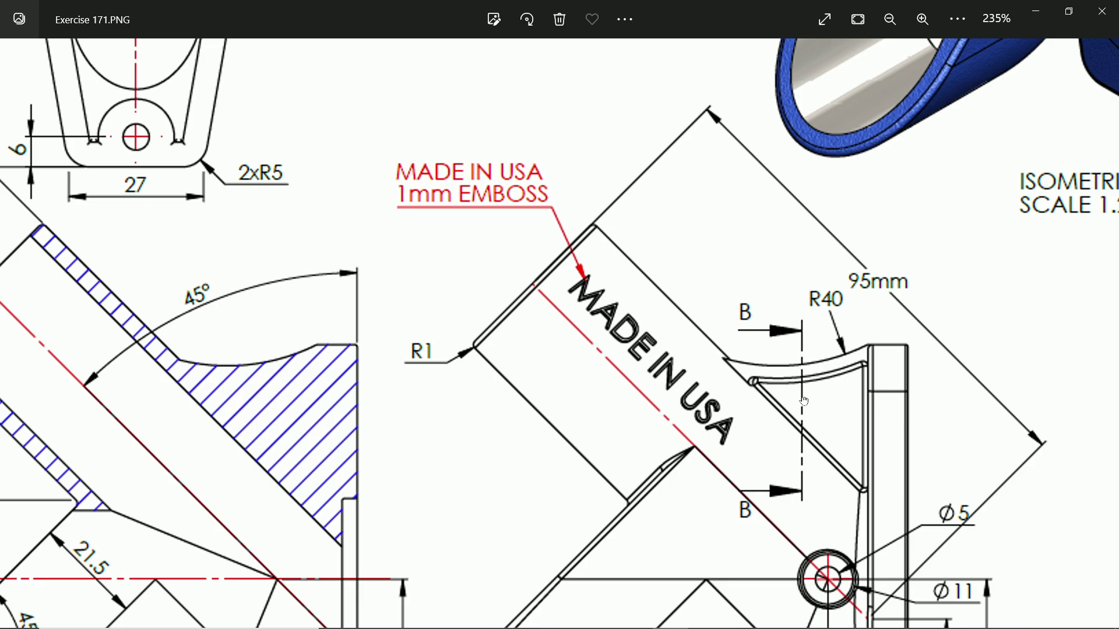
pyautogui.moveTo(805, 402)
pyautogui.mouseDown()
pyautogui.moveTo(735, 256)
pyautogui.moveTo(839, 273)
pyautogui.moveTo(800, 259)
pyautogui.moveTo(846, 280)
pyautogui.mouseUp()
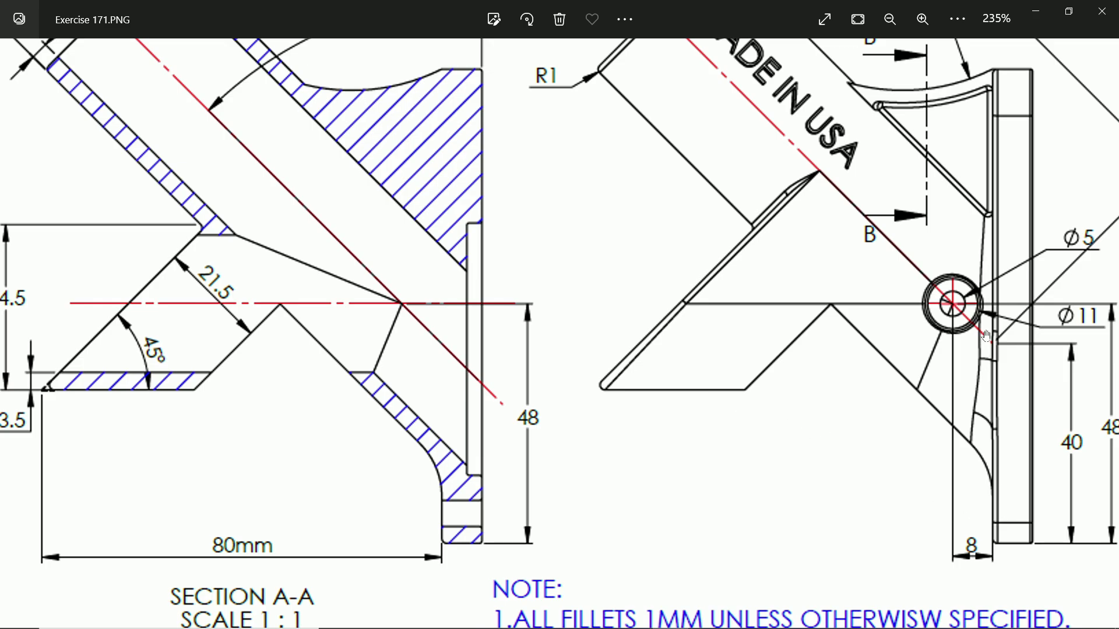
pyautogui.moveTo(662, 284); pyautogui.dragTo(727, 504)
pyautogui.moveTo(573, 262); pyautogui.dragTo(605, 465)
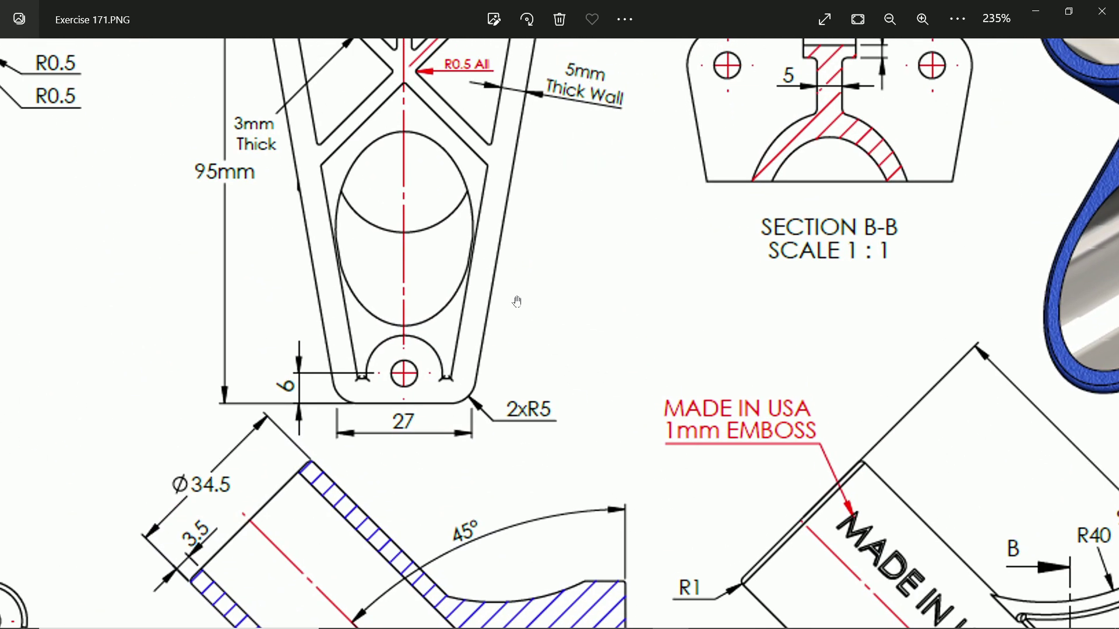
pyautogui.moveTo(515, 302); pyautogui.dragTo(621, 148)
pyautogui.moveTo(607, 210); pyautogui.dragTo(606, 168)
pyautogui.moveTo(404, 398); pyautogui.dragTo(467, 287)
pyautogui.moveTo(336, 430); pyautogui.dragTo(463, 330)
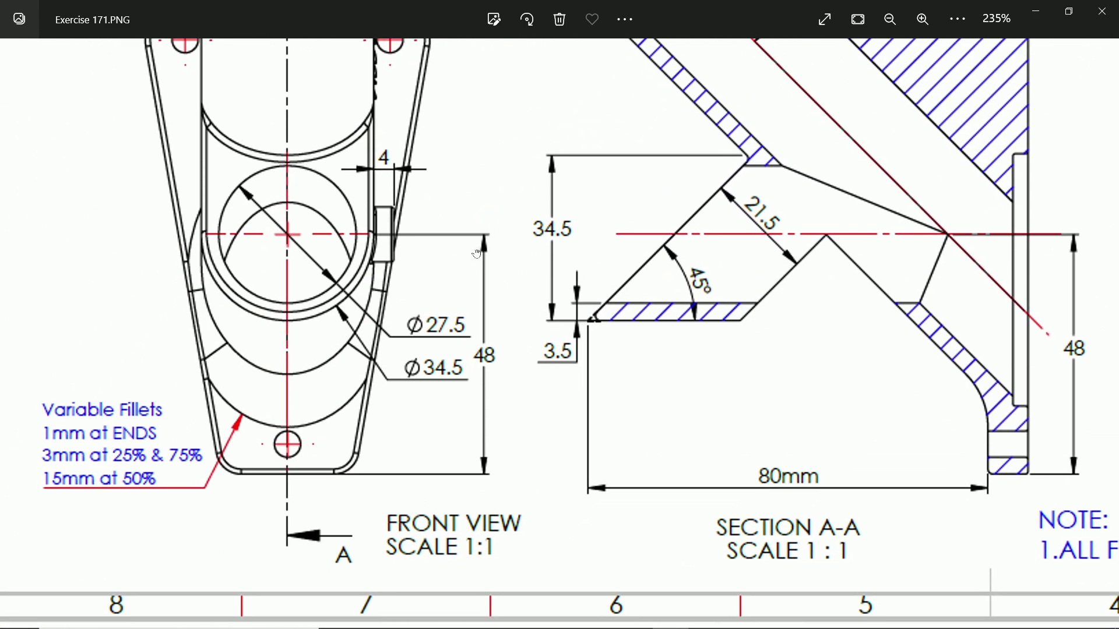
pyautogui.moveTo(379, 365); pyautogui.dragTo(393, 365)
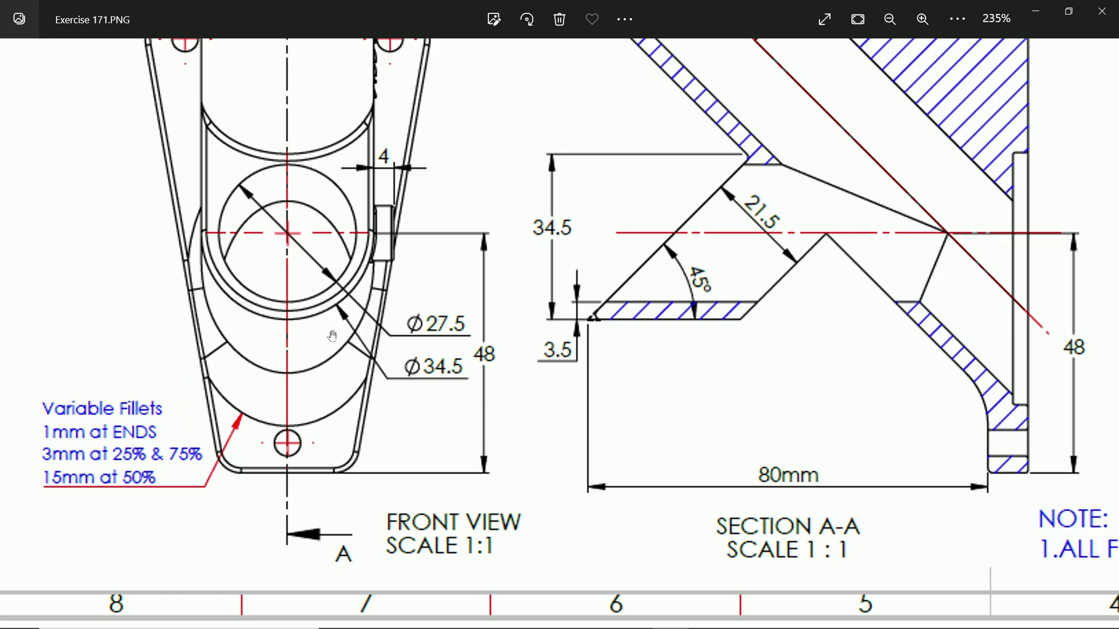
pyautogui.click(1033, 21)
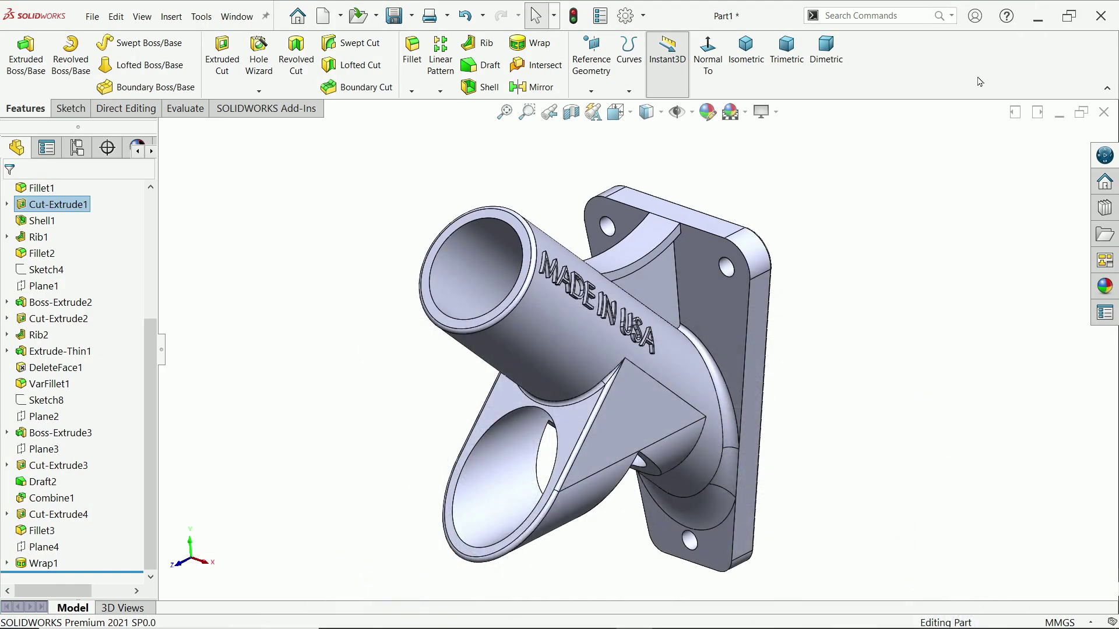
# - Sketch two concentric circles, about 9.8 mm and 5.7 mm in diameter, on the triangular web's side face
pyautogui.click(678, 418)
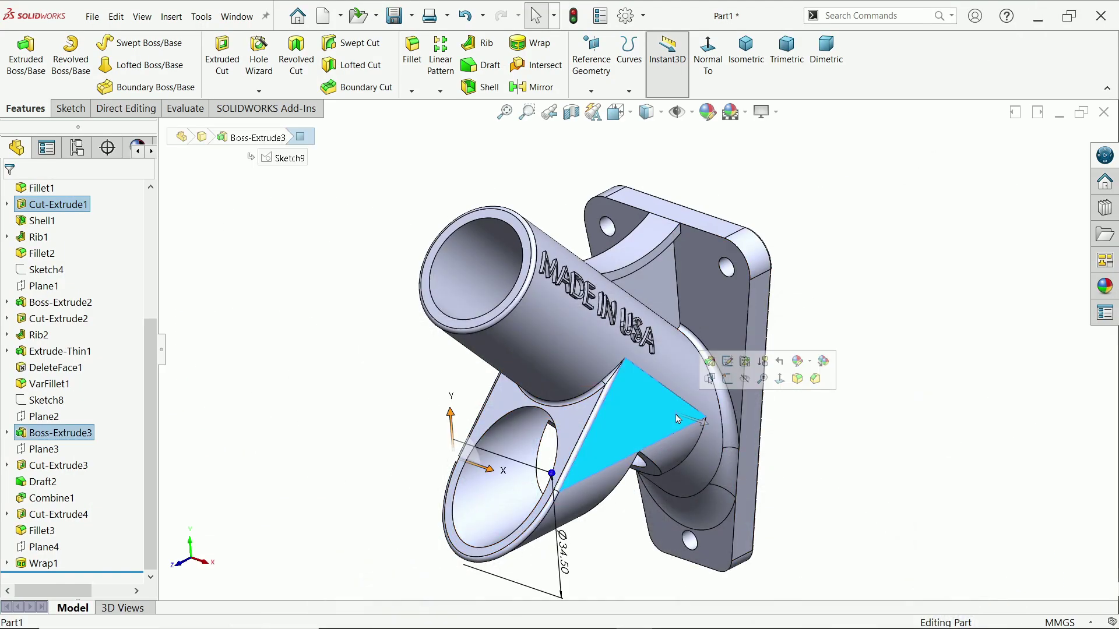
pyautogui.click(727, 378)
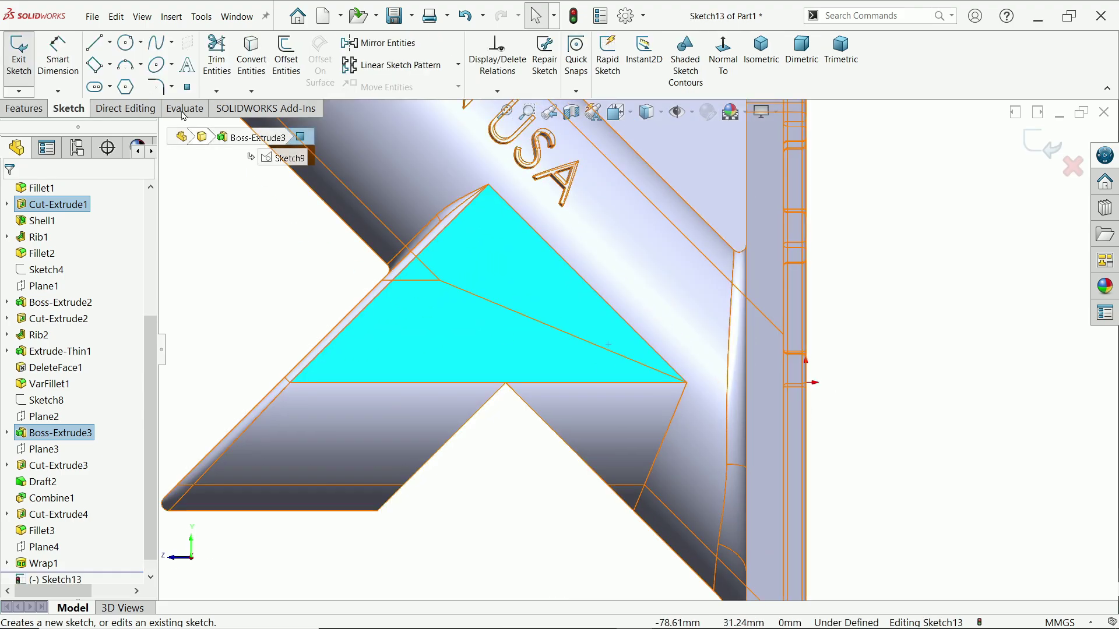
pyautogui.press('c')
pyautogui.moveTo(556, 328)
pyautogui.mouseDown()
pyautogui.moveTo(593, 313)
pyautogui.moveTo(577, 327)
pyautogui.mouseUp()
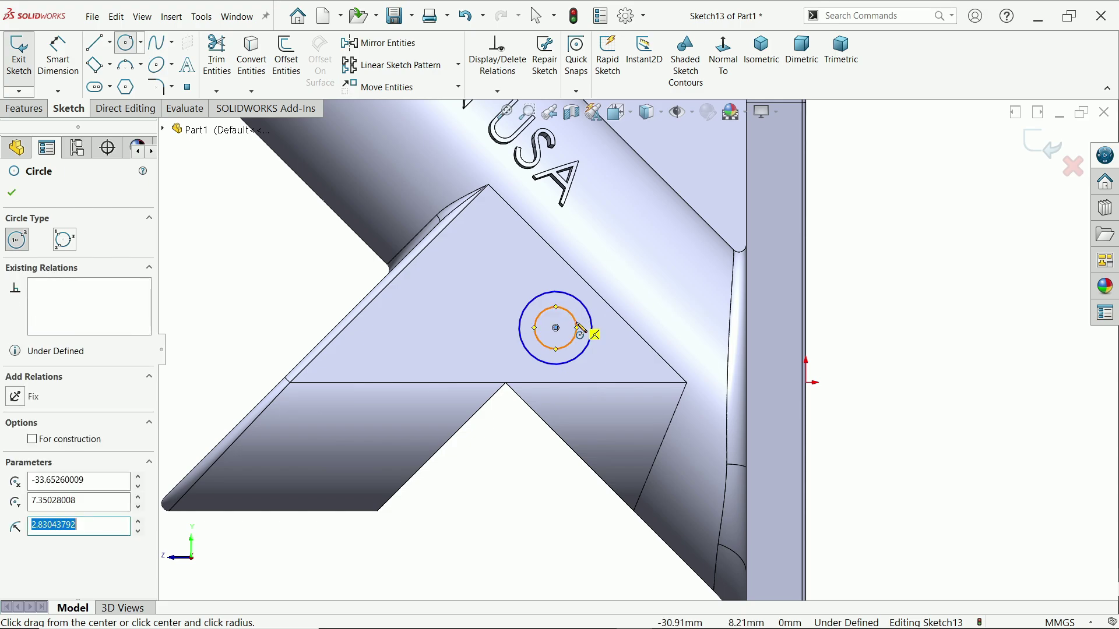
# - Dimension the outer circle's diameter to 11 mm and the inner circle's diameter to 5 mm
pyautogui.press('d')
pyautogui.scroll(-3, 530, 324)
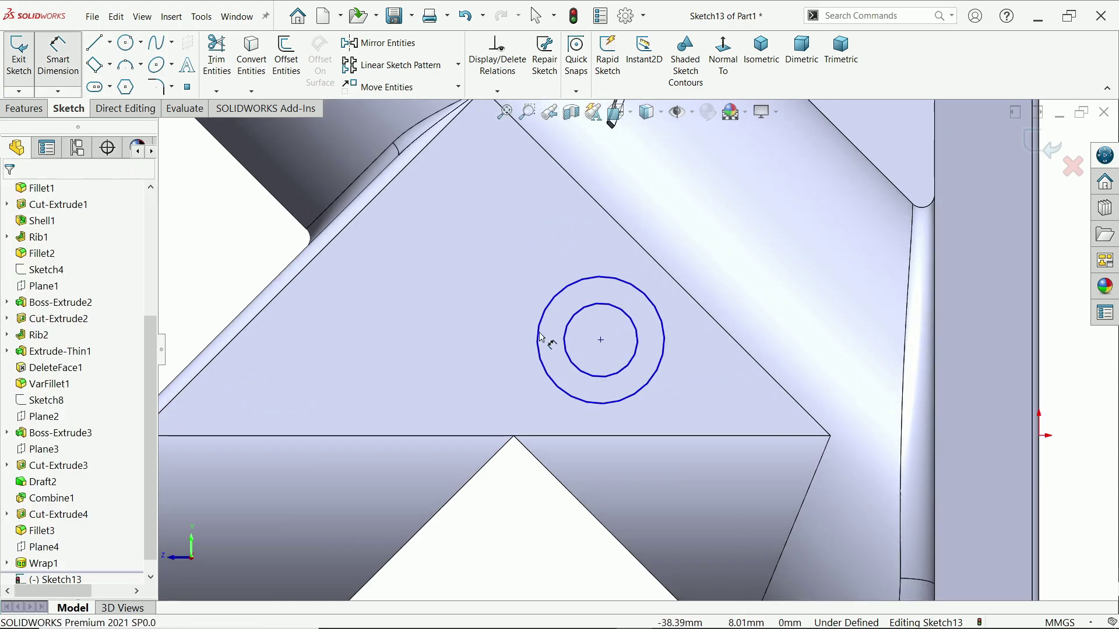
pyautogui.click(542, 338)
pyautogui.click(524, 325)
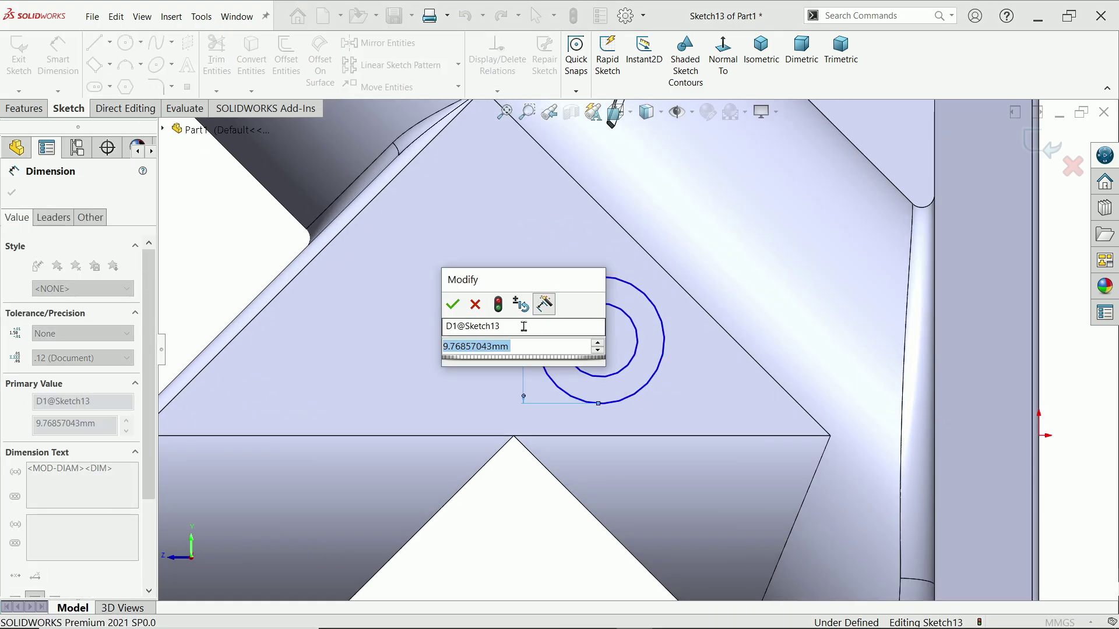
pyautogui.write('11')
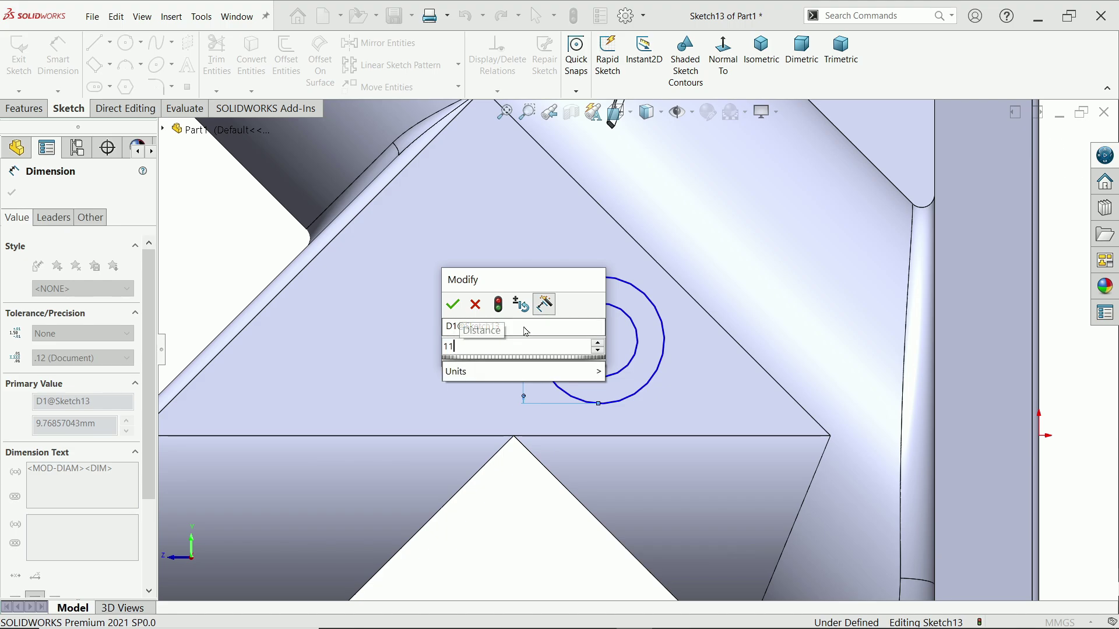
pyautogui.press('Return')
pyautogui.click(628, 363)
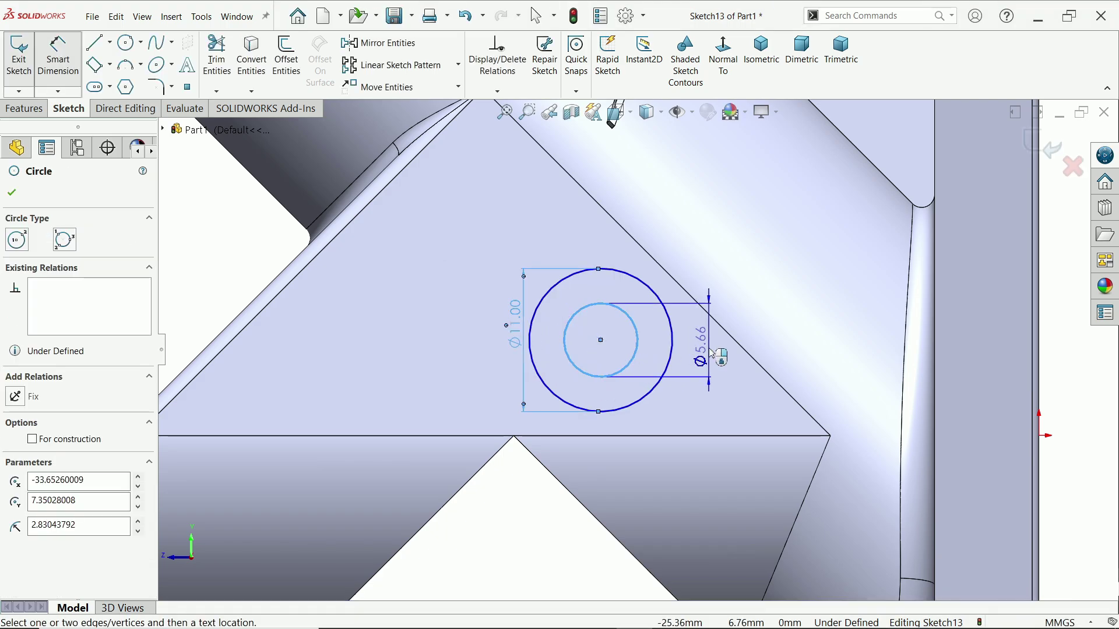
pyautogui.click(697, 347)
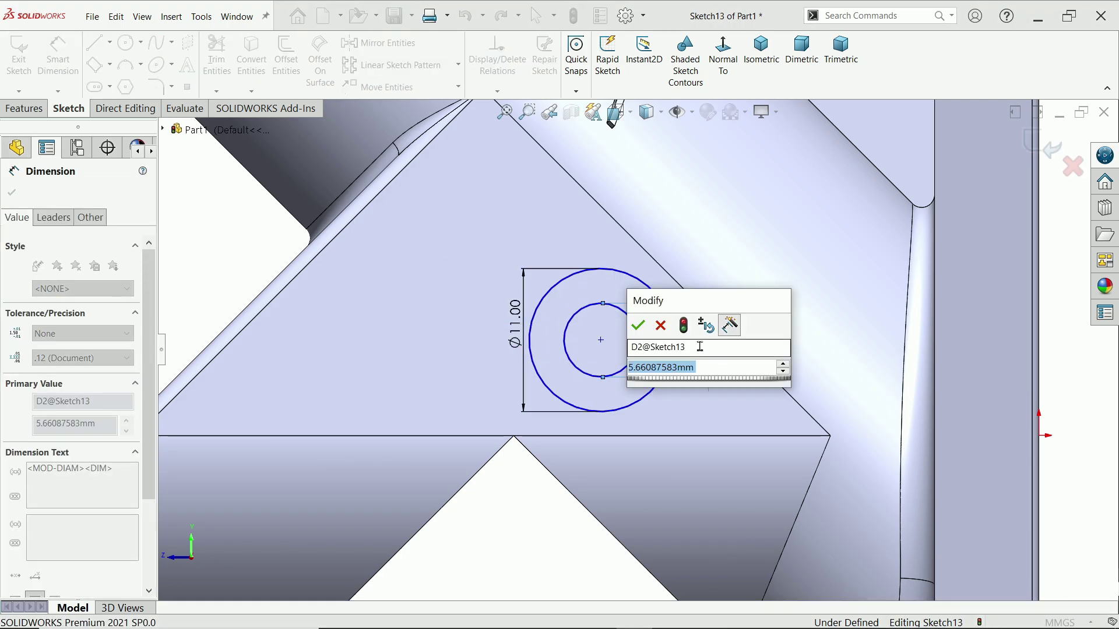
pyautogui.write('5')
pyautogui.press('Return')
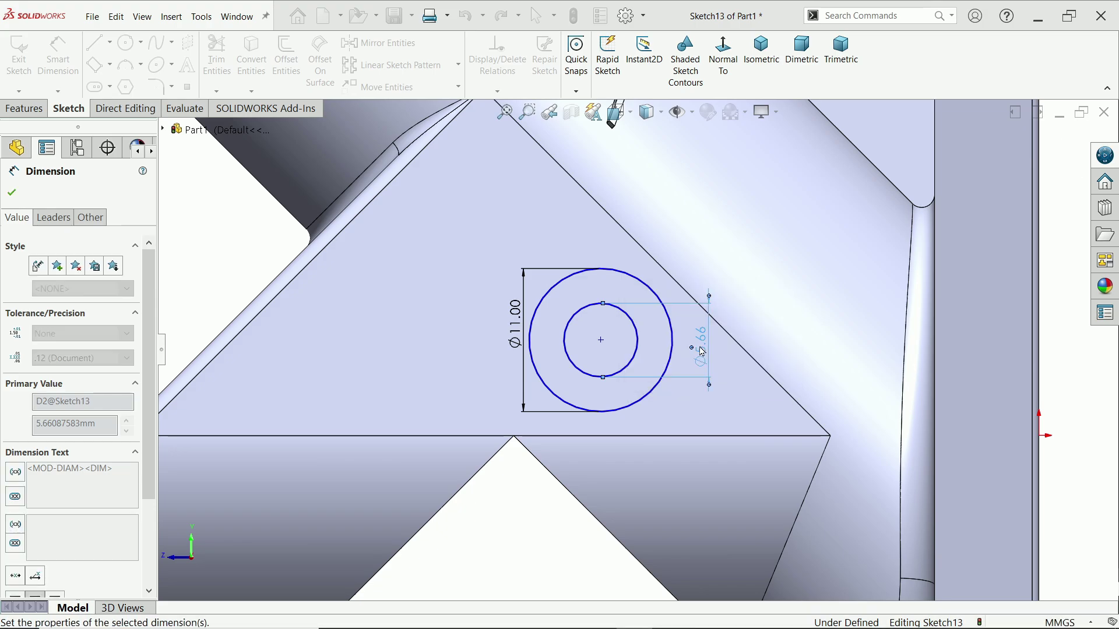
# - Dimension the horizontal distance from the circles' centre to the flange's inner face as 8 mm
pyautogui.scroll(3, 716, 326)
pyautogui.scroll(3, 723, 329)
pyautogui.scroll(-4, 676, 458)
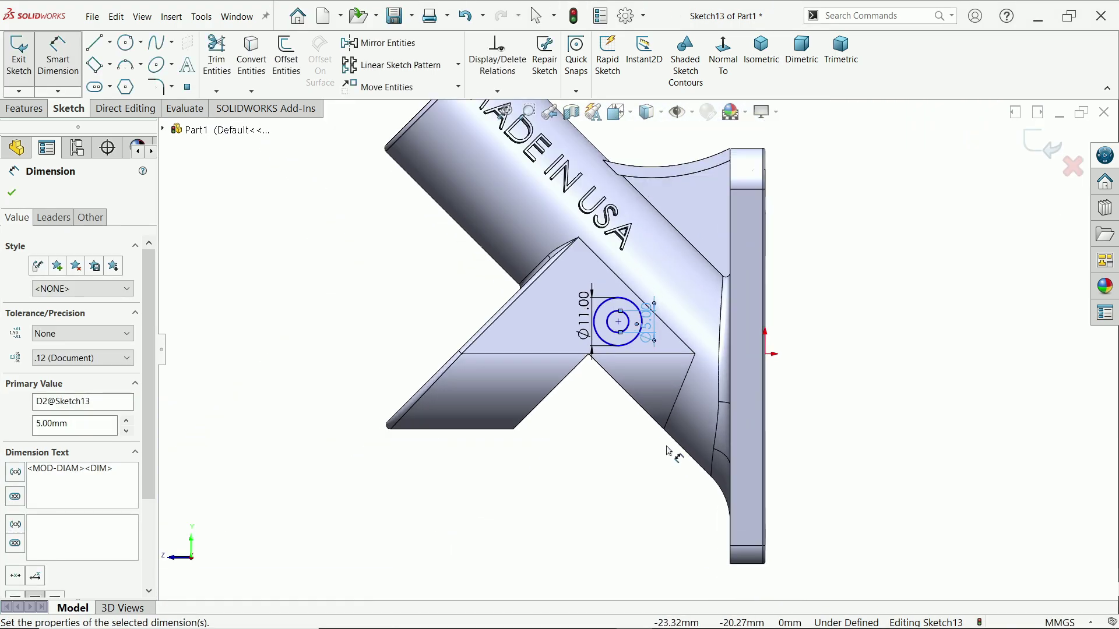
pyautogui.click(608, 292)
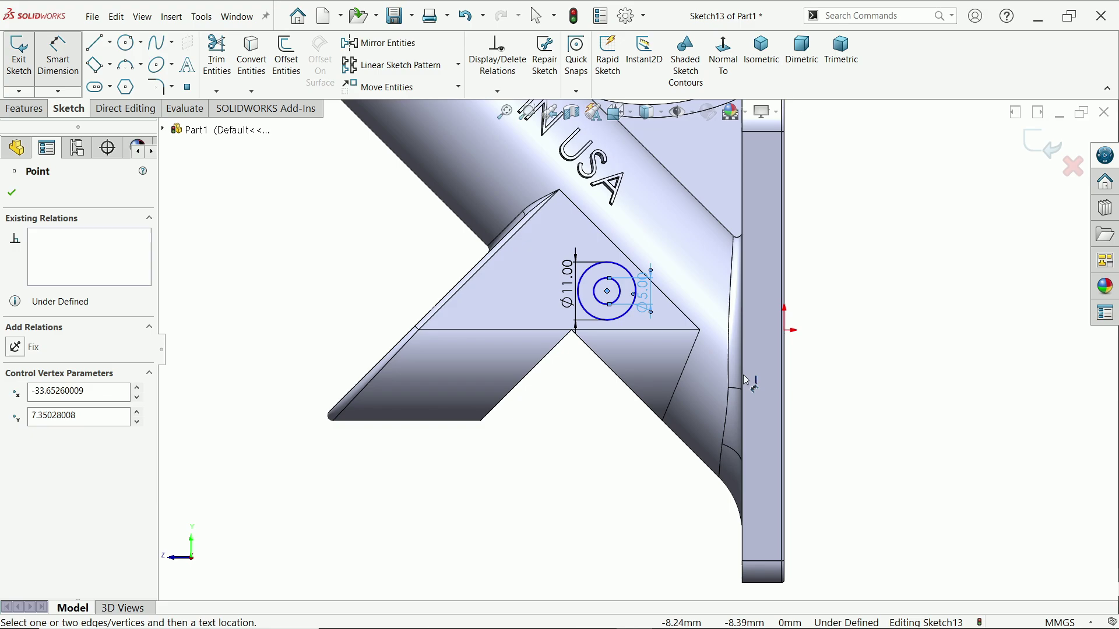
pyautogui.click(744, 377)
pyautogui.click(629, 473)
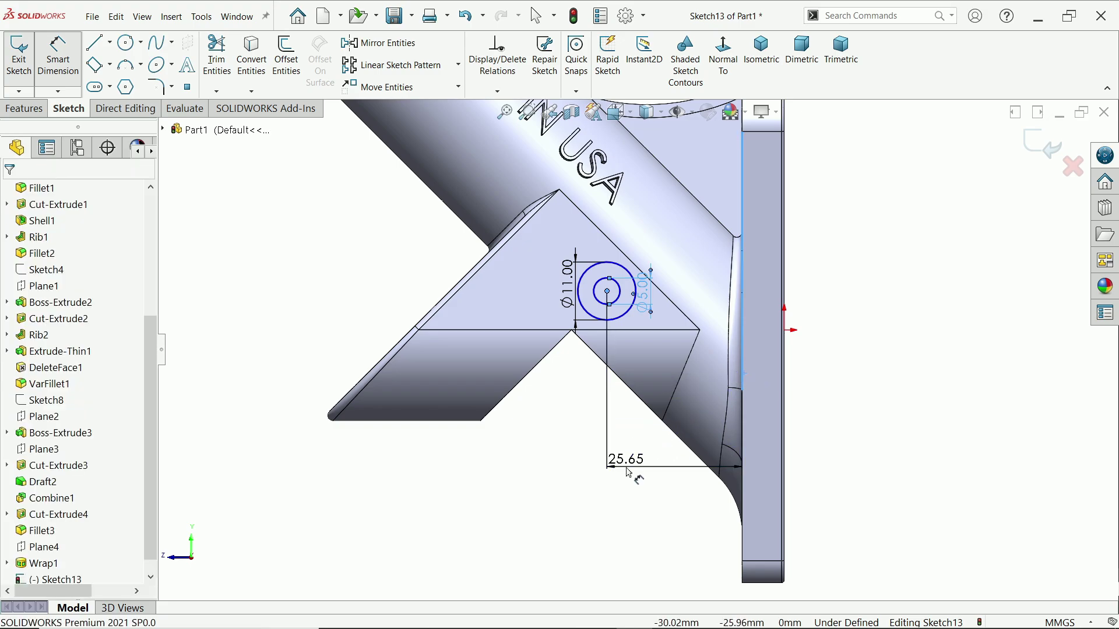
pyautogui.write('8')
pyautogui.press('Return')
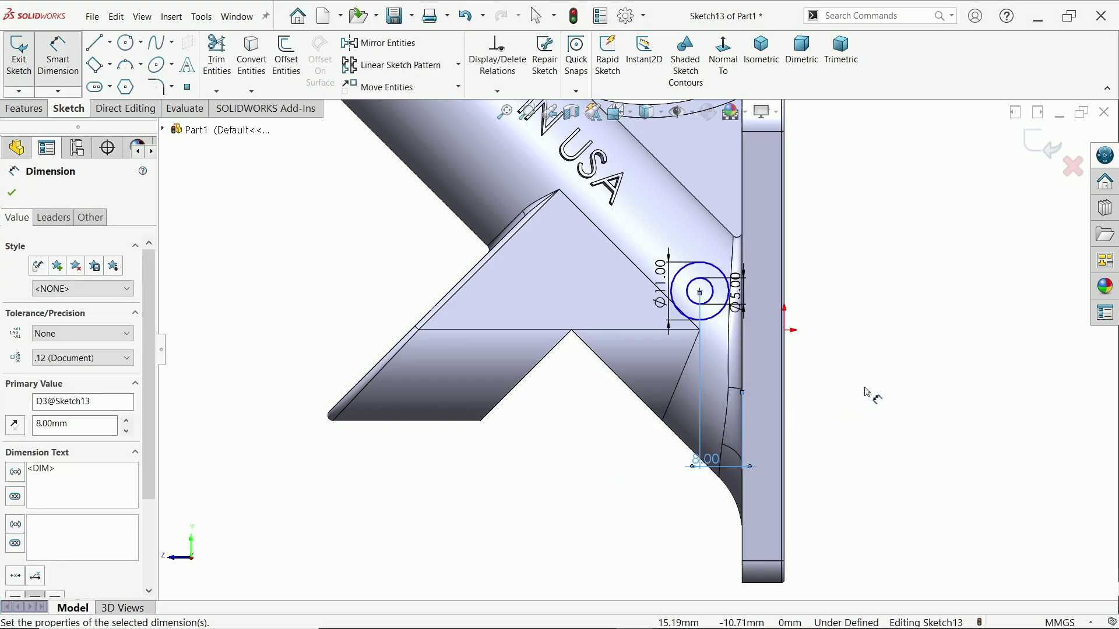
# - Dimension the height of the circles' centre above the flange's lower edge as 48 mm
pyautogui.click(839, 382)
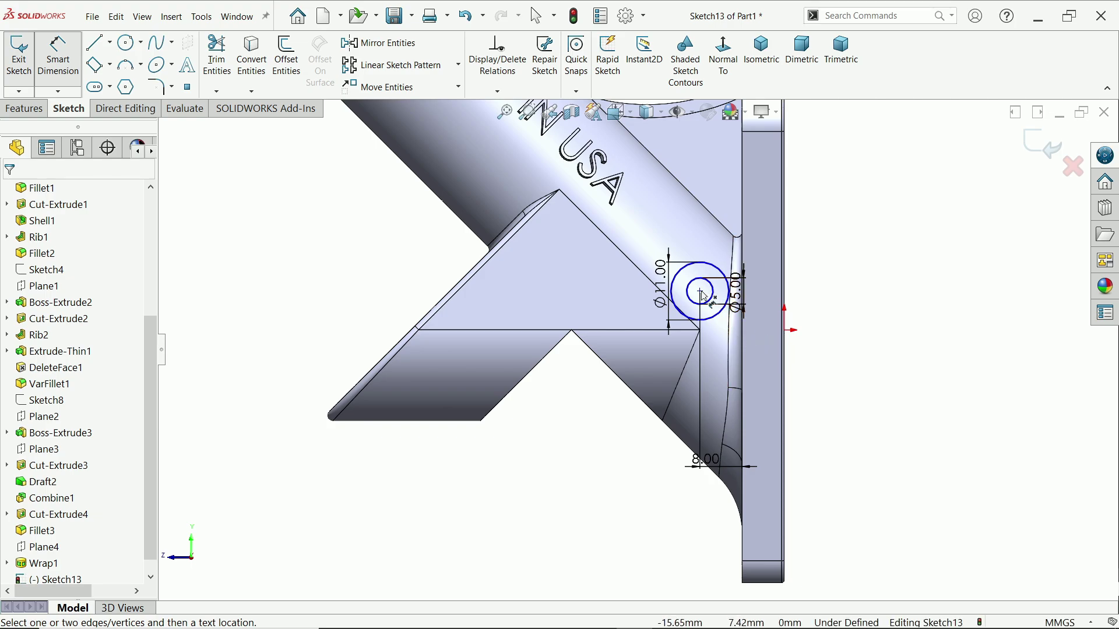
pyautogui.click(700, 292)
pyautogui.click(783, 582)
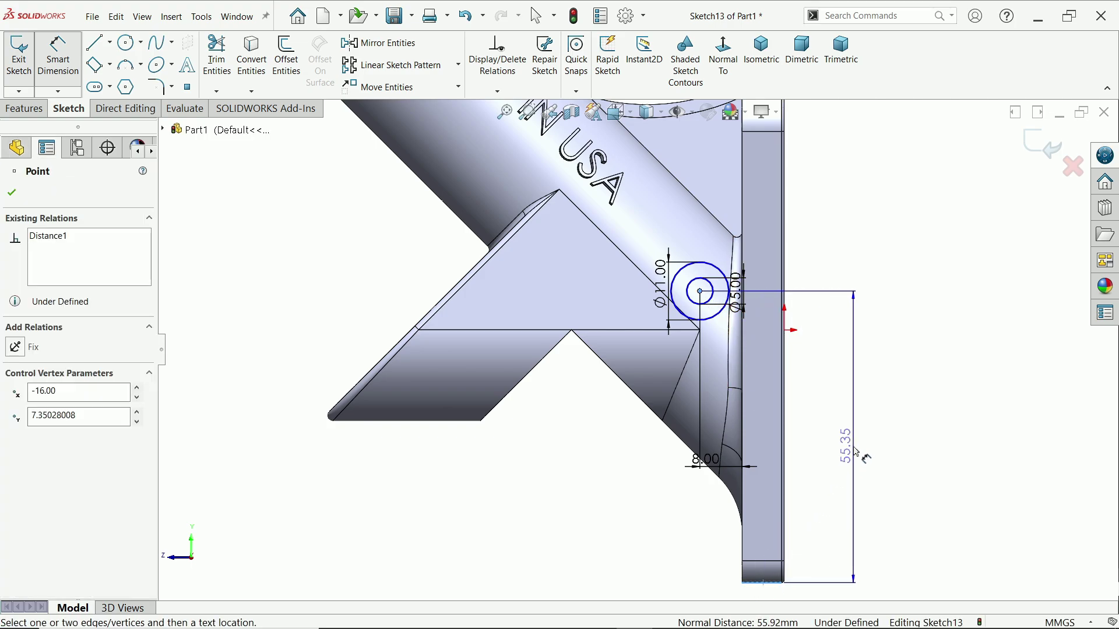
pyautogui.click(852, 458)
pyautogui.write('48')
pyautogui.press('Return')
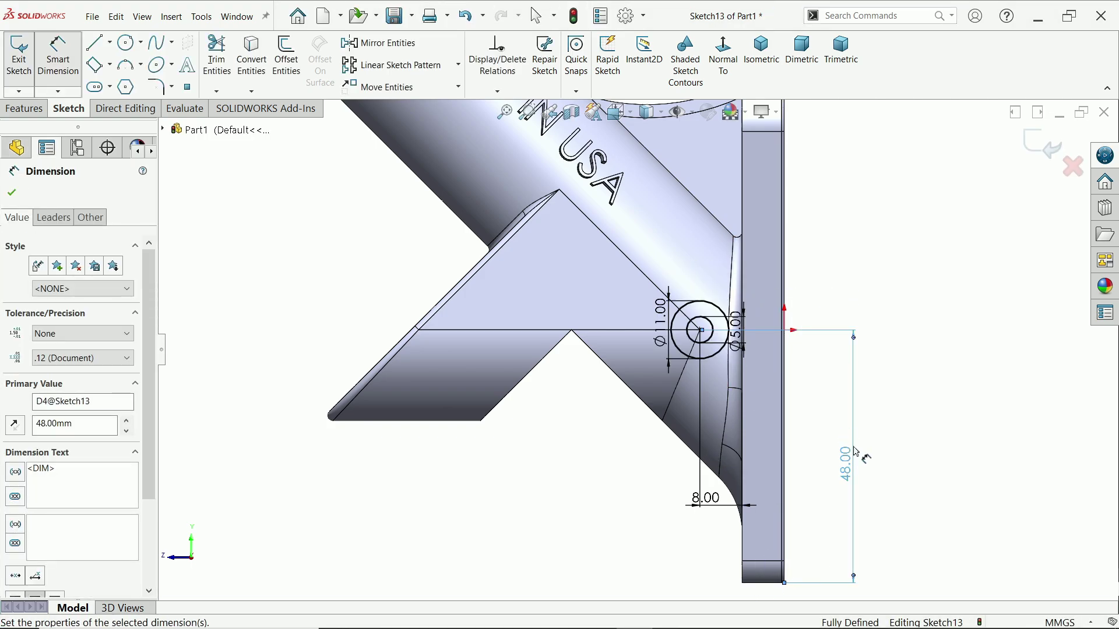
# - Set up an Extruded Boss of the outer 11 mm circle contour with a blind depth of 4 mm
pyautogui.scroll(-3, 697, 331)
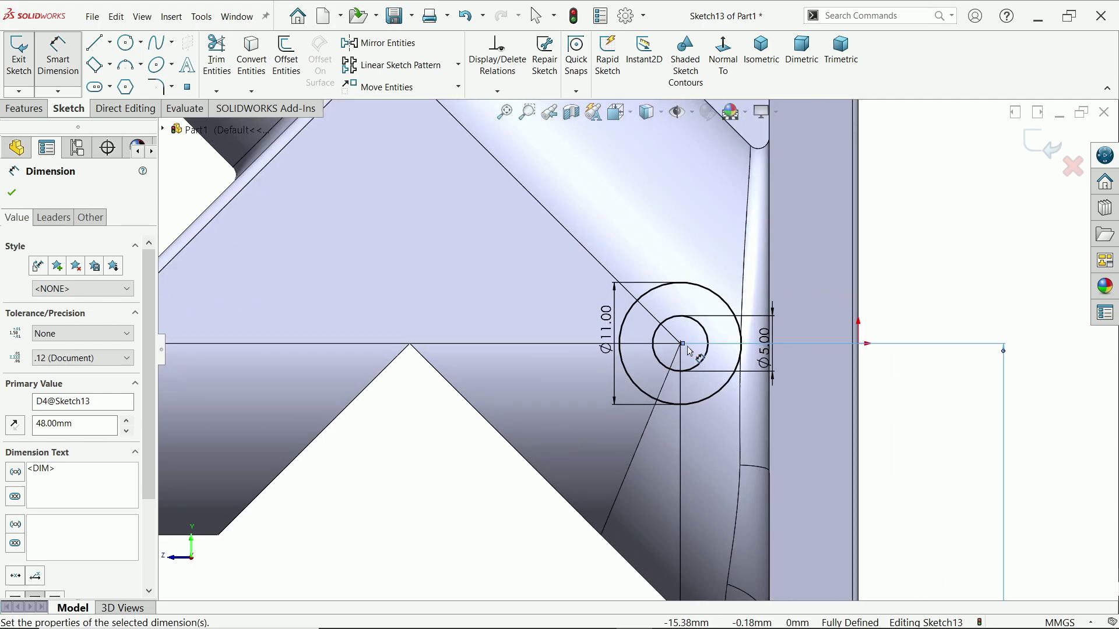
pyautogui.scroll(3, 689, 351)
pyautogui.click(28, 112)
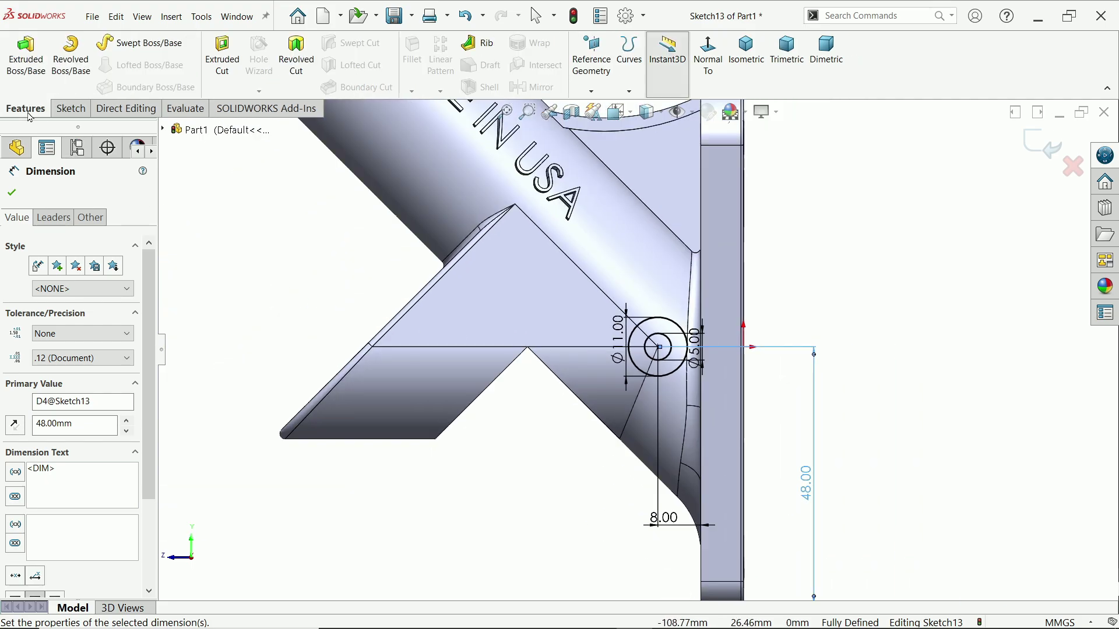
pyautogui.click(21, 69)
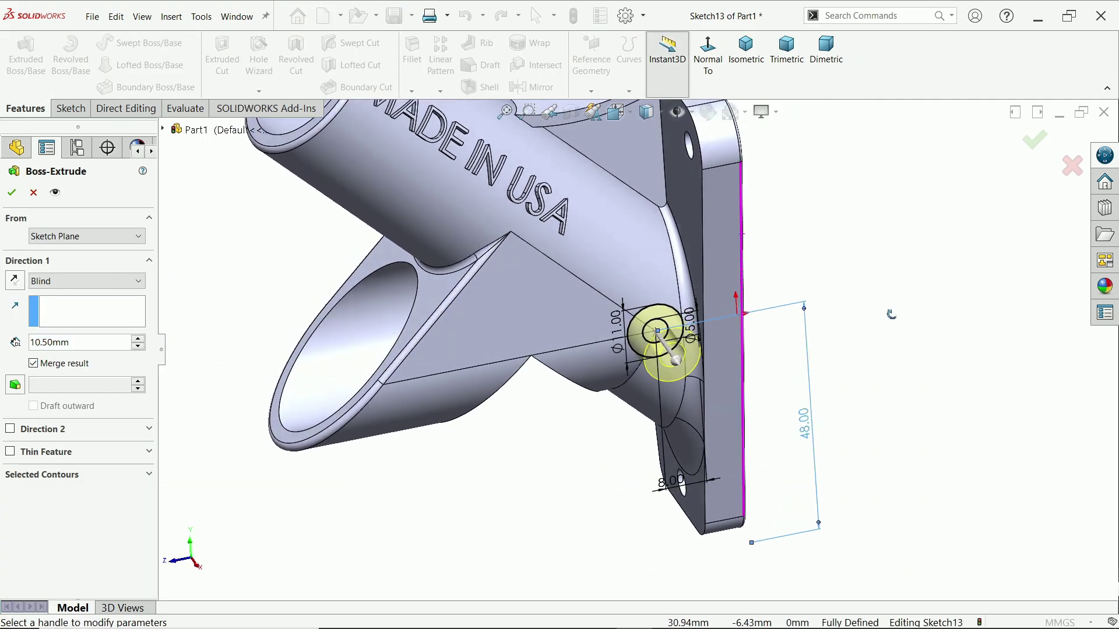
pyautogui.scroll(-2, 654, 361)
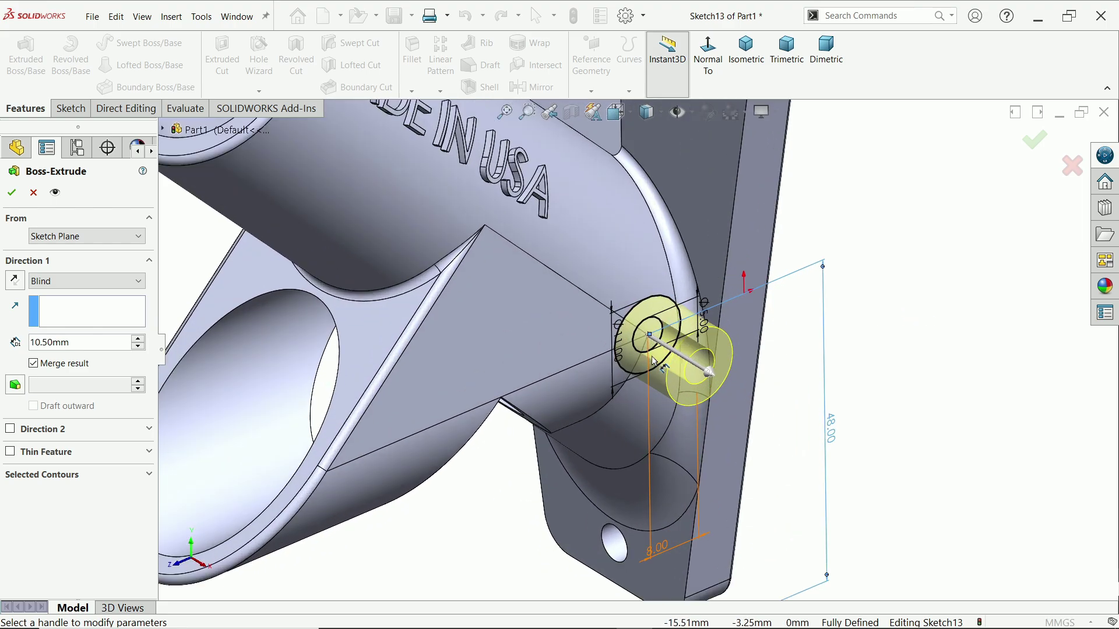
pyautogui.scroll(-2, 654, 361)
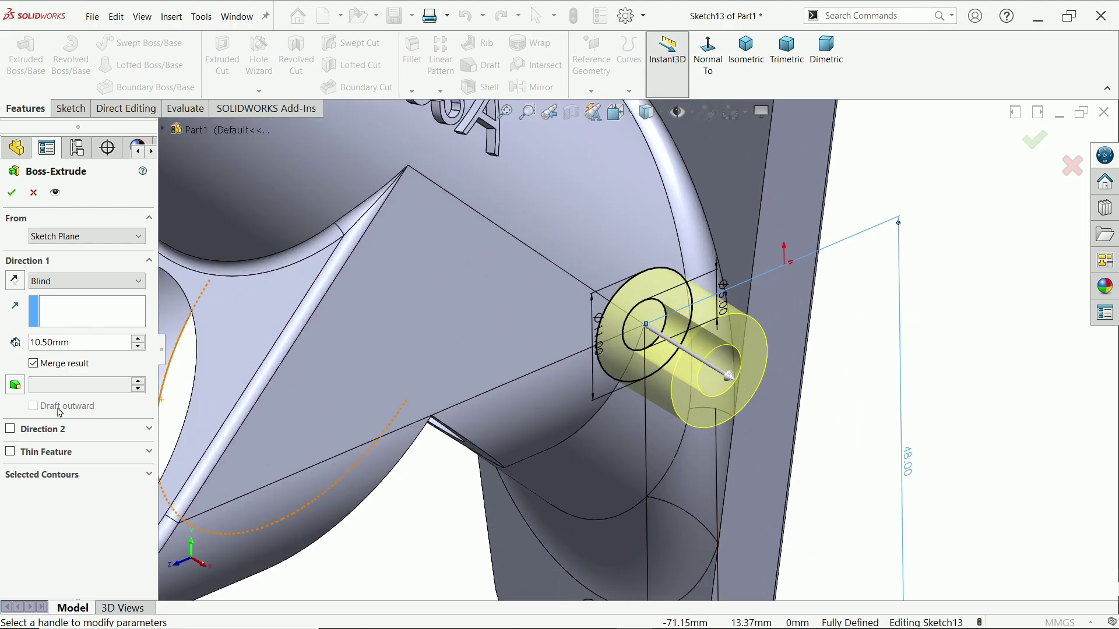
pyautogui.click(39, 484)
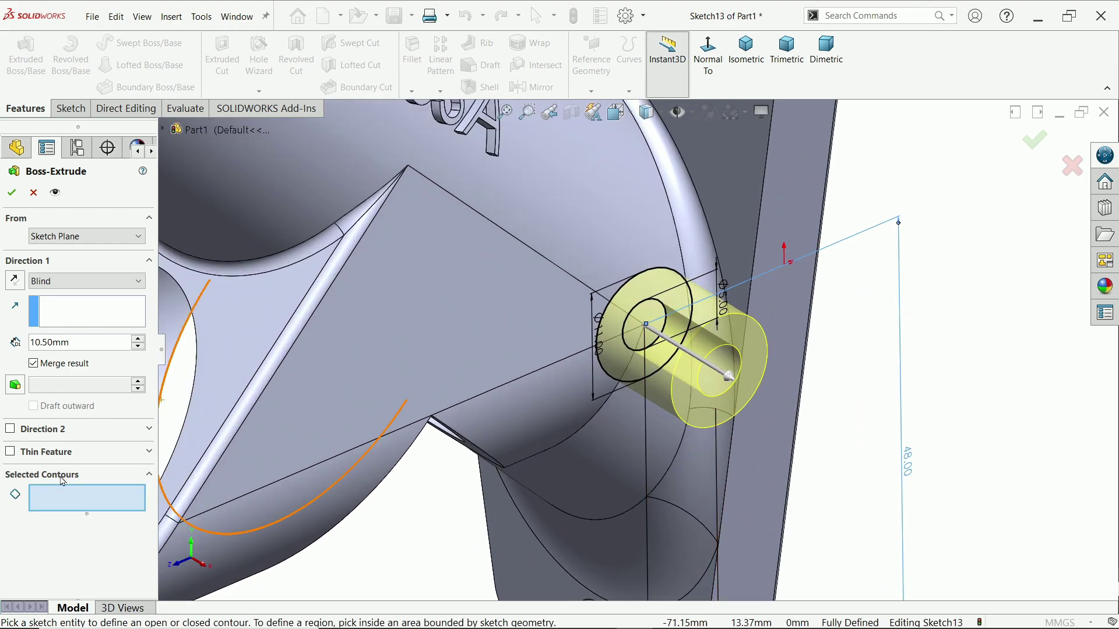
pyautogui.click(631, 385)
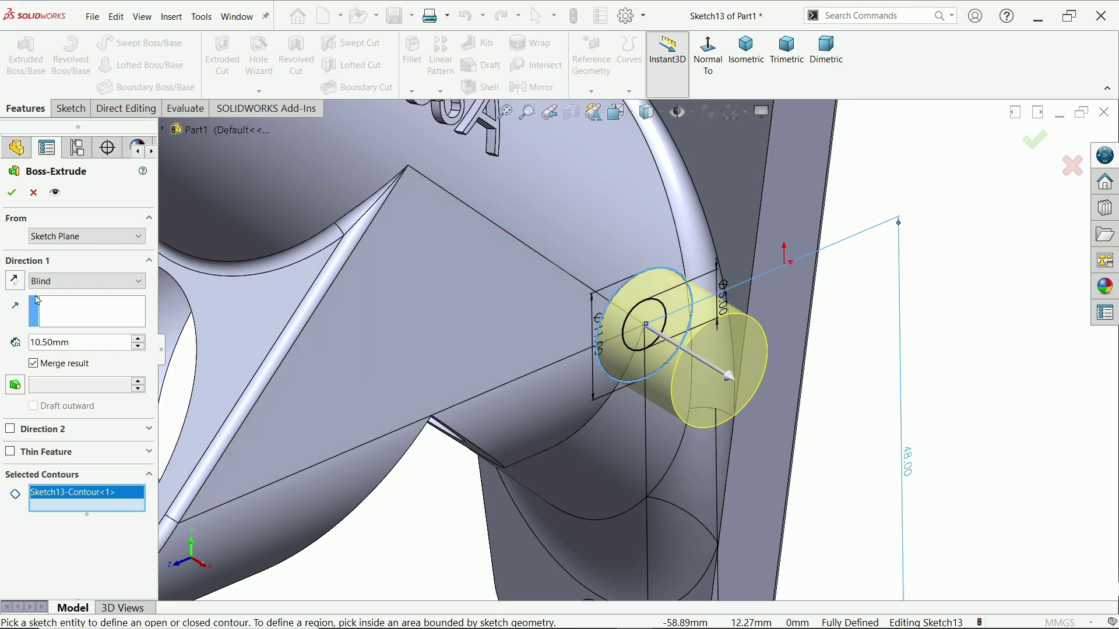
pyautogui.write('4')
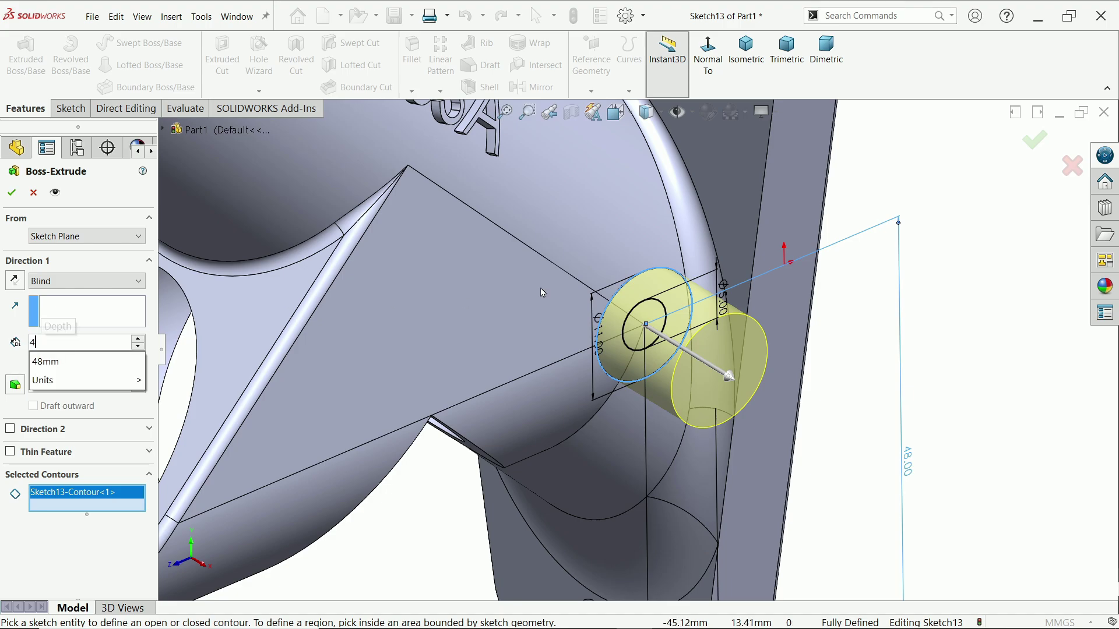
pyautogui.press('Return')
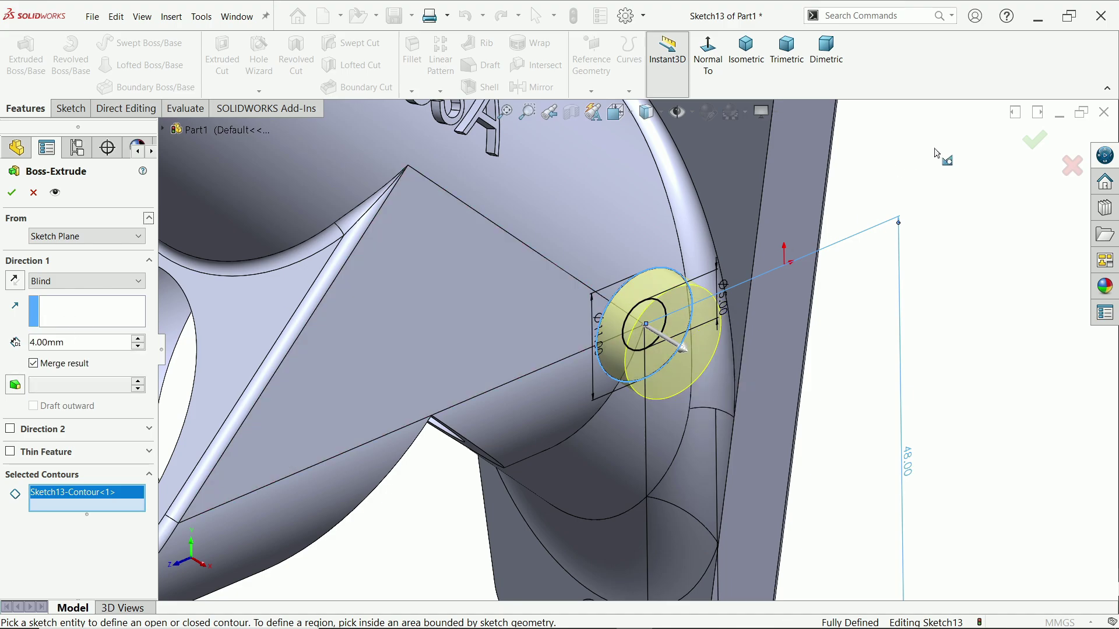
# - Add a second direction to the boss extrusion with the Up To Next end condition and finish the feature
pyautogui.click(9, 430)
pyautogui.click(64, 447)
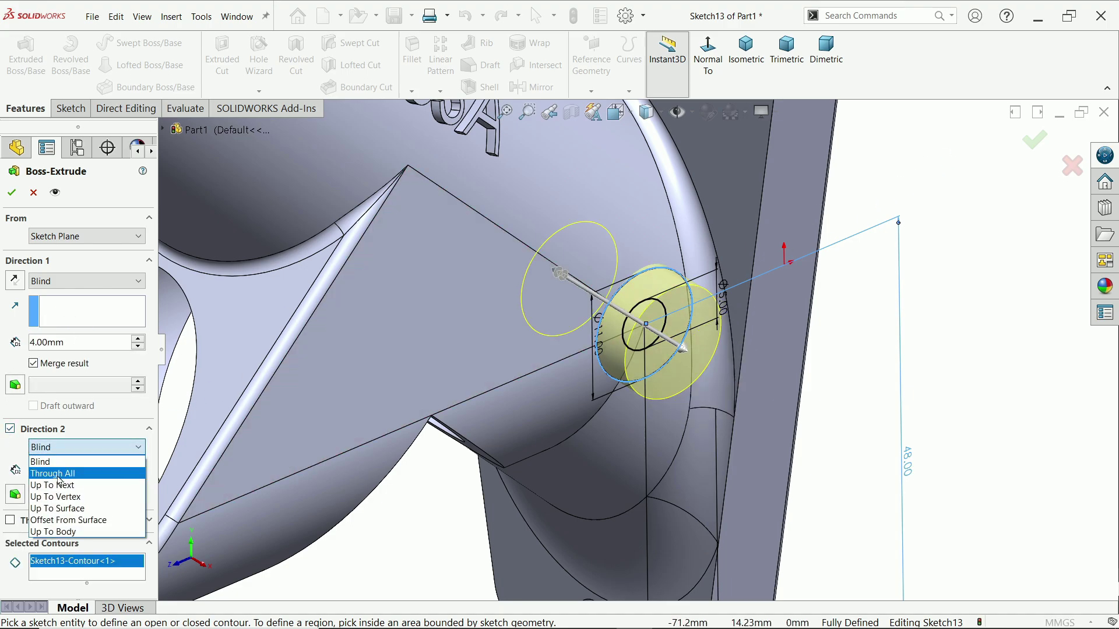
pyautogui.click(61, 488)
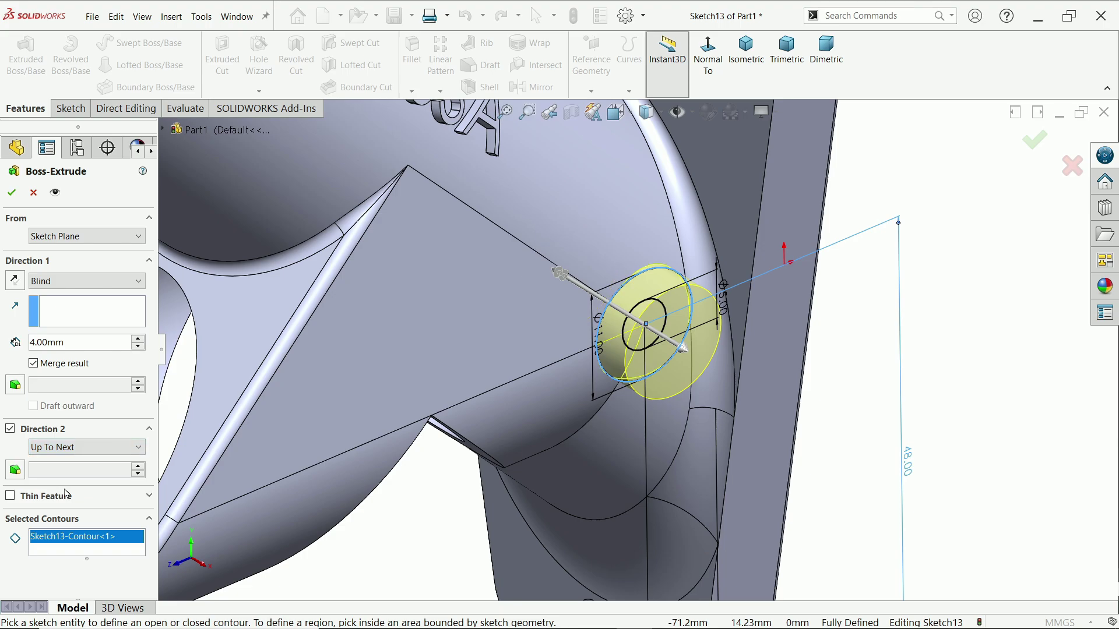
pyautogui.click(12, 193)
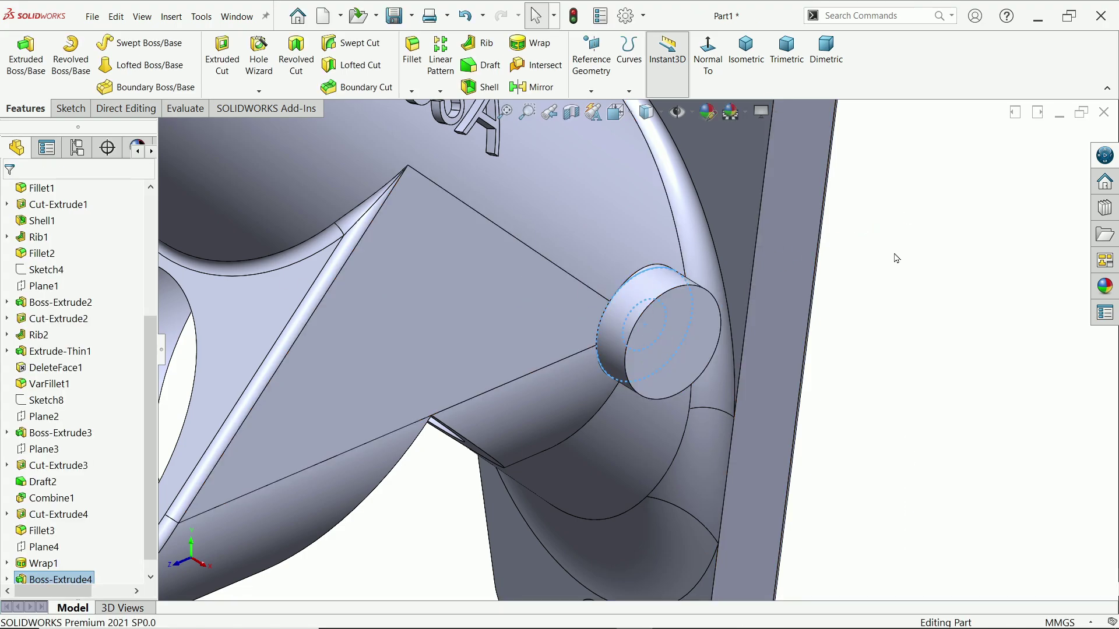
# - Set up an Extruded Cut from the side boss's sketch, selecting the inner 5 mm circle as the contour
pyautogui.moveTo(896, 258); pyautogui.dragTo(679, 291, button='middle')
pyautogui.scroll(-5, 679, 292)
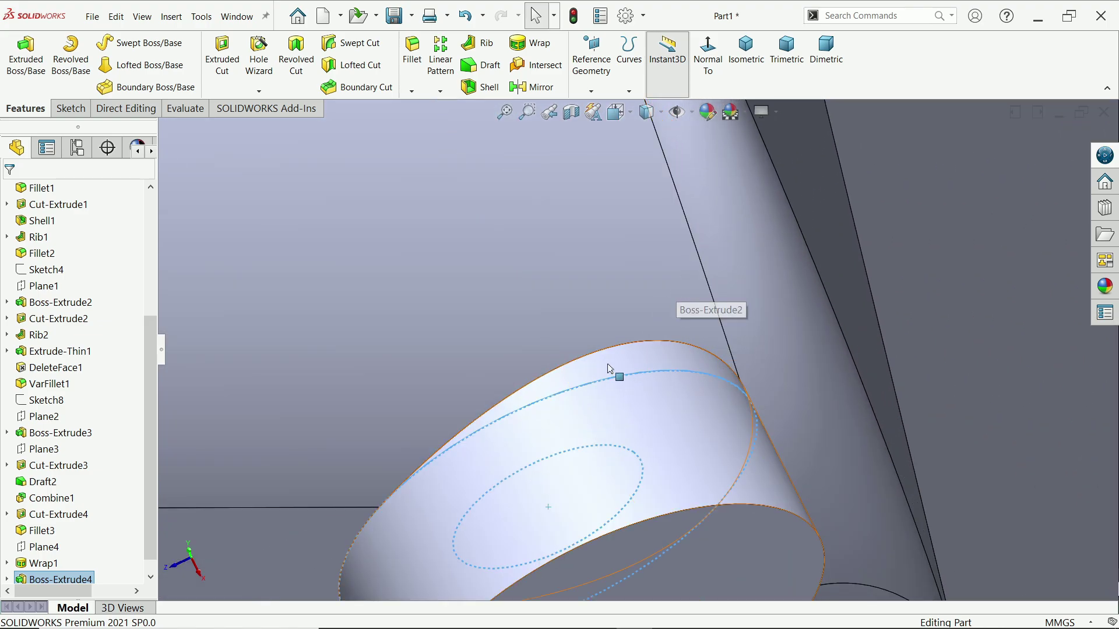
pyautogui.scroll(4, 636, 285)
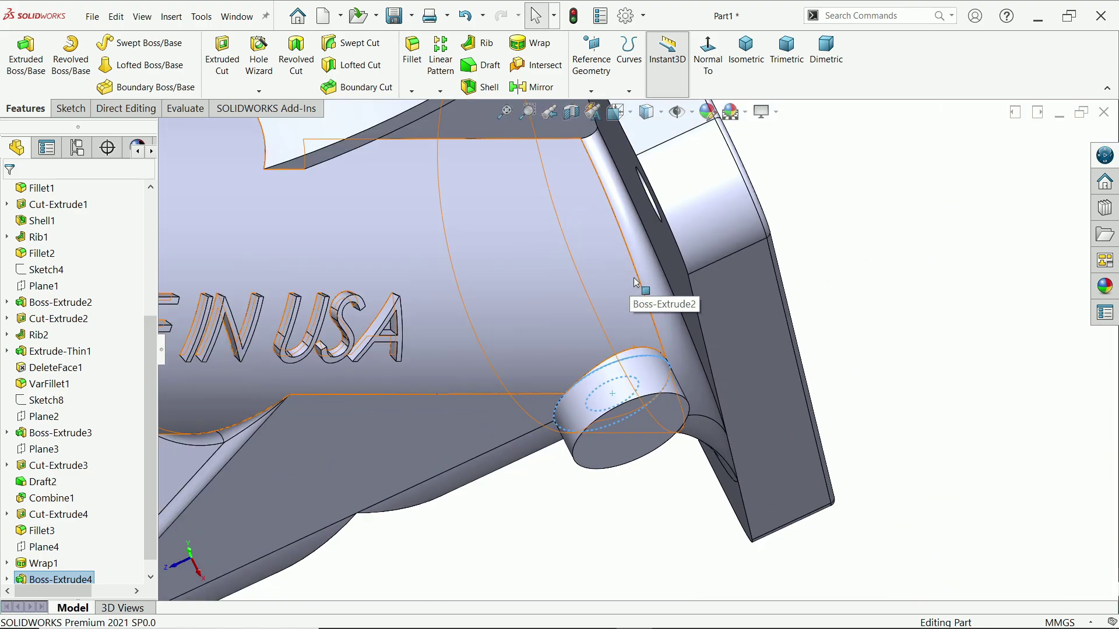
pyautogui.moveTo(637, 284); pyautogui.dragTo(624, 326, button='middle')
pyautogui.scroll(-5, 623, 327)
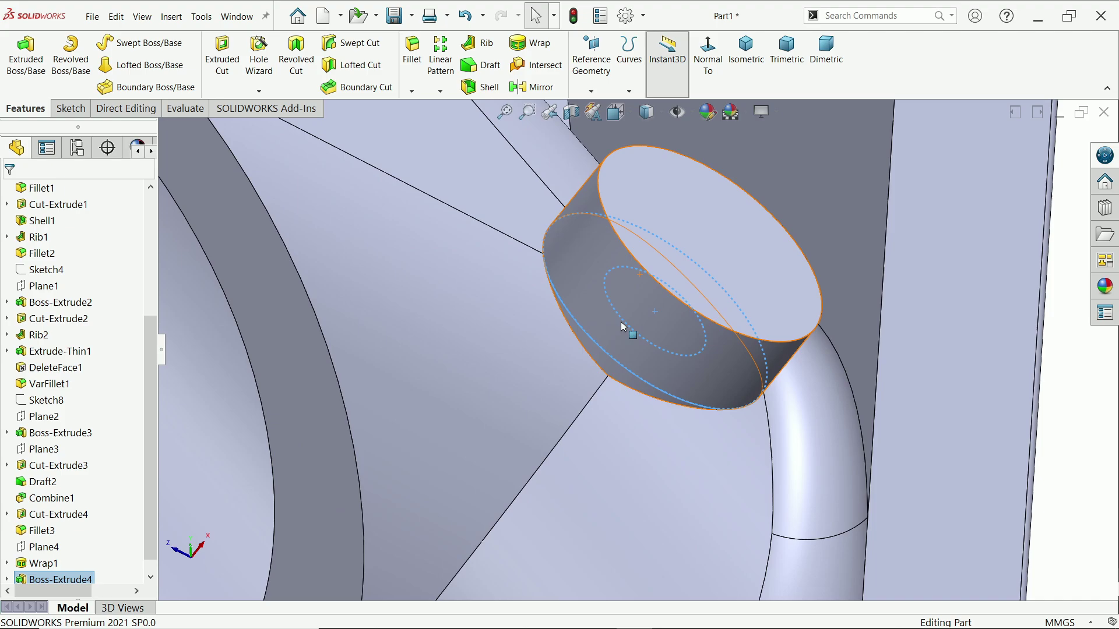
pyautogui.scroll(1, 613, 372)
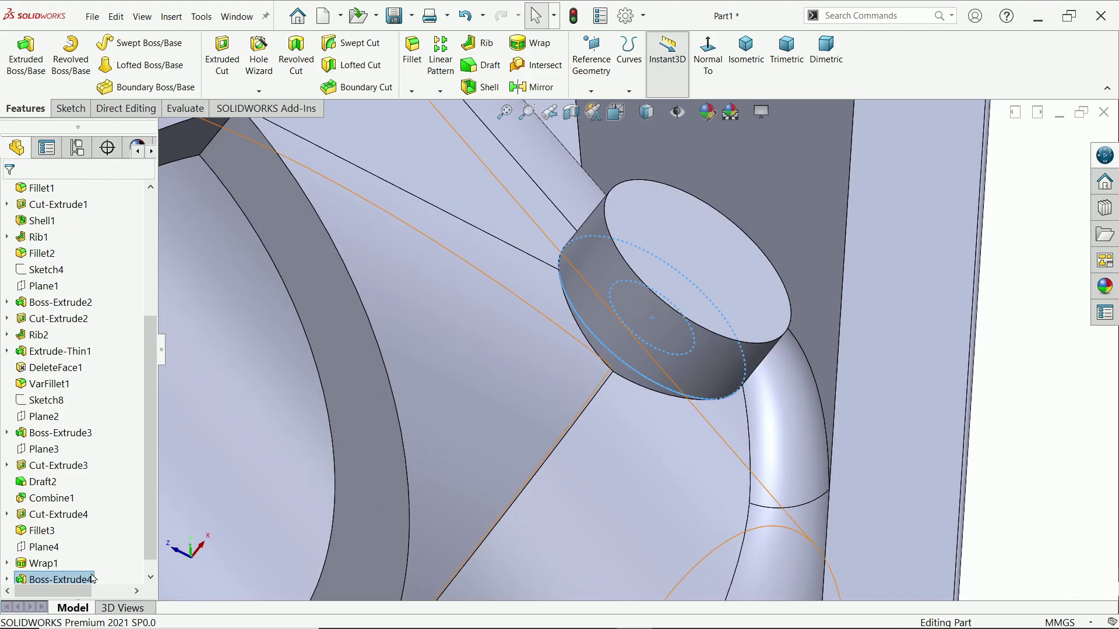
pyautogui.scroll(-1, 153, 548)
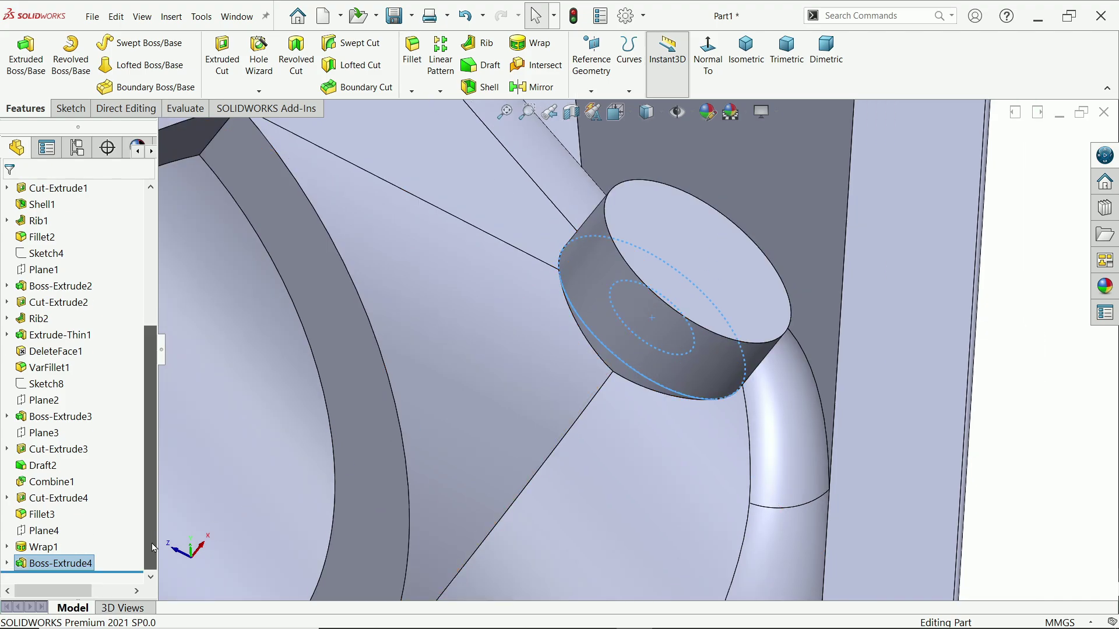
pyautogui.click(8, 564)
pyautogui.click(56, 562)
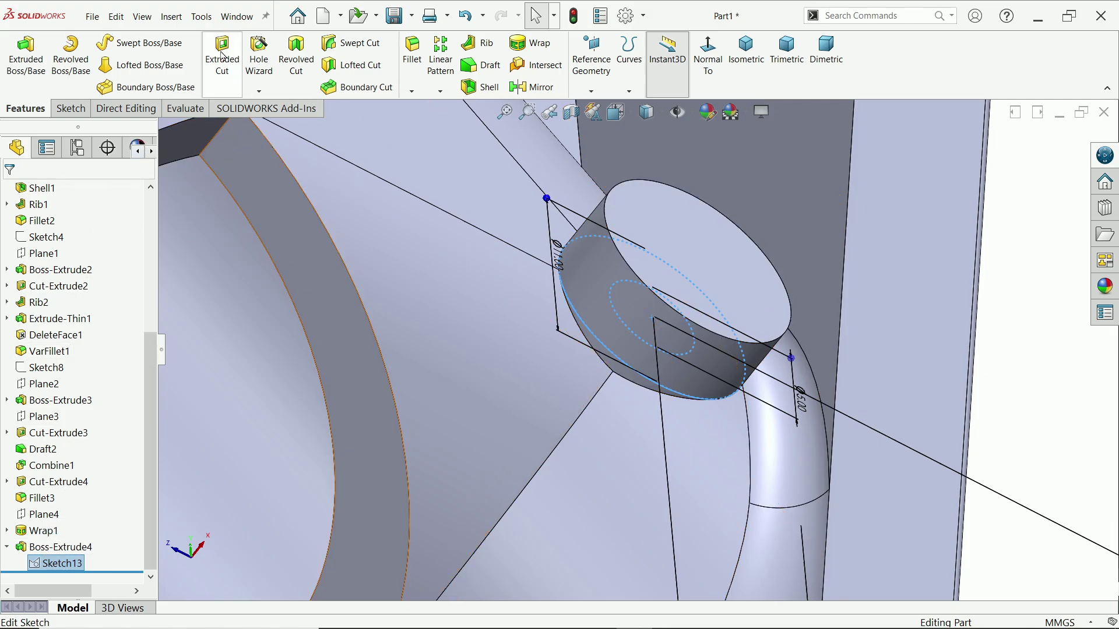
pyautogui.click(222, 53)
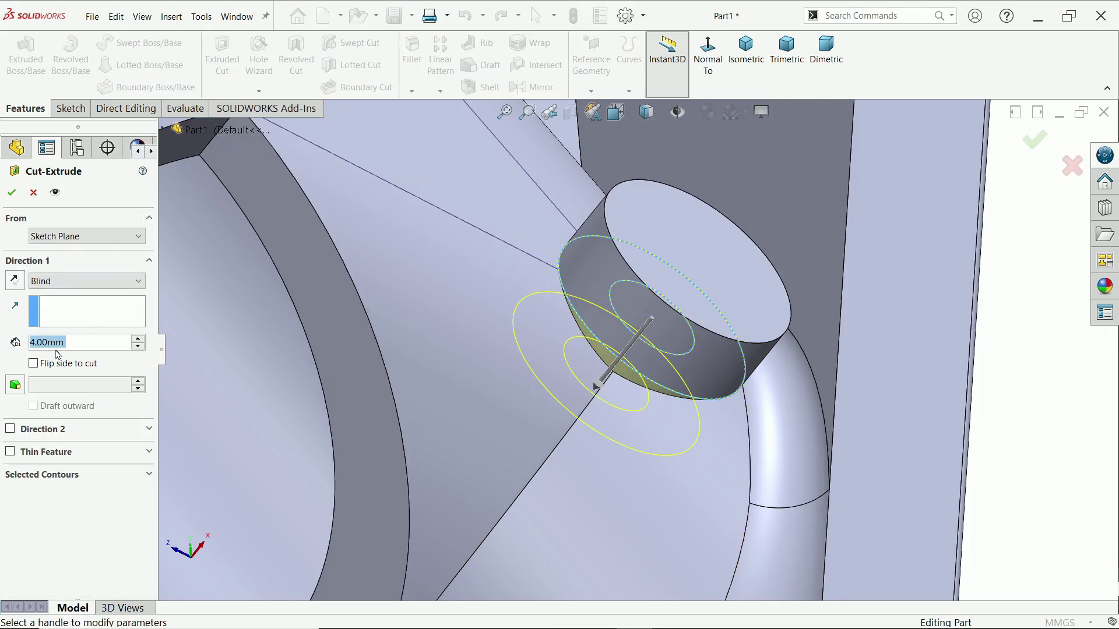
pyautogui.click(43, 476)
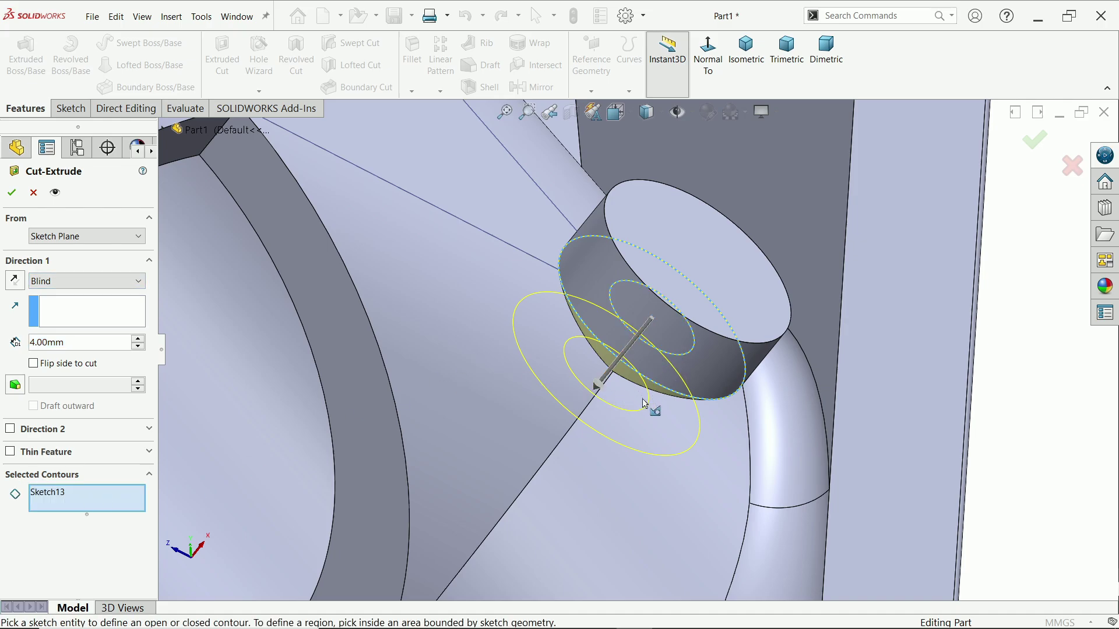
pyautogui.click(685, 360)
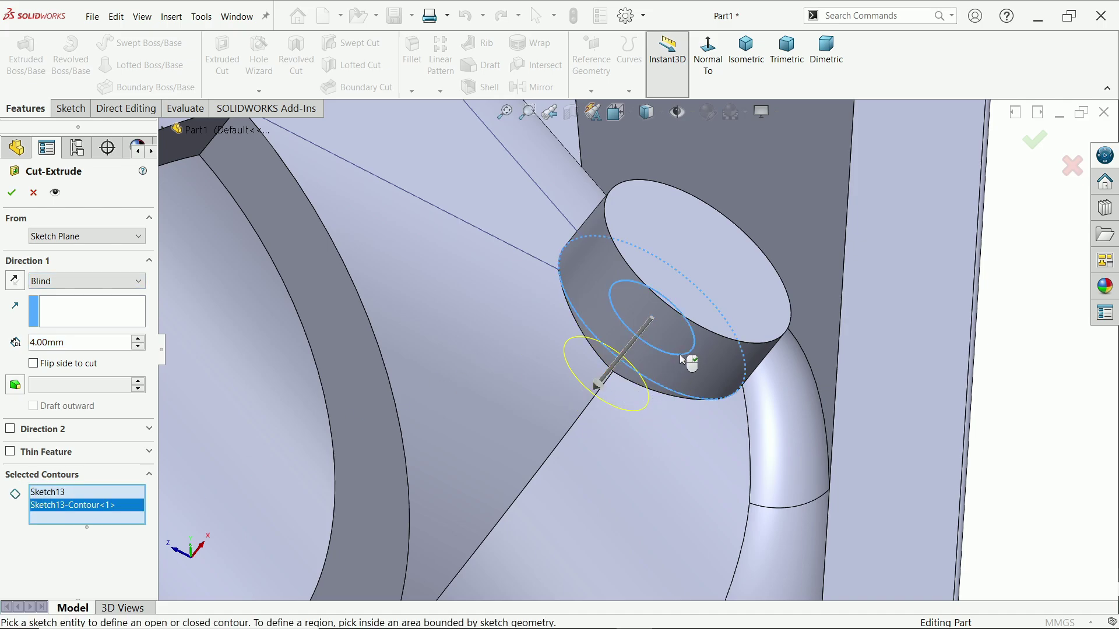
# - Set both directions of the cut to the Up To Next end condition and finish the feature
pyautogui.click(42, 285)
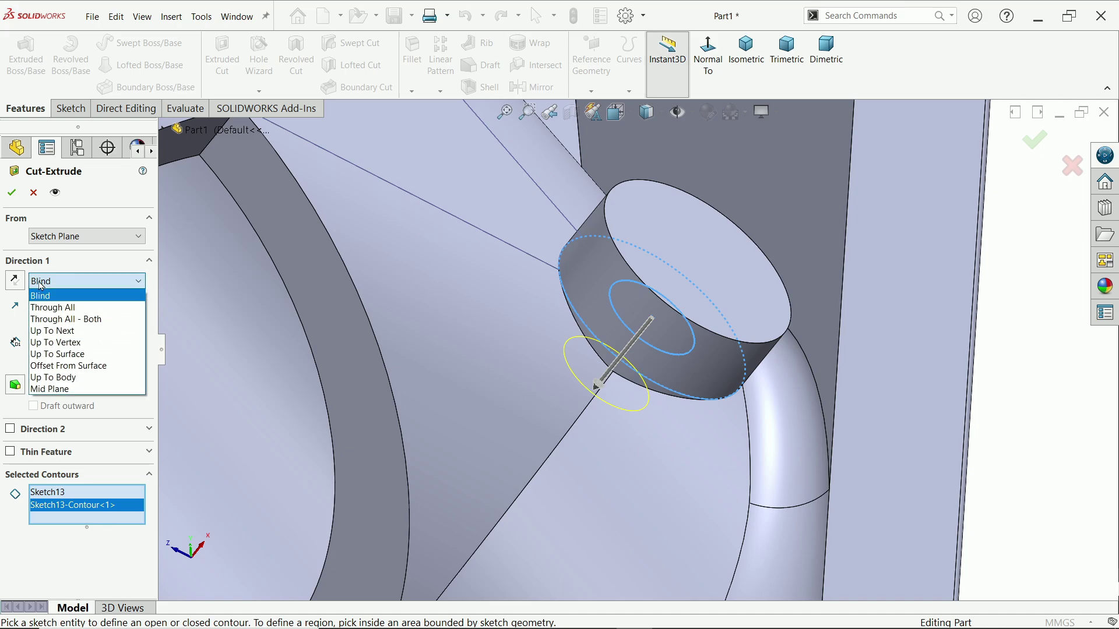
pyautogui.click(63, 331)
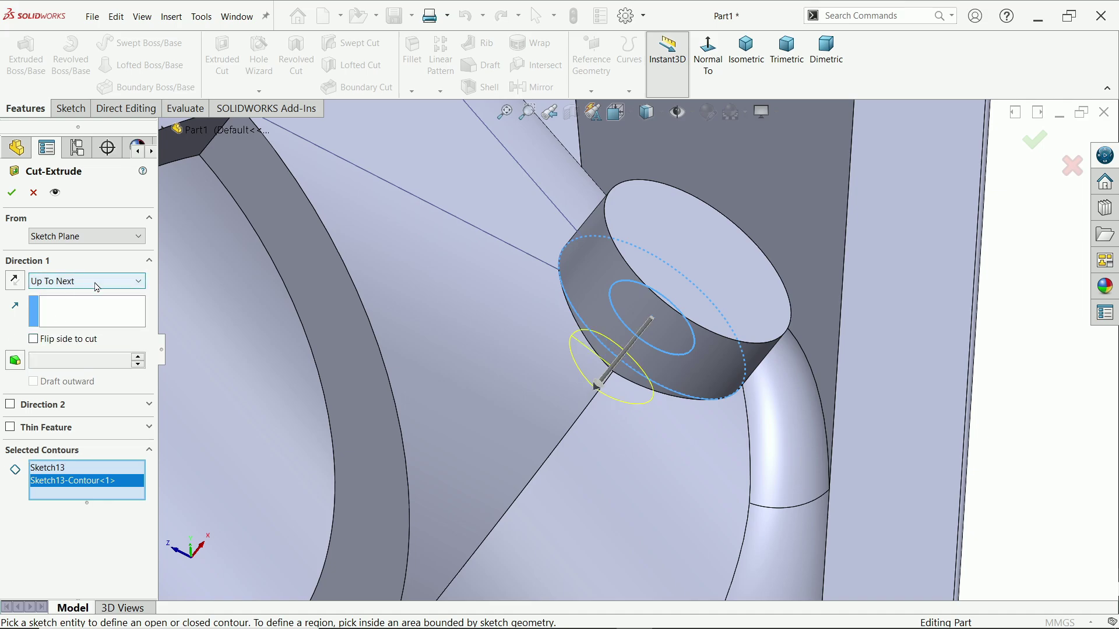
pyautogui.click(9, 406)
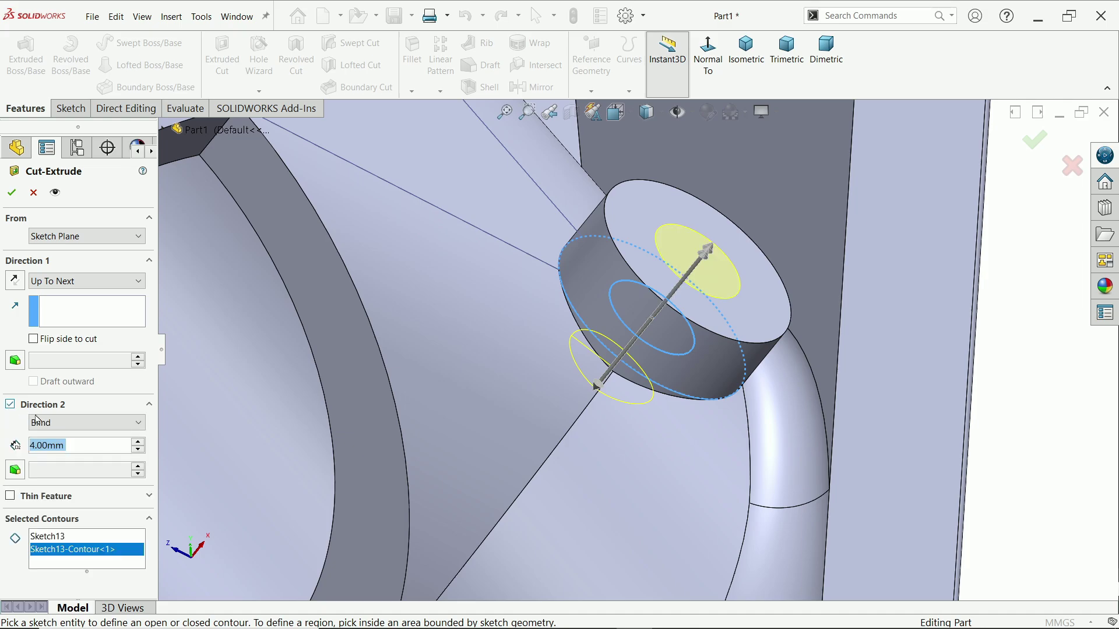
pyautogui.click(64, 429)
pyautogui.click(61, 458)
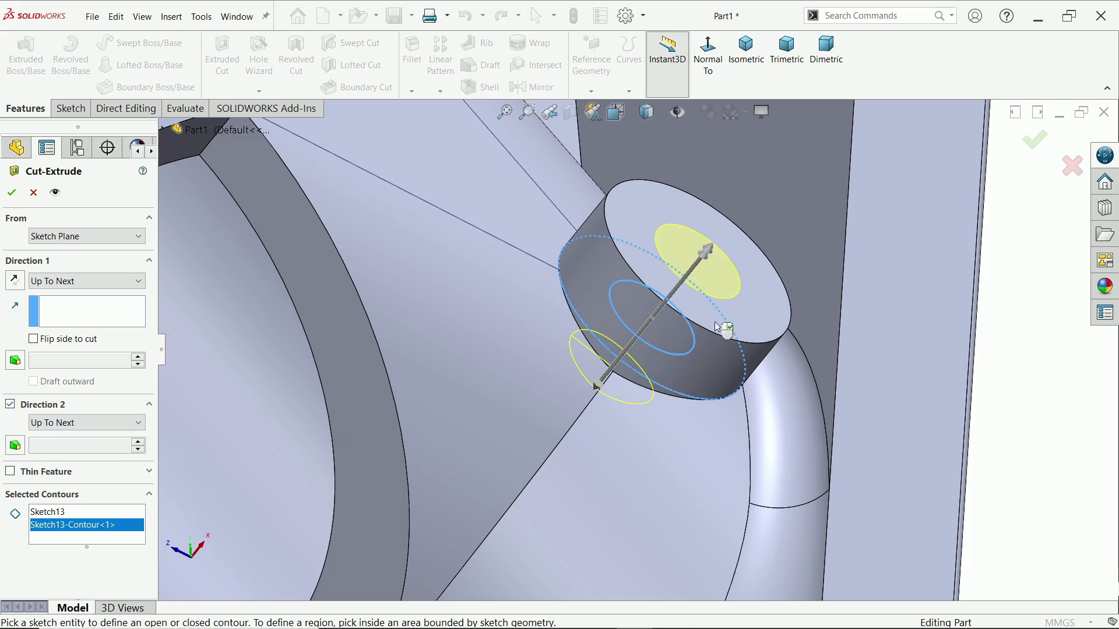
pyautogui.scroll(5, 774, 295)
pyautogui.moveTo(746, 299); pyautogui.dragTo(765, 355, button='middle')
pyautogui.scroll(-3, 765, 355)
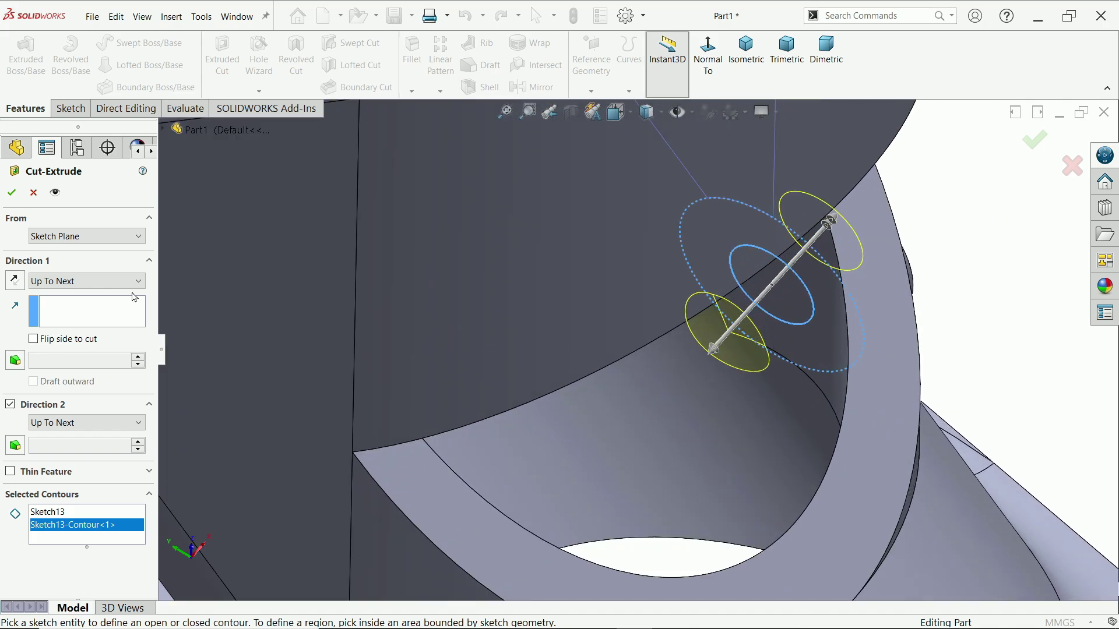
pyautogui.click(11, 194)
# - Examine the hole through the side boss from inside the branch tube and from the outside
pyautogui.moveTo(750, 271); pyautogui.dragTo(844, 320, button='middle')
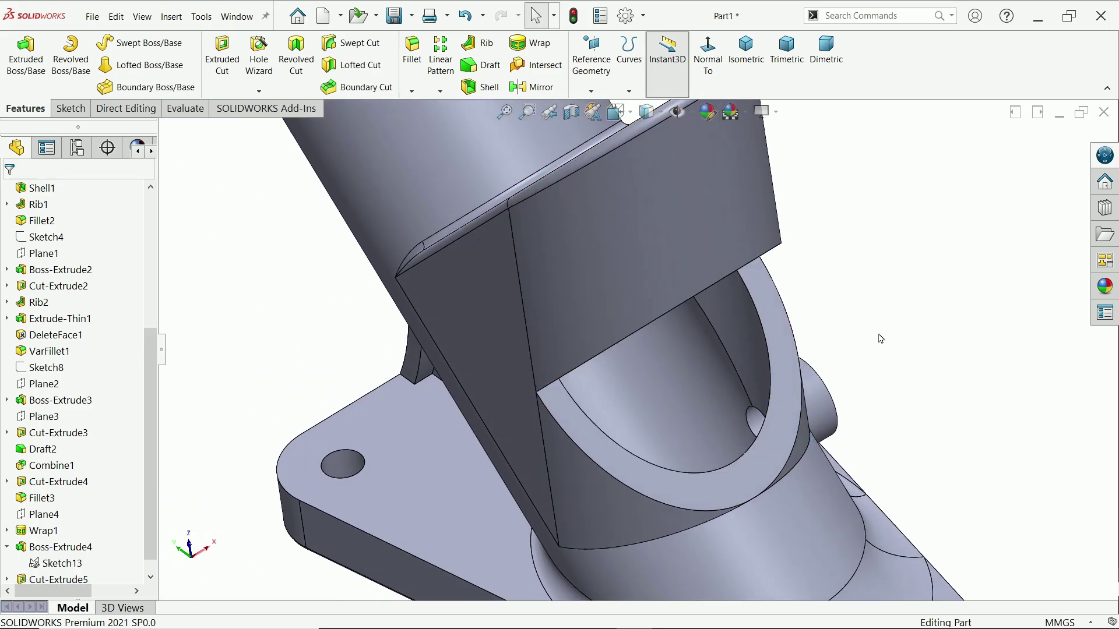
pyautogui.scroll(-3, 825, 409)
pyautogui.scroll(-5, 825, 409)
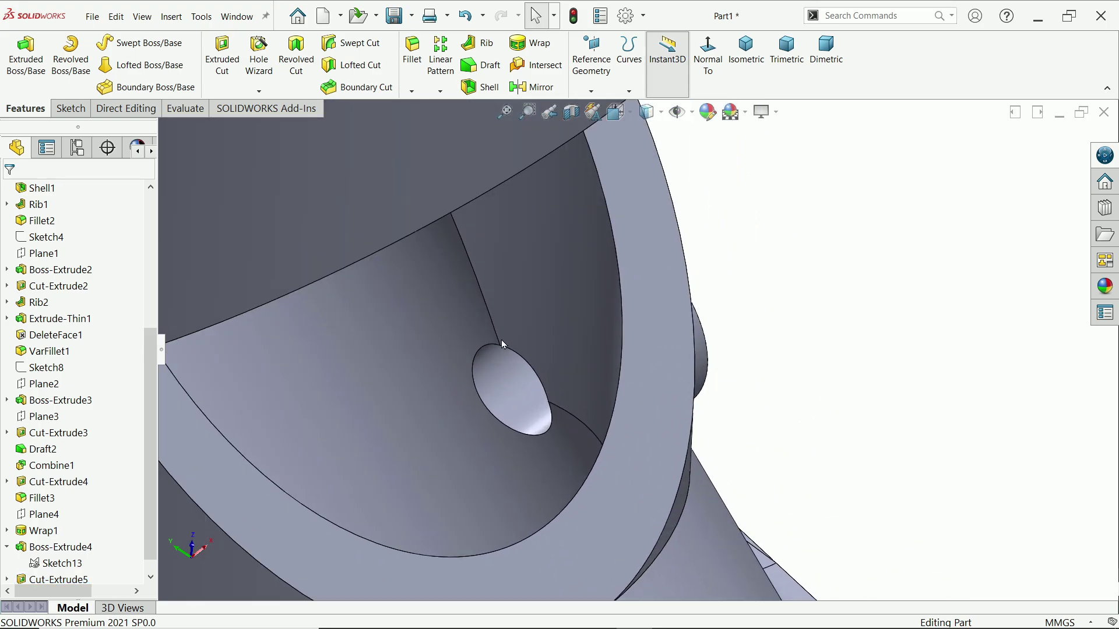
pyautogui.scroll(3, 524, 356)
pyautogui.moveTo(554, 374); pyautogui.dragTo(676, 382, button='middle')
pyautogui.scroll(3, 699, 376)
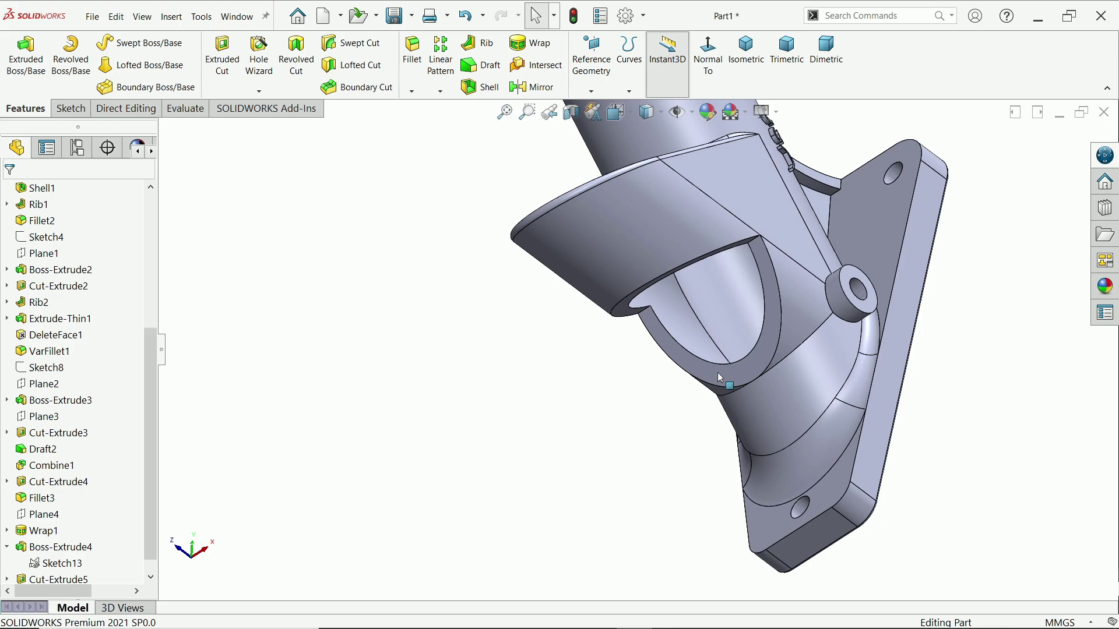
pyautogui.scroll(-8, 773, 300)
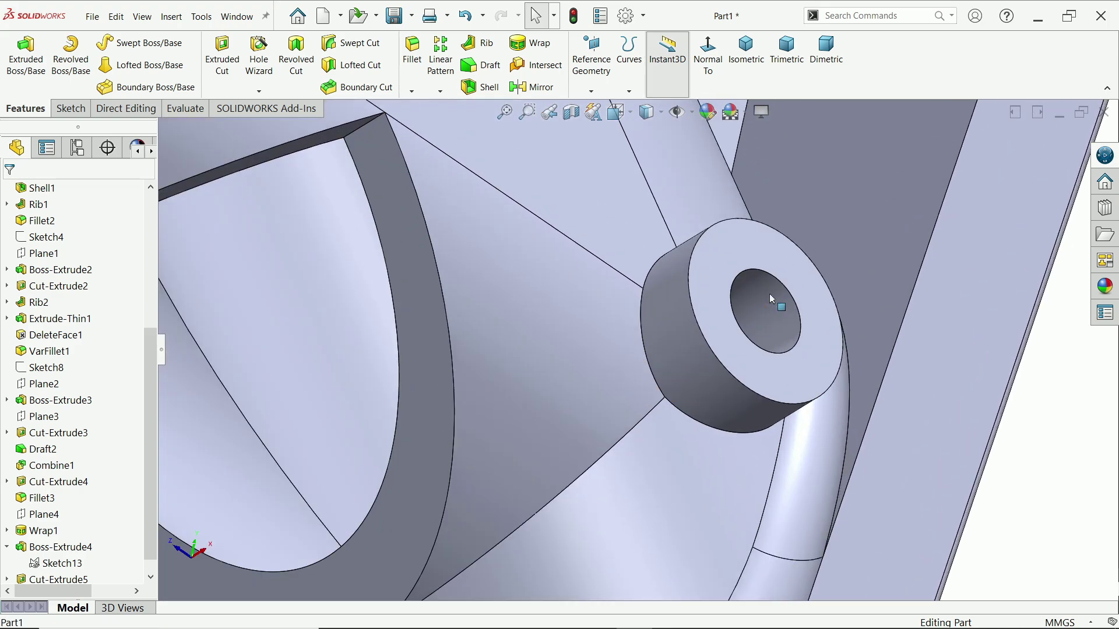
pyautogui.scroll(2, 612, 279)
pyautogui.scroll(3, 608, 289)
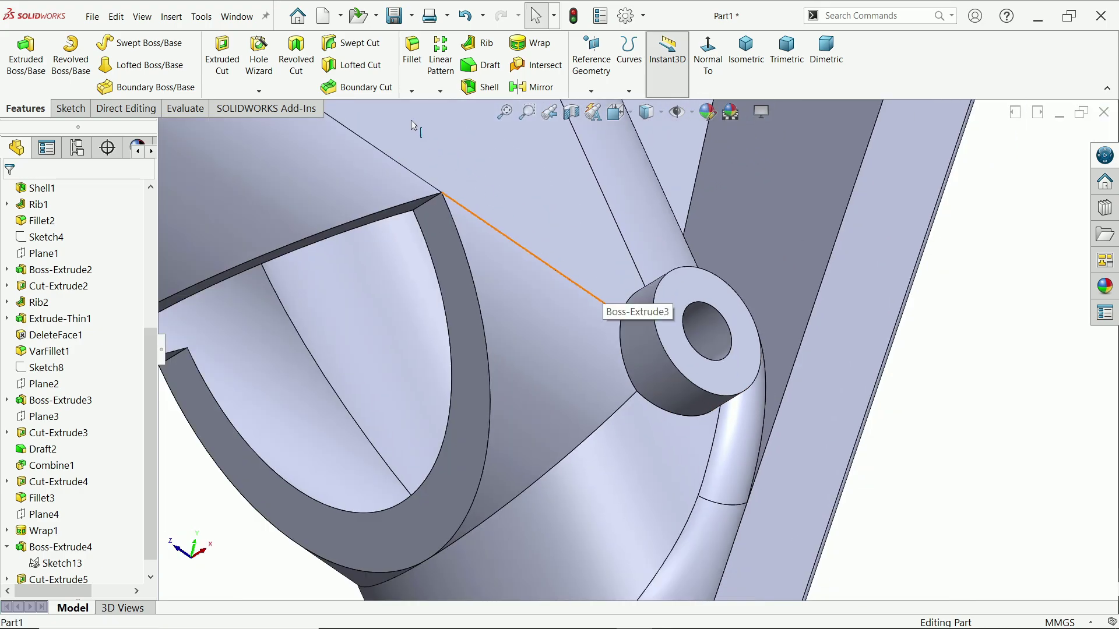
# - Fillet the side boss's outer rim edge and its base edge with a 0.5 mm radius
pyautogui.click(412, 53)
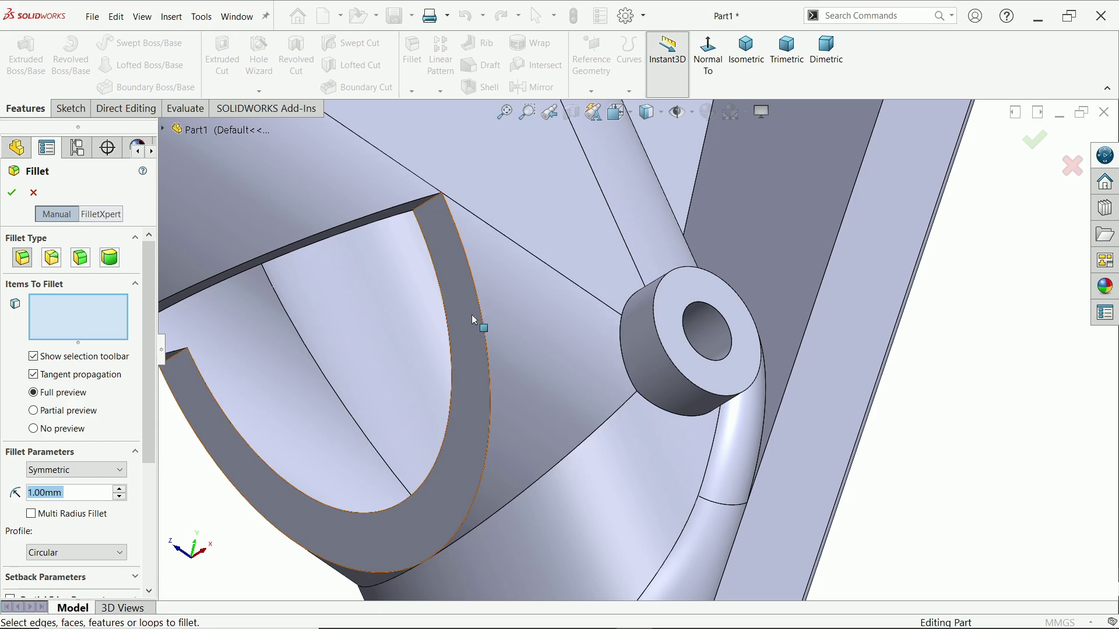
pyautogui.write('0.5')
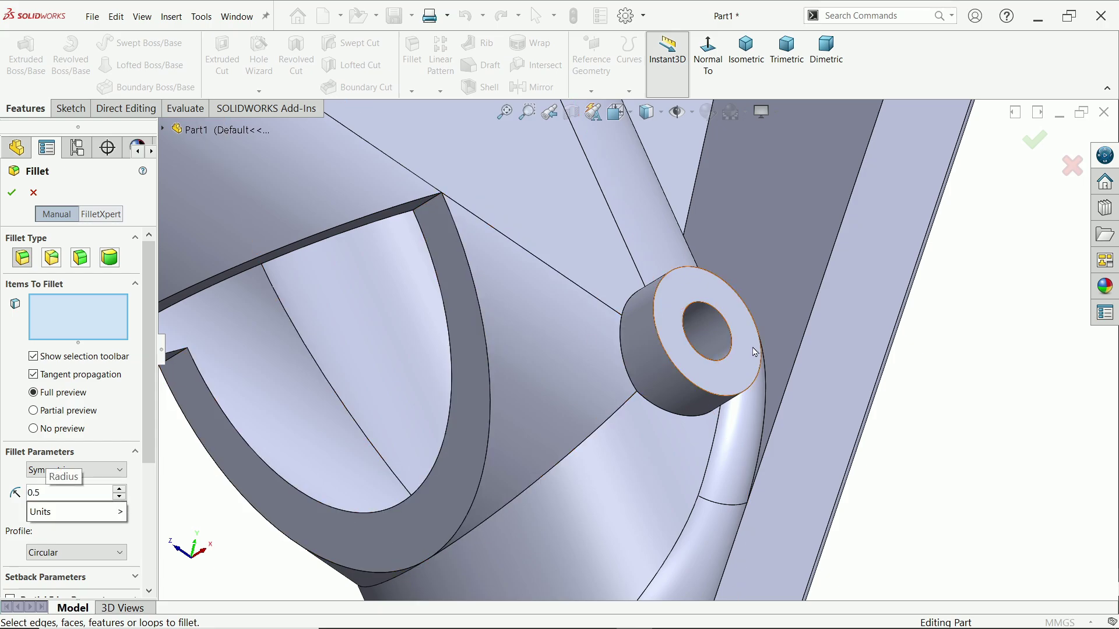
pyautogui.click(665, 380)
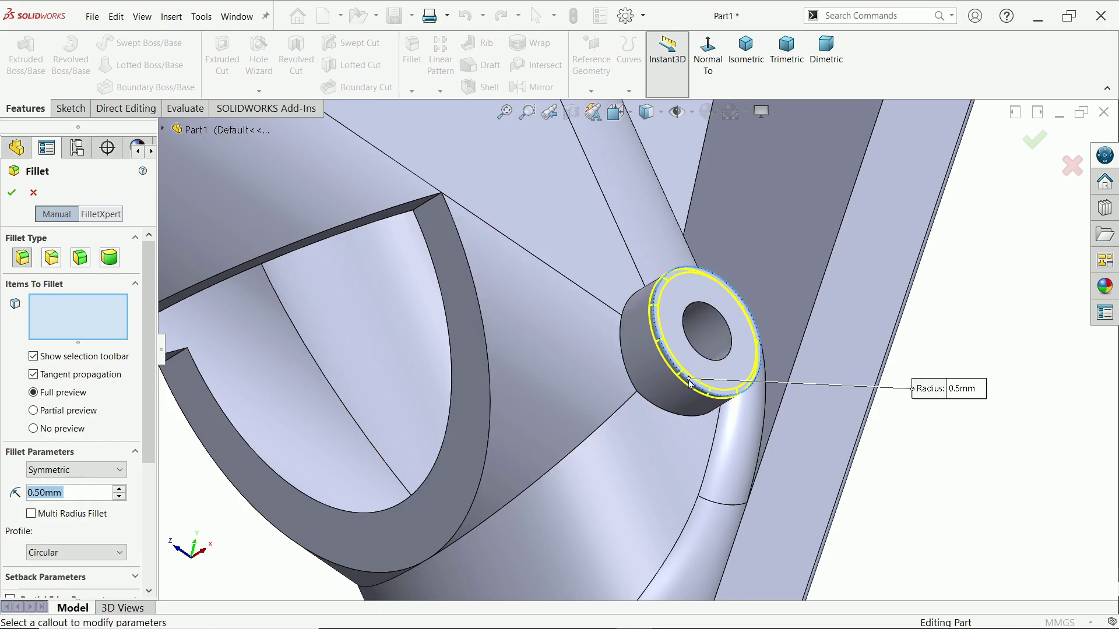
pyautogui.click(629, 376)
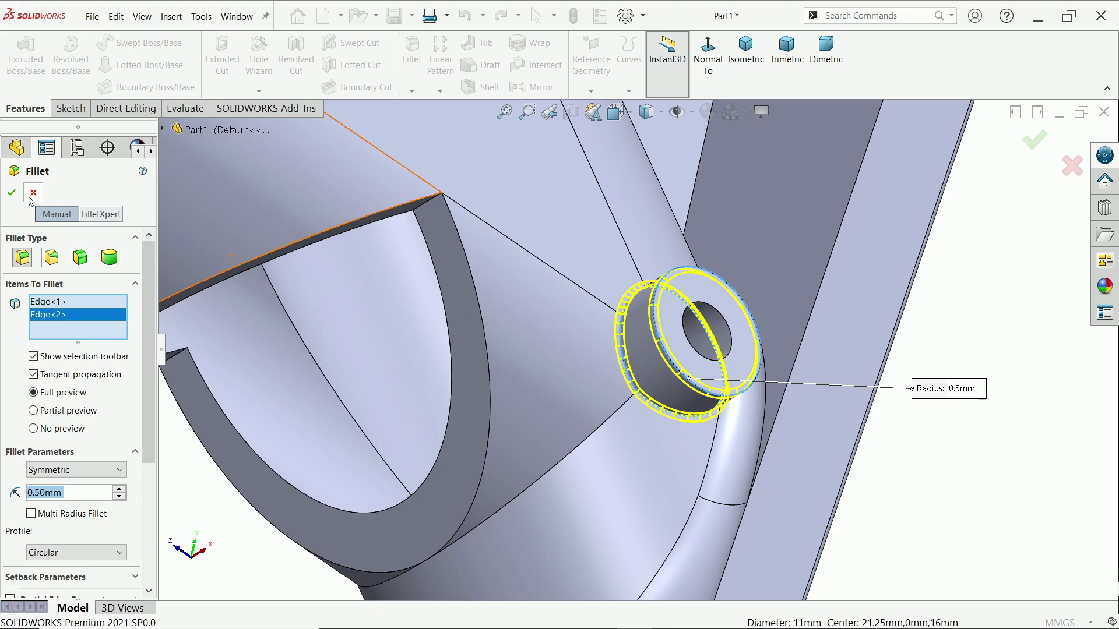
pyautogui.click(1033, 140)
# - Set up a 1 mm symmetric fillet on both side faces of the rib web between the tube and the flange
pyautogui.scroll(-5, 723, 250)
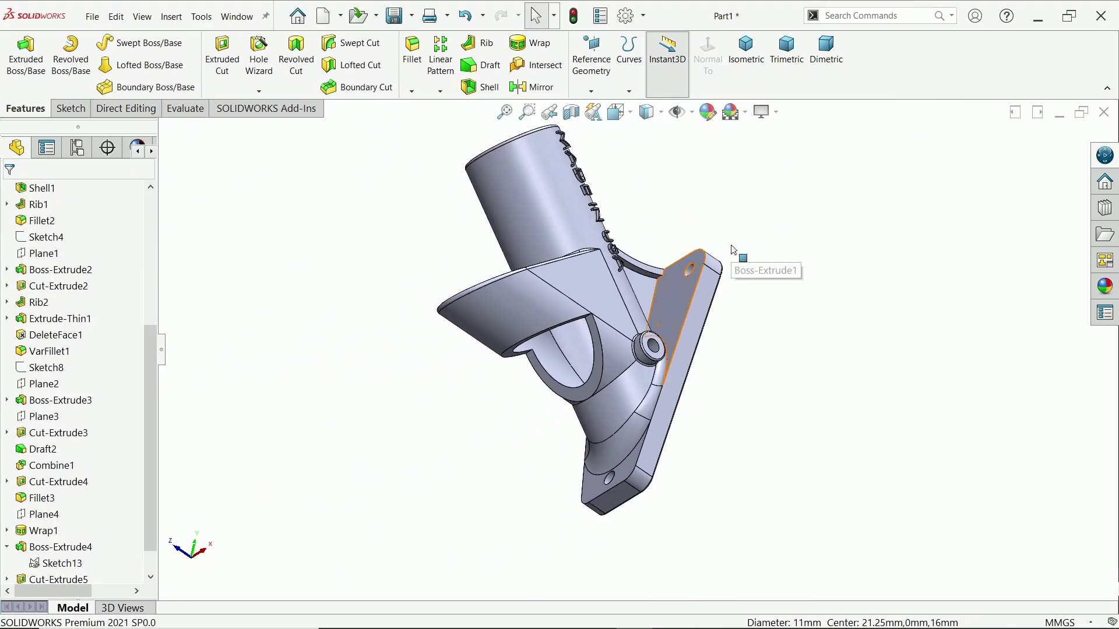
pyautogui.scroll(4, 670, 259)
pyautogui.moveTo(653, 262); pyautogui.dragTo(541, 434, button='middle')
pyautogui.scroll(3, 542, 437)
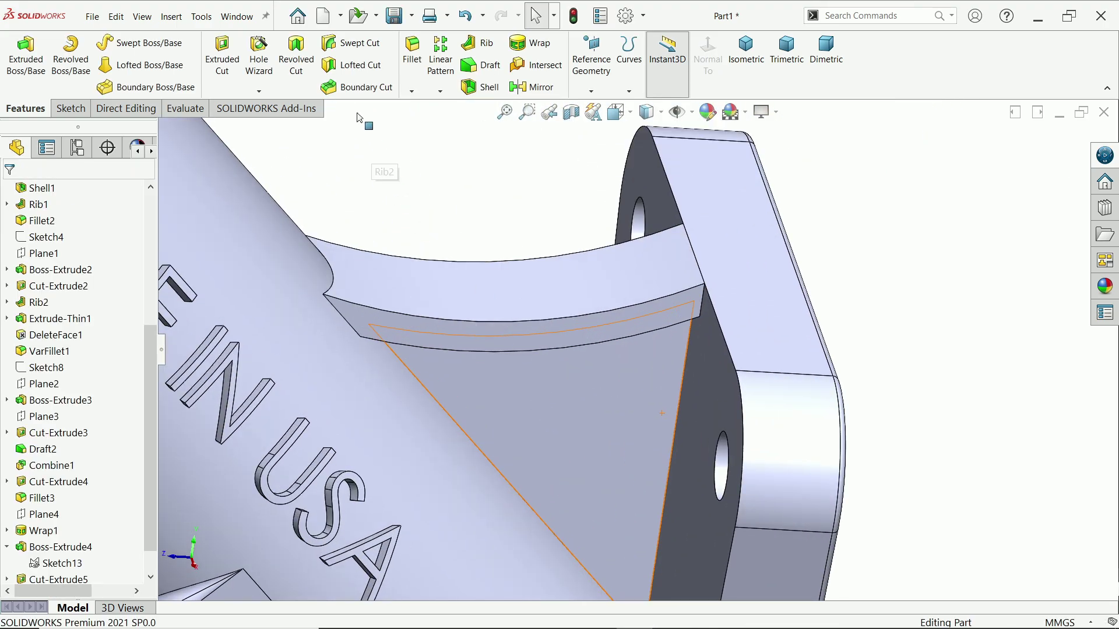
pyautogui.click(412, 58)
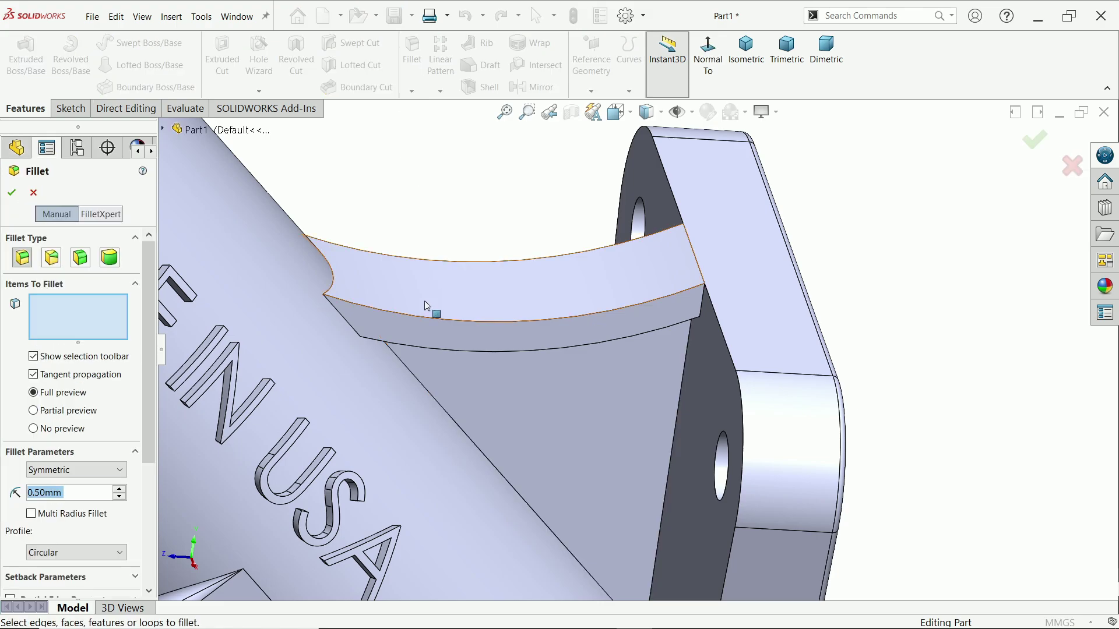
pyautogui.write('1.')
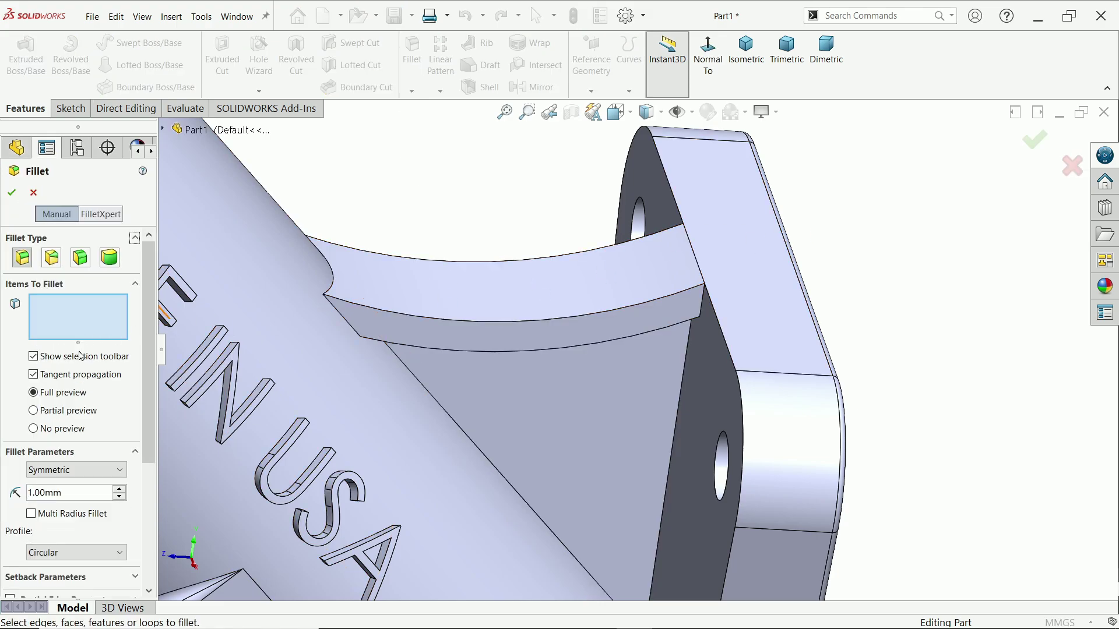
pyautogui.click(562, 387)
pyautogui.moveTo(561, 387); pyautogui.dragTo(597, 504, button='middle')
pyautogui.click(588, 519)
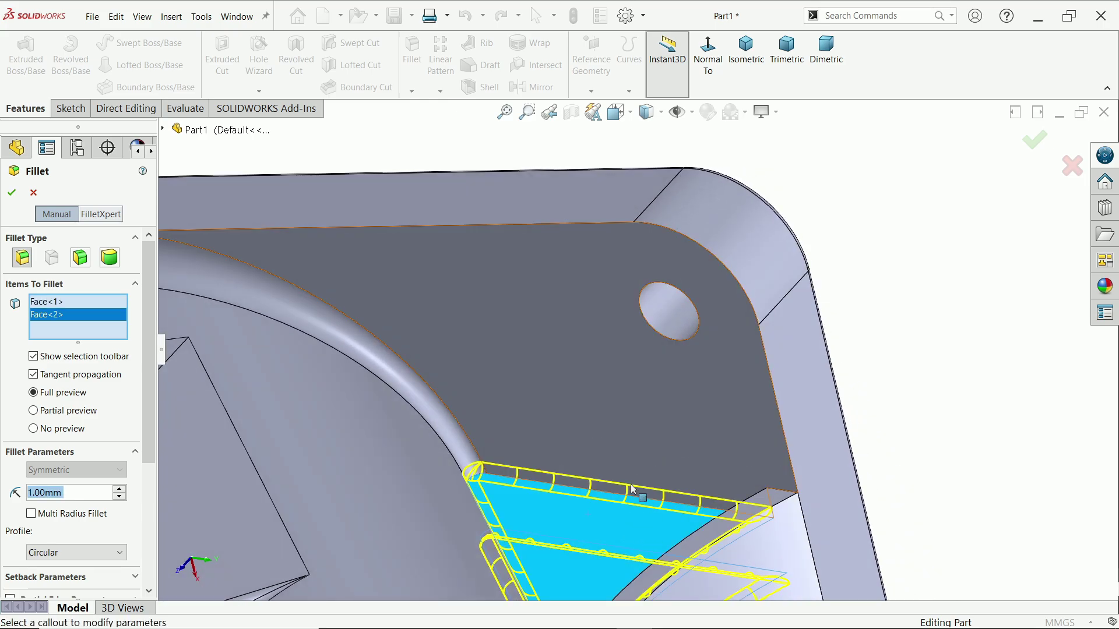
# - Add the short edge where the rib's curved lip meets the flange to the fillet selection
pyautogui.moveTo(588, 519); pyautogui.dragTo(839, 399, button='middle')
pyautogui.scroll(-5, 601, 403)
pyautogui.scroll(-6, 839, 399)
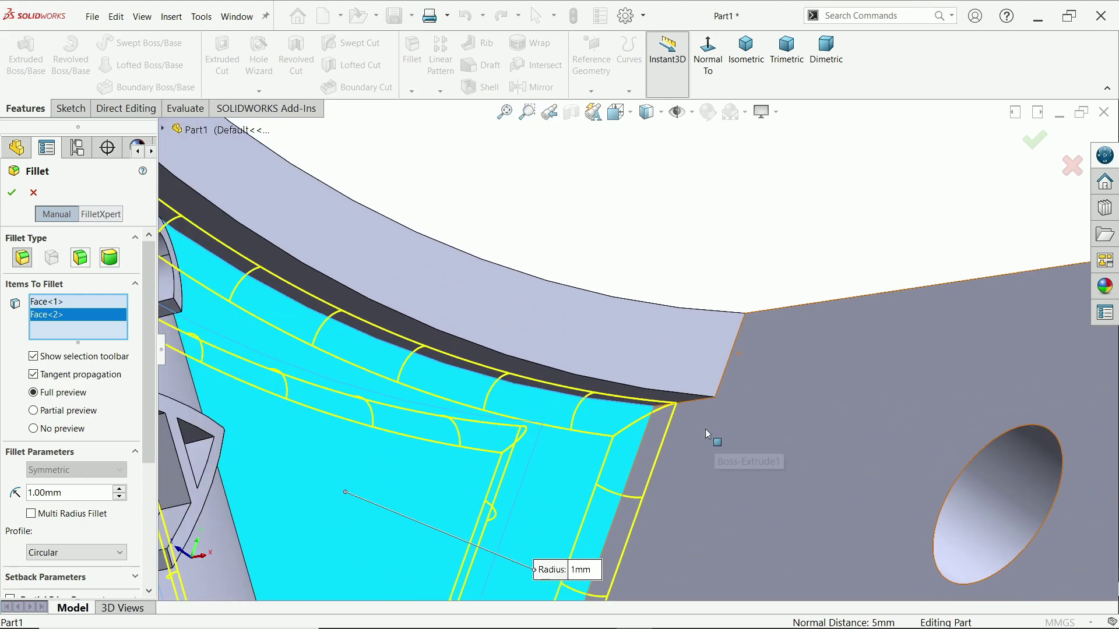
pyautogui.click(672, 366)
pyautogui.scroll(5, 673, 379)
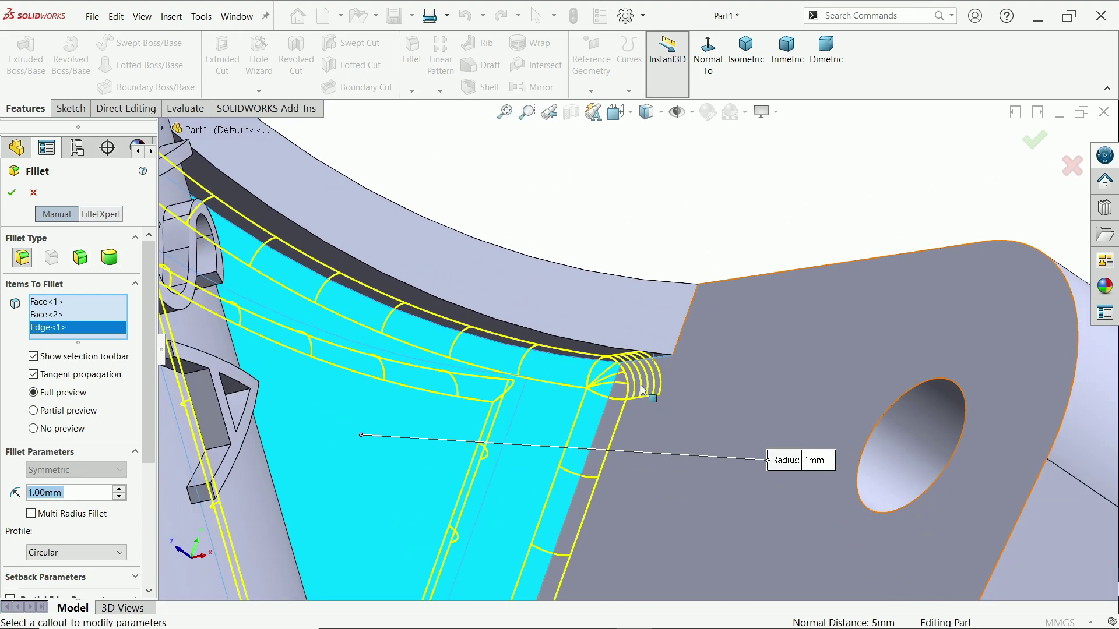
# - Add the short edge where the underside of the rib's lip meets the angled tube to the fillet selection
pyautogui.moveTo(519, 355); pyautogui.dragTo(531, 358, button='middle')
pyautogui.scroll(-4, 532, 358)
pyautogui.scroll(4, 408, 303)
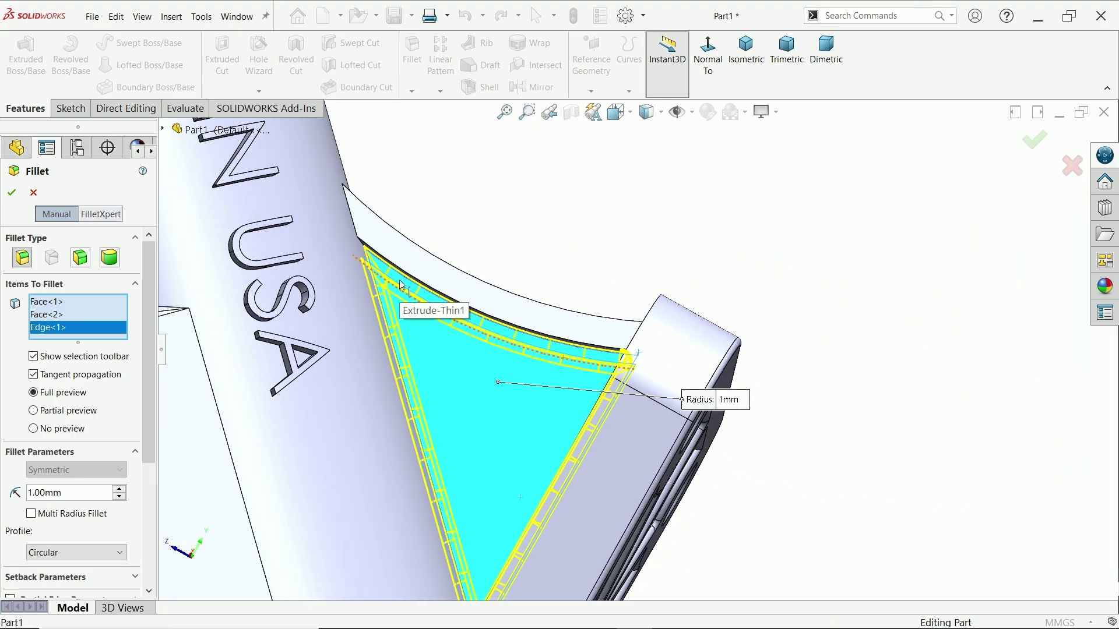
pyautogui.scroll(-7, 413, 294)
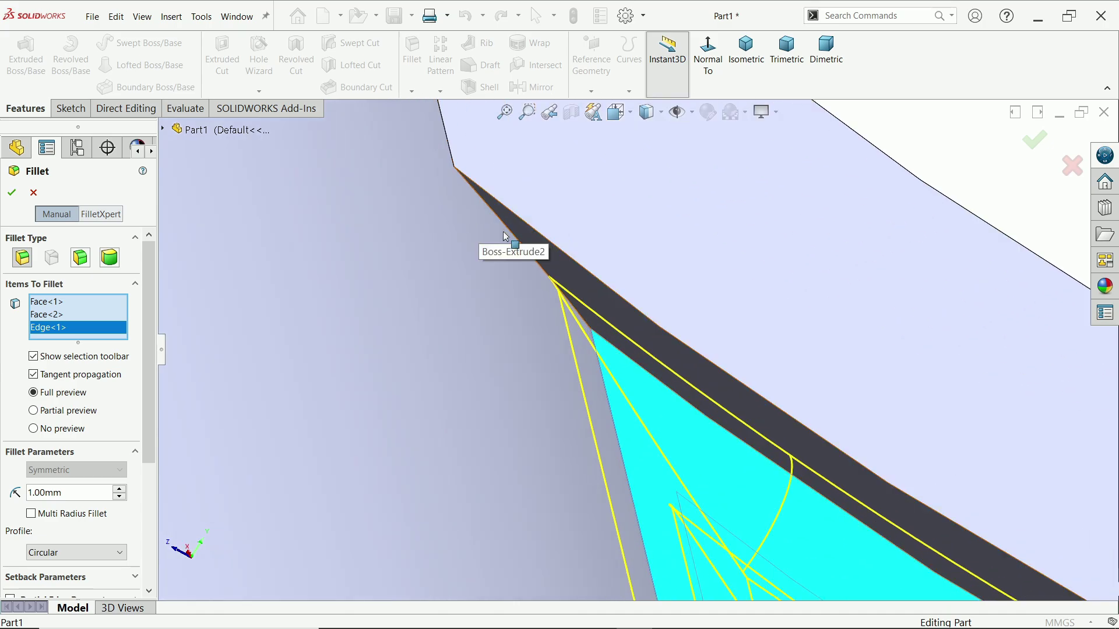
pyautogui.click(511, 234)
pyautogui.scroll(10, 624, 292)
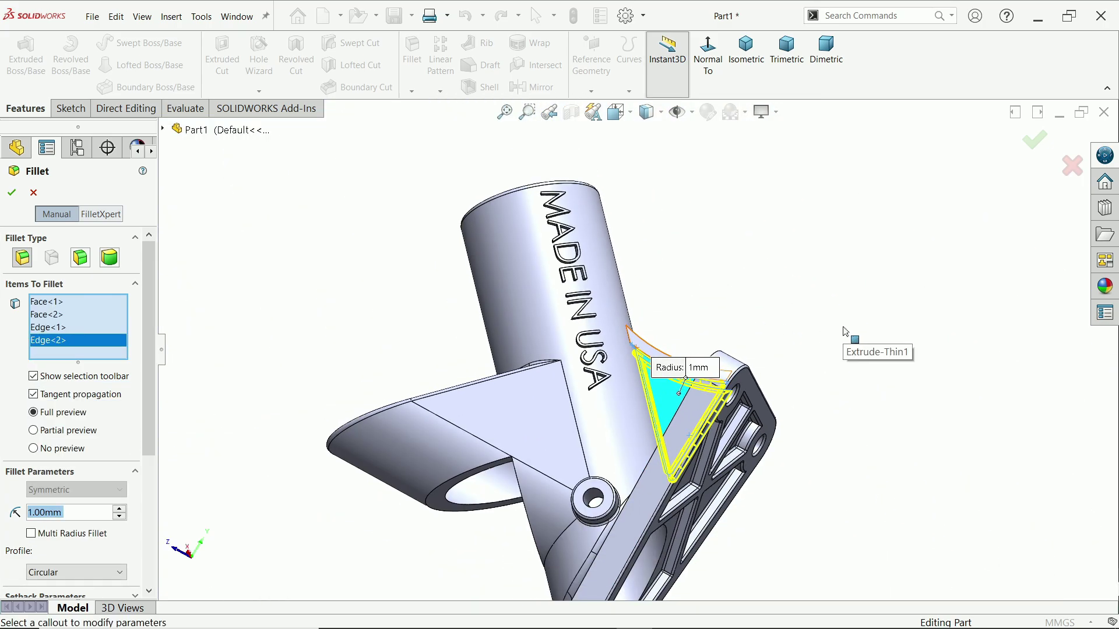
# - Add the short edge where the lip's underside meets the angled tube on the rib's opposite side to the fillet selection
pyautogui.moveTo(846, 332); pyautogui.dragTo(780, 405, button='middle')
pyautogui.scroll(-5, 779, 405)
pyautogui.scroll(-5, 779, 405)
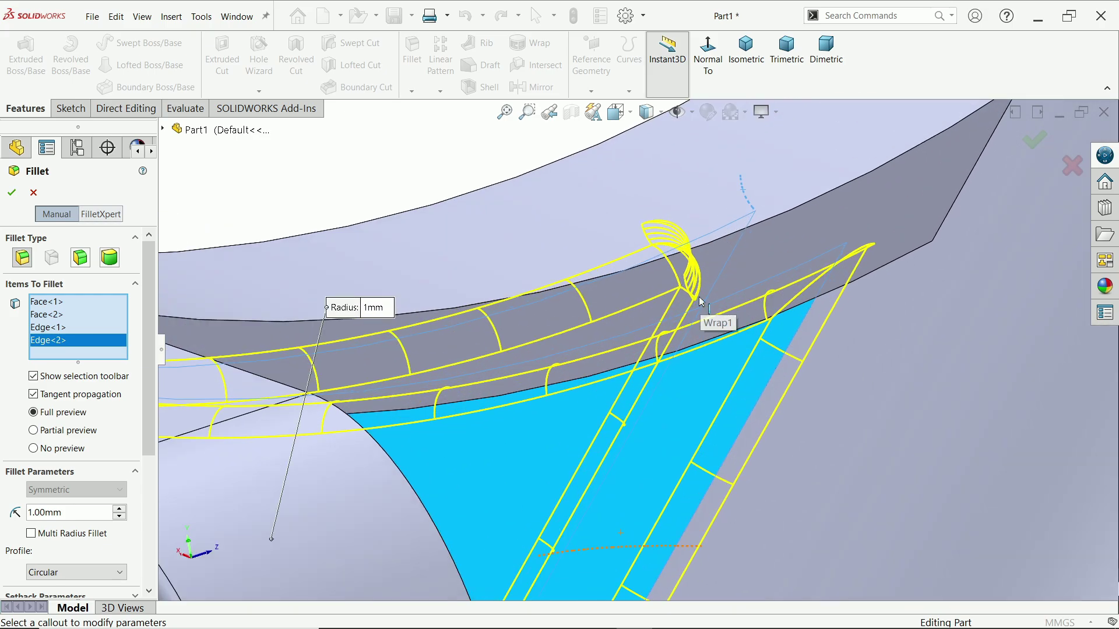
pyautogui.moveTo(853, 294); pyautogui.dragTo(857, 212, button='middle')
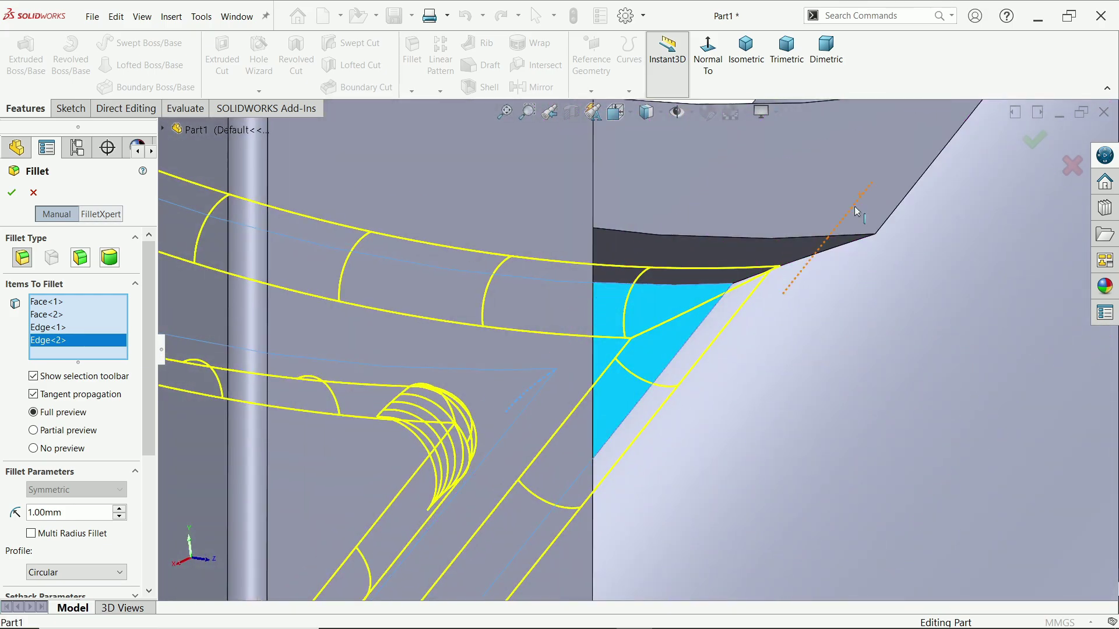
pyautogui.click(833, 252)
pyautogui.scroll(8, 848, 274)
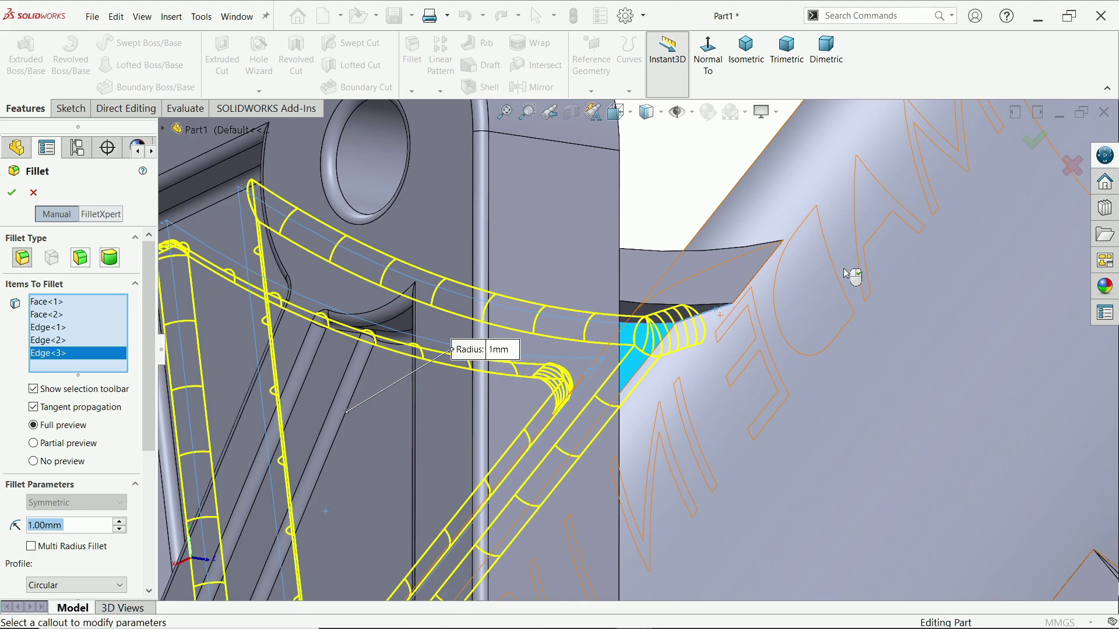
# - Add the opposite short edge where the lip's underside meets the flange and apply the 1 mm rib fillet
pyautogui.moveTo(791, 316); pyautogui.dragTo(680, 252, button='middle')
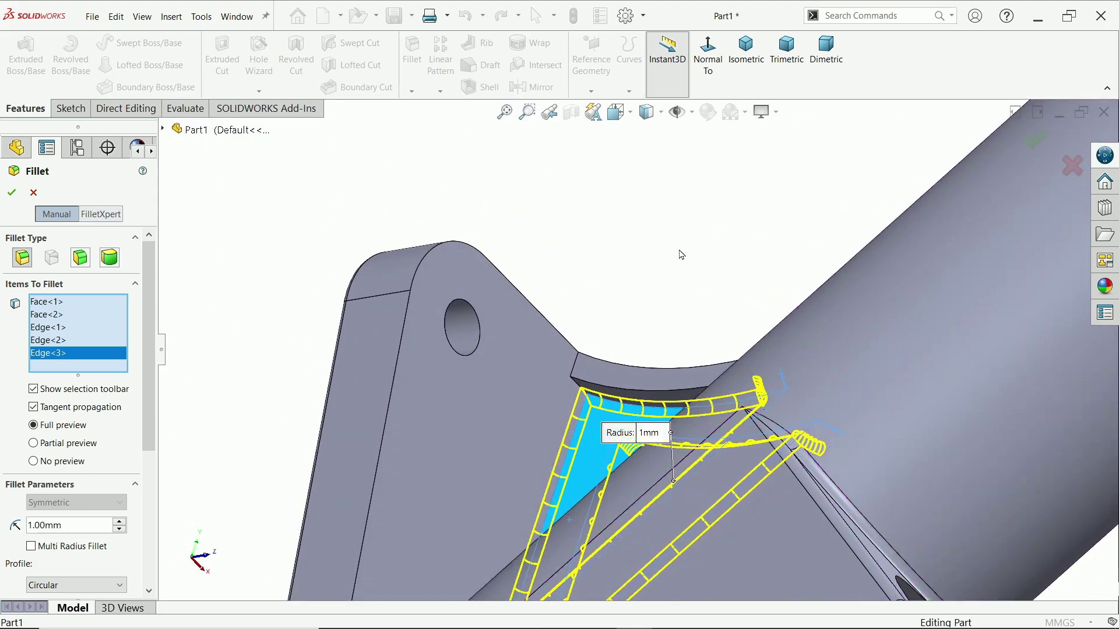
pyautogui.scroll(-5, 604, 390)
pyautogui.scroll(-3, 603, 389)
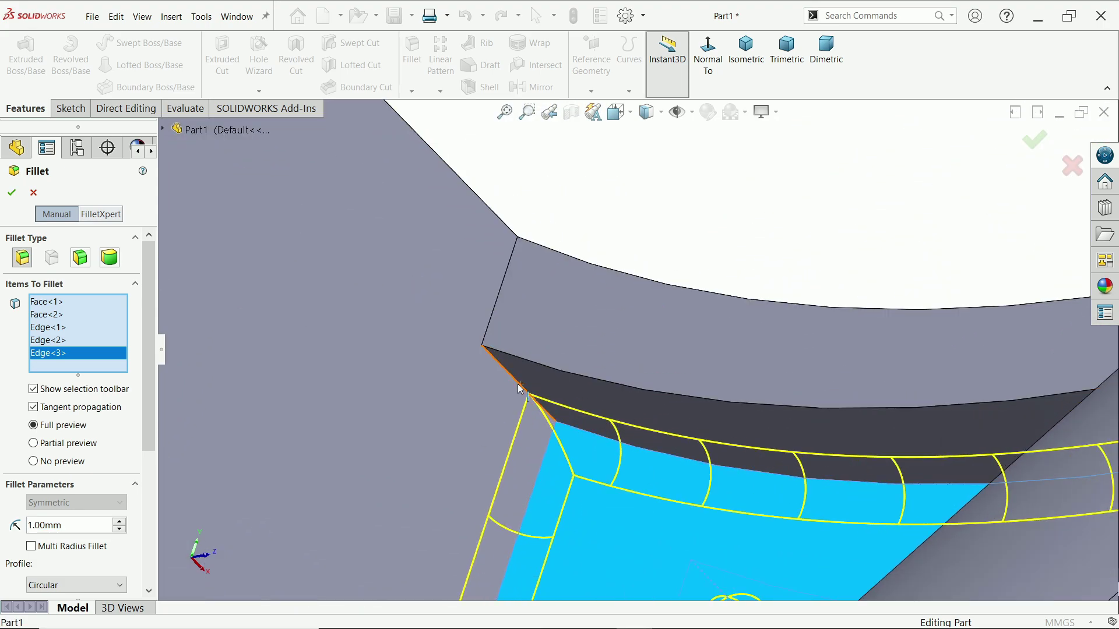
pyautogui.click(520, 389)
pyautogui.scroll(8, 574, 373)
pyautogui.moveTo(573, 373); pyautogui.dragTo(660, 418, button='middle')
pyautogui.click(13, 193)
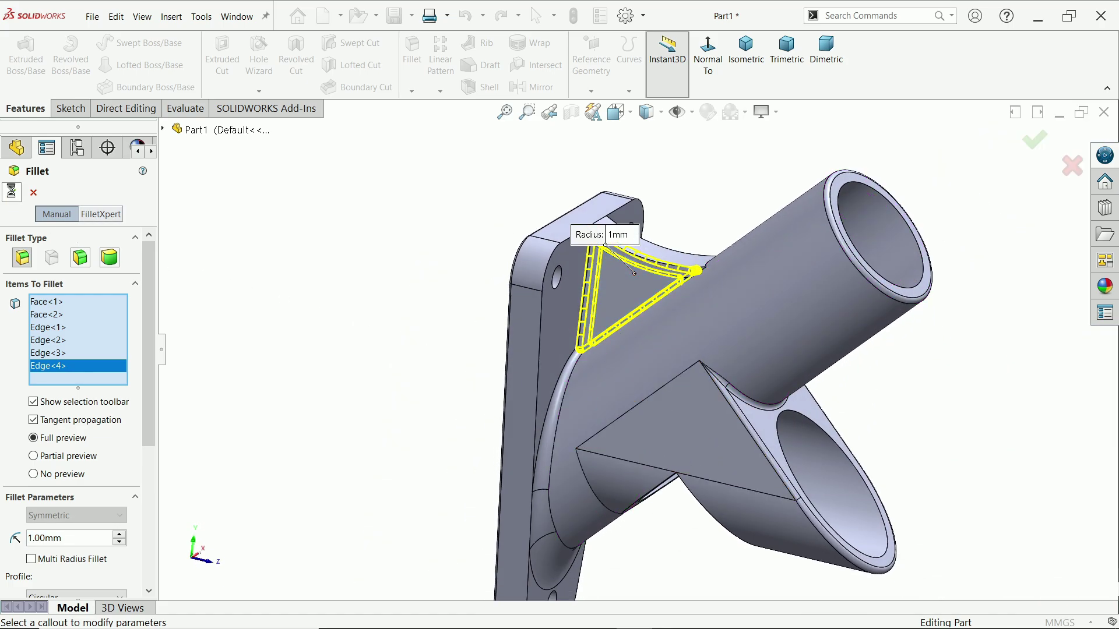
# - Examine the filleted rib web and the ends of its lip from both sides of the part
pyautogui.scroll(-2, 682, 223)
pyautogui.scroll(-2, 682, 224)
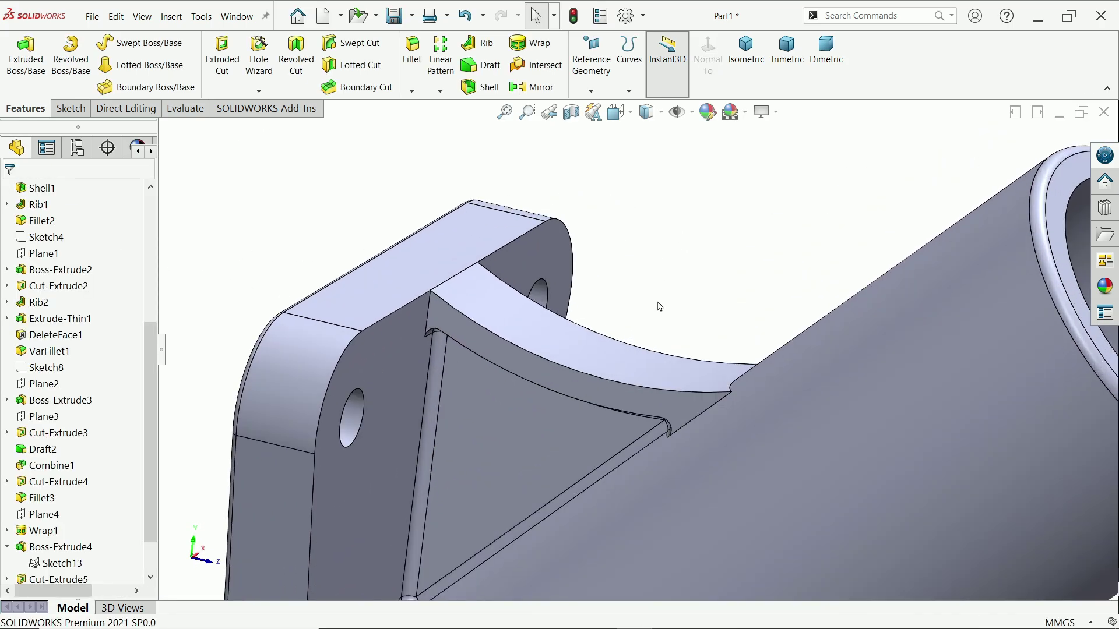
pyautogui.moveTo(659, 309); pyautogui.dragTo(656, 361, button='middle')
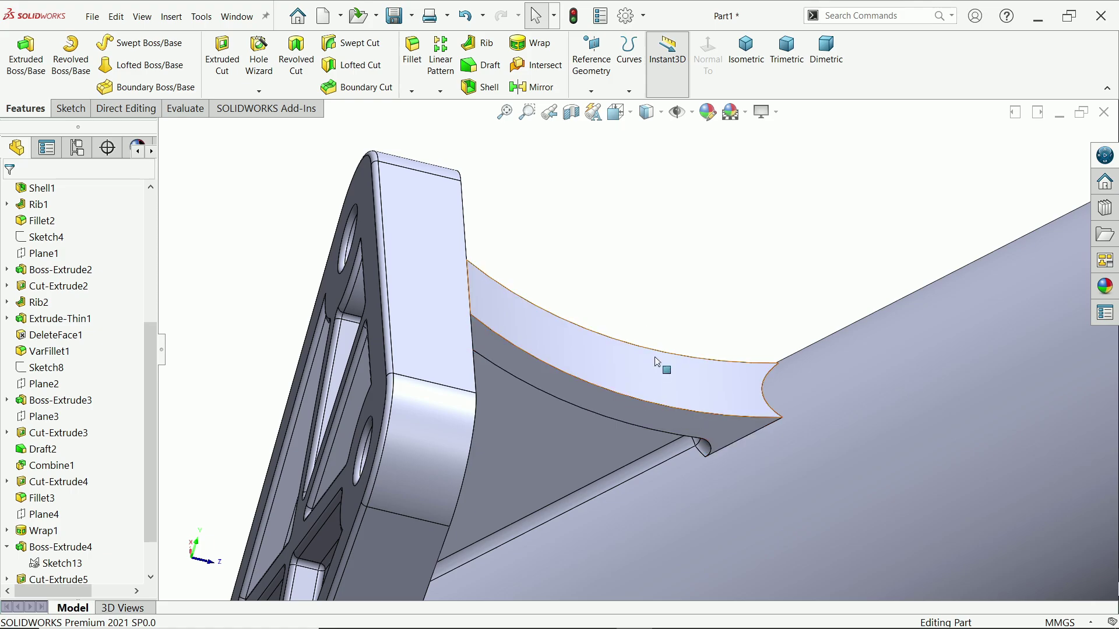
pyautogui.moveTo(661, 362); pyautogui.dragTo(432, 226, button='middle')
pyautogui.scroll(5, 652, 344)
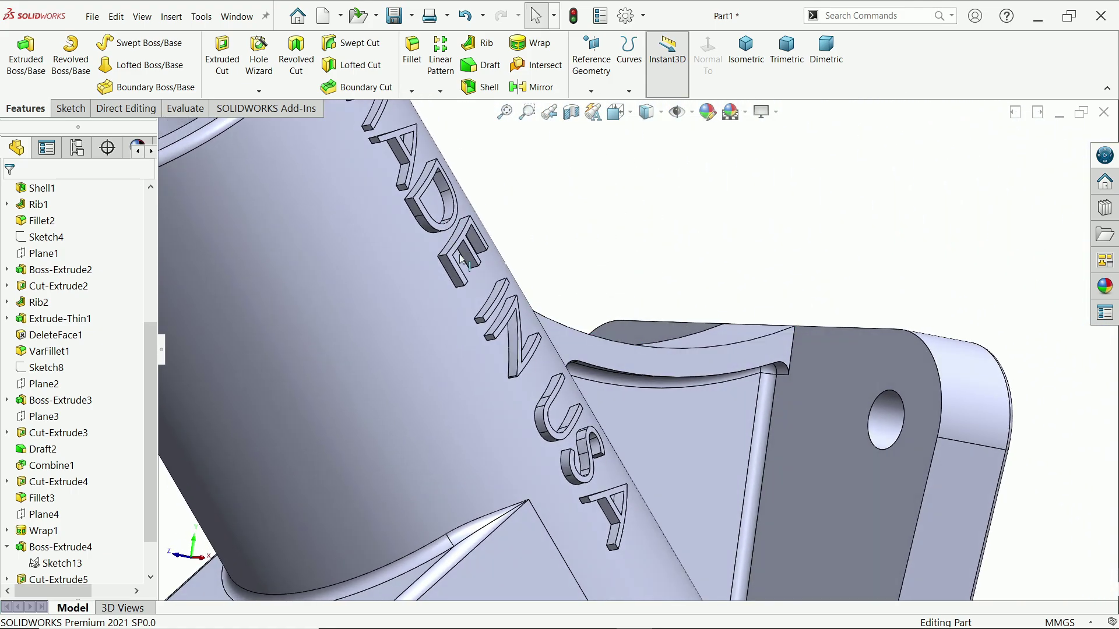
pyautogui.scroll(-2, 667, 427)
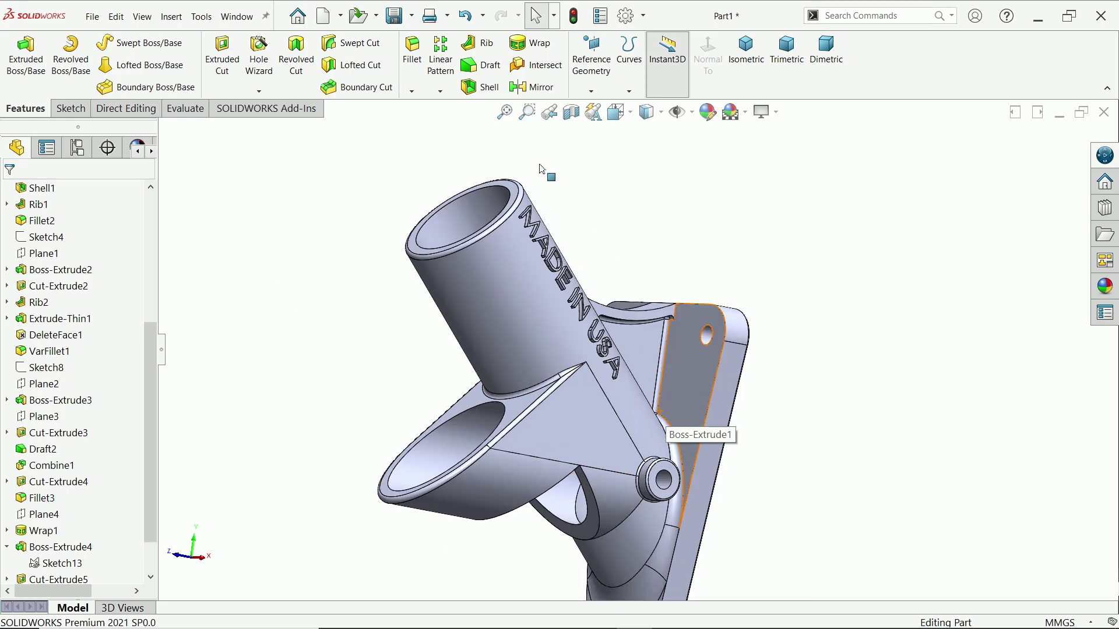
# - Set up a 1 mm symmetric fillet without tangent propagation on the long boss-side edge of the flange's tube-side face
pyautogui.click(410, 73)
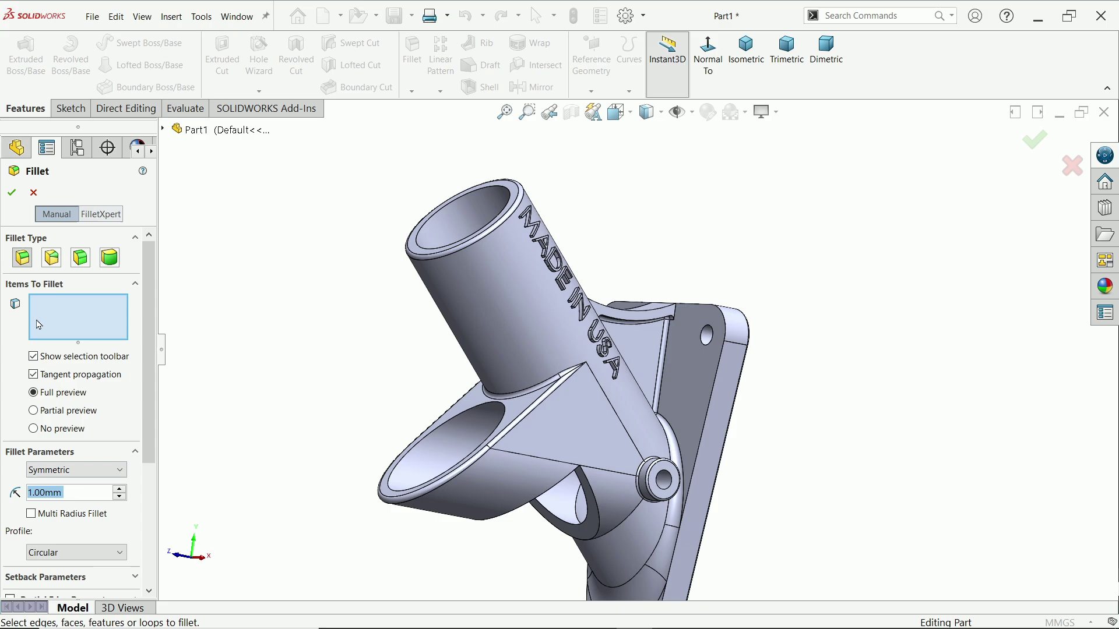
pyautogui.keyDown('ctrl'); pyautogui.moveTo(344, 483); pyautogui.dragTo(322, 411, button='middle'); pyautogui.keyUp('ctrl')
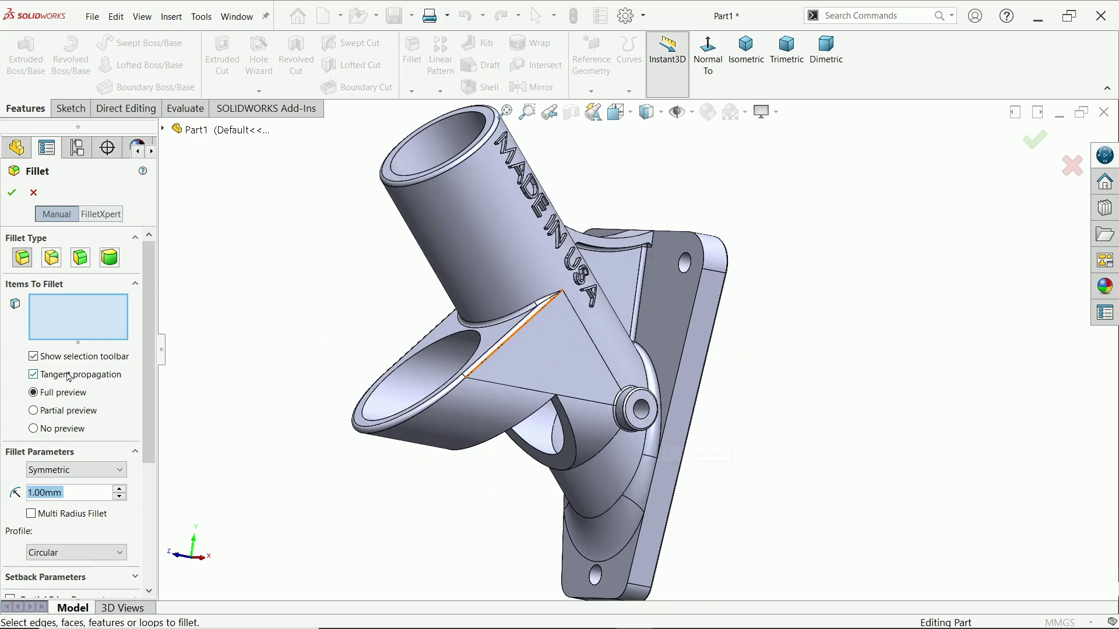
pyautogui.scroll(-3, 601, 401)
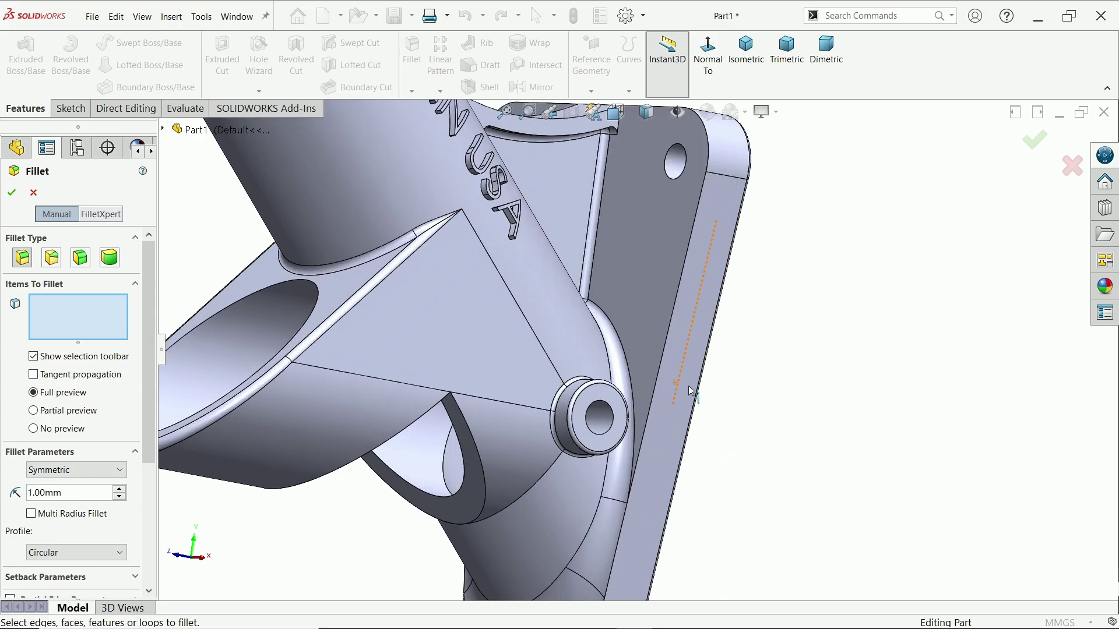
pyautogui.moveTo(691, 387); pyautogui.dragTo(724, 419, button='middle')
pyautogui.scroll(3, 669, 462)
pyautogui.scroll(-5, 669, 462)
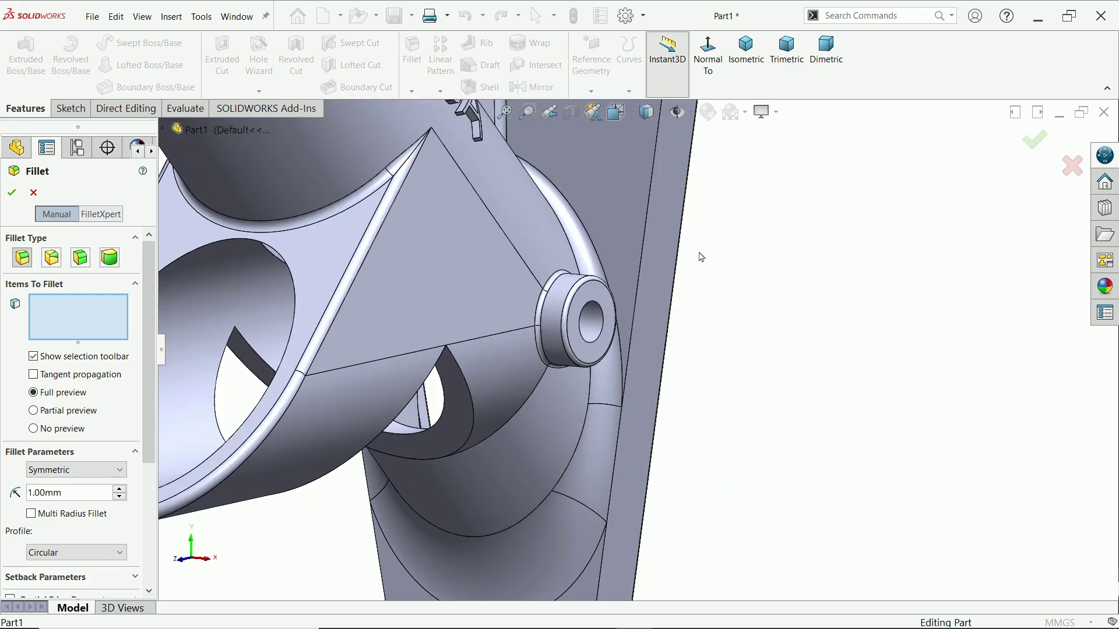
pyautogui.scroll(5, 701, 257)
pyautogui.scroll(-2, 635, 268)
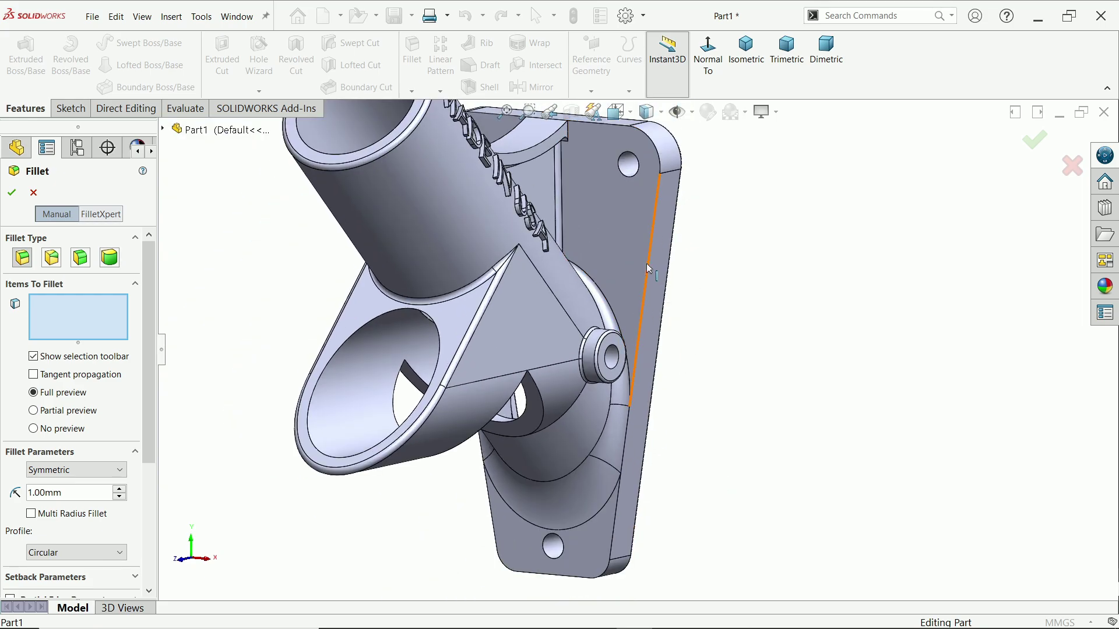
pyautogui.click(646, 264)
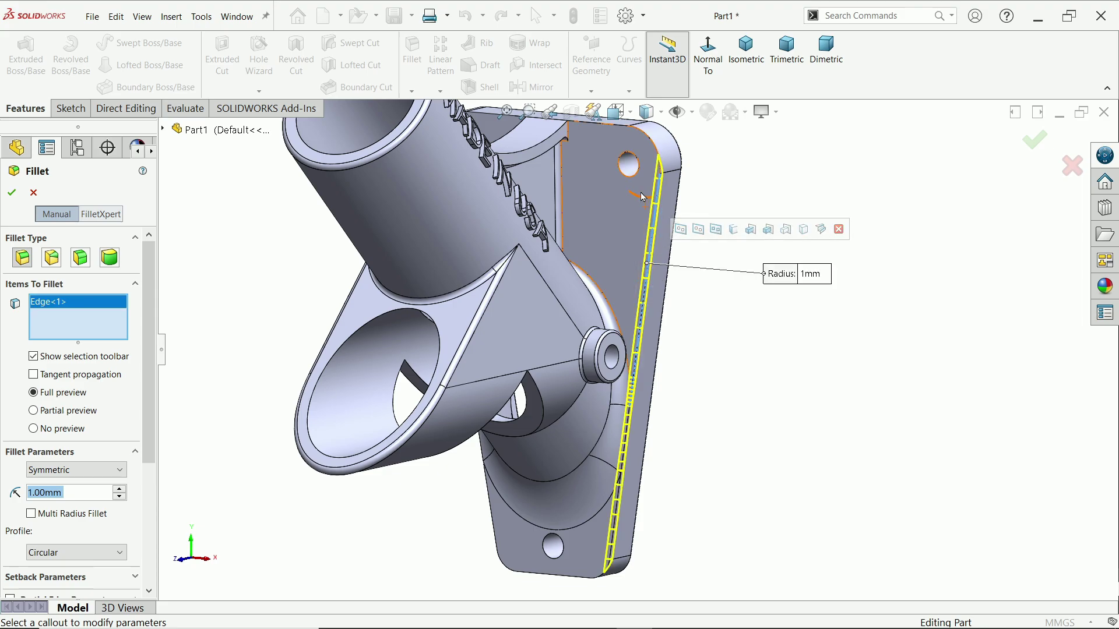
# - Try to include the flange's rounded upper corner edge on the boss side in the fillet selection
pyautogui.scroll(-5, 626, 127)
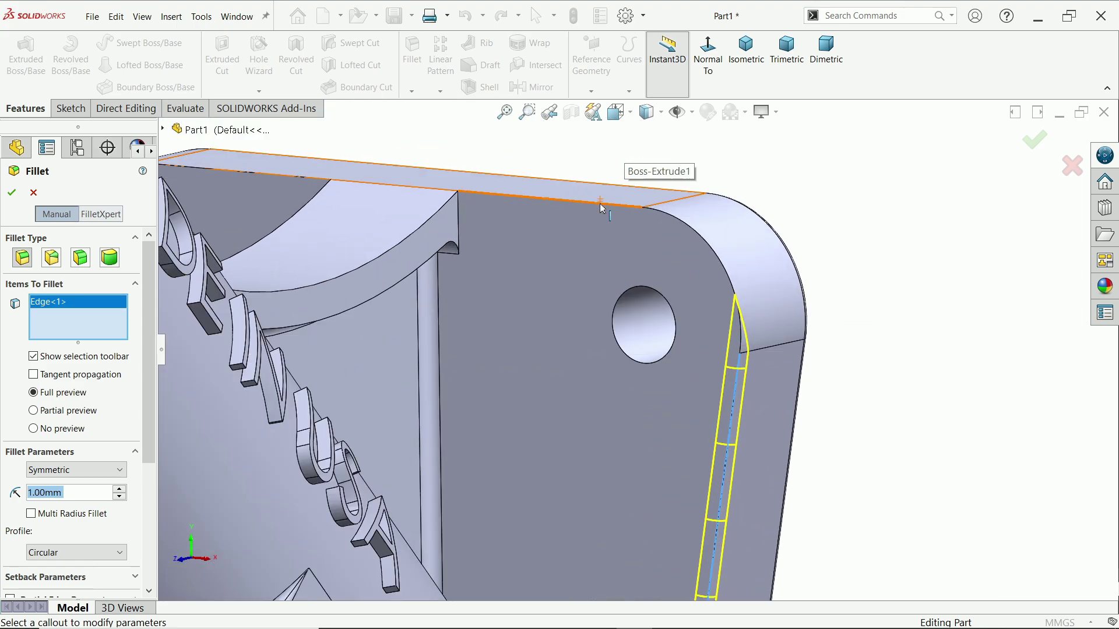
pyautogui.click(694, 235)
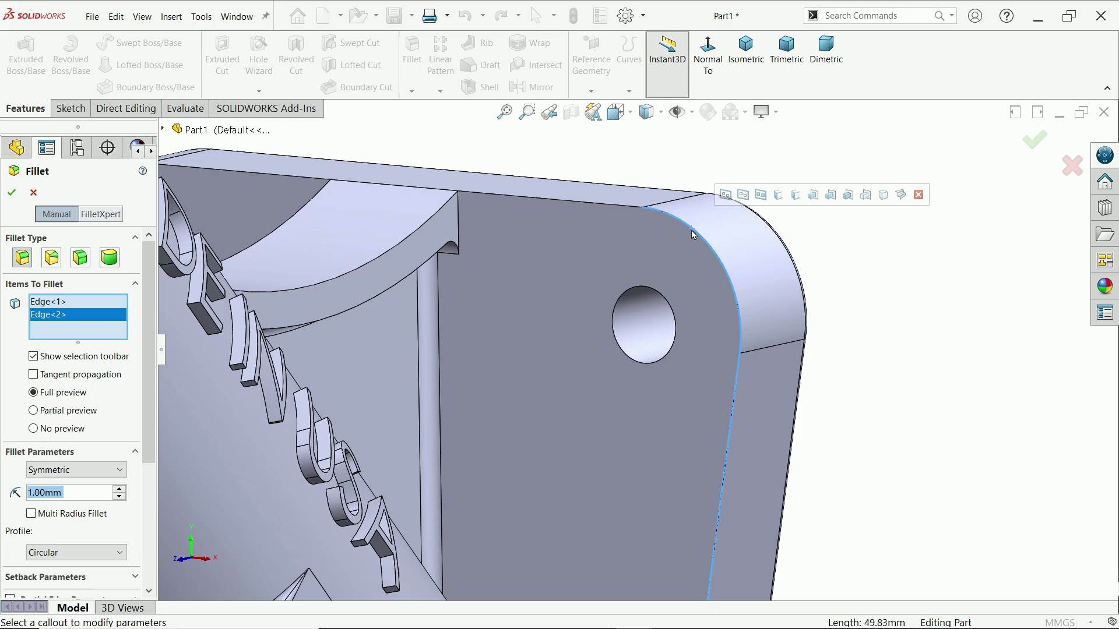
pyautogui.rightClick(78, 322)
pyautogui.click(110, 340)
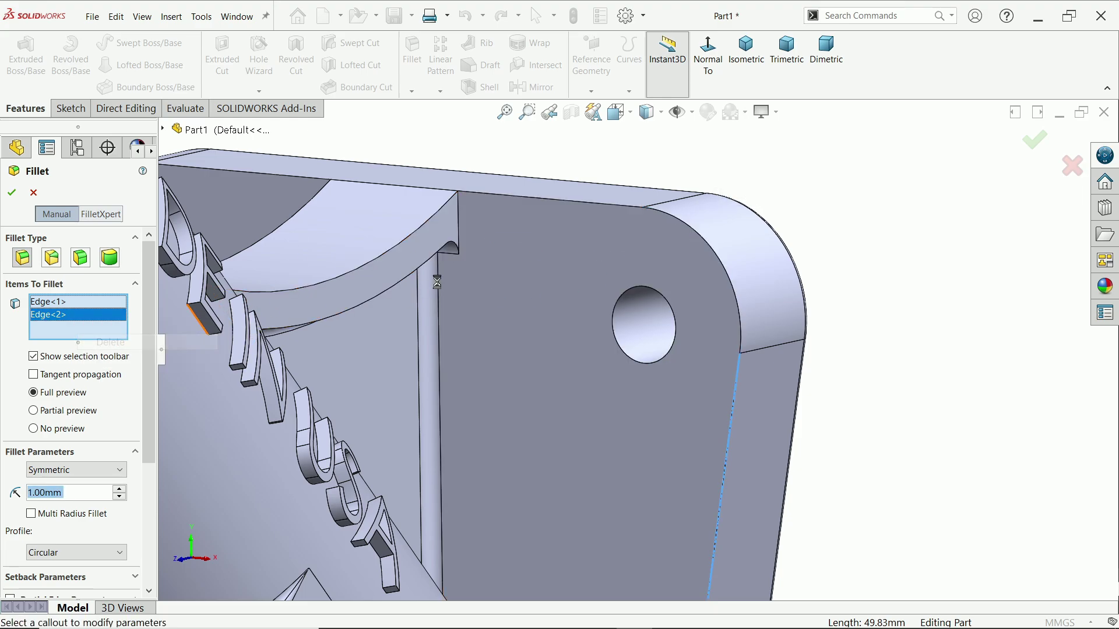
# - Add both top edge segments beside the rib, the opposite long side edge and its rounded upper corner to the fillet selection
pyautogui.click(565, 201)
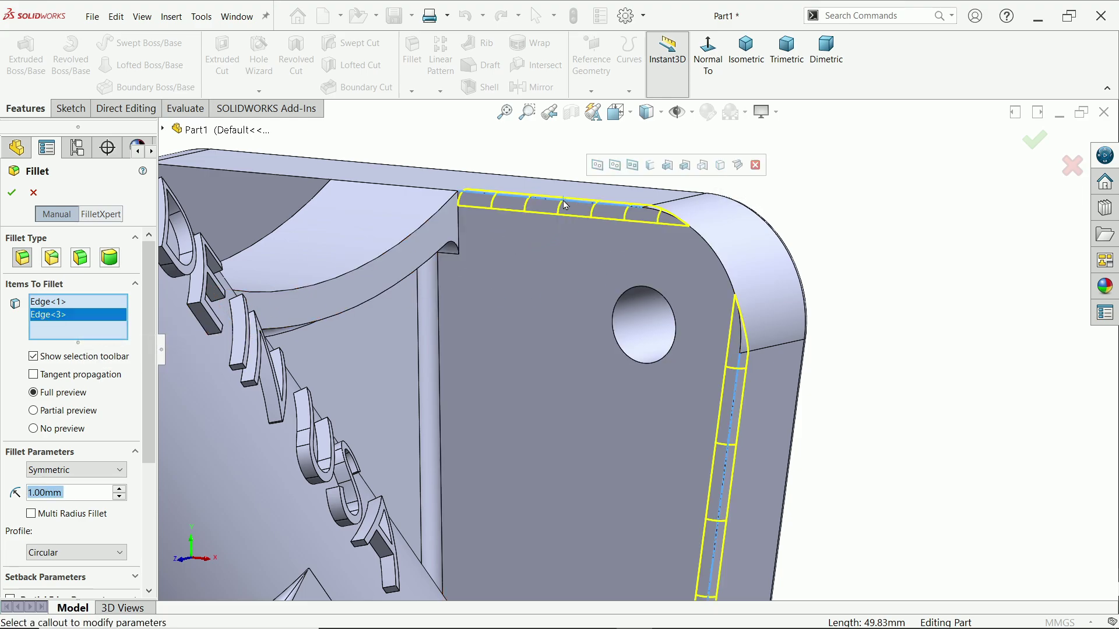
pyautogui.click(278, 178)
pyautogui.moveTo(278, 177); pyautogui.dragTo(353, 342, button='middle')
pyautogui.scroll(-5, 353, 342)
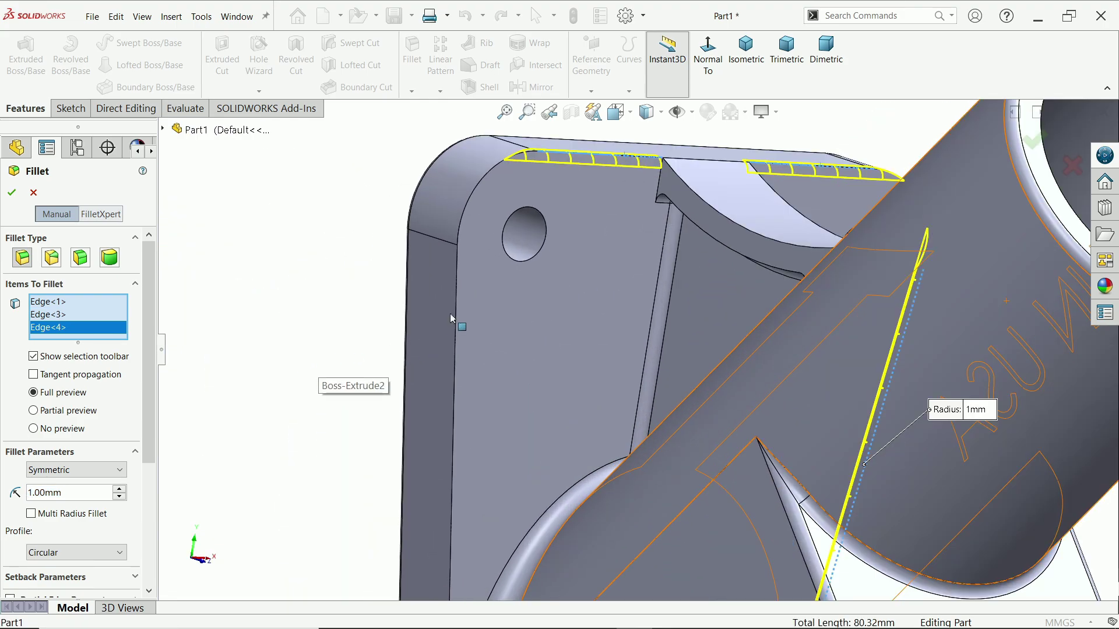
pyautogui.click(453, 310)
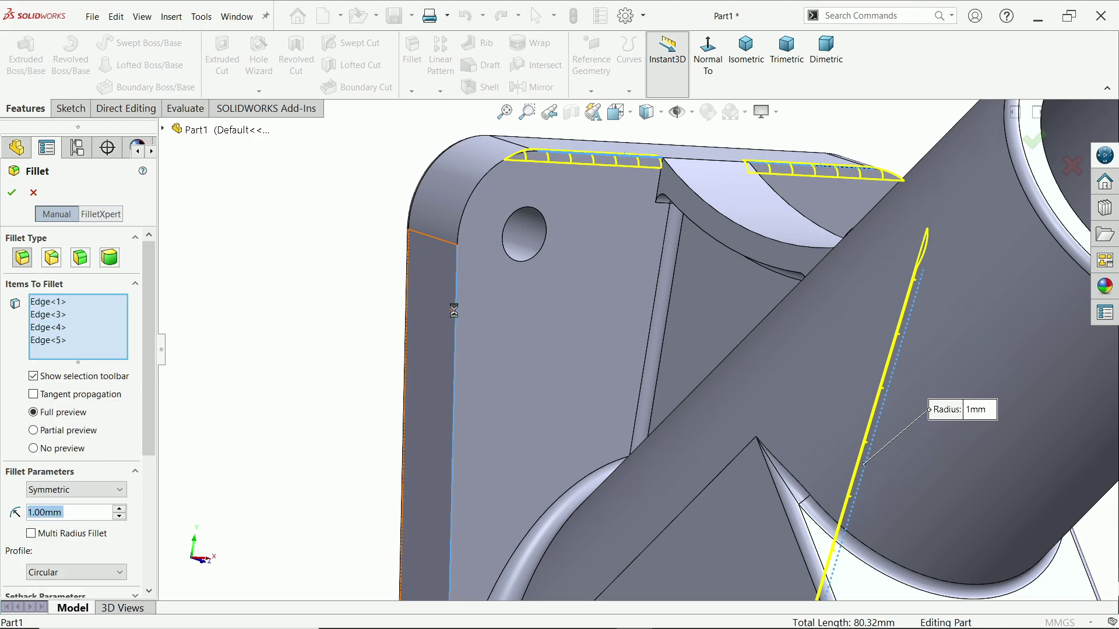
pyautogui.click(481, 188)
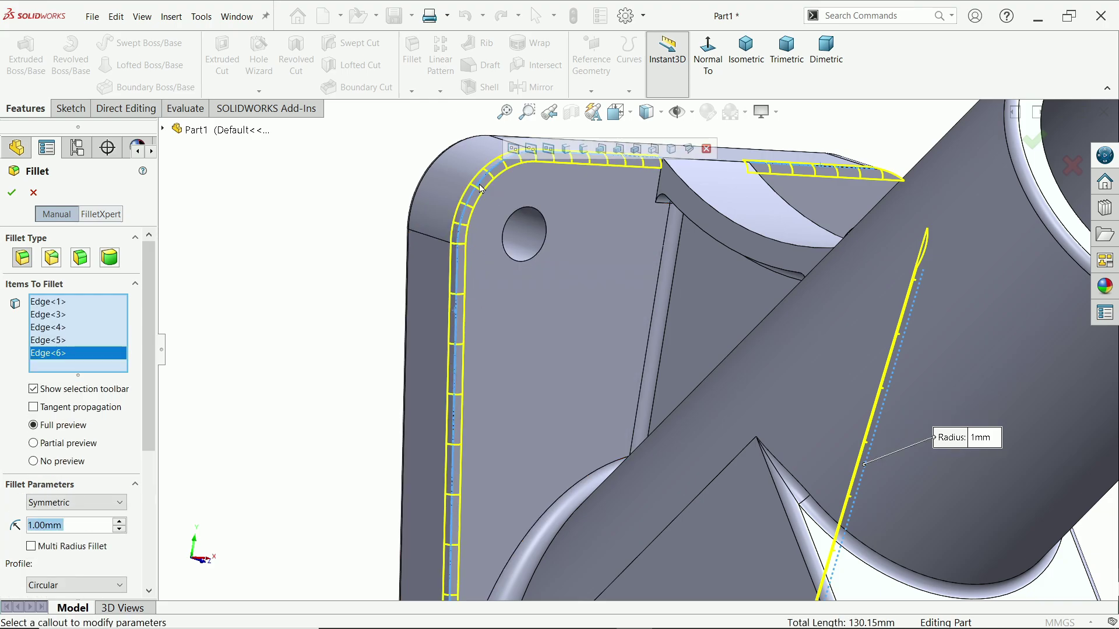
# - Add the straight bottom edge of the flange's tube-side face to the fillet selection
pyautogui.scroll(-5, 515, 189)
pyautogui.moveTo(582, 214); pyautogui.dragTo(624, 529, button='middle')
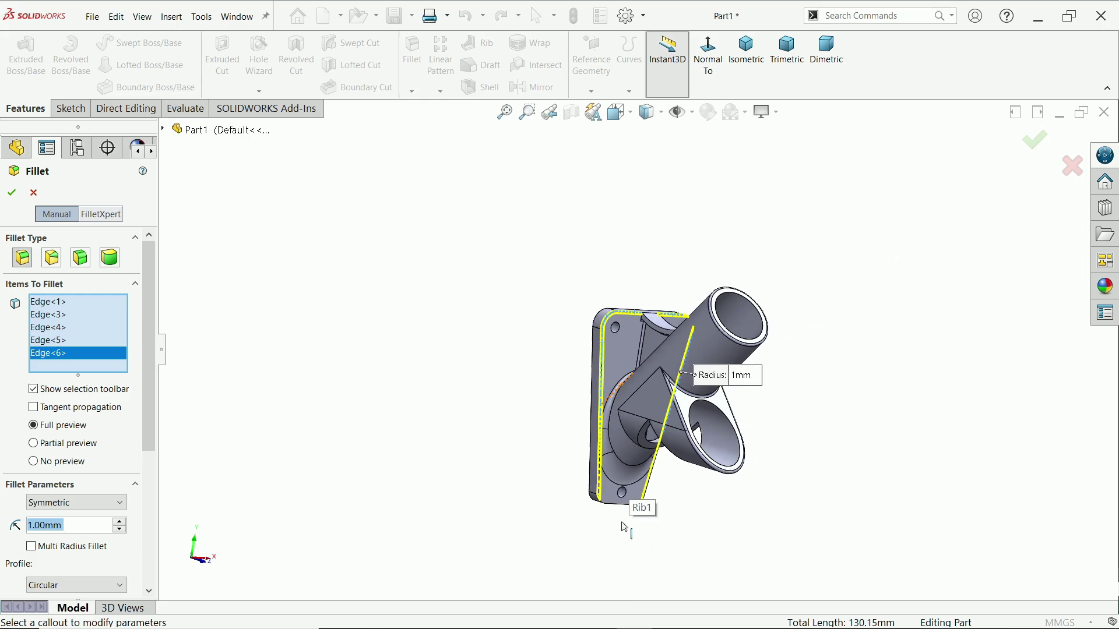
pyautogui.scroll(5, 632, 434)
pyautogui.scroll(3, 632, 435)
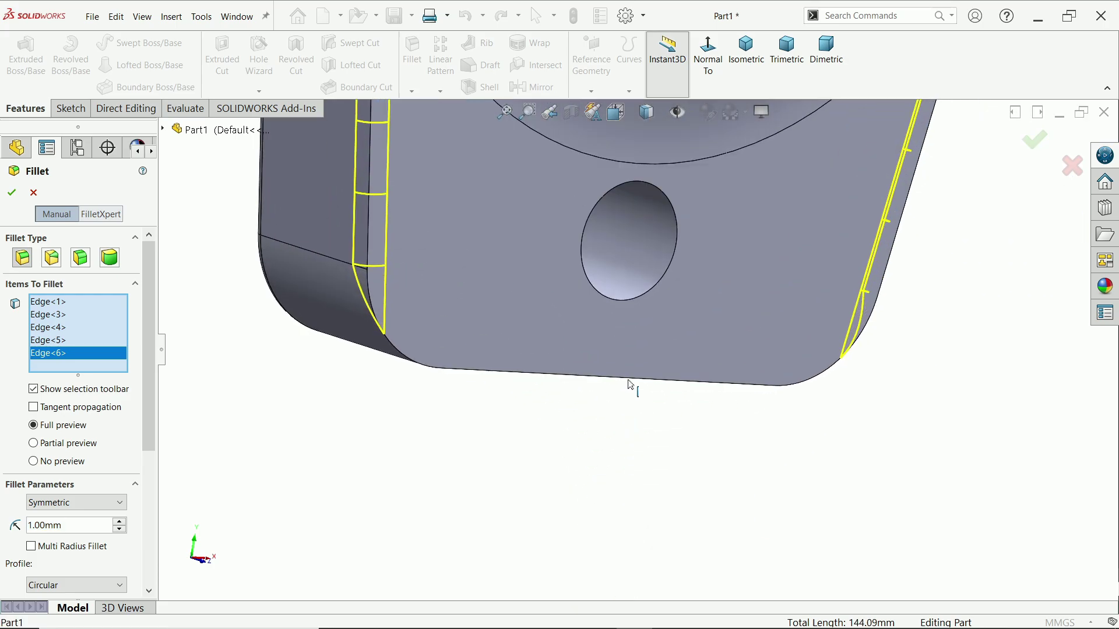
pyautogui.click(629, 383)
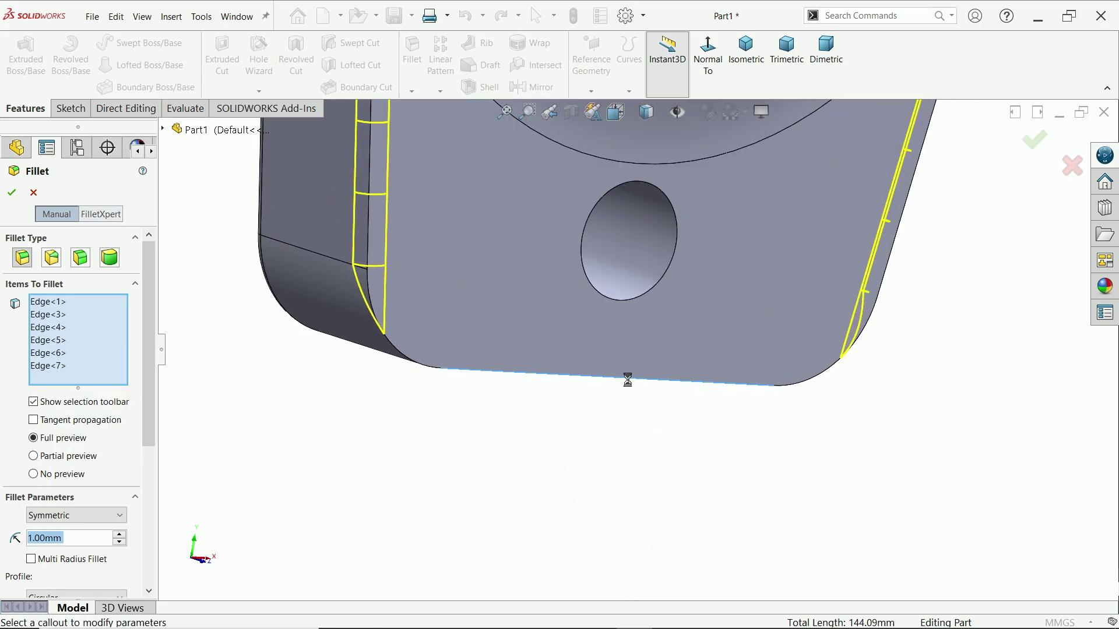
# - Try to include each of the flange's two rounded lower corner edges in the fillet selection
pyautogui.click(388, 344)
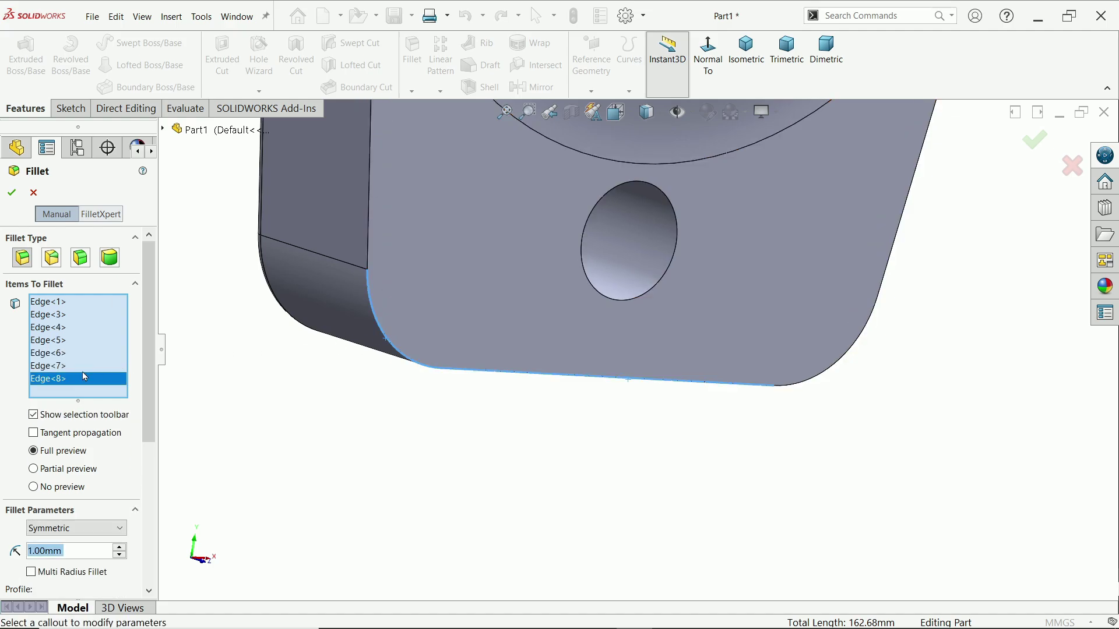
pyautogui.rightClick(78, 381)
pyautogui.click(111, 402)
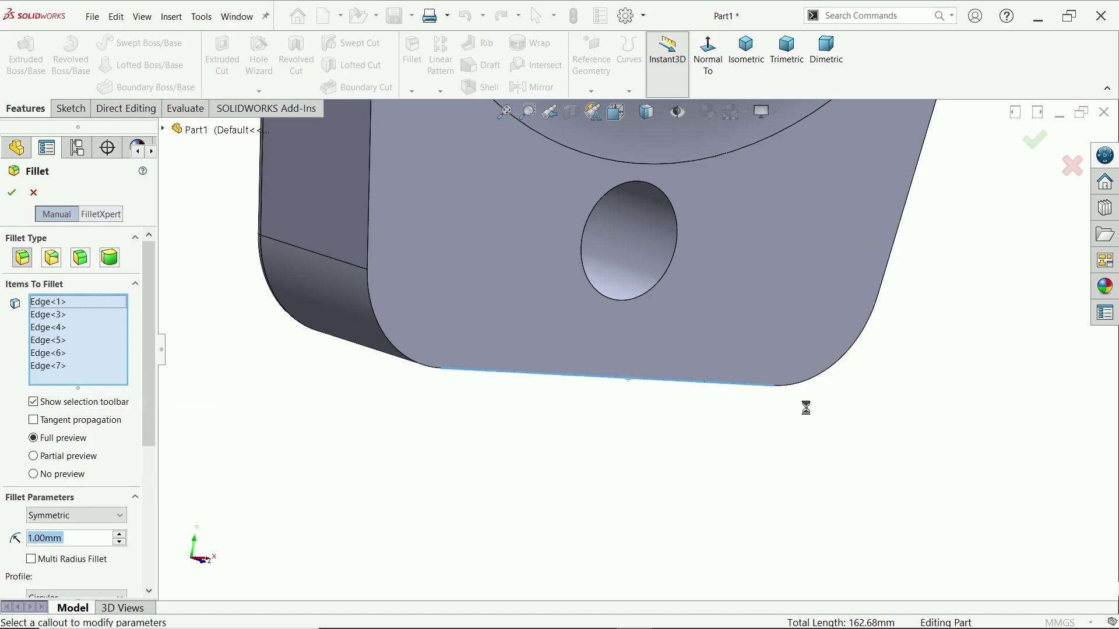
pyautogui.click(839, 369)
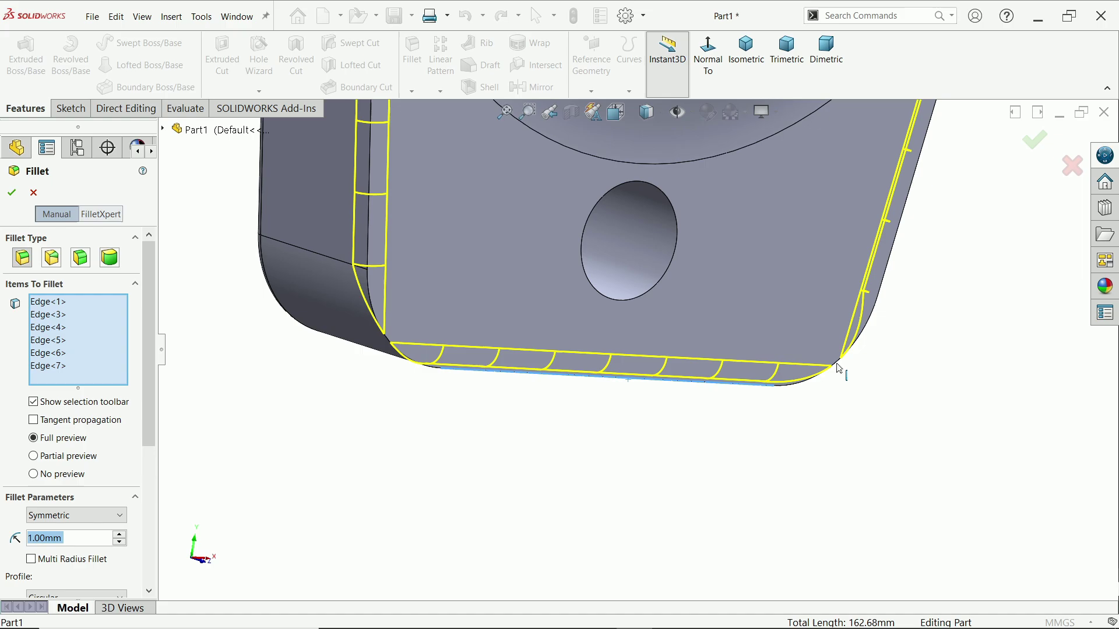
pyautogui.rightClick(104, 385)
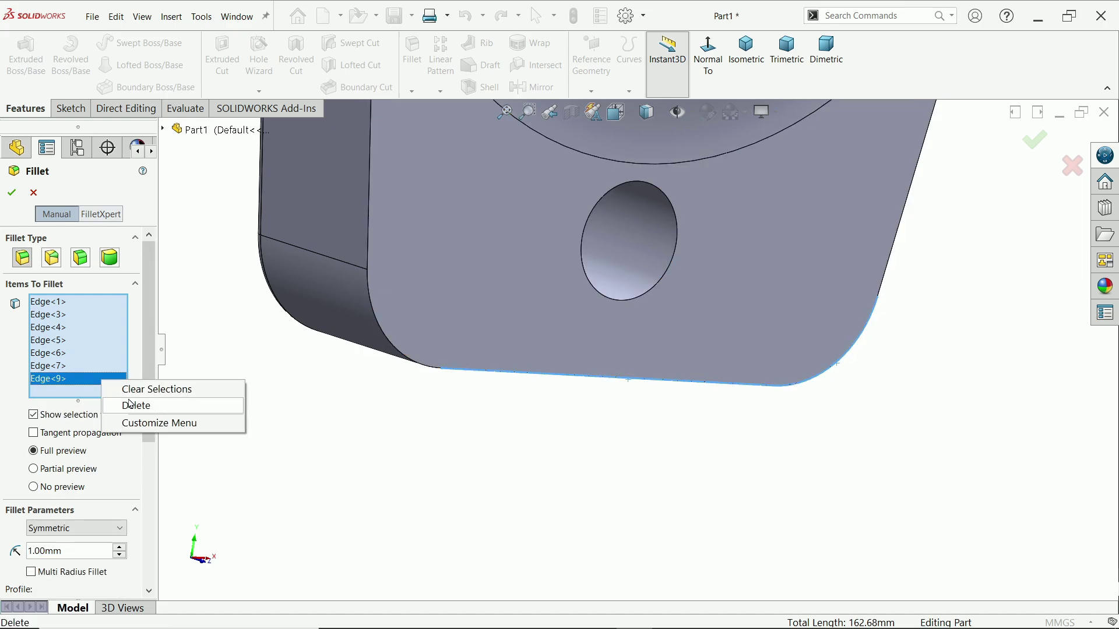
pyautogui.click(127, 404)
# - Apply the 1 mm fillet to the selected flange edges
pyautogui.moveTo(338, 338); pyautogui.dragTo(471, 358, button='middle')
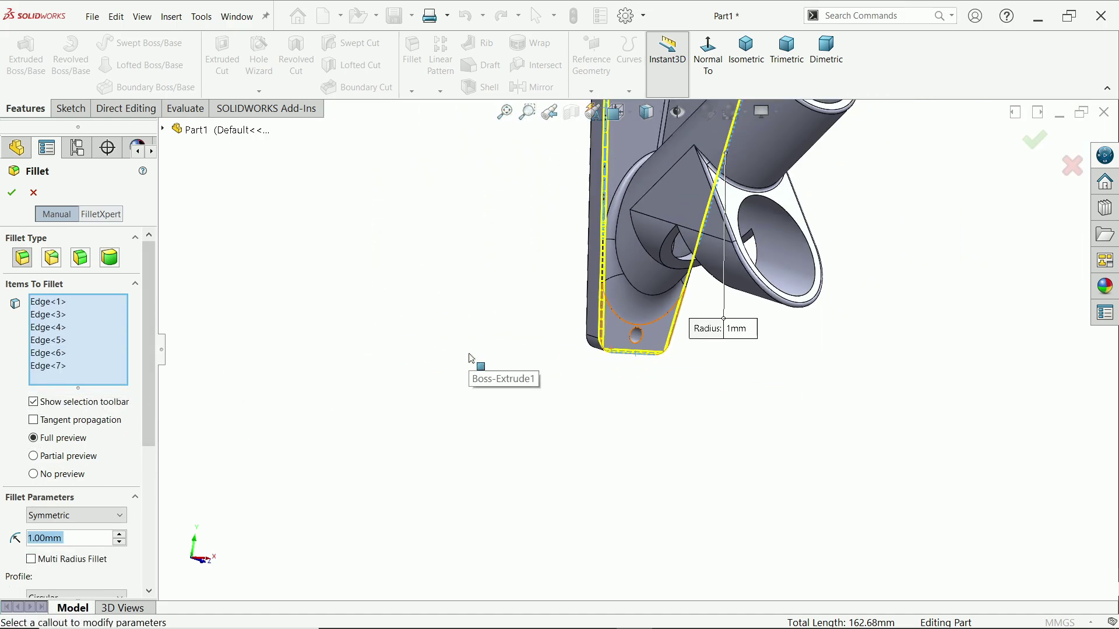
pyautogui.click(7, 195)
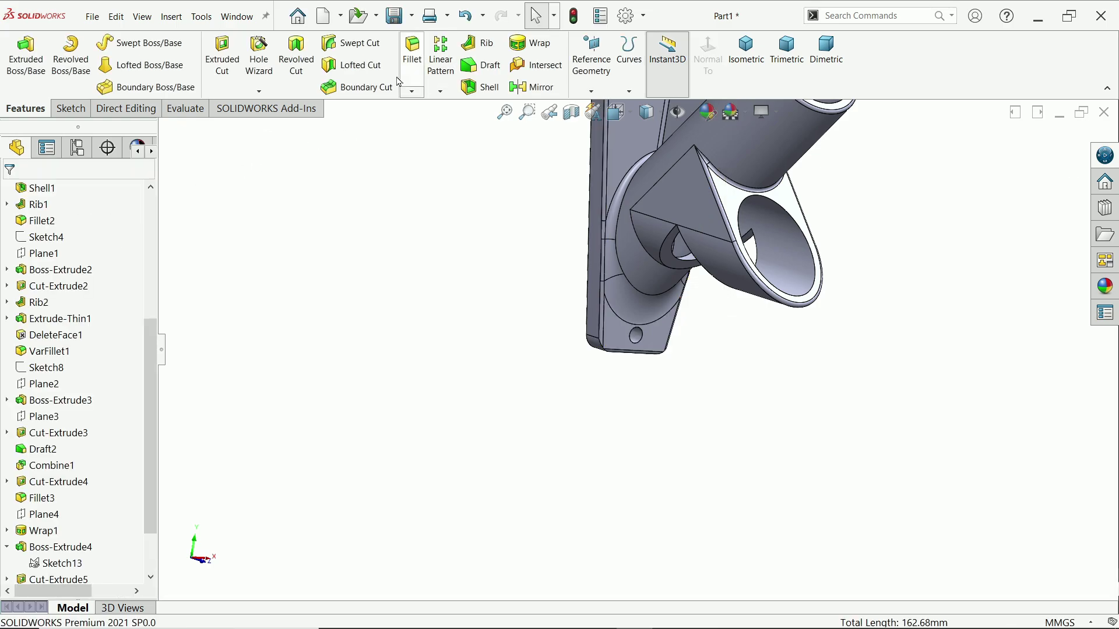
# - Start another 1 mm fillet and select the two rounded lower corner edges of the flange's tube-side face
pyautogui.press('Return')
pyautogui.scroll(-8, 615, 345)
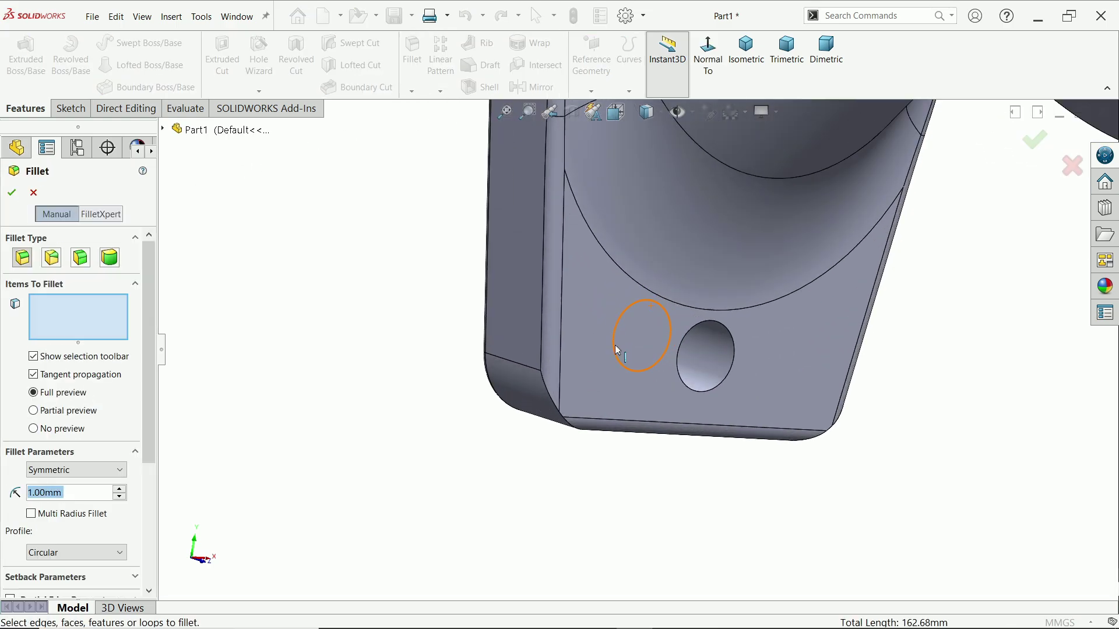
pyautogui.scroll(2, 571, 402)
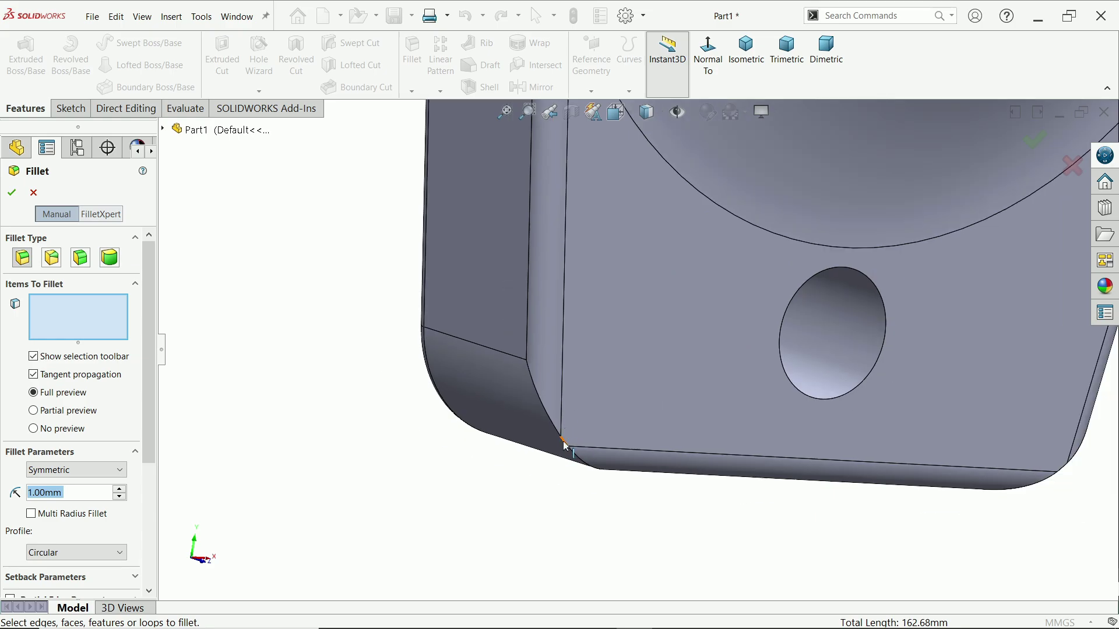
pyautogui.click(569, 448)
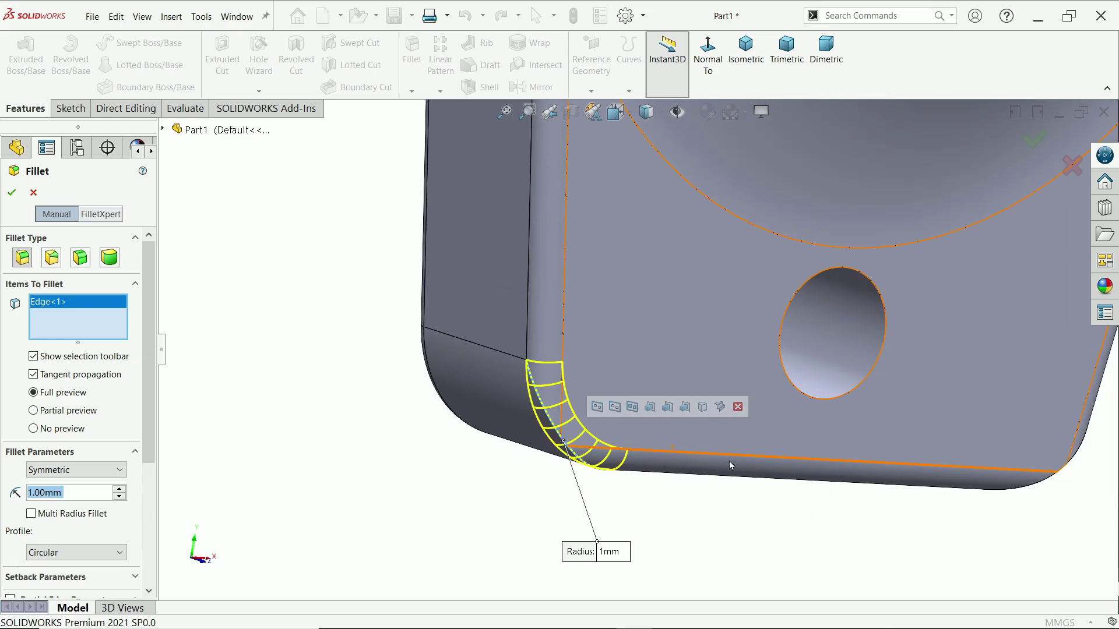
pyautogui.click(1065, 473)
# - Add the rounded upper corner edge of the flange's tube-side face to the selection and apply the 1 mm fillet
pyautogui.scroll(8, 761, 419)
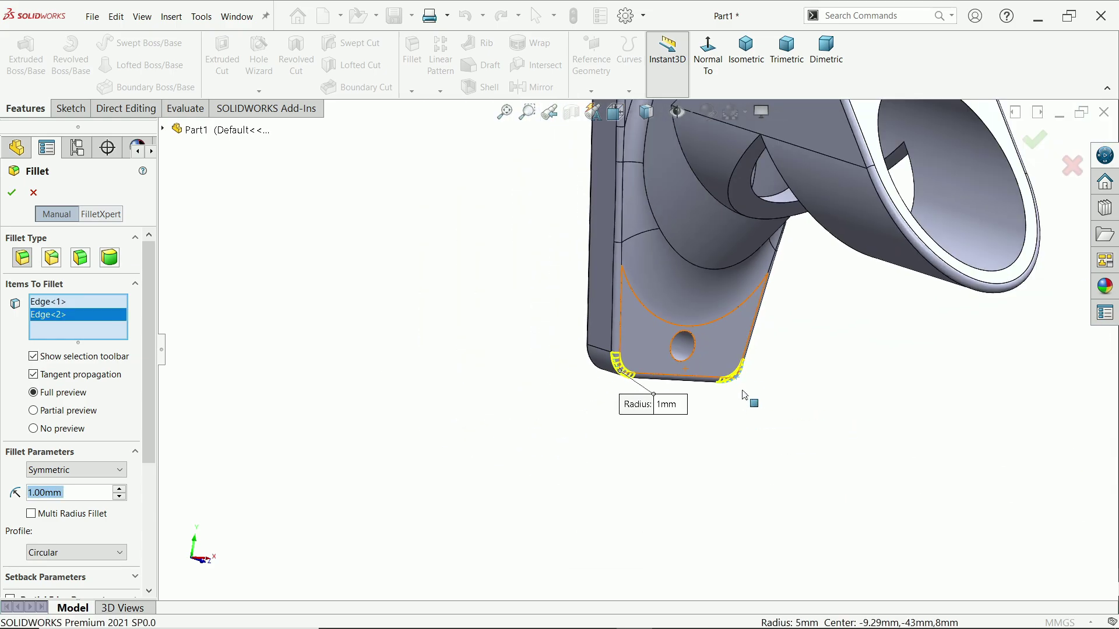
pyautogui.moveTo(745, 229)
pyautogui.mouseDown(button='middle')
pyautogui.moveTo(781, 246)
pyautogui.moveTo(749, 244)
pyautogui.mouseUp(button='middle')
pyautogui.scroll(-5, 750, 244)
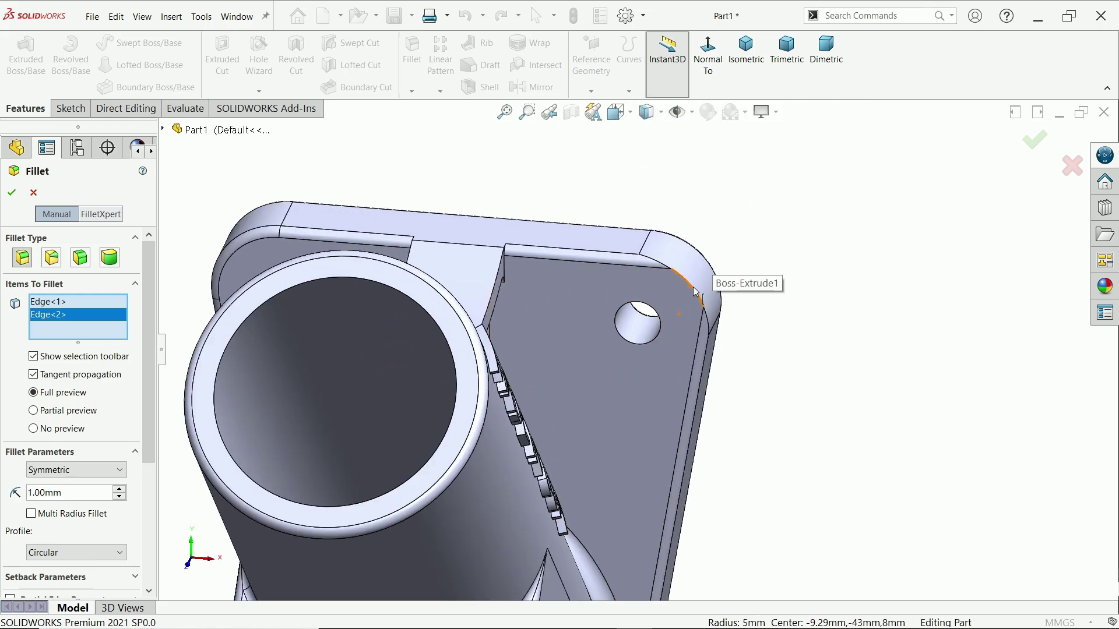
pyautogui.click(693, 287)
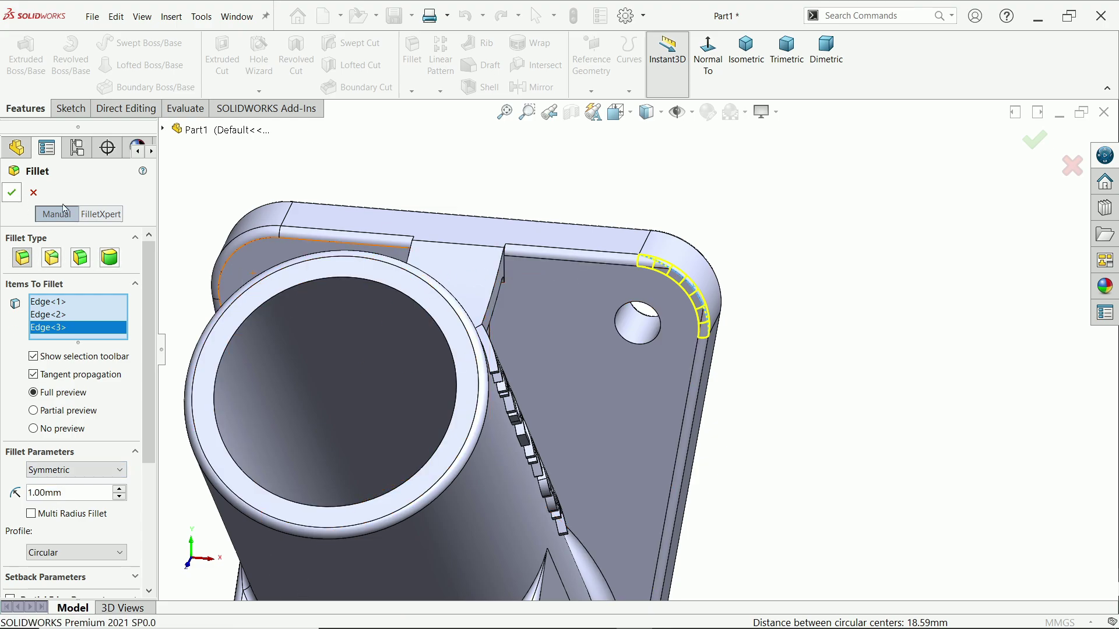
pyautogui.press('Return')
# - Show the whole part in isometric view and turn on RealView Graphics
pyautogui.scroll(6, 670, 262)
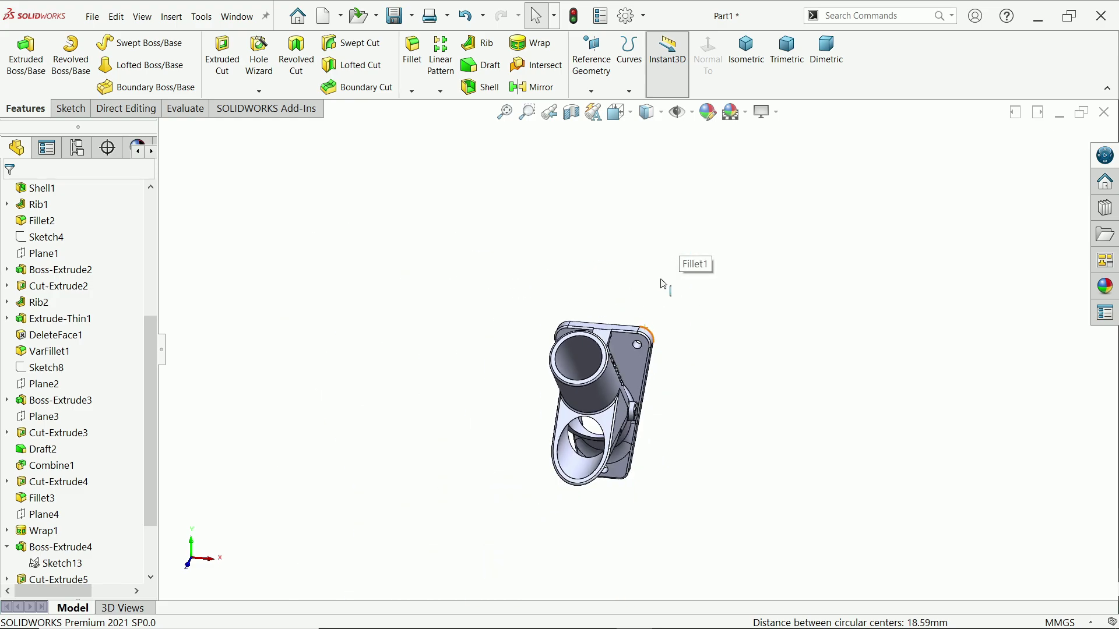
pyautogui.scroll(1, 684, 363)
pyautogui.click(747, 66)
pyautogui.scroll(-5, 746, 320)
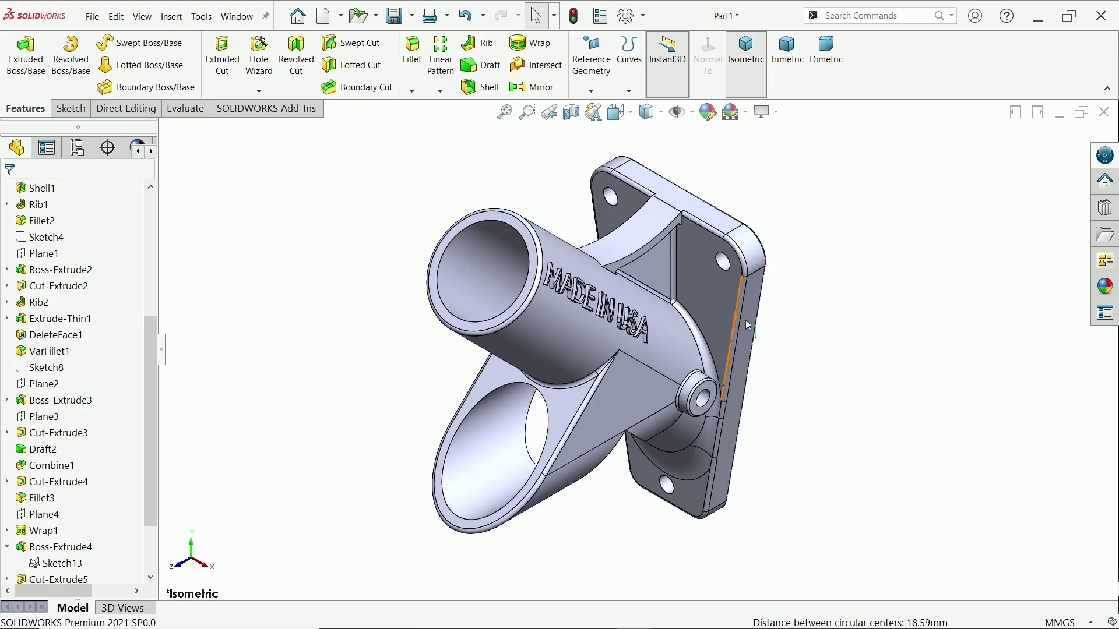
pyautogui.click(775, 113)
pyautogui.click(778, 133)
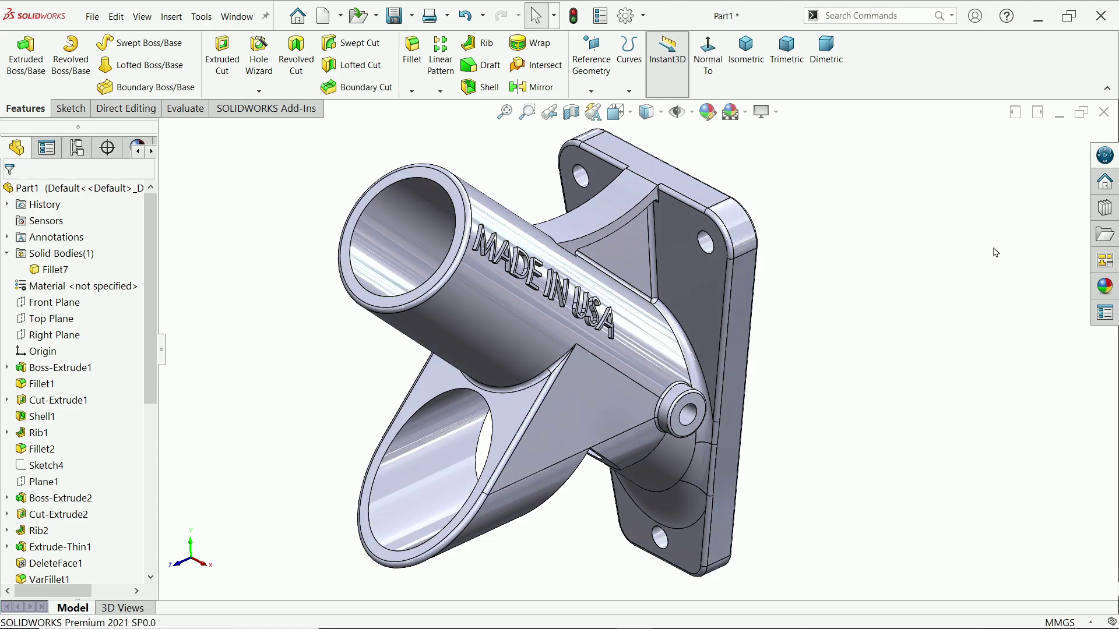
# - Open the appearance library and browse the Textured appearances in the Plastic category
pyautogui.click(1103, 285)
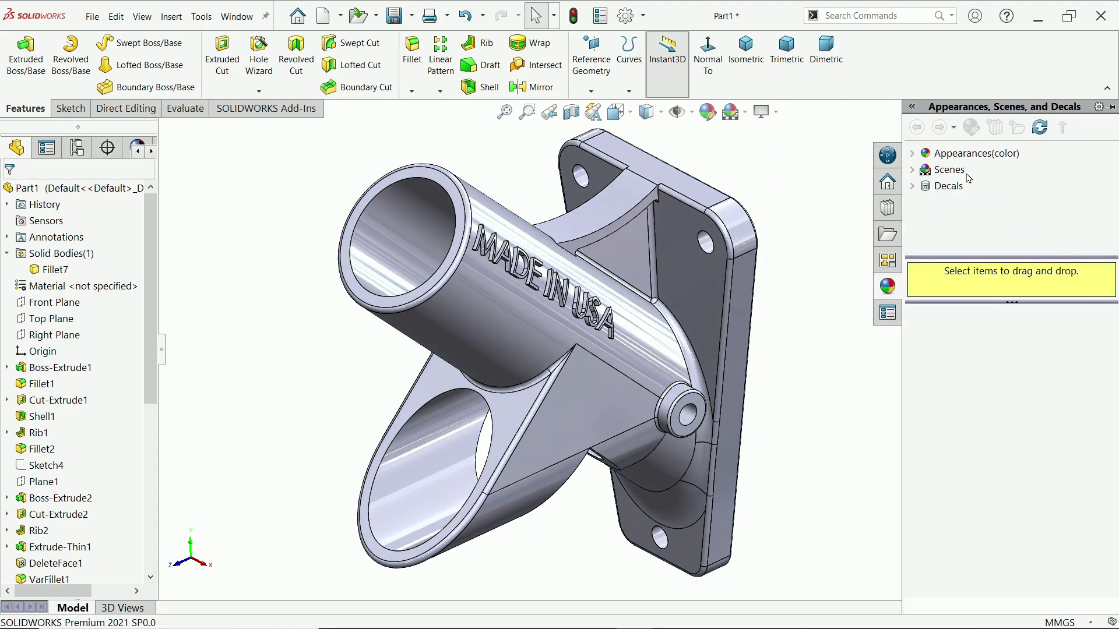
pyautogui.click(914, 154)
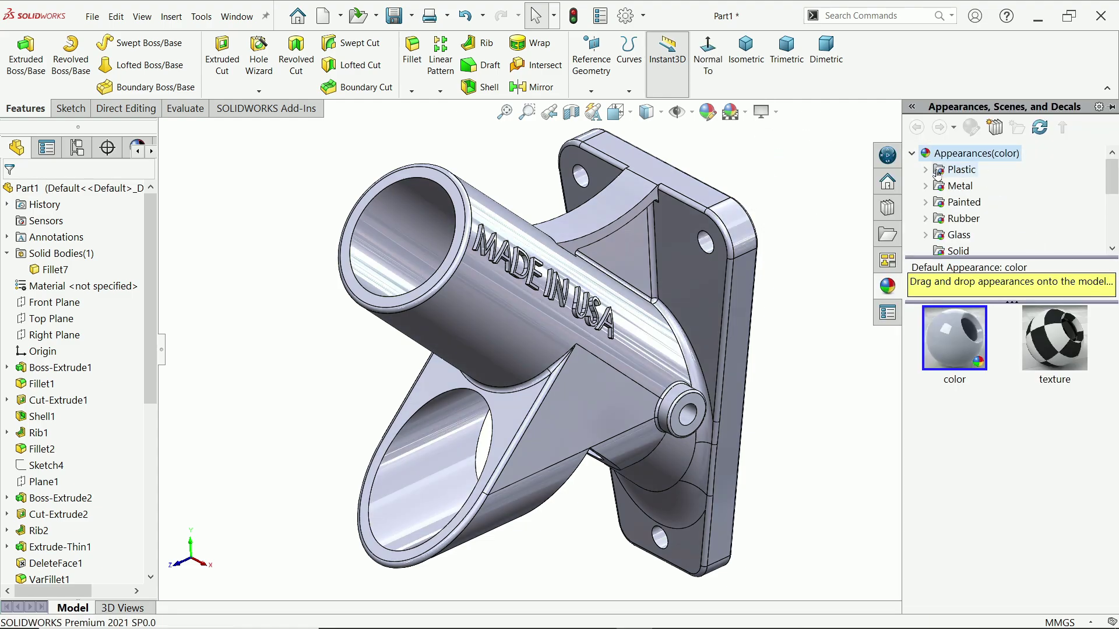
pyautogui.doubleClick(936, 171)
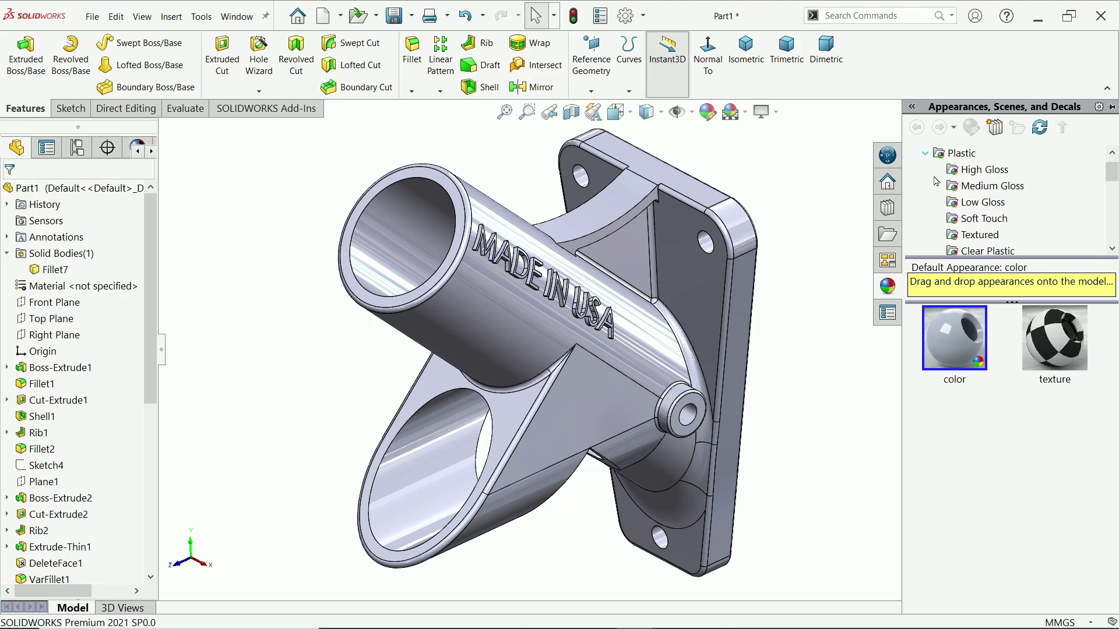
pyautogui.click(990, 235)
pyautogui.scroll(-10, 1015, 352)
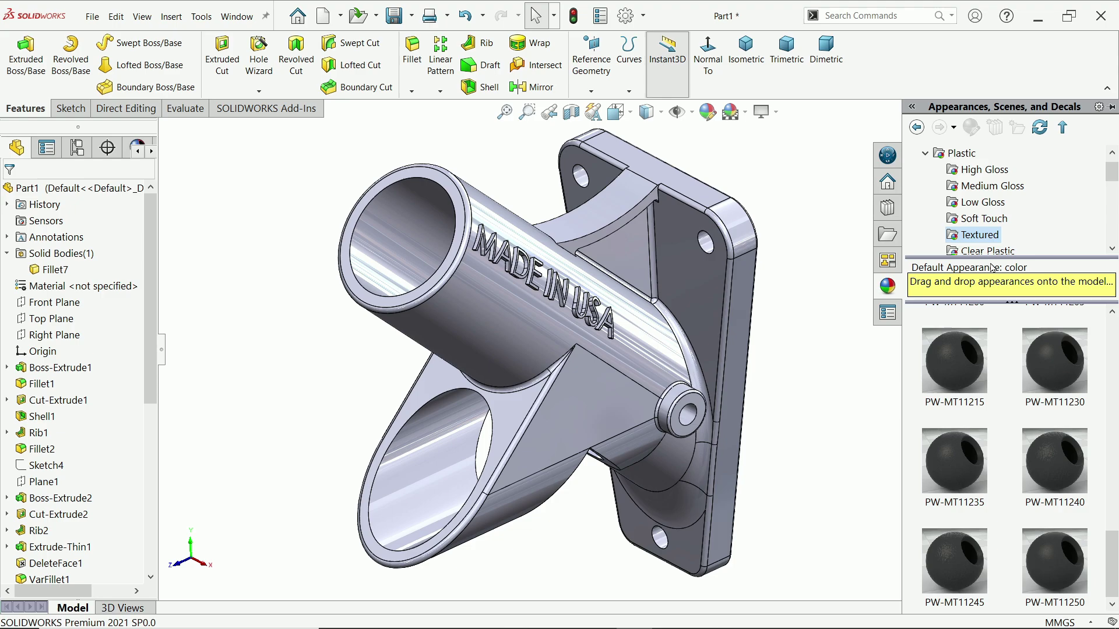
# - Apply the blue soft touch plastic appearance to the whole part and view it up close
pyautogui.click(992, 223)
pyautogui.scroll(-3, 1015, 358)
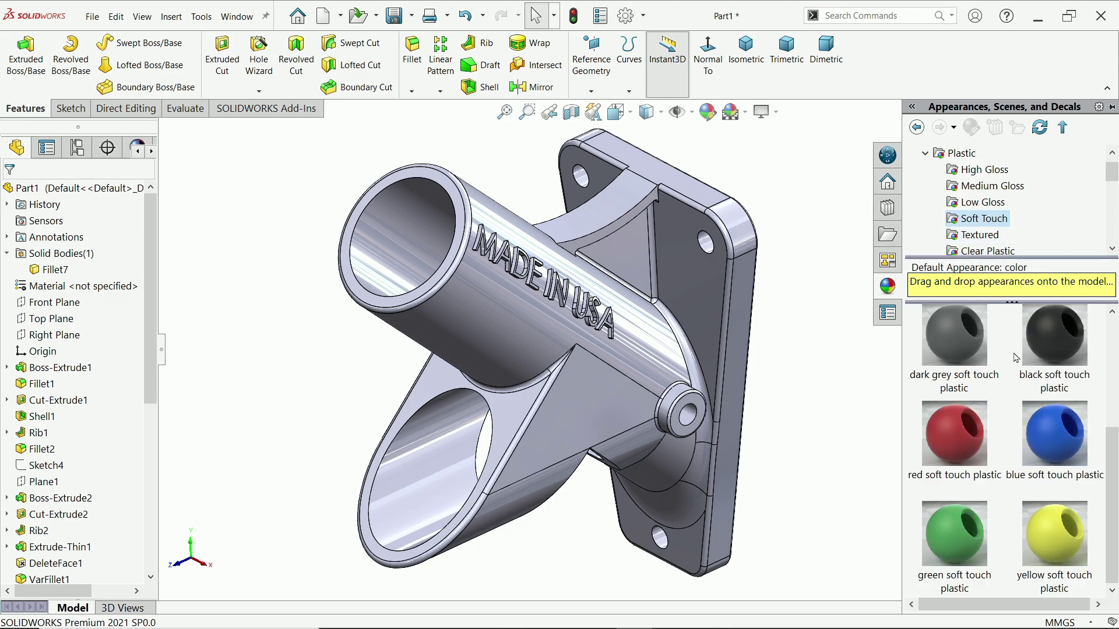
pyautogui.doubleClick(1061, 462)
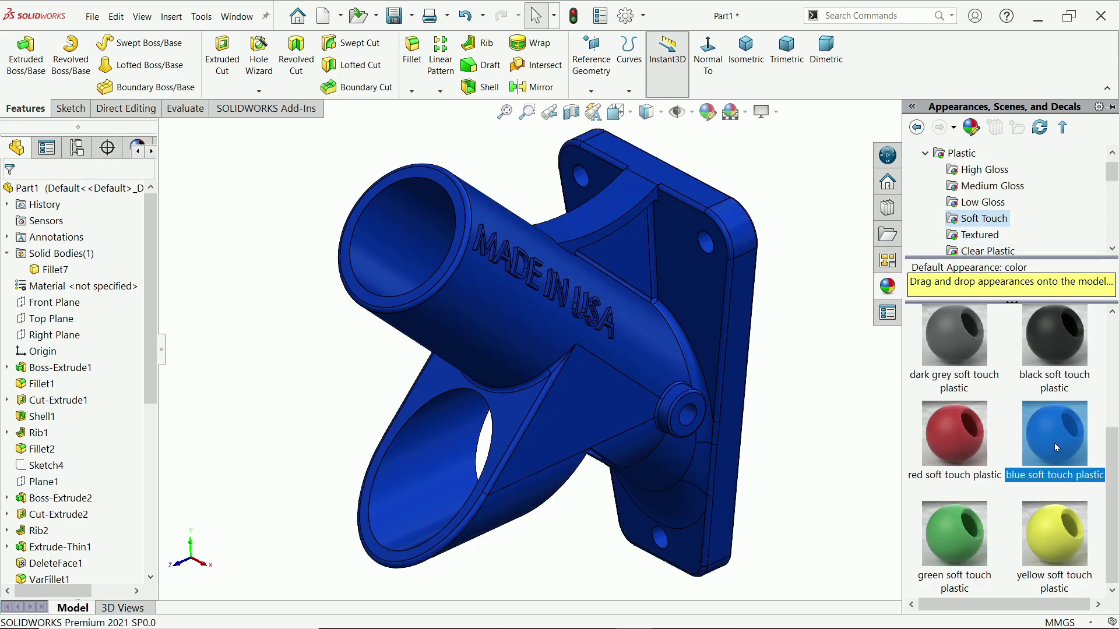
pyautogui.moveTo(1057, 454); pyautogui.dragTo(684, 372)
pyautogui.scroll(-2, 684, 373)
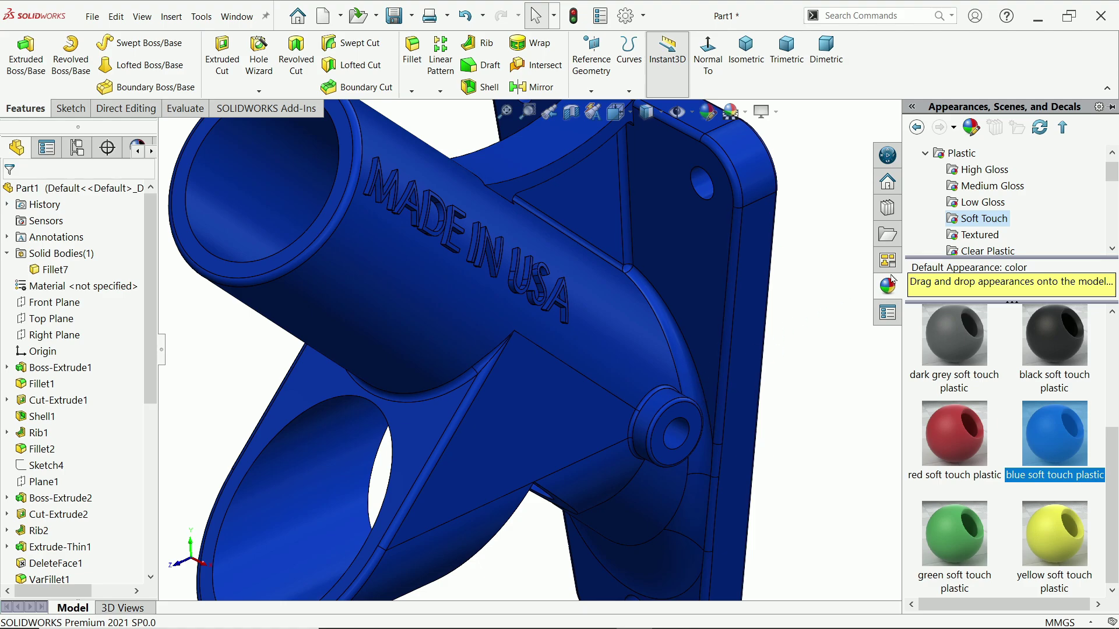
# - Change the part's appearance to blue satin finish plastic
pyautogui.scroll(-1, 985, 205)
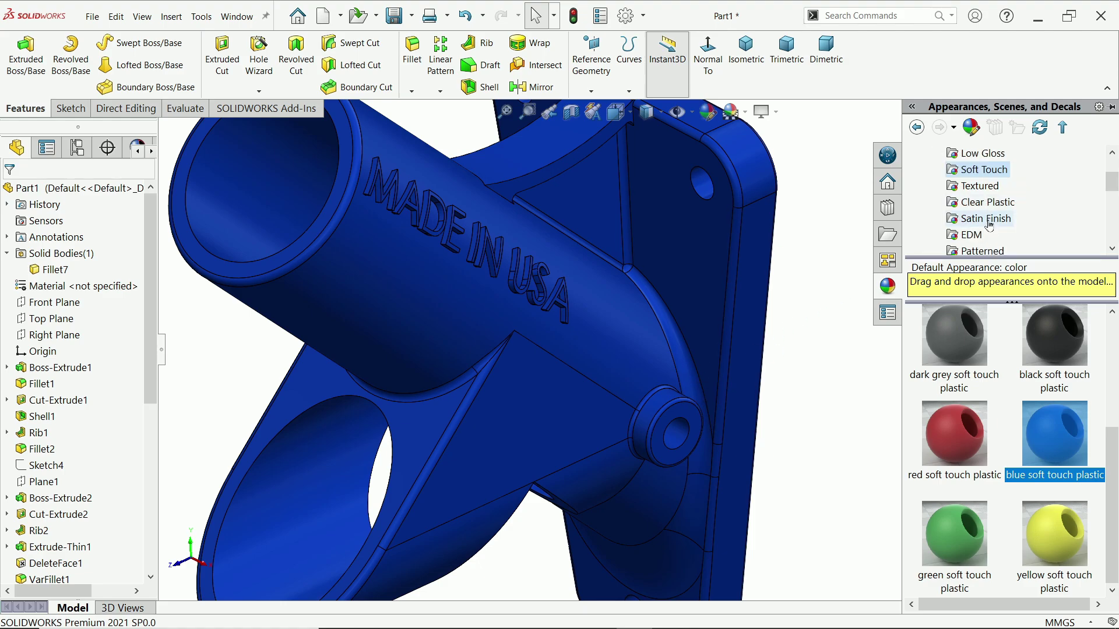
pyautogui.click(989, 223)
pyautogui.scroll(-3, 1004, 397)
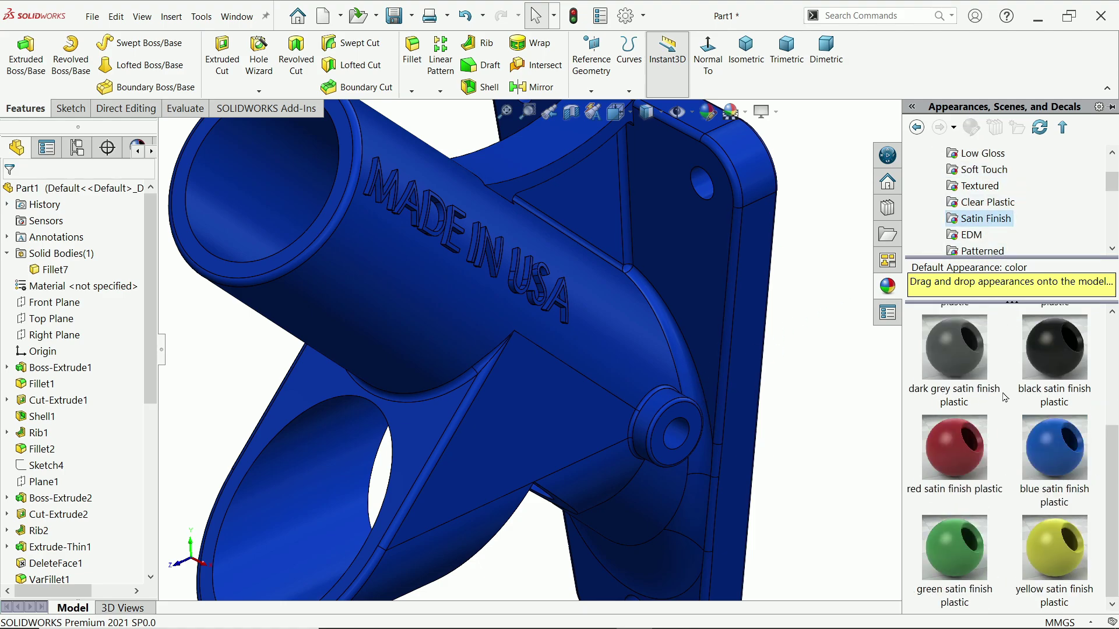
pyautogui.doubleClick(1032, 439)
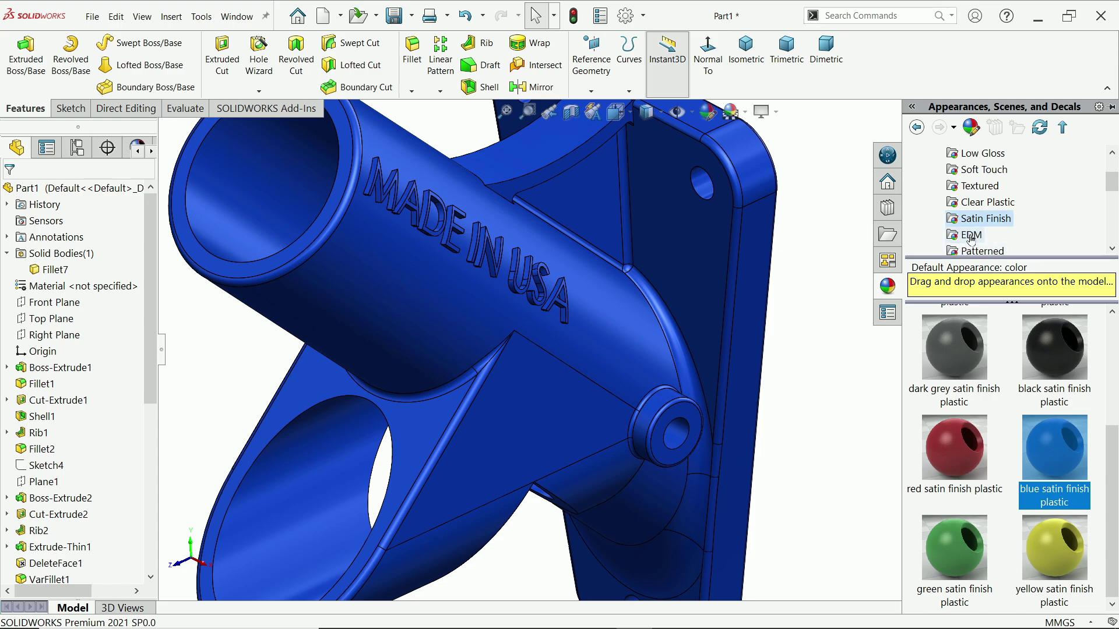
# - Apply the EDM appearance spark erosion plastic blue to the part and fit the whole model in view
pyautogui.click(971, 235)
pyautogui.doubleClick(1041, 351)
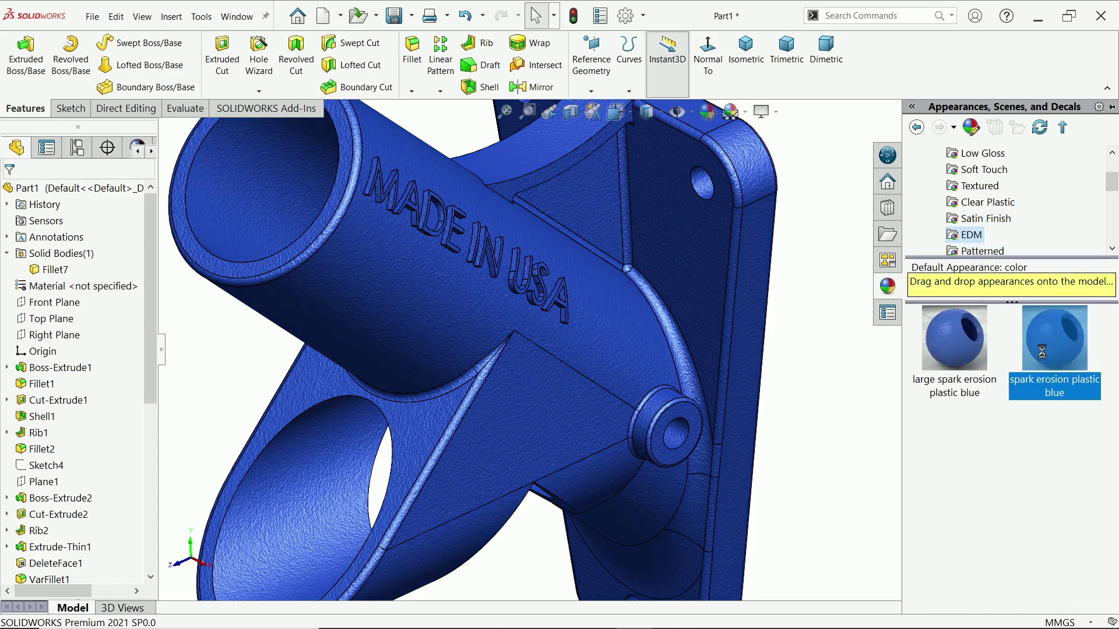
pyautogui.press('f')
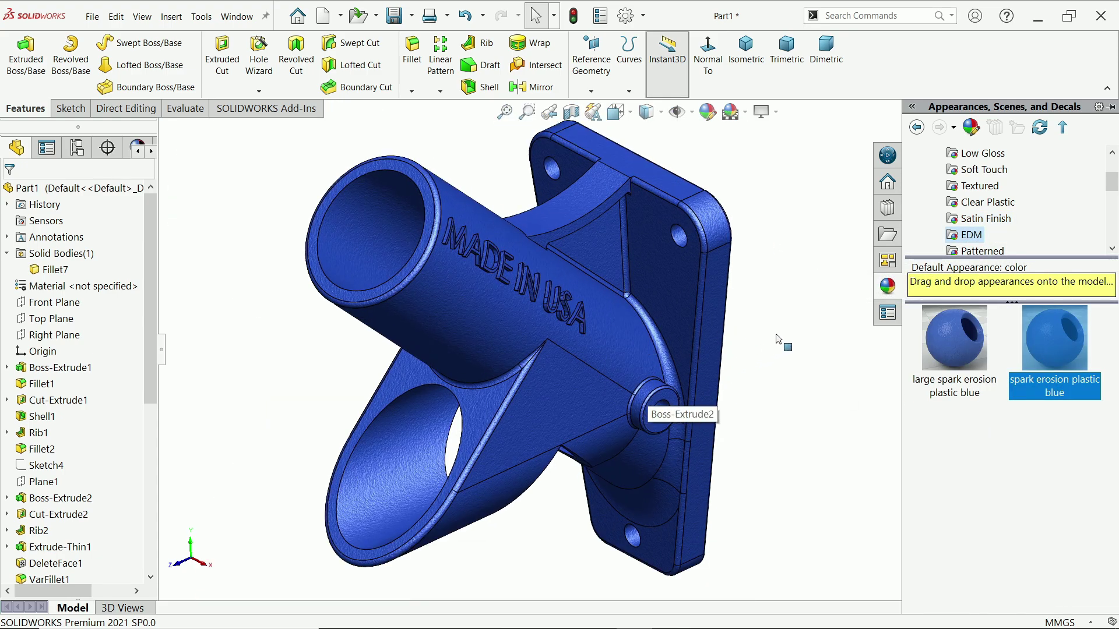
pyautogui.click(779, 339)
# - Apply the polished steel appearance to both tube bores, the small boss's hole and the flange's mounting holes
pyautogui.click(376, 254)
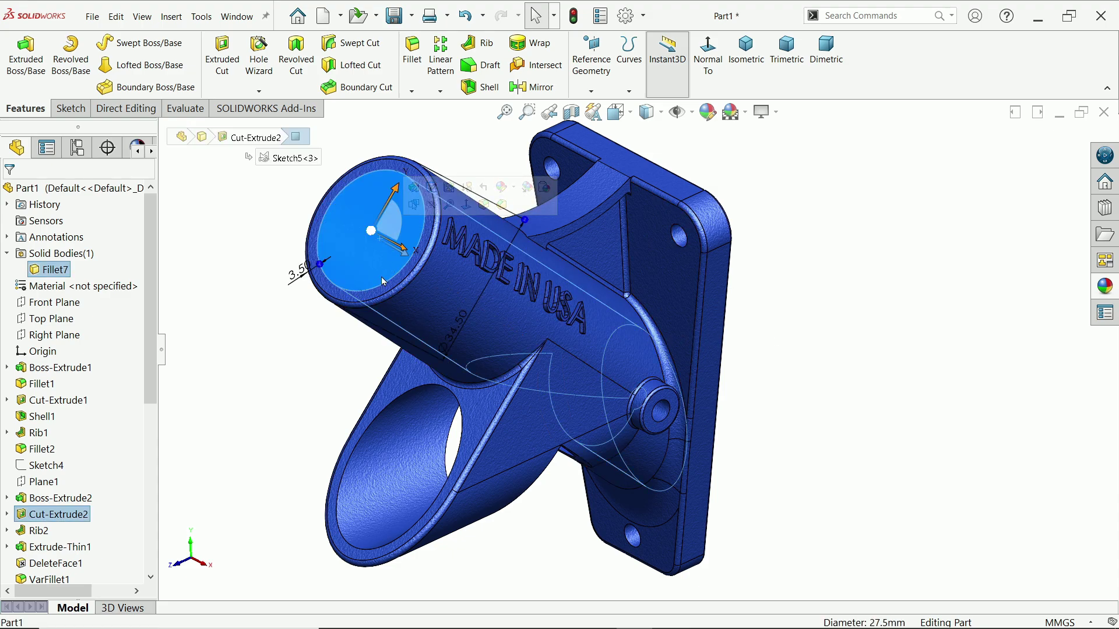
pyautogui.keyDown('ctrl'); pyautogui.click(405, 472); pyautogui.keyUp('ctrl')
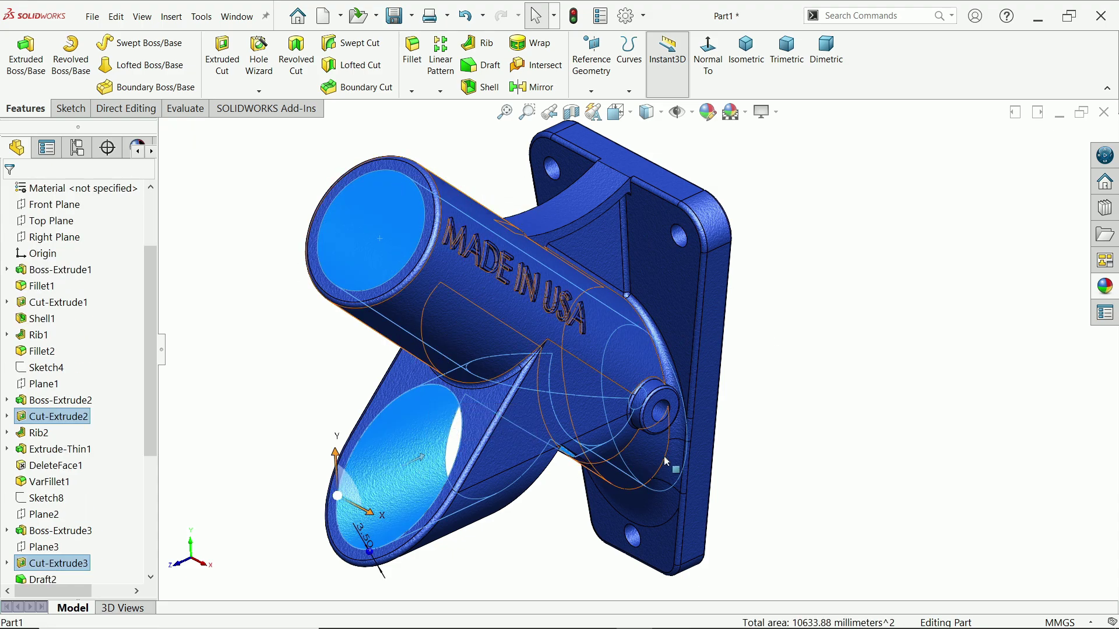
pyautogui.keyDown('ctrl'); pyautogui.click(669, 417); pyautogui.keyUp('ctrl')
pyautogui.keyDown('ctrl'); pyautogui.click(687, 245); pyautogui.keyUp('ctrl')
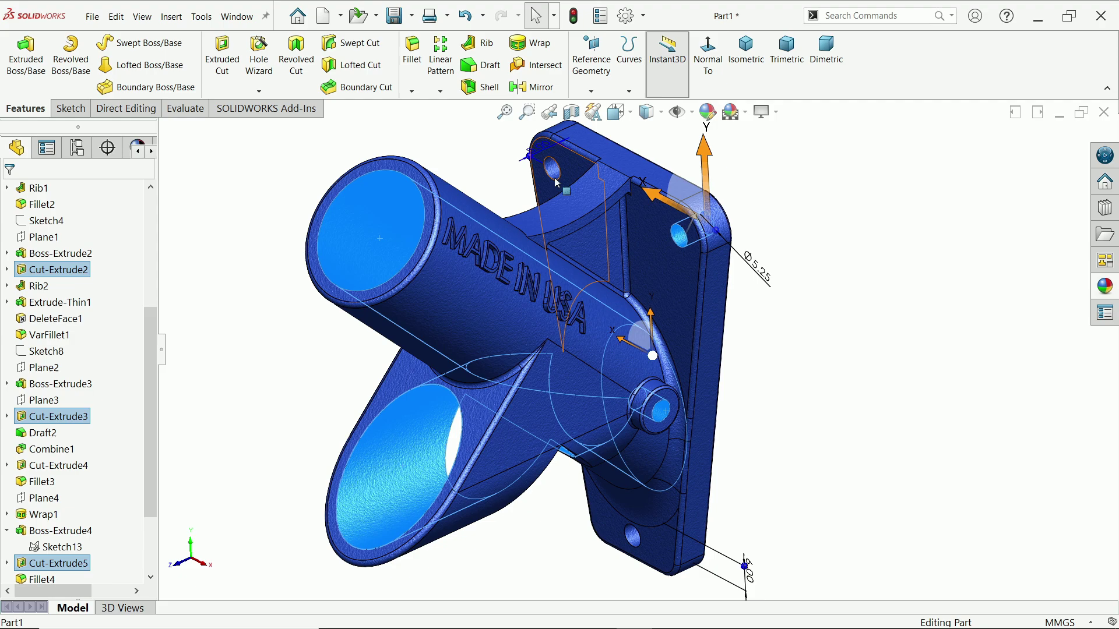
pyautogui.keyDown('ctrl'); pyautogui.click(634, 546); pyautogui.keyUp('ctrl')
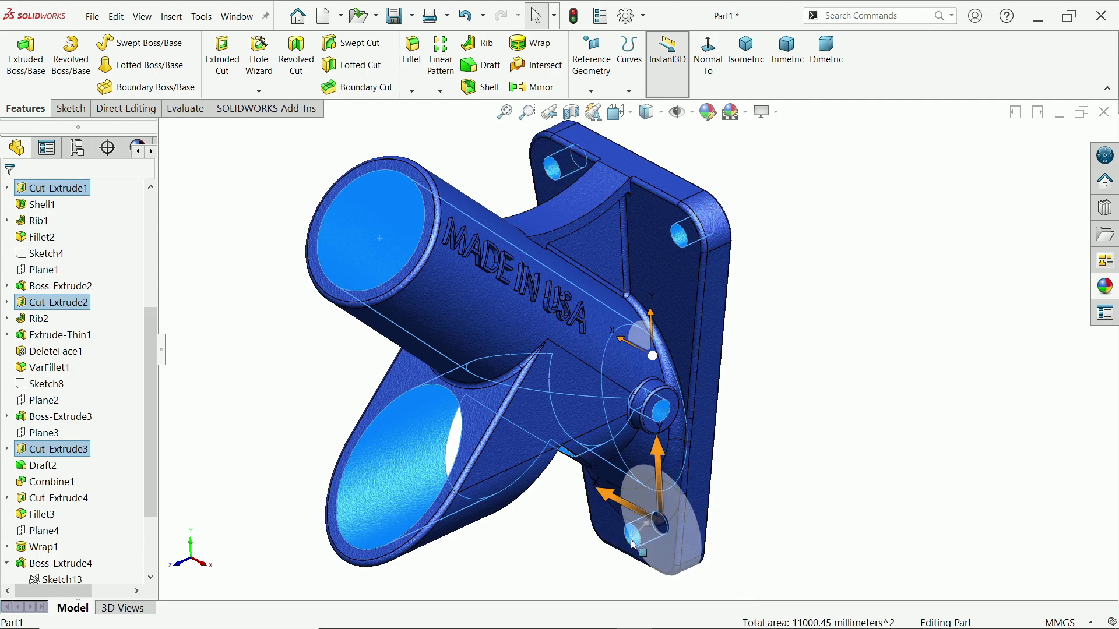
pyautogui.click(1105, 286)
pyautogui.scroll(-2, 963, 174)
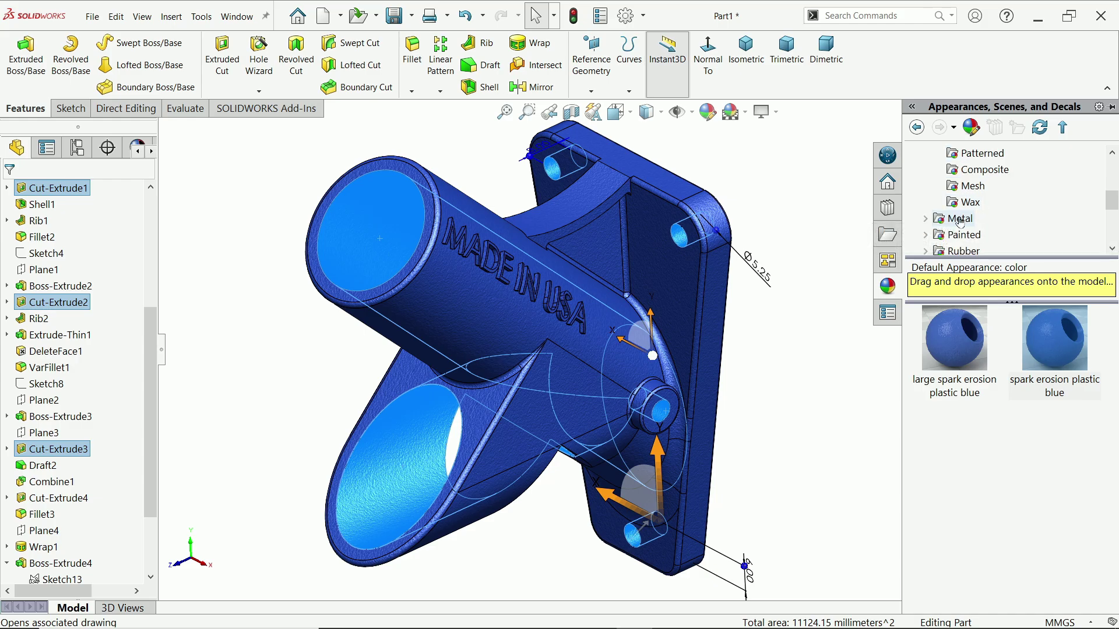
pyautogui.click(959, 219)
pyautogui.doubleClick(965, 355)
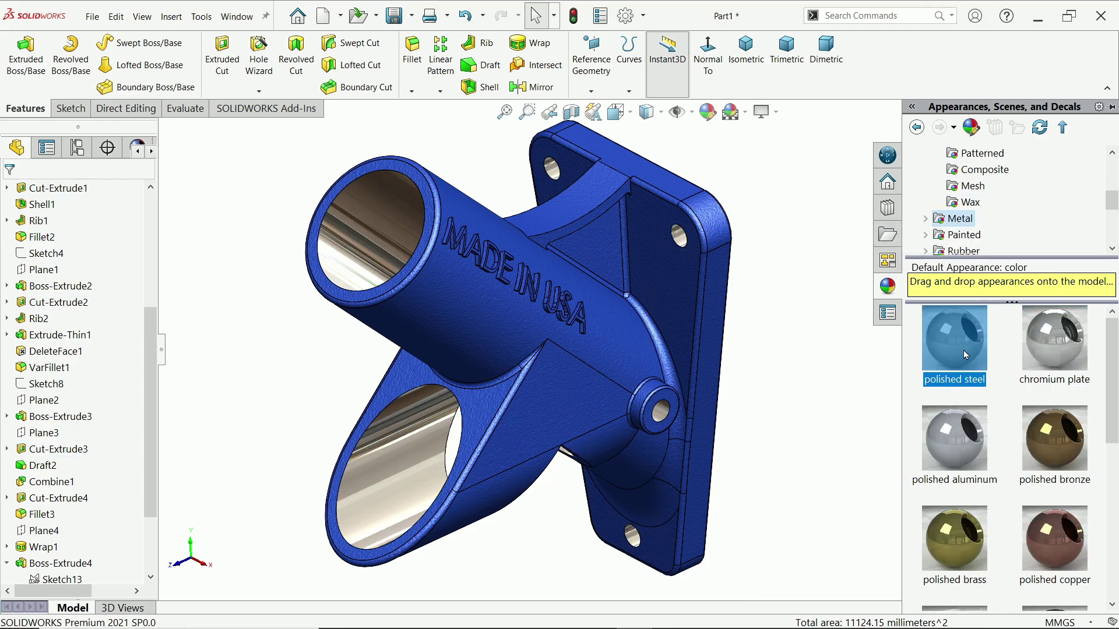
# - Apply polished steel to the cut wall face around the opening on the underside of the lower tube
pyautogui.moveTo(762, 361); pyautogui.dragTo(693, 274, button='middle')
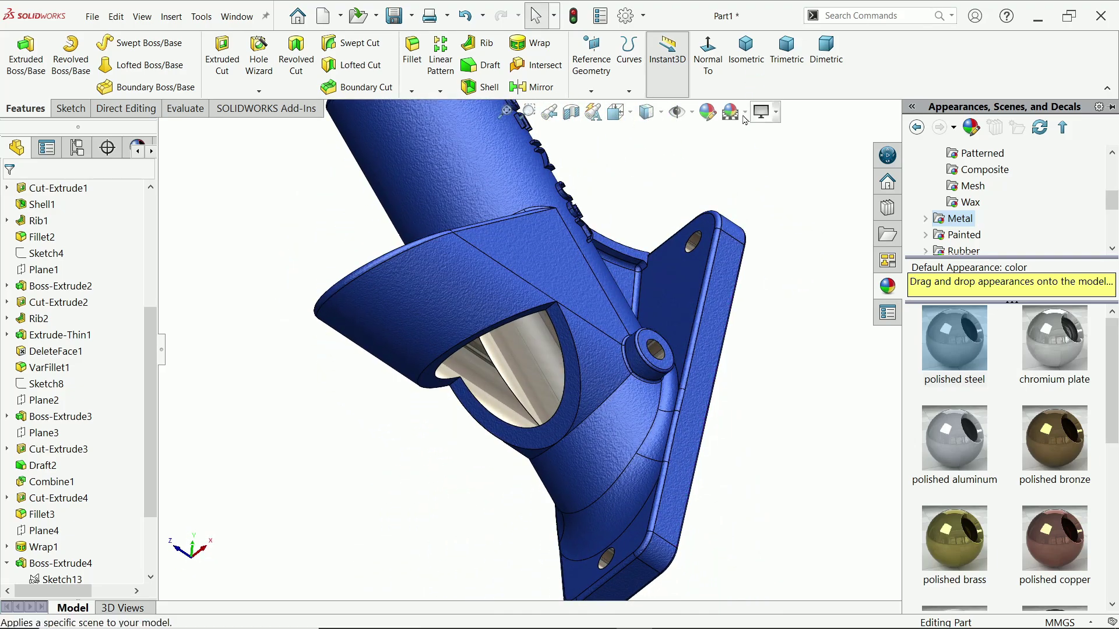
pyautogui.click(548, 442)
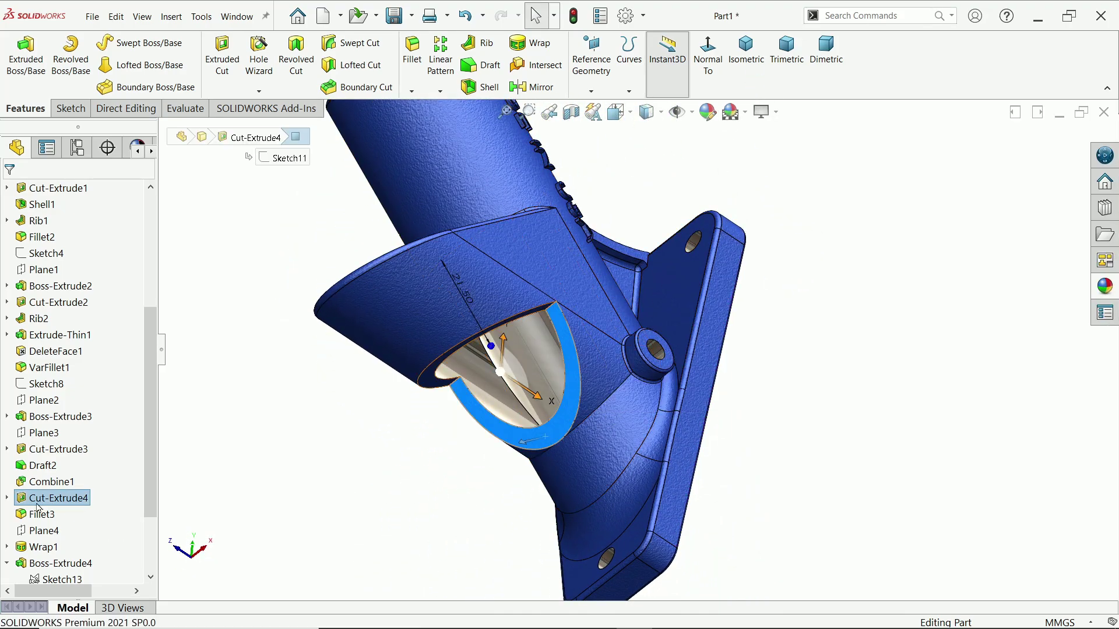
pyautogui.click(1106, 287)
pyautogui.click(960, 352)
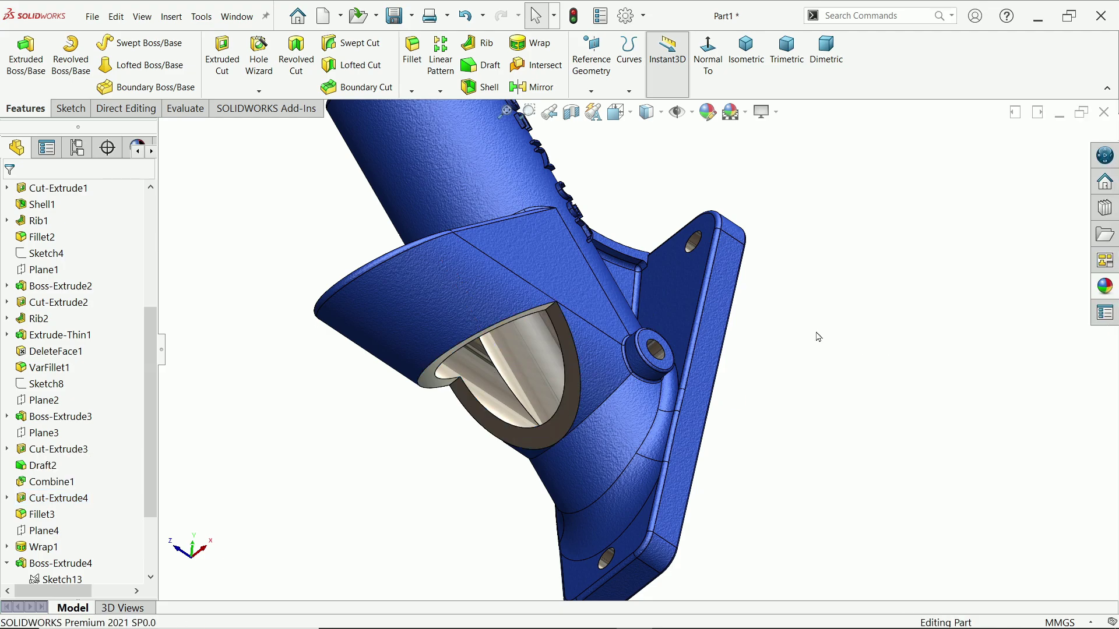
# - Review the coloured mount from an angle showing both tube openings, the raised lettering and the flange
pyautogui.scroll(5, 809, 335)
pyautogui.moveTo(805, 335); pyautogui.dragTo(785, 425, button='middle')
pyautogui.scroll(-3, 618, 259)
pyautogui.moveTo(620, 262); pyautogui.dragTo(622, 385, button='middle')
pyautogui.scroll(-2, 622, 386)
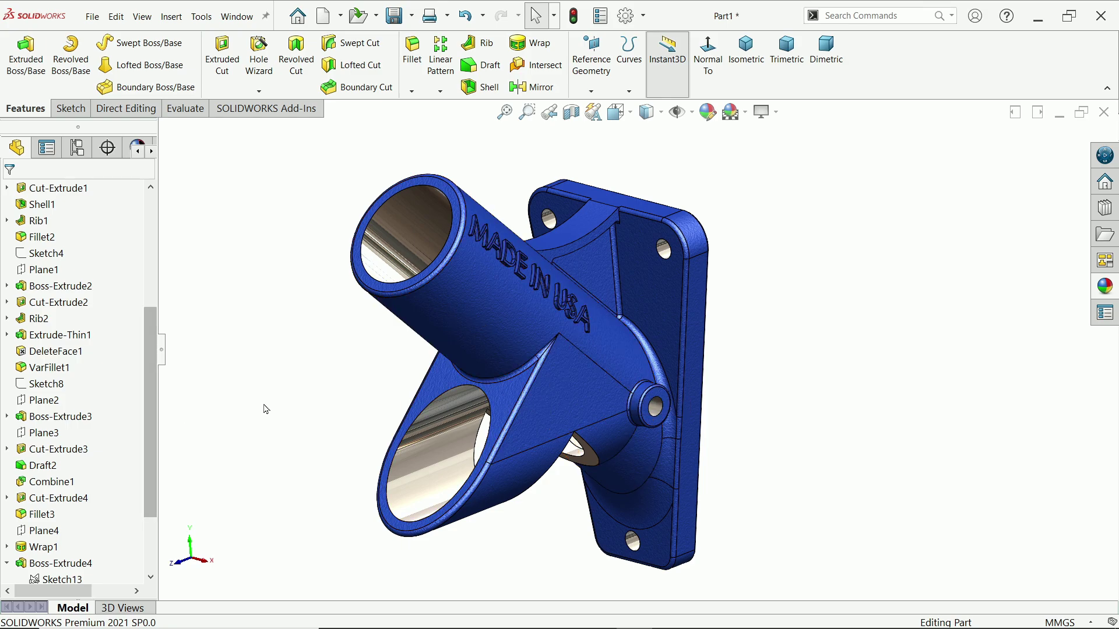
pyautogui.moveTo(339, 392)
pyautogui.mouseDown(button='middle')
pyautogui.moveTo(358, 362)
pyautogui.moveTo(332, 368)
pyautogui.moveTo(341, 392)
pyautogui.mouseUp(button='middle')
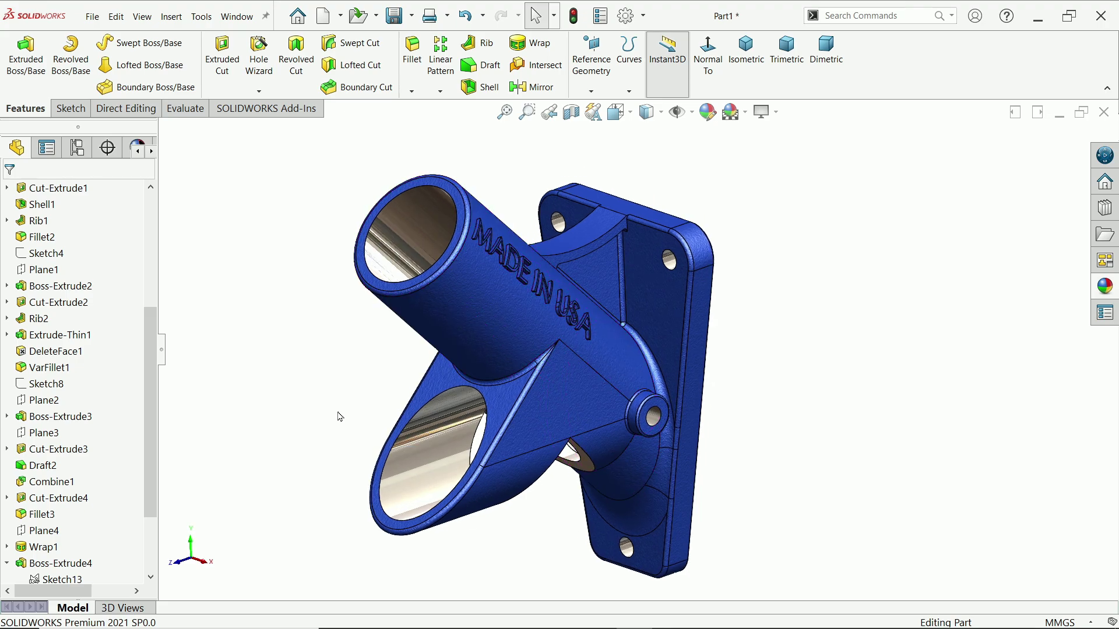